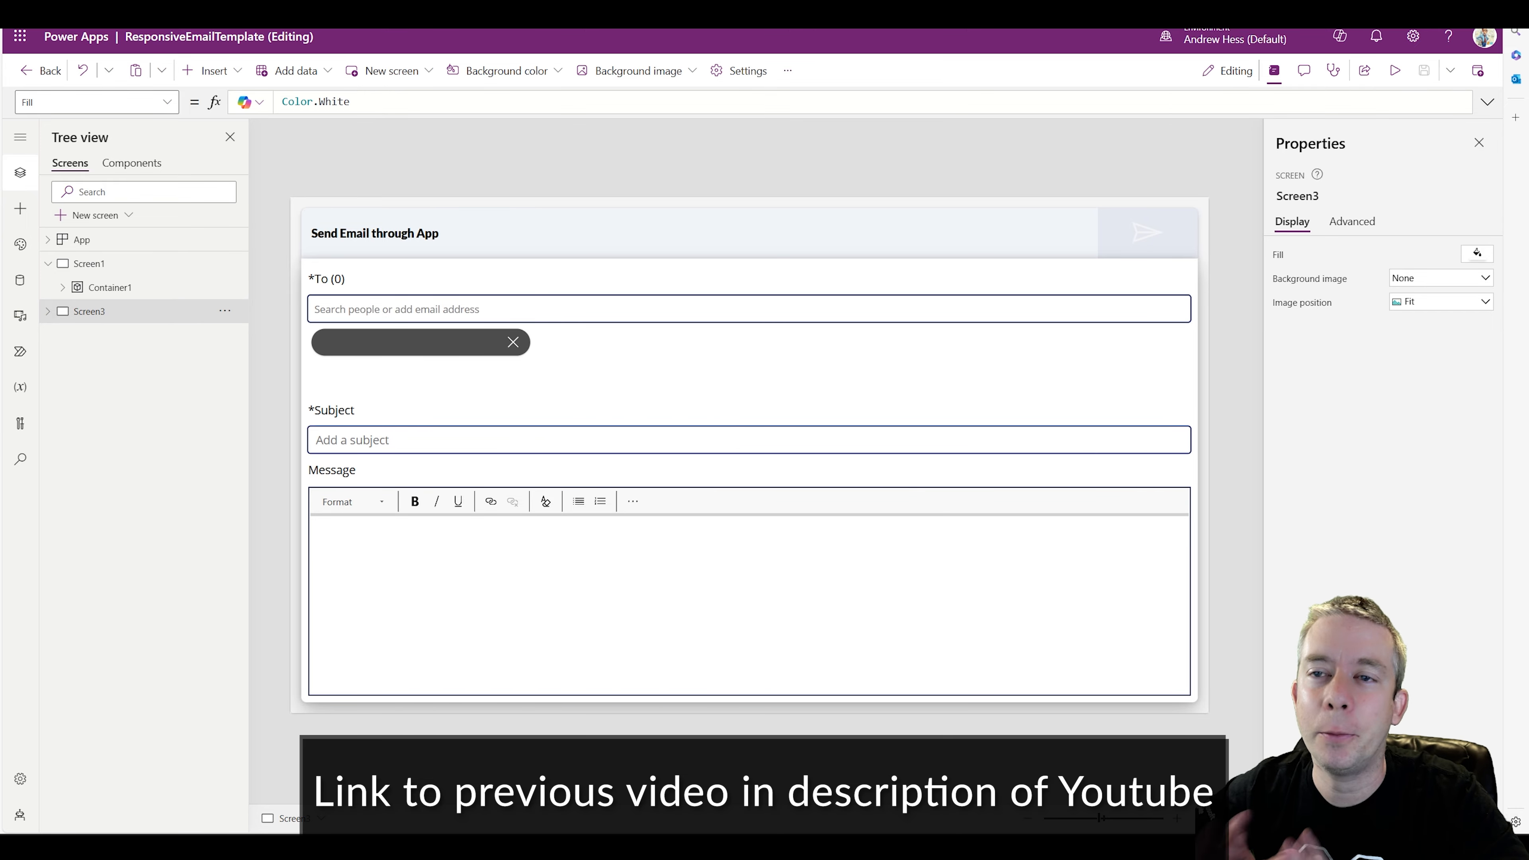
Step: Preview the email screen and try it out by adding Daffy Duck as a recipient and entering test text in the message
{"action": "left_click", "coordinate": [1395, 70]}
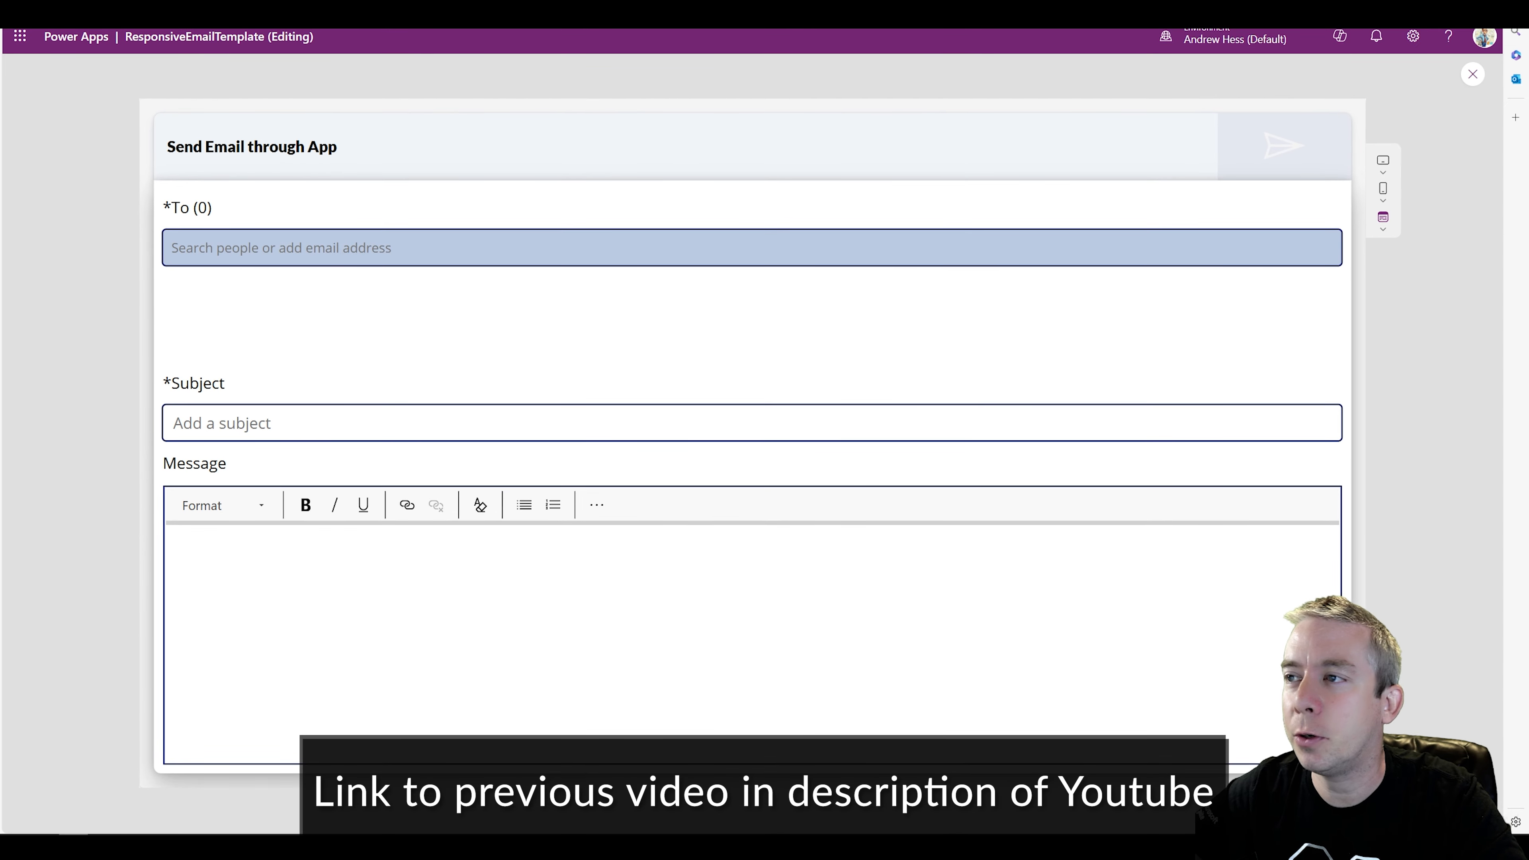
{"action": "left_click", "coordinate": [315, 258]}
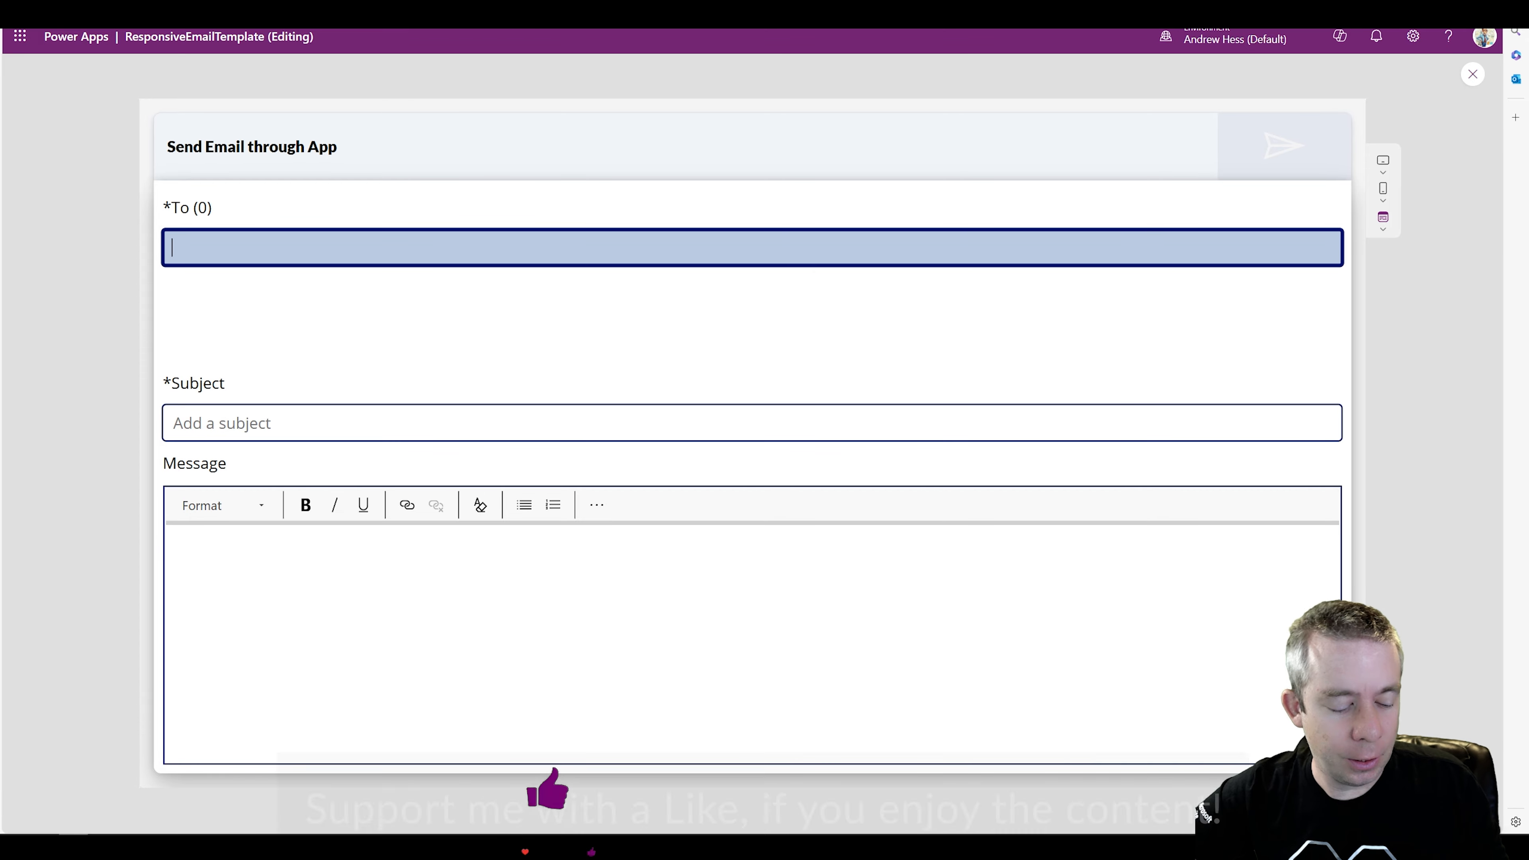
{"action": "type", "text": "daff"}
{"action": "left_click", "coordinate": [304, 363]}
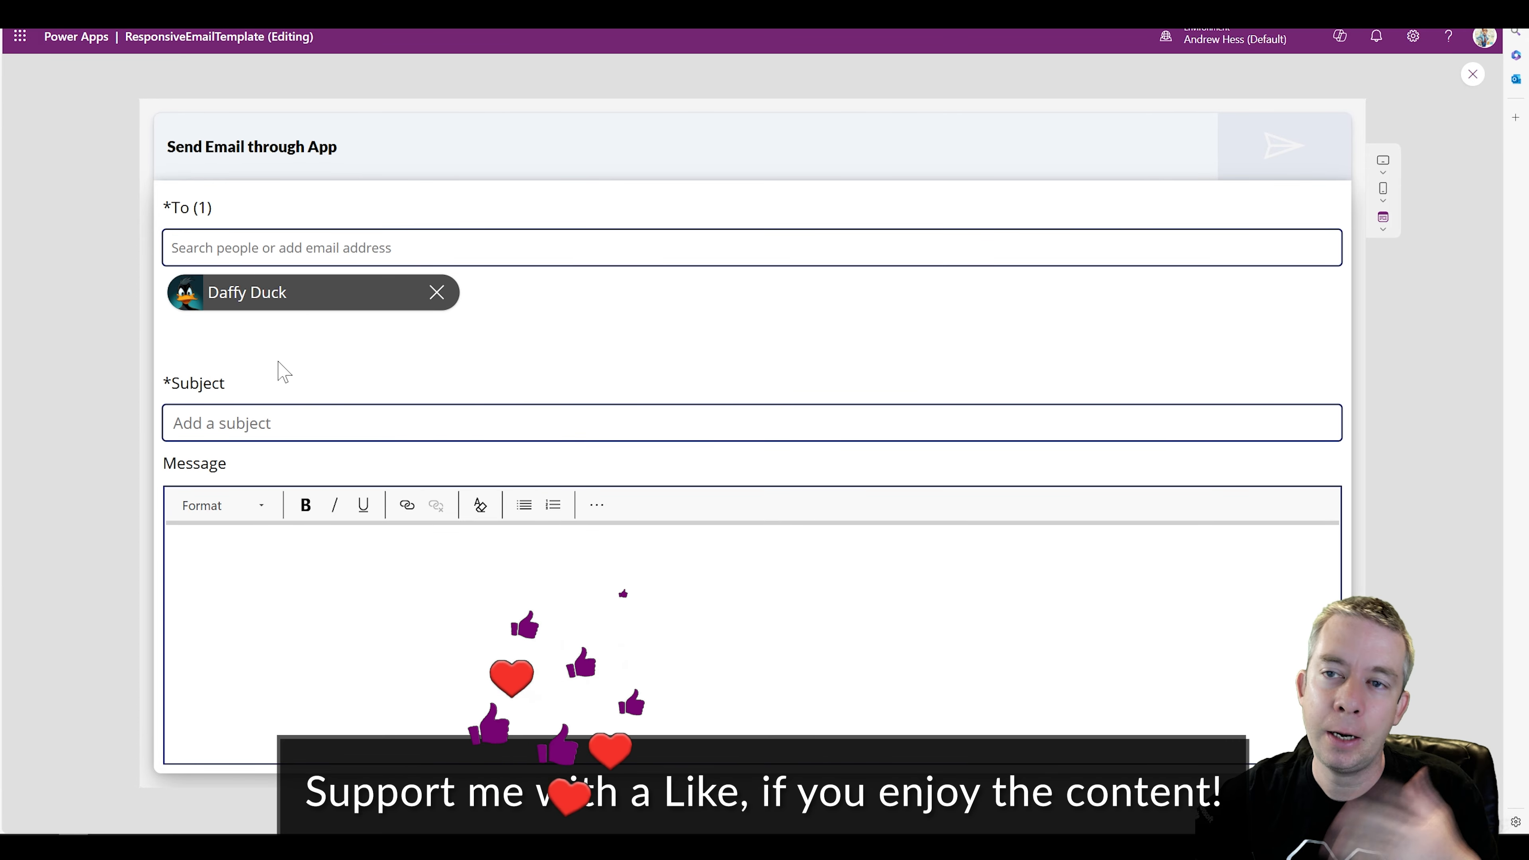
{"action": "left_click", "coordinate": [185, 549]}
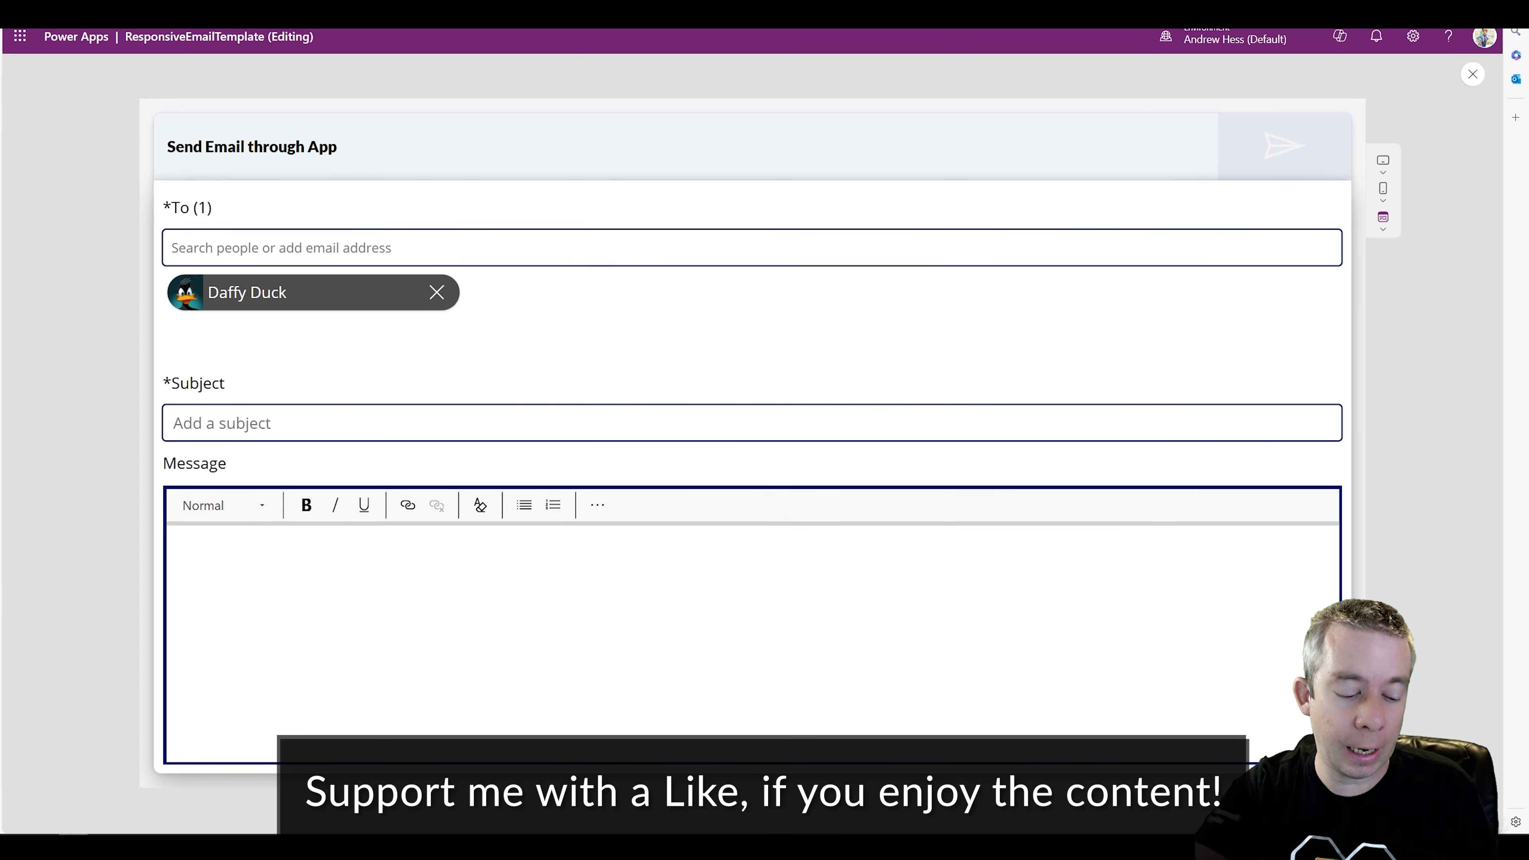
{"action": "type", "text": "fjdjf"}
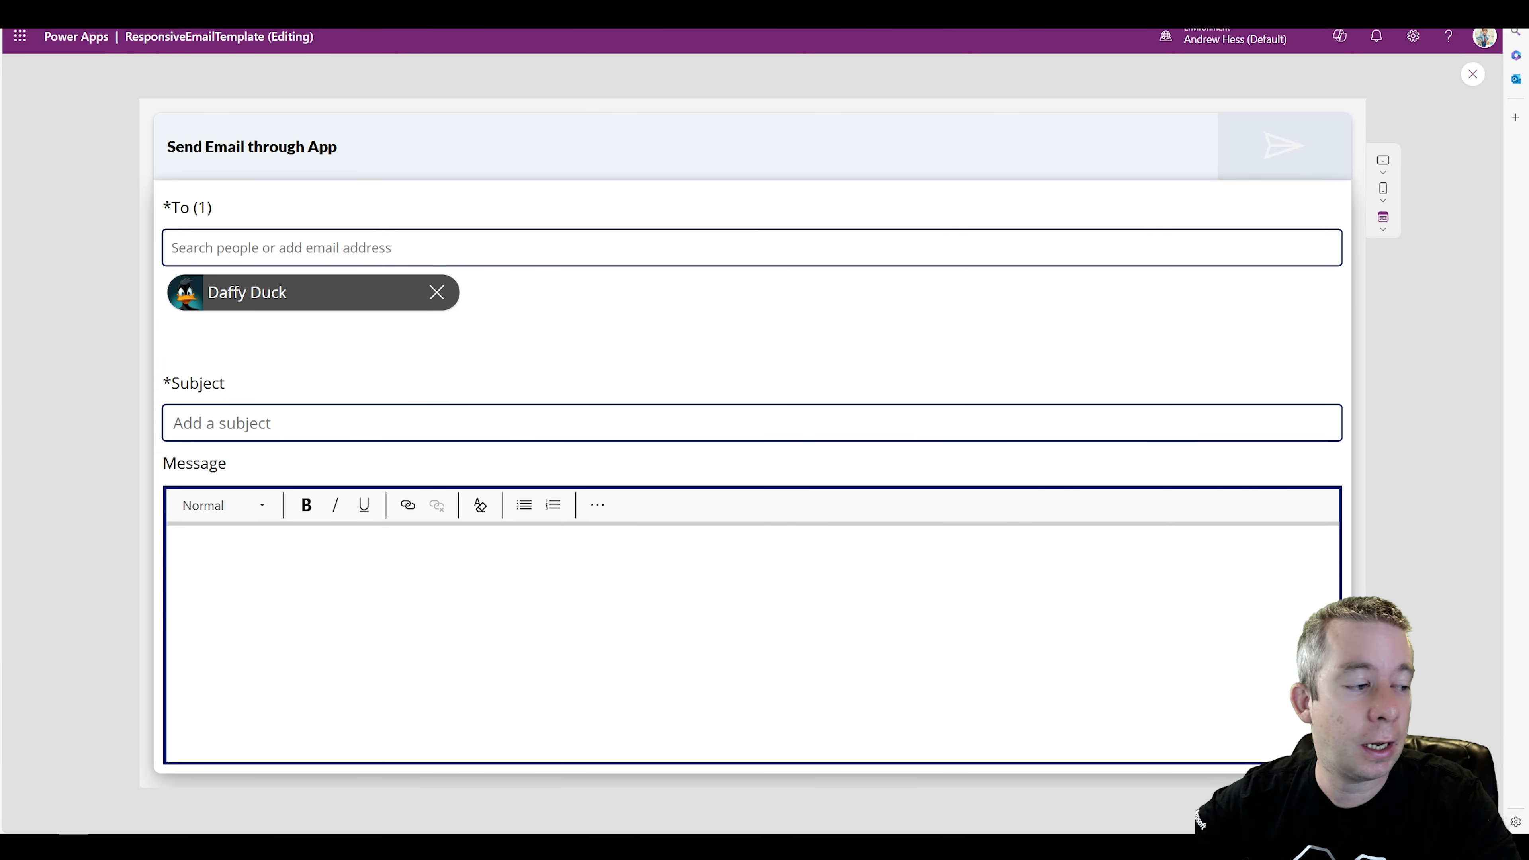
{"action": "key", "text": "Escape"}
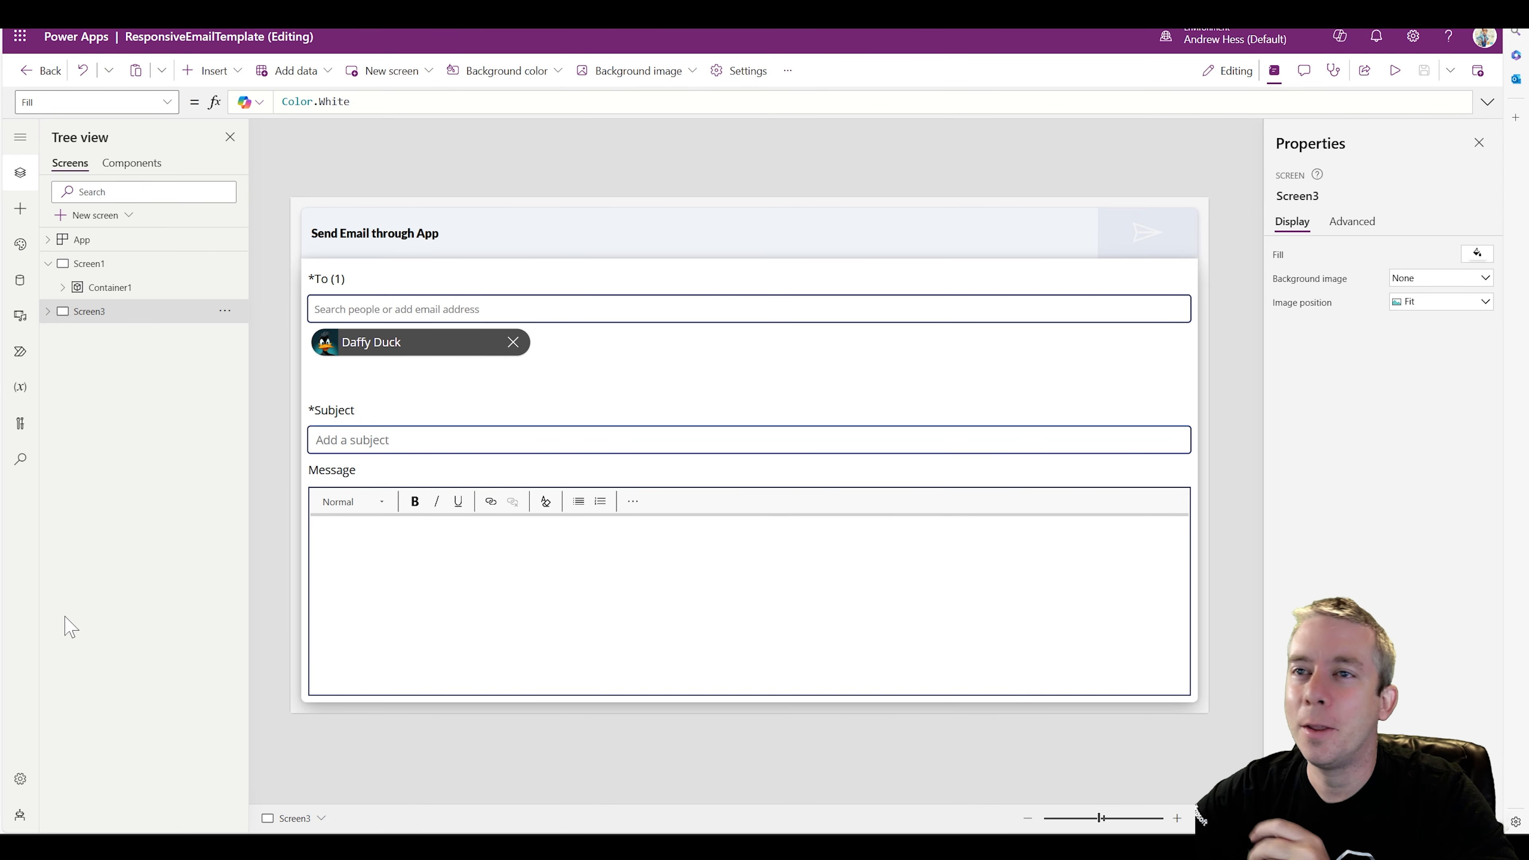
Step: Insert a Checkbox into the galRisks gallery on Screen1 and fit it in front of each row's title
{"action": "left_click", "coordinate": [99, 265]}
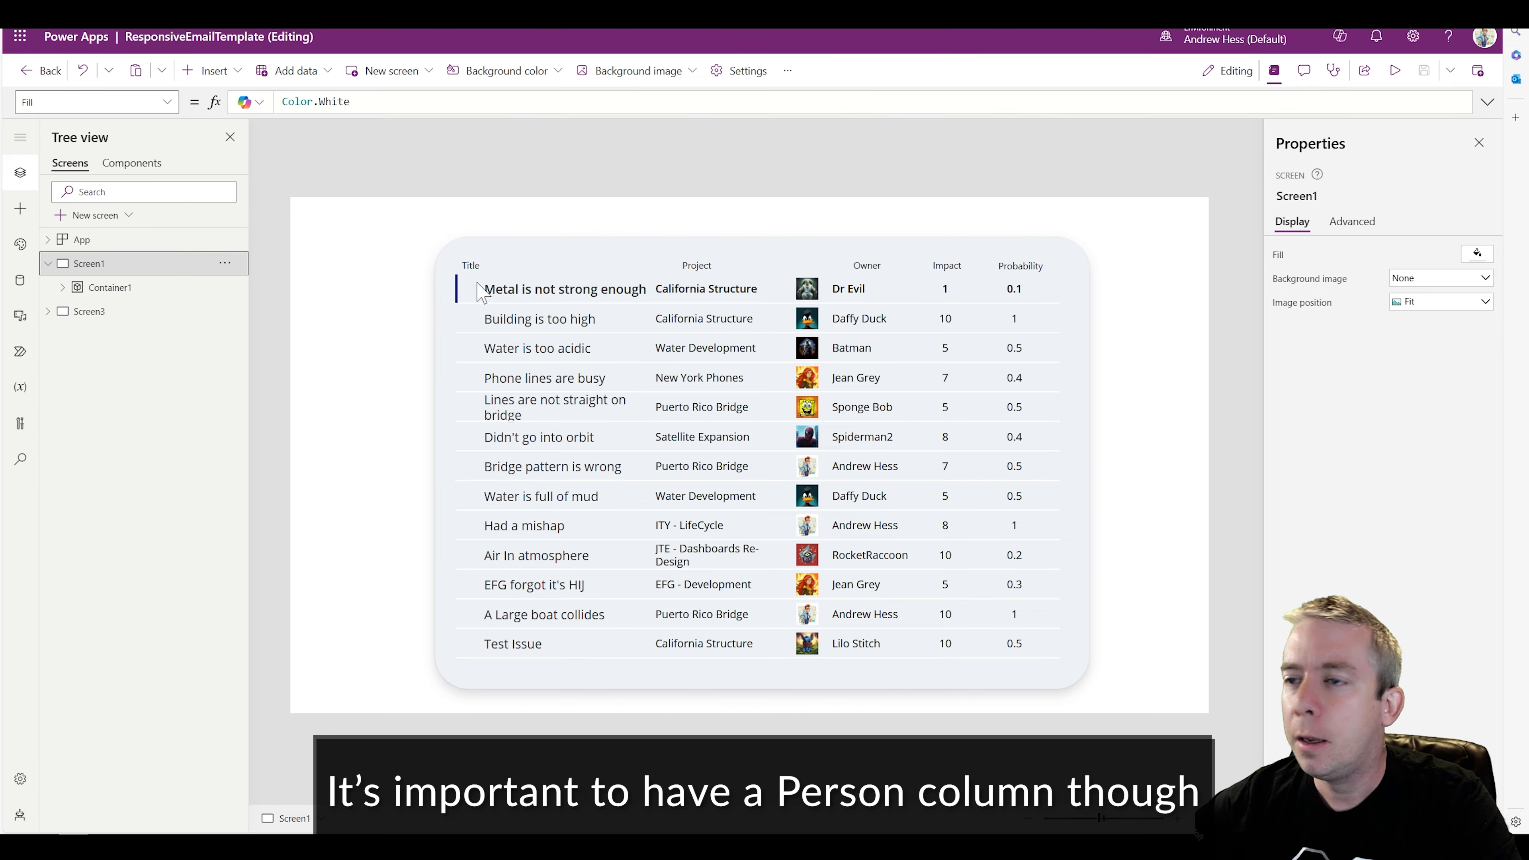
{"action": "left_click", "coordinate": [474, 305]}
{"action": "left_click", "coordinate": [207, 70]}
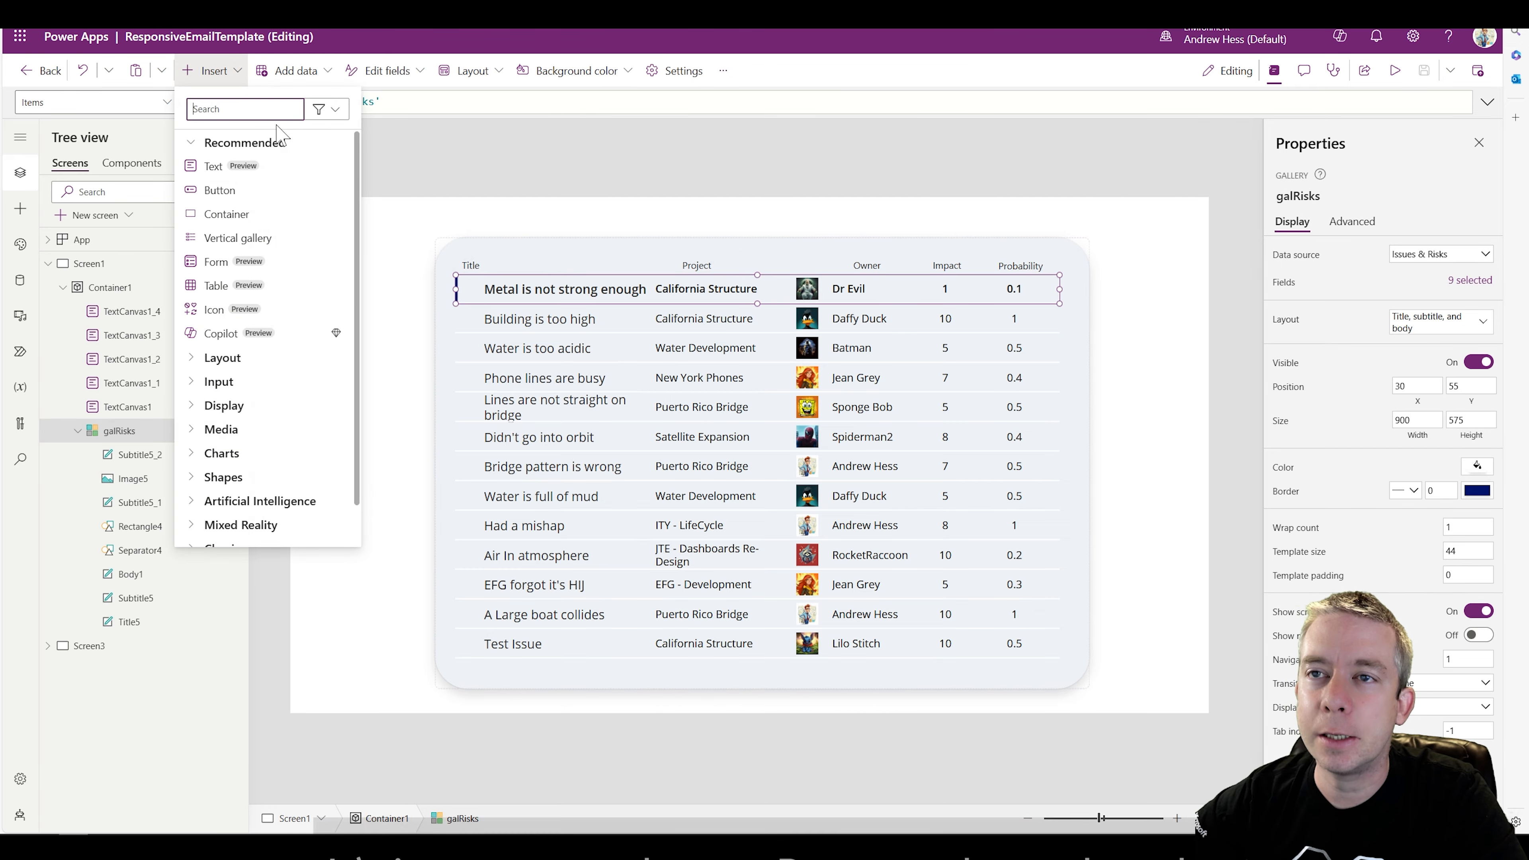
{"action": "type", "text": "check"}
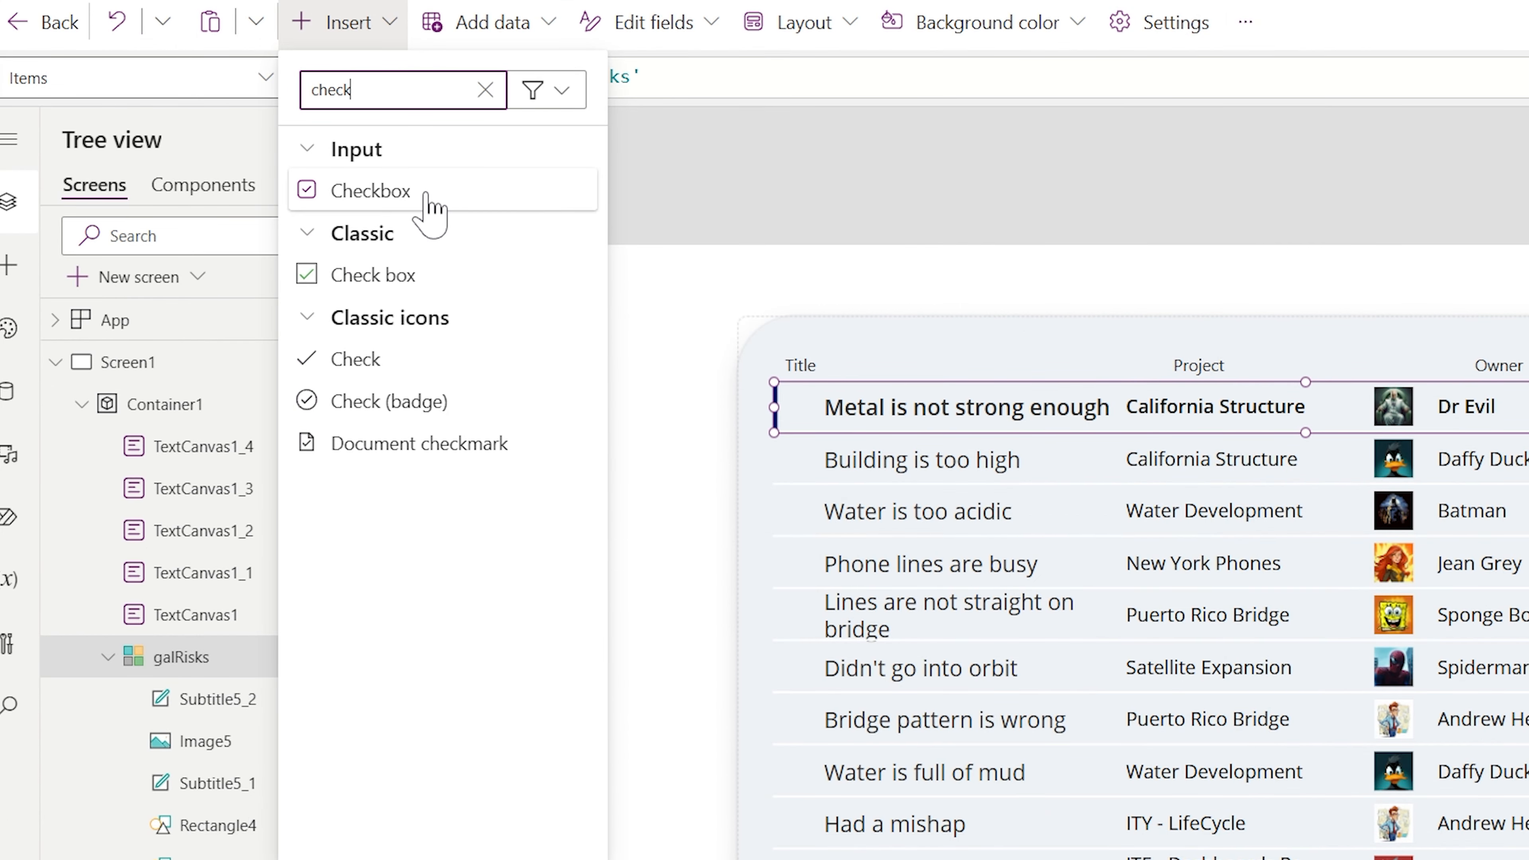
{"action": "left_click", "coordinate": [366, 194]}
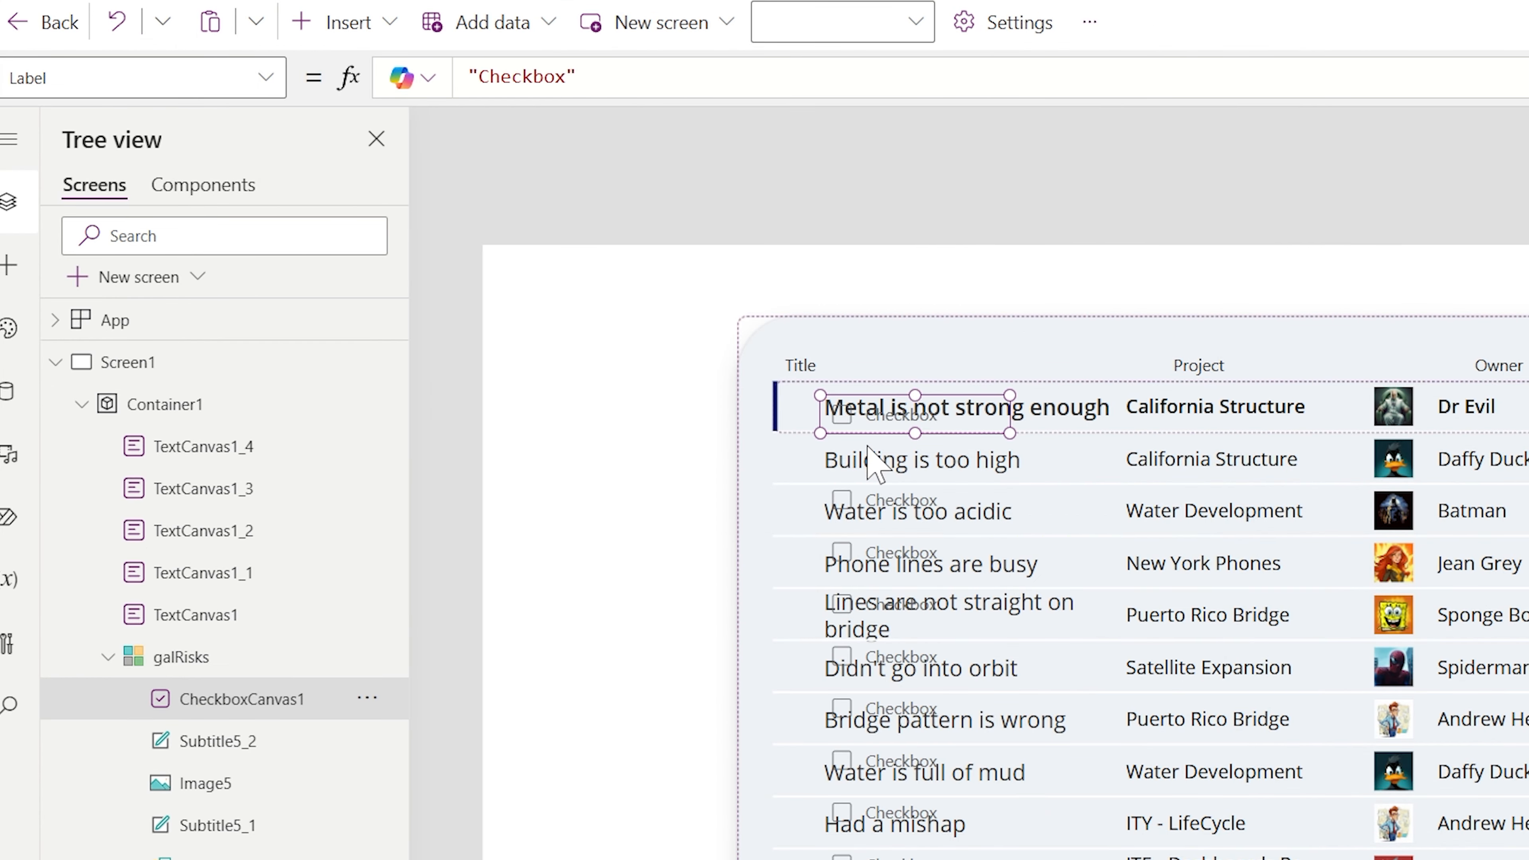
{"action": "left_click_drag", "start_coordinate": [891, 426], "coordinate": [823, 388]}
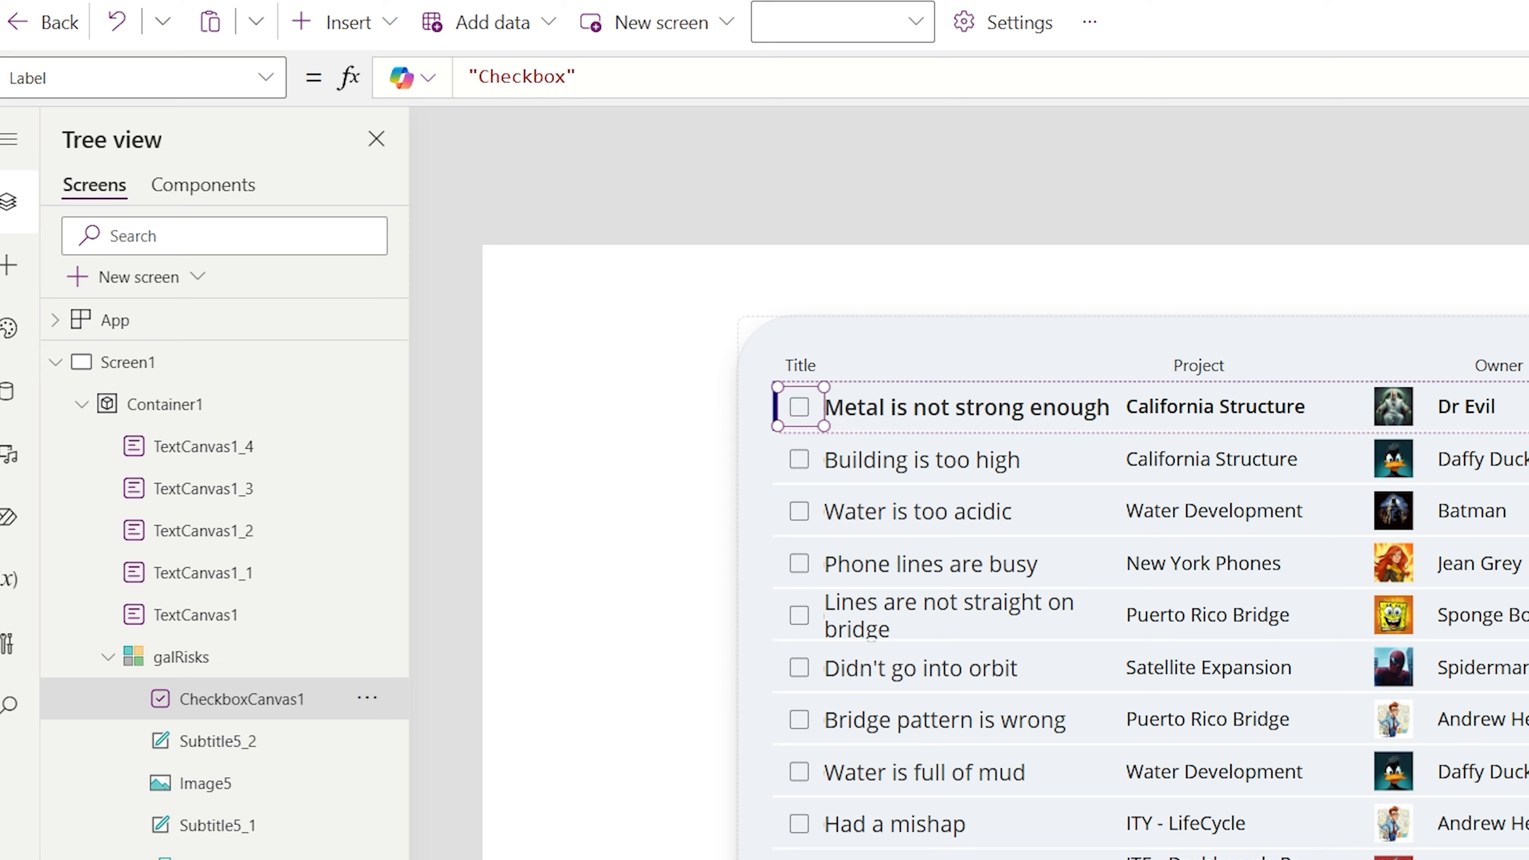
Step: Preview Screen1 and test the gallery checkboxes by ticking six rows, from "Metal is not strong enough" down to "Air In atmosphere"
{"action": "left_click", "coordinate": [916, 193]}
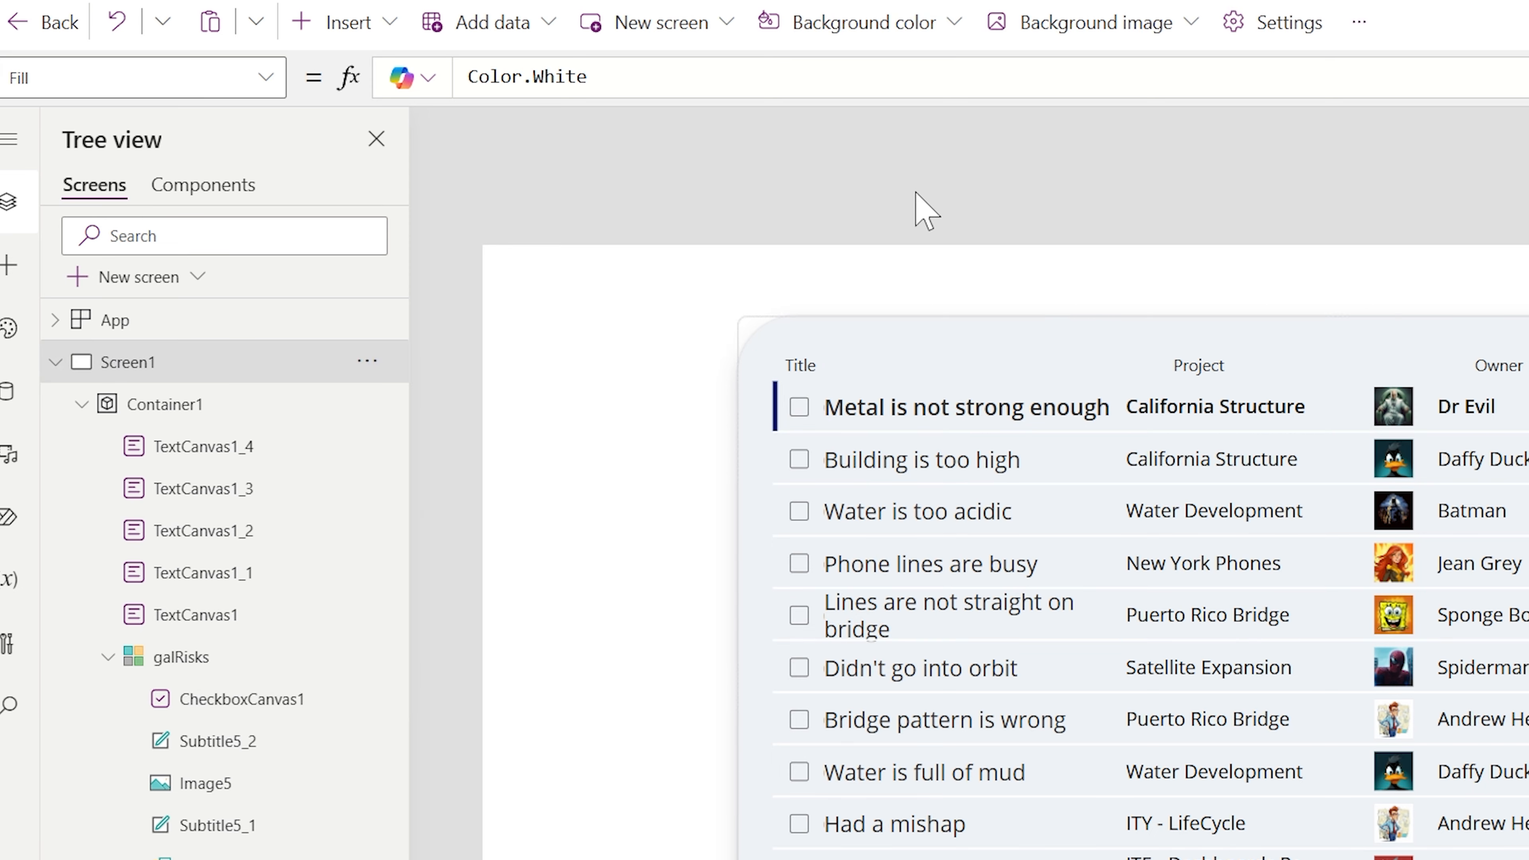
{"action": "key", "text": "F5"}
{"action": "left_click", "coordinate": [638, 287]}
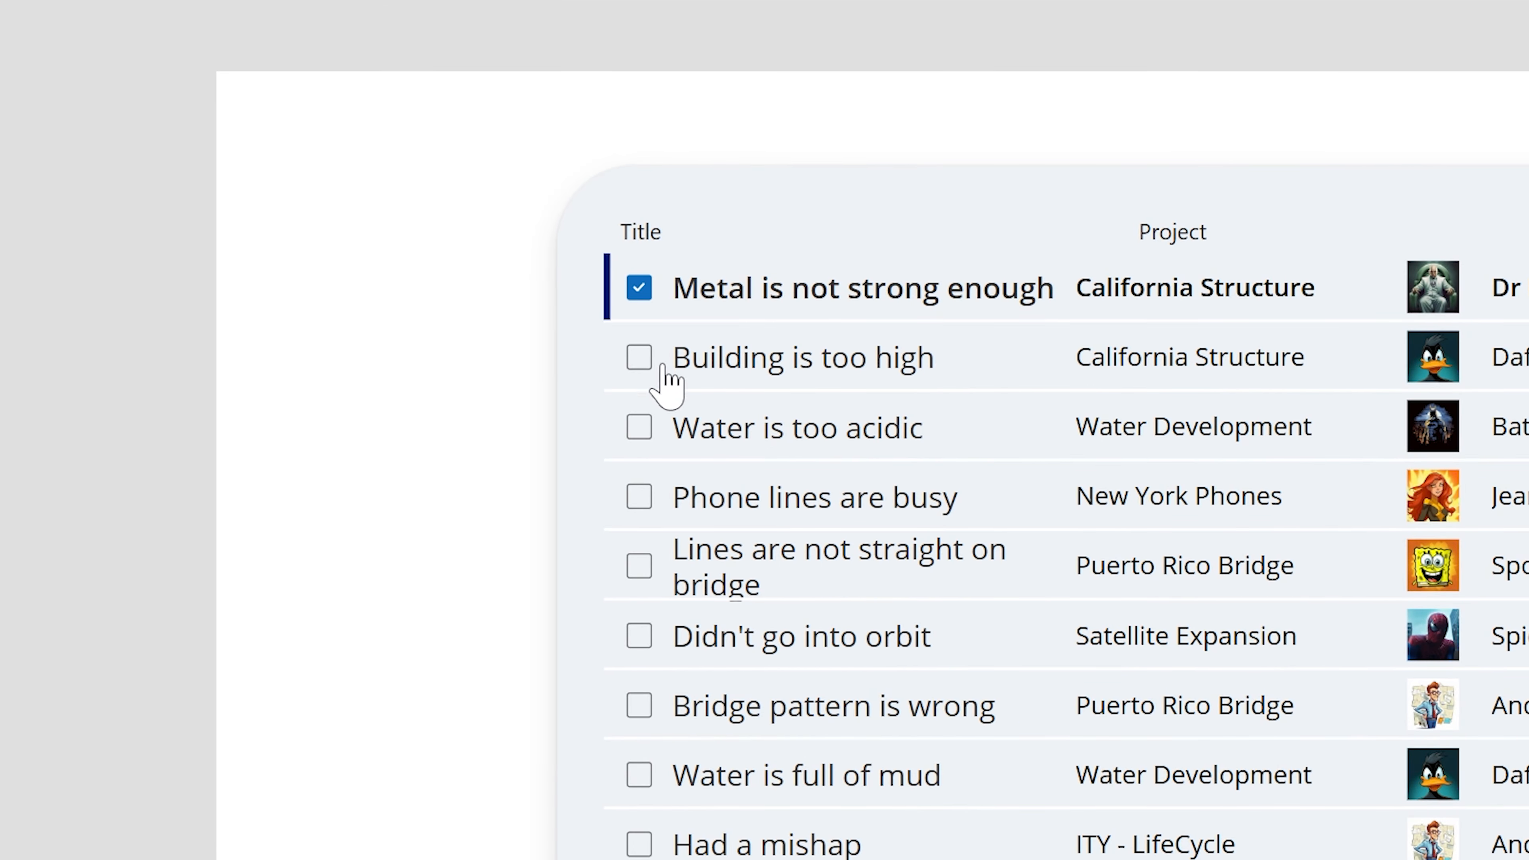
{"action": "left_click", "coordinate": [640, 427]}
{"action": "left_click", "coordinate": [639, 567]}
{"action": "left_click", "coordinate": [638, 705]}
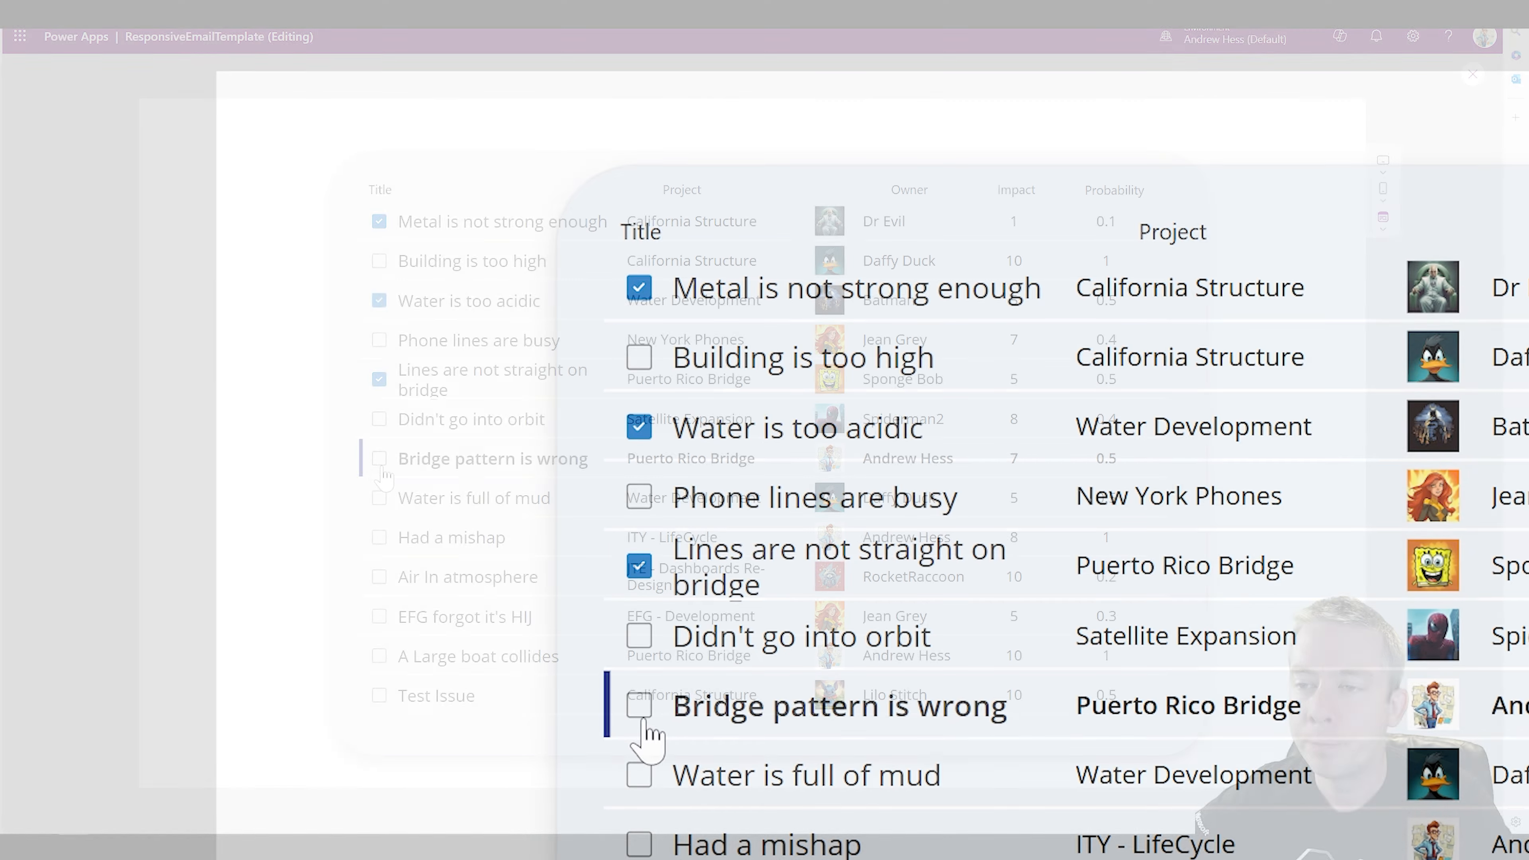
{"action": "left_click", "coordinate": [639, 774]}
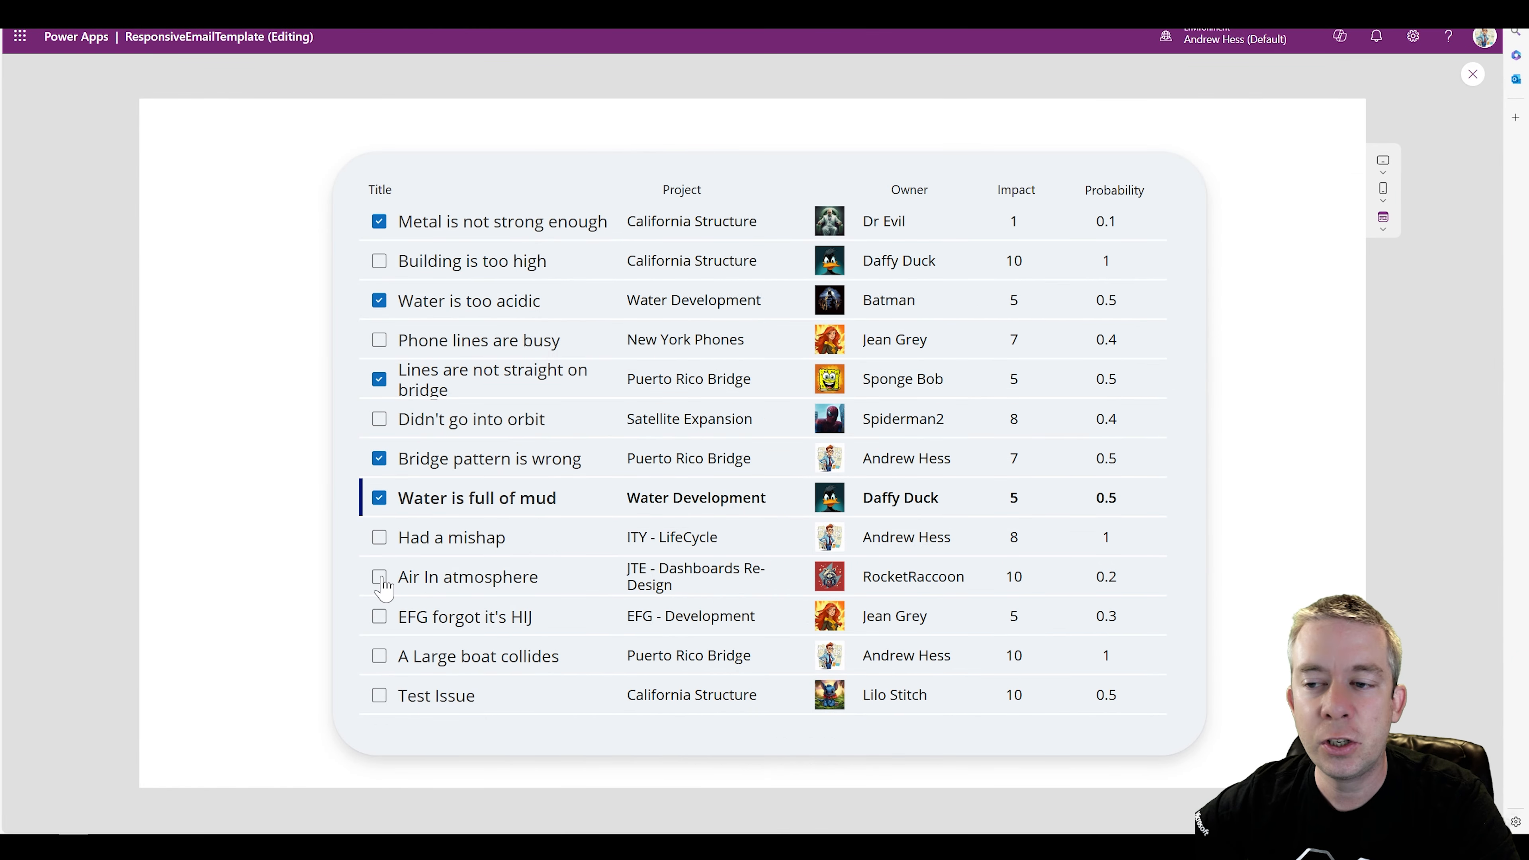
{"action": "left_click", "coordinate": [379, 577]}
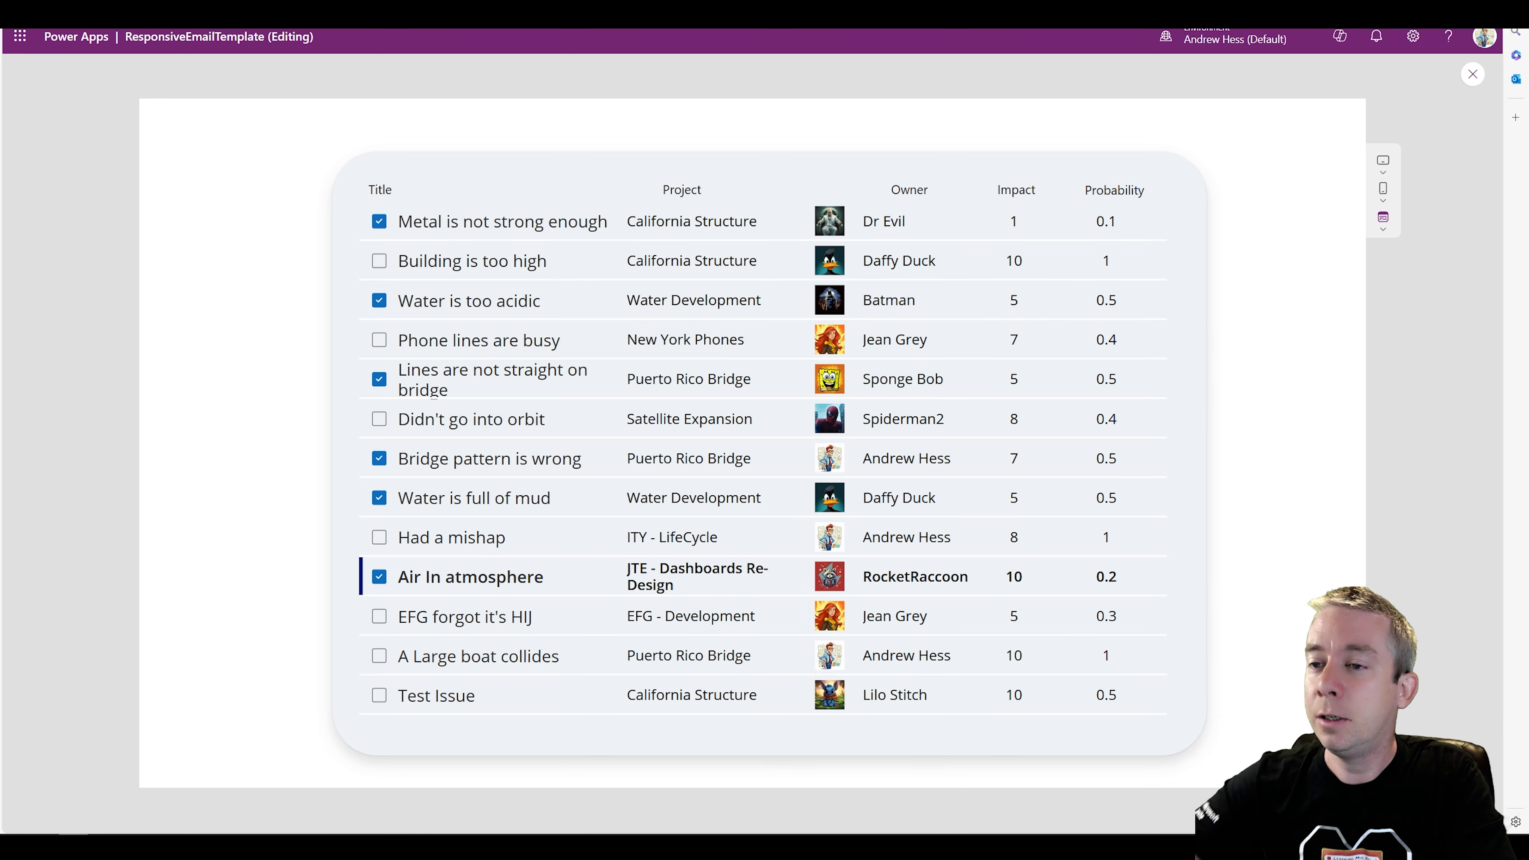
{"action": "left_click", "coordinate": [1474, 77]}
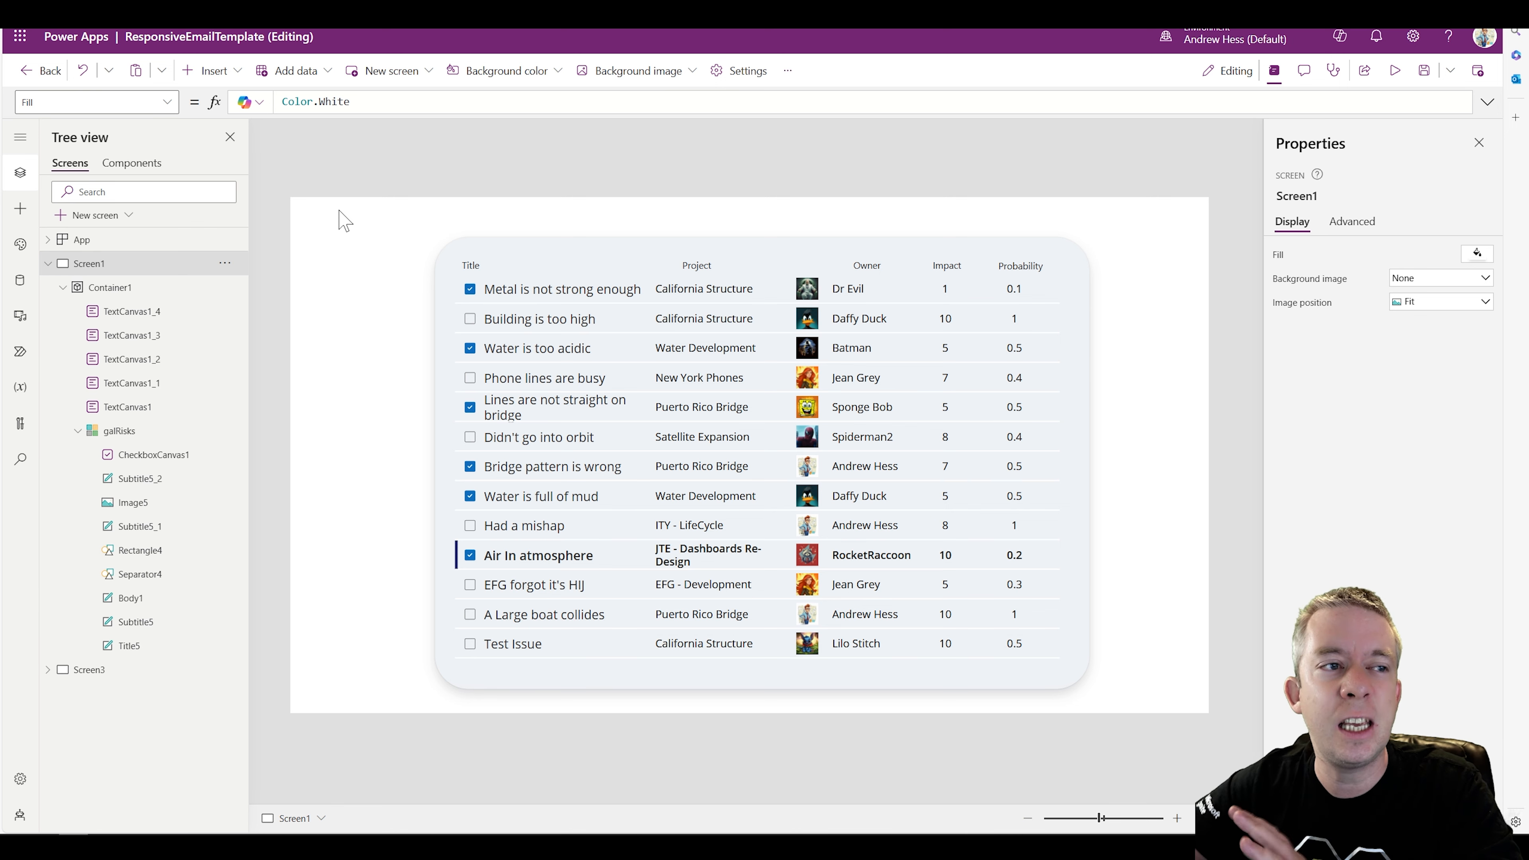
Step: Insert a button beside the gallery on Screen1 and start its formula with ClearCollect(myCheckedOptions, as the target collection
{"action": "left_click", "coordinate": [211, 71]}
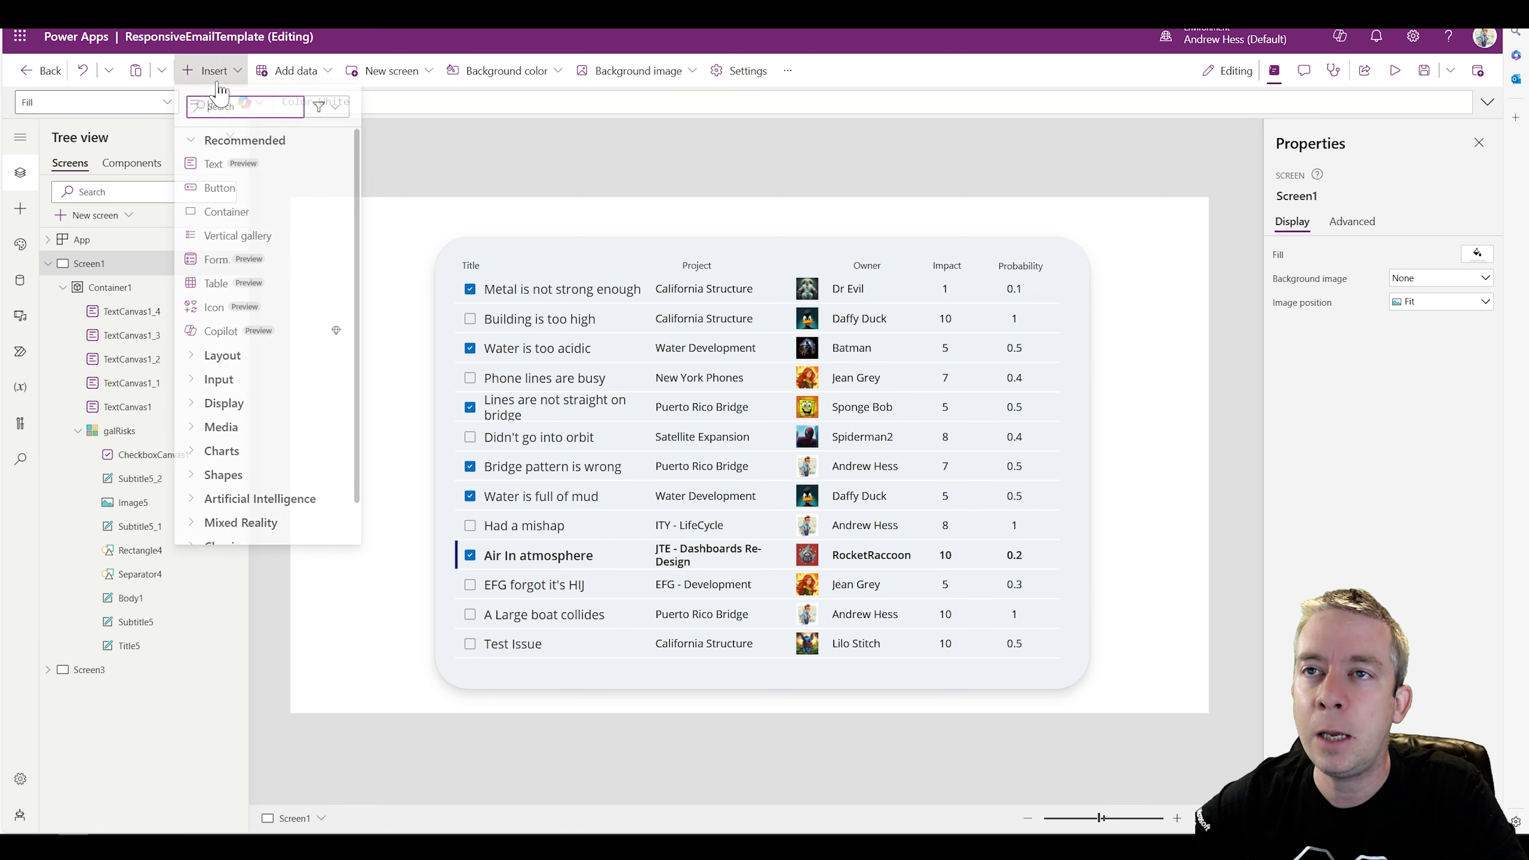
{"action": "left_click", "coordinate": [219, 190]}
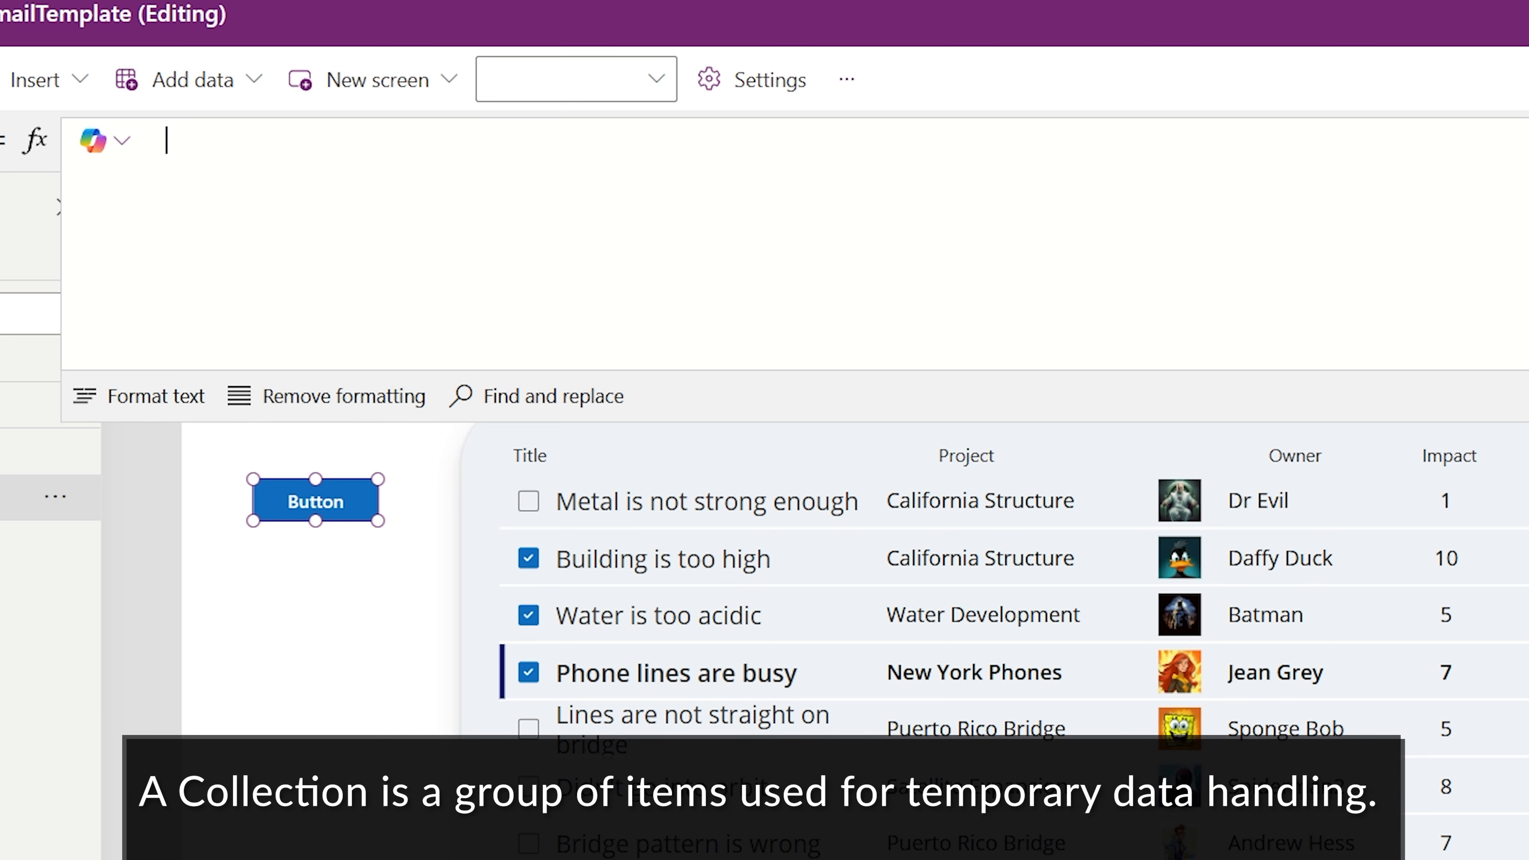
{"action": "type", "text": "Cle"}
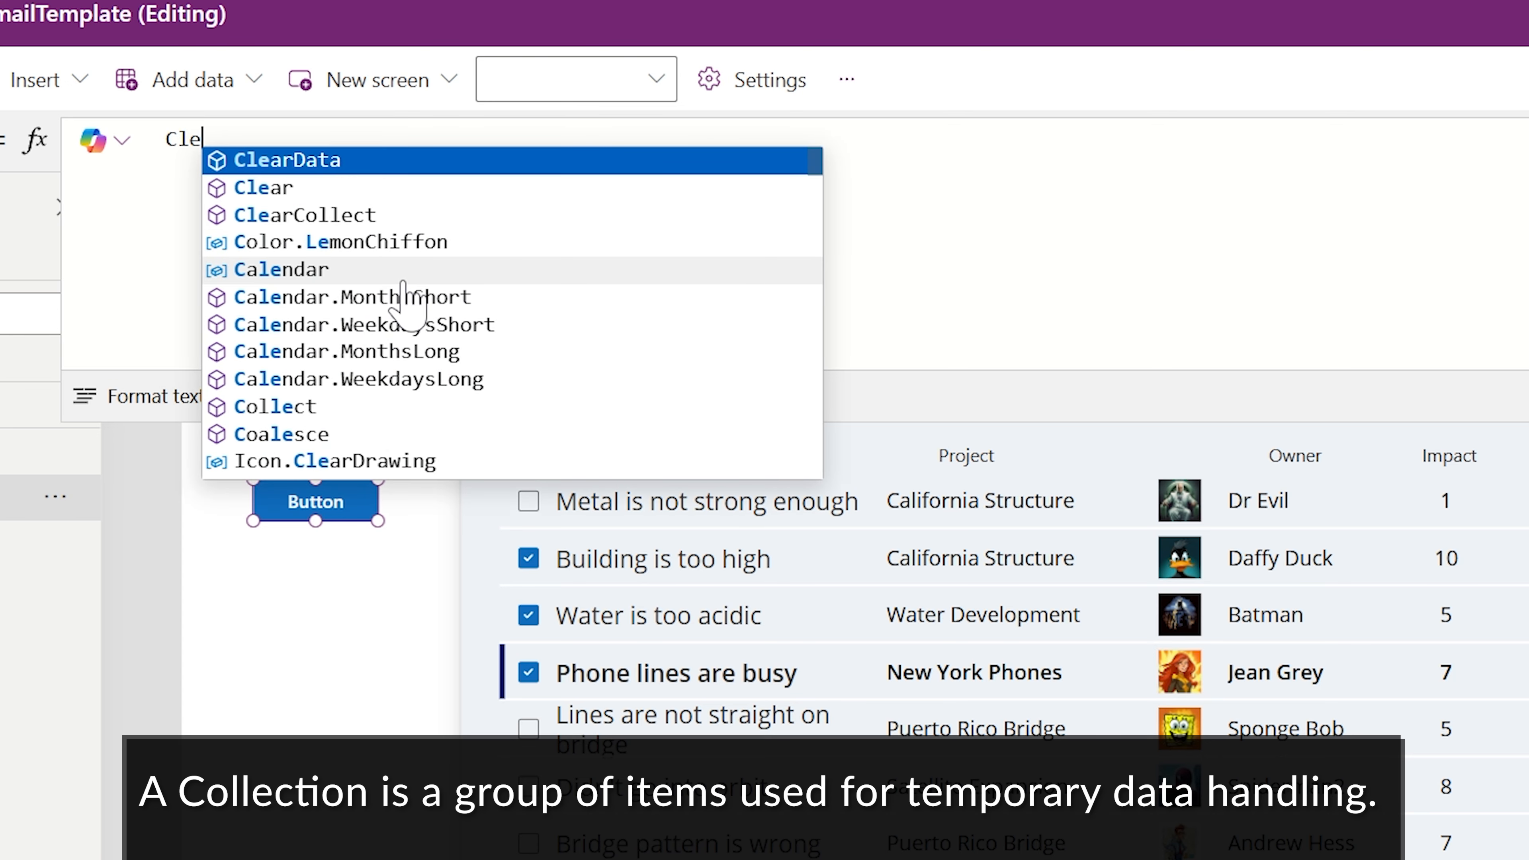
{"action": "type", "text": "arCollect("}
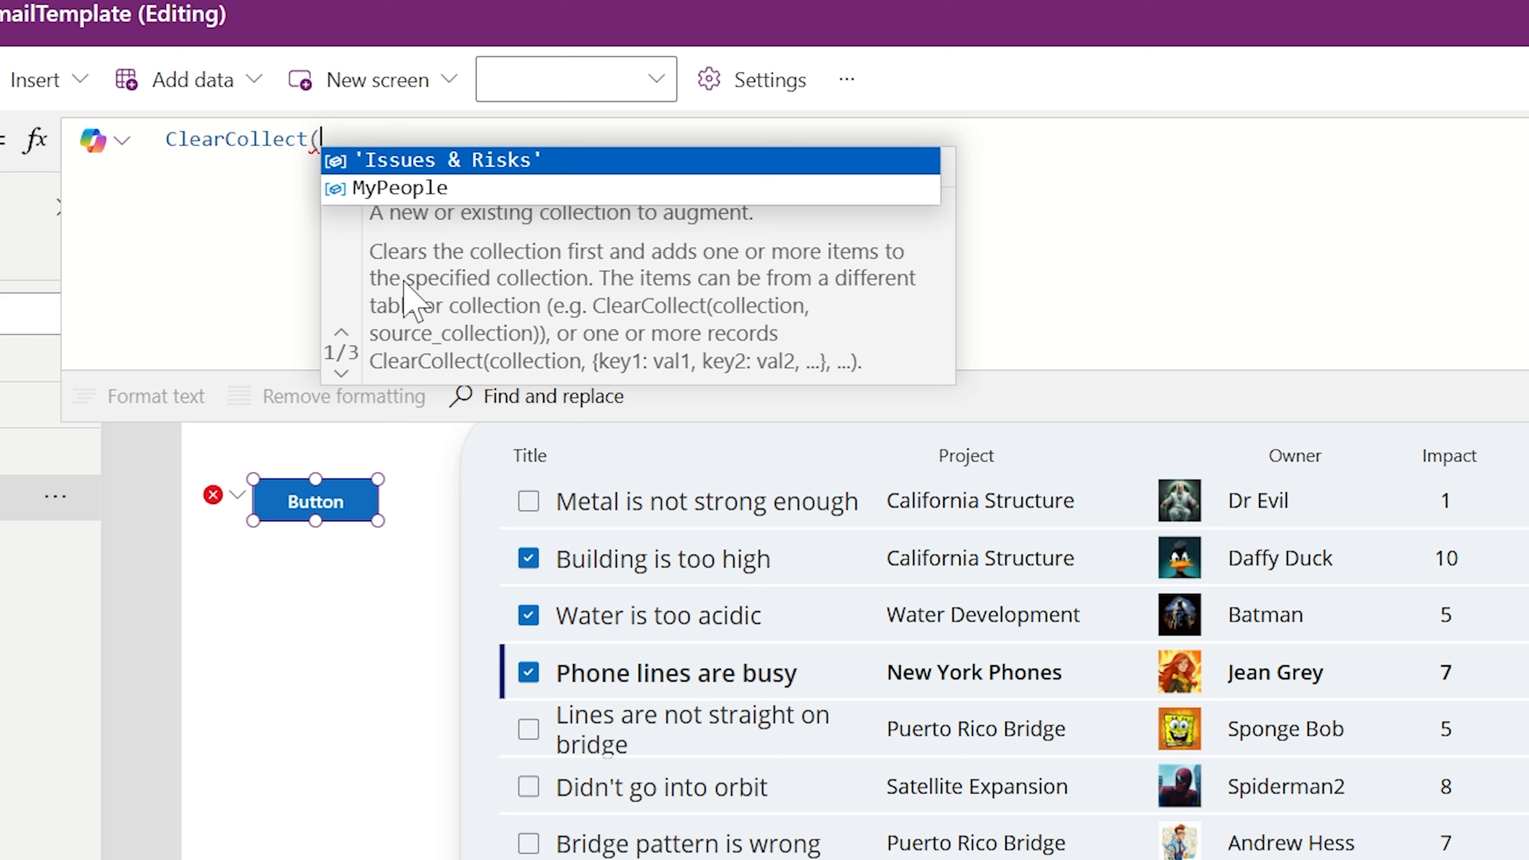
{"action": "type", "text": "myChecked"}
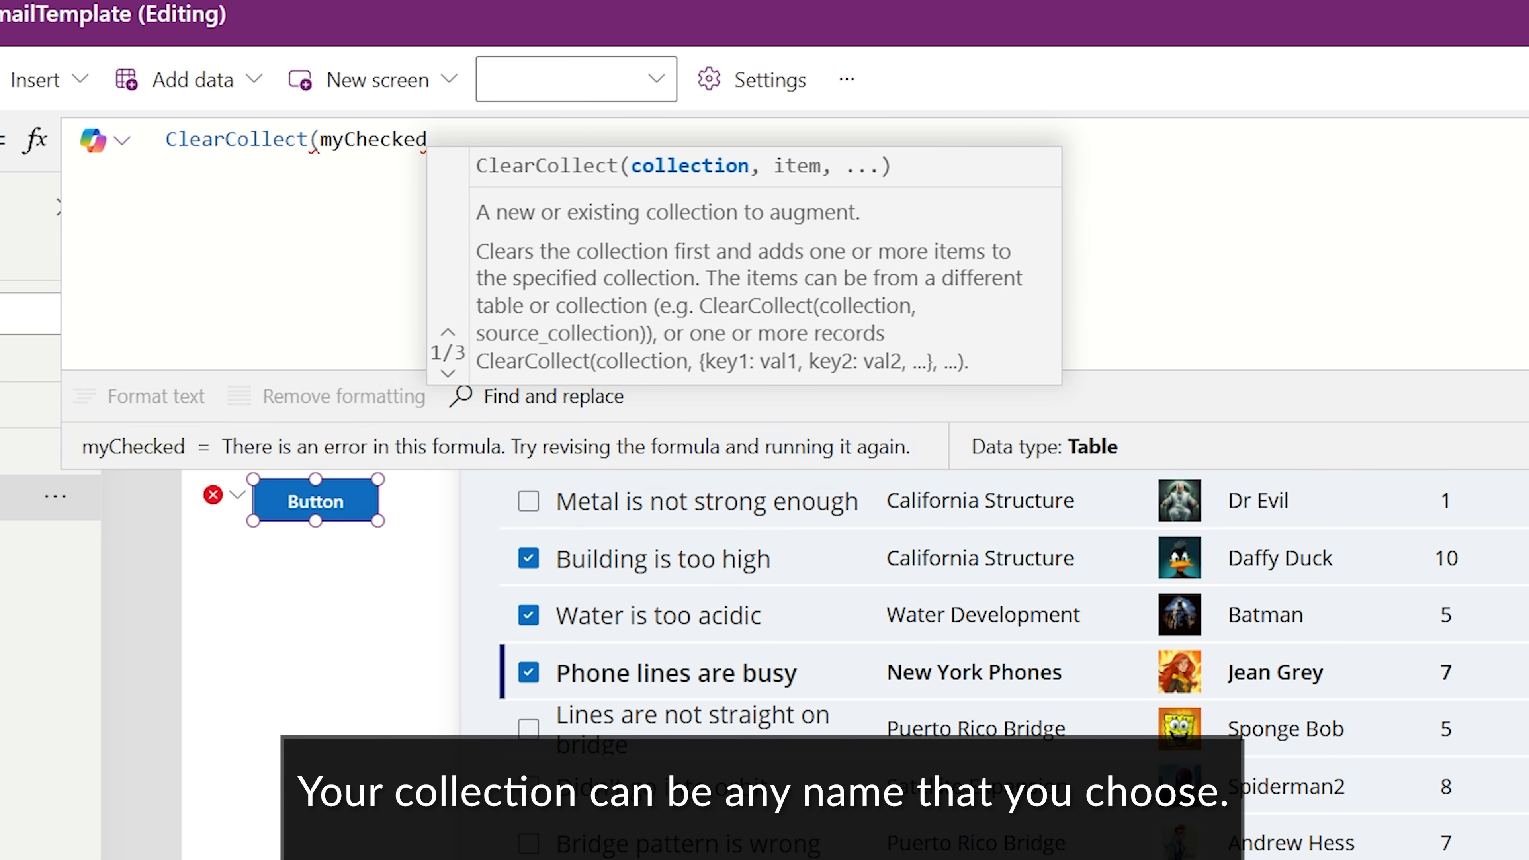
{"action": "type", "text": "Options"}
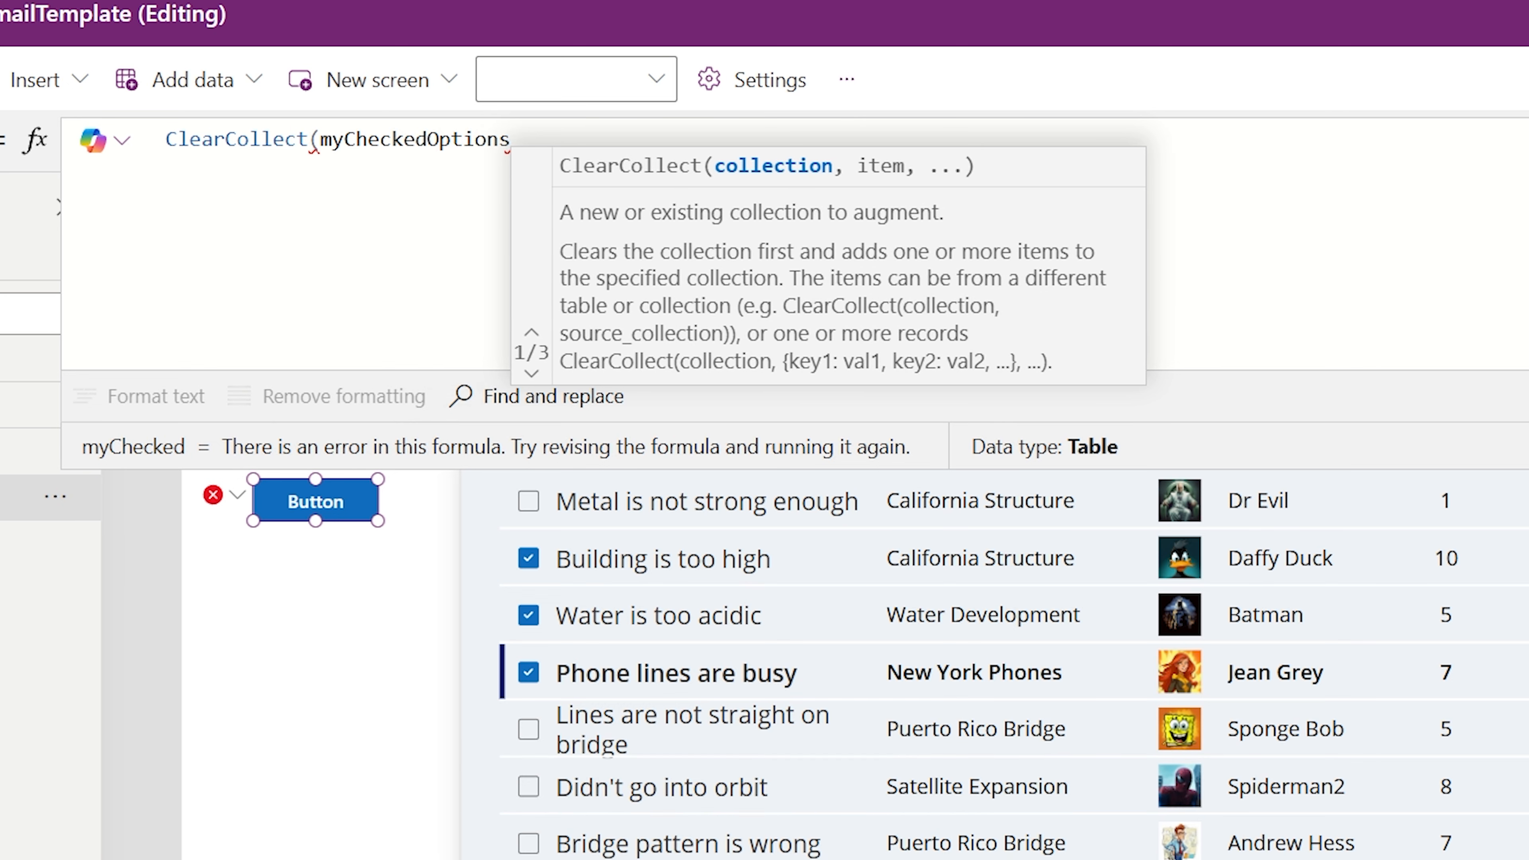
{"action": "type", "text": ","}
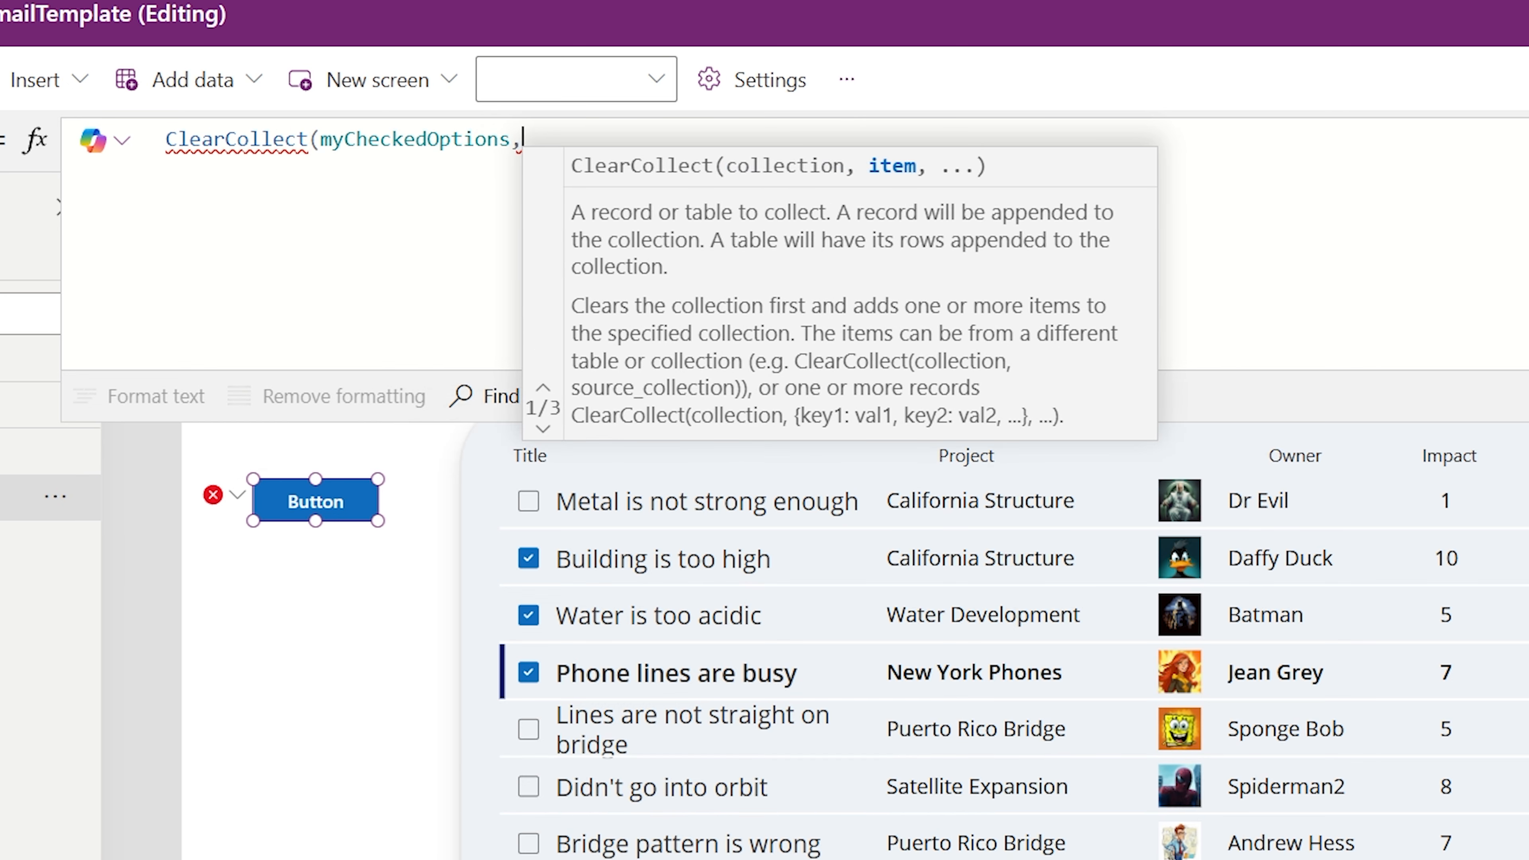
Step: Complete the button's ClearCollect formula with Filter(galRisks.AllItems,CheckboxCanvas1.Checked)) as the source of the collected rows
{"action": "type", "text": "Filter(gal"}
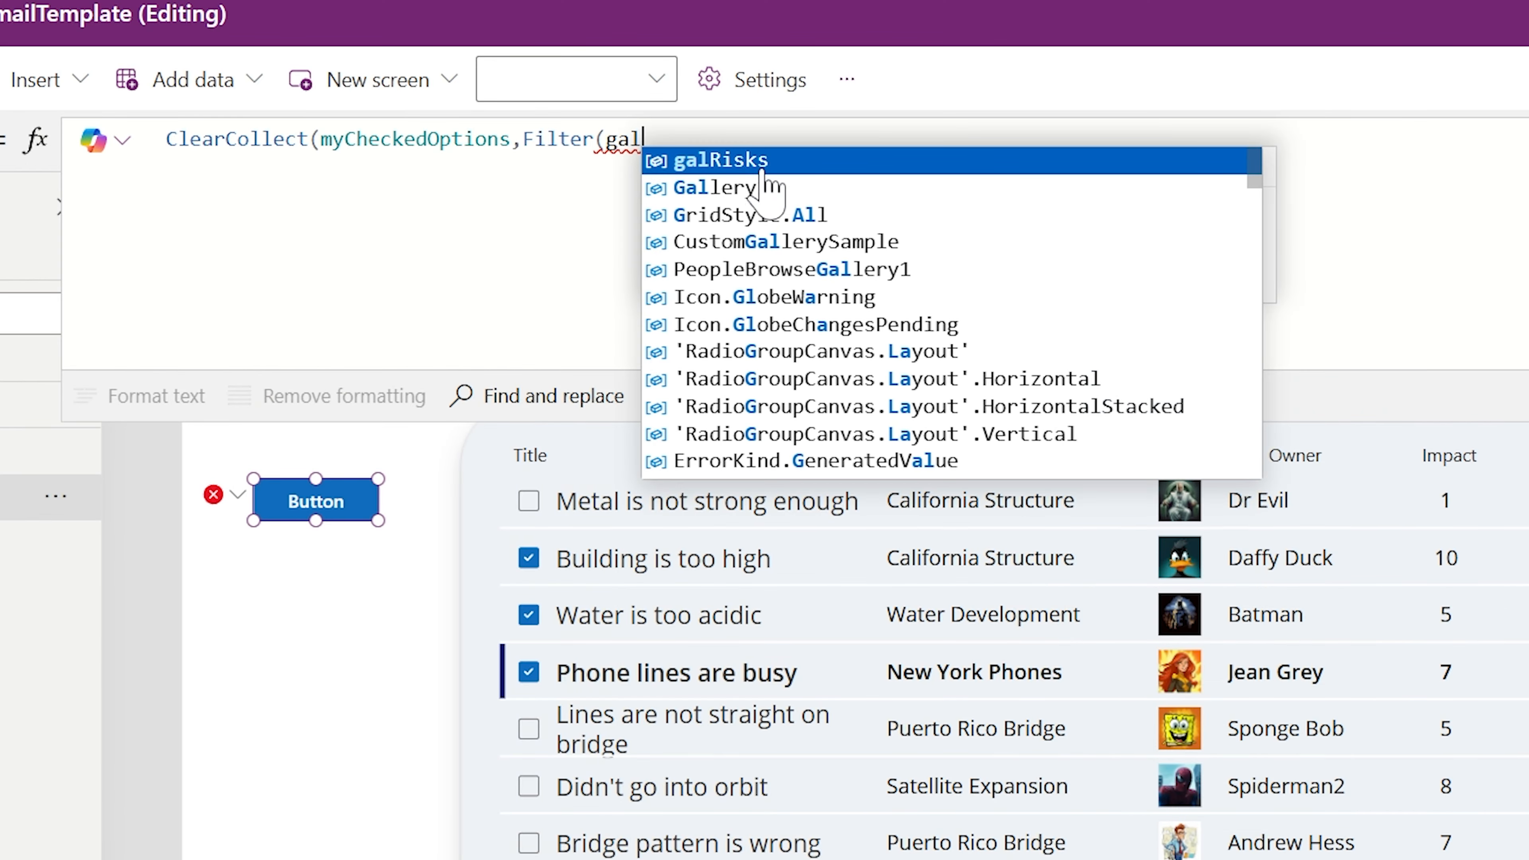
{"action": "left_click", "coordinate": [761, 170]}
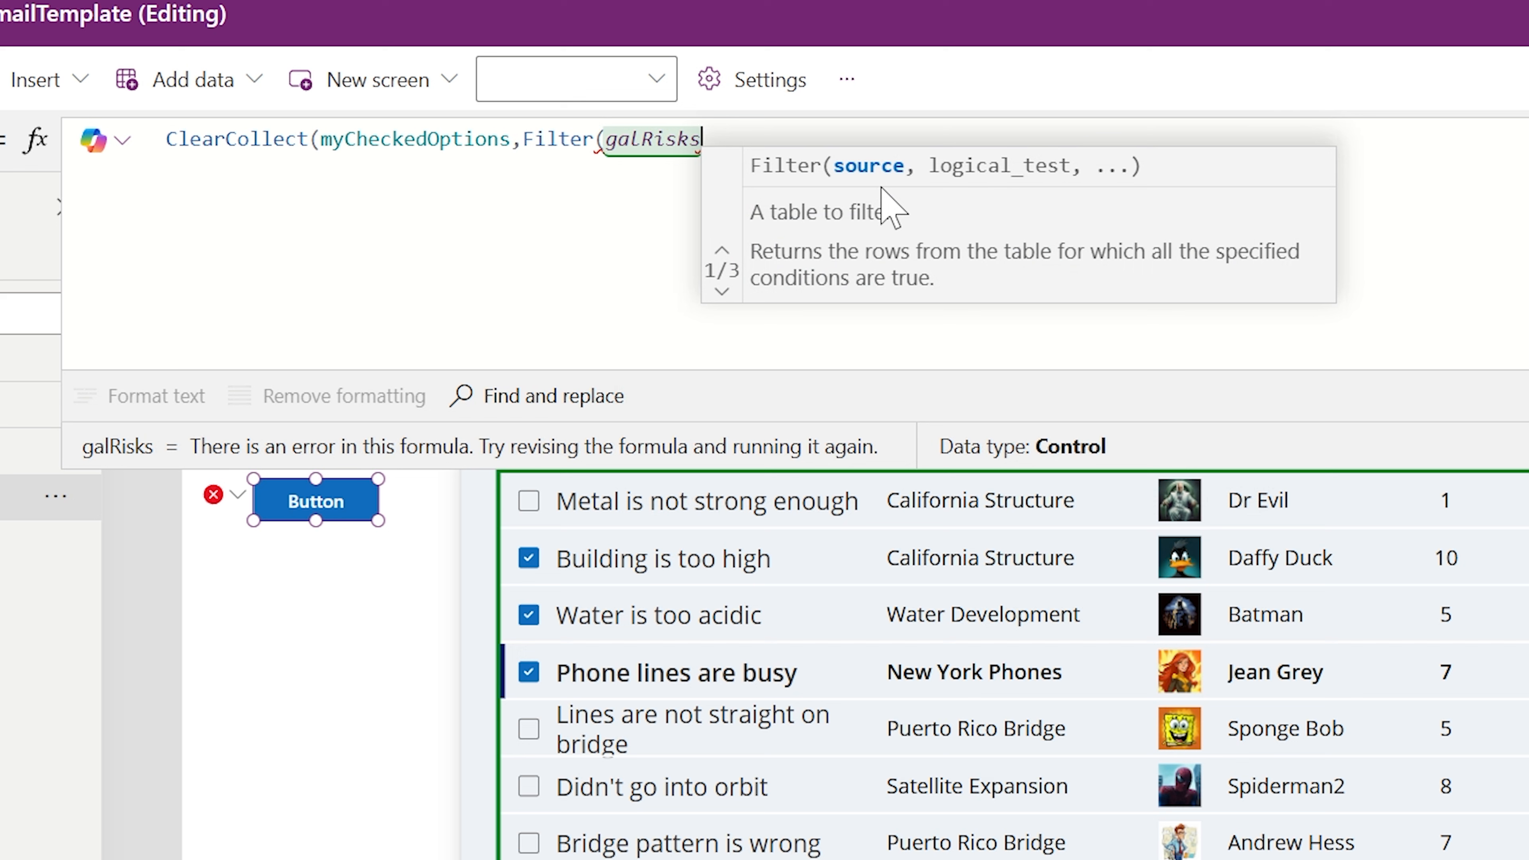
{"action": "type", "text": ".Allitems"}
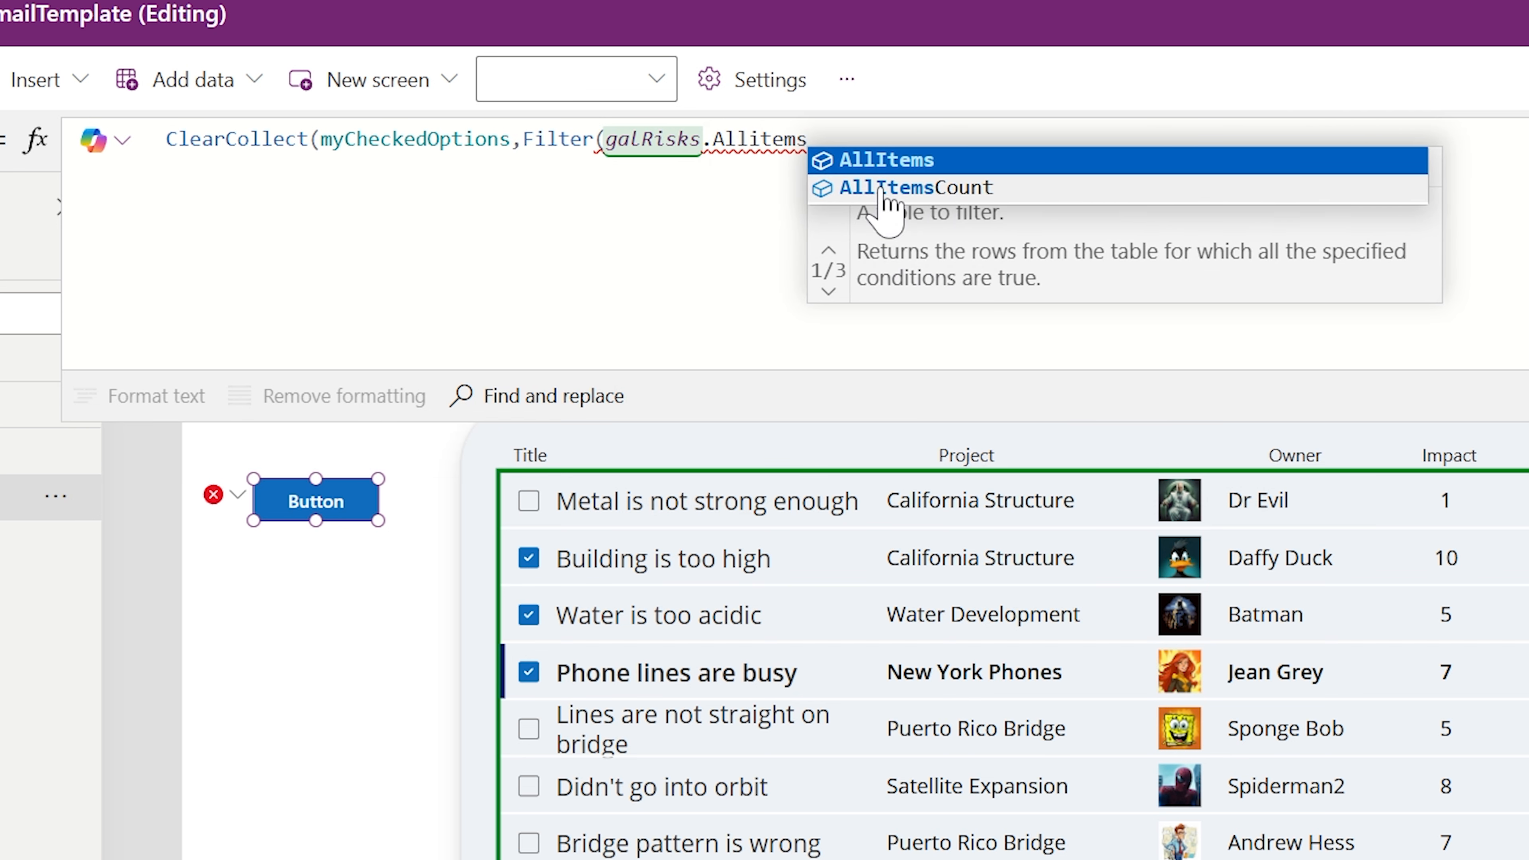
{"action": "key", "text": "Tab"}
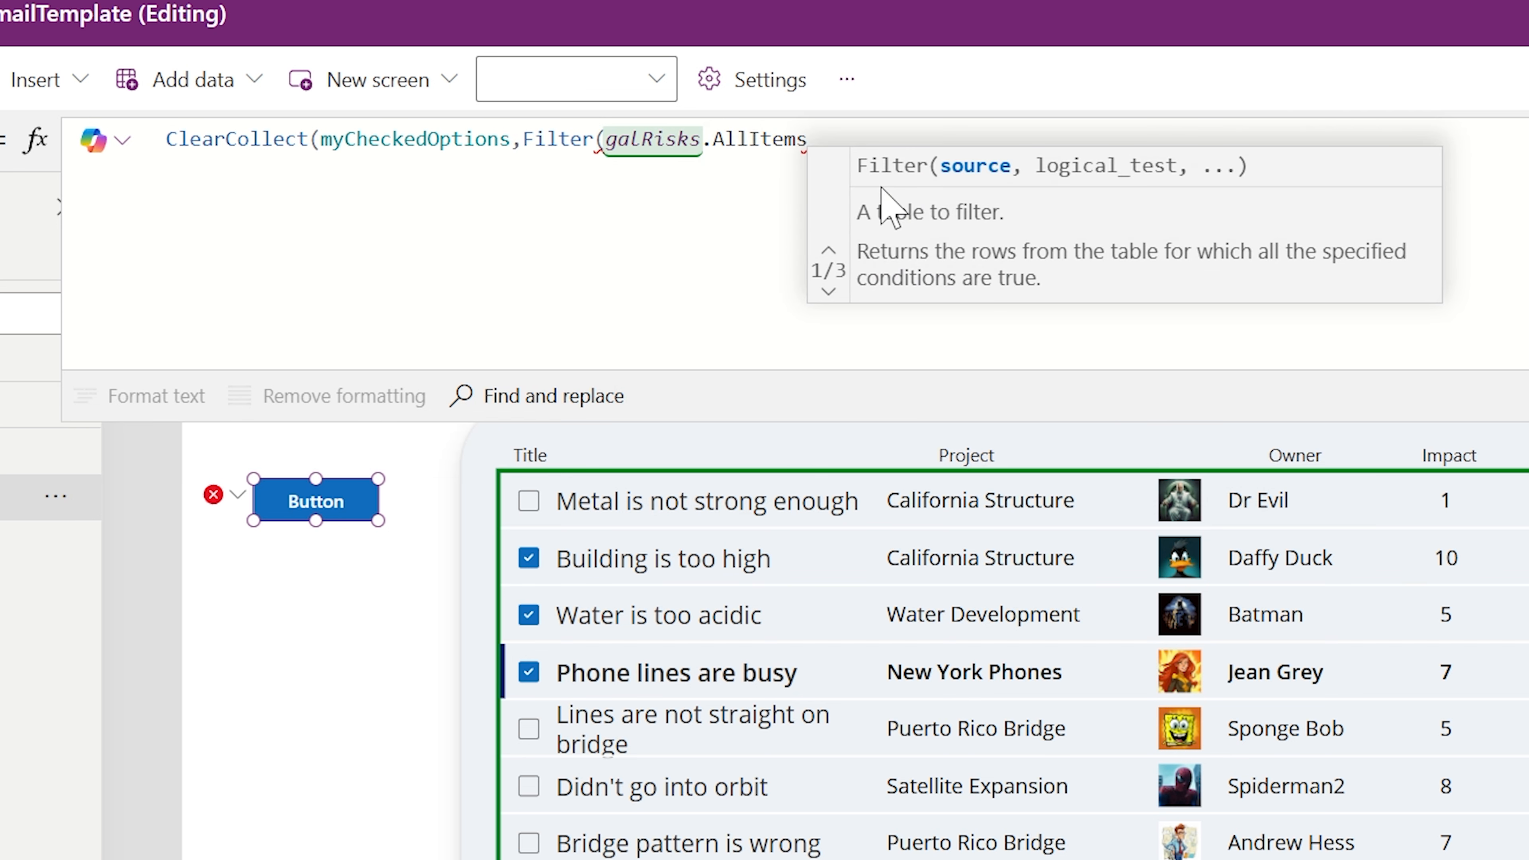
{"action": "type", "text": ","}
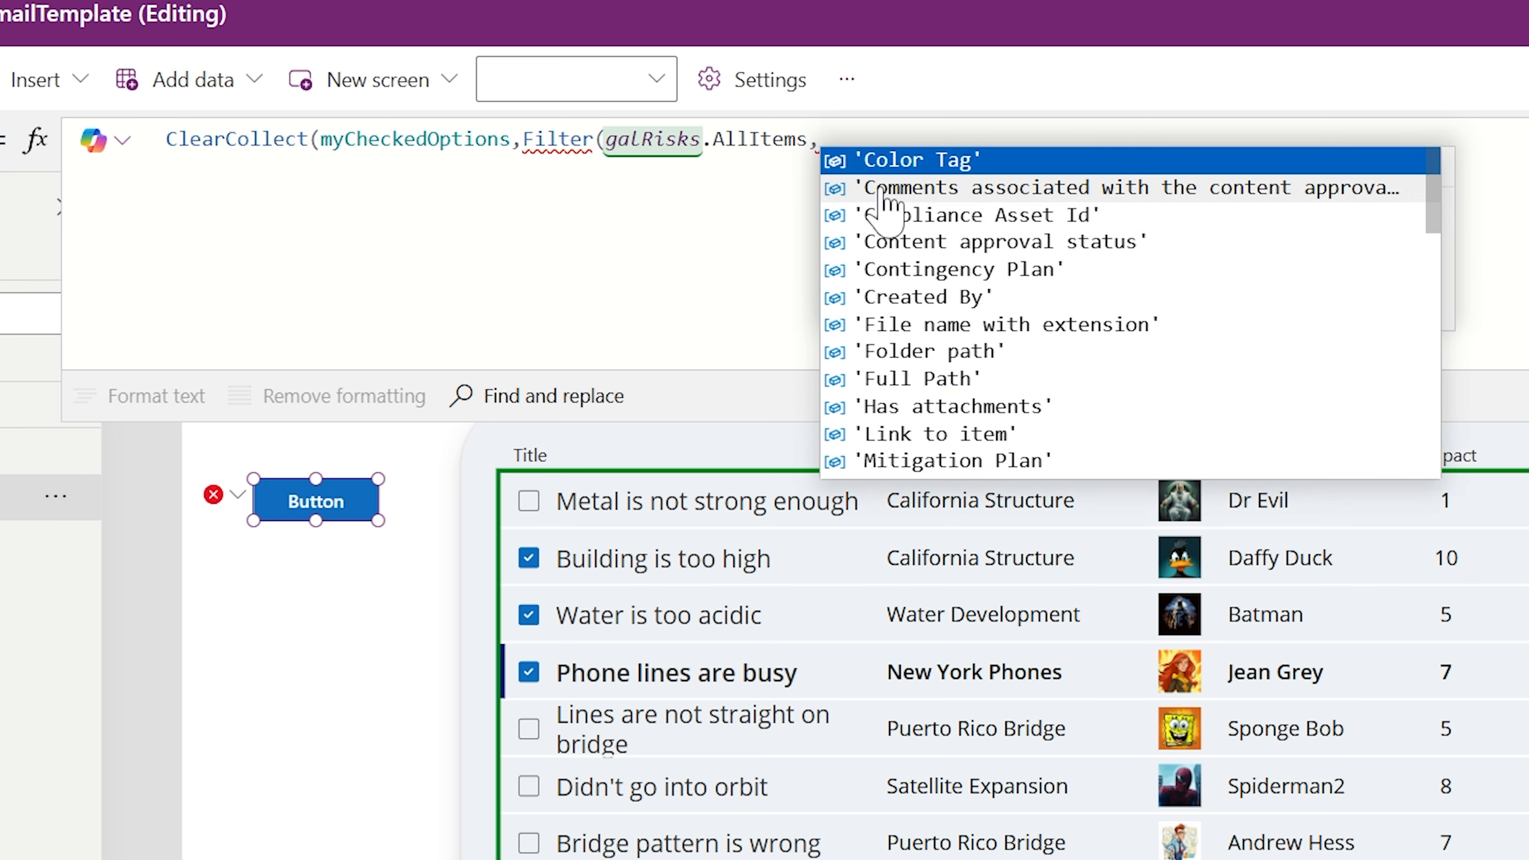
{"action": "type", "text": "Checkbox"}
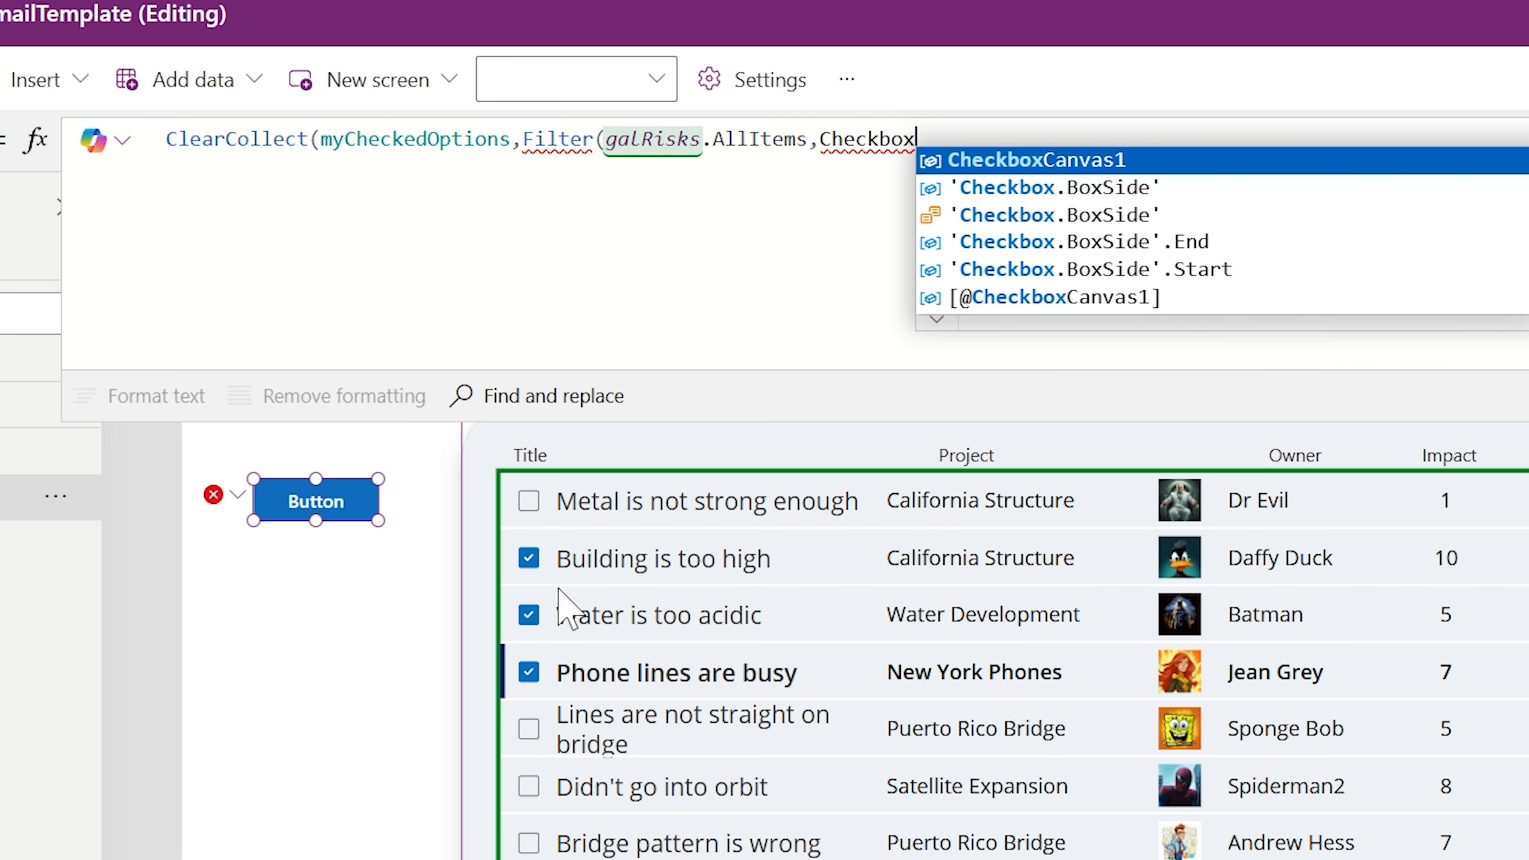
{"action": "key", "text": "Tab"}
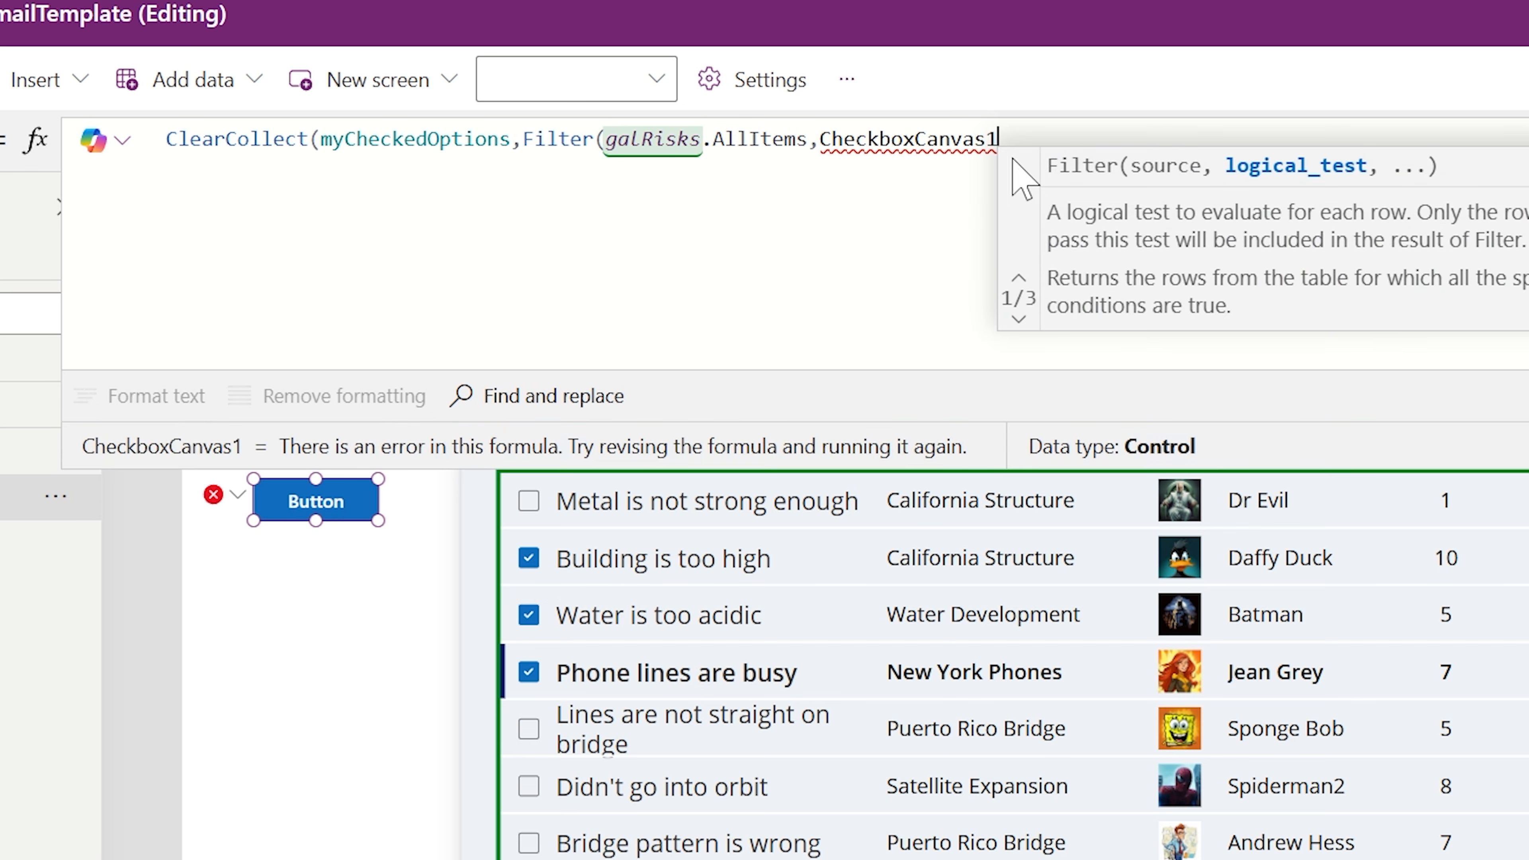
{"action": "type", "text": ".Checked"}
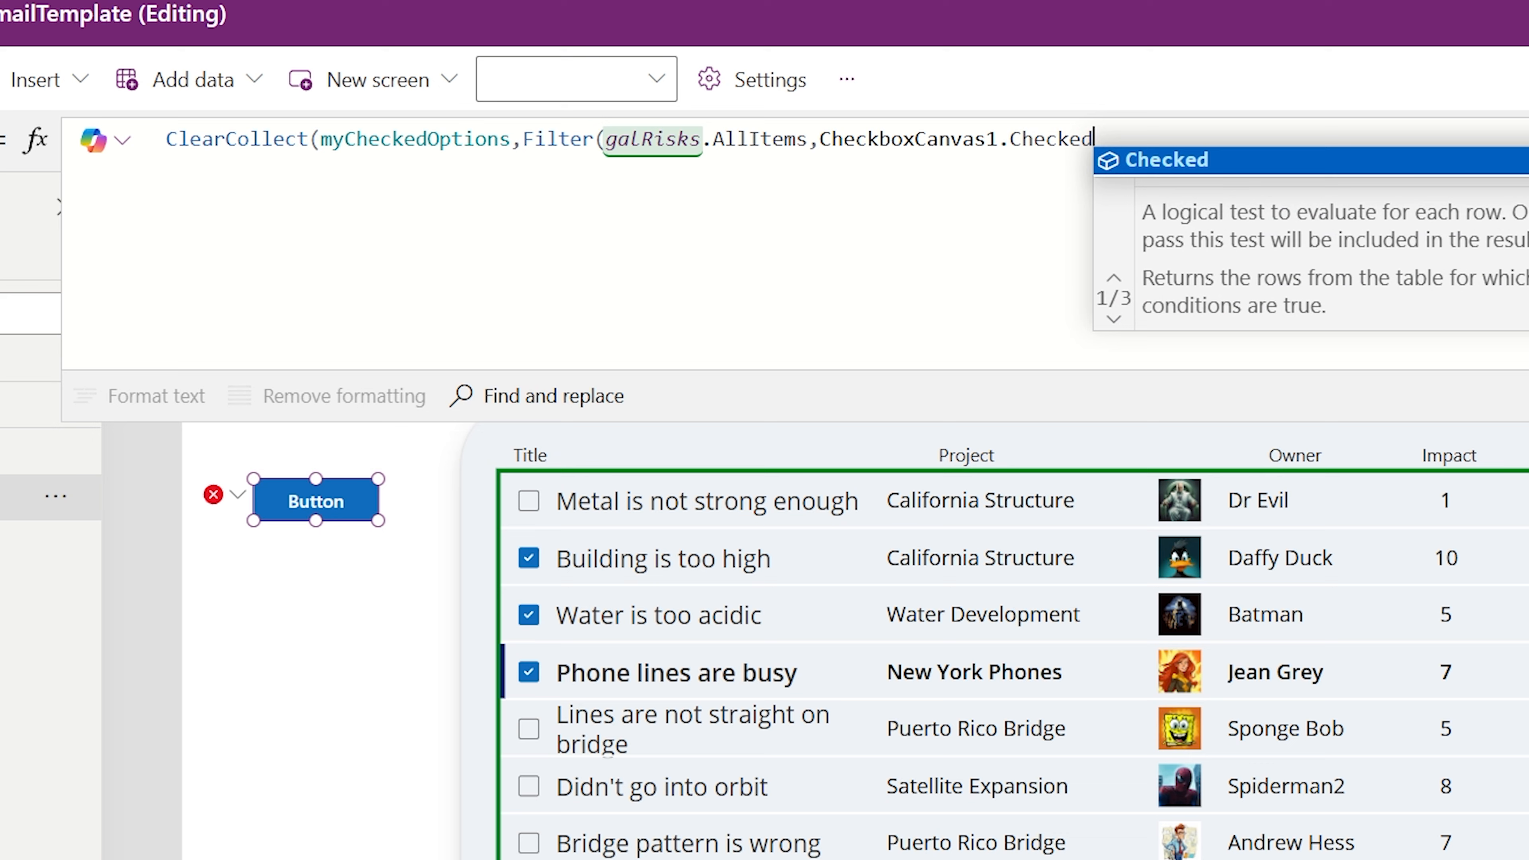
{"action": "type", "text": "))"}
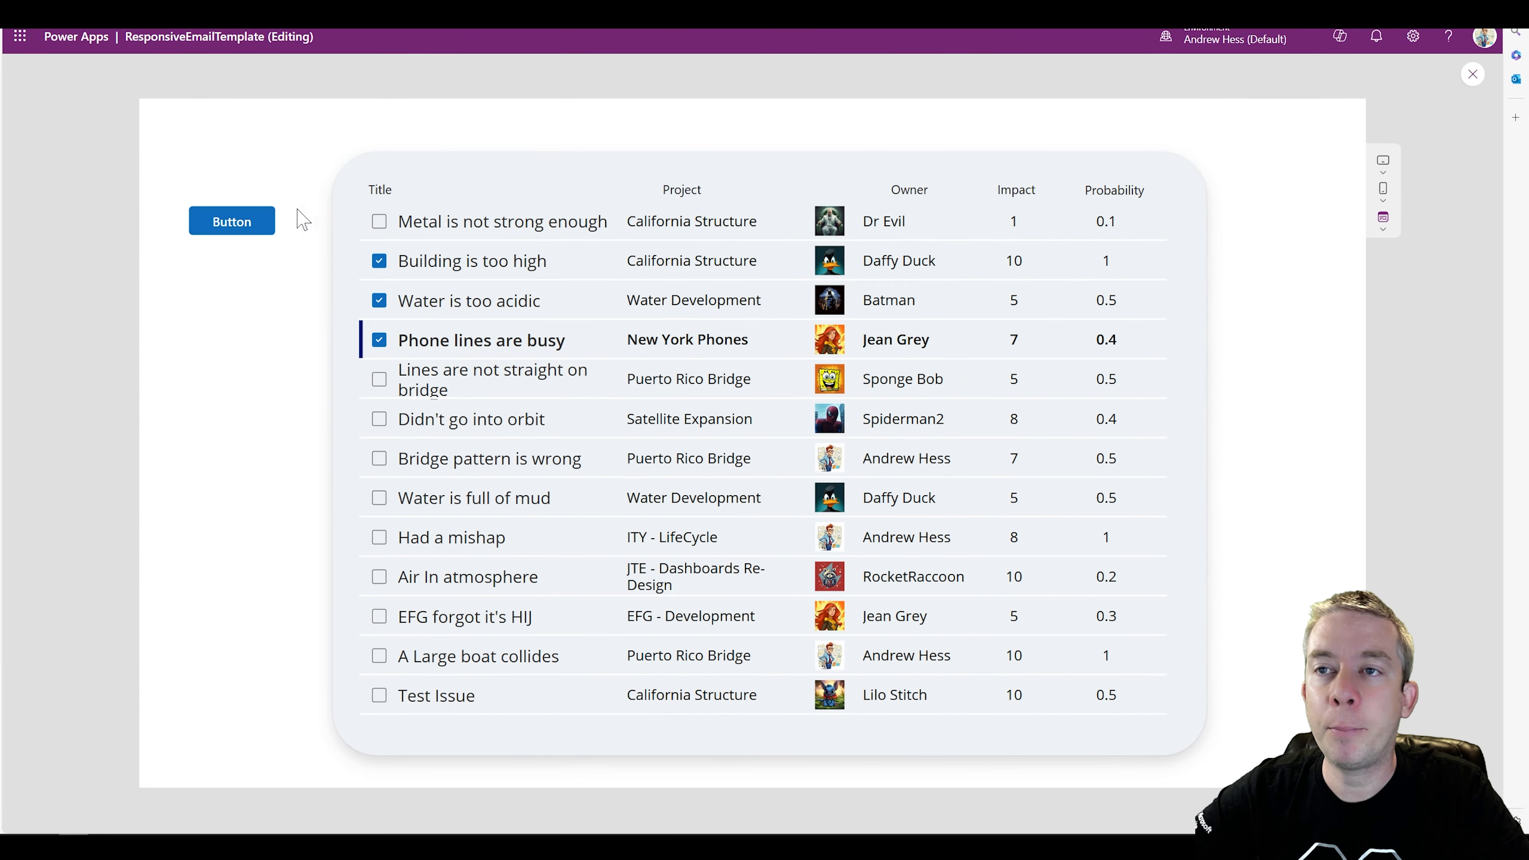
Step: Run the new button in preview to collect the checked rows into myCheckedOptions, and return to editing
{"action": "left_click", "coordinate": [232, 221]}
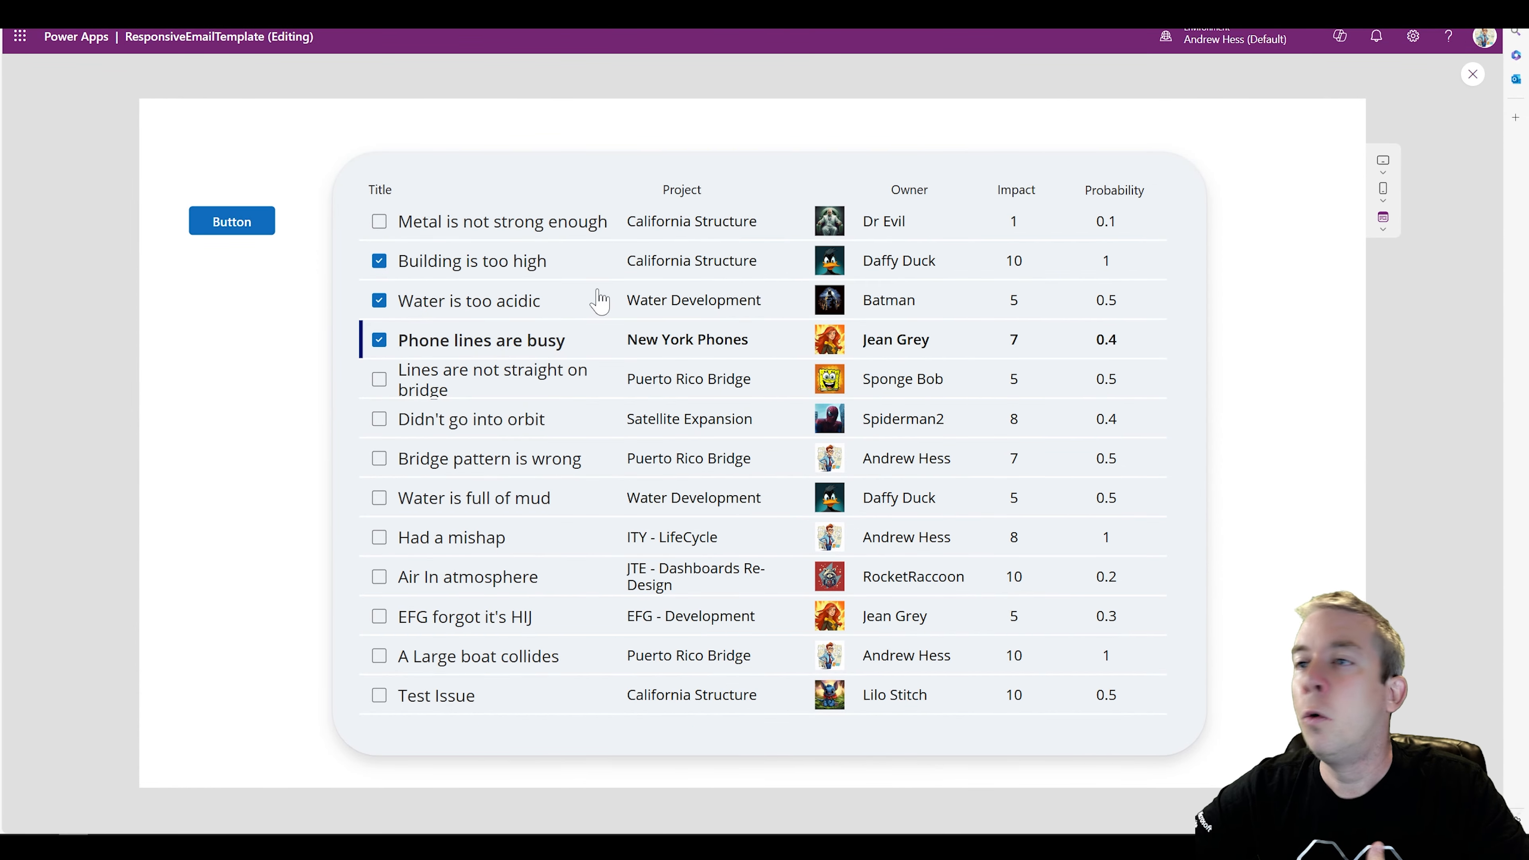
{"action": "key", "text": "Escape"}
Step: Insert a text control below the button on Screen1 and set its Text formula to CountRows(myCheckedOptions)
{"action": "left_click", "coordinate": [211, 71]}
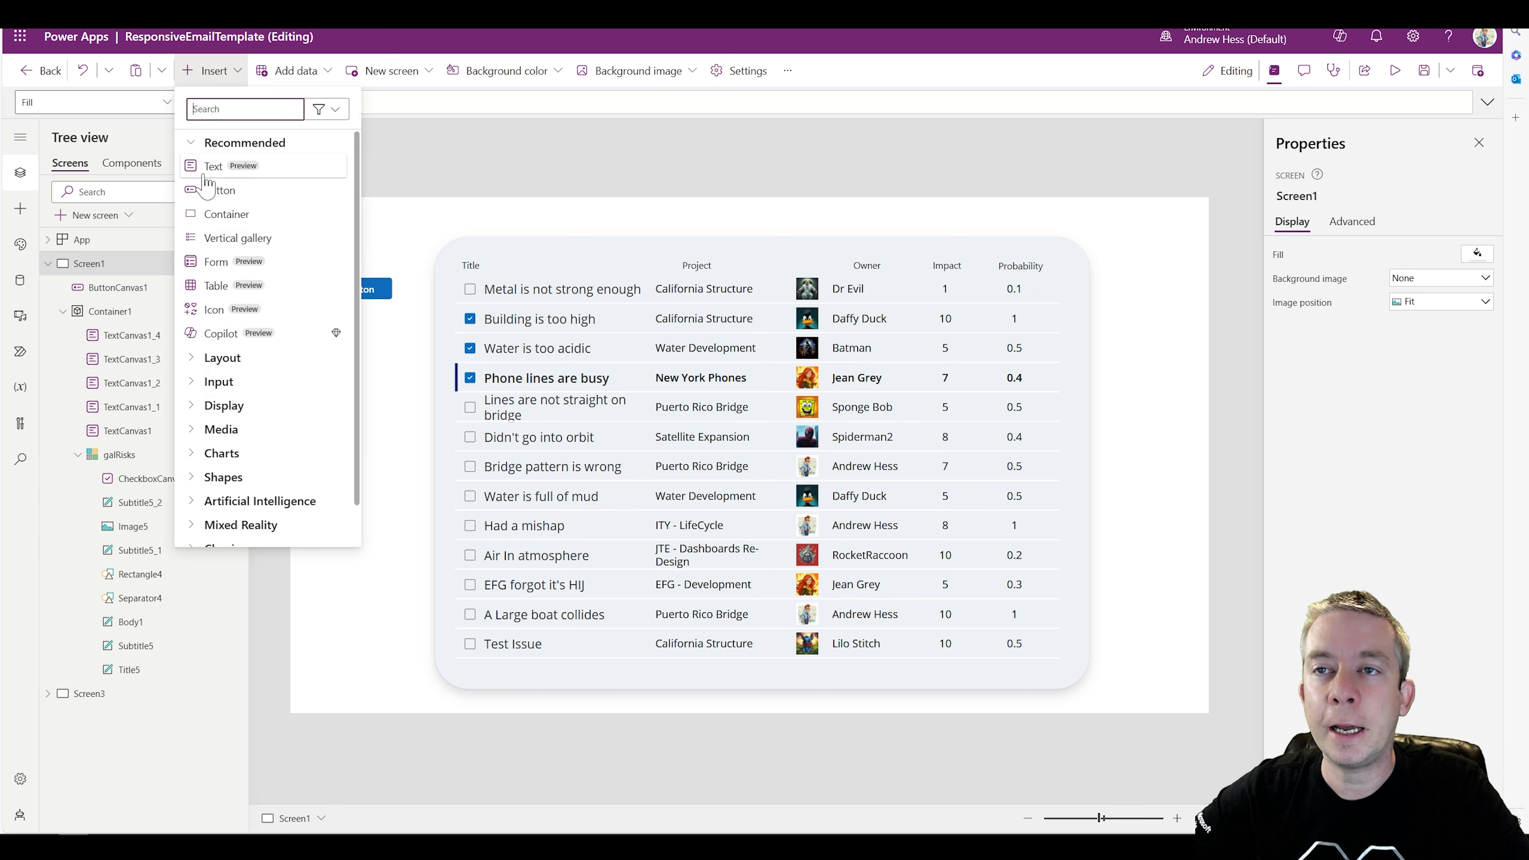
{"action": "left_click", "coordinate": [223, 175]}
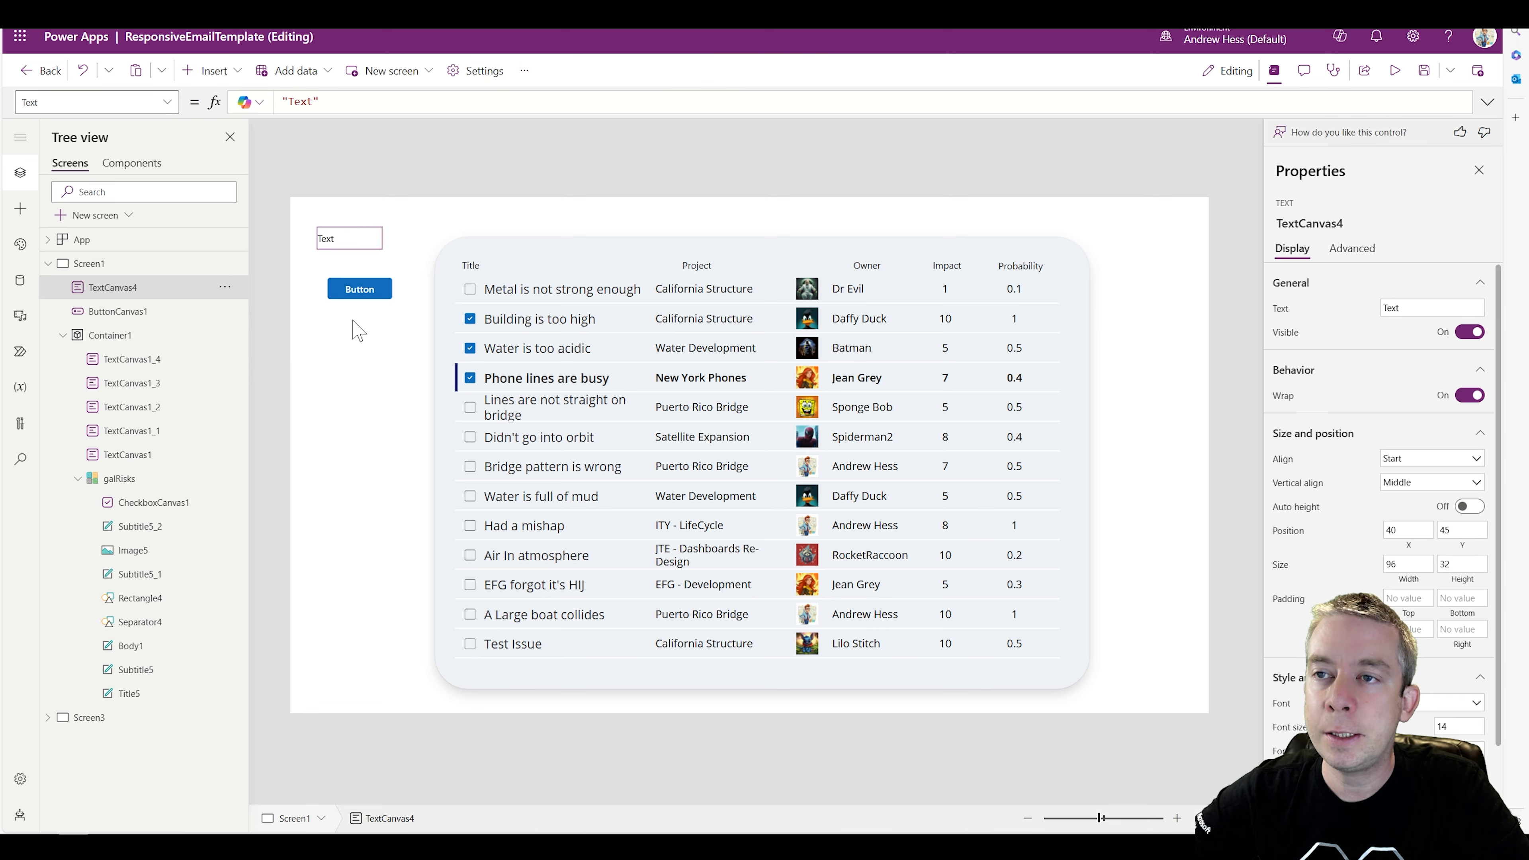
{"action": "left_click_drag", "start_coordinate": [343, 240], "coordinate": [361, 354]}
{"action": "left_click_drag", "start_coordinate": [326, 101], "coordinate": [283, 101]}
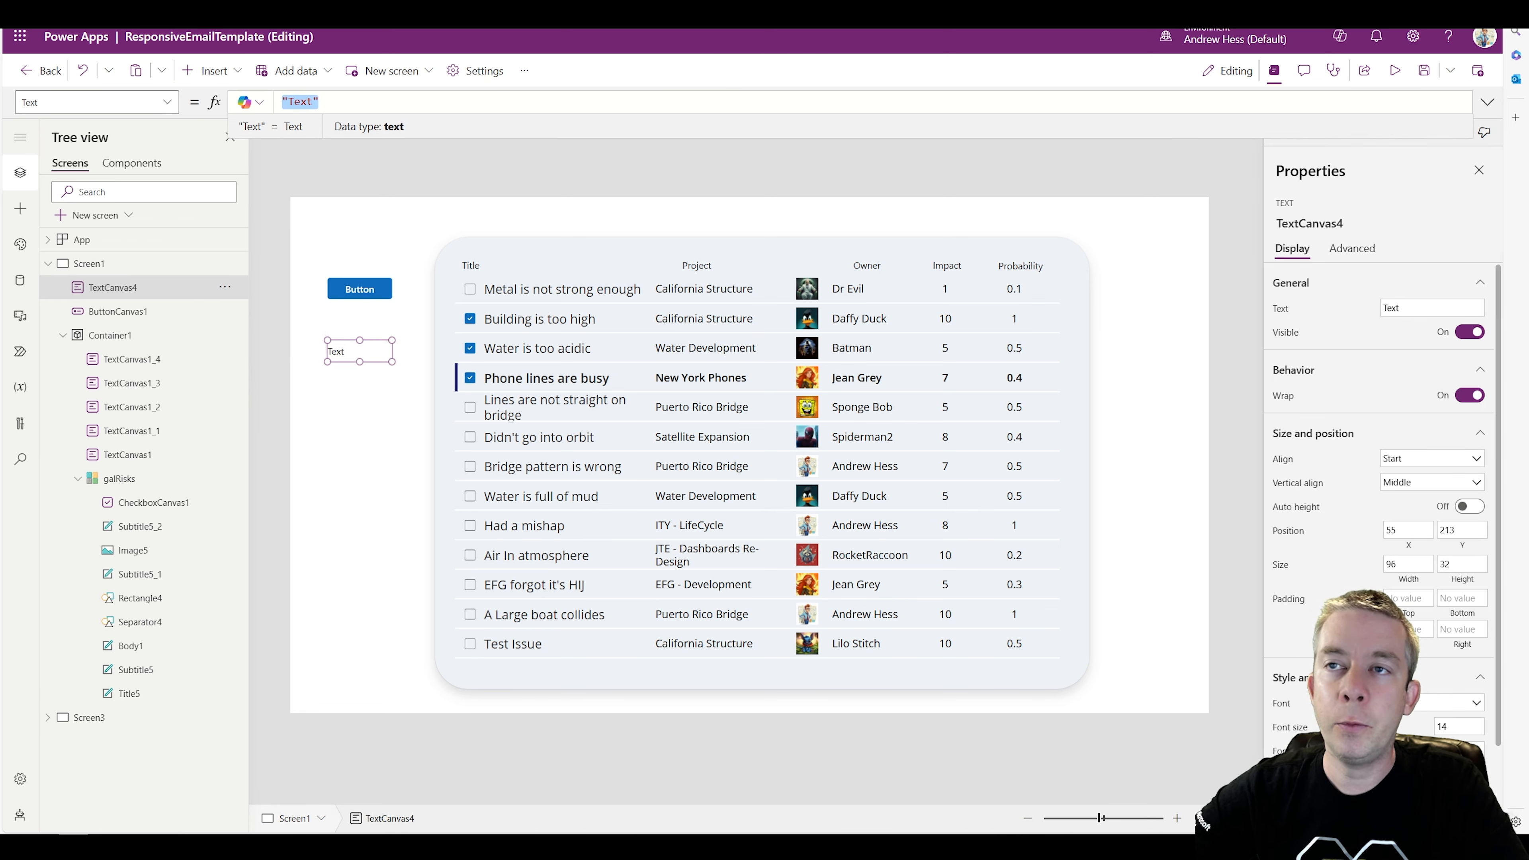
{"action": "type", "text": "CountRows("}
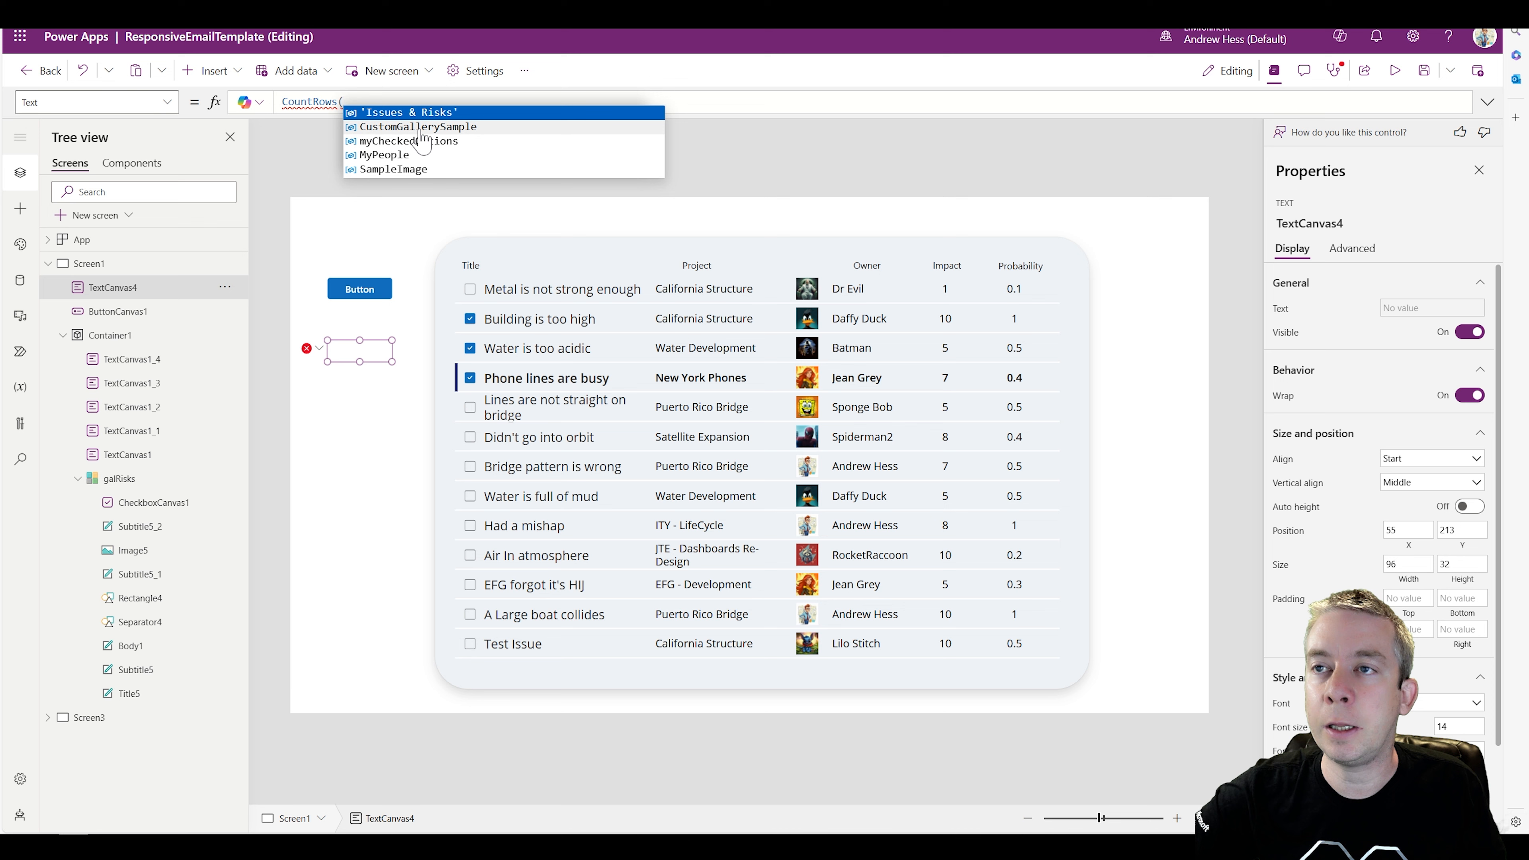
{"action": "left_click", "coordinate": [392, 146]}
{"action": "type", "text": ")"}
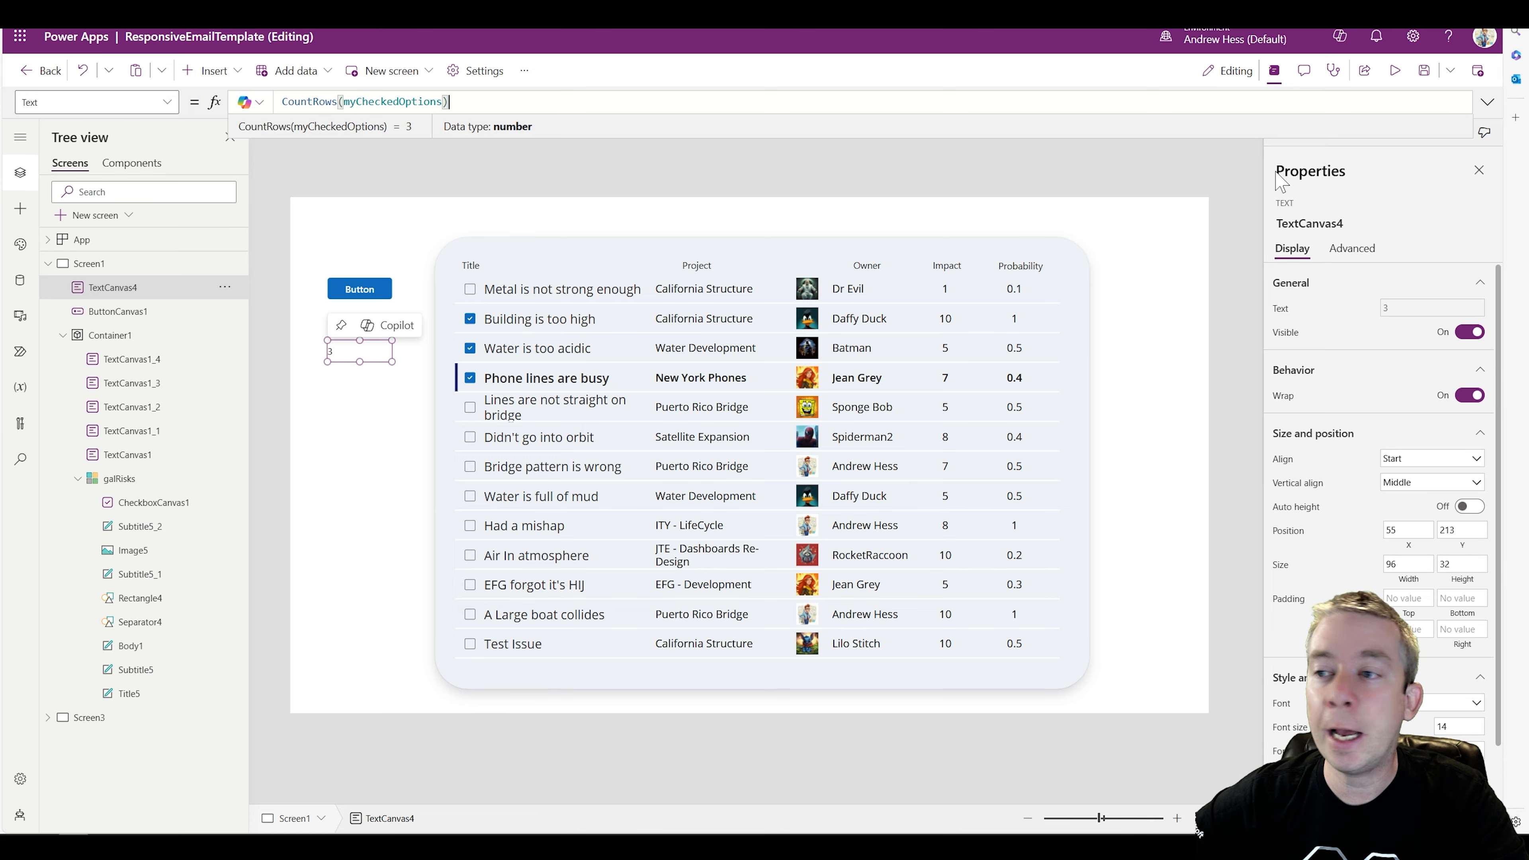
Step: Preview the app, additionally tick "Had a mishap", "Air In atmosphere", "EFG forgot it's HIJ" and "Water is full of mud", and collect the checked rows
{"action": "key", "text": "F5"}
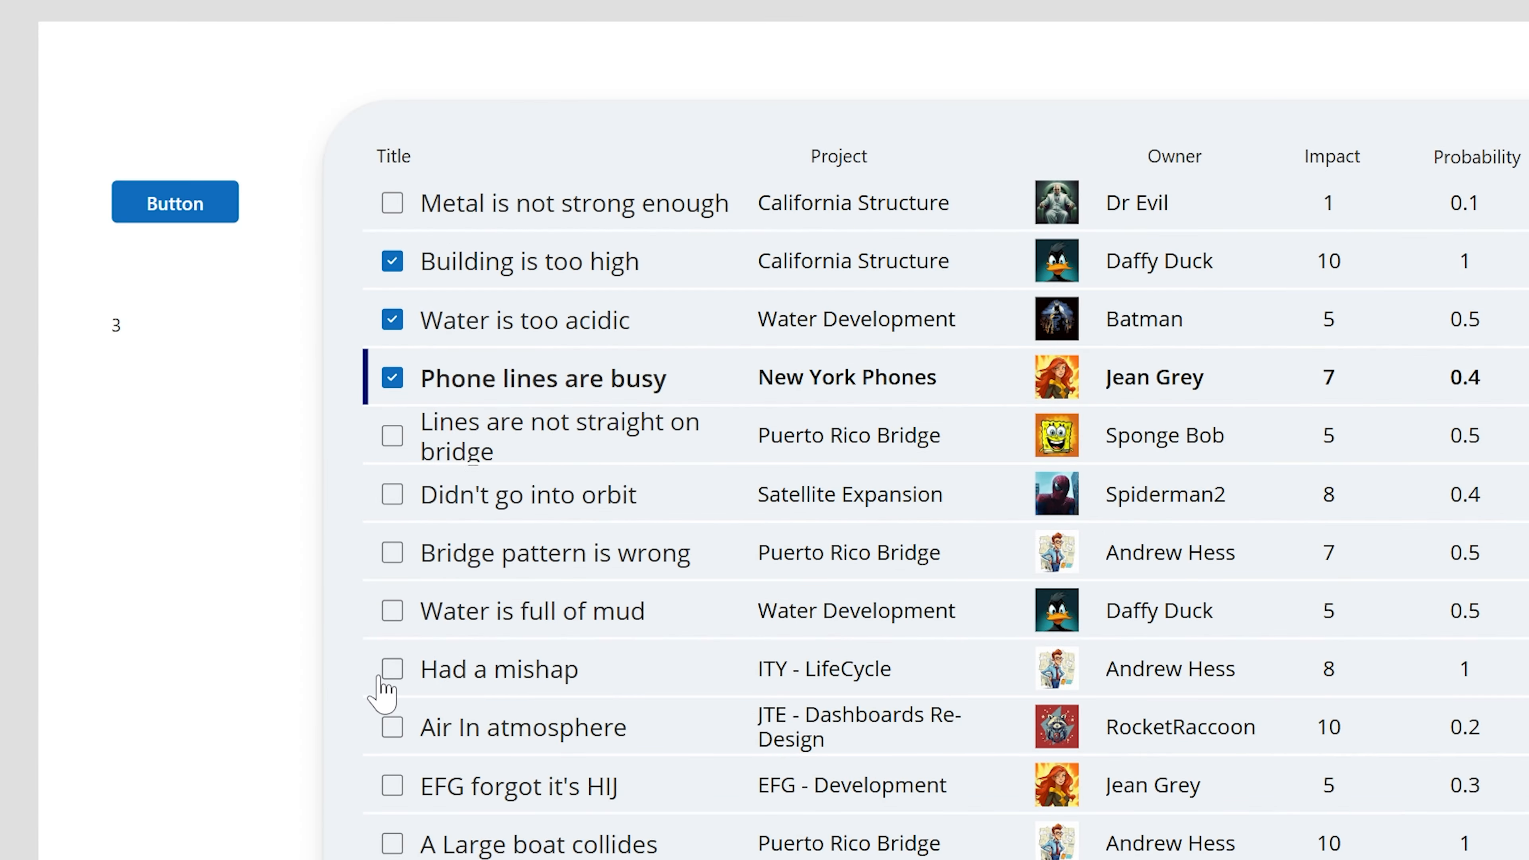
{"action": "left_click", "coordinate": [393, 668]}
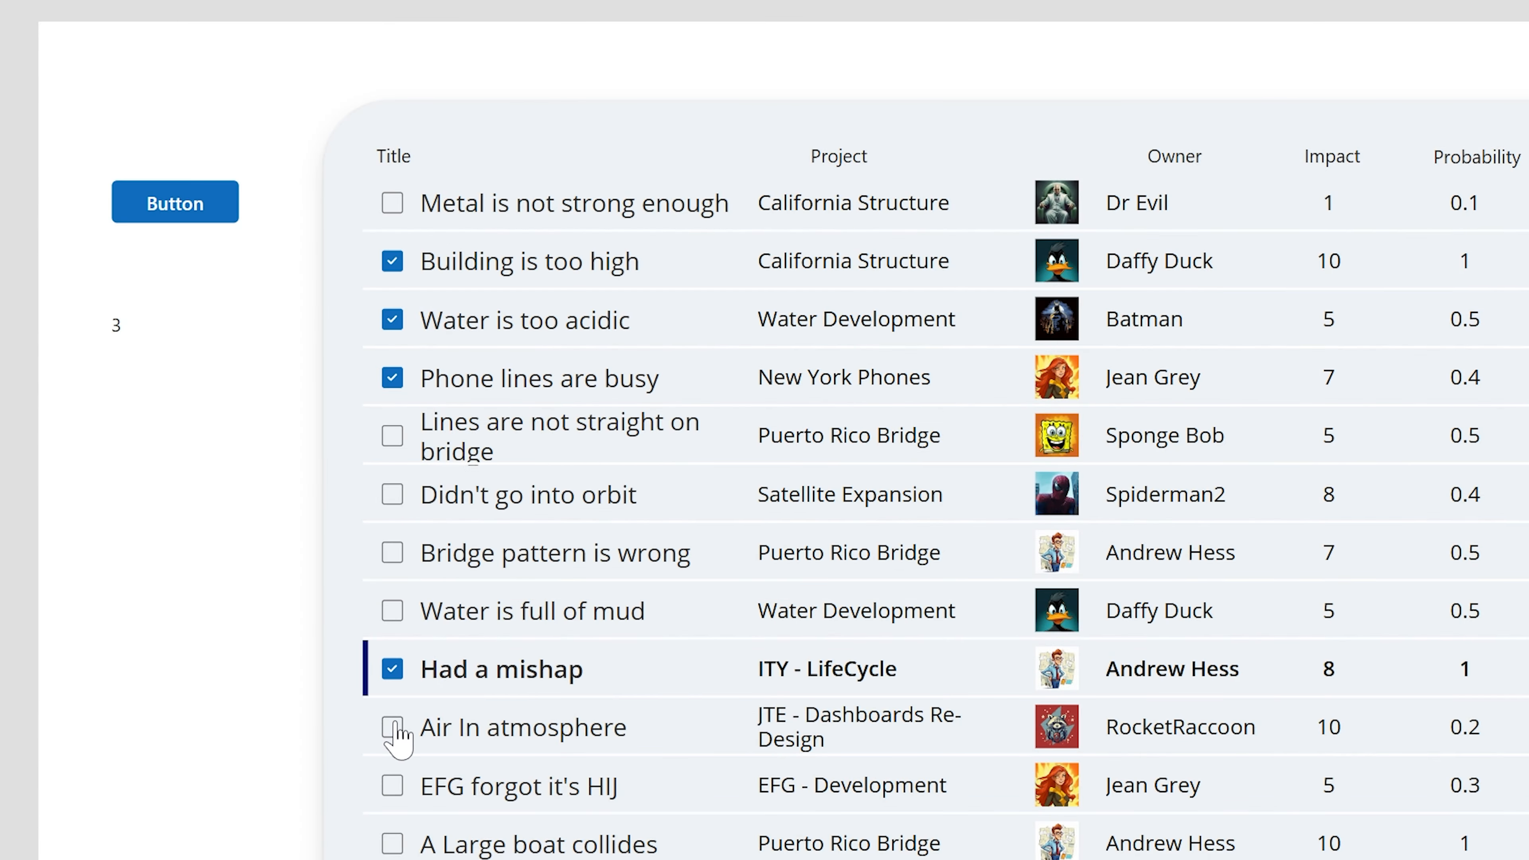
{"action": "left_click", "coordinate": [392, 727]}
{"action": "left_click", "coordinate": [392, 785]}
{"action": "left_click", "coordinate": [393, 610]}
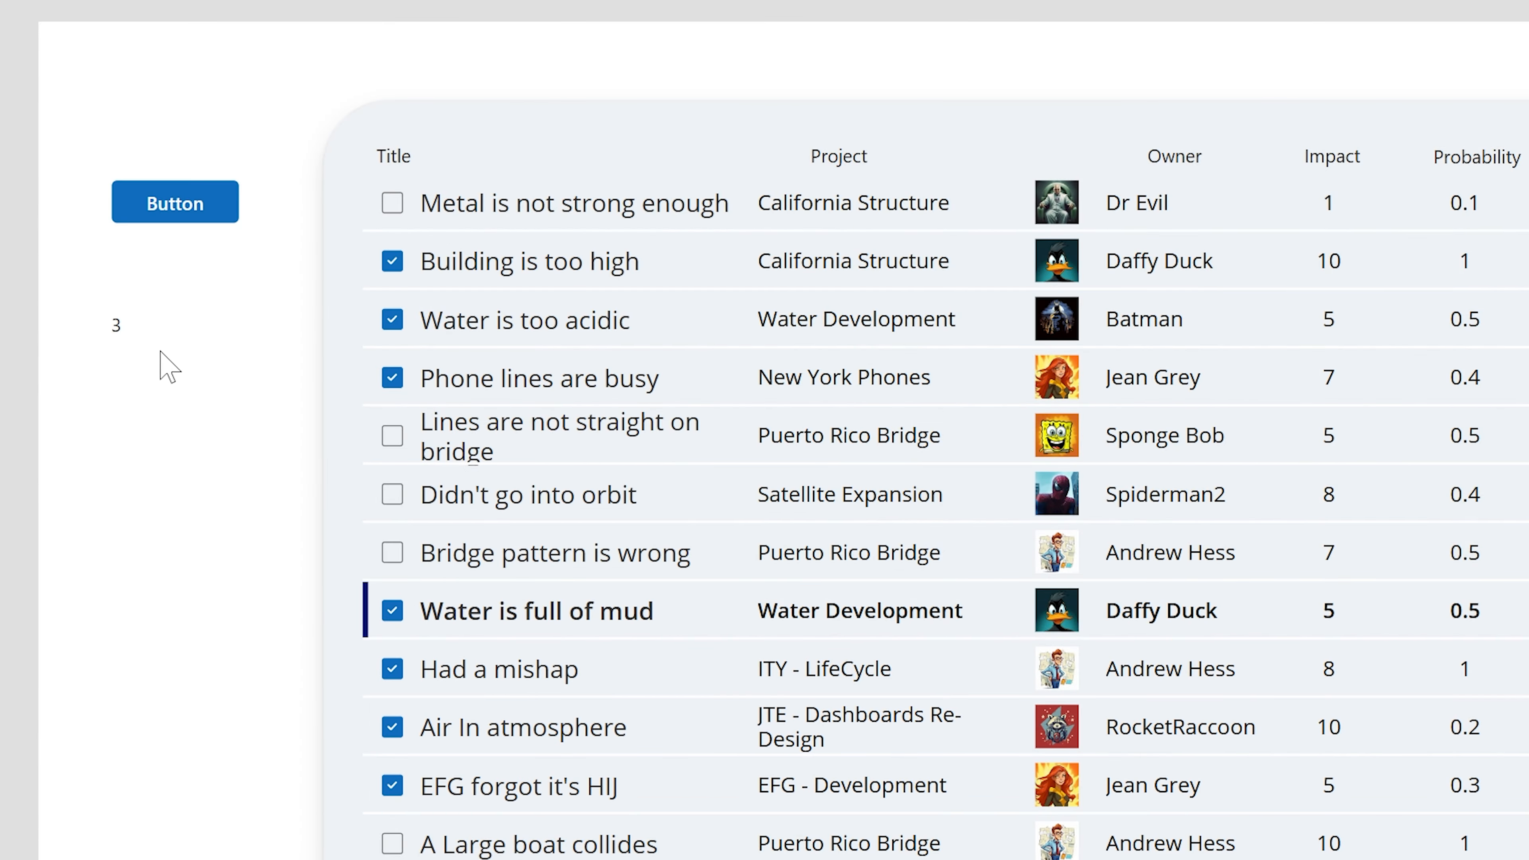
{"action": "left_click", "coordinate": [171, 221]}
Step: Test the collection by unticking rows in two rounds, leaving only "EFG forgot it's HIJ" ticked, and recollecting after each round
{"action": "left_click", "coordinate": [393, 320]}
{"action": "left_click", "coordinate": [393, 377]}
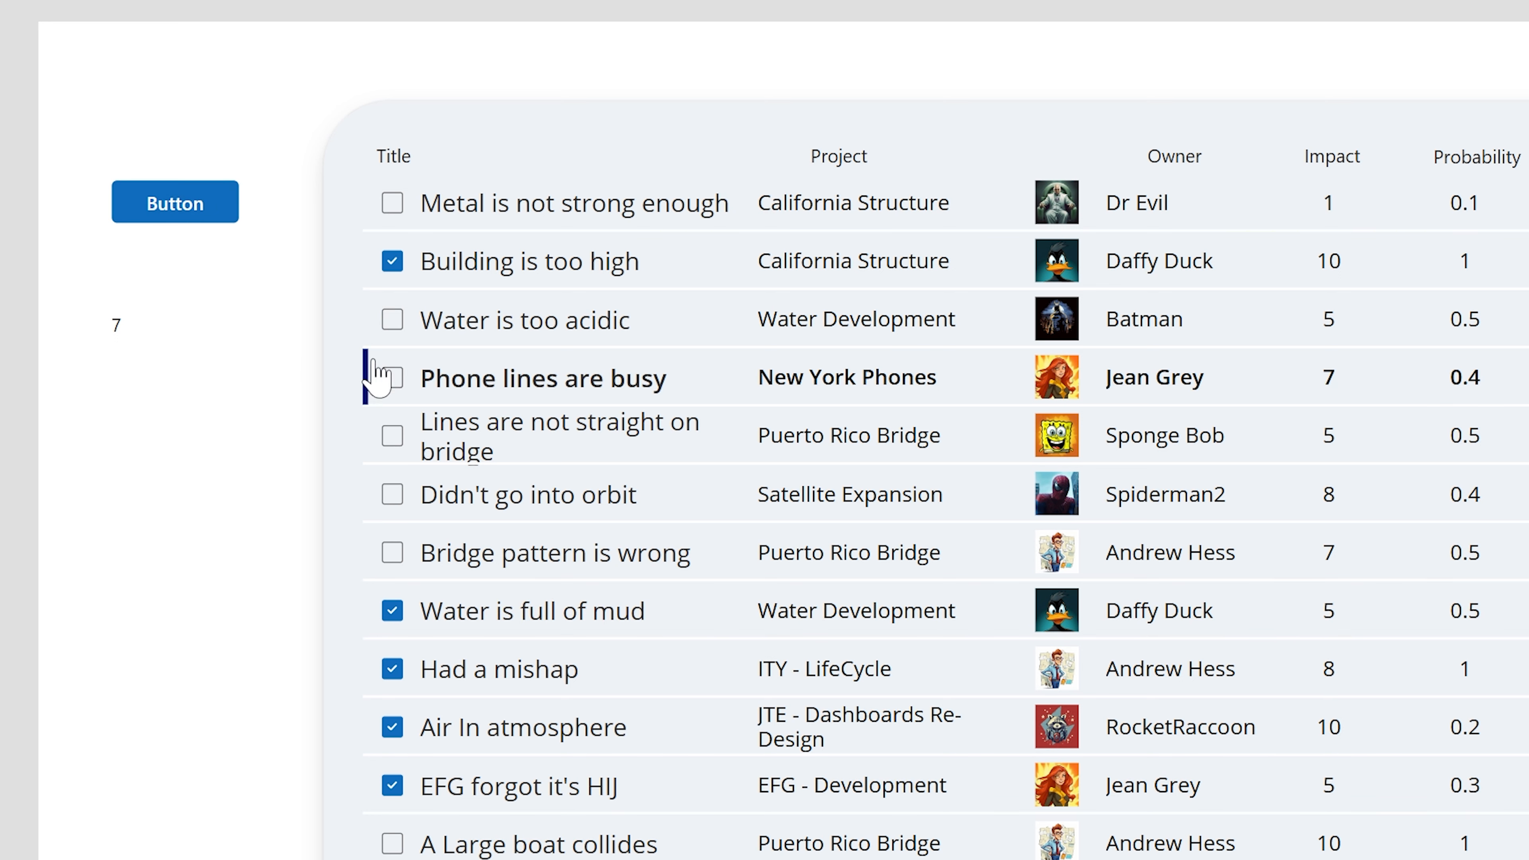
{"action": "left_click", "coordinate": [148, 217]}
{"action": "left_click", "coordinate": [393, 261]}
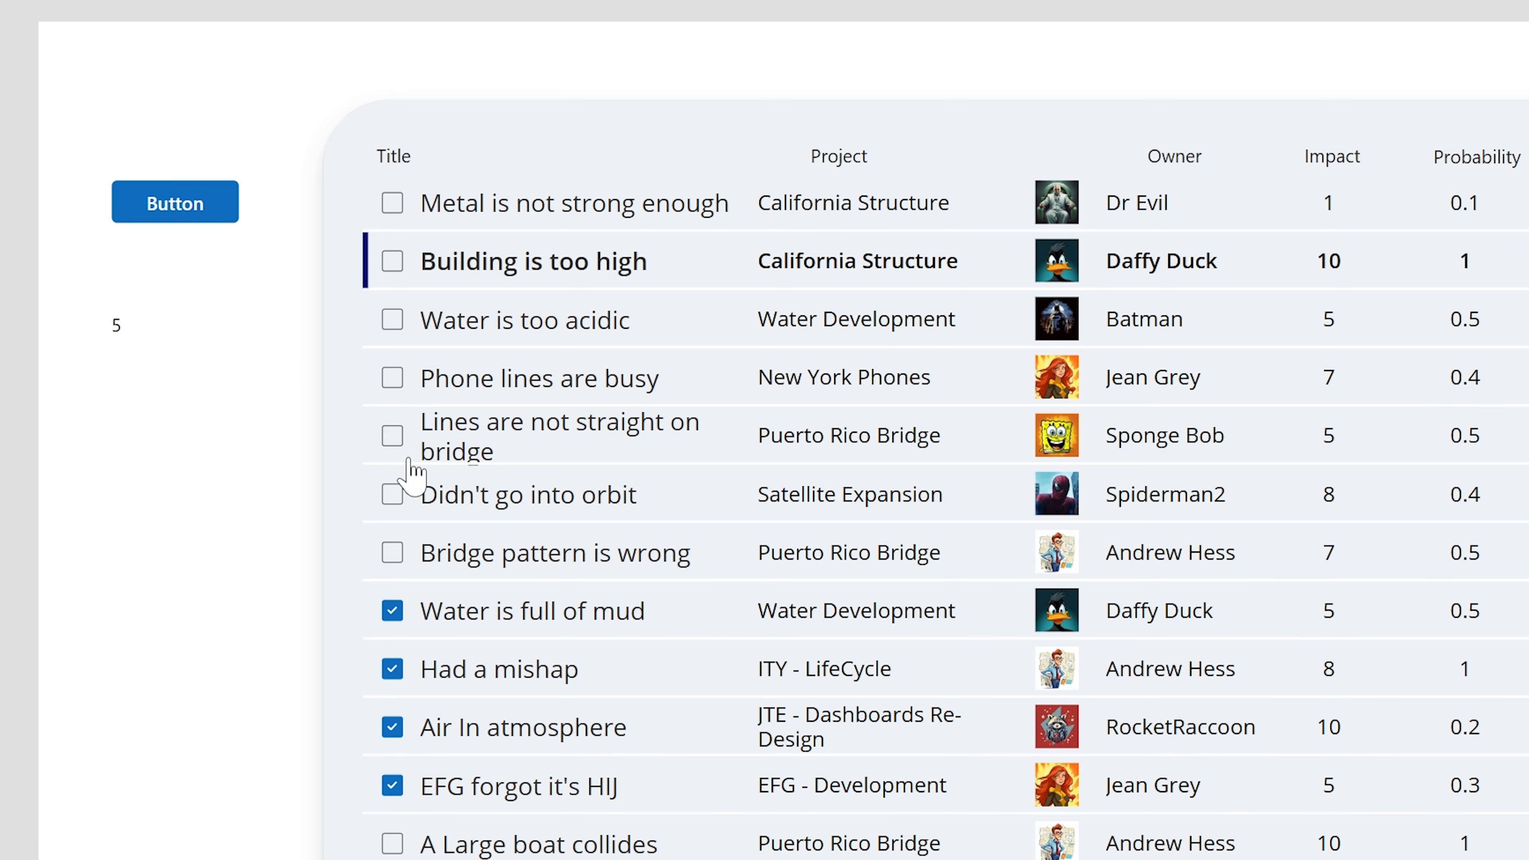
{"action": "left_click", "coordinate": [393, 611]}
{"action": "left_click", "coordinate": [392, 669]}
{"action": "left_click", "coordinate": [393, 729]}
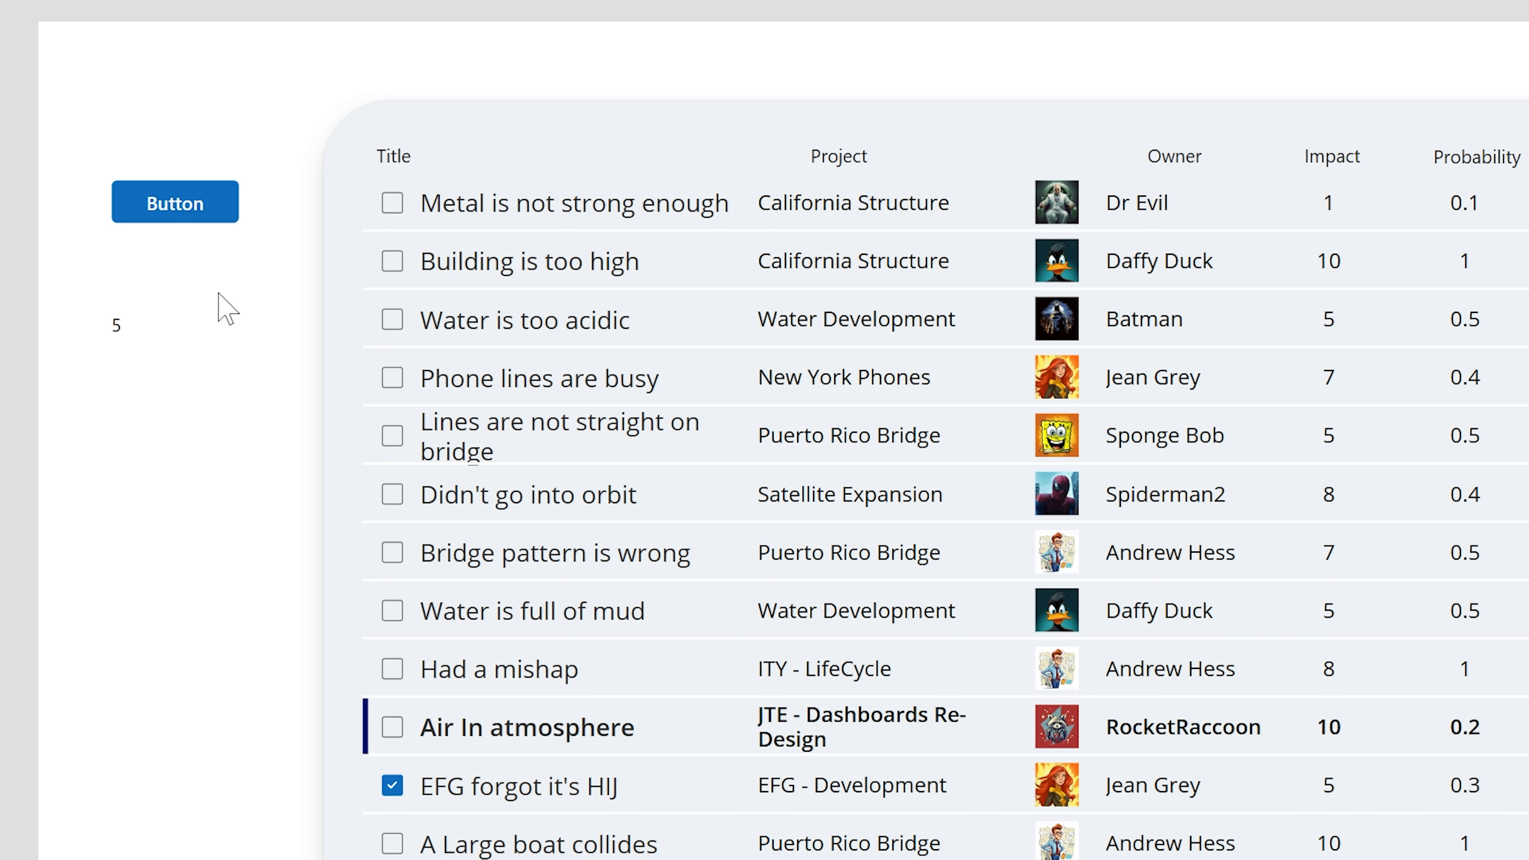
{"action": "left_click", "coordinate": [188, 208]}
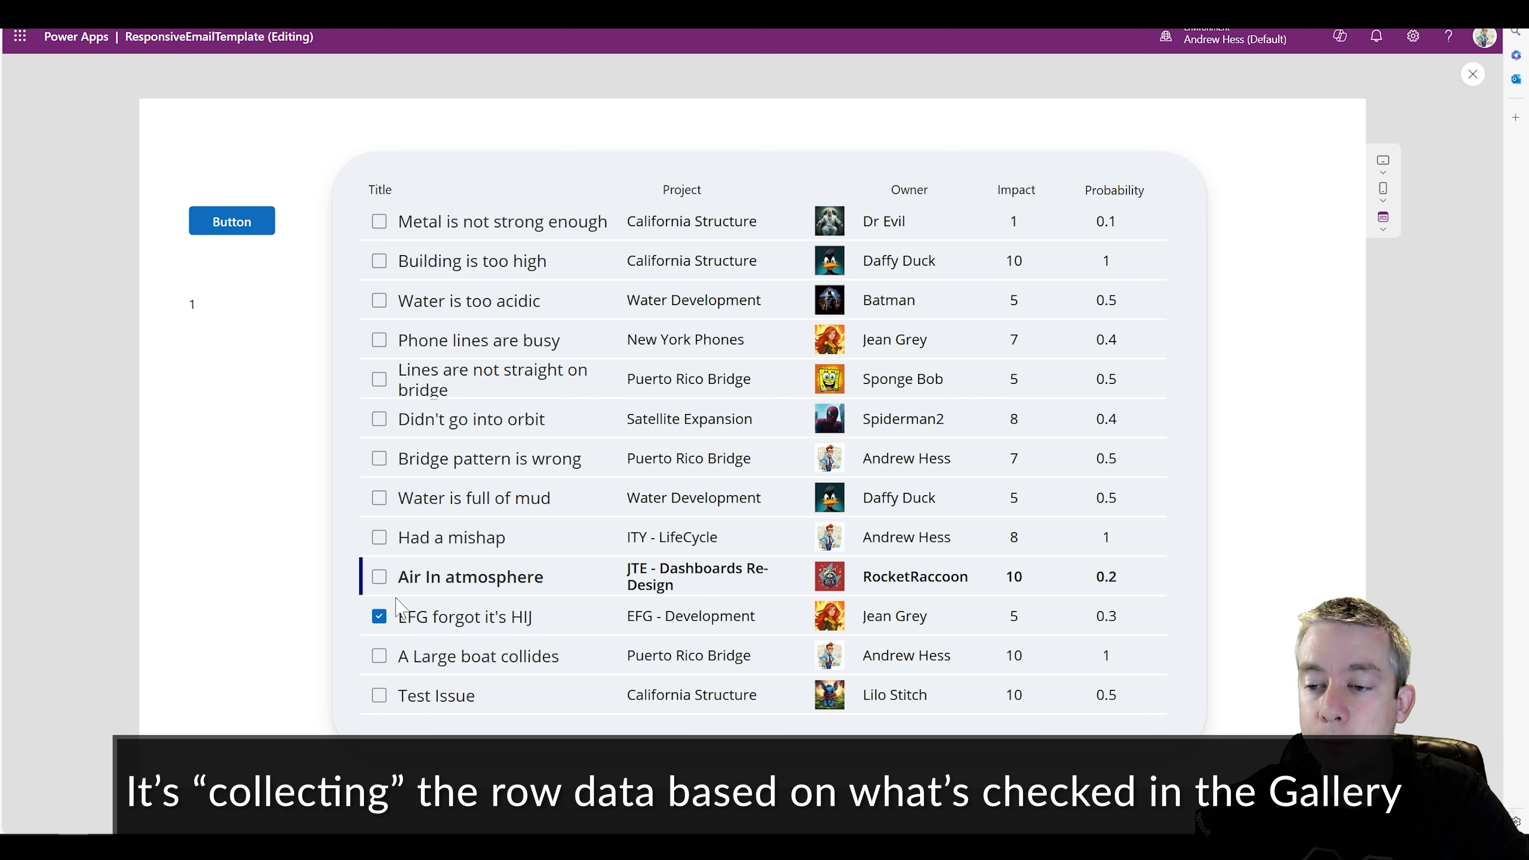
Step: Tick only "Water is too acidic", collect it, and examine the myCheckedOptions collection's columns among the app's variables
{"action": "left_click", "coordinate": [379, 616]}
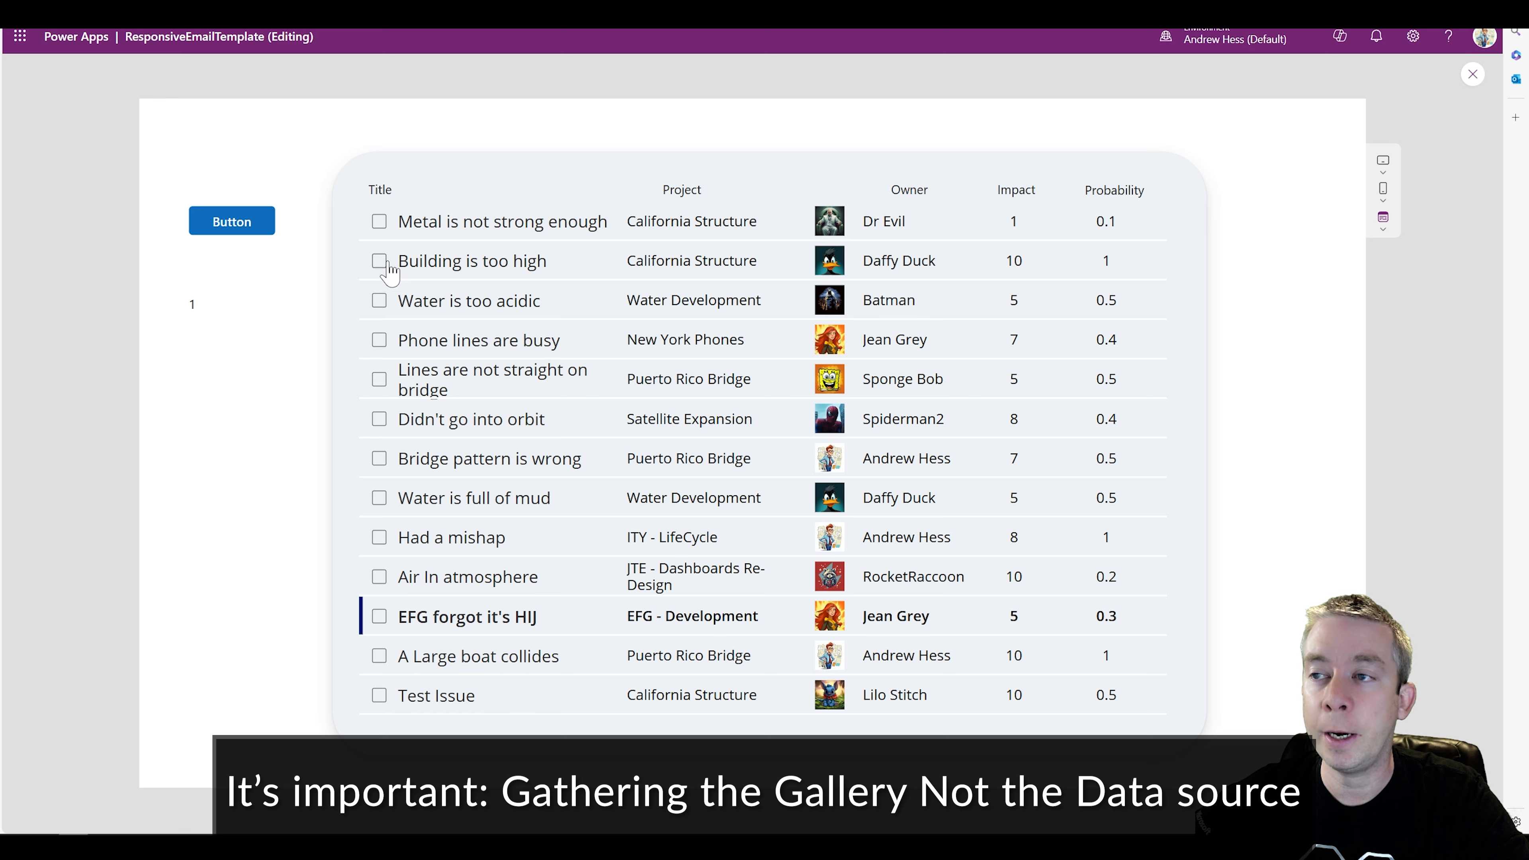
{"action": "left_click", "coordinate": [379, 301]}
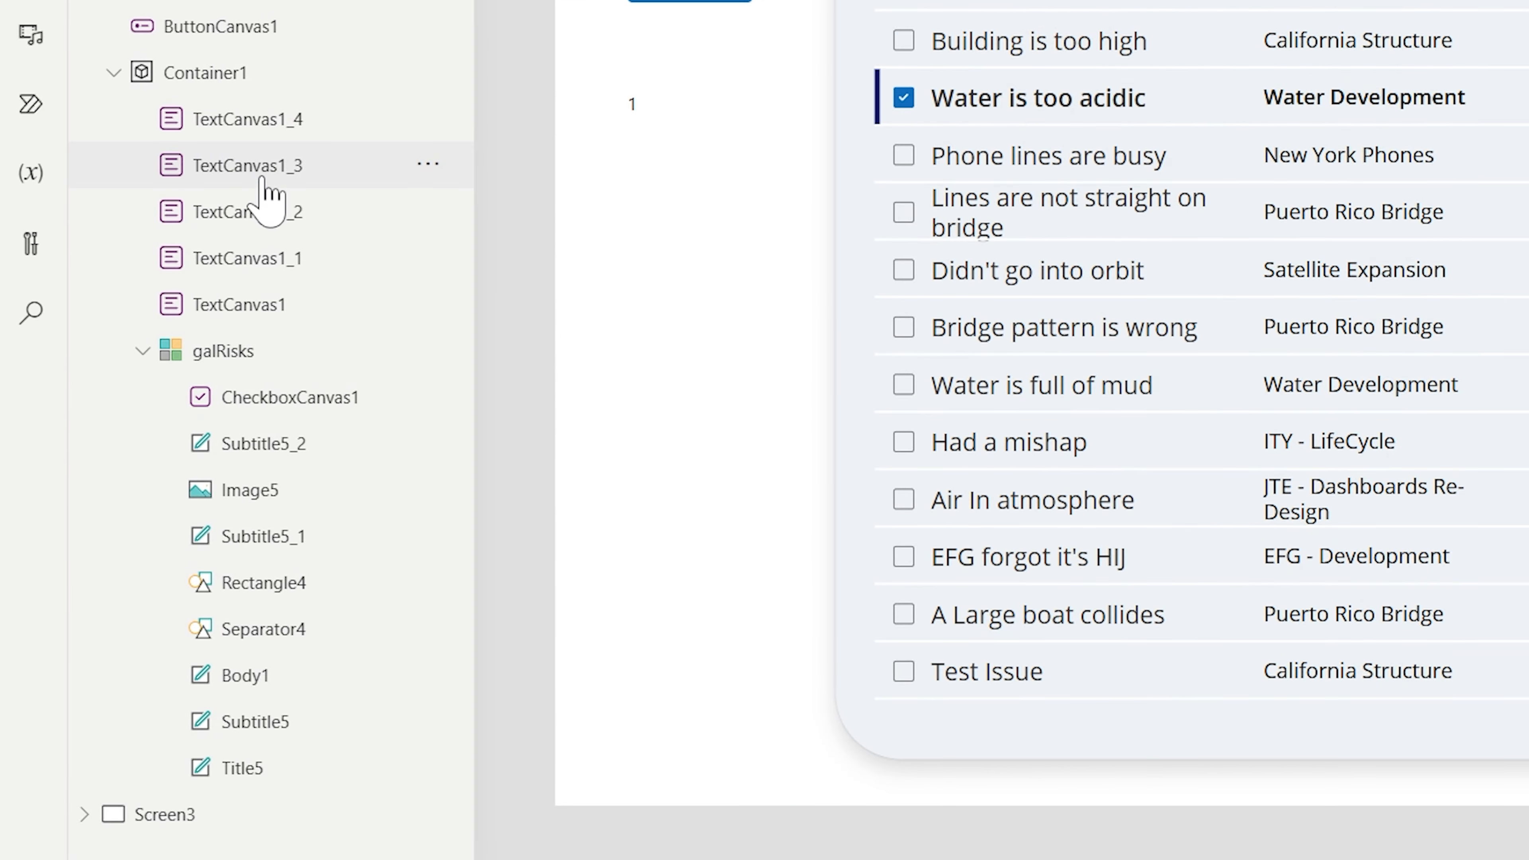
{"action": "left_click", "coordinate": [46, 169]}
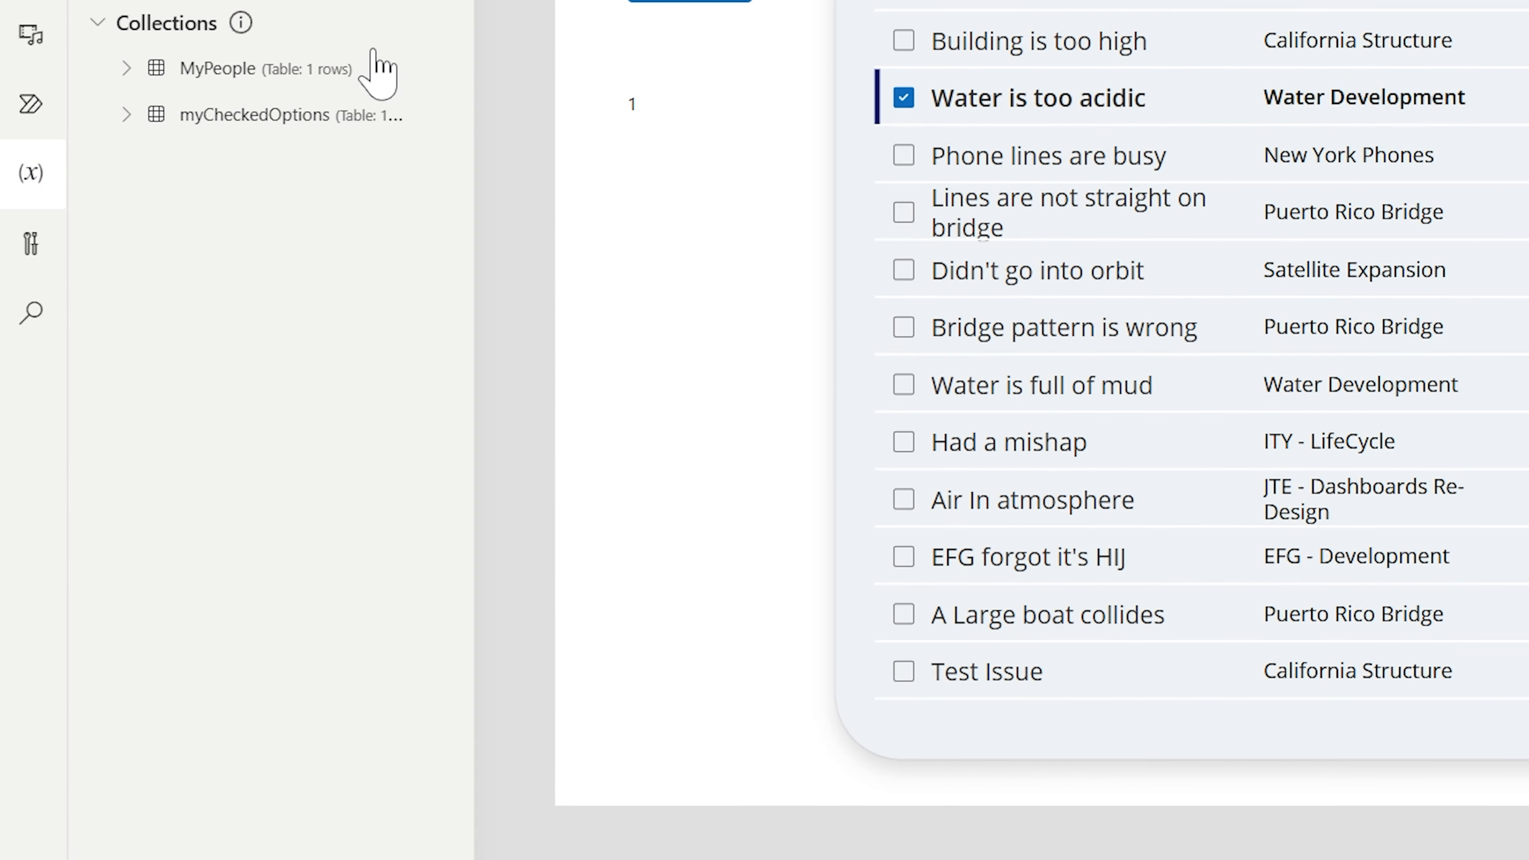
{"action": "left_click", "coordinate": [428, 112]}
{"action": "left_click", "coordinate": [506, 170]}
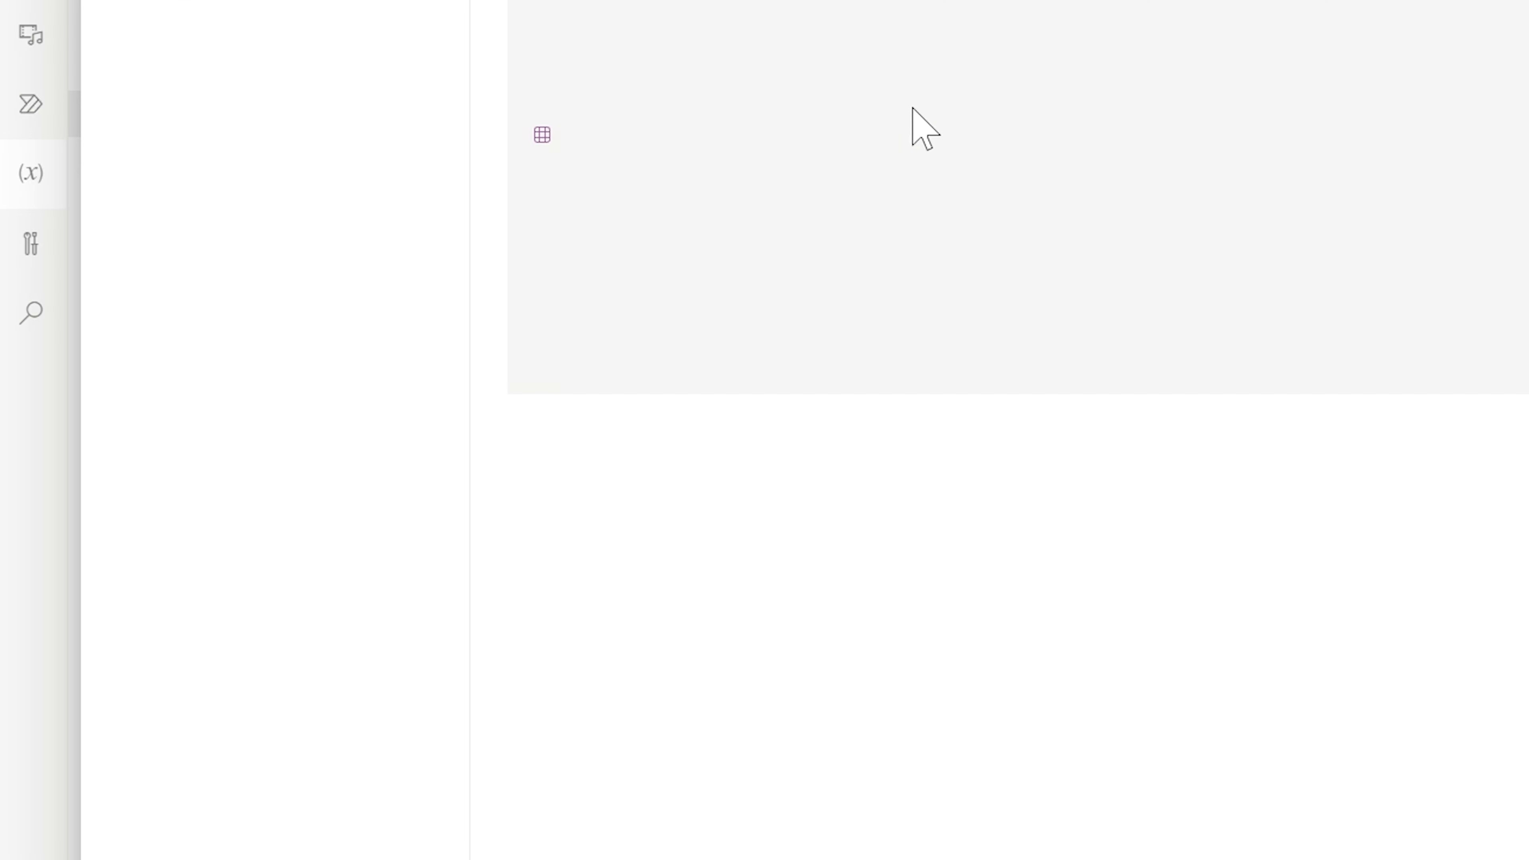
{"action": "left_click_drag", "start_coordinate": [415, 752], "coordinate": [1004, 711]}
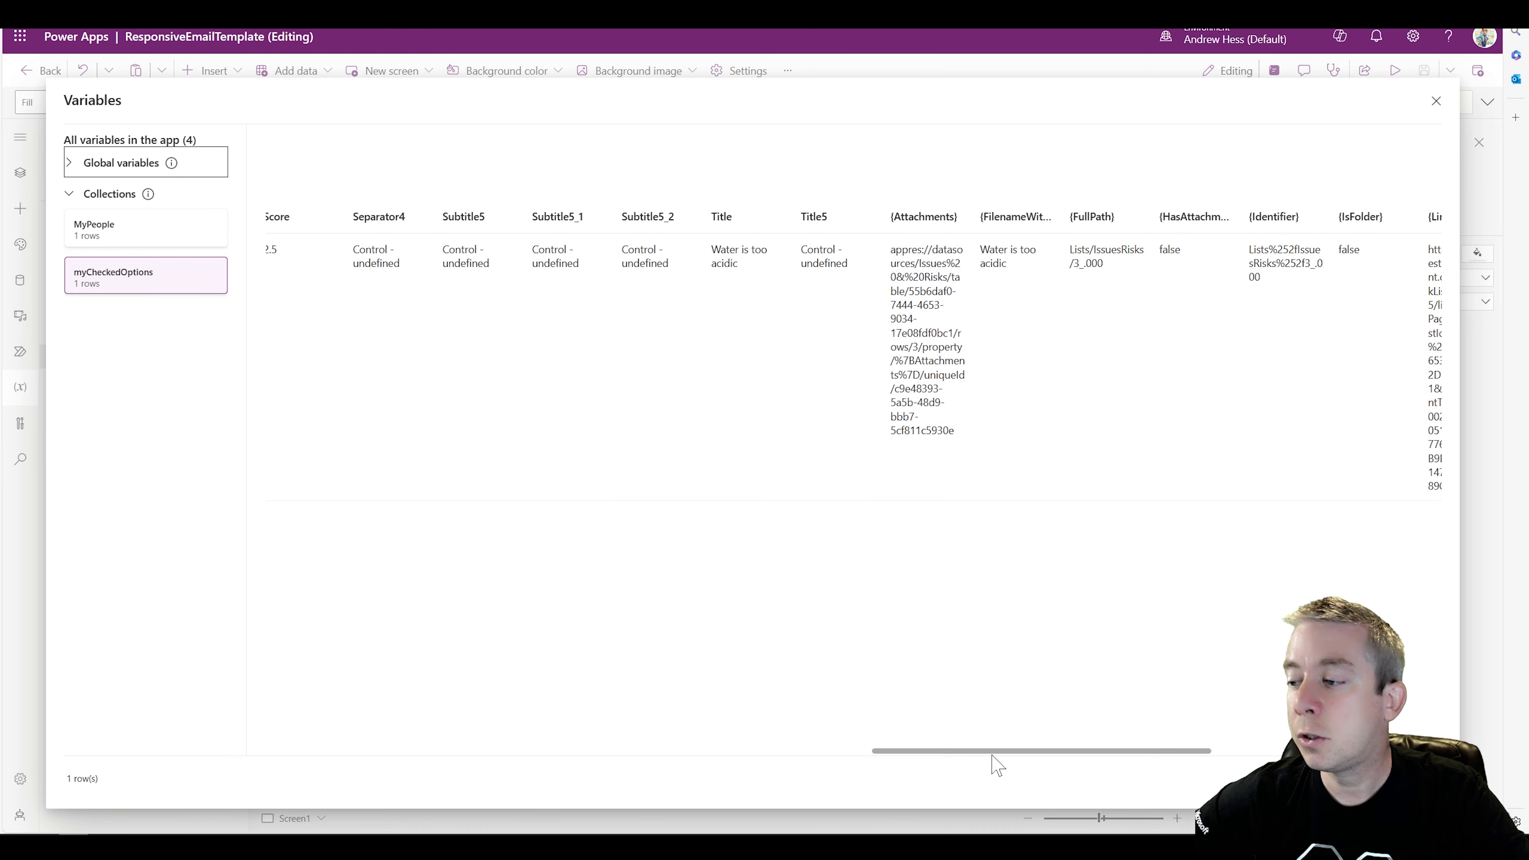
{"action": "left_click_drag", "start_coordinate": [988, 752], "coordinate": [260, 724]}
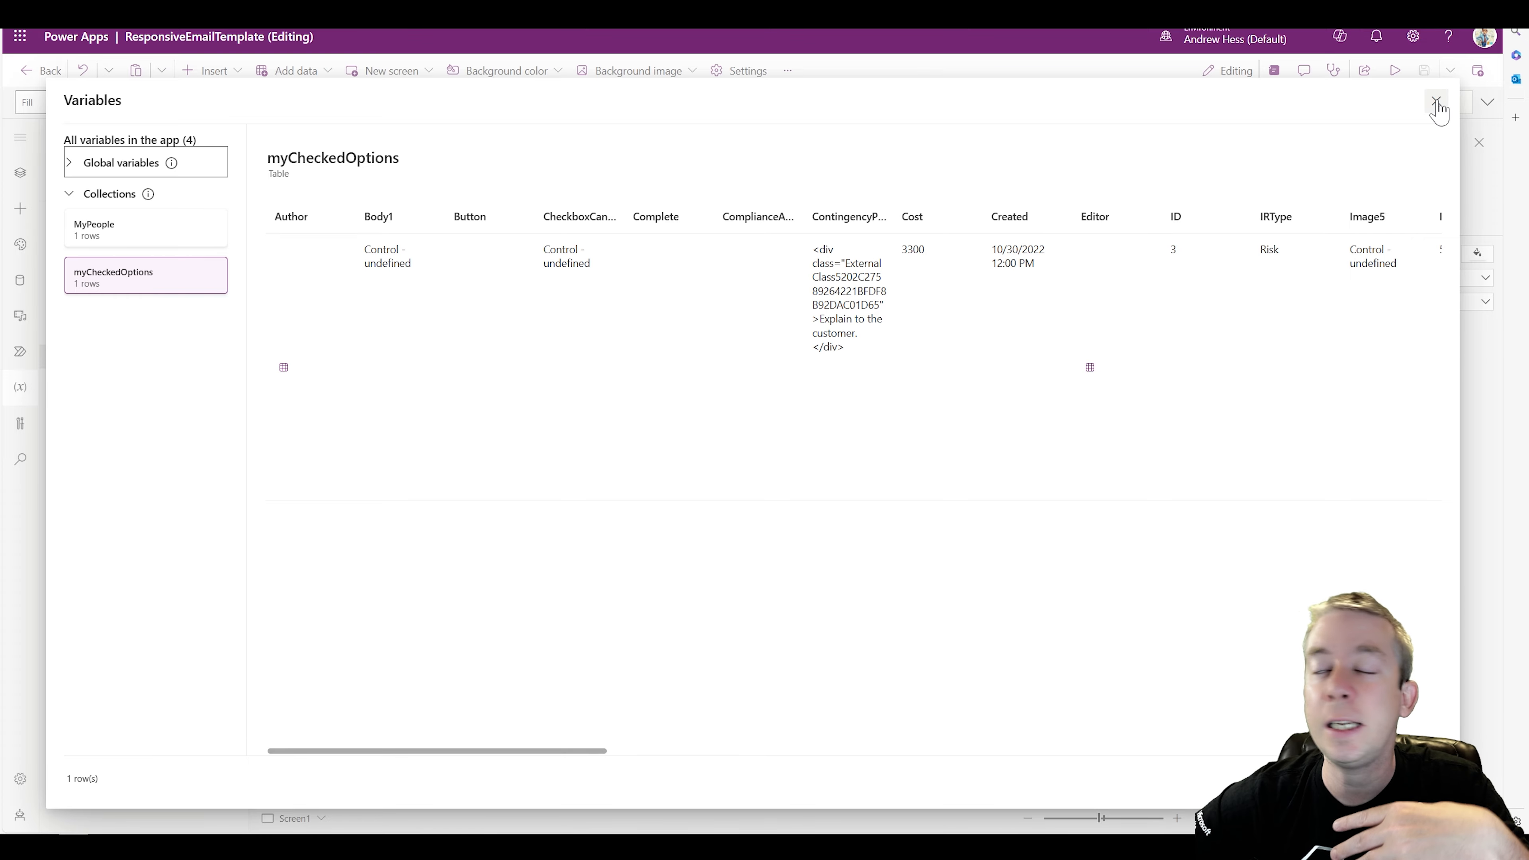
{"action": "left_click", "coordinate": [1436, 101]}
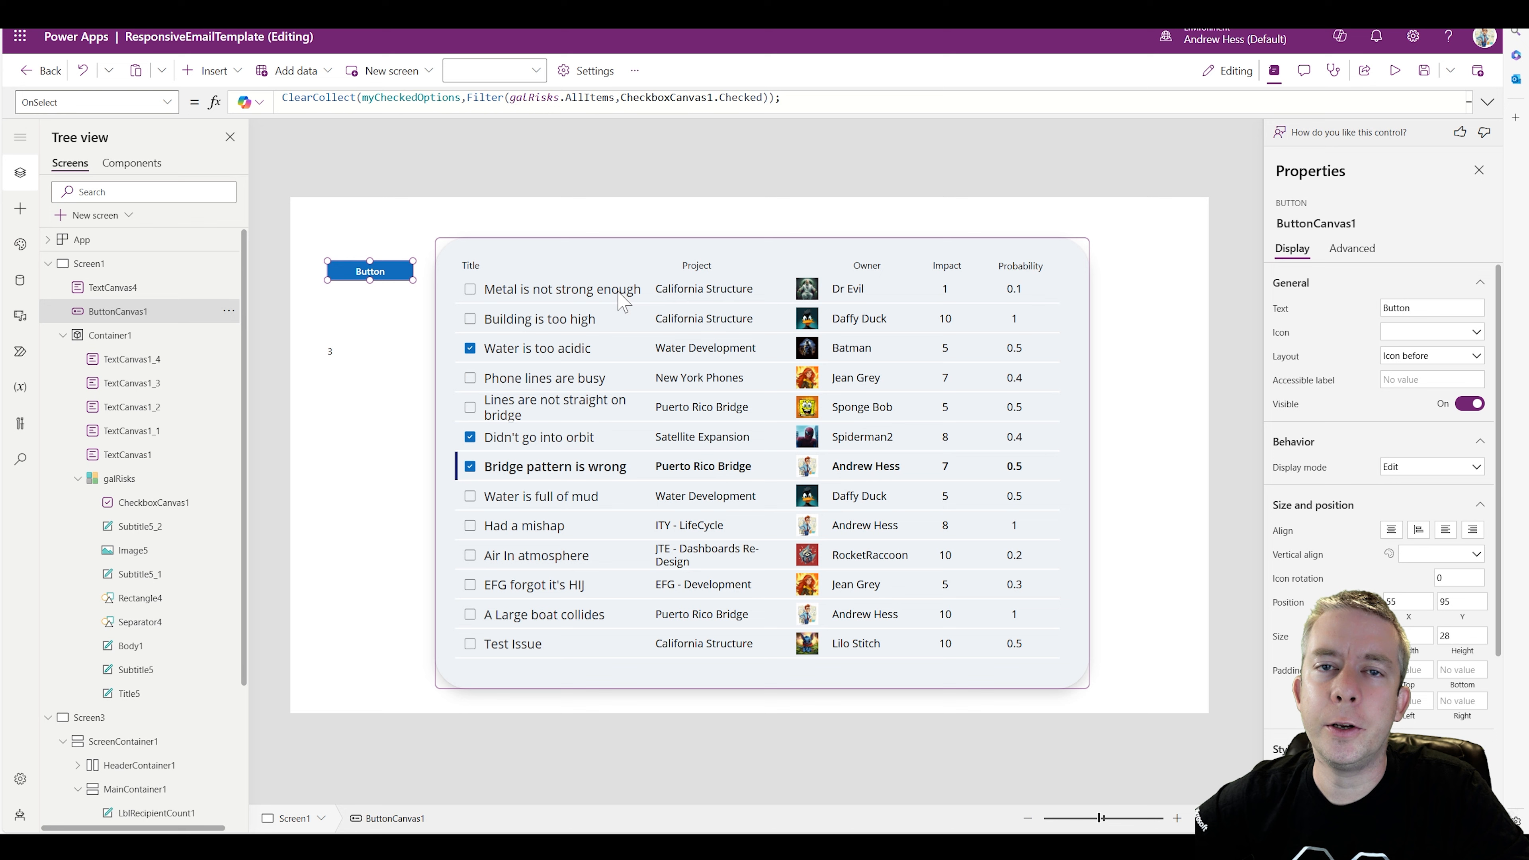
Step: Move the button above the gallery's upper-right corner, at about X 1062, Y 16, and set its text to New Email
{"action": "left_click_drag", "start_coordinate": [365, 270], "coordinate": [1049, 218]}
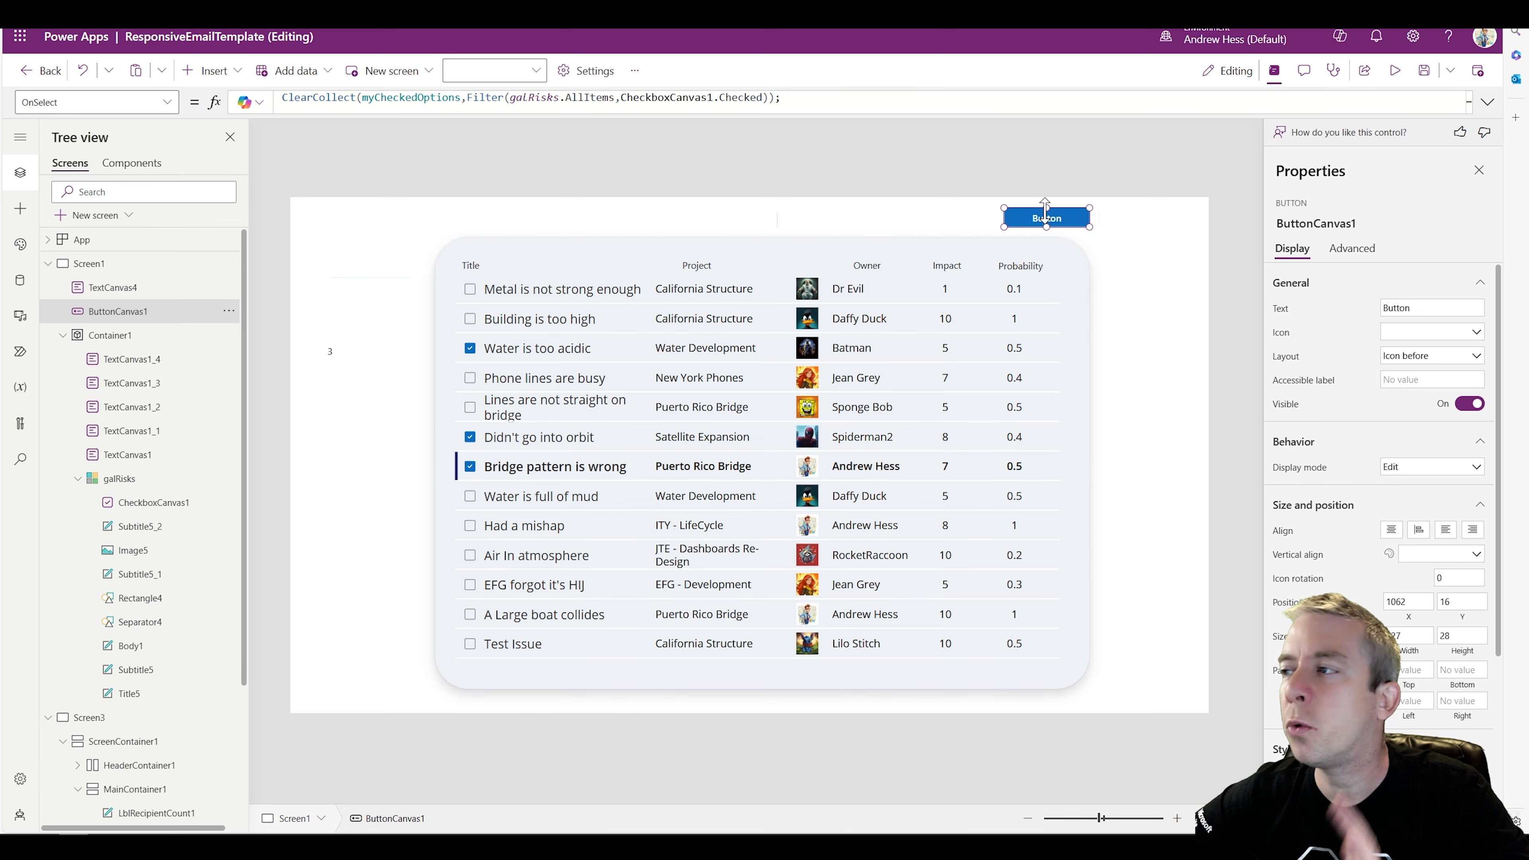
{"action": "left_click", "coordinate": [1373, 312]}
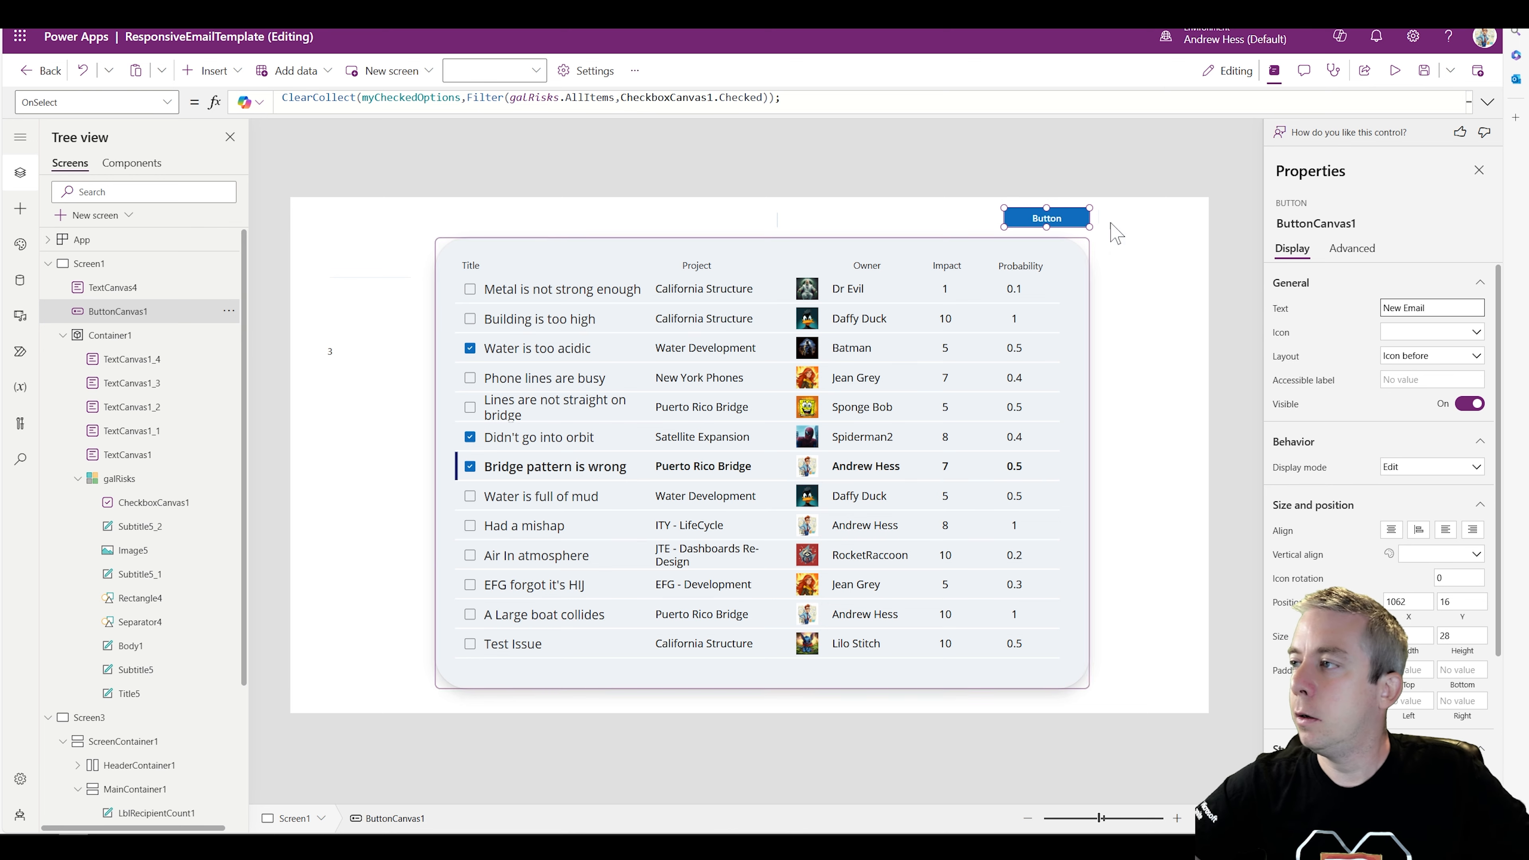
{"action": "left_click", "coordinate": [1099, 198]}
{"action": "left_click", "coordinate": [1049, 216]}
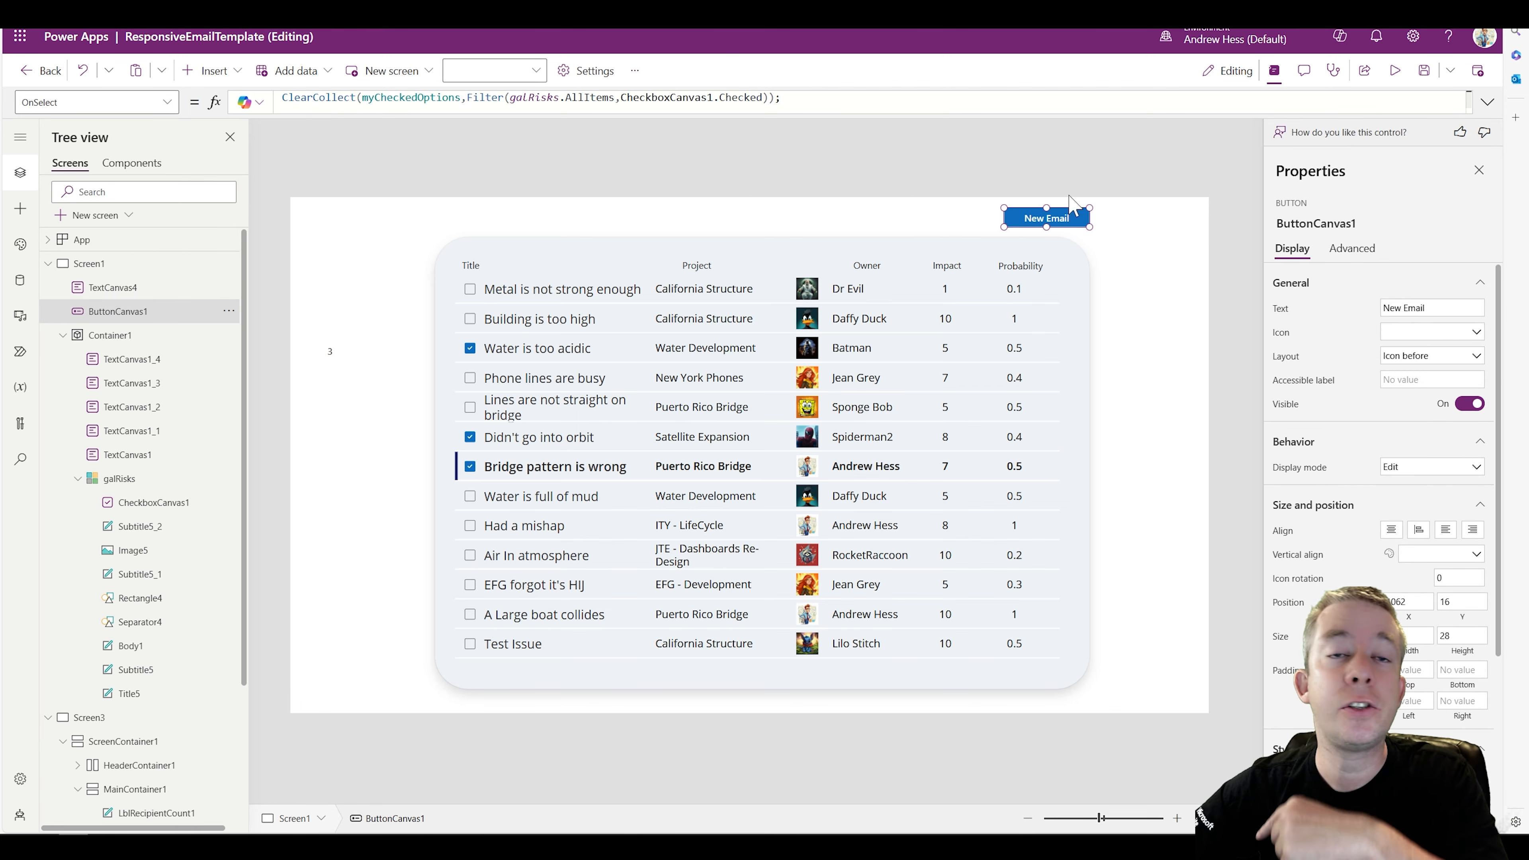
Step: Append Navigate(Screen3,ScreenTransition.Fade) on a new line after ClearCollect in the New Email button's OnSelect formula
{"action": "left_click", "coordinate": [1488, 102]}
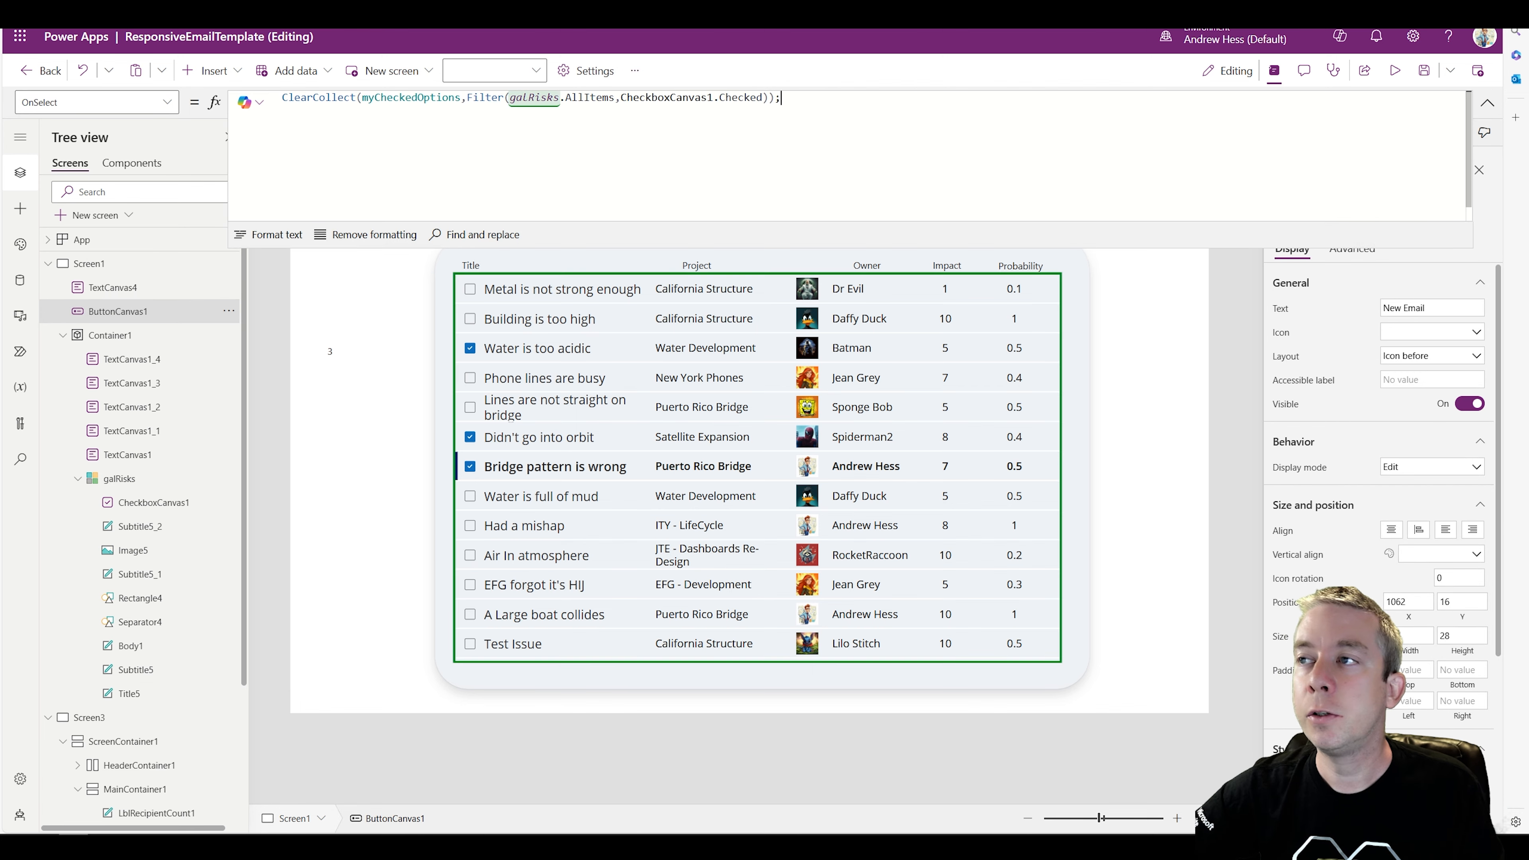
{"action": "key", "text": "shift+Return"}
{"action": "type", "text": "Na"}
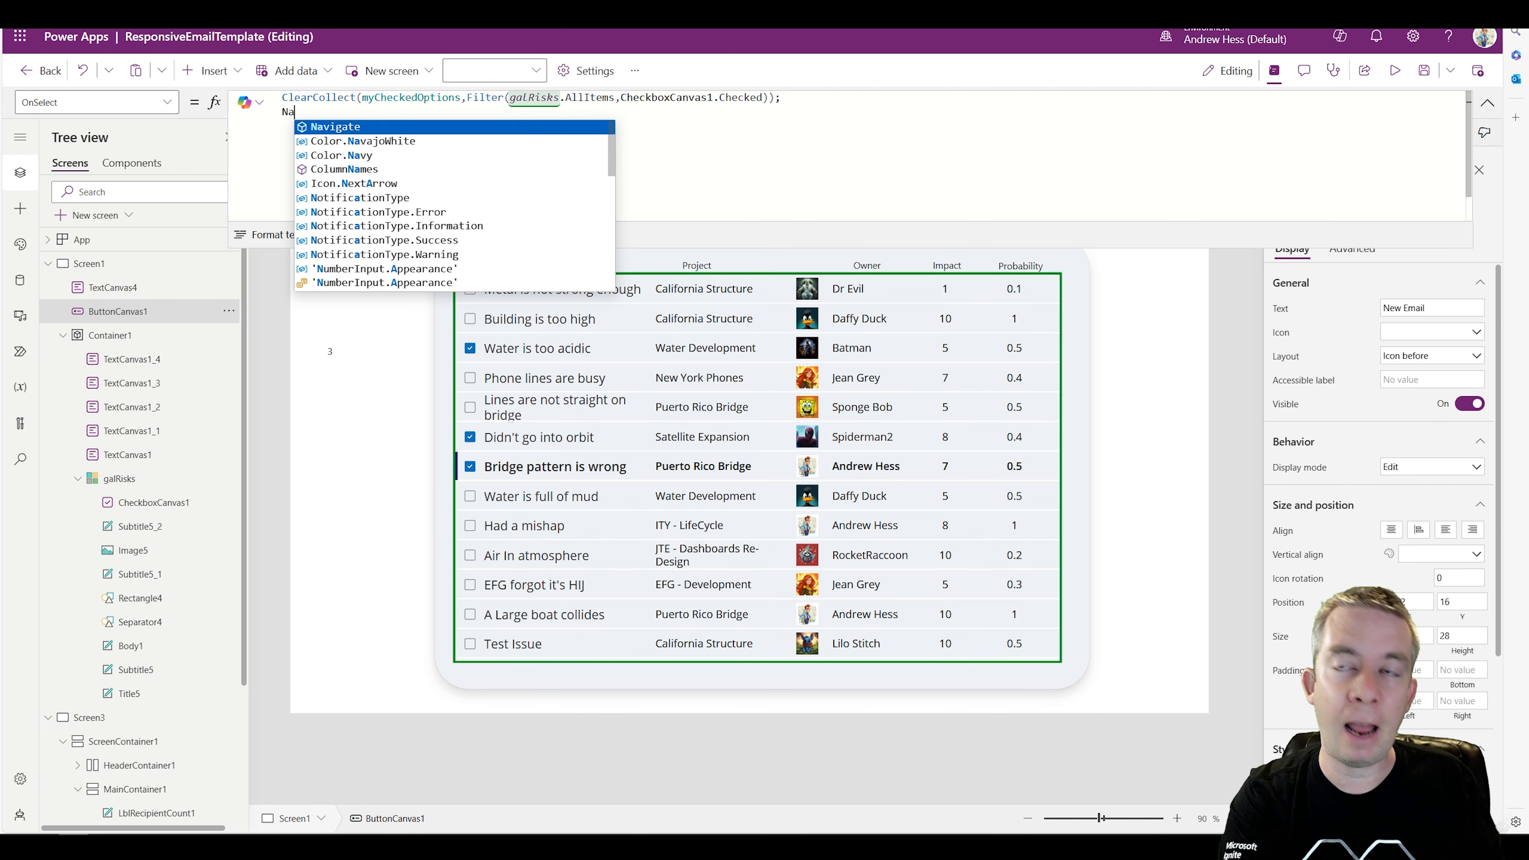
{"action": "type", "text": "vigate(Screen3,"}
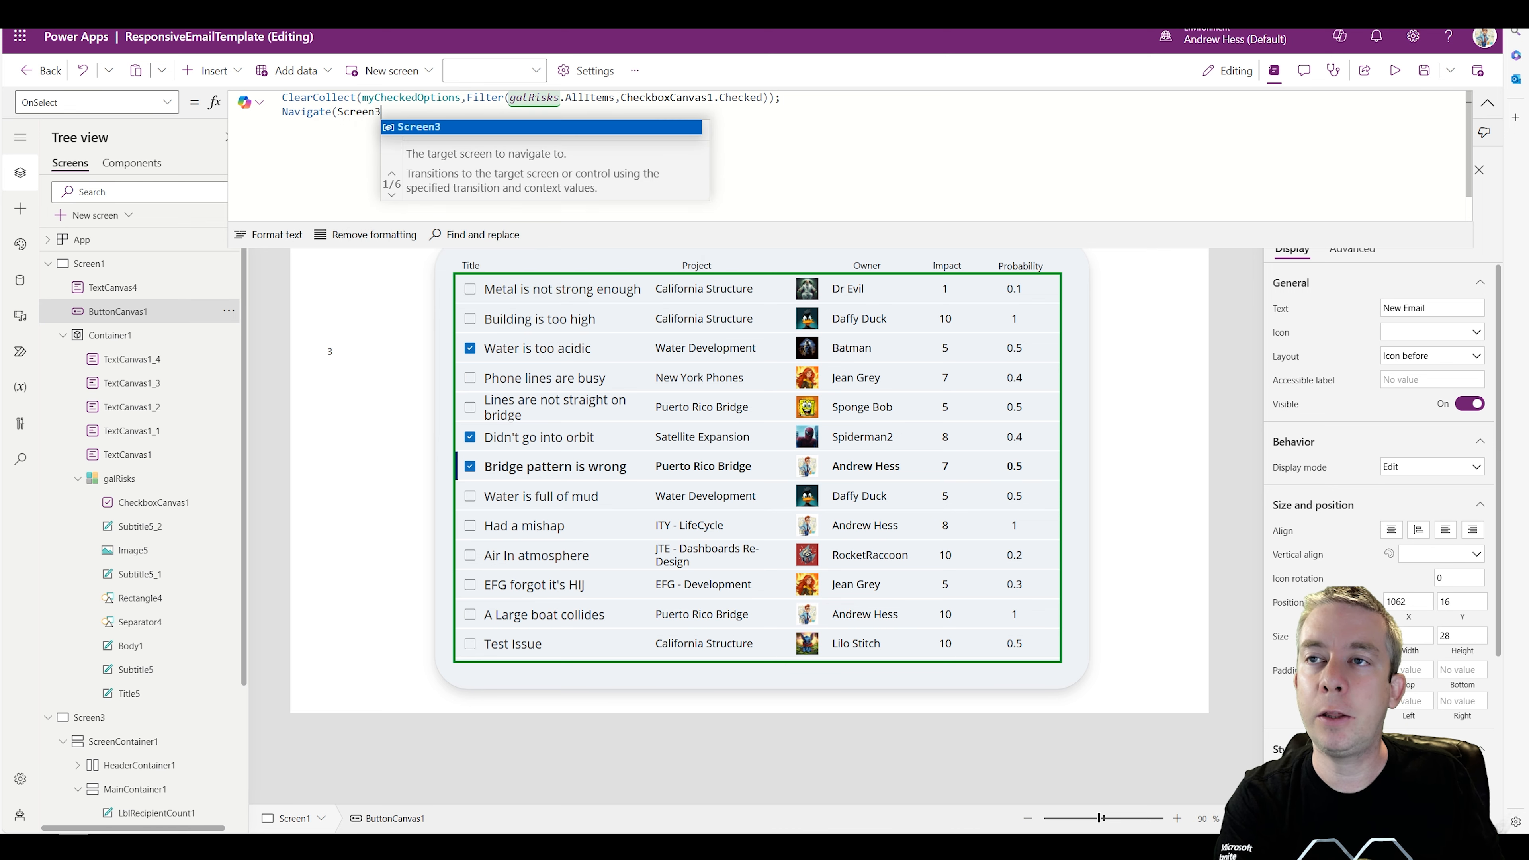
{"action": "key", "text": "Down"}
{"action": "key", "text": "Down"}
{"action": "key", "text": "Return"}
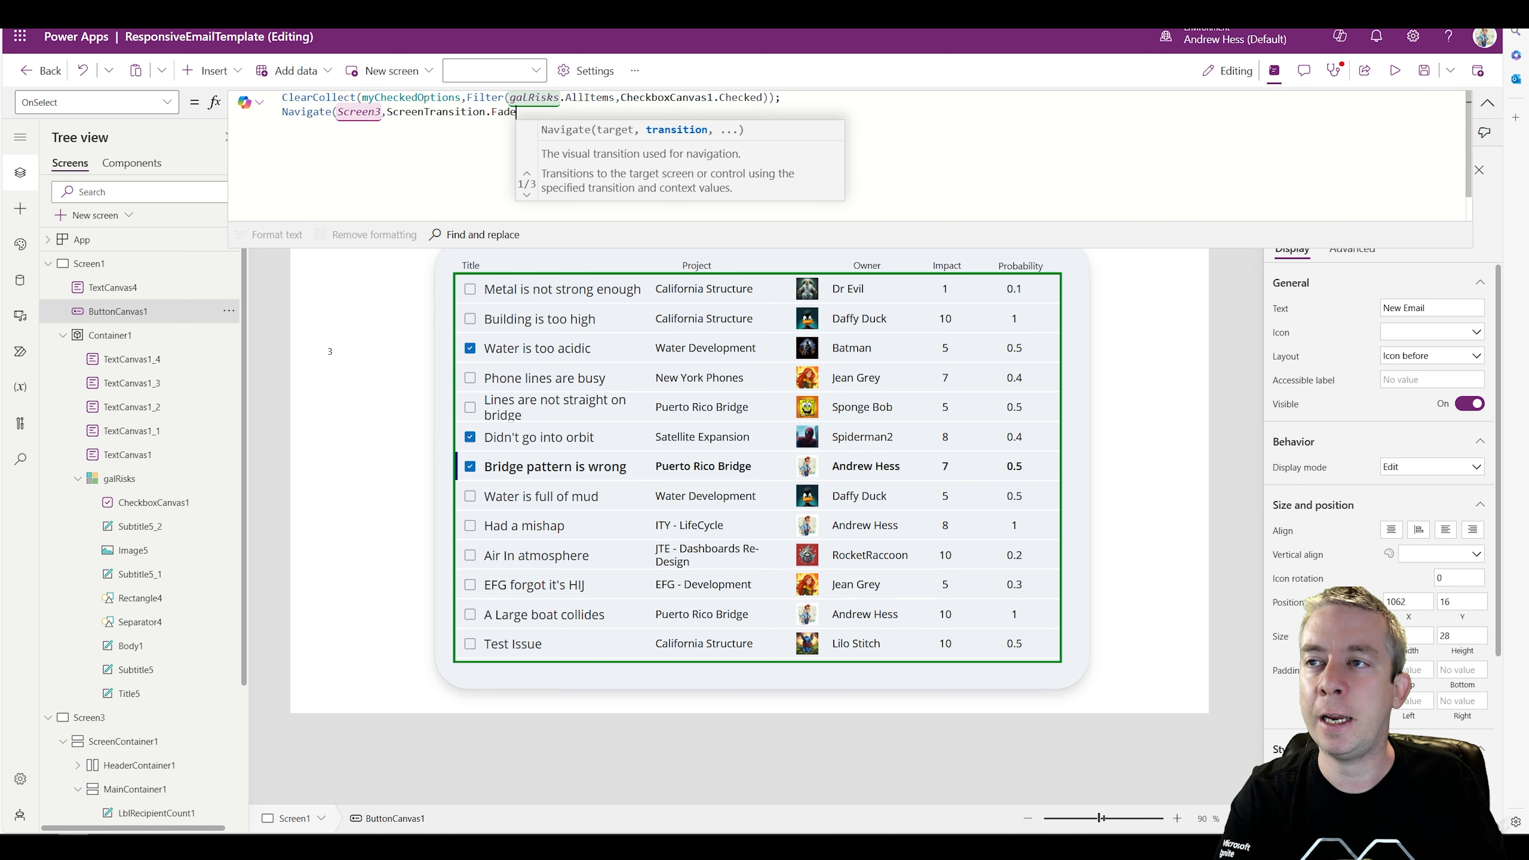
{"action": "type", "text": ")"}
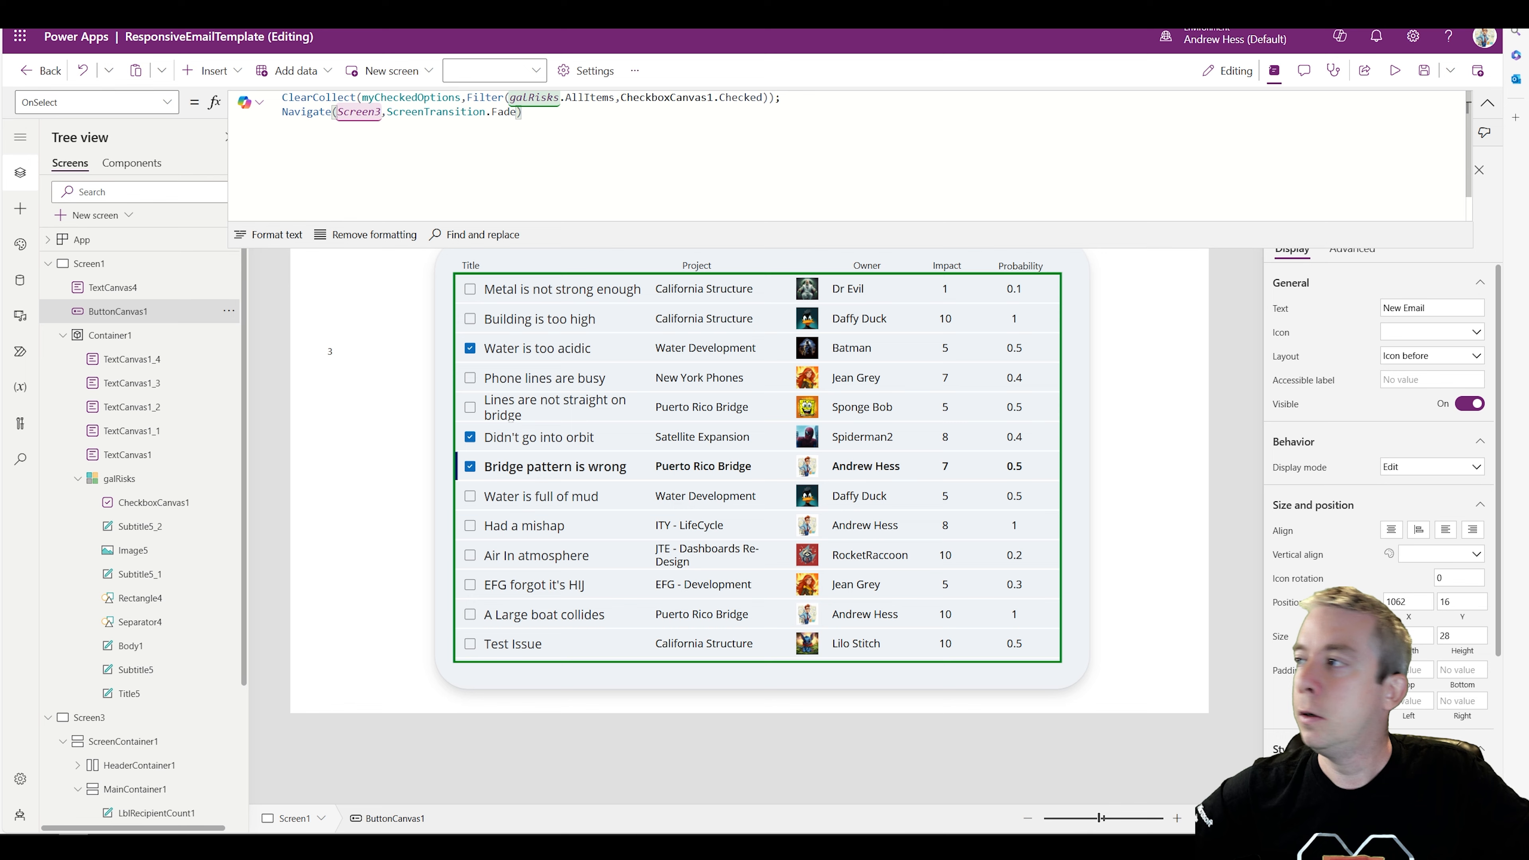
{"action": "left_click", "coordinate": [1487, 103]}
Step: Preview Screen1, swap the tick from "Bridge pattern is wrong" to "Lines are not straight on bridge", and test the New Email button
{"action": "left_click", "coordinate": [1394, 71]}
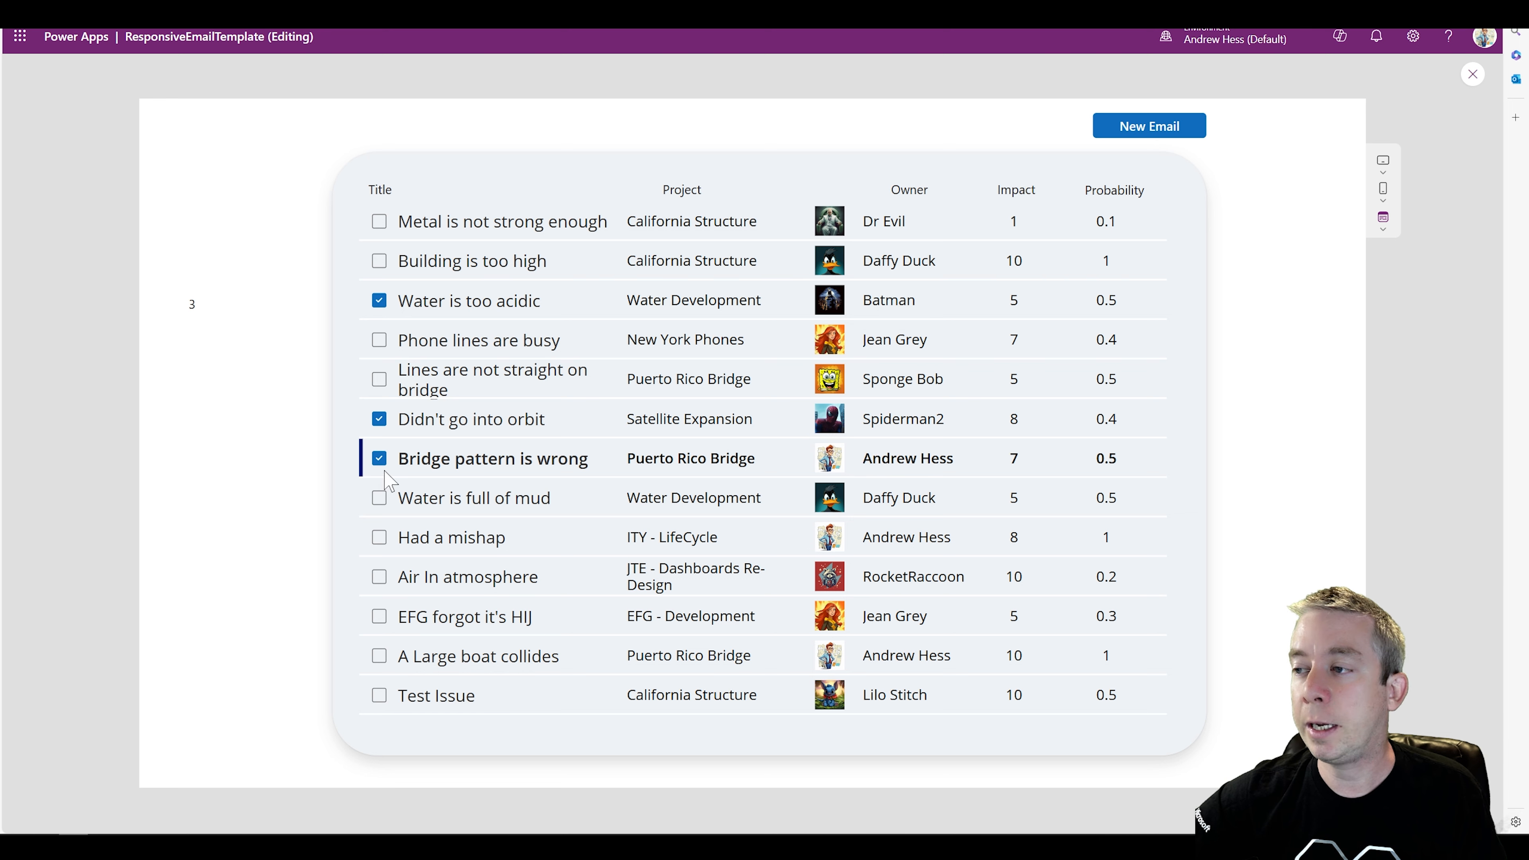
{"action": "left_click", "coordinate": [378, 459]}
{"action": "left_click", "coordinate": [378, 379]}
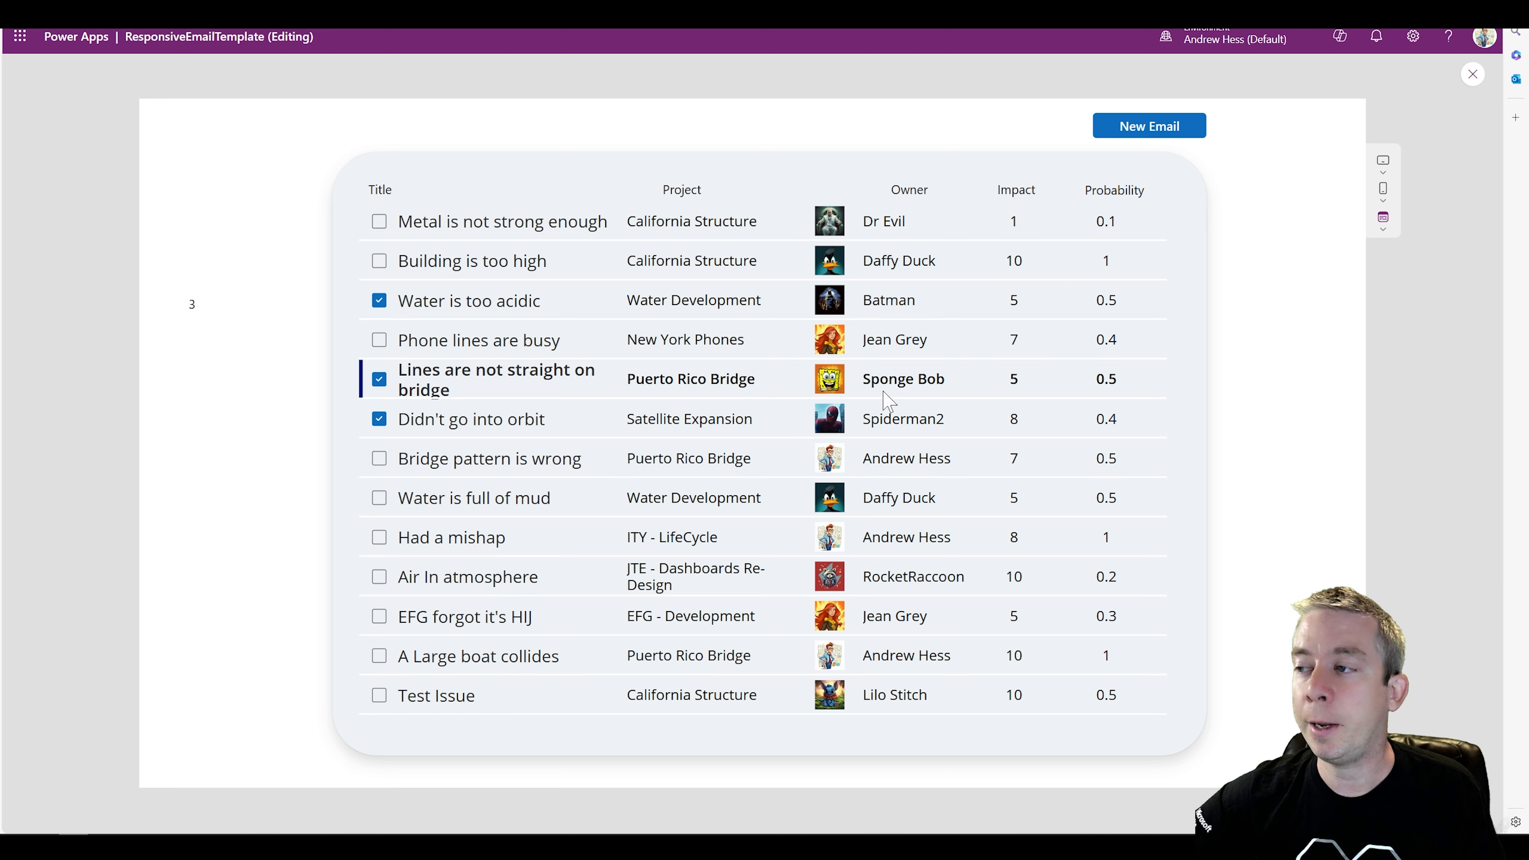
{"action": "left_click", "coordinate": [1127, 131]}
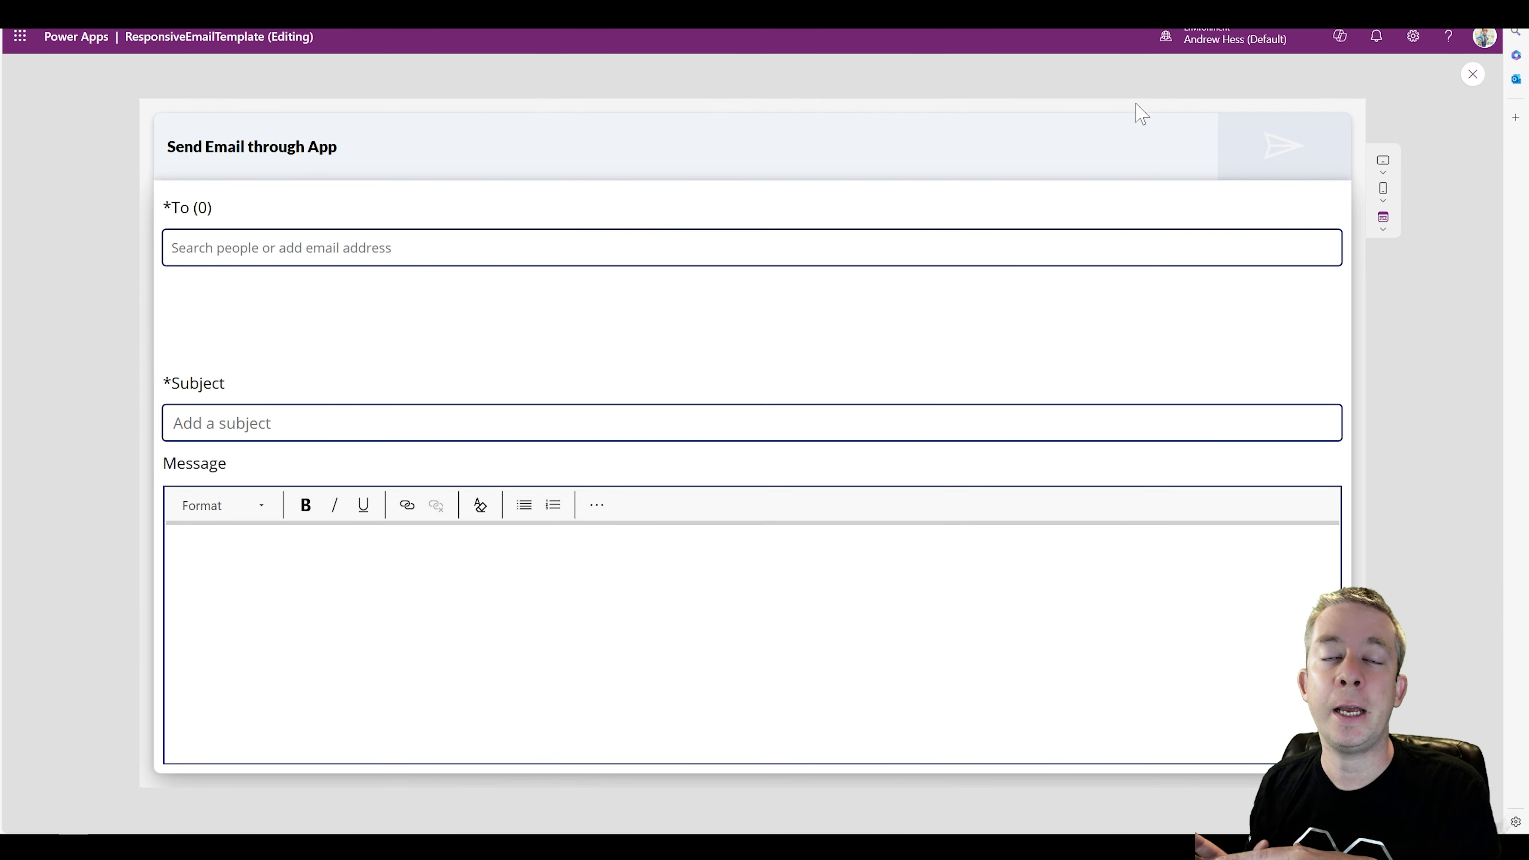
{"action": "left_click", "coordinate": [1473, 75]}
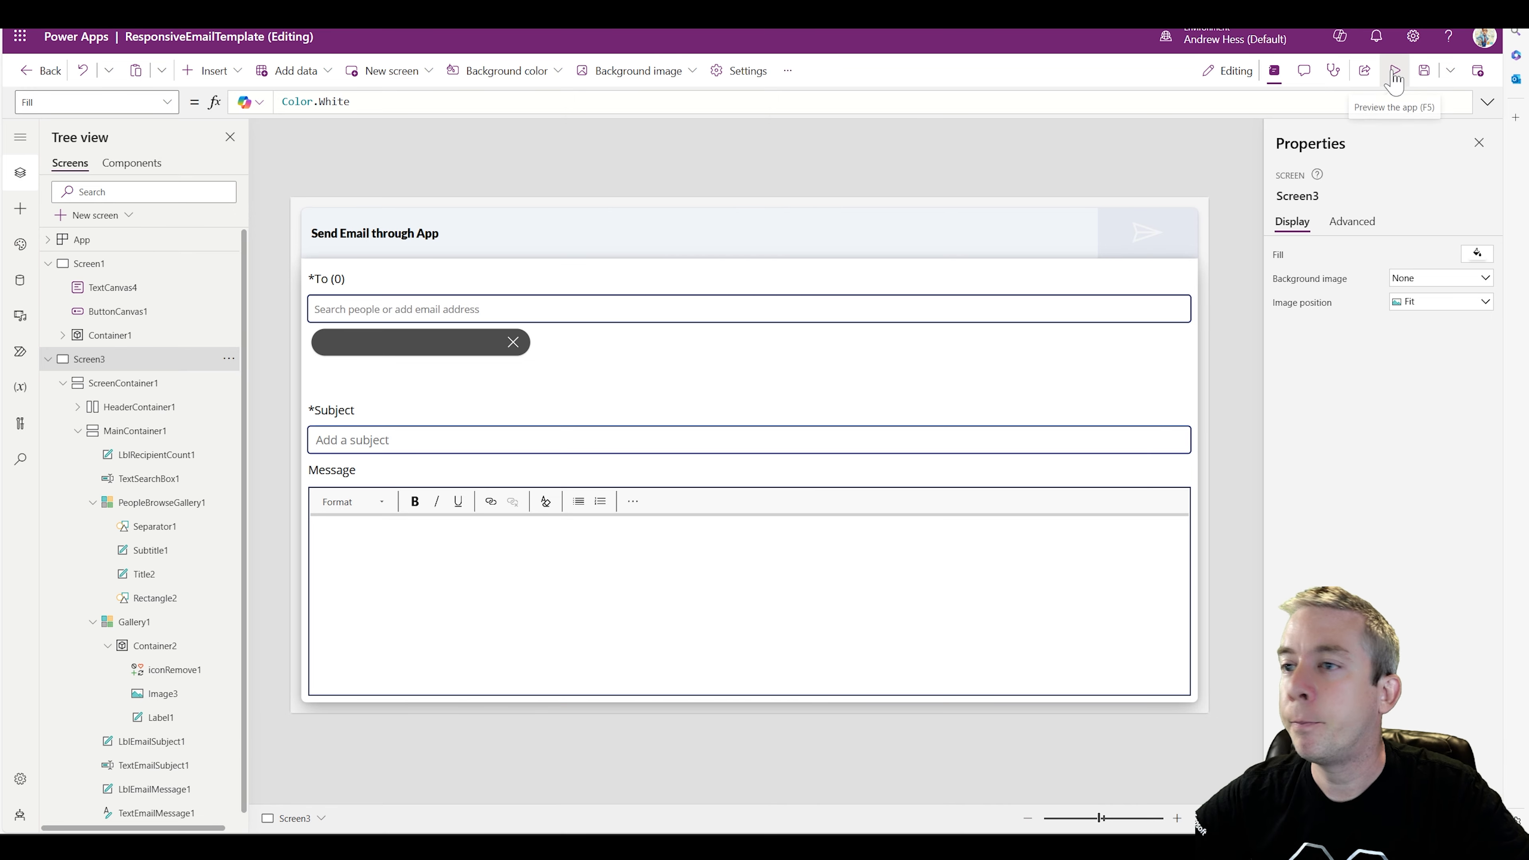
Step: Check the recipients gallery's Items property on Screen3, and search people for "s" in the preview
{"action": "left_click", "coordinate": [402, 385]}
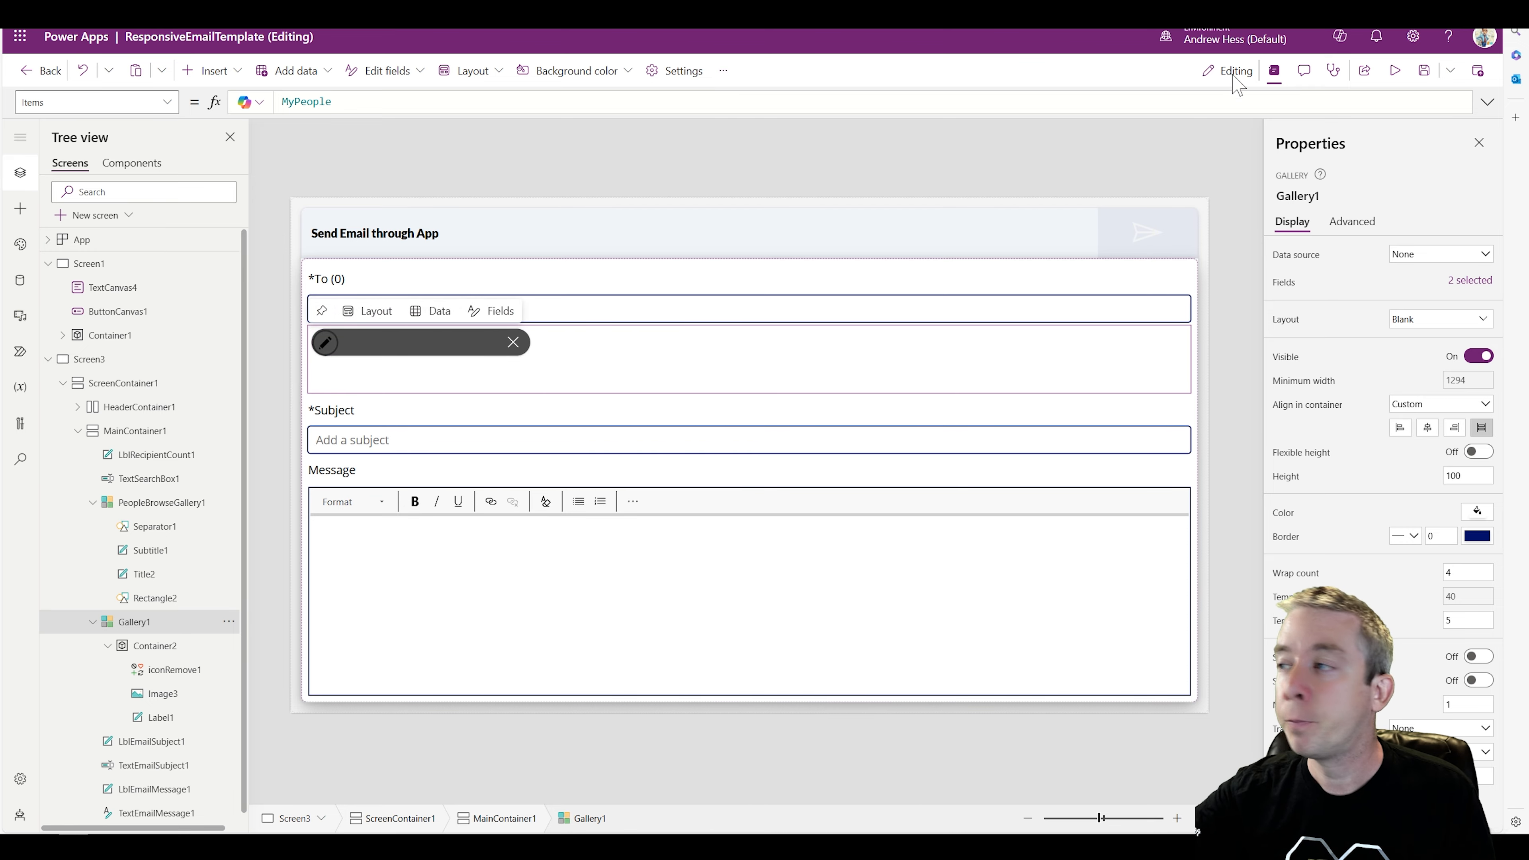
{"action": "left_click", "coordinate": [1403, 76]}
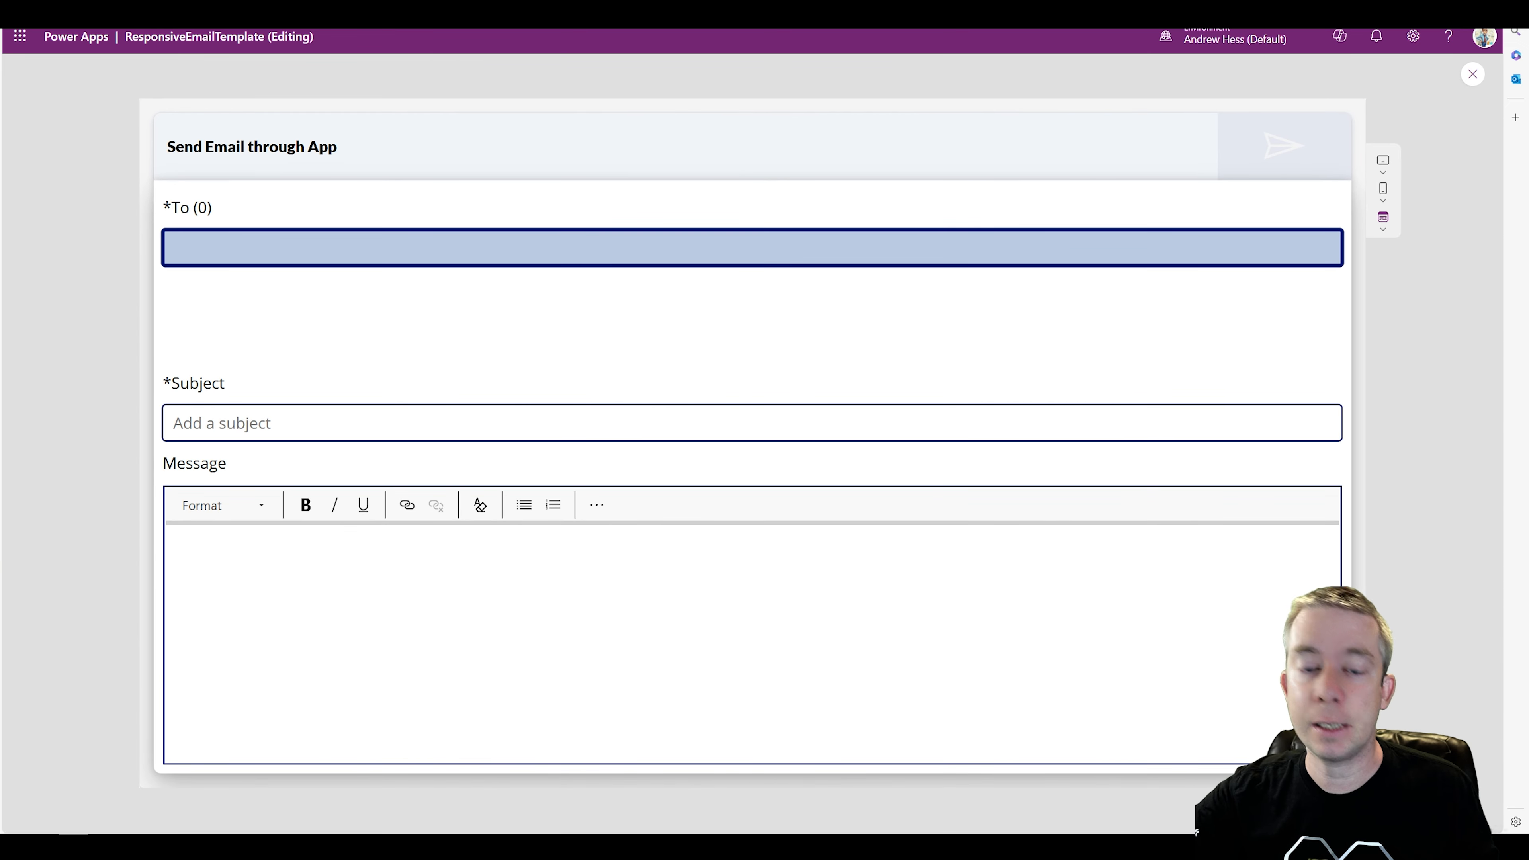
{"action": "type", "text": "s"}
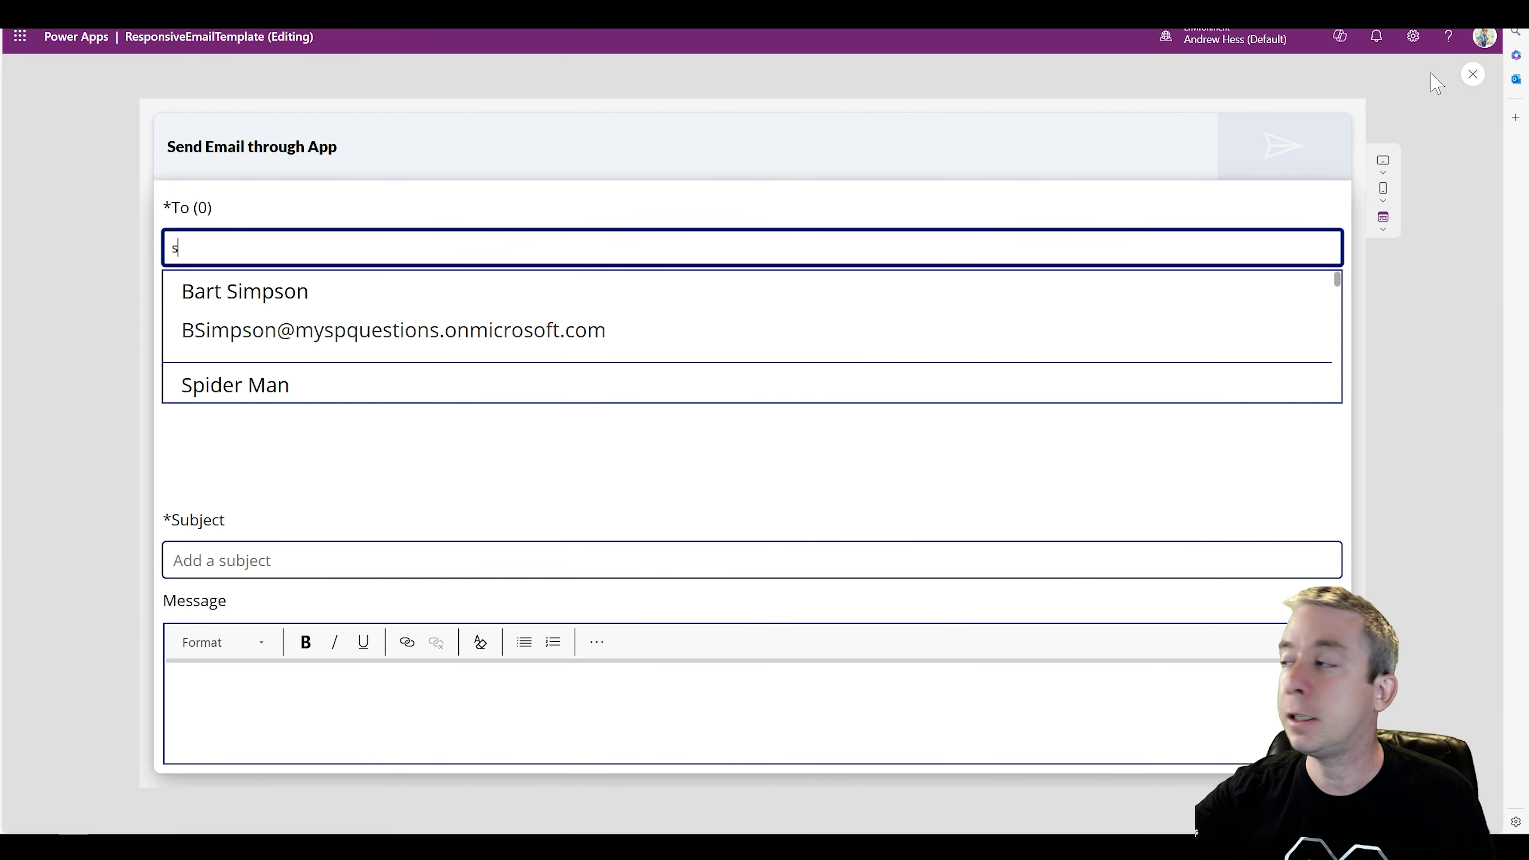
{"action": "left_click", "coordinate": [1473, 76]}
Step: Examine the OnSelect formulas of the people search results' name and email labels, especially the Collect(MyPeople, ThisItem) part
{"action": "left_click", "coordinate": [475, 367]}
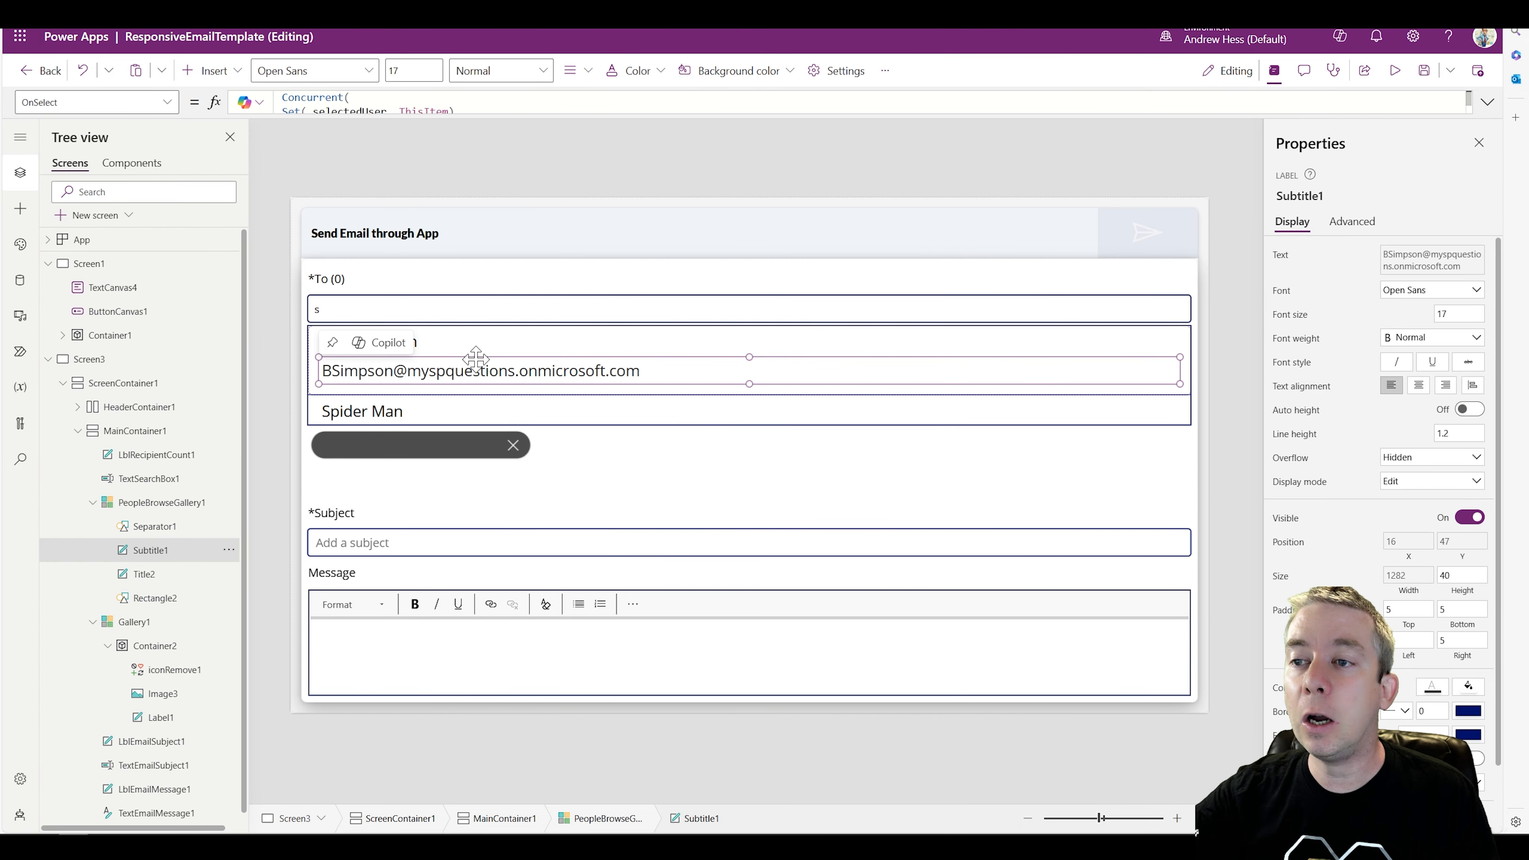
{"action": "left_click", "coordinate": [423, 344]}
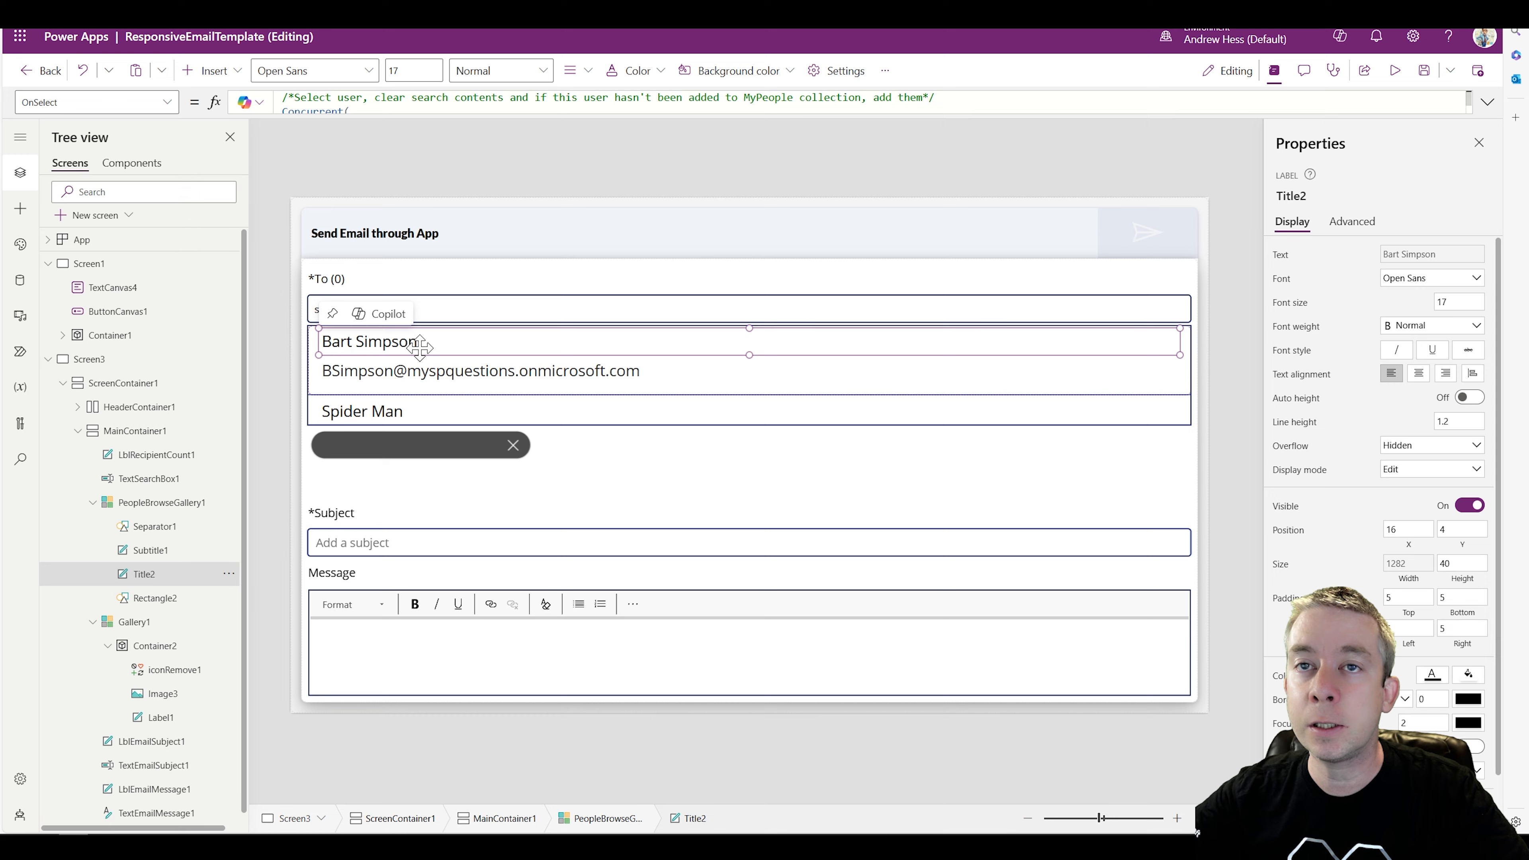
{"action": "left_click", "coordinate": [418, 378]}
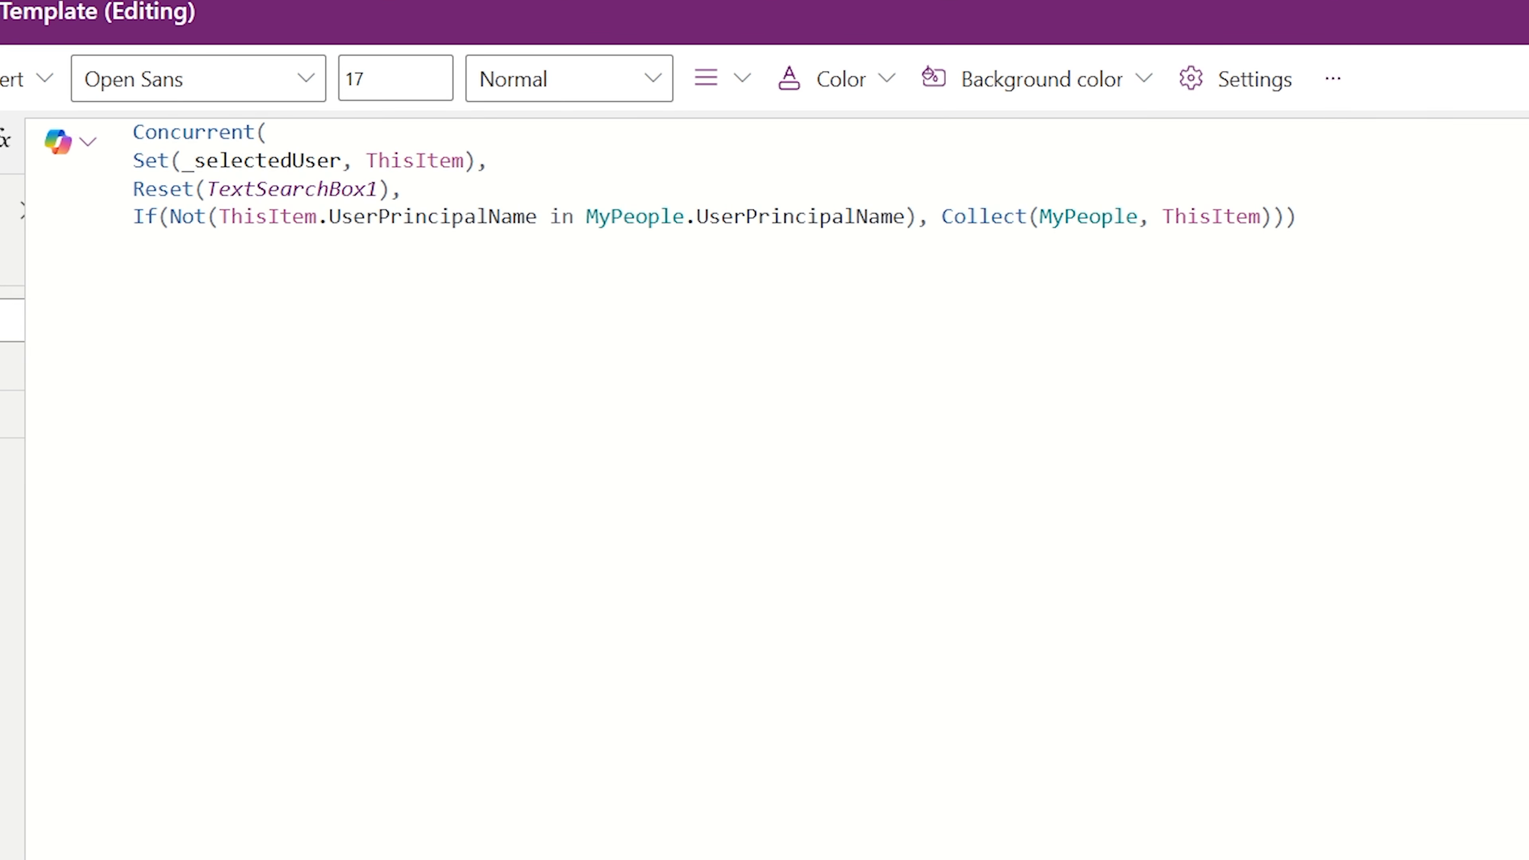
{"action": "left_click_drag", "start_coordinate": [1284, 217], "coordinate": [942, 218]}
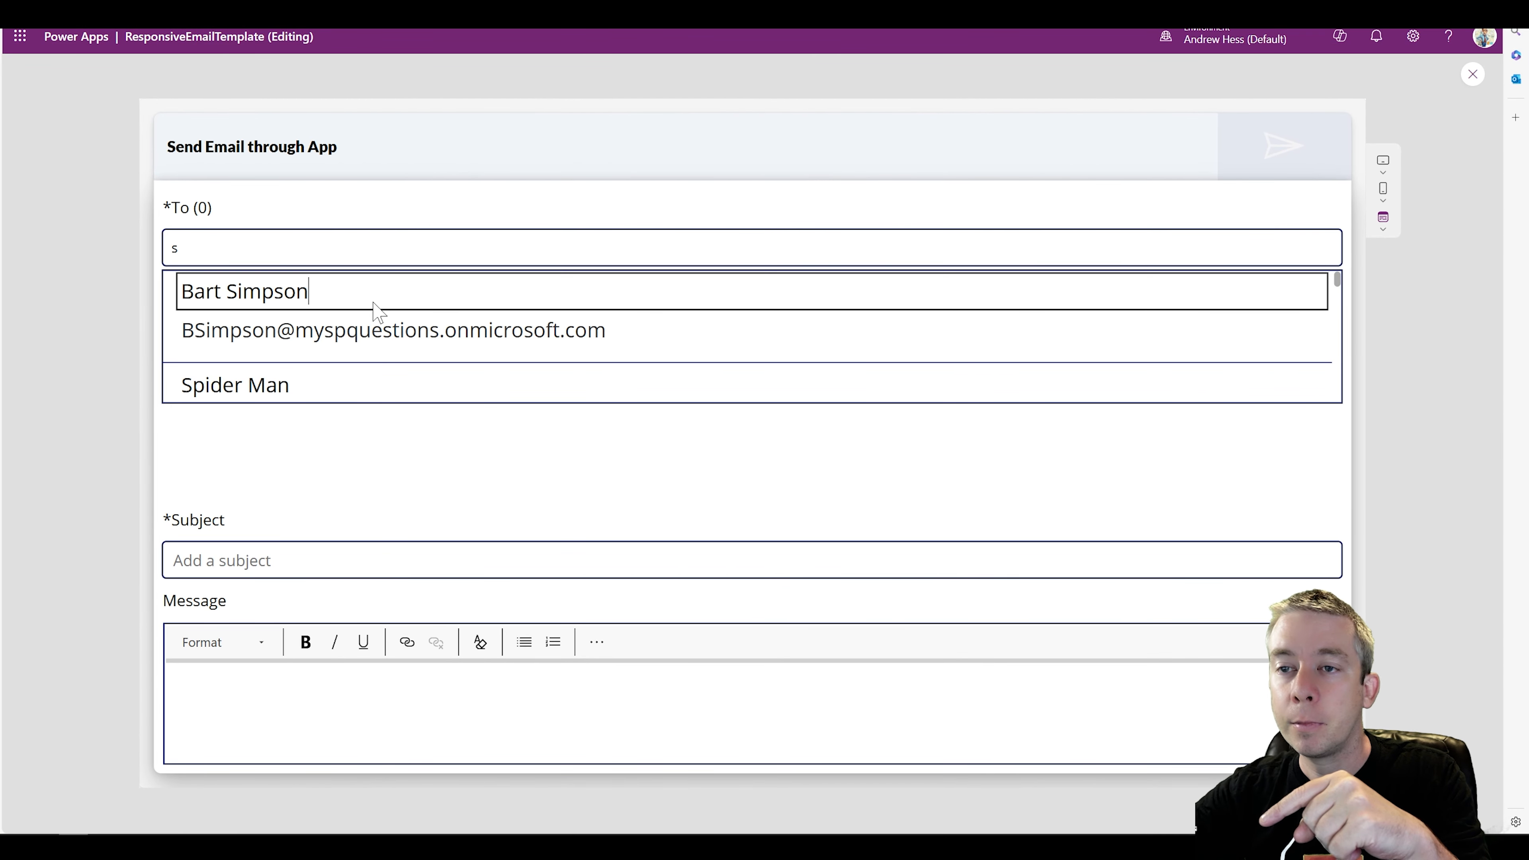
Step: Add the first suggested person as a recipient in the preview, and examine the MyPeople collection's columns among the app's variables
{"action": "left_click", "coordinate": [369, 293]}
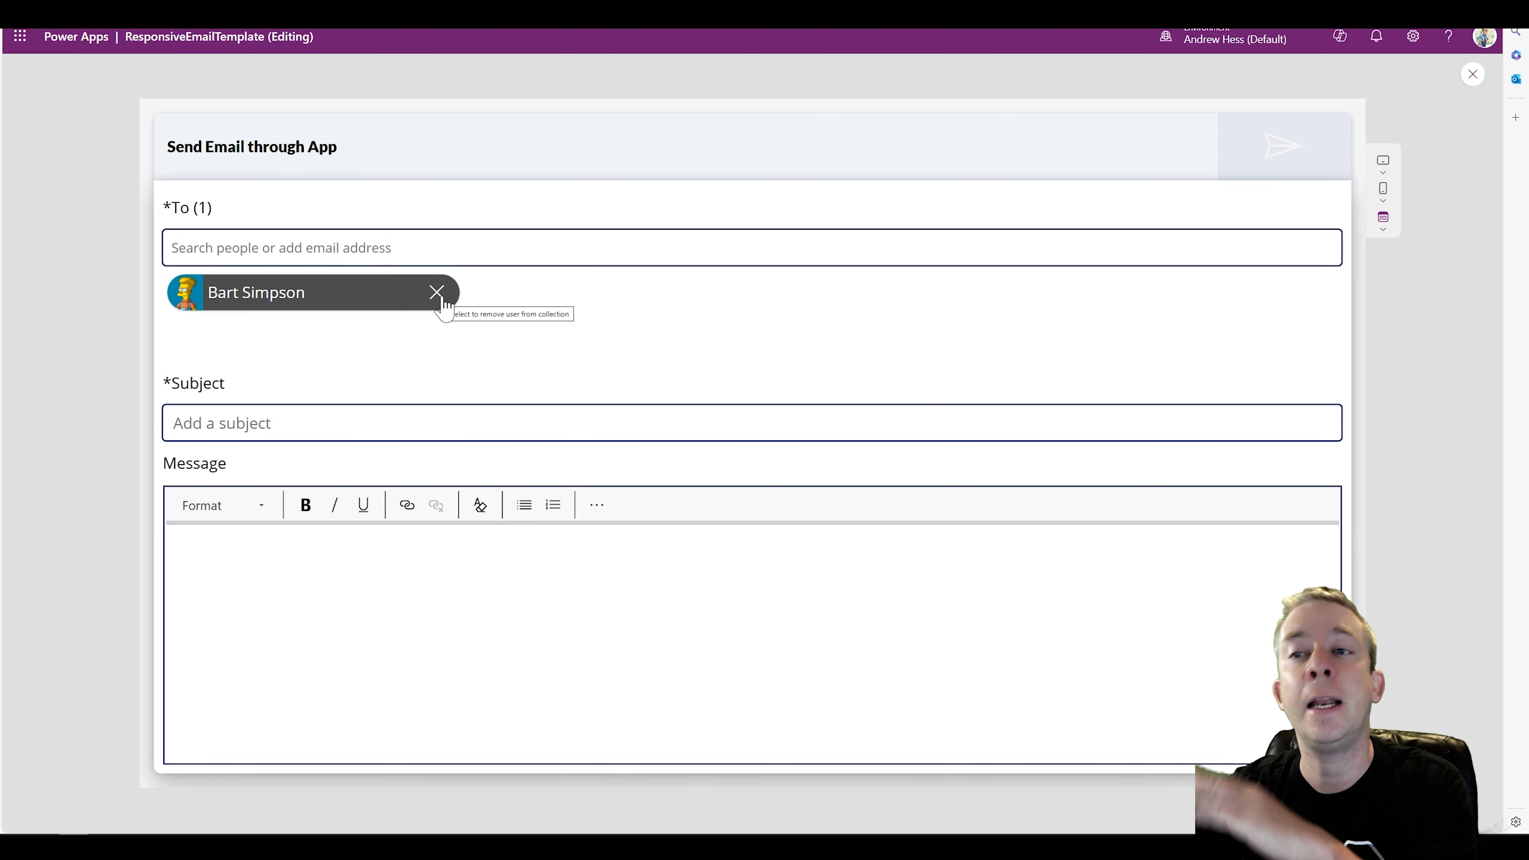
{"action": "left_click", "coordinate": [1473, 74]}
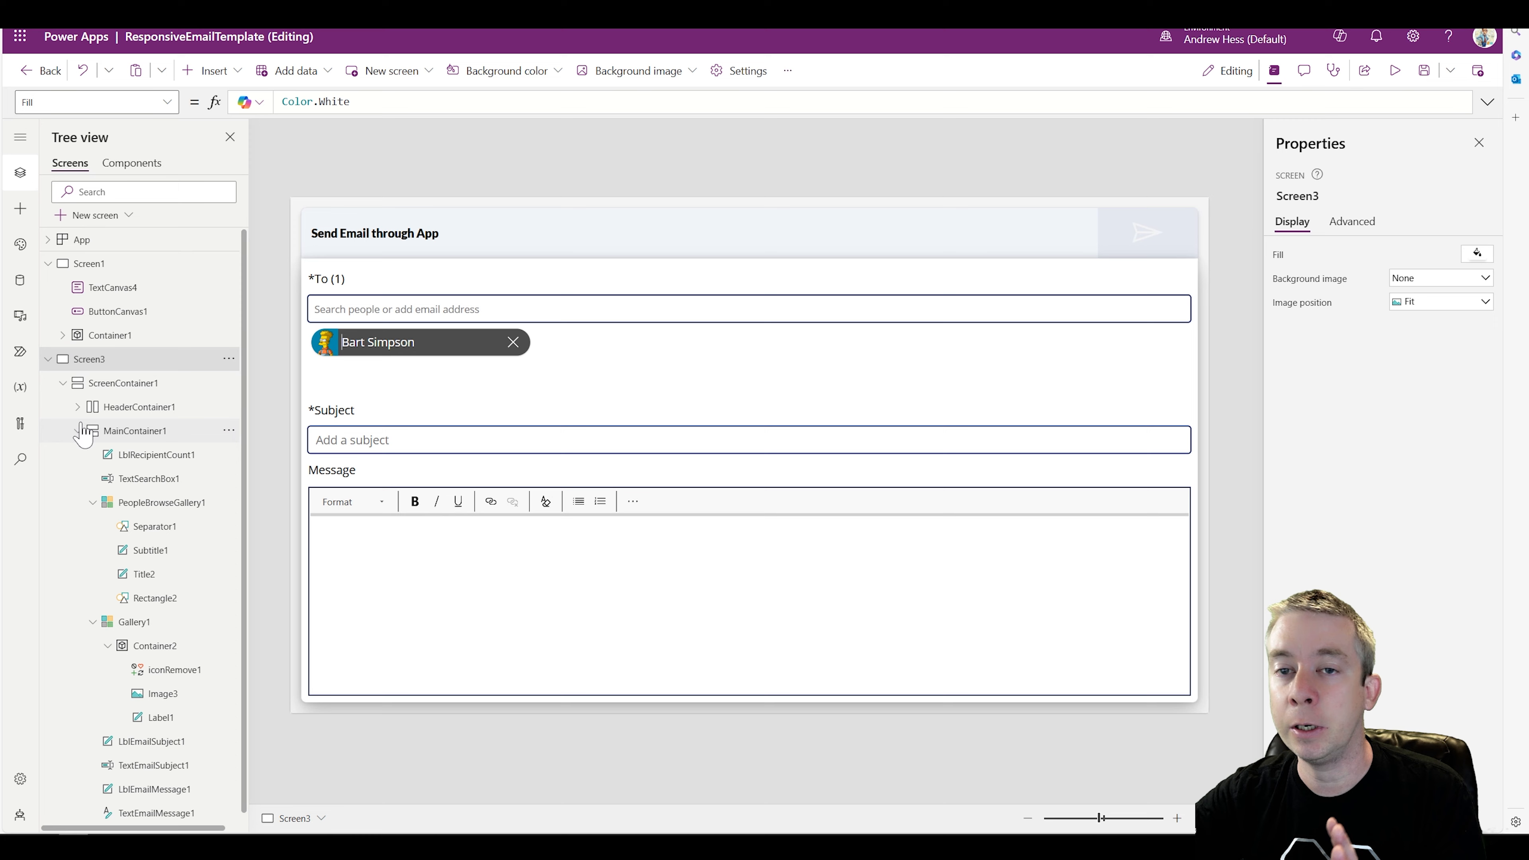
{"action": "left_click", "coordinate": [20, 389]}
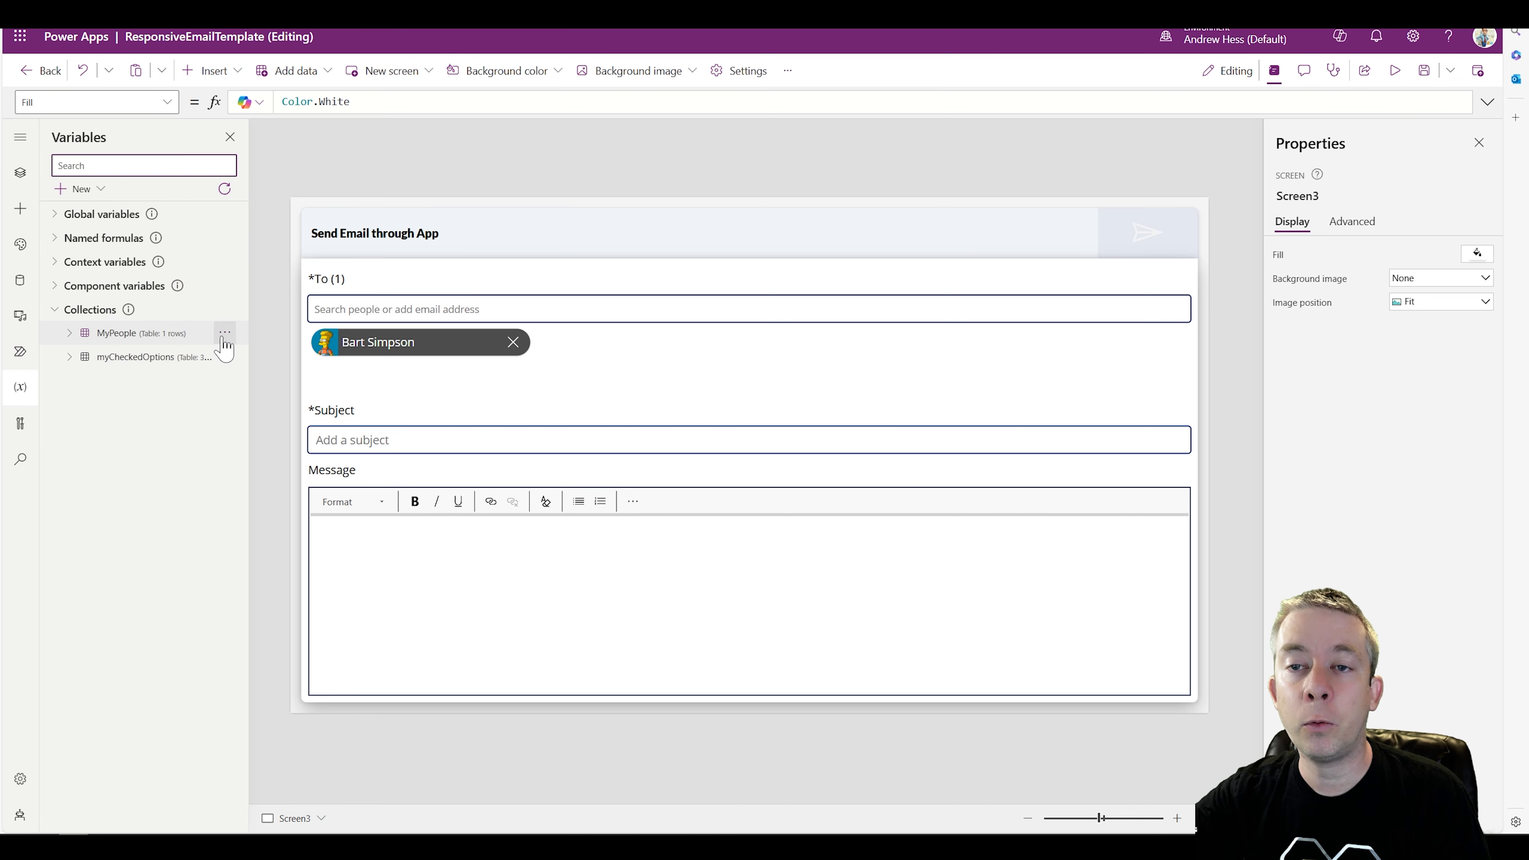
{"action": "left_click", "coordinate": [224, 332]}
{"action": "left_click", "coordinate": [259, 358]}
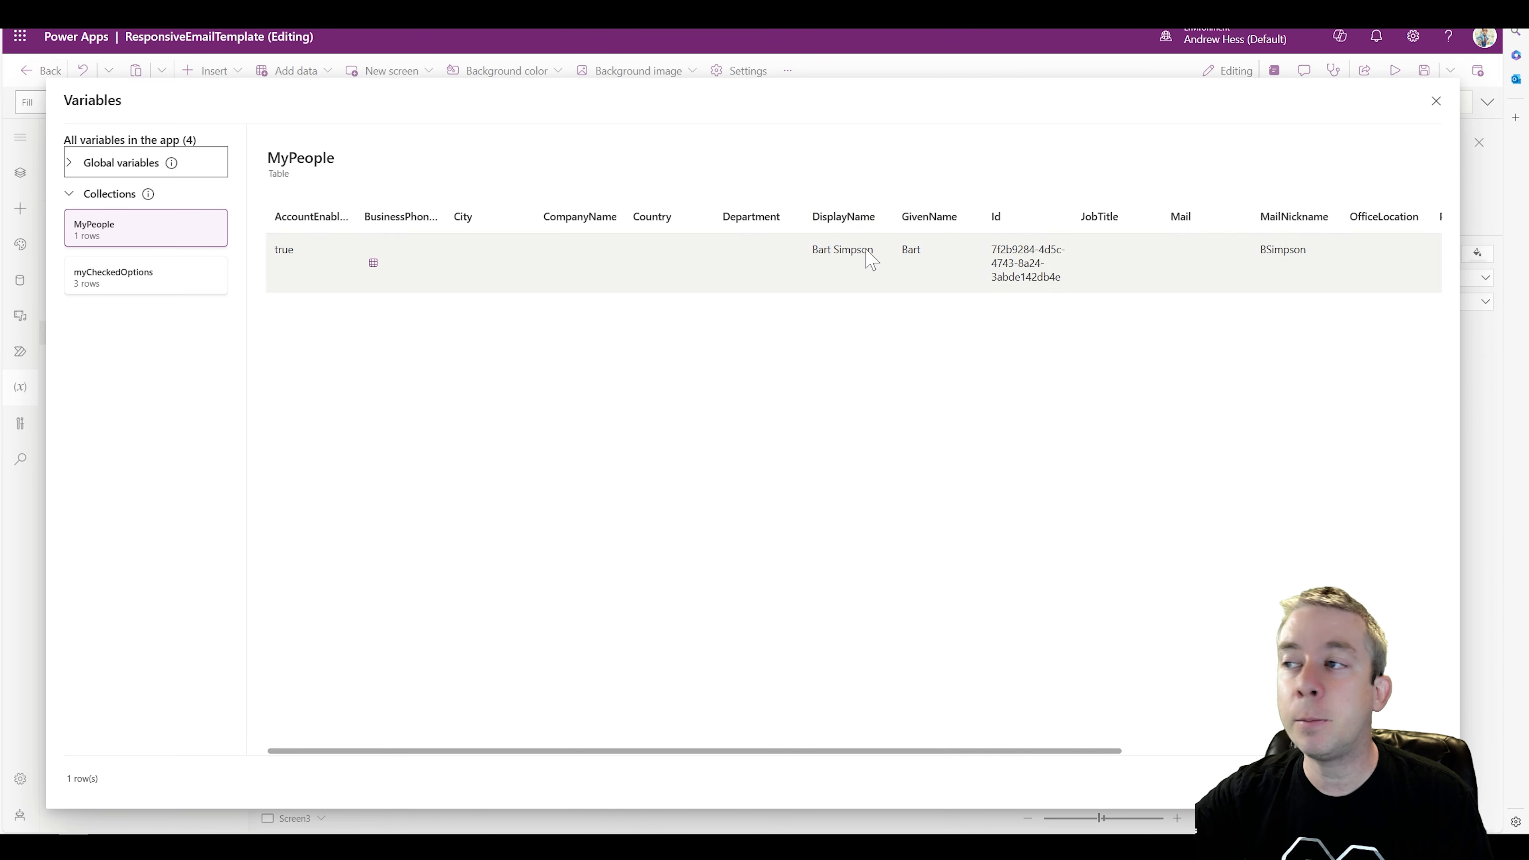
{"action": "left_click", "coordinate": [651, 738]}
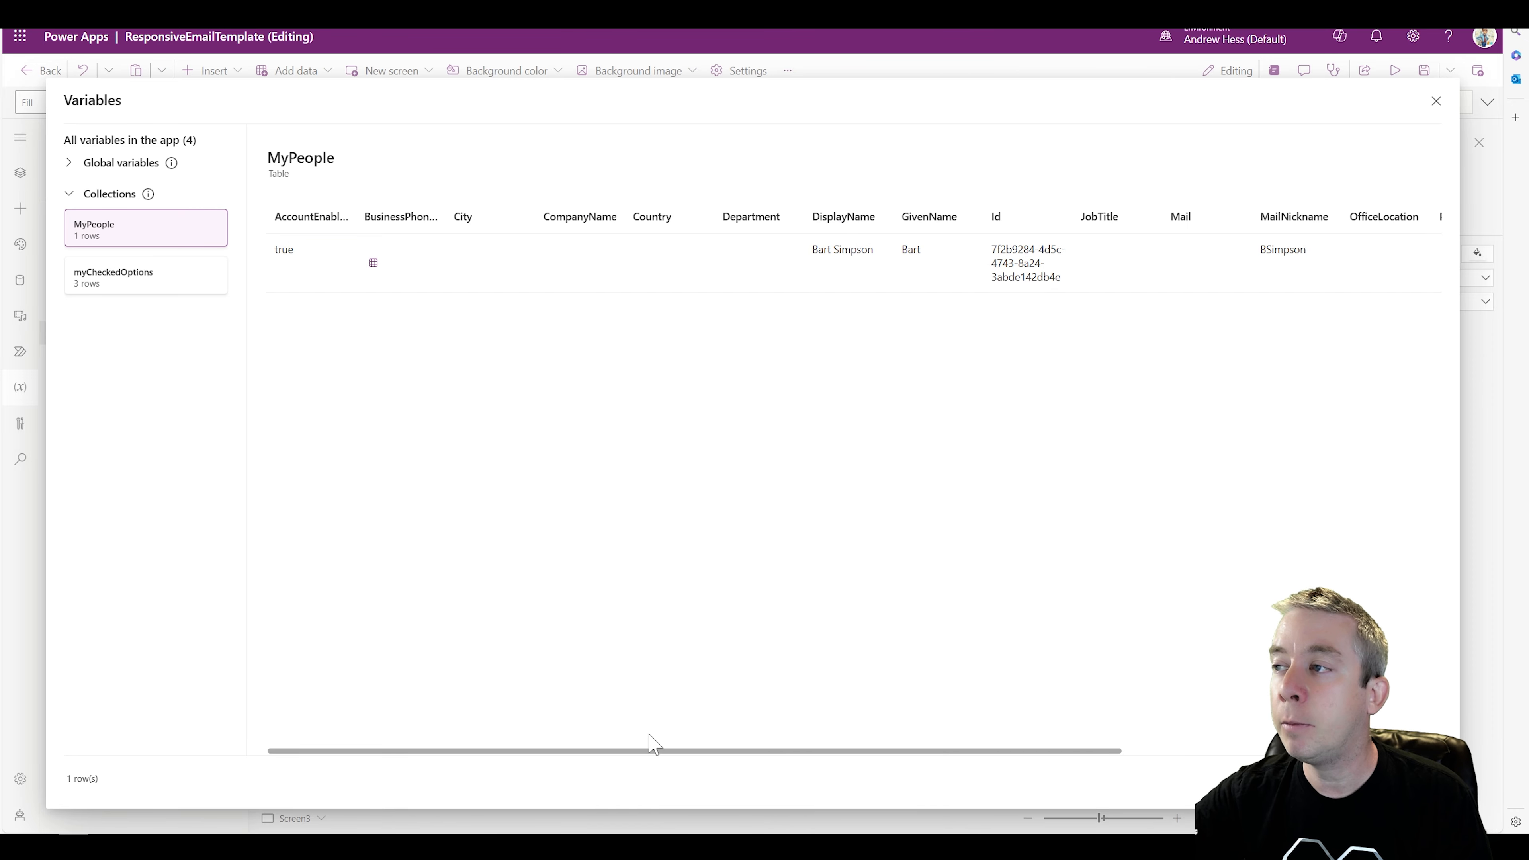
{"action": "left_click_drag", "start_coordinate": [576, 753], "coordinate": [1034, 730]}
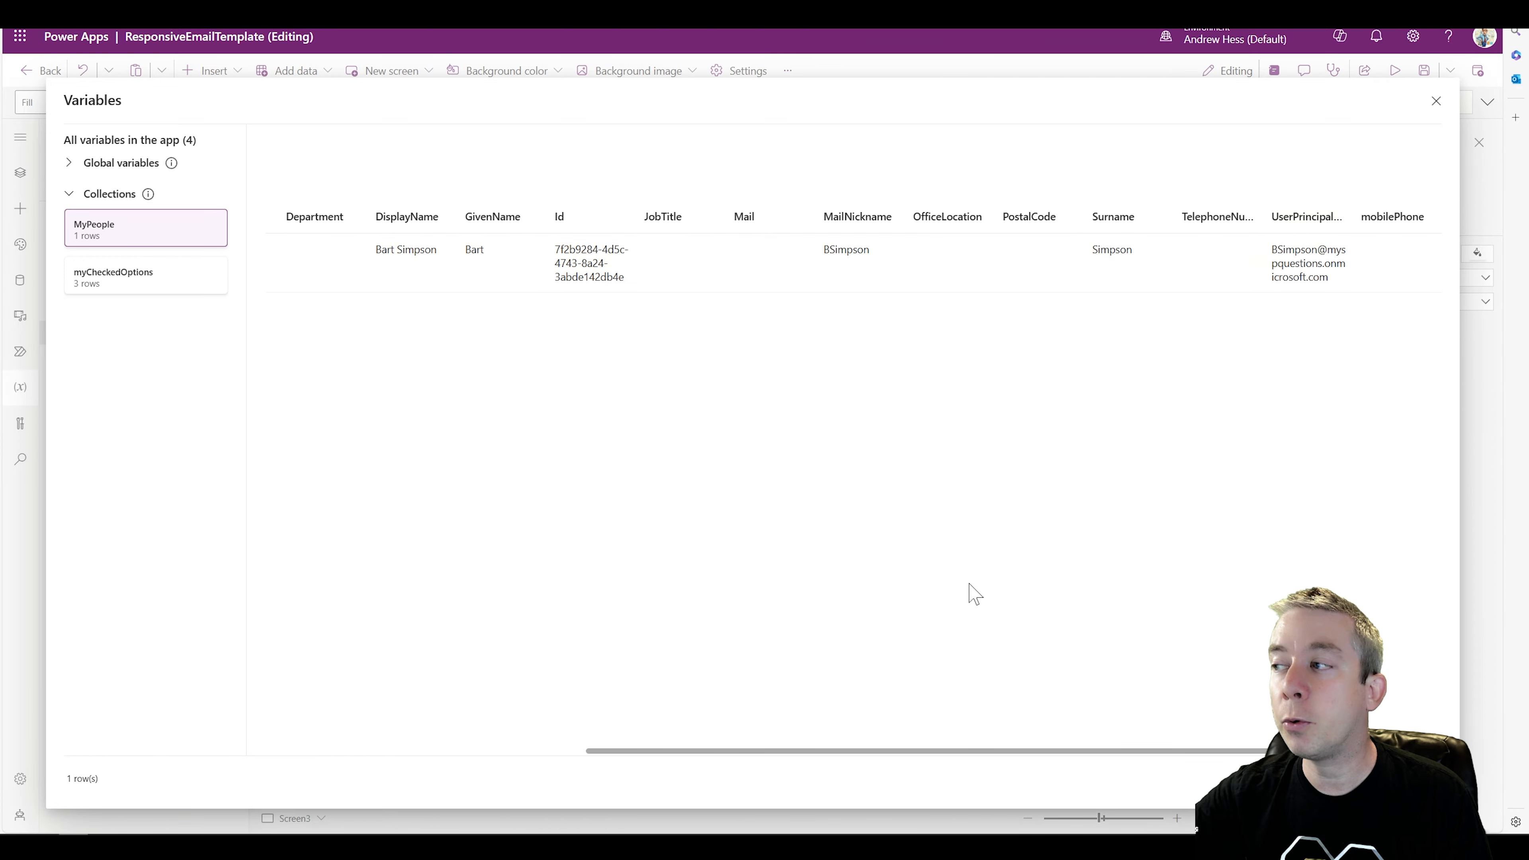
{"action": "left_click_drag", "start_coordinate": [842, 760], "coordinate": [444, 749]}
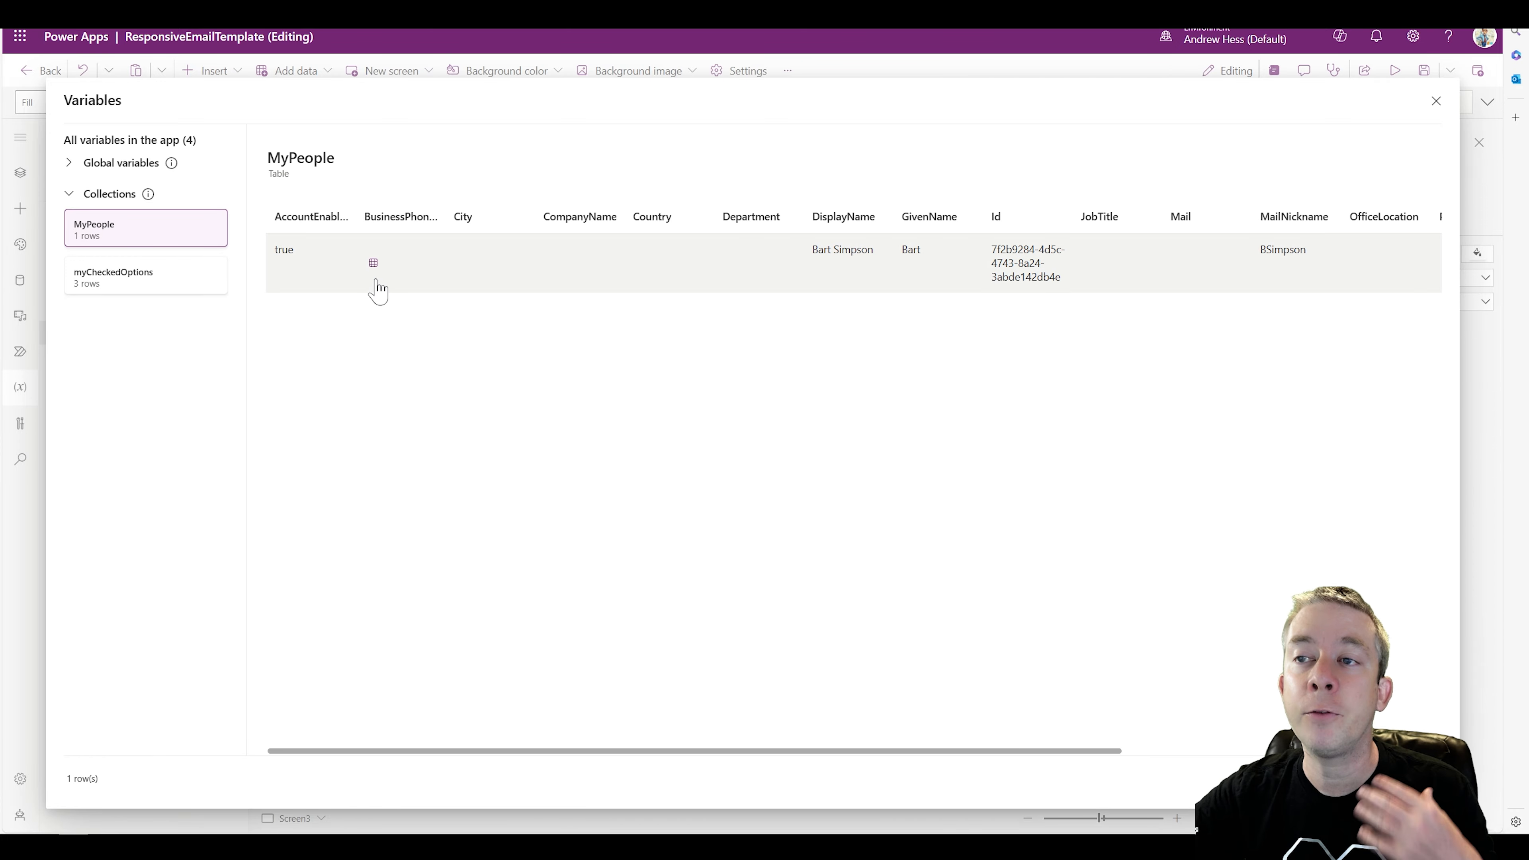
{"action": "left_click", "coordinate": [1436, 101]}
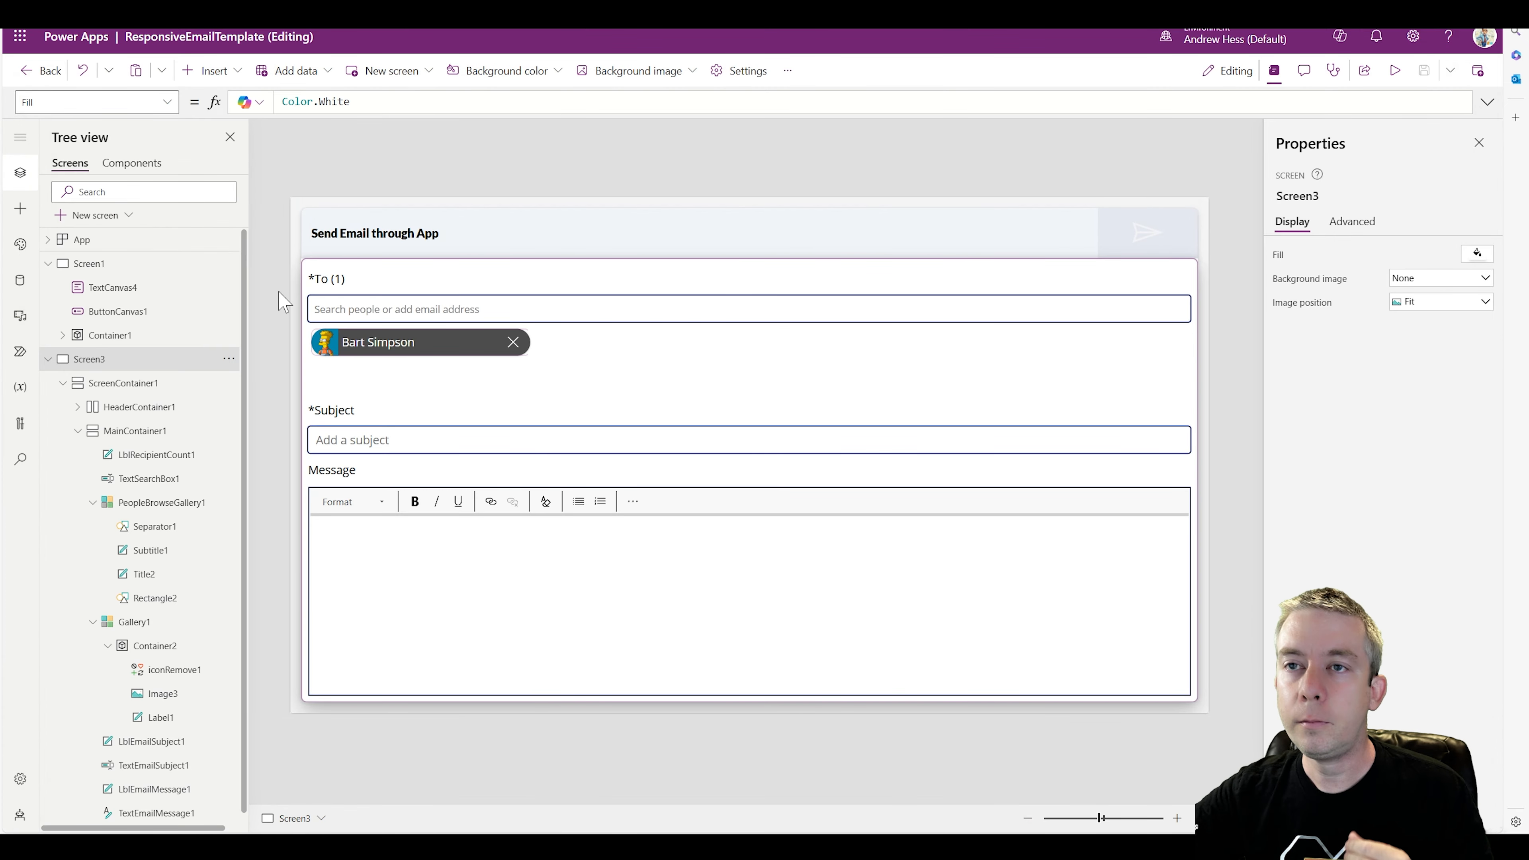
Step: In the New Email button's OnSelect on Screen1, start a ForAll(myCheckedOptions line between ClearCollect and Navigate
{"action": "left_click", "coordinate": [108, 269]}
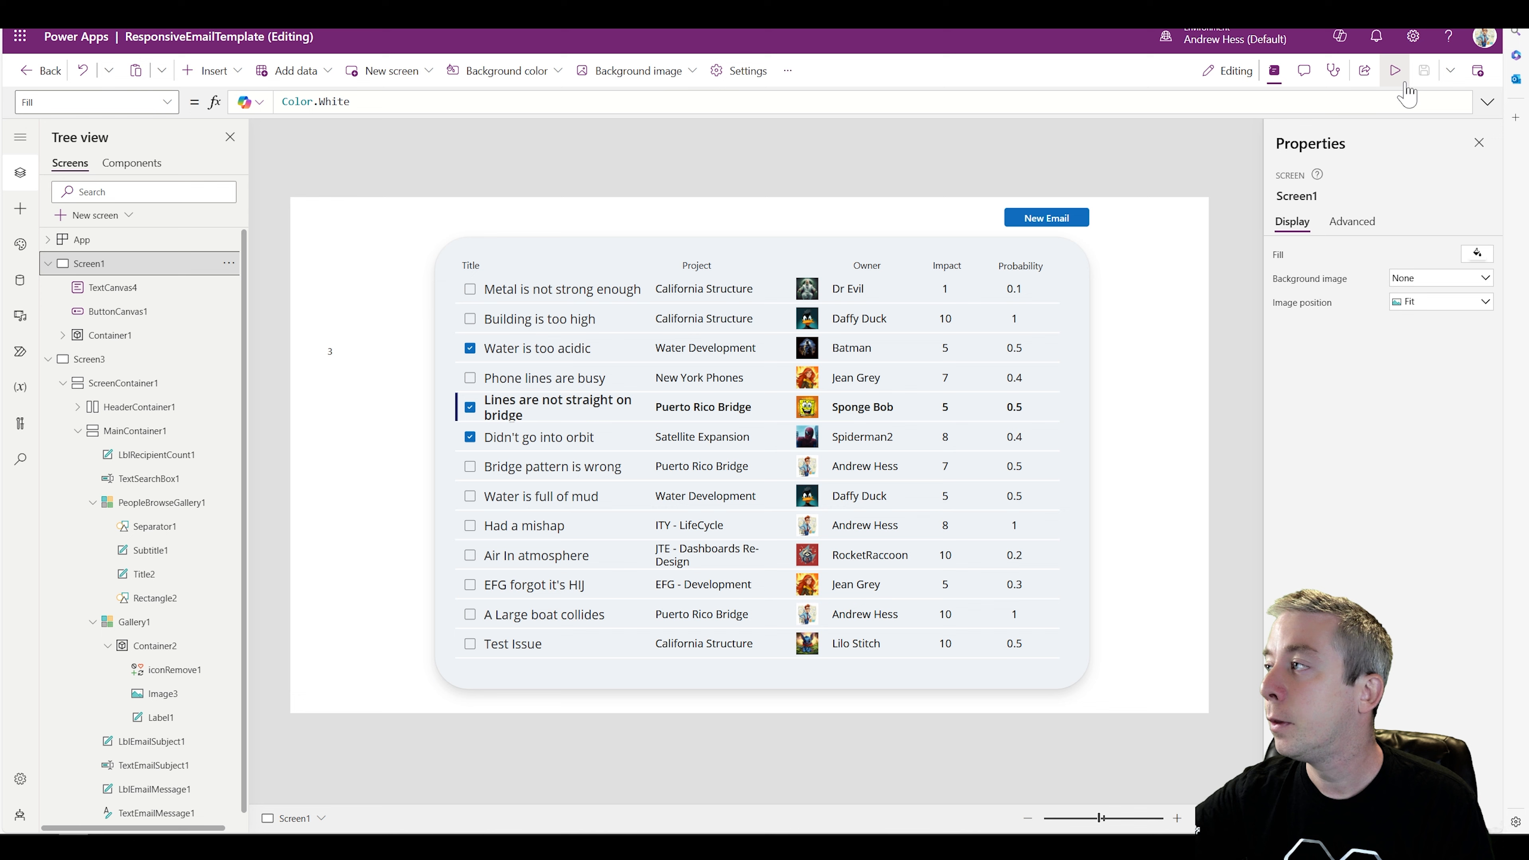
{"action": "left_click", "coordinate": [1057, 219]}
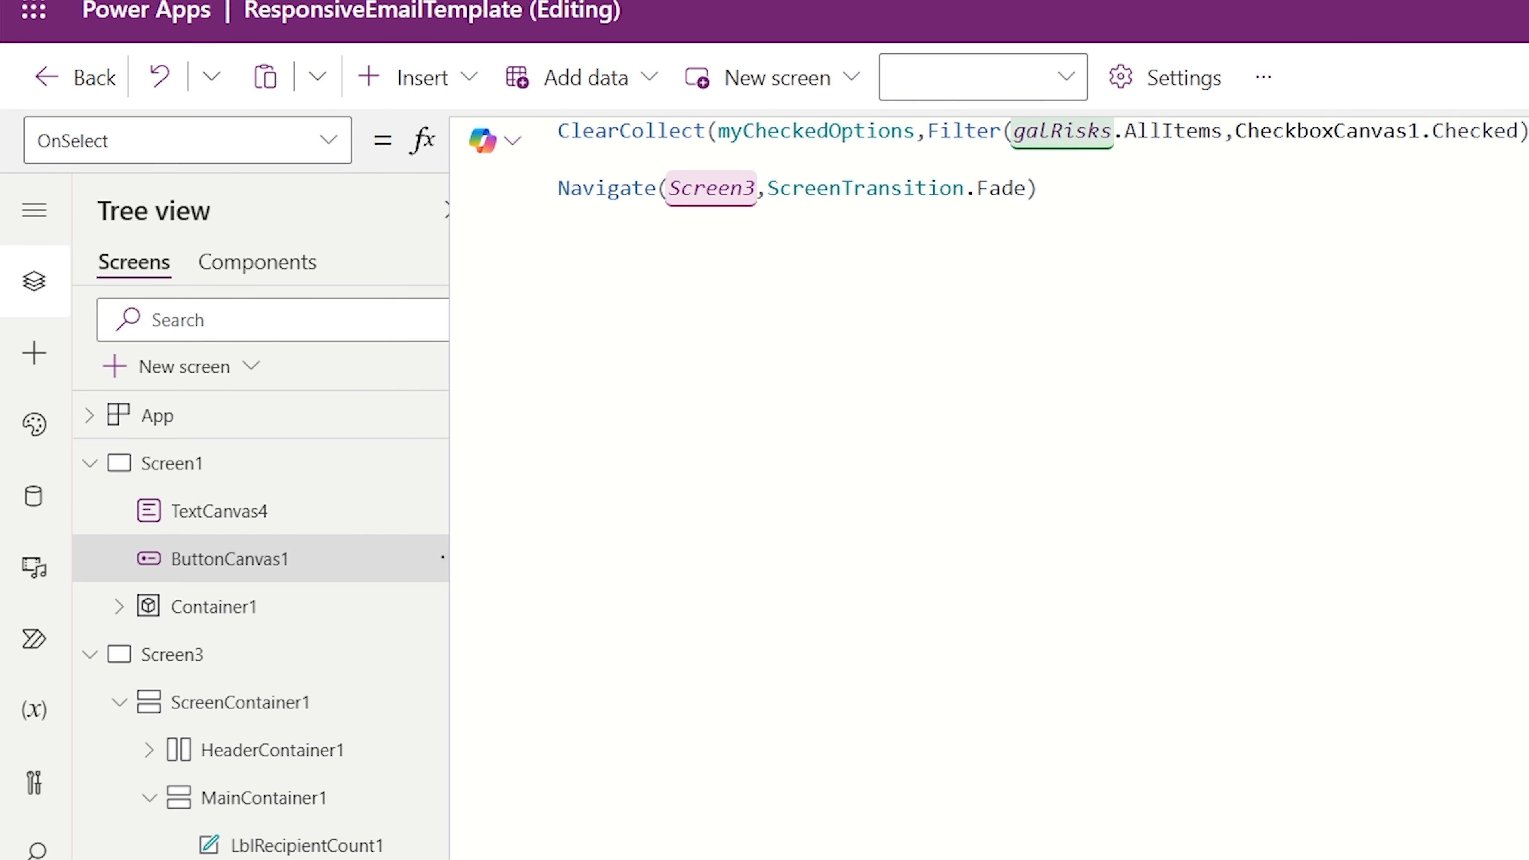
{"action": "type", "text": "orAll*"}
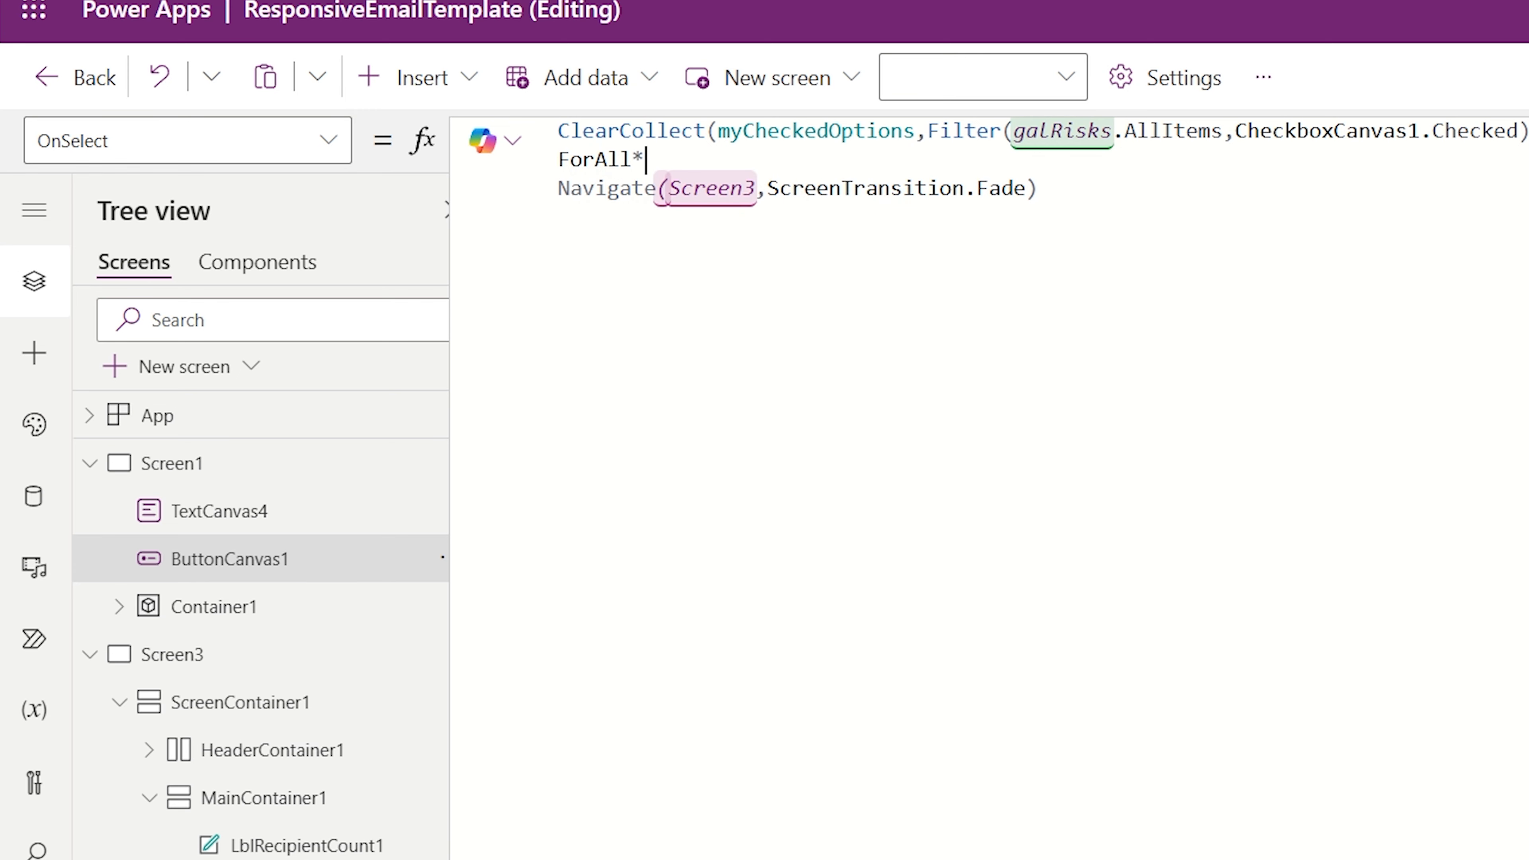
{"action": "key", "text": "BackSpace"}
{"action": "type", "text": "("}
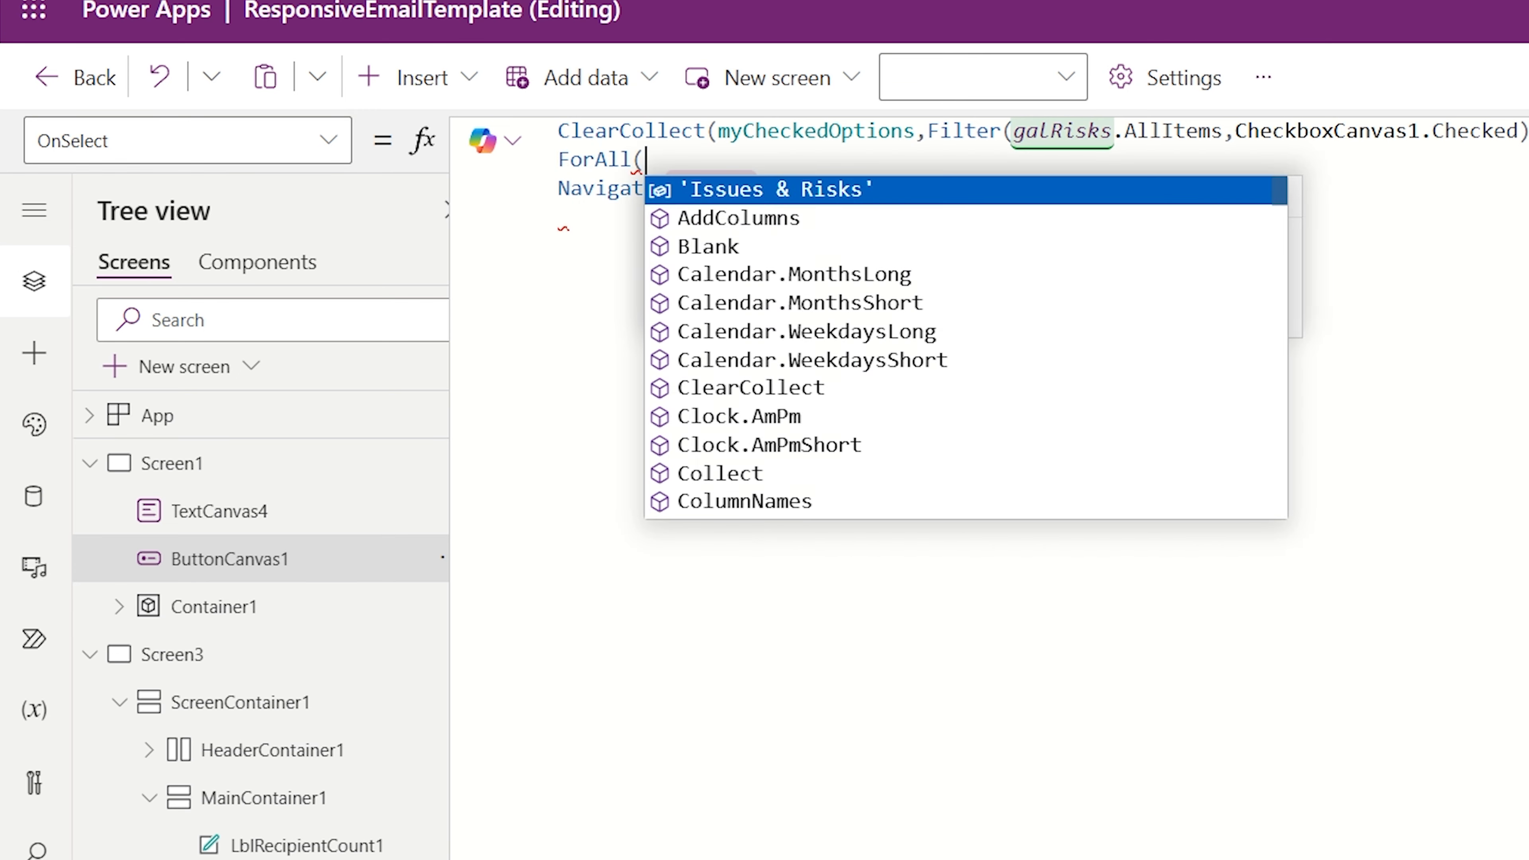
{"action": "double_click", "coordinate": [792, 130]}
{"action": "key", "text": "ctrl+c"}
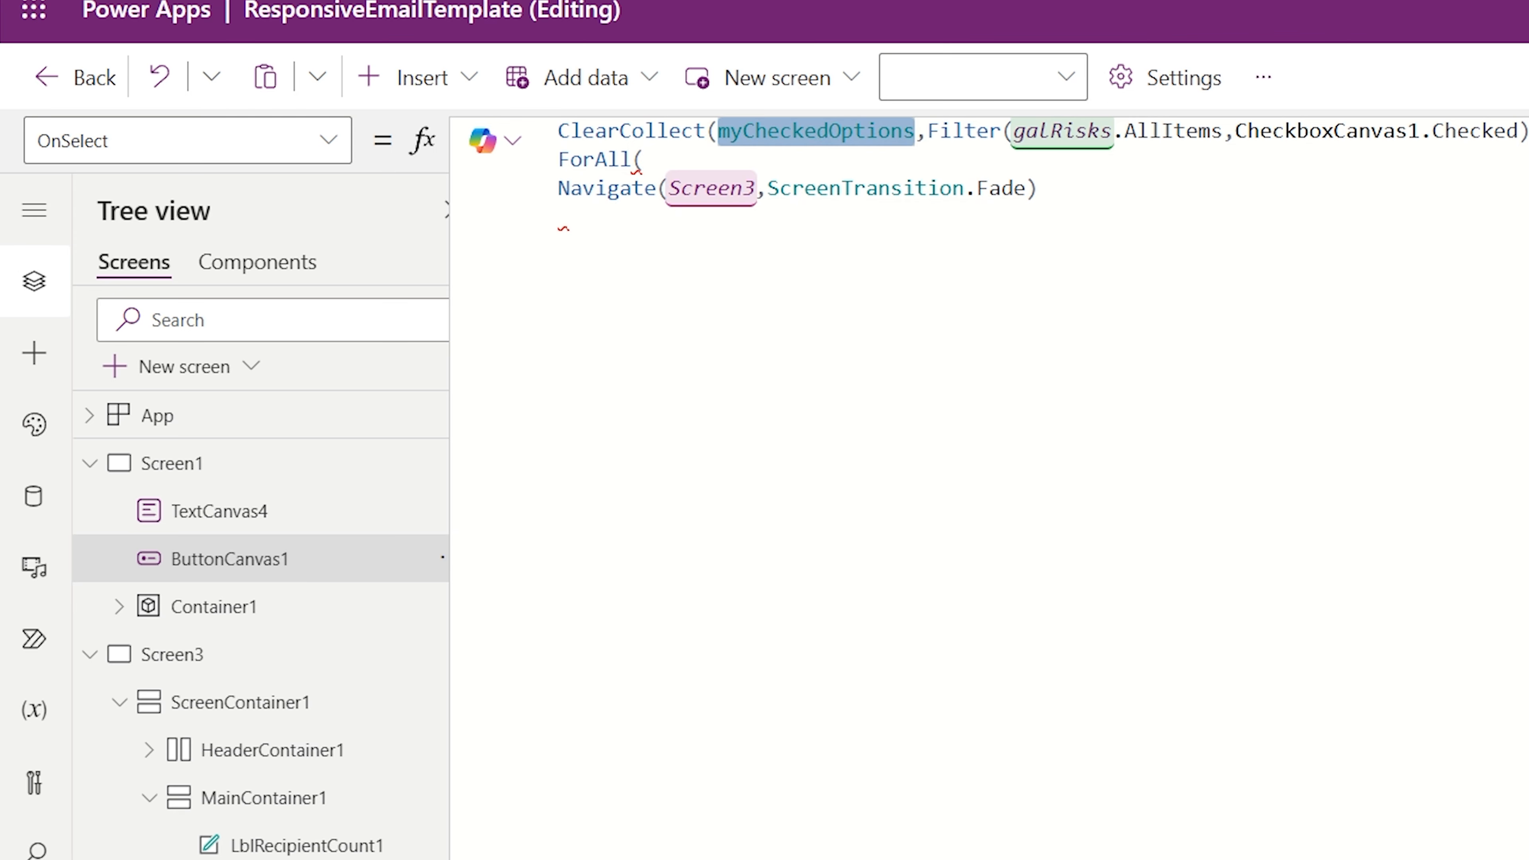
{"action": "left_click", "coordinate": [646, 160]}
{"action": "key", "text": "ctrl+v"}
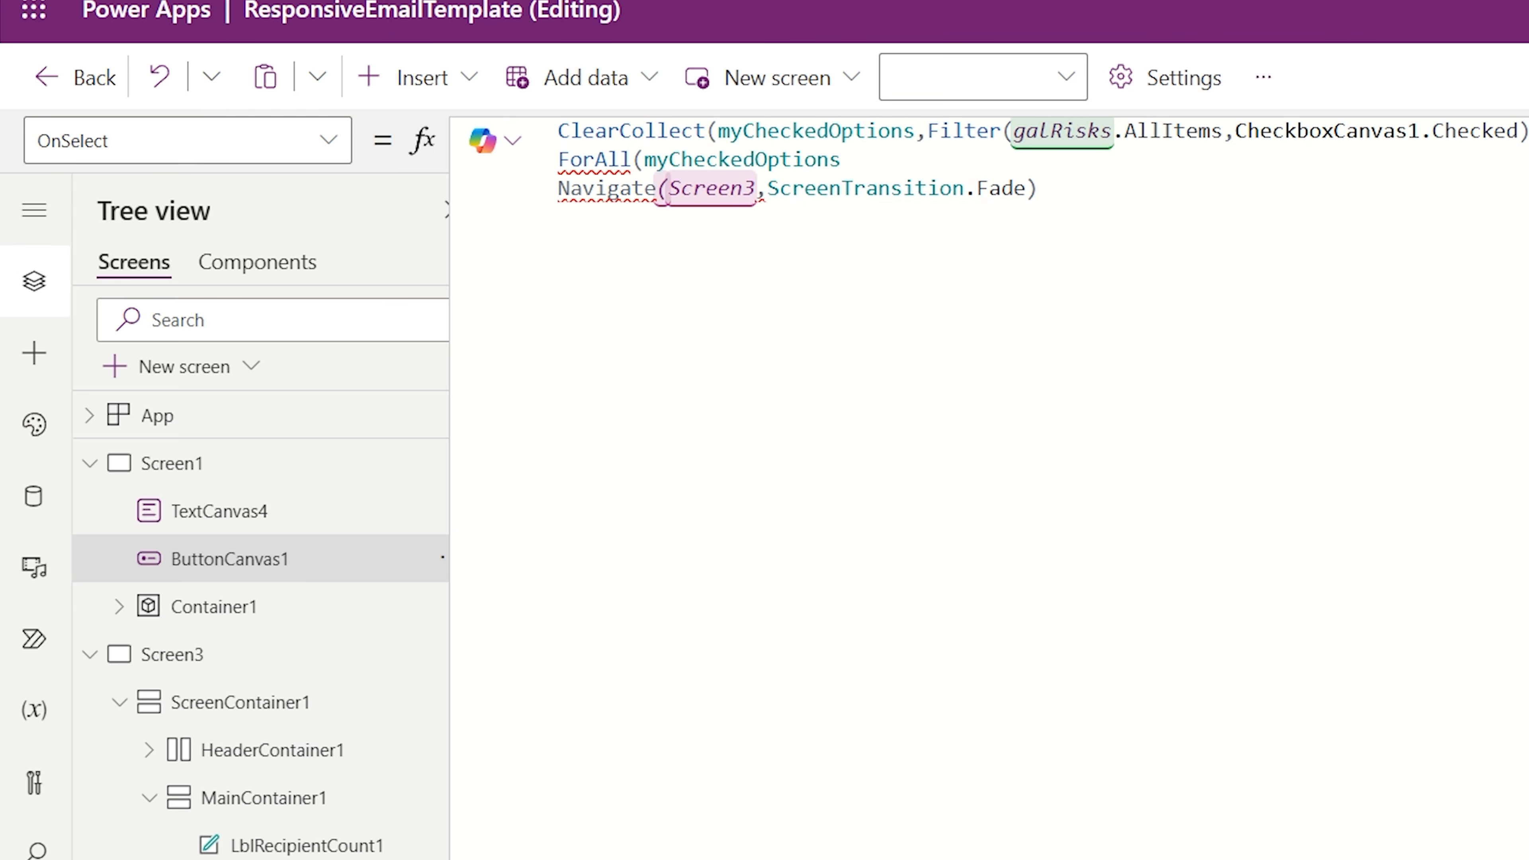
Step: Continue the ForAll formula with a Collect call targeting the MyPeople collection, ready for its item argument
{"action": "type", "text": ",Collect"}
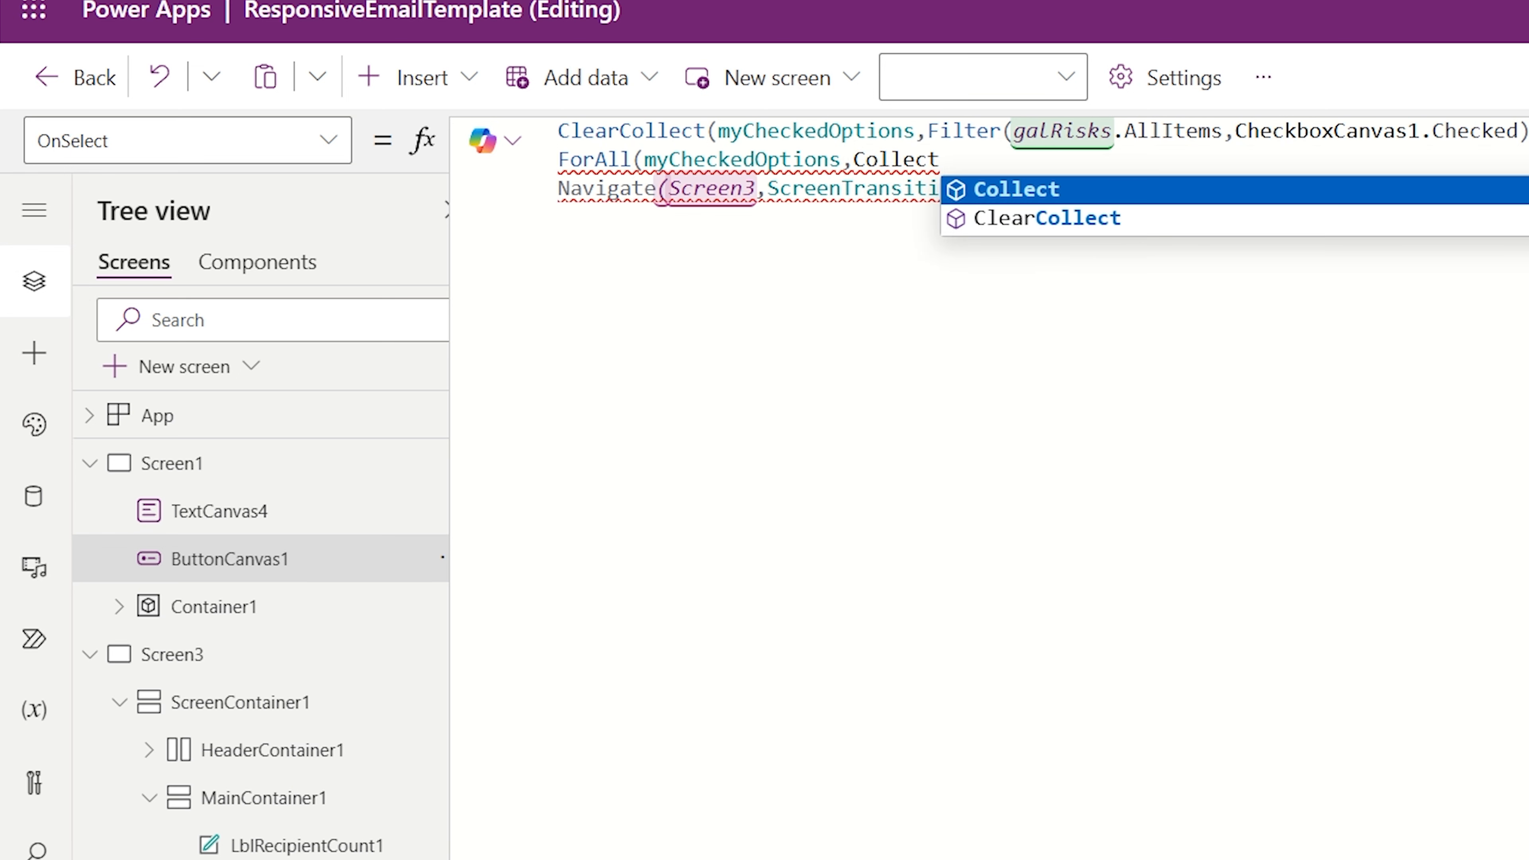
{"action": "type", "text": "(myPeople"}
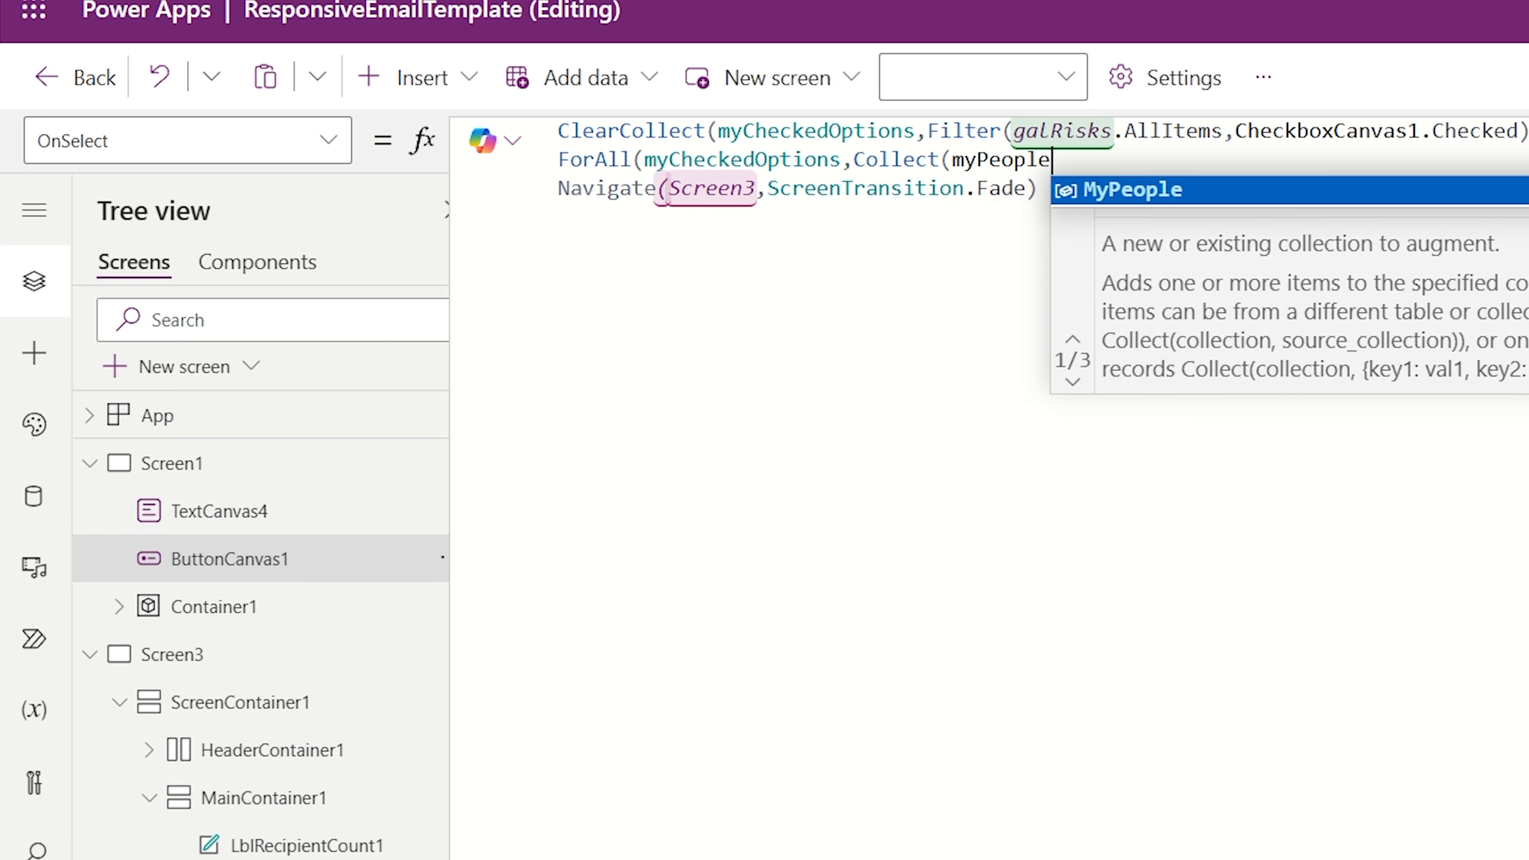
{"action": "key", "text": "Tab"}
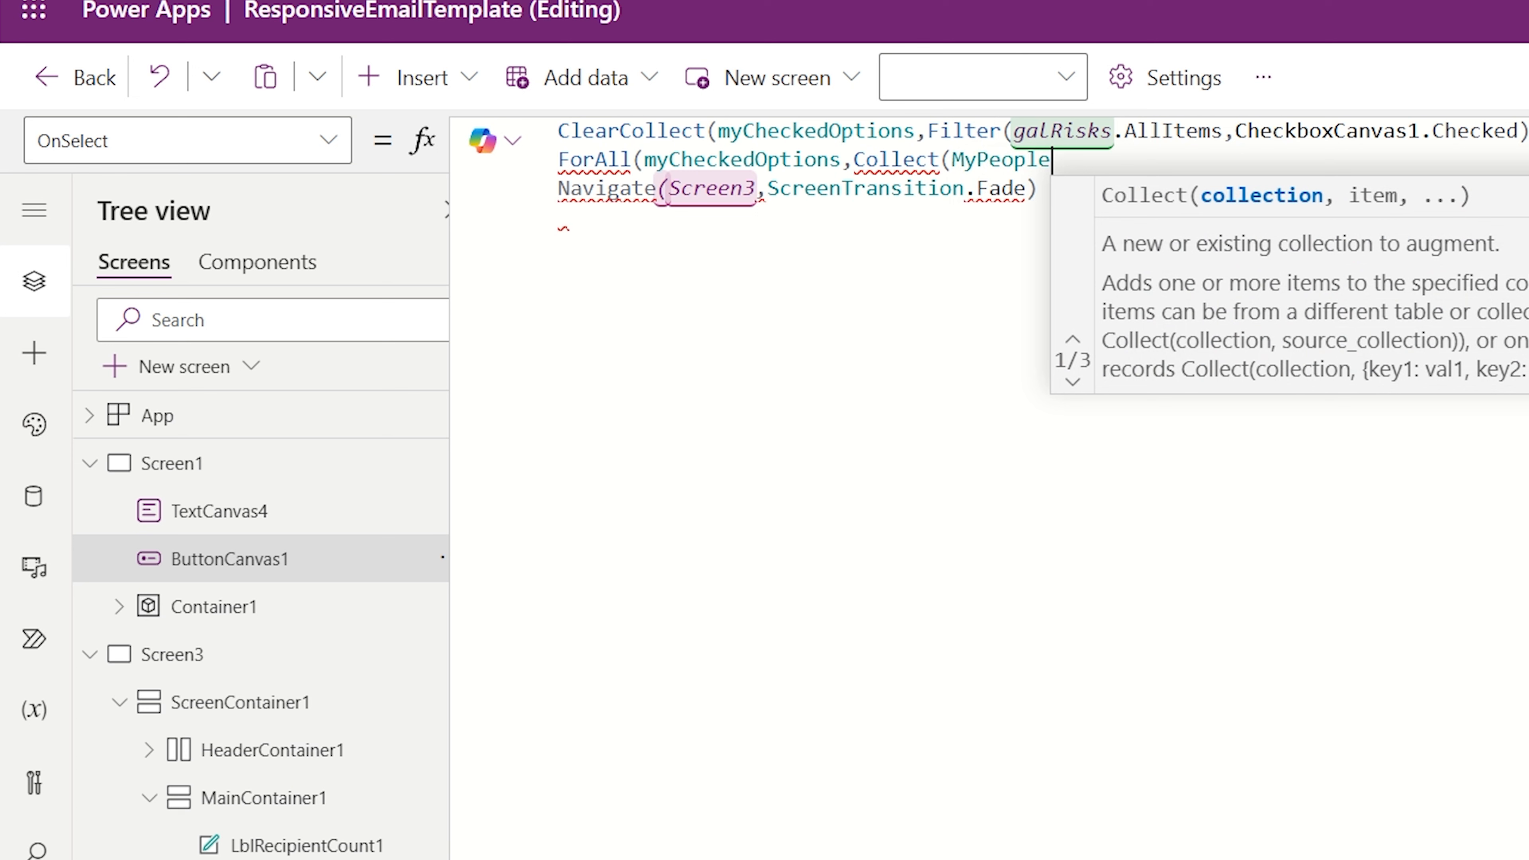
{"action": "type", "text": ","}
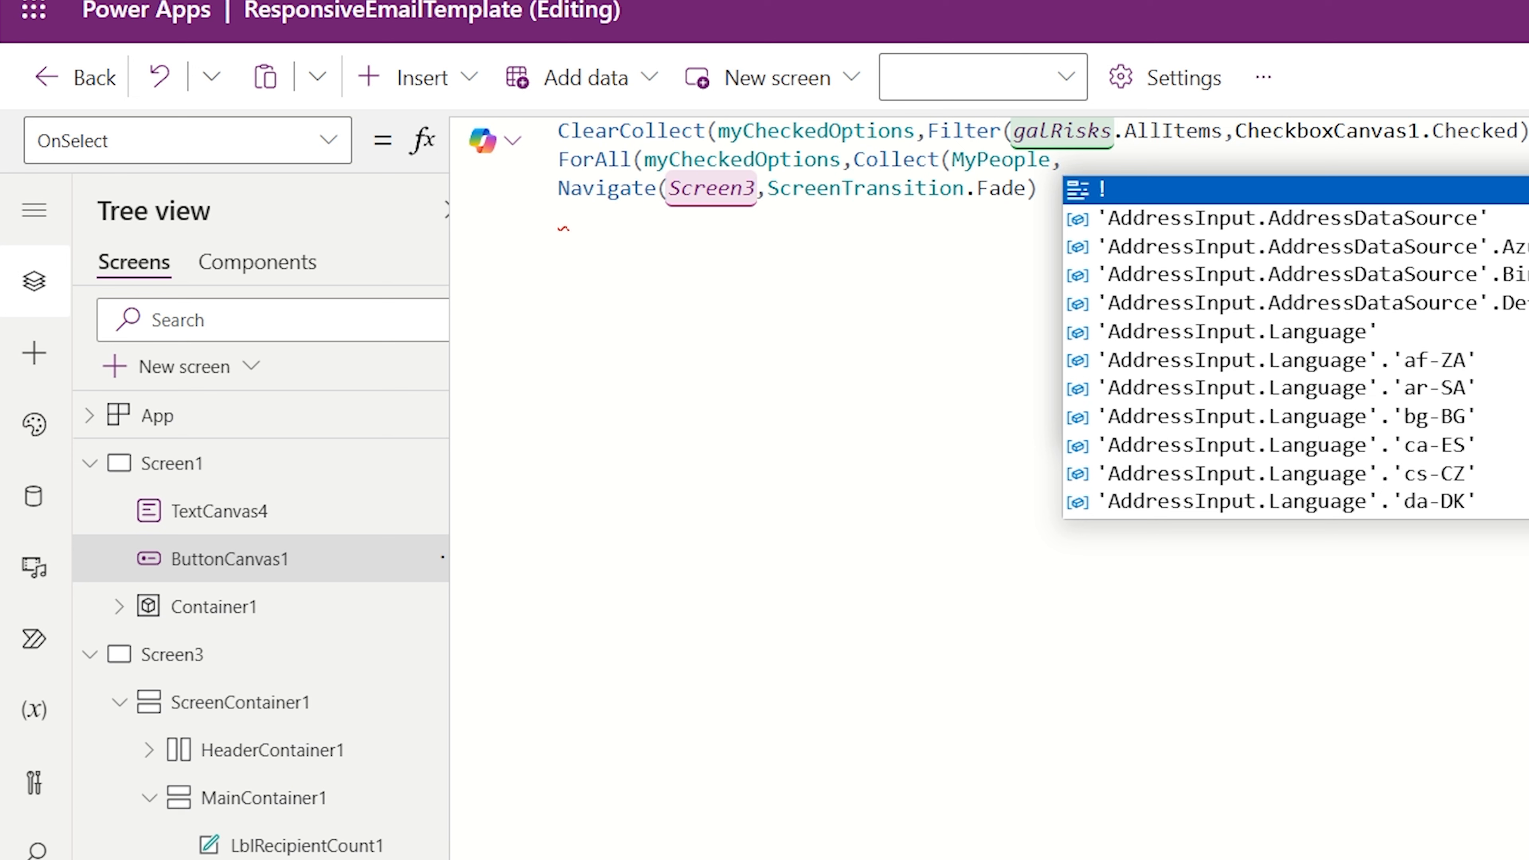
Step: Examine the MyPeople table's columns again, widening UserPrincipalName to read its full heading
{"action": "left_click", "coordinate": [64, 706]}
{"action": "mouse_move", "coordinate": [288, 608]}
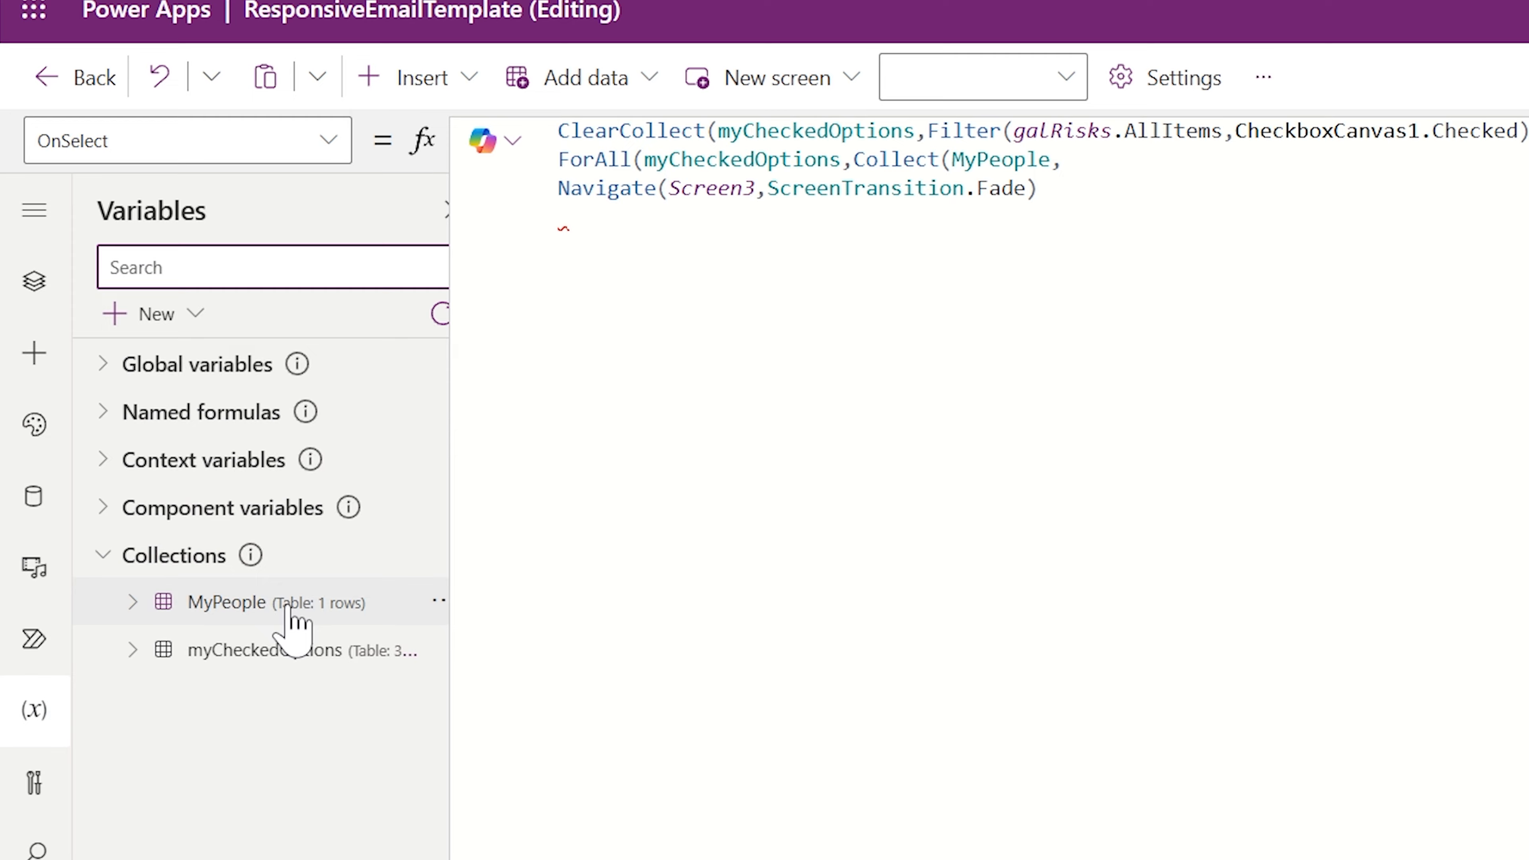
{"action": "left_click", "coordinate": [439, 599]}
{"action": "left_click", "coordinate": [454, 659]}
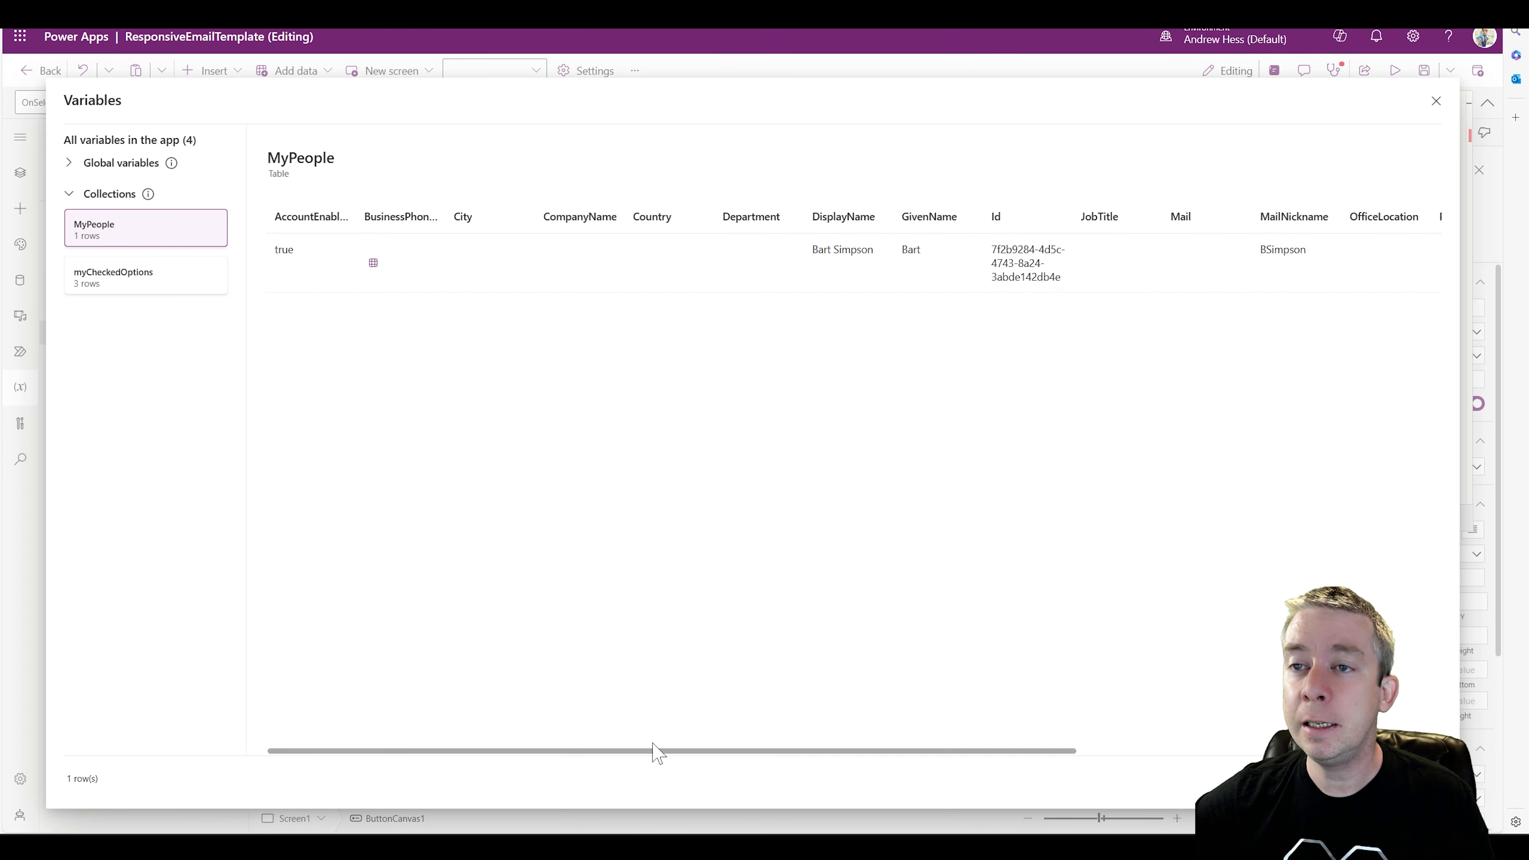
{"action": "left_click_drag", "start_coordinate": [636, 751], "coordinate": [1003, 751]}
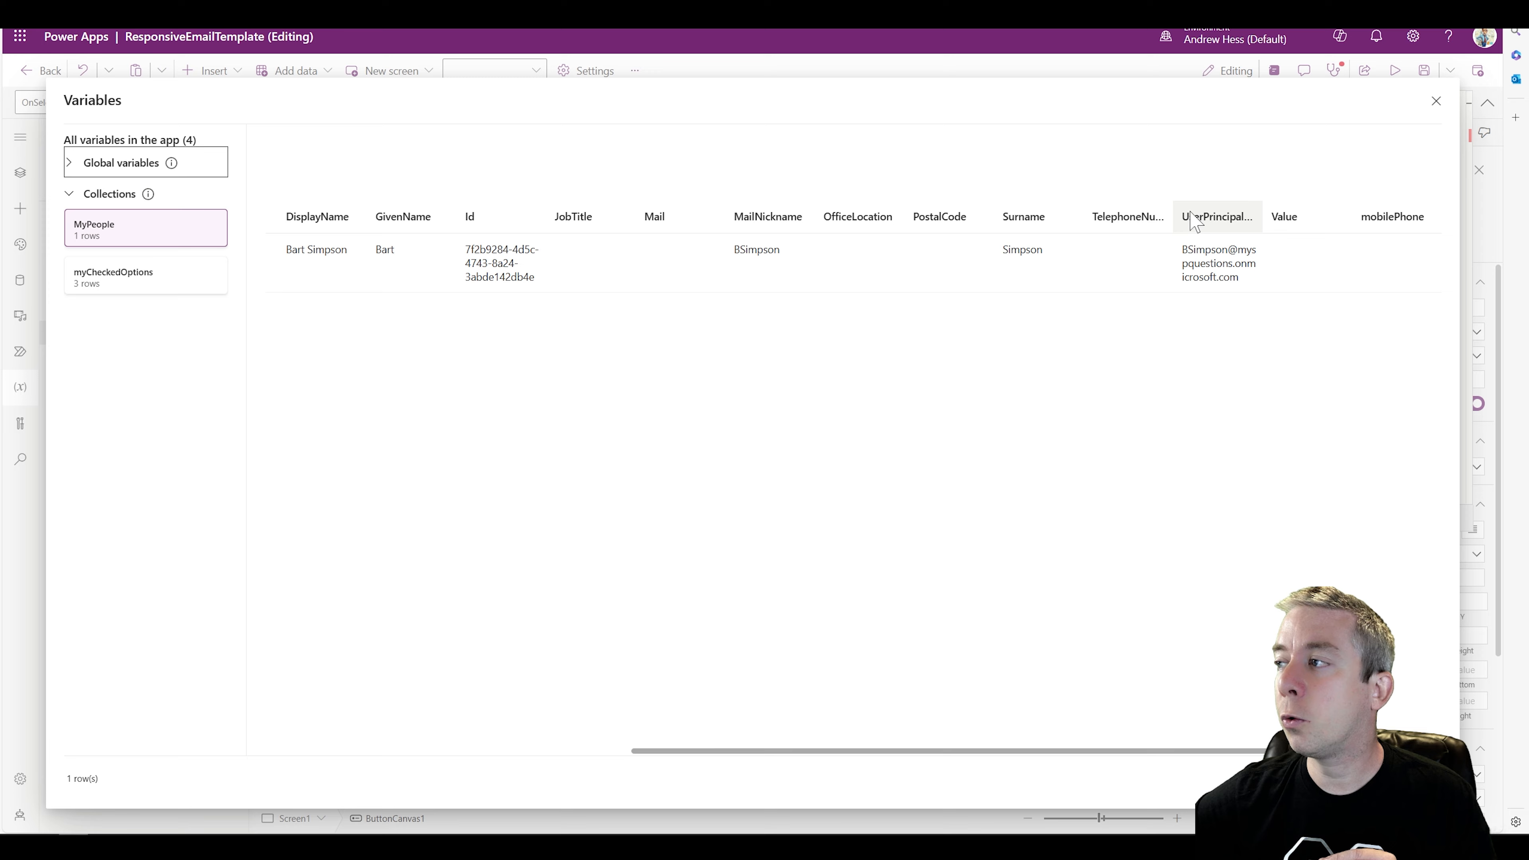
{"action": "left_click_drag", "start_coordinate": [1264, 216], "coordinate": [1343, 216]}
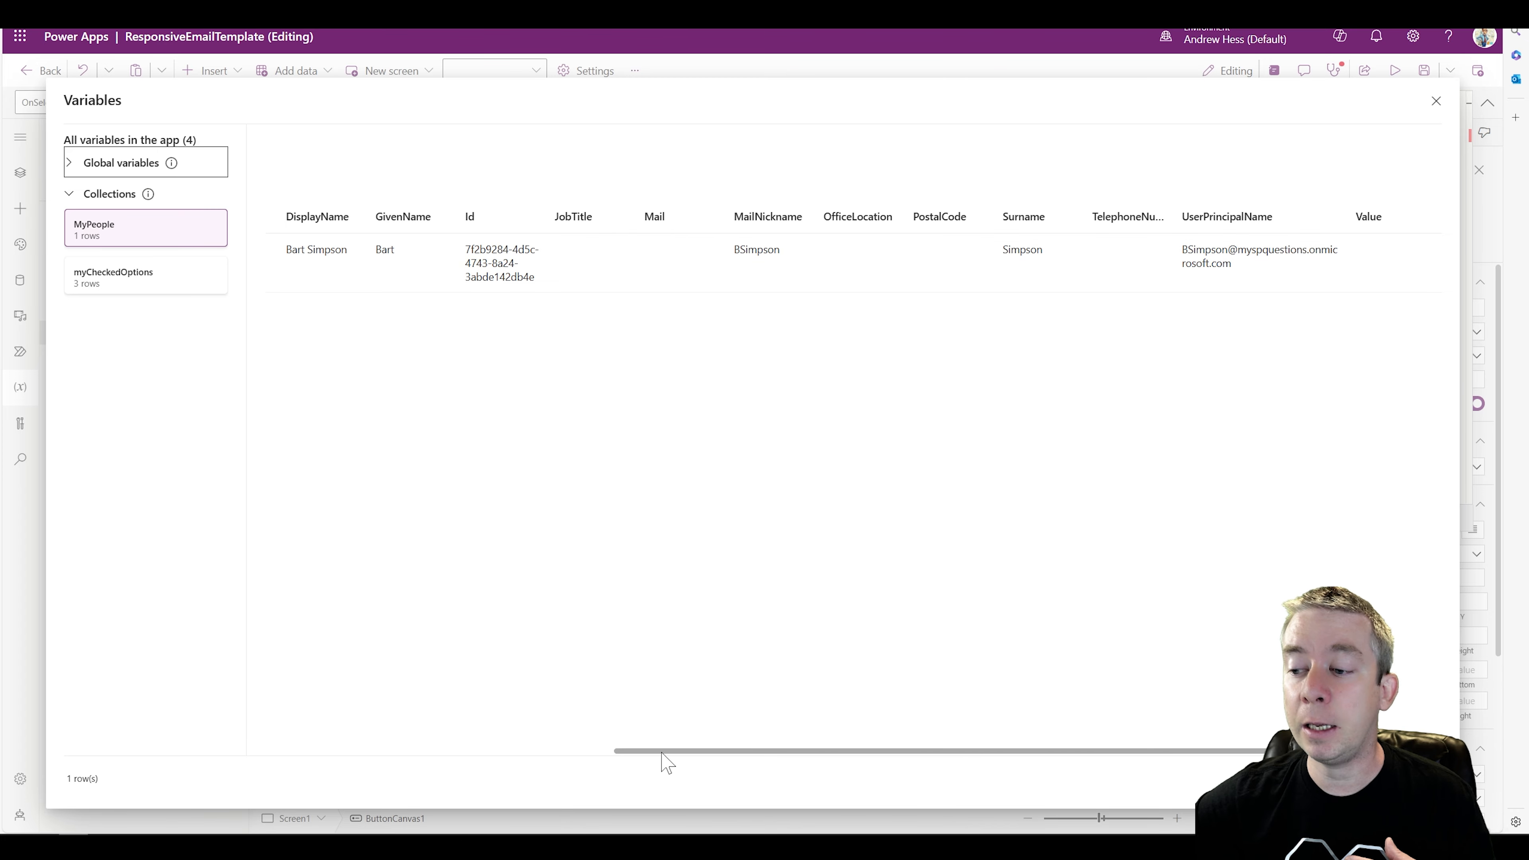
{"action": "left_click_drag", "start_coordinate": [662, 753], "coordinate": [629, 742]}
{"action": "left_click_drag", "start_coordinate": [425, 749], "coordinate": [929, 622]}
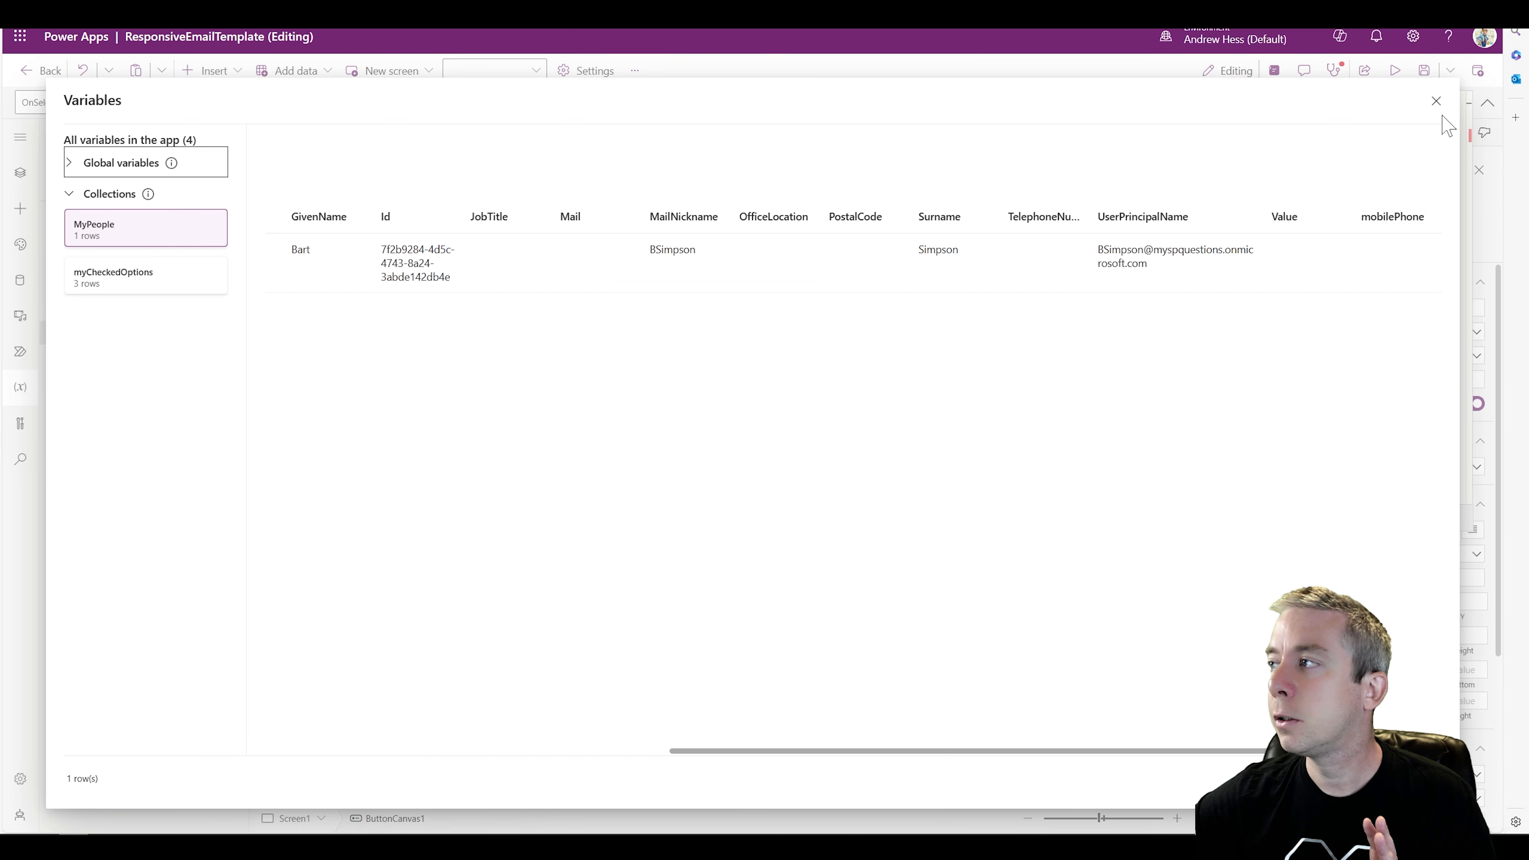
{"action": "left_click", "coordinate": [1436, 103]}
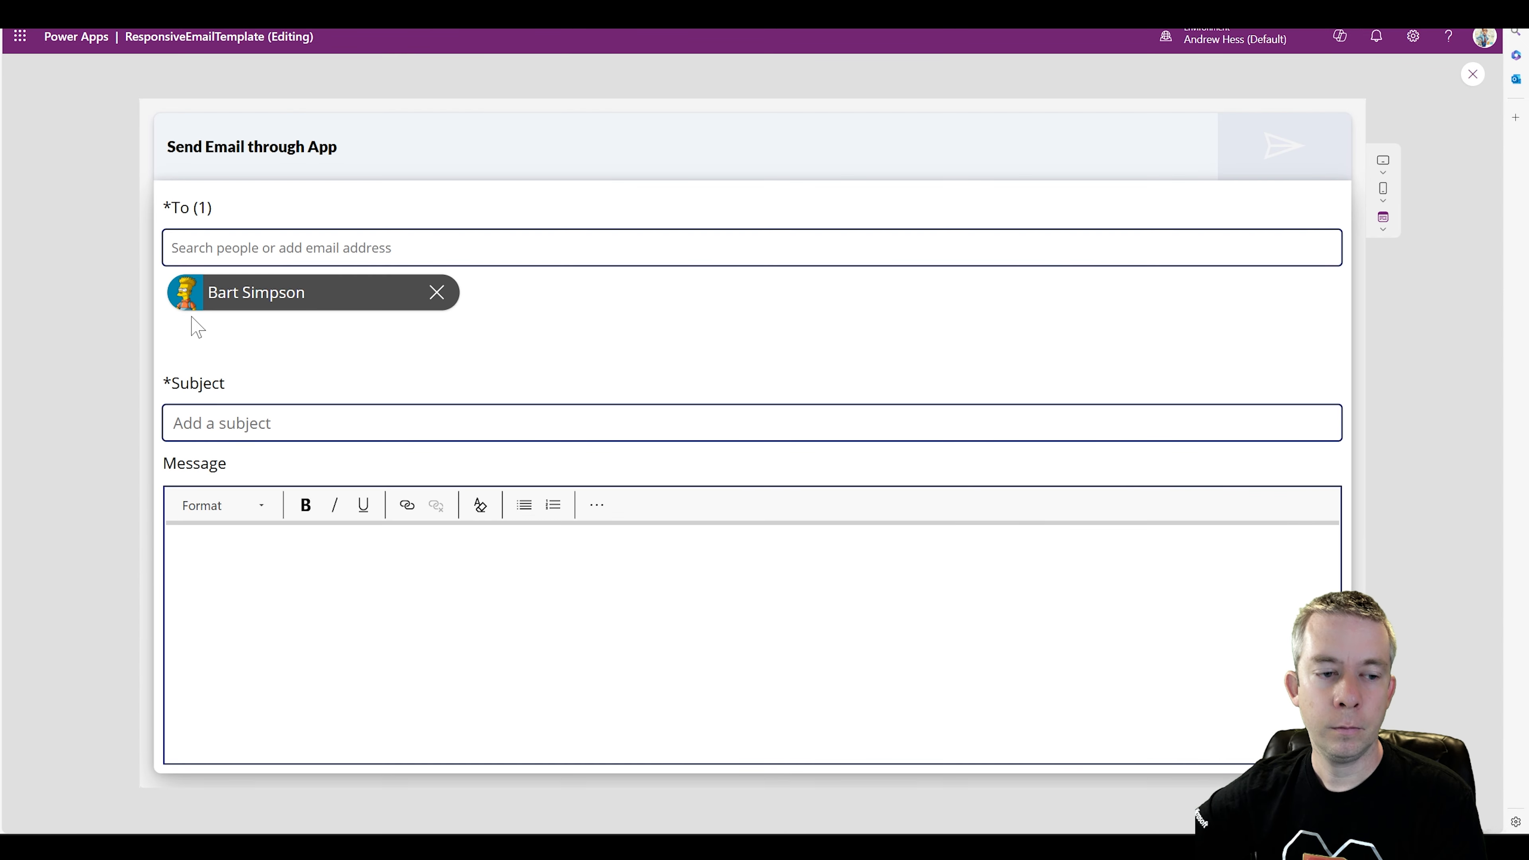
Step: Preview the email screen, replace the current recipient with Batman by searching "bat", and open the app's variables list
{"action": "left_click", "coordinate": [427, 293]}
{"action": "left_click", "coordinate": [367, 248]}
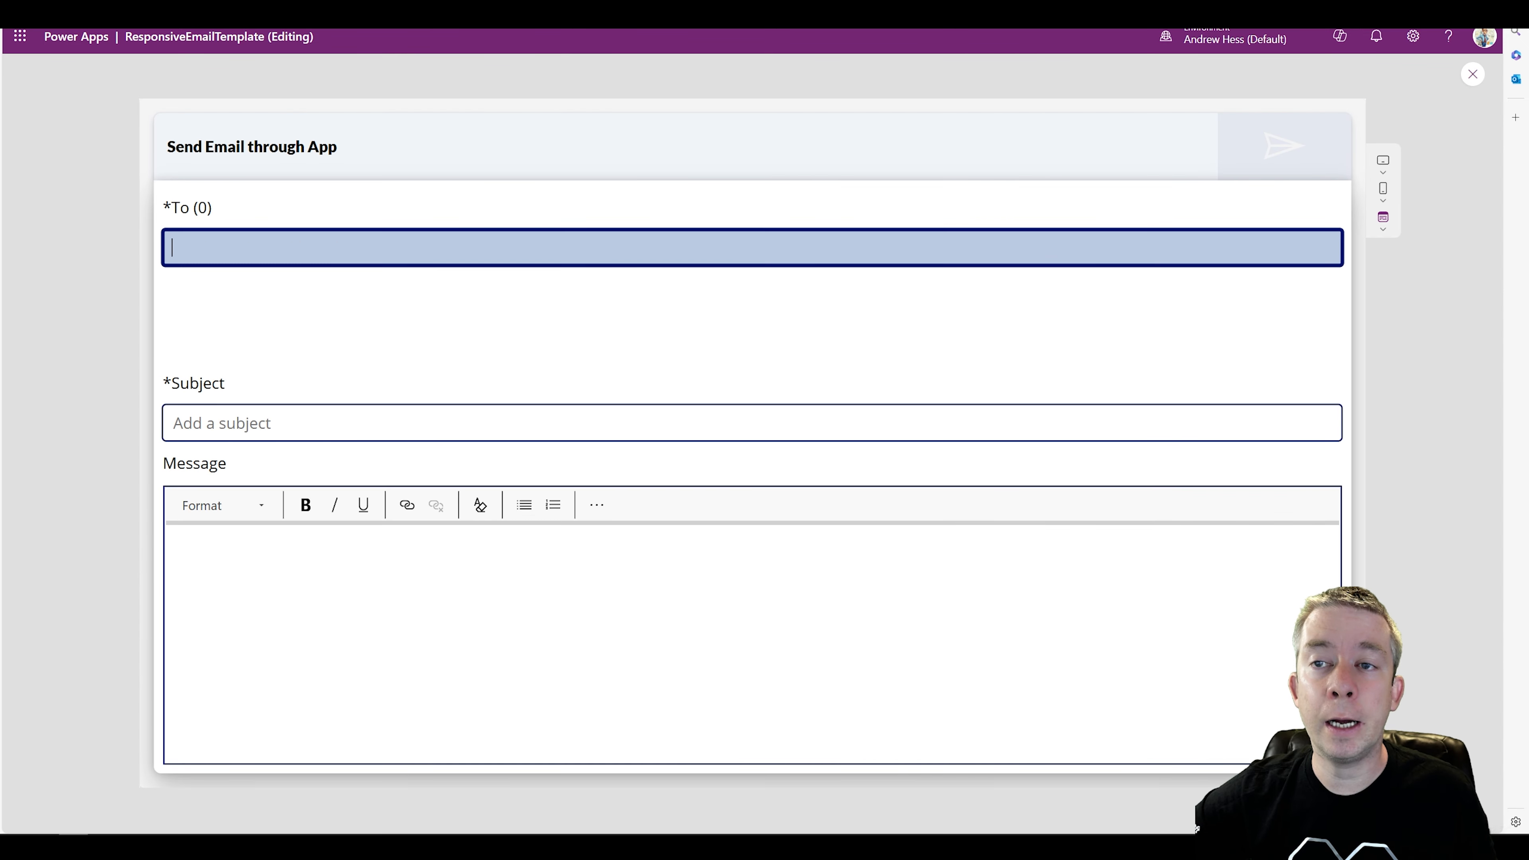
{"action": "type", "text": "bat"}
{"action": "left_click", "coordinate": [260, 288]}
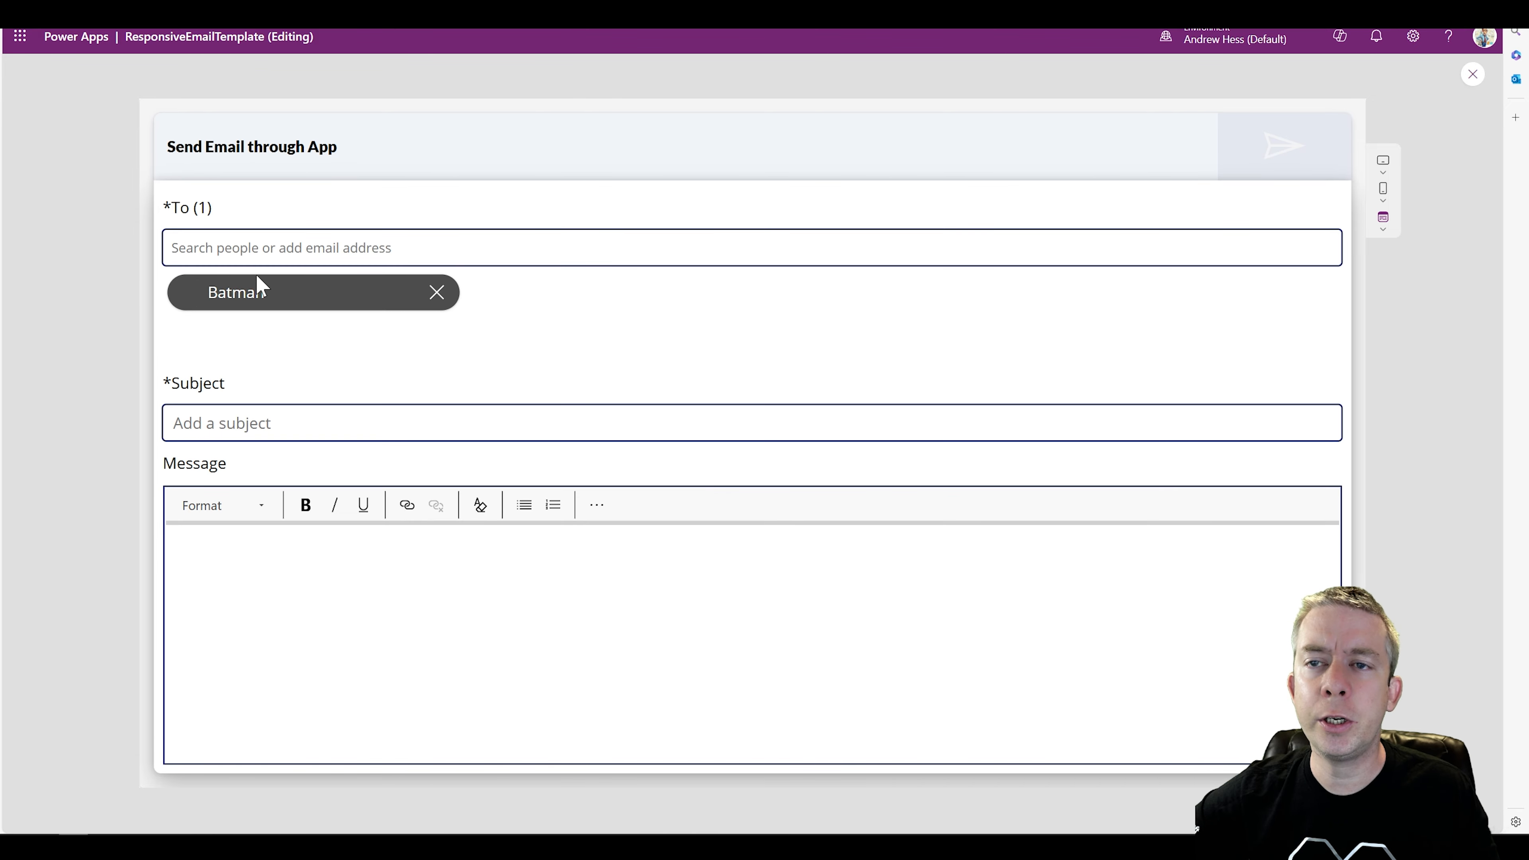
{"action": "left_click", "coordinate": [1473, 74]}
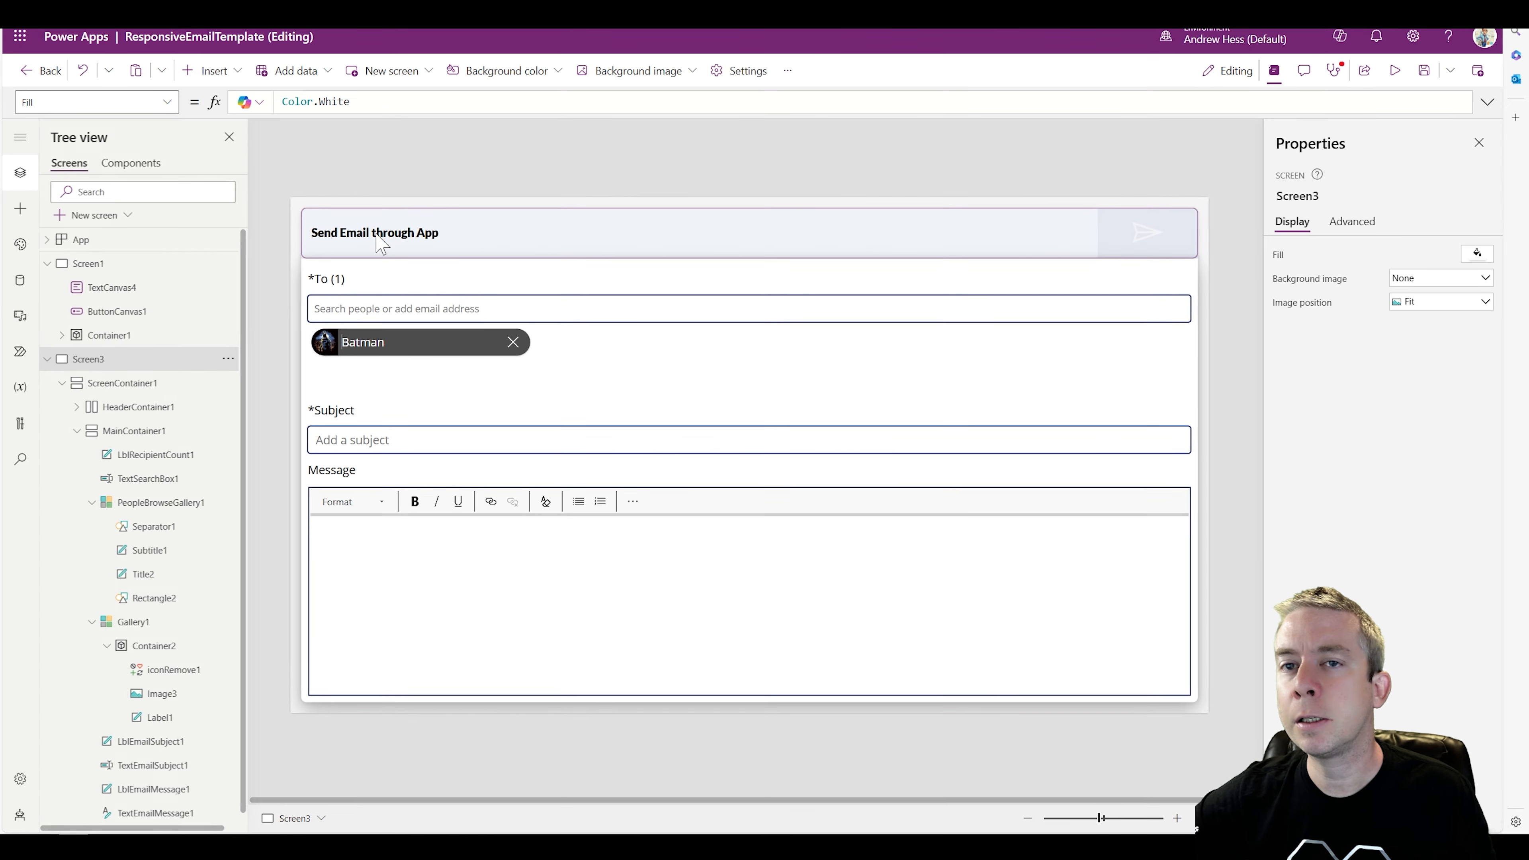
{"action": "left_click", "coordinate": [20, 387]}
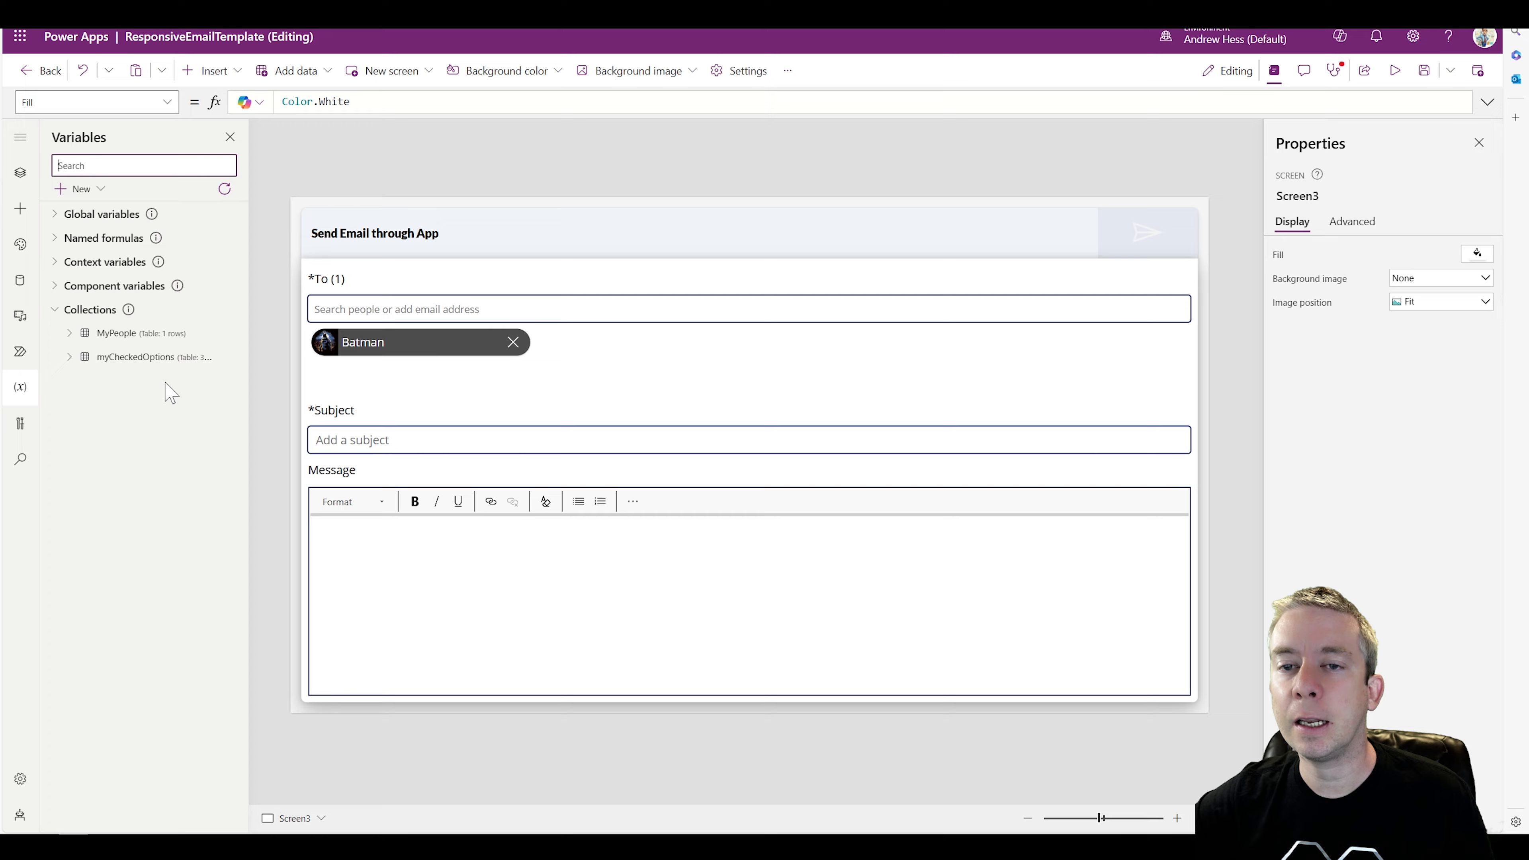
Step: Examine the MyPeople collection's table, widening the Mail column to read the full address beside the DisplayName and Id fields
{"action": "left_click", "coordinate": [224, 357]}
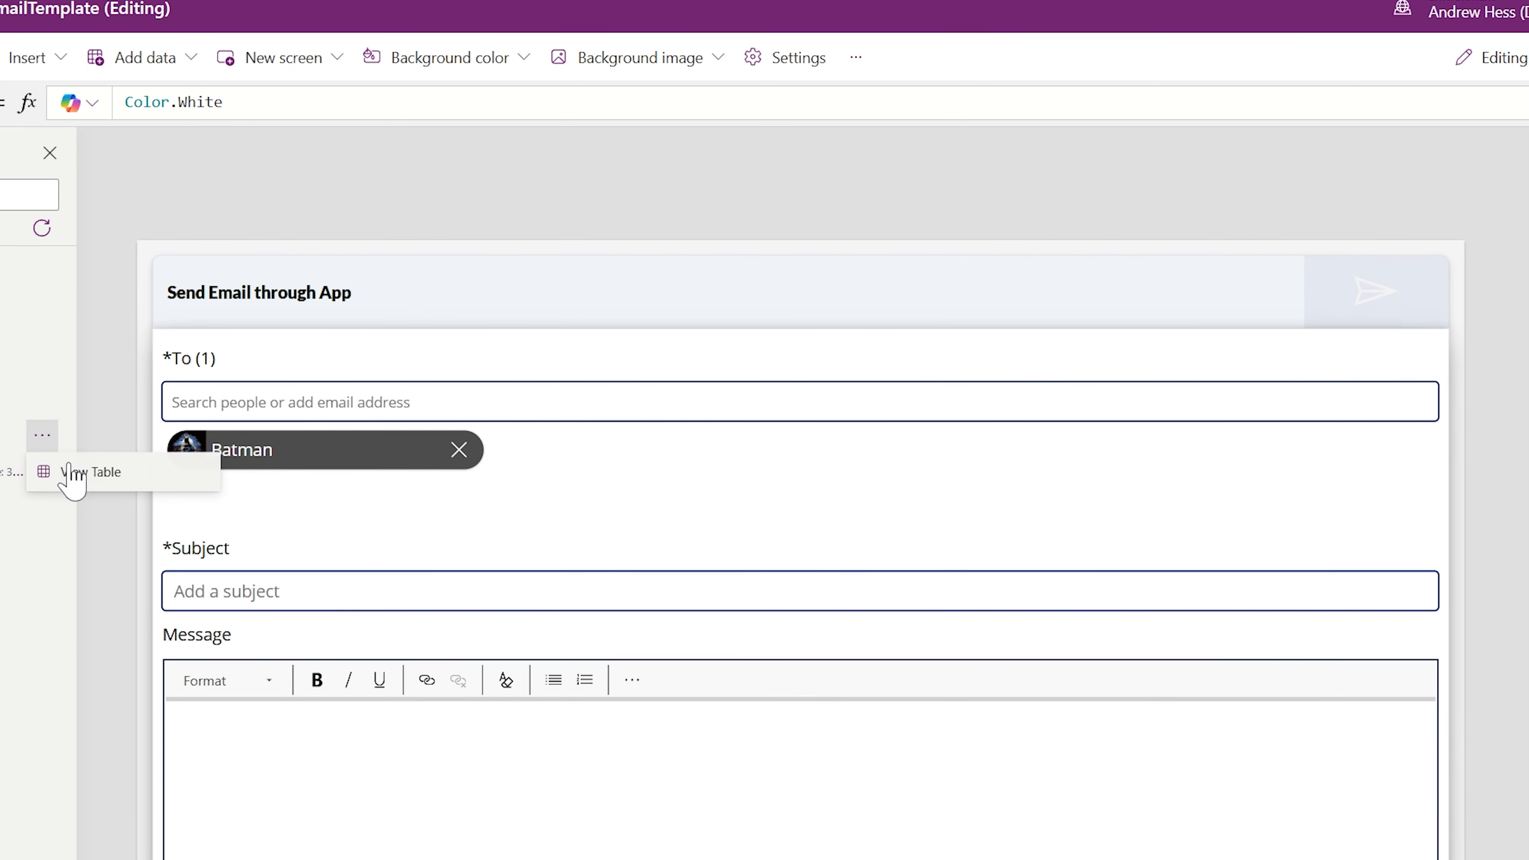
{"action": "left_click", "coordinate": [68, 471]}
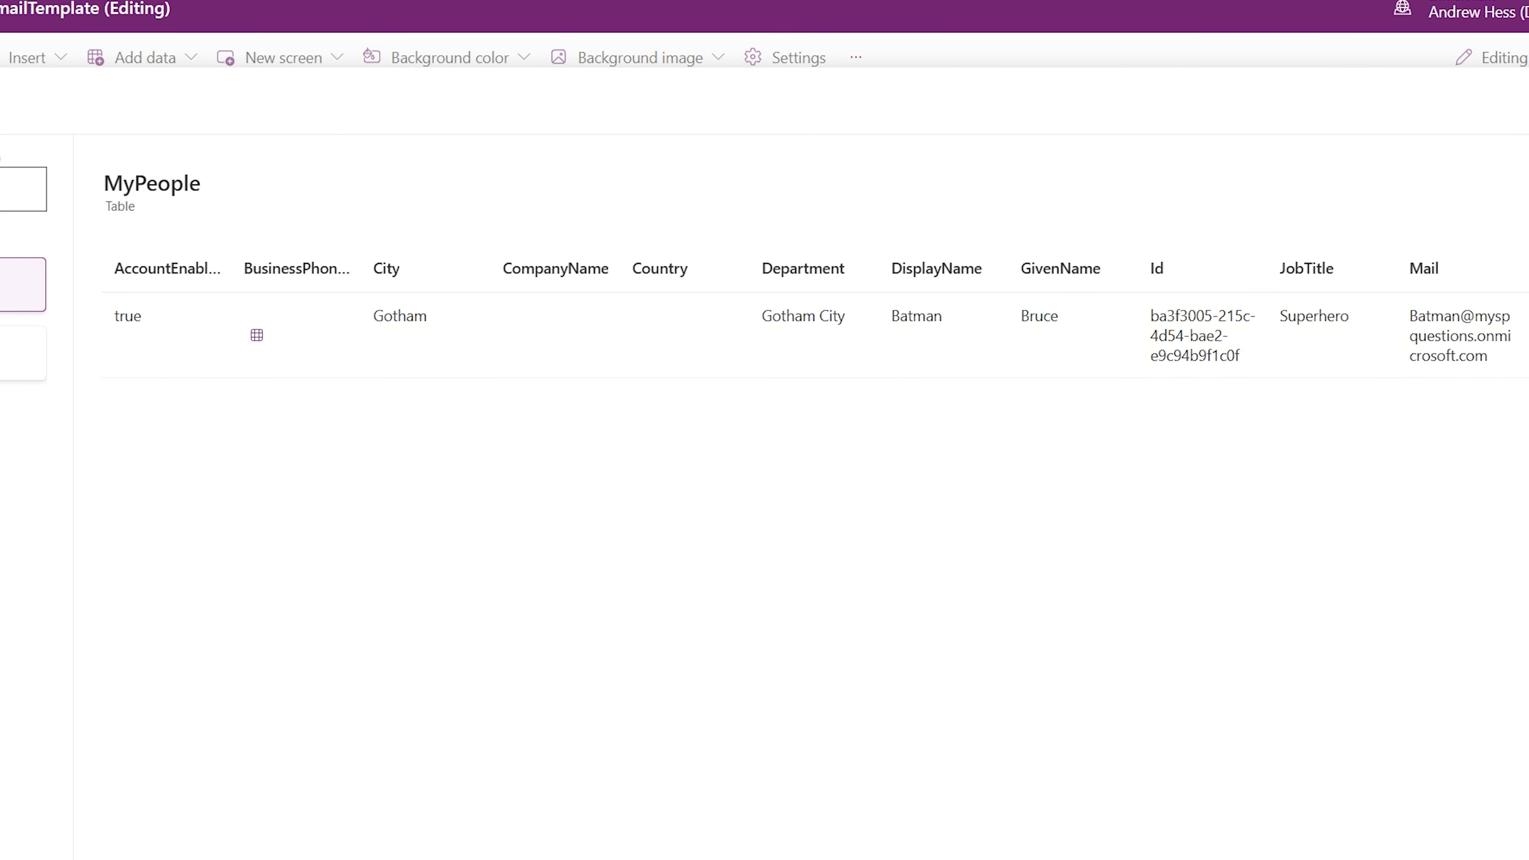
{"action": "scroll", "coordinate": [727, 407], "scroll_direction": "right", "scroll_amount": 10}
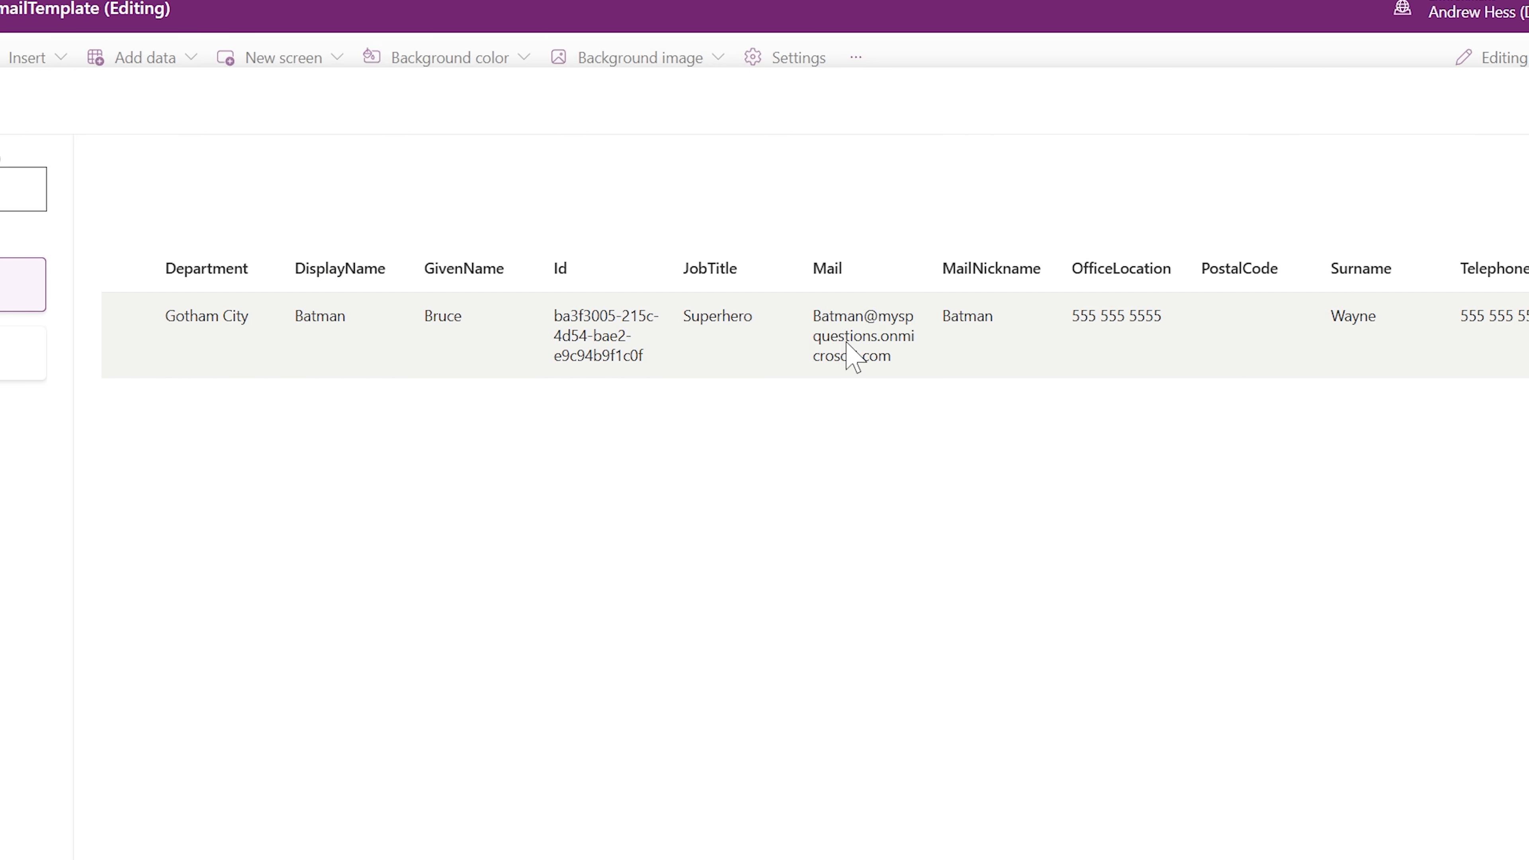
{"action": "left_click_drag", "start_coordinate": [924, 283], "coordinate": [999, 282]}
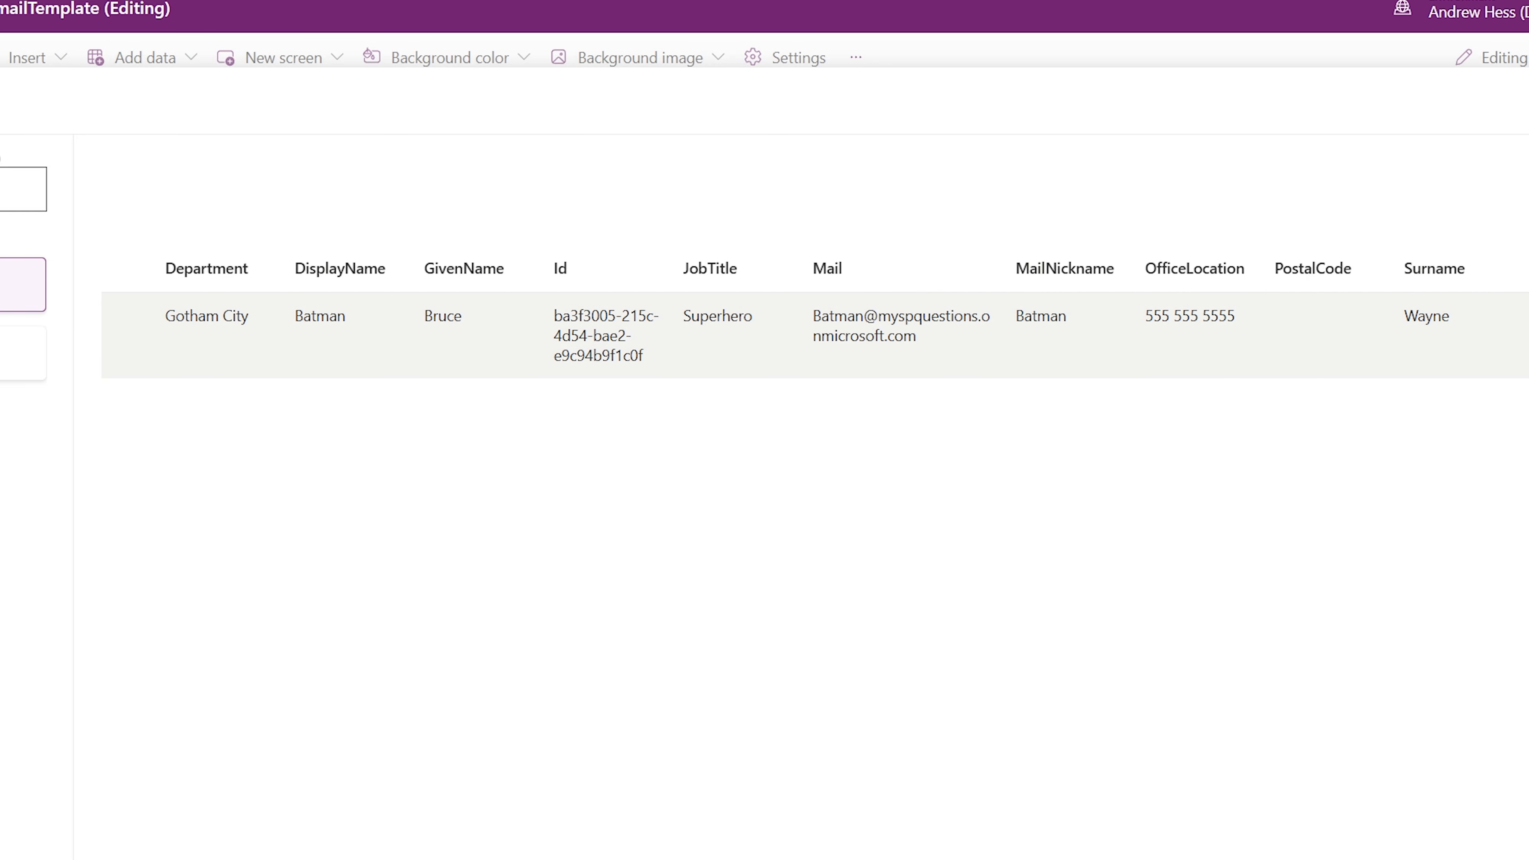
{"action": "scroll", "coordinate": [815, 319], "scroll_direction": "left", "scroll_amount": 4}
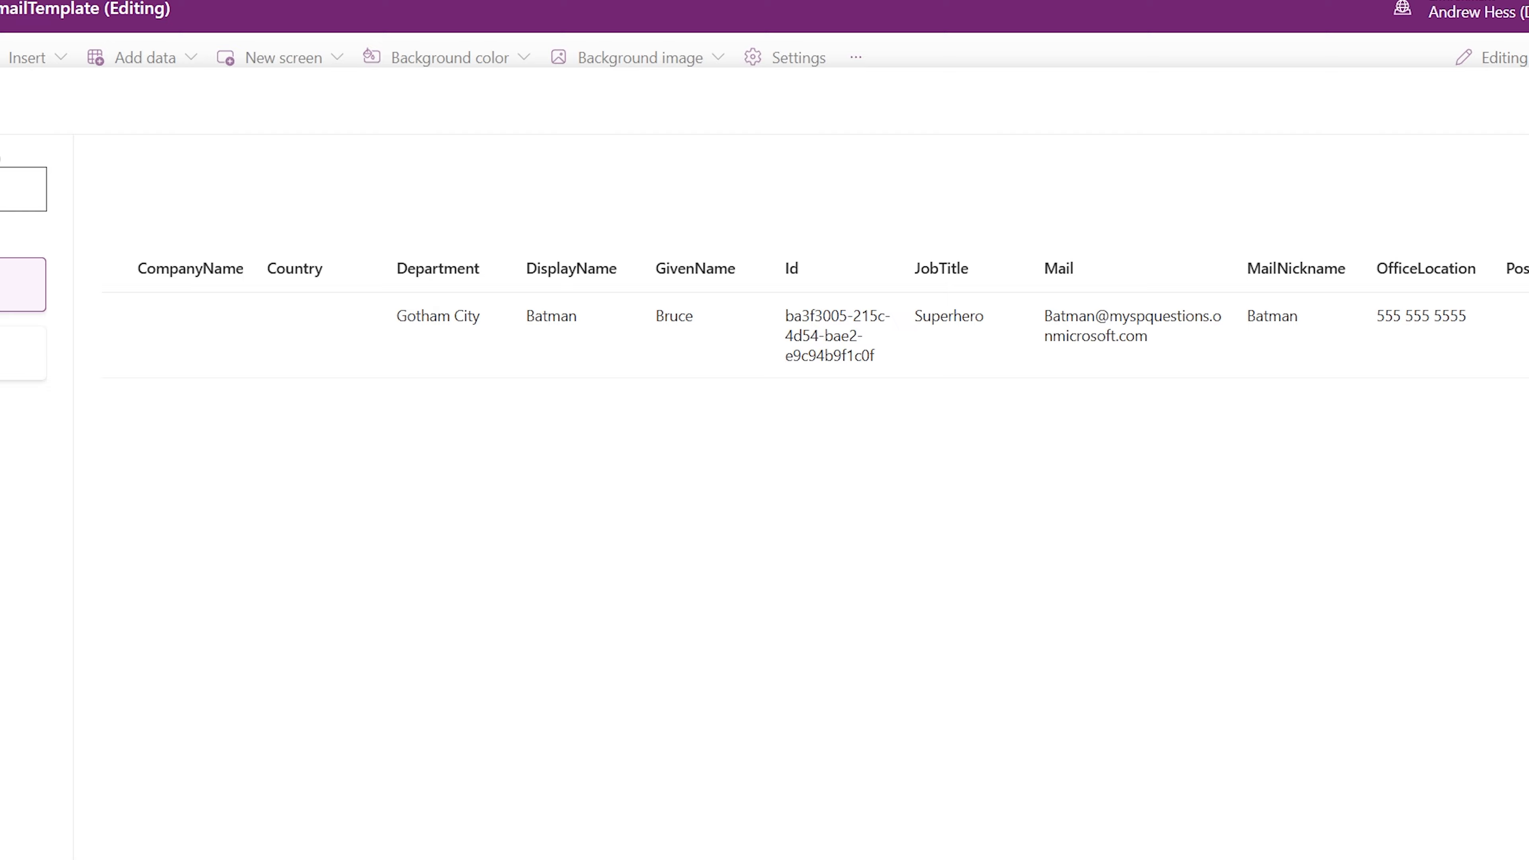
{"action": "key", "text": "Escape"}
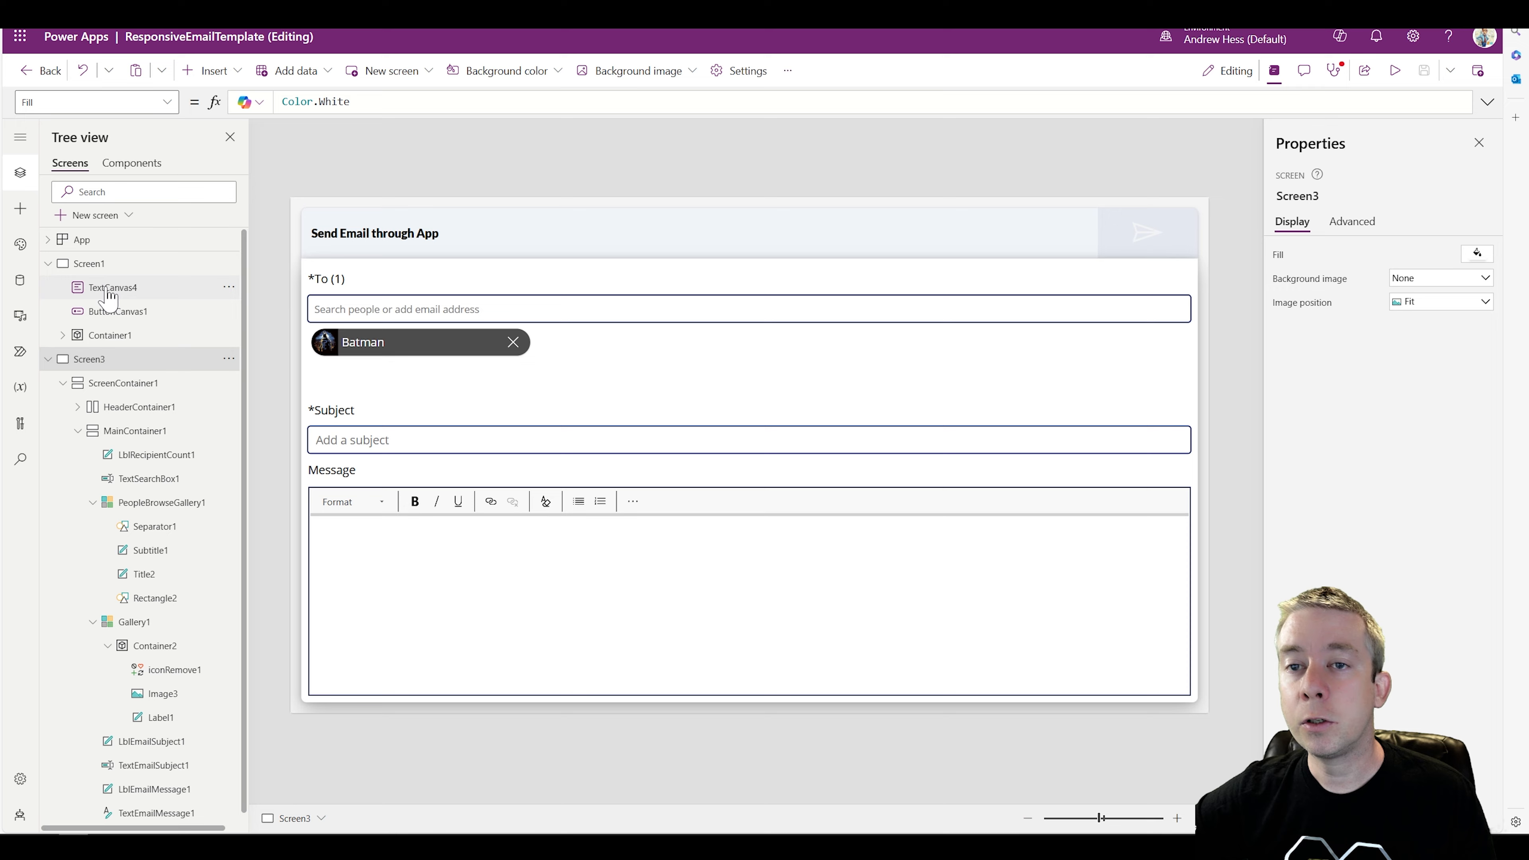
Step: In the New Email button's OnSelect on Screen1, start a record with a DisplayName field as the Collect call's item
{"action": "left_click", "coordinate": [96, 263]}
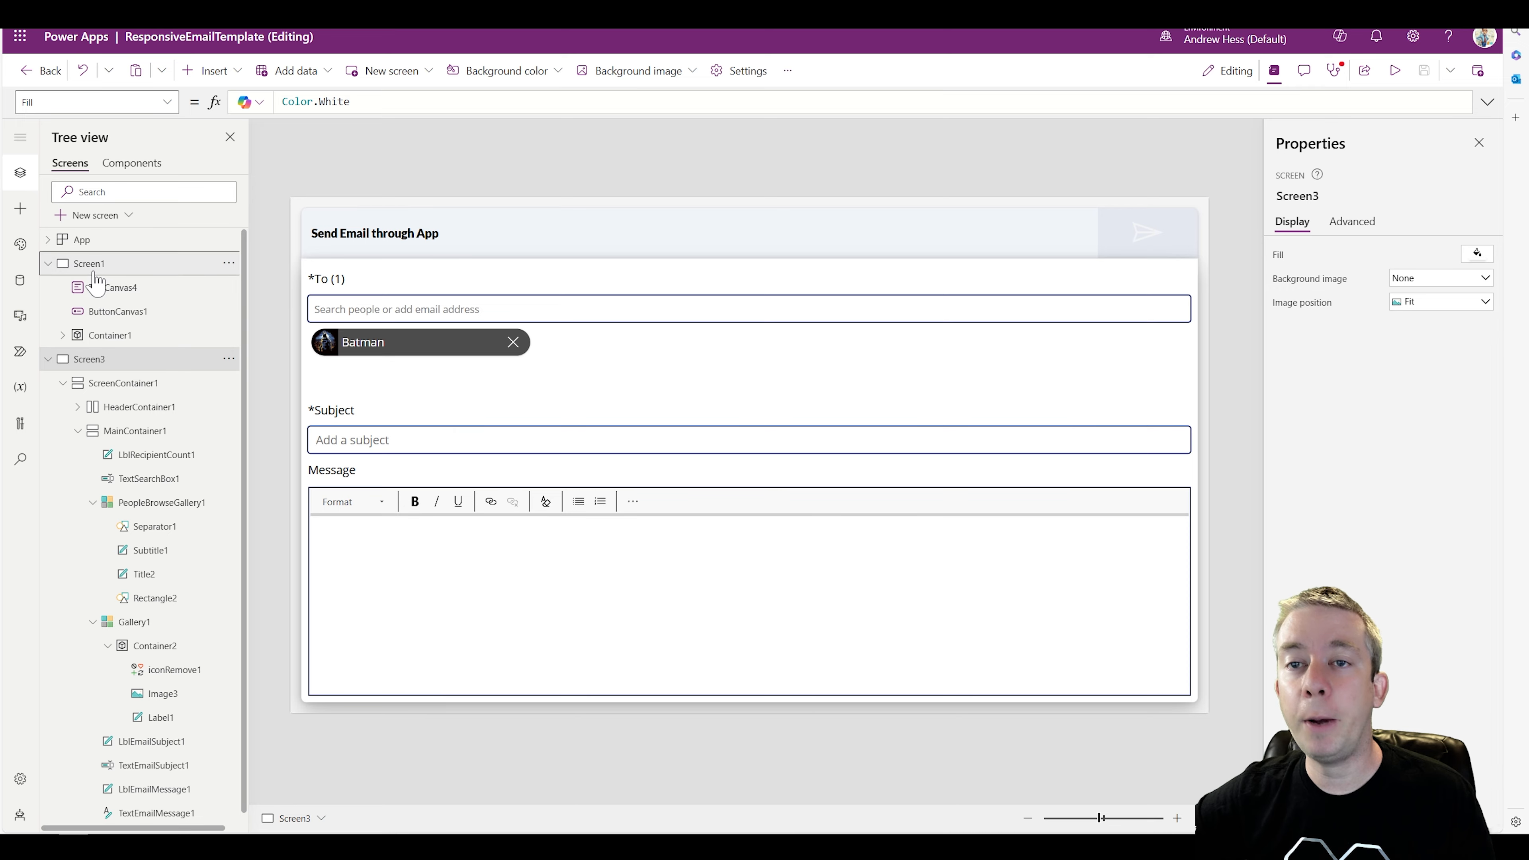
{"action": "left_click", "coordinate": [987, 216]}
{"action": "left_click", "coordinate": [1006, 238]}
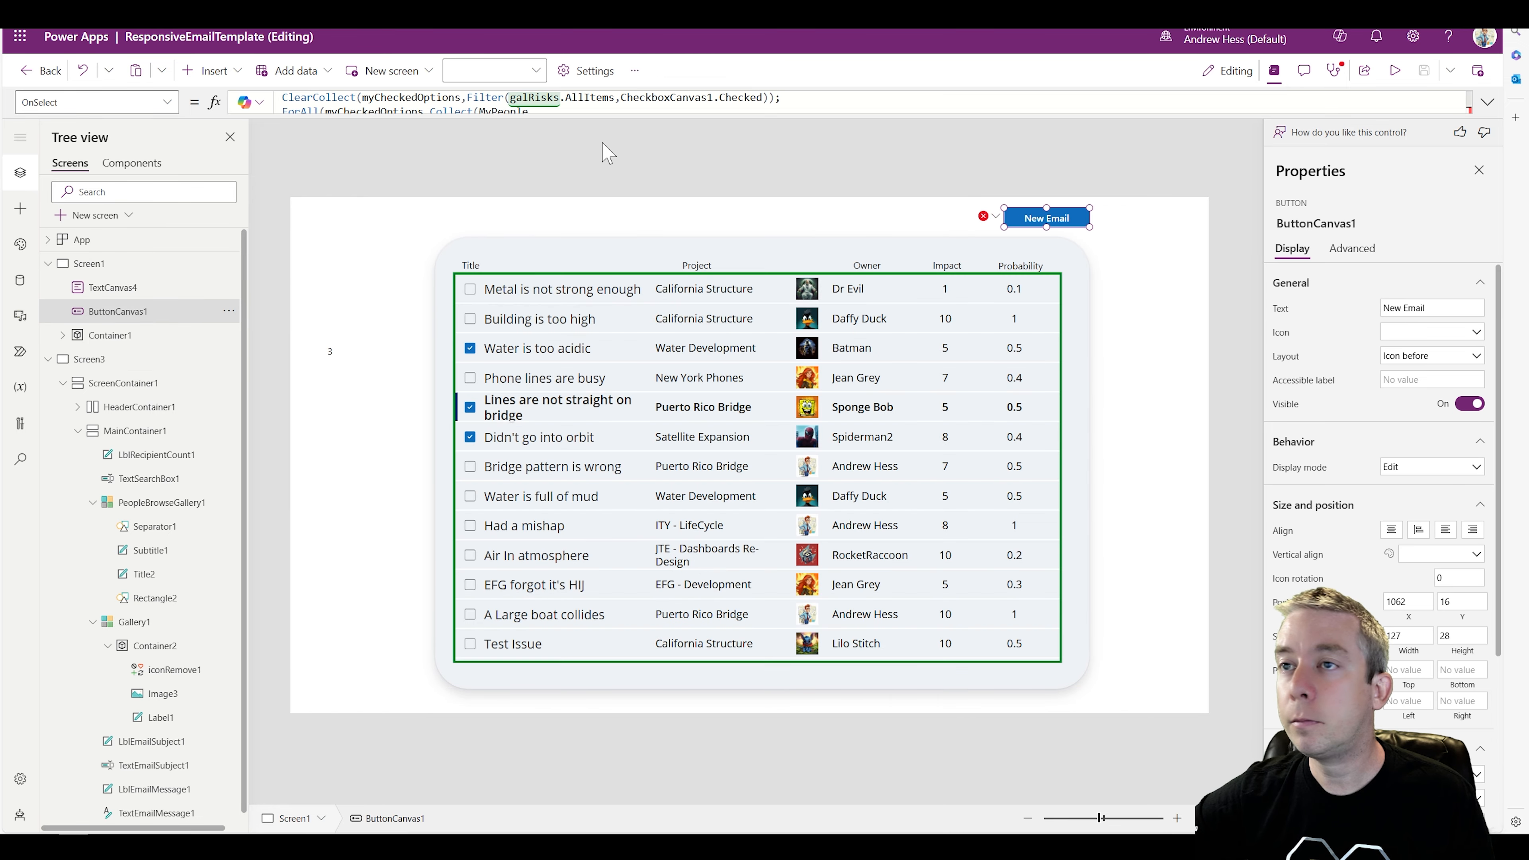
{"action": "left_click", "coordinate": [1487, 102]}
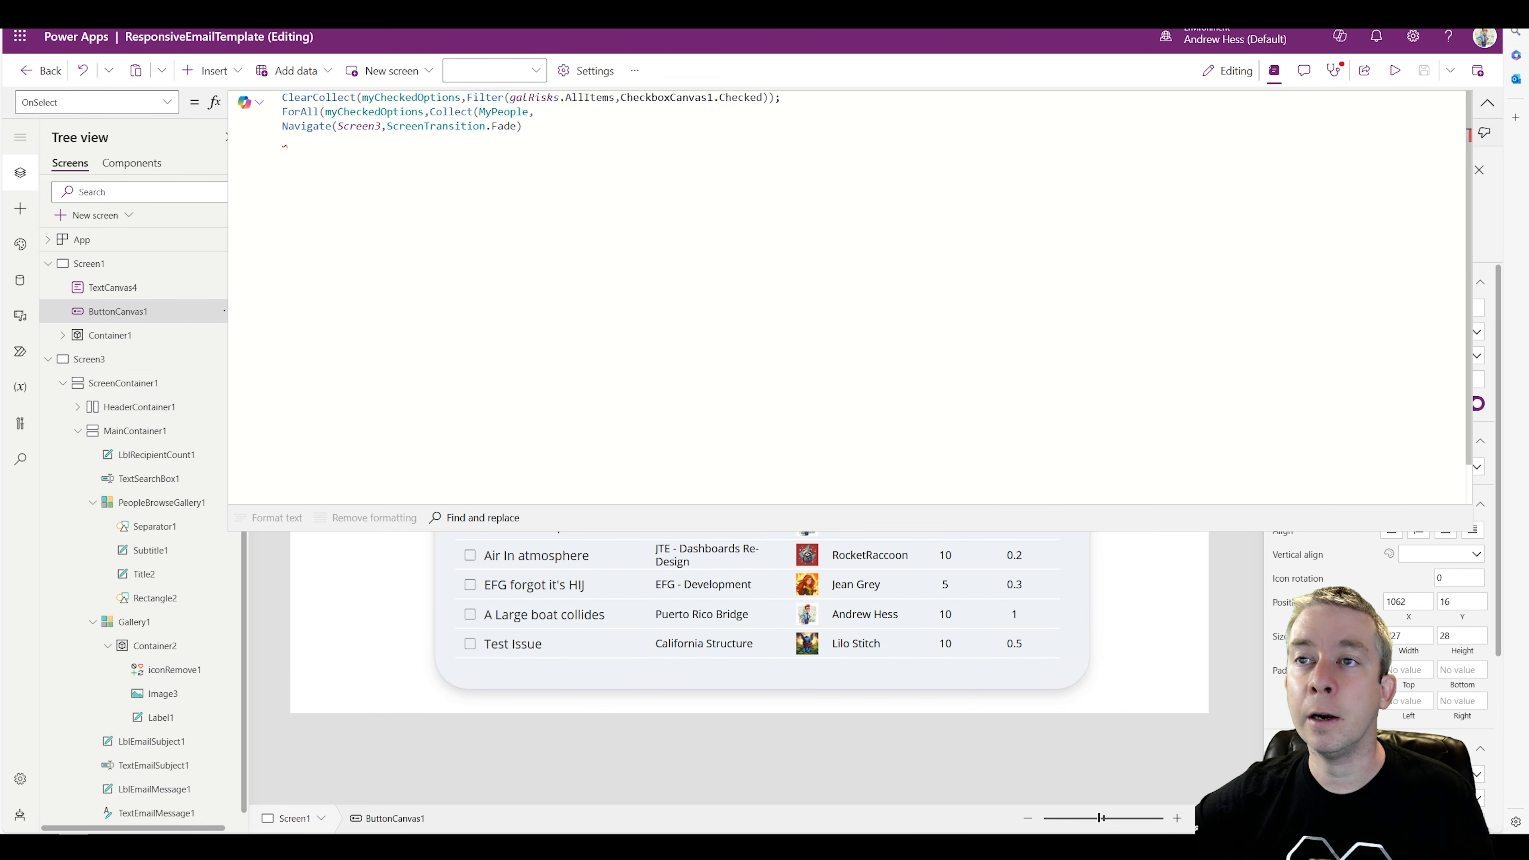
{"action": "left_click", "coordinate": [534, 111]}
{"action": "type", "text": "{Display"}
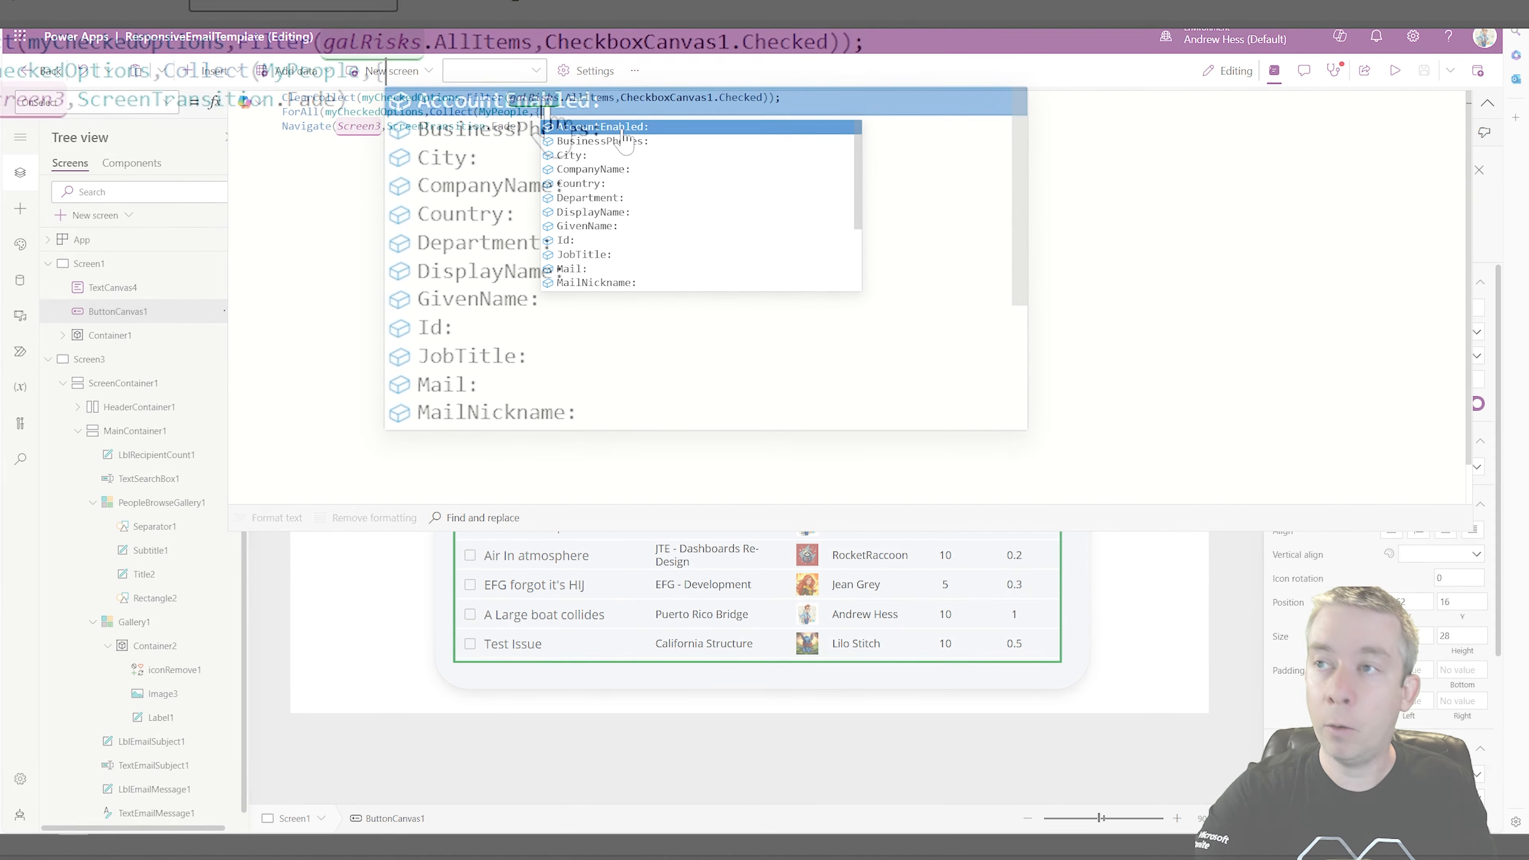
{"action": "type", "text": "Name"}
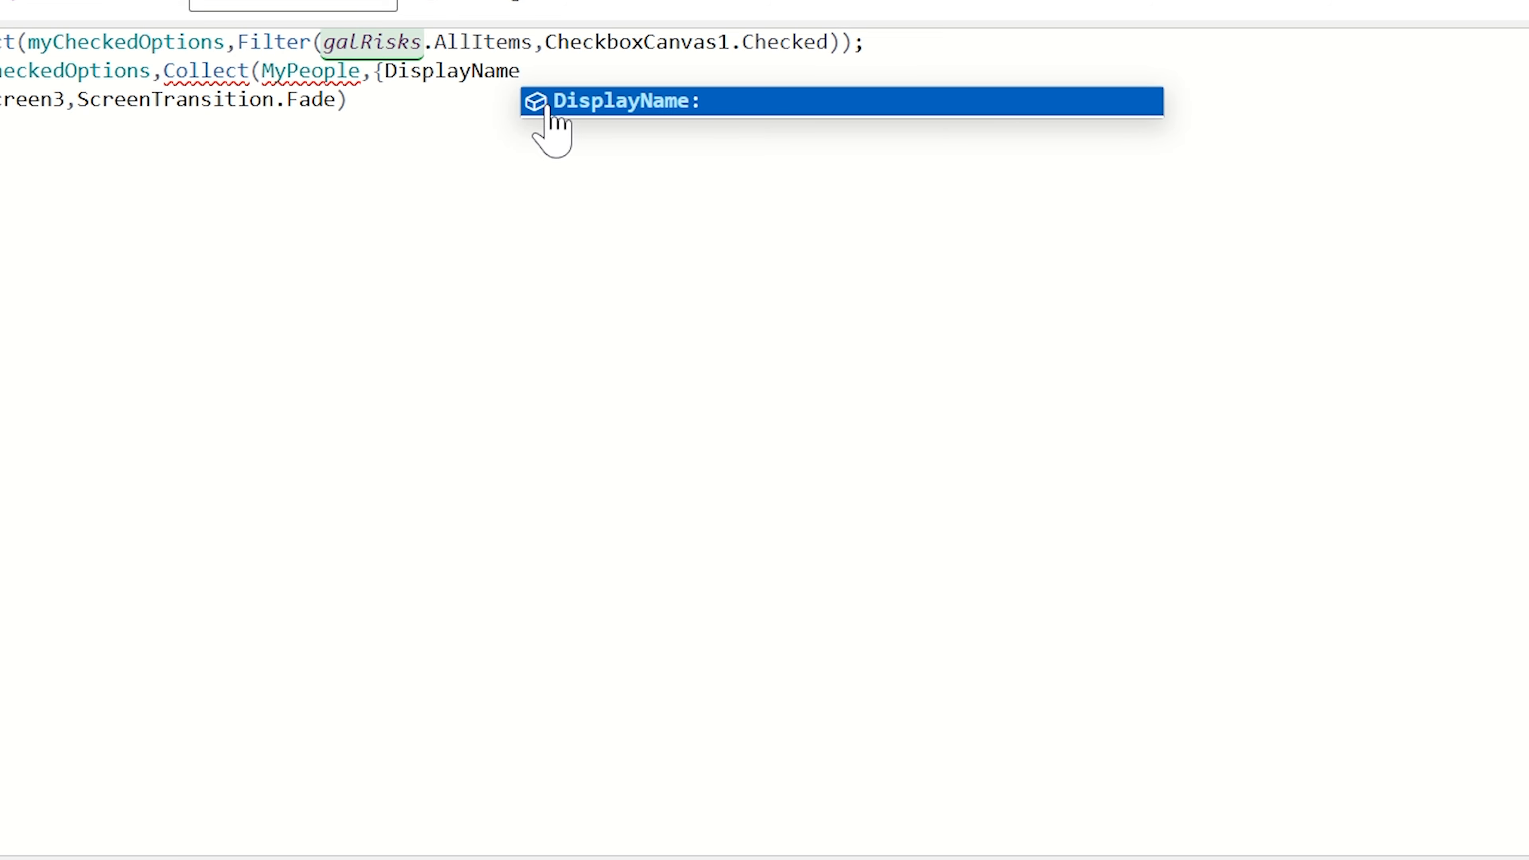
{"action": "type", "text": ":"}
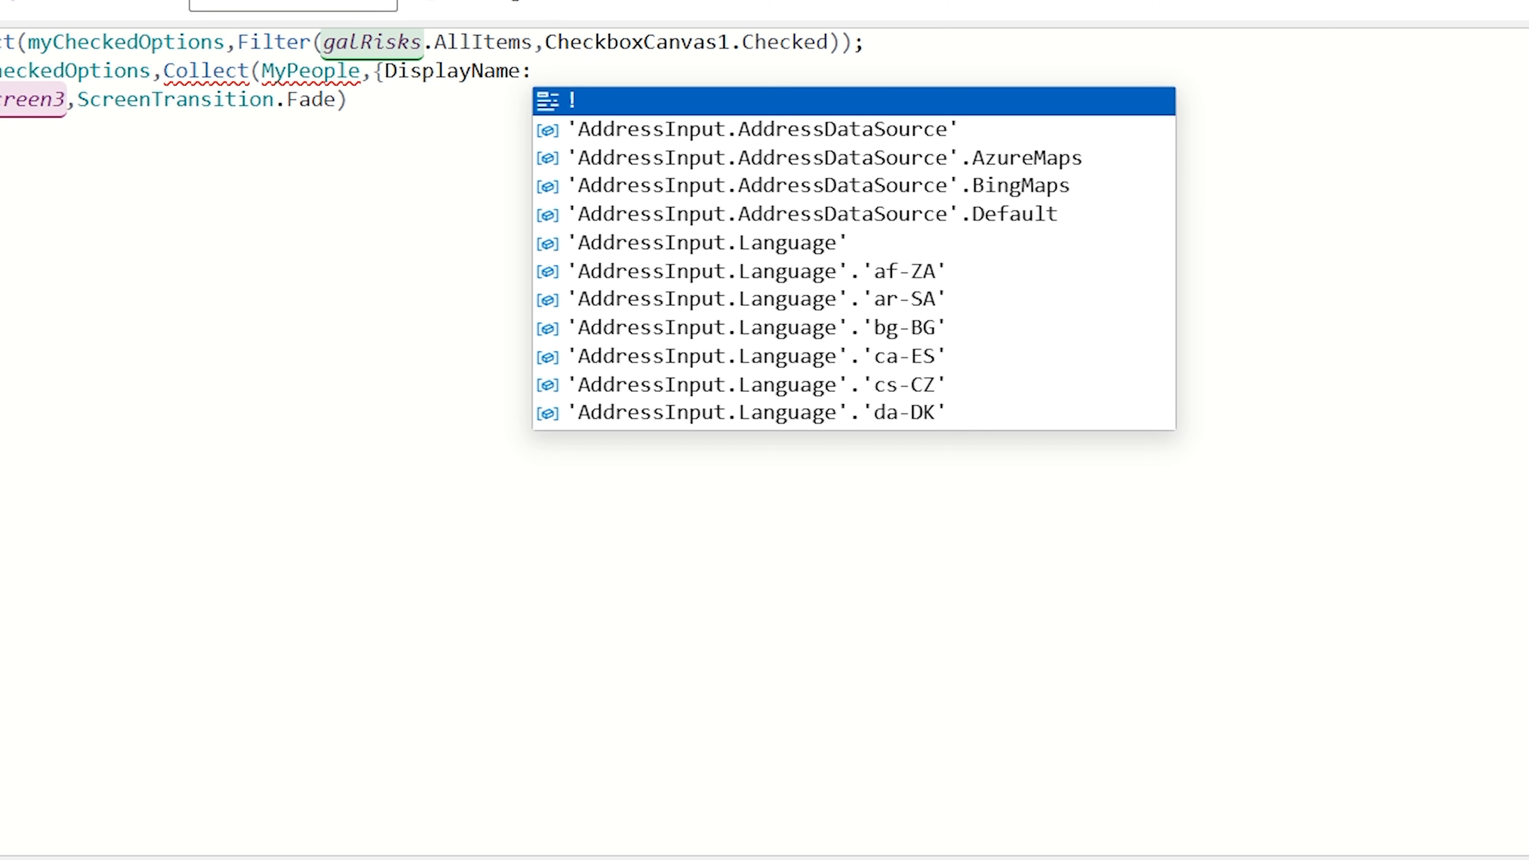
{"action": "type", "text": "Owner."}
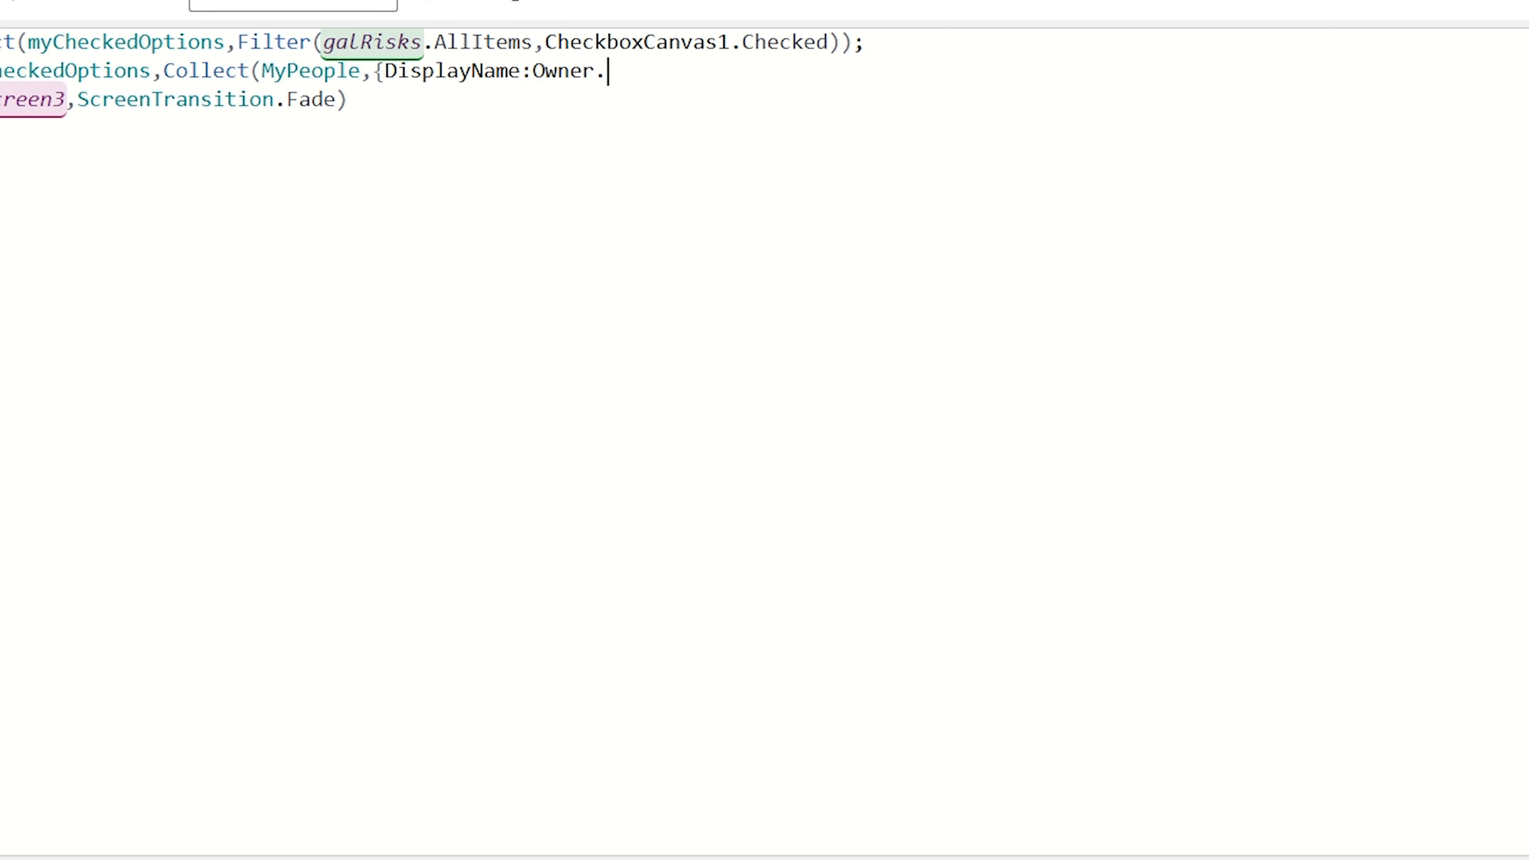
{"action": "key", "text": "BackSpace"}
{"action": "key", "text": "BackSpace"}
{"action": "key", "text": "BackSpace"}
{"action": "key", "text": "BackSpace"}
{"action": "key", "text": "BackSpace"}
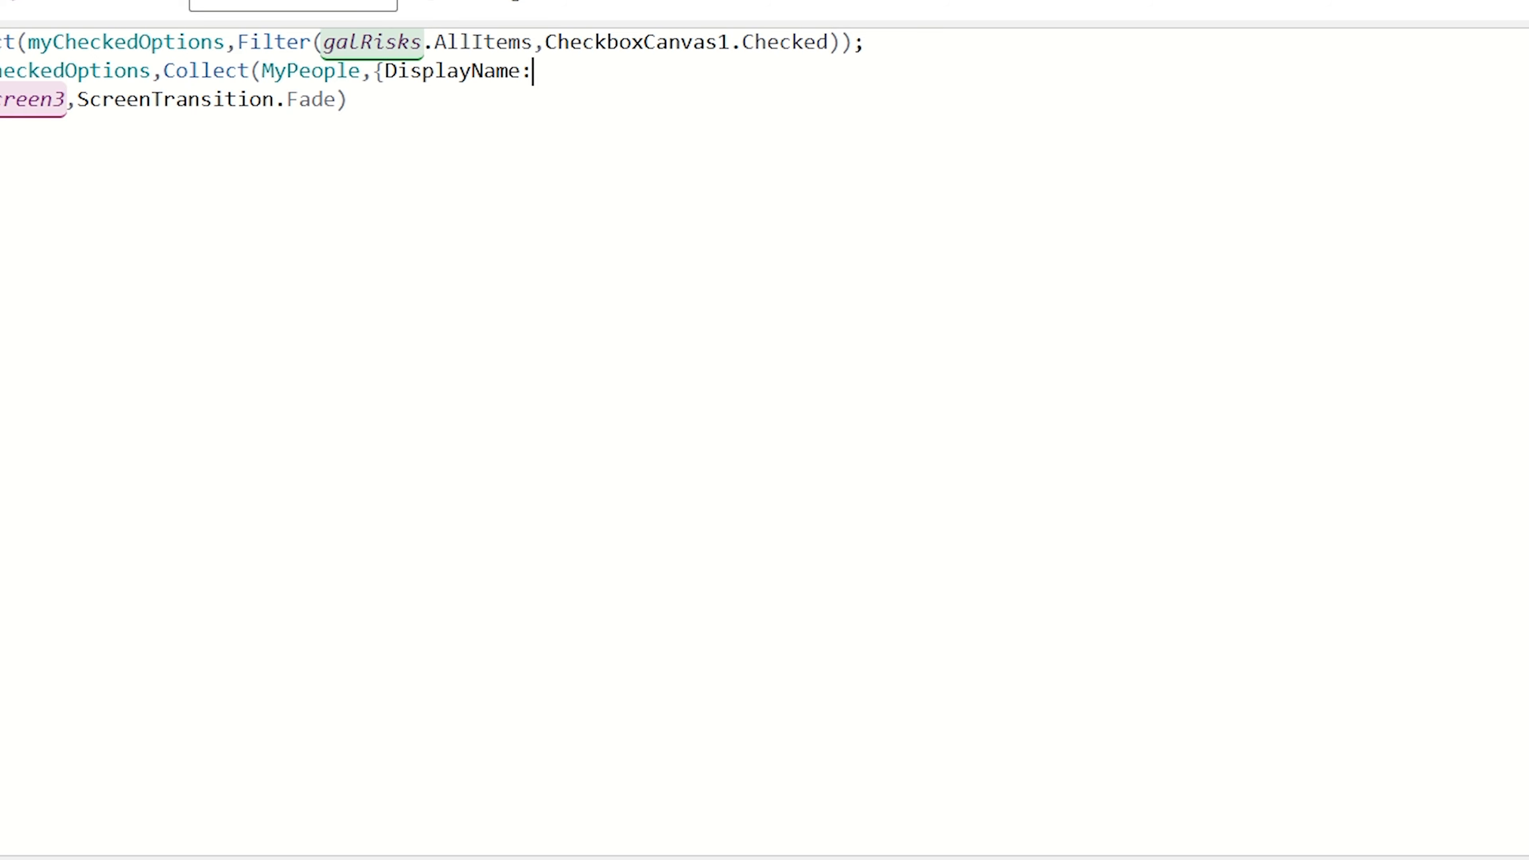
Step: Set the record's DisplayName to Owner.DisplayName and close the record, Collect and ForAll, ending the line with a semicolon
{"action": "type", "text": "Owner.D"}
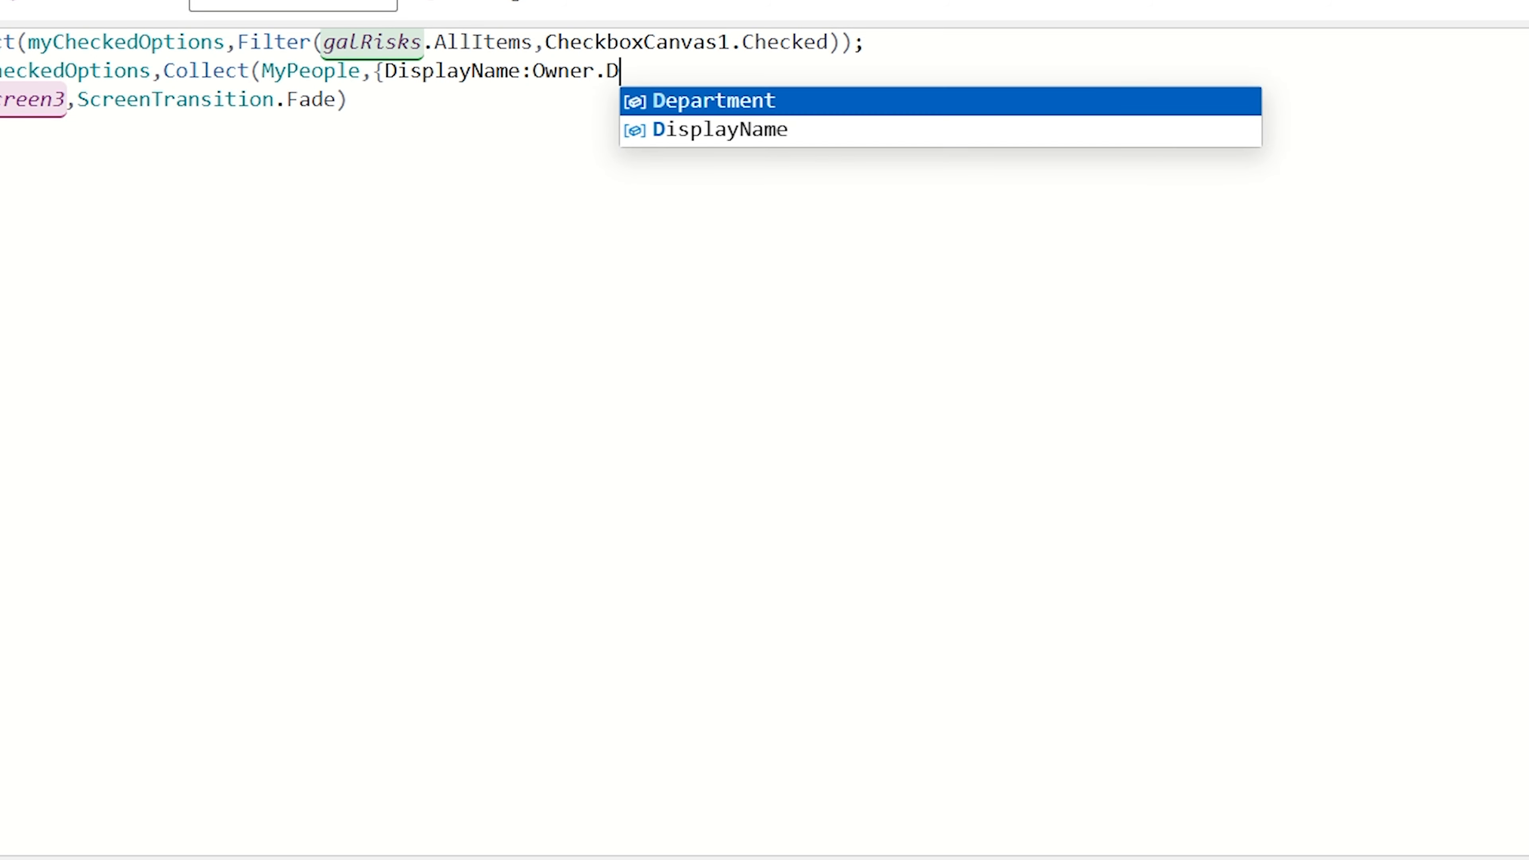
{"action": "type", "text": "isplayName}"}
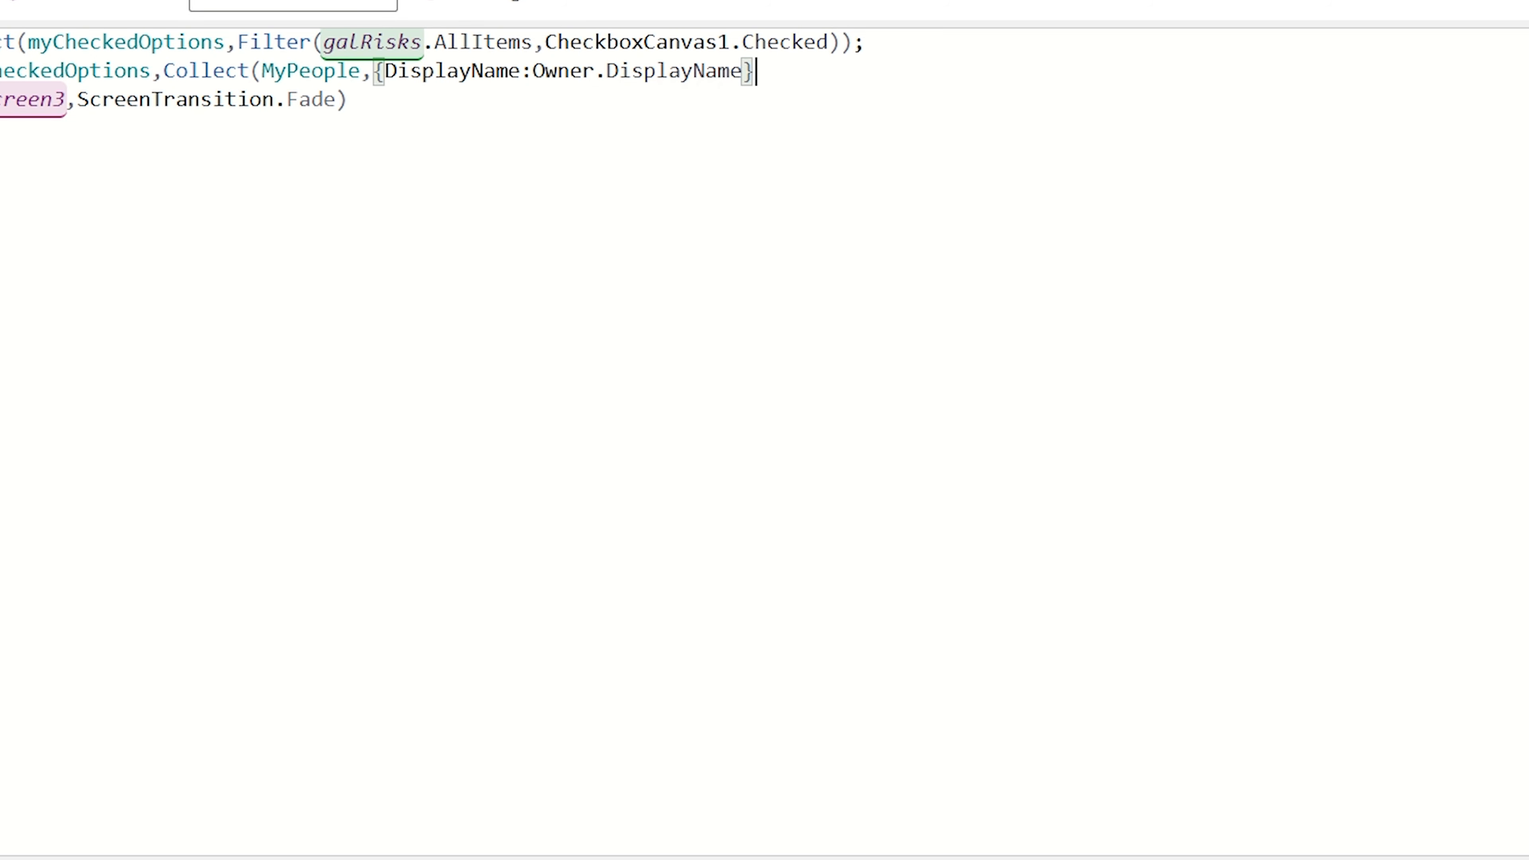
{"action": "type", "text": ")"}
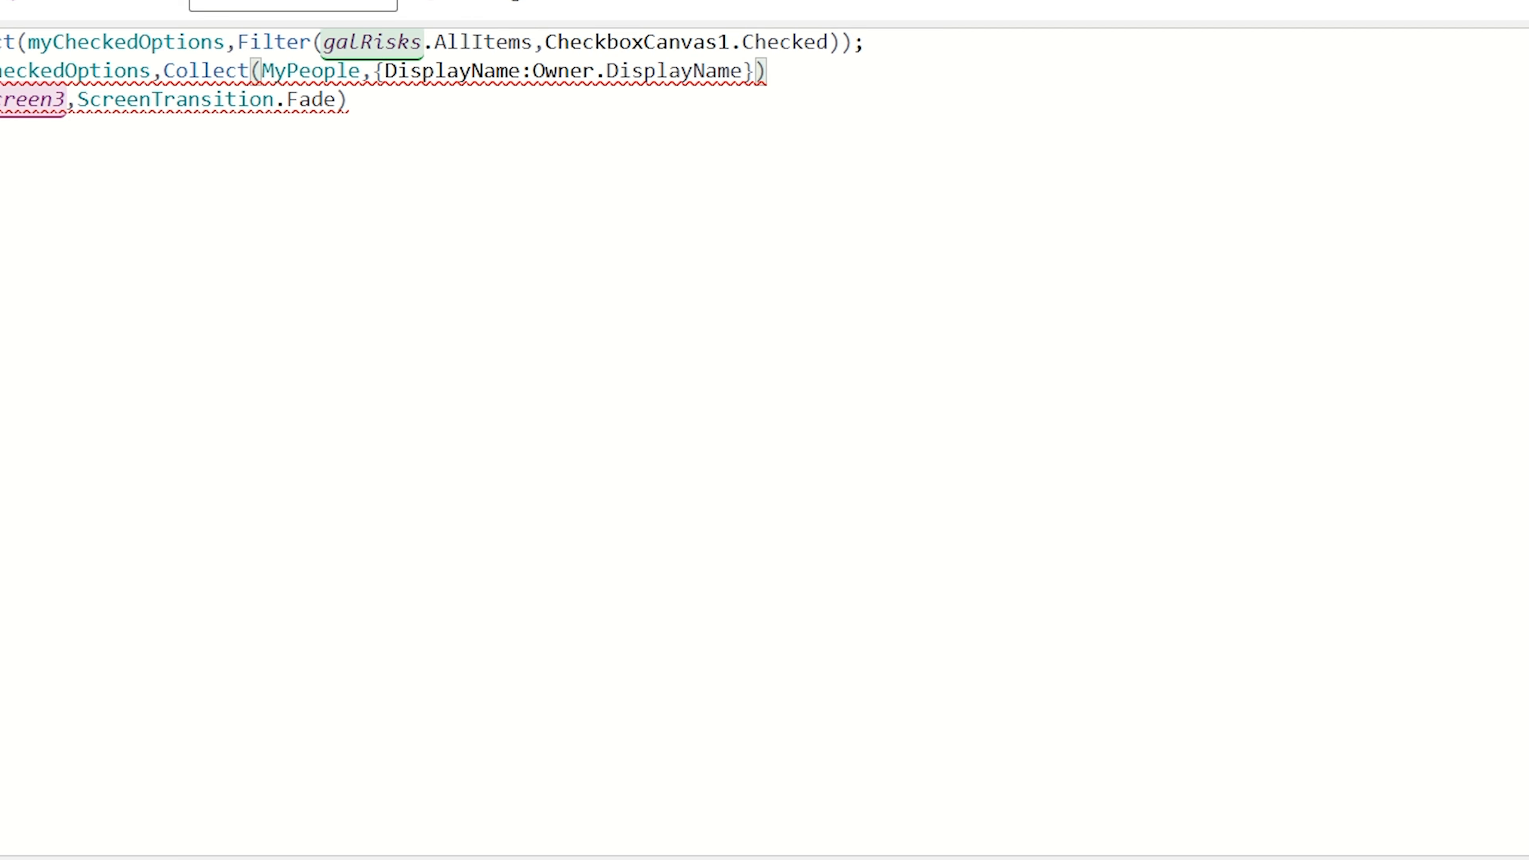
{"action": "type", "text": ")"}
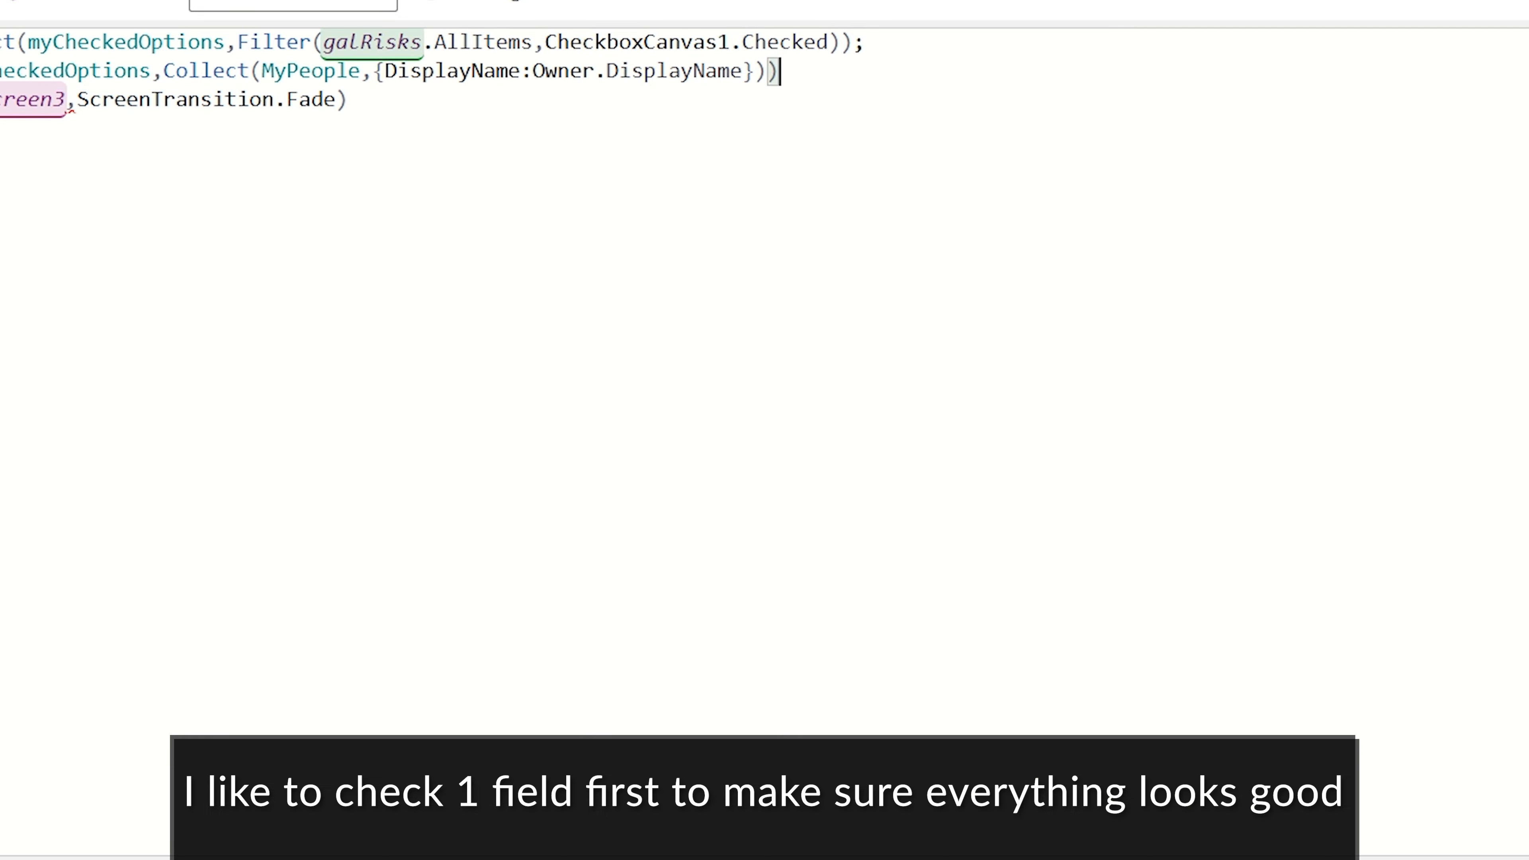
{"action": "type", "text": ";"}
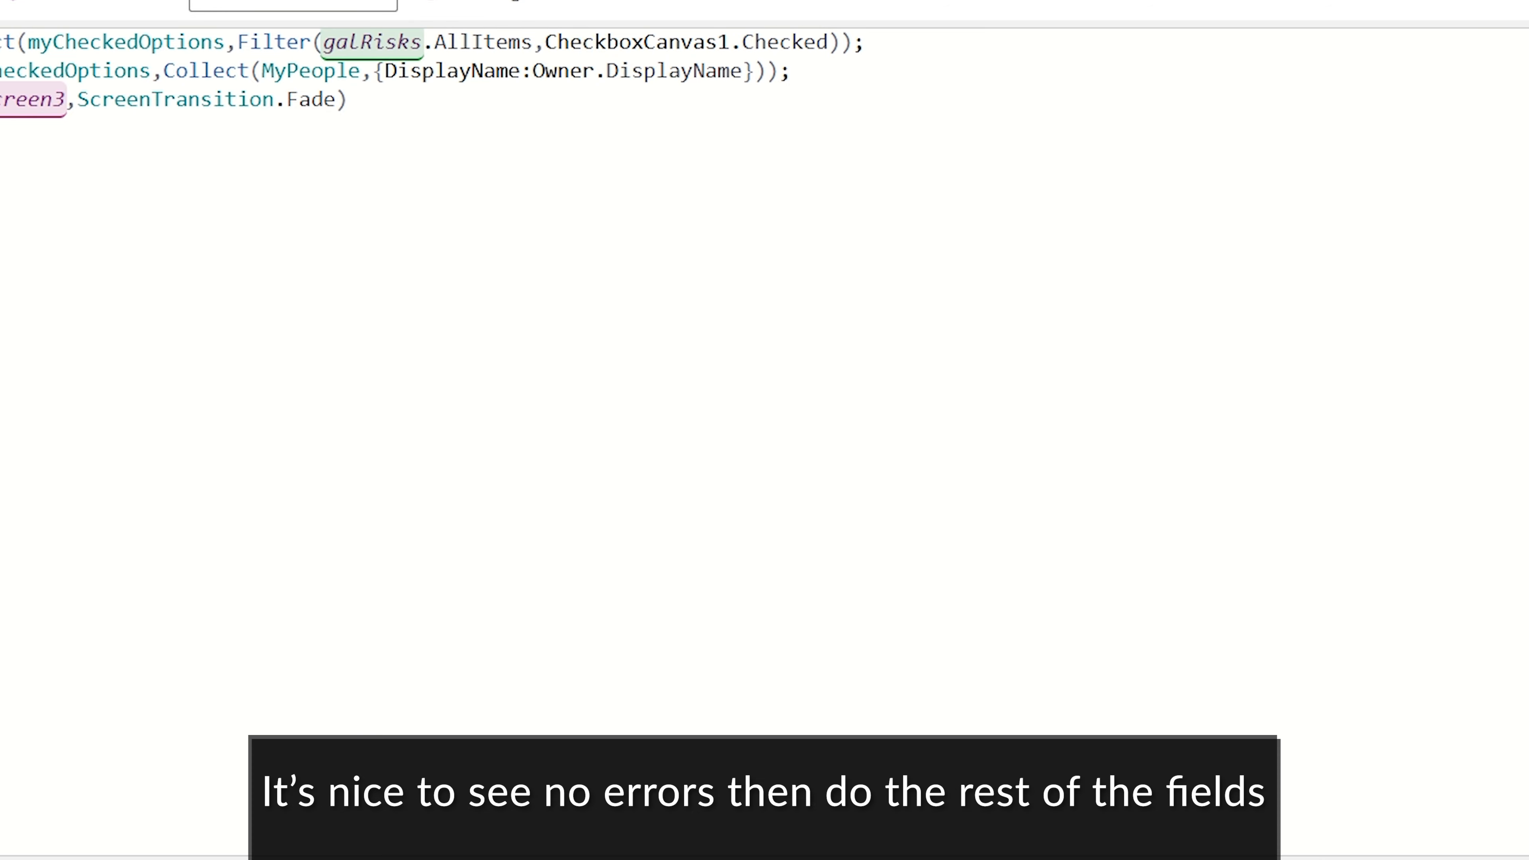
Step: Extend the collected record with the fields Mail and Id, both set to Owner.Email
{"action": "left_click", "coordinate": [743, 70]}
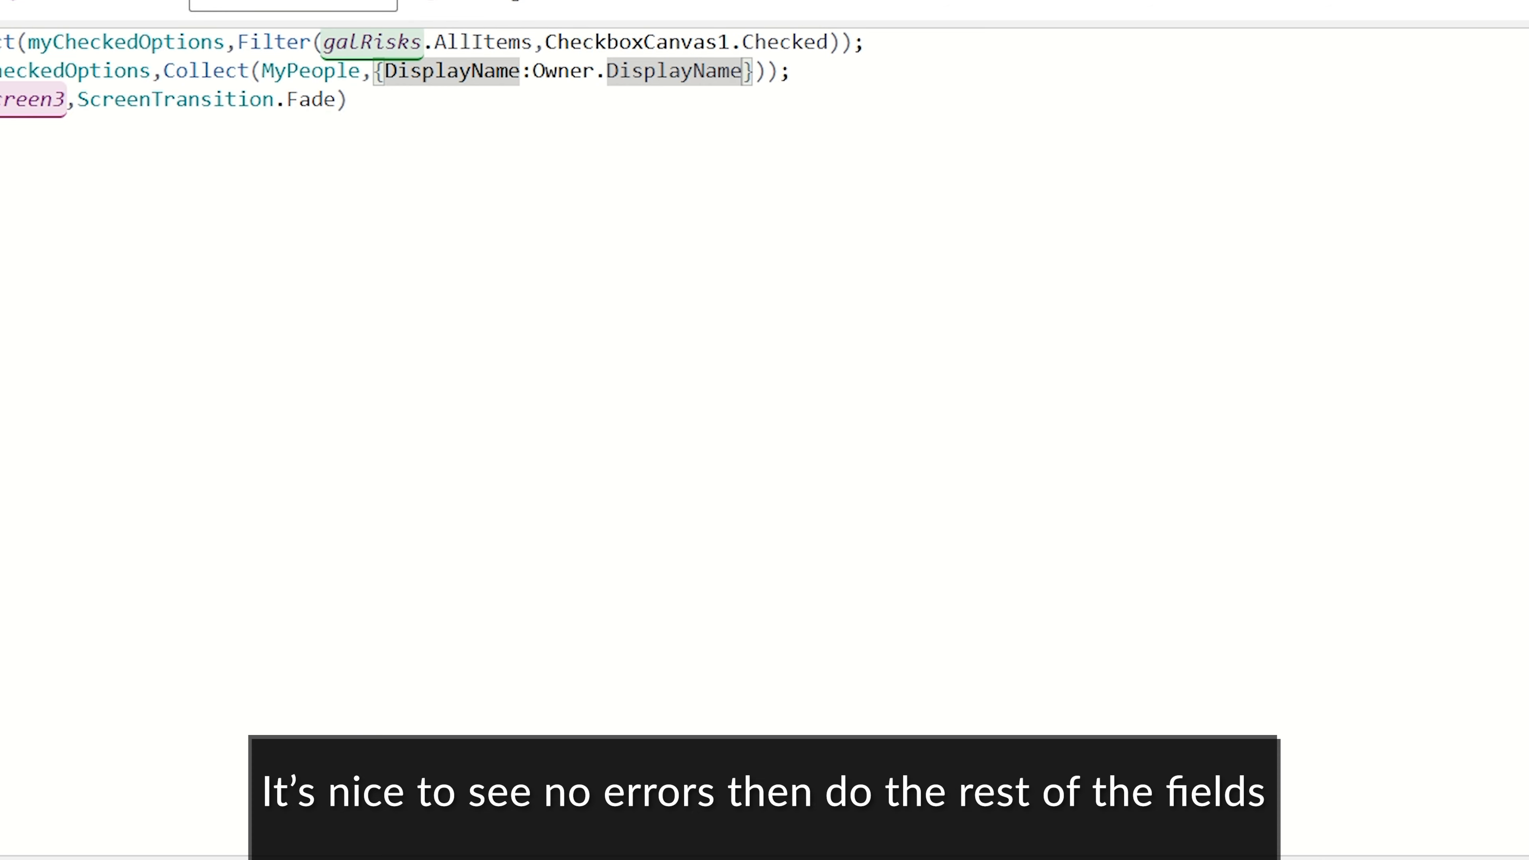
{"action": "type", "text": ",M"}
{"action": "key", "text": "BackSpace"}
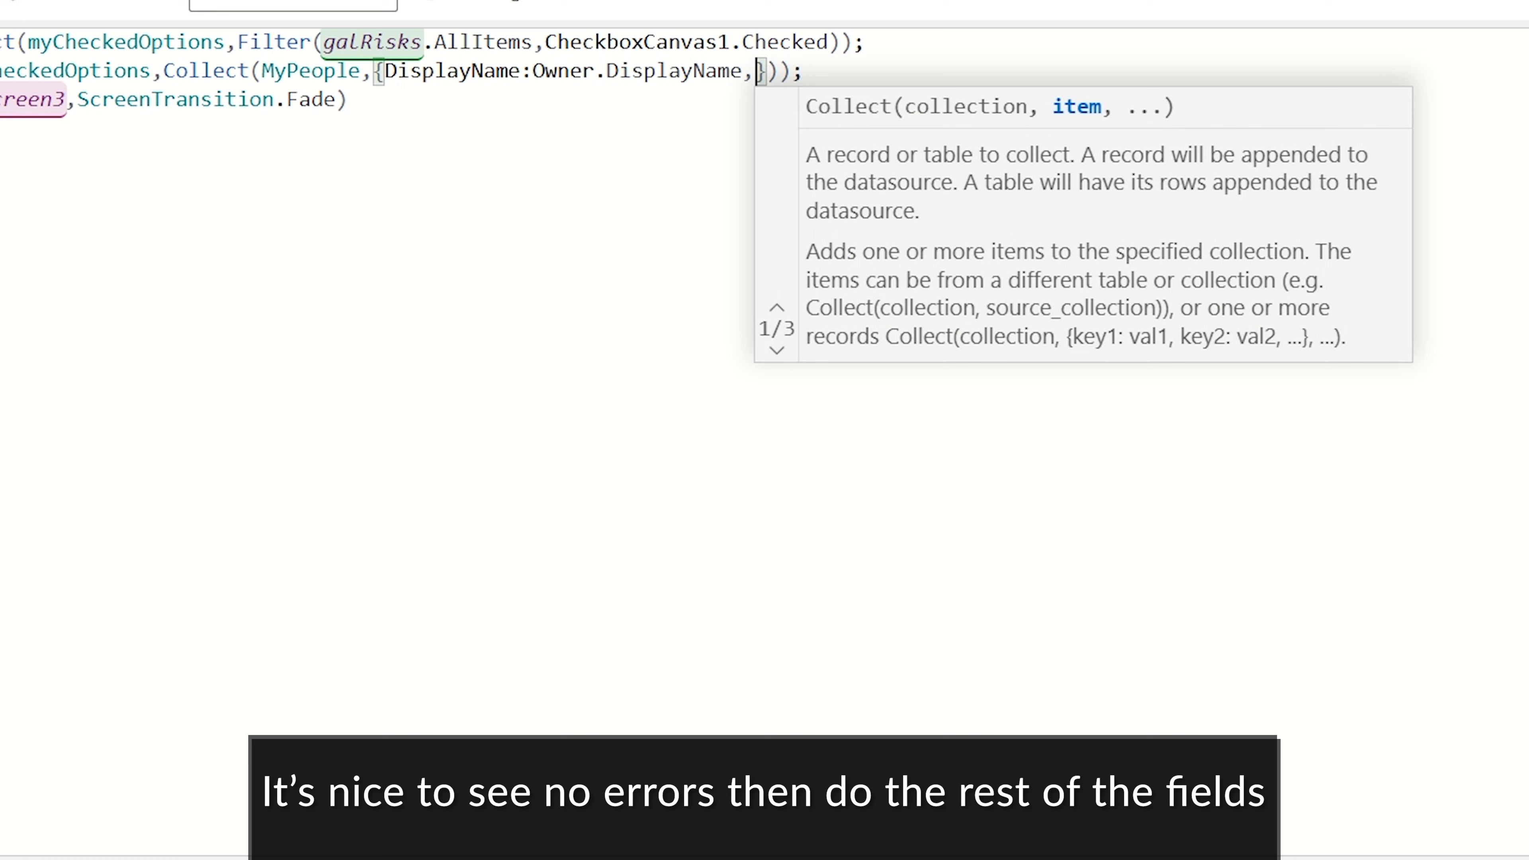
{"action": "type", "text": "M"}
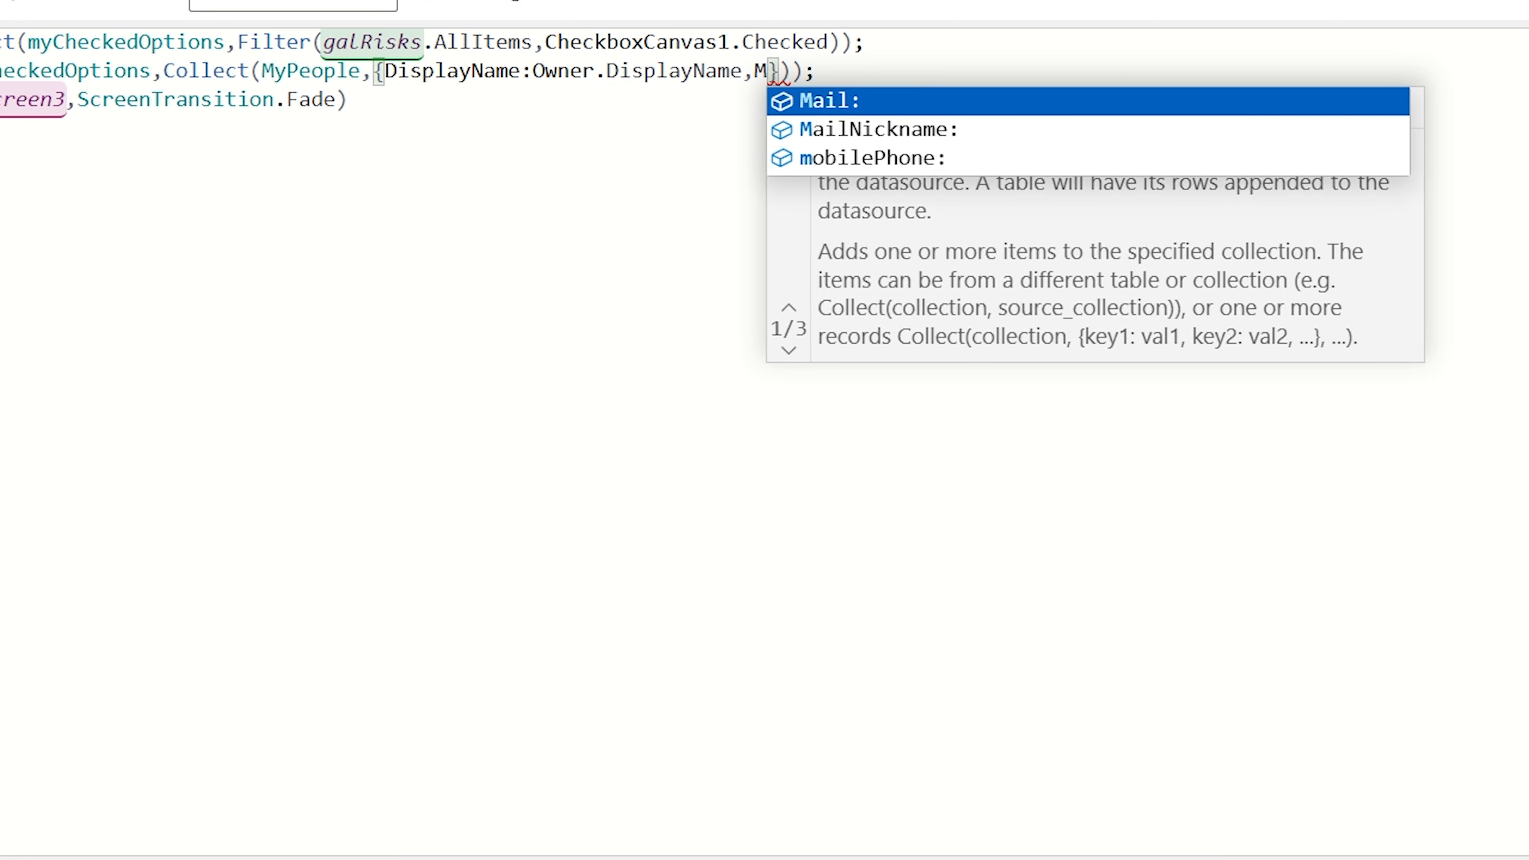
{"action": "left_click", "coordinate": [827, 107]}
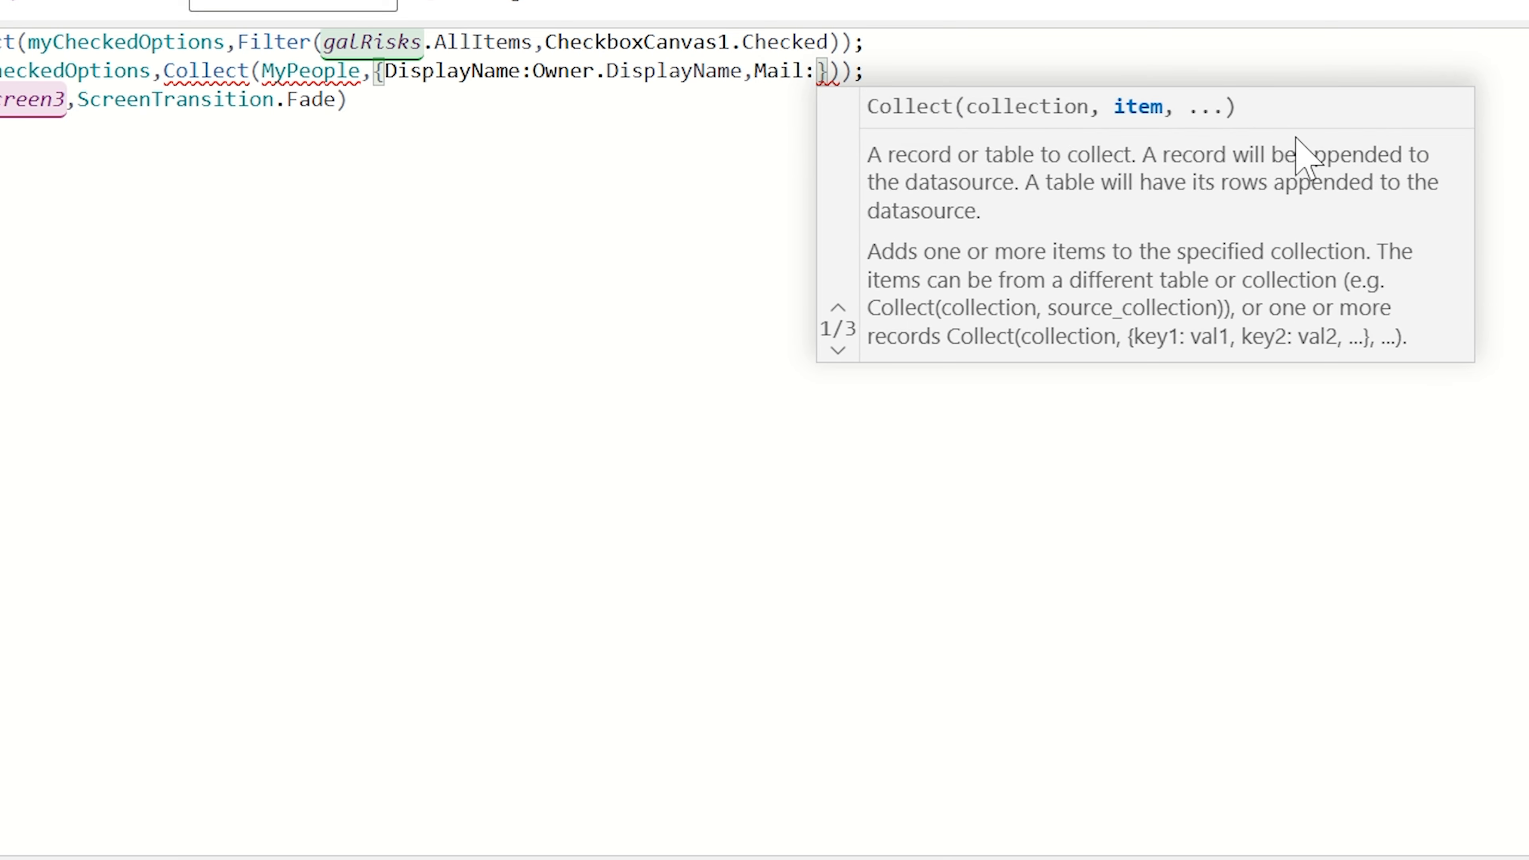
{"action": "type", "text": "Owner."}
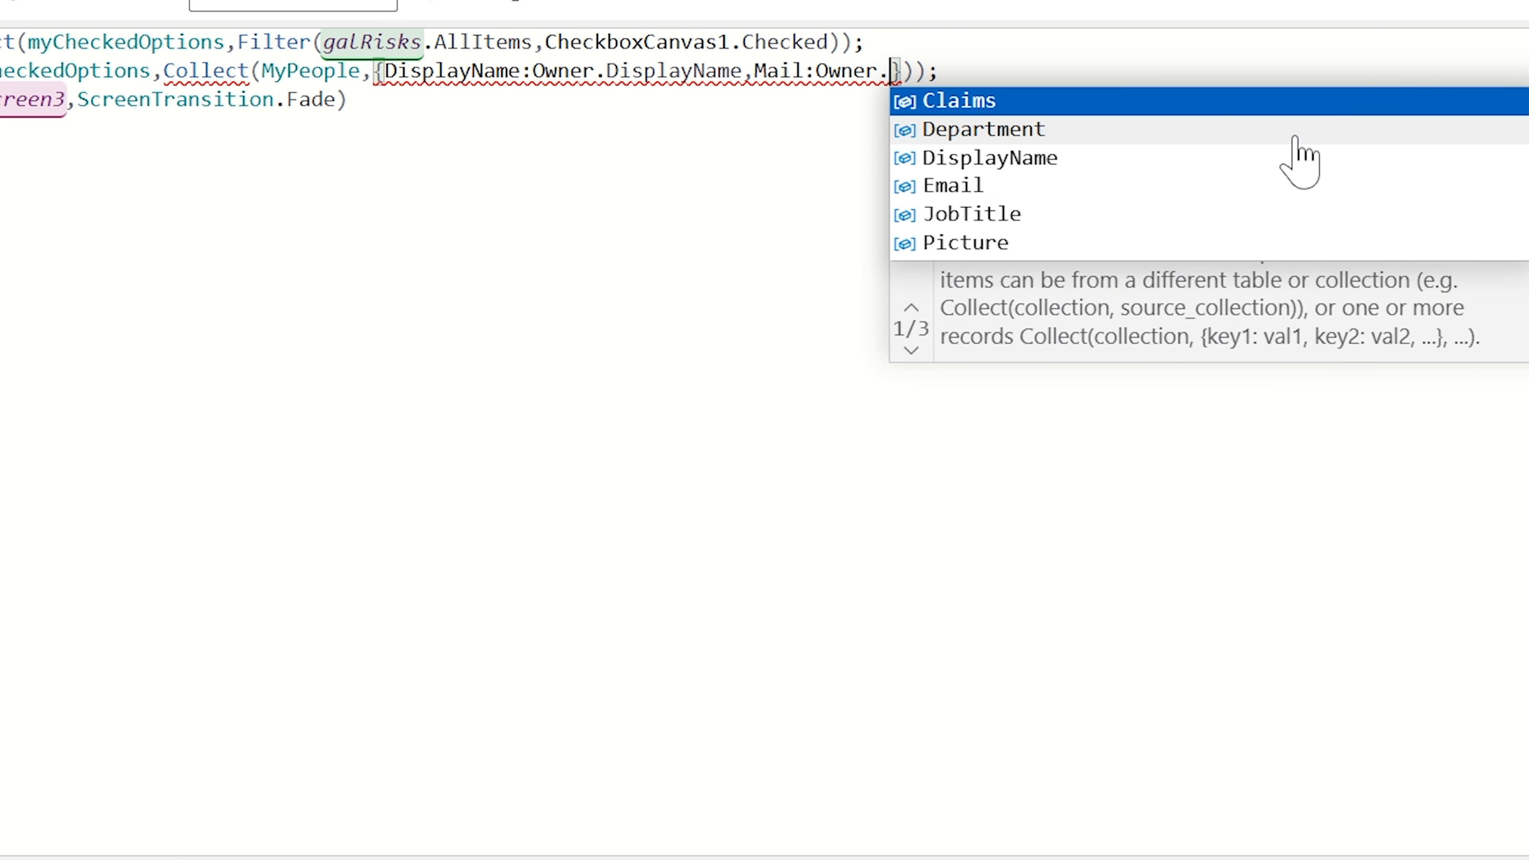
{"action": "left_click", "coordinate": [952, 184]}
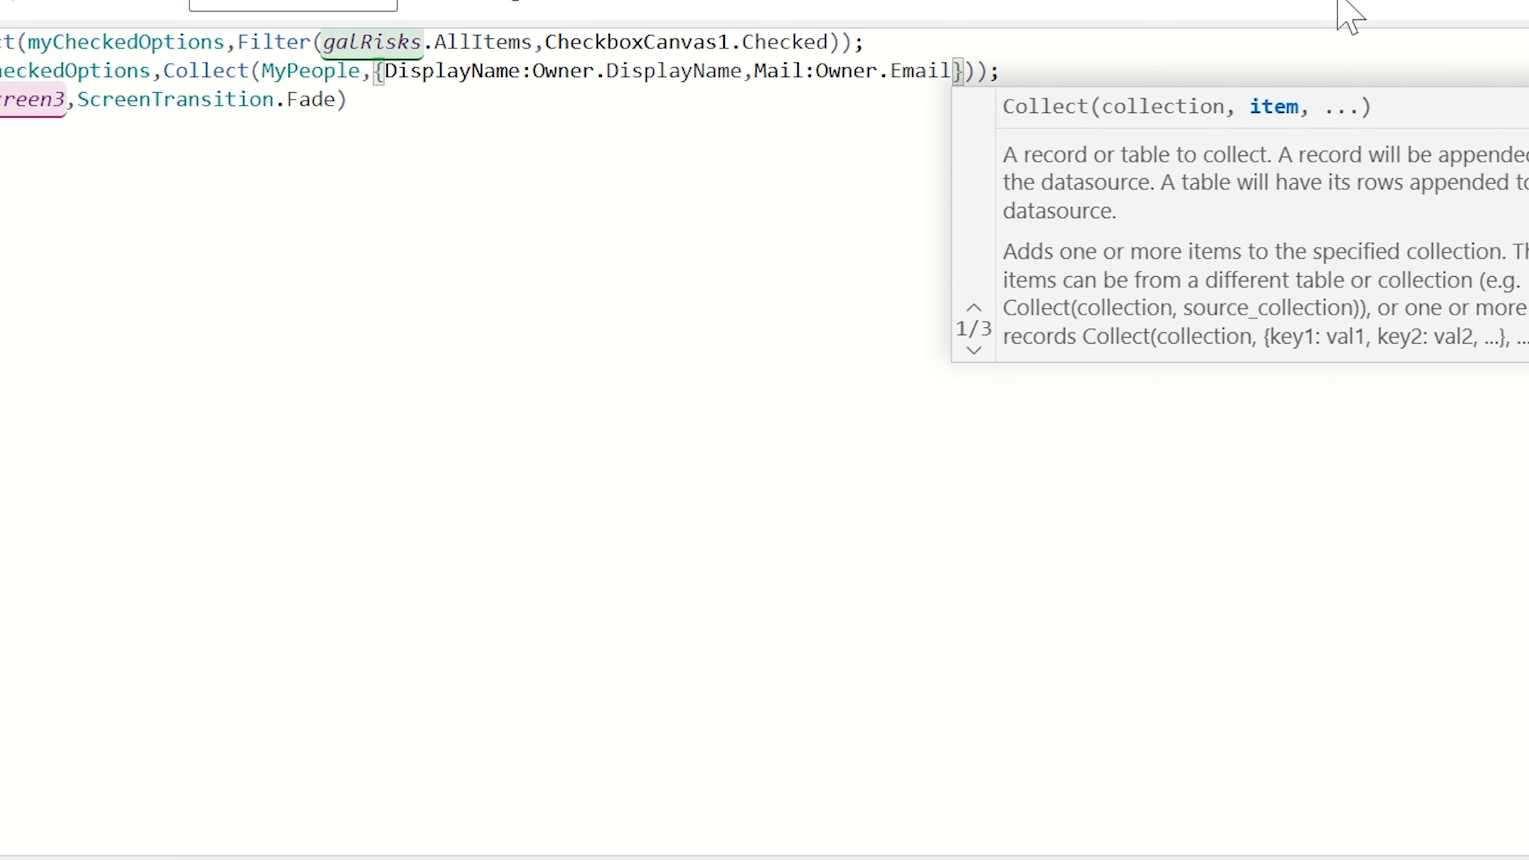
{"action": "type", "text": ",Id:"}
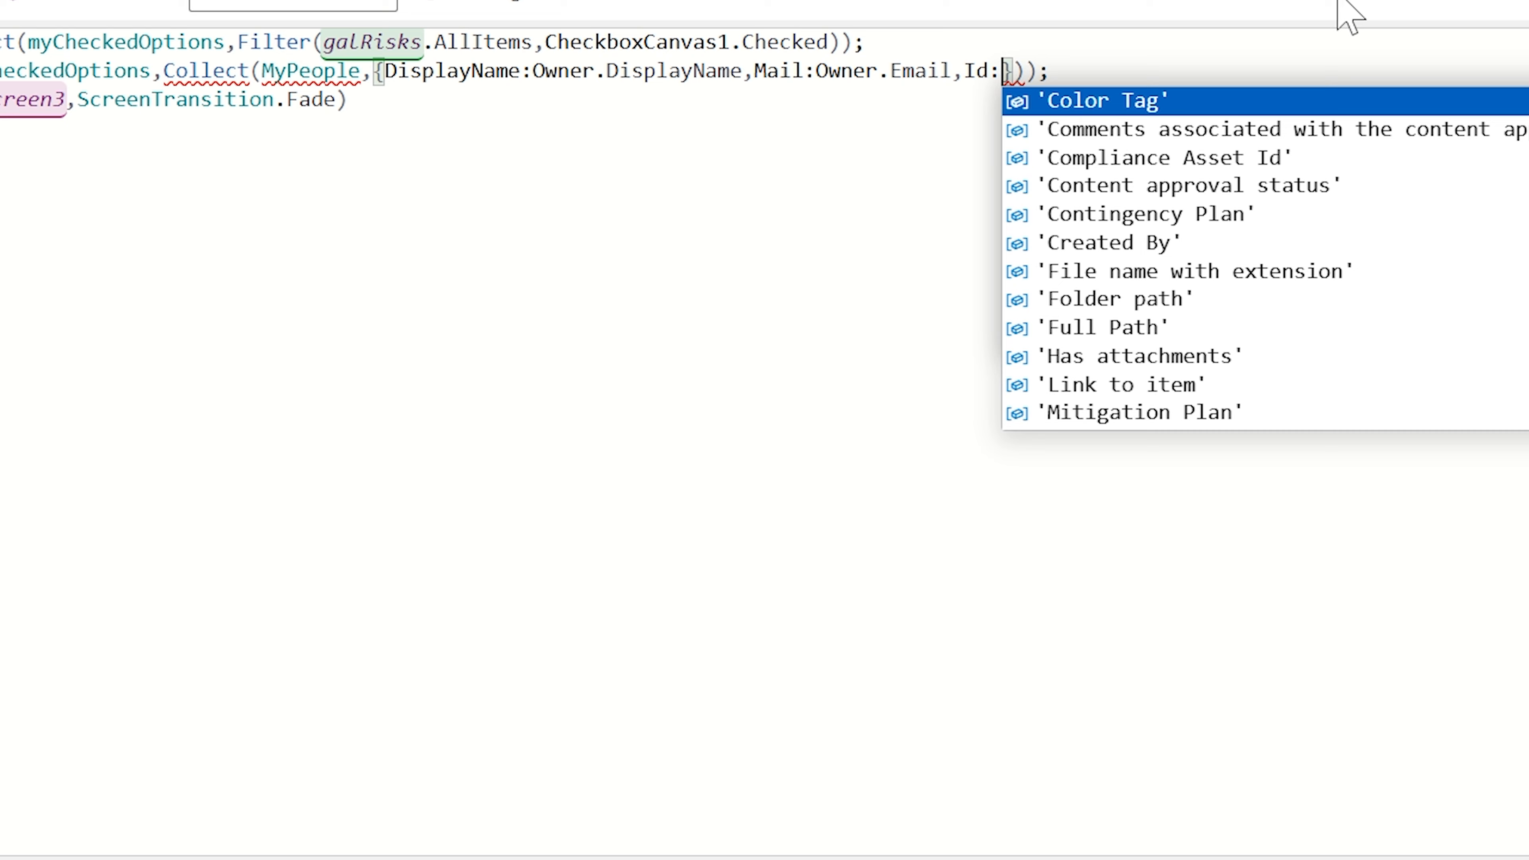
{"action": "type", "text": "Owner.Email"}
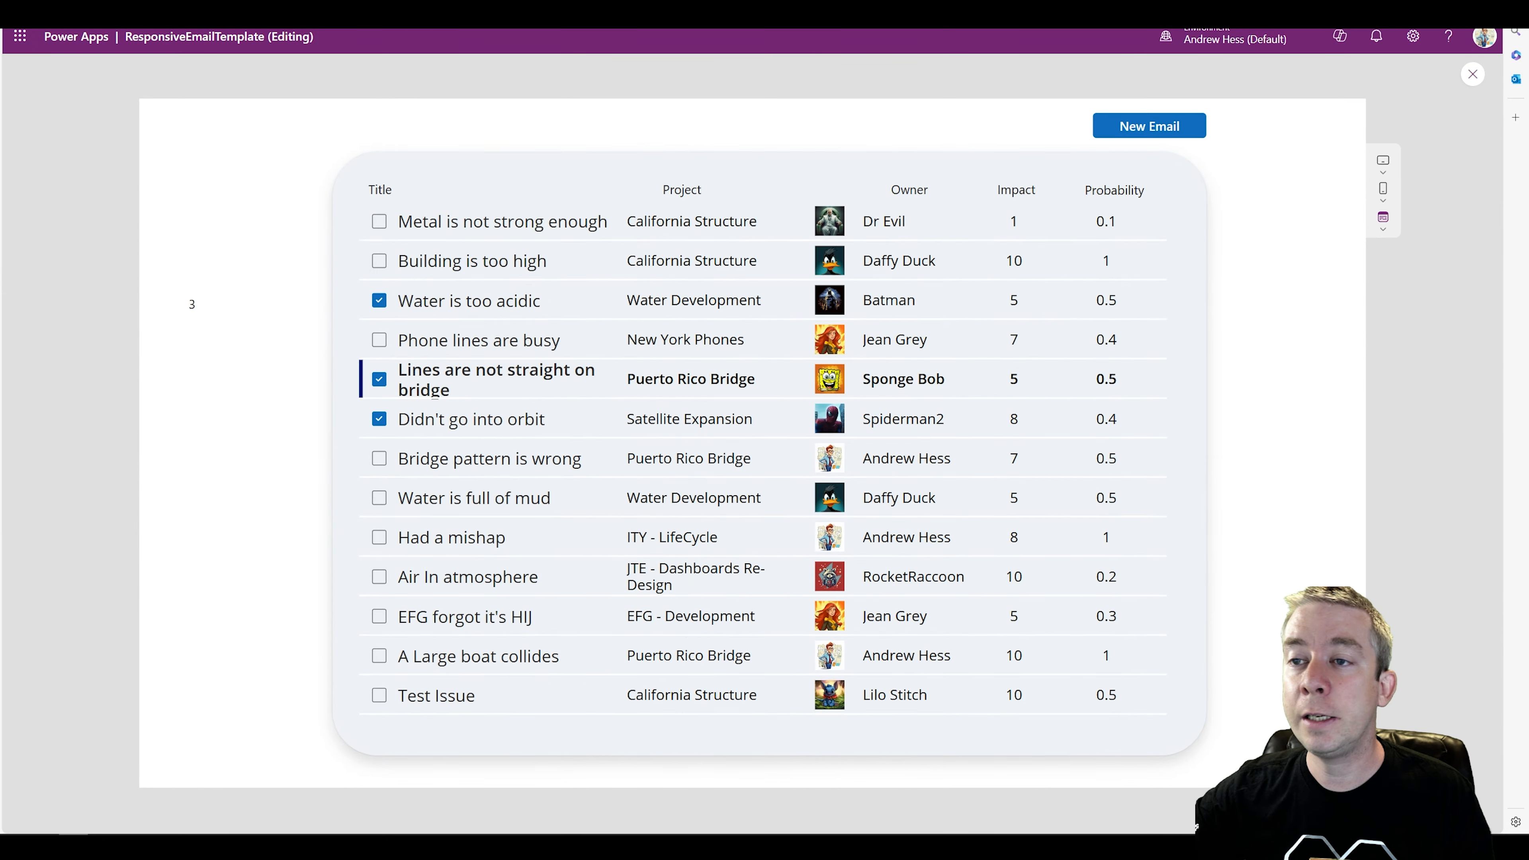
Step: Test in preview: tick only Building is too high, Phone lines are busy and Didn't go into orbit, start a new email, and end the preview
{"action": "left_click", "coordinate": [371, 301]}
{"action": "left_click", "coordinate": [378, 380]}
{"action": "left_click", "coordinate": [378, 419]}
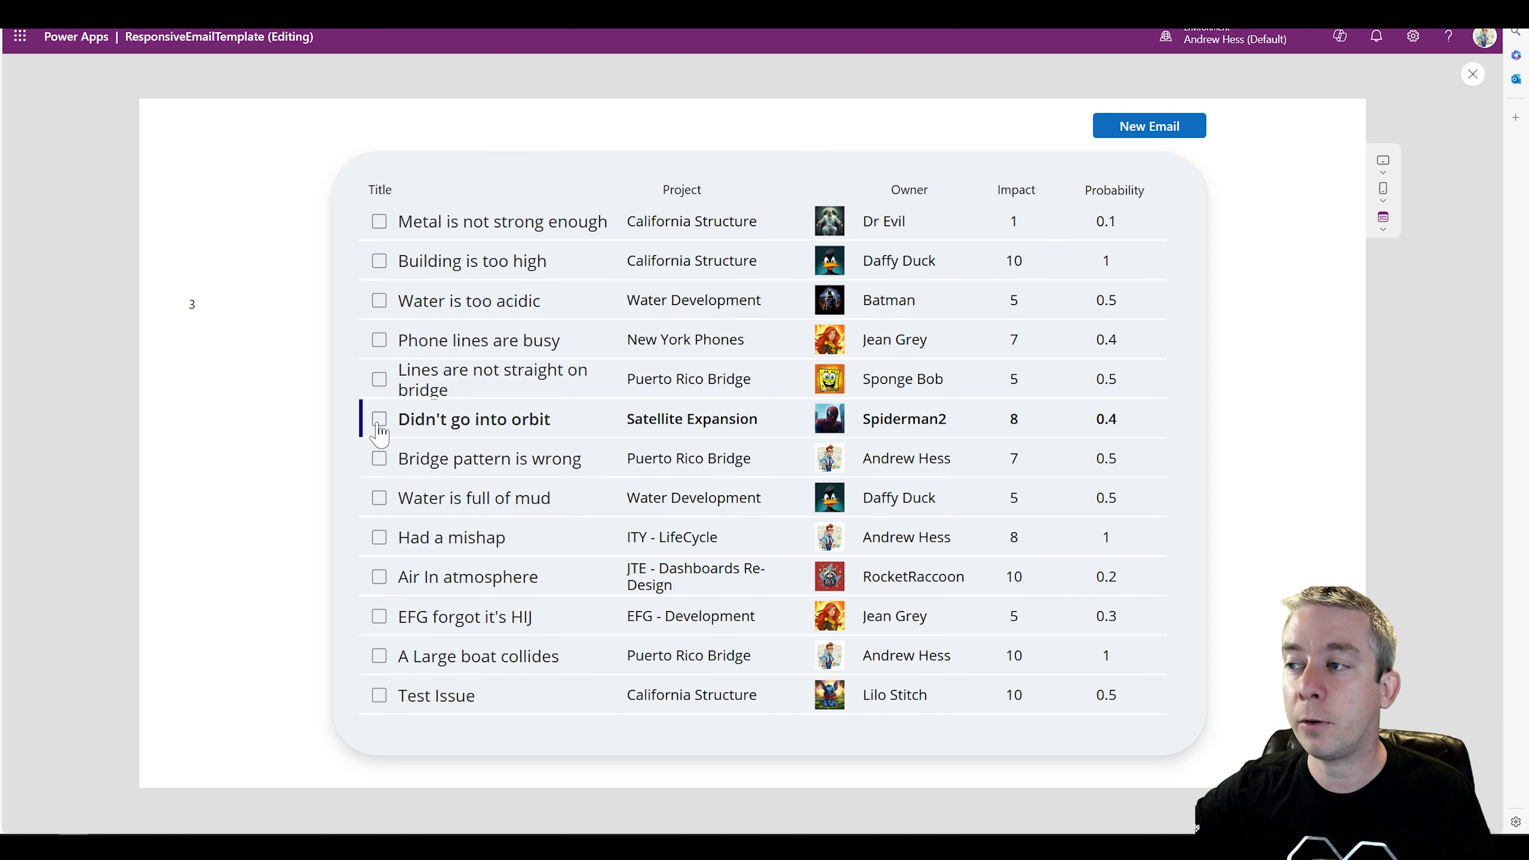
{"action": "left_click", "coordinate": [378, 341]}
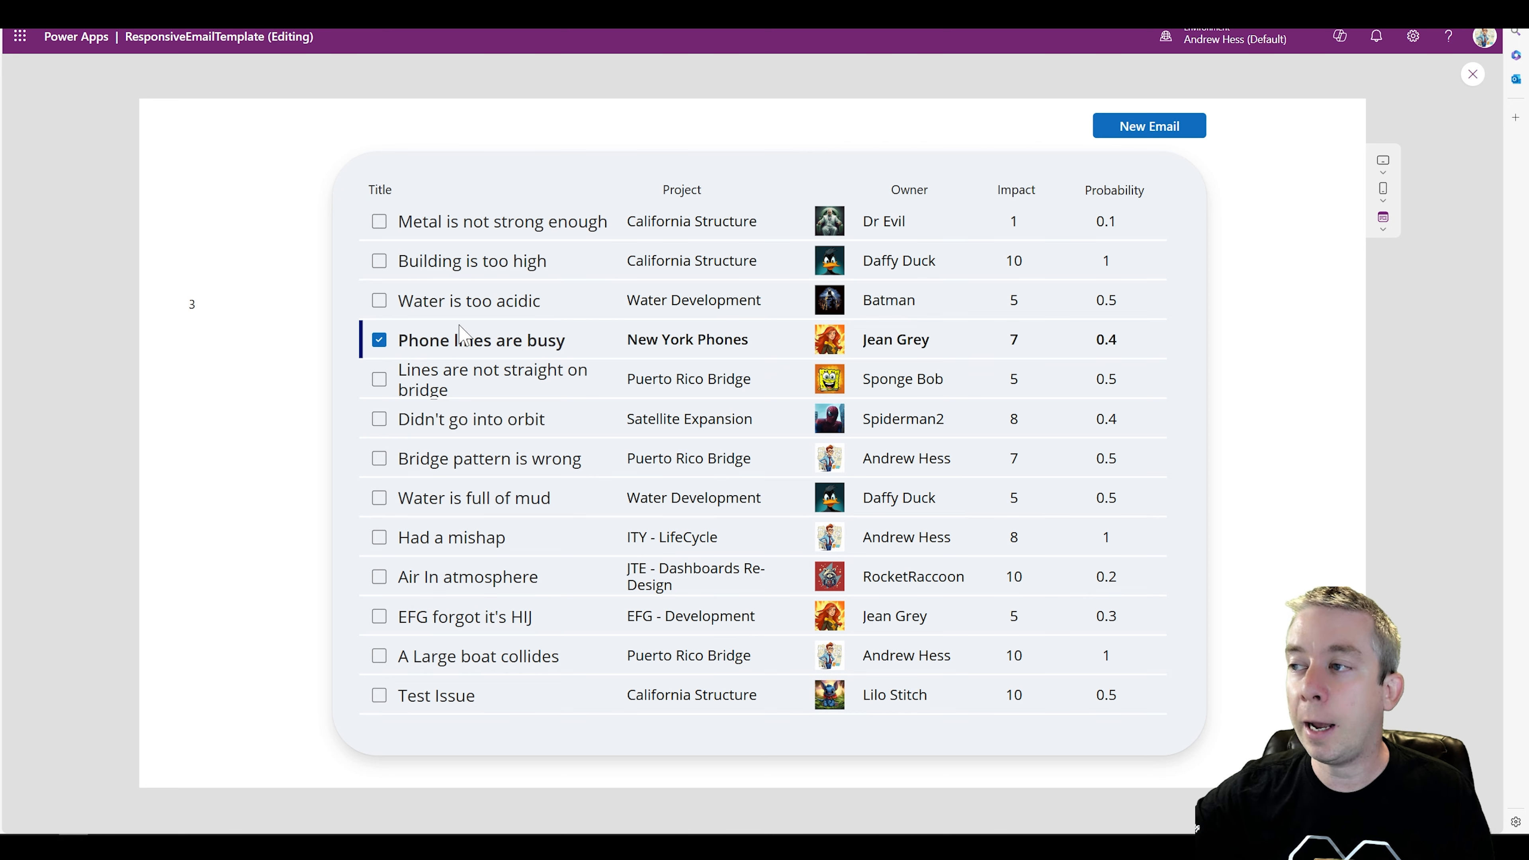
{"action": "left_click", "coordinate": [379, 262]}
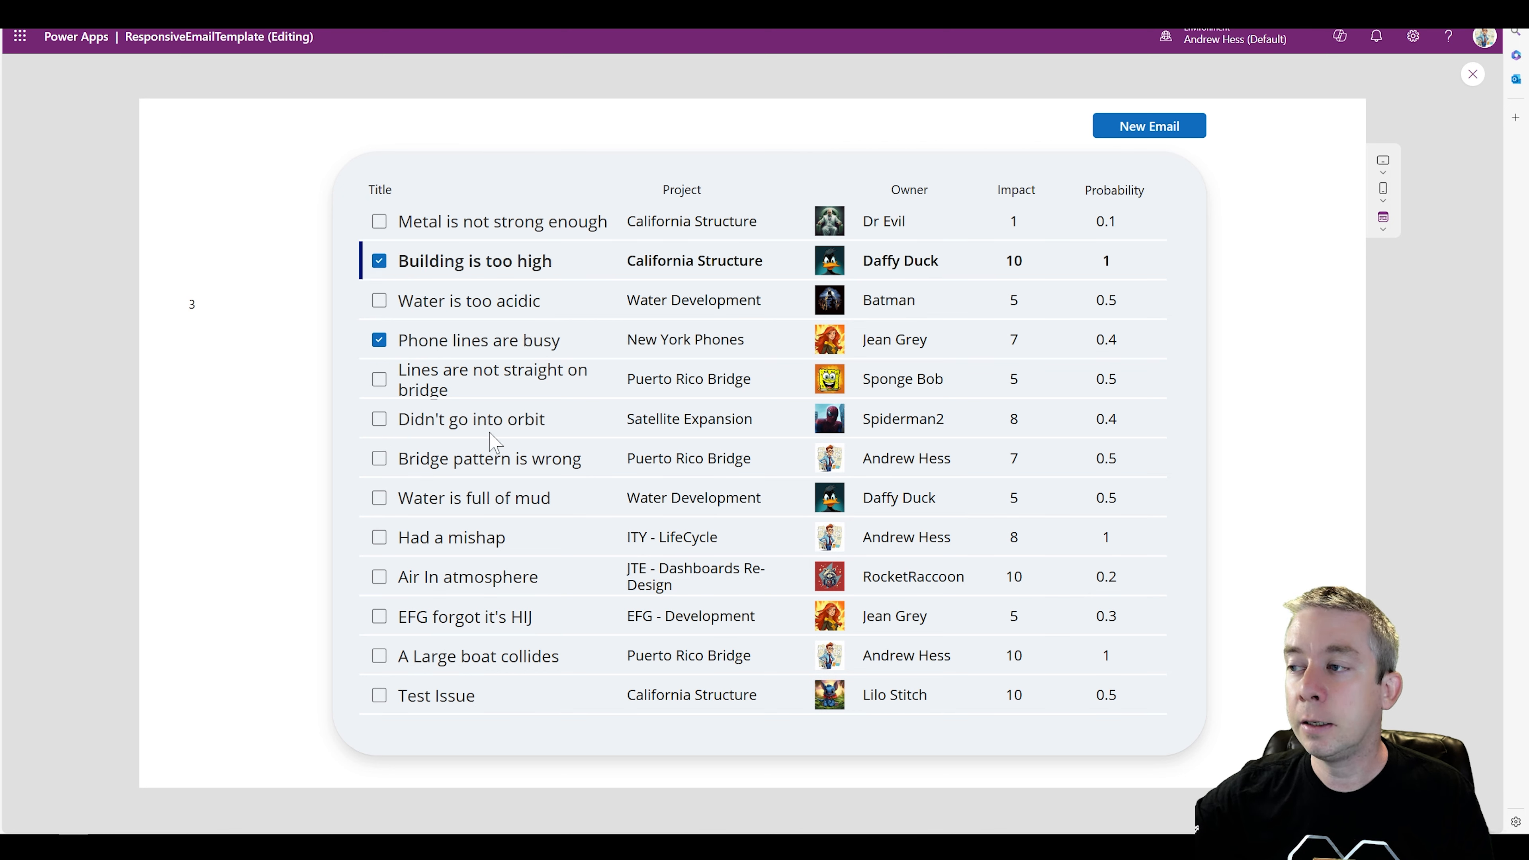
{"action": "left_click", "coordinate": [379, 419]}
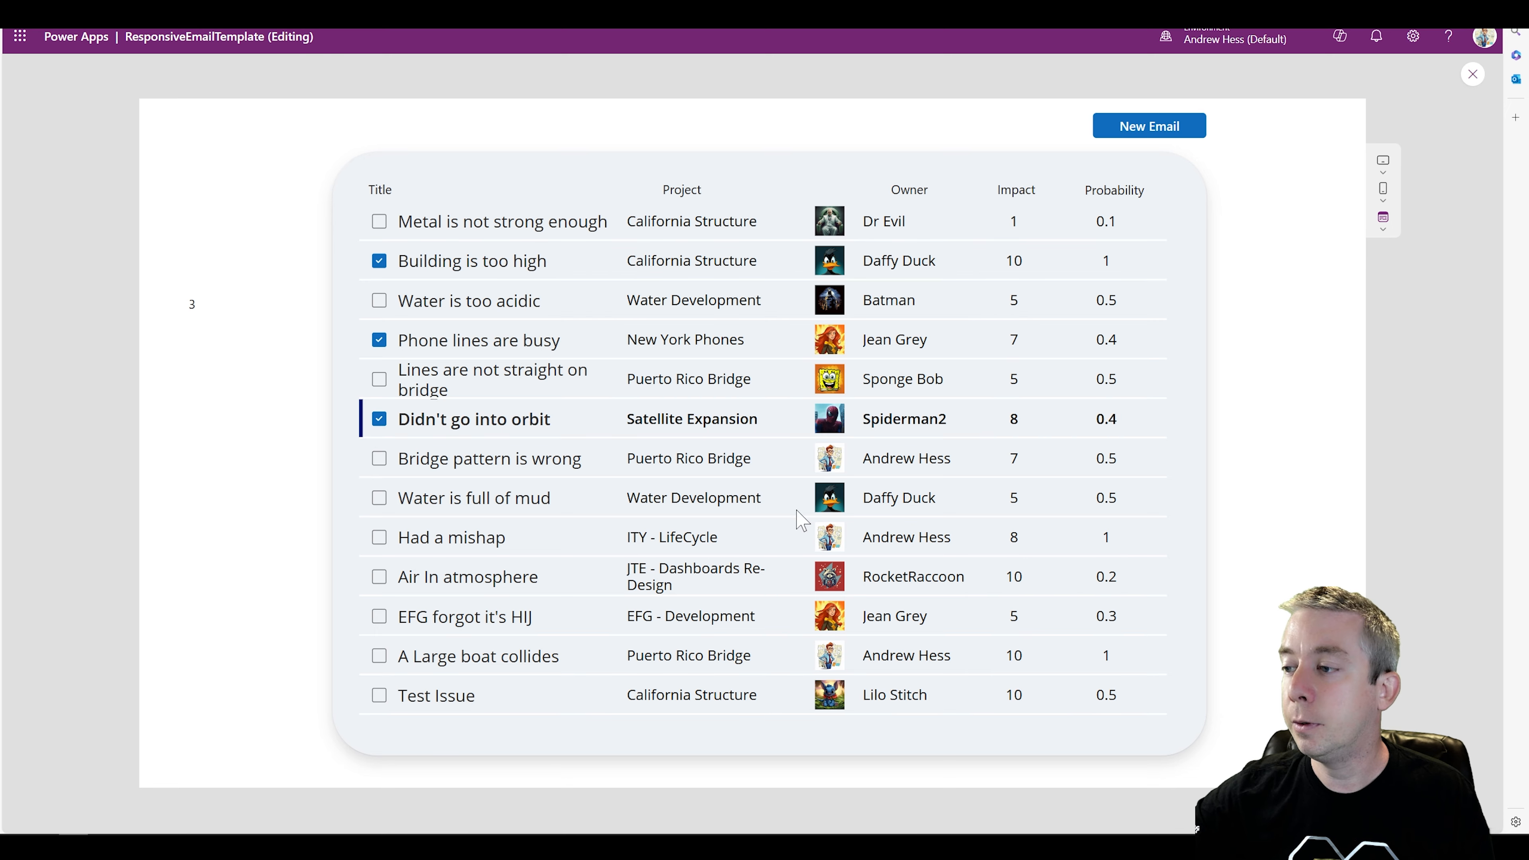
{"action": "left_click", "coordinate": [1132, 136]}
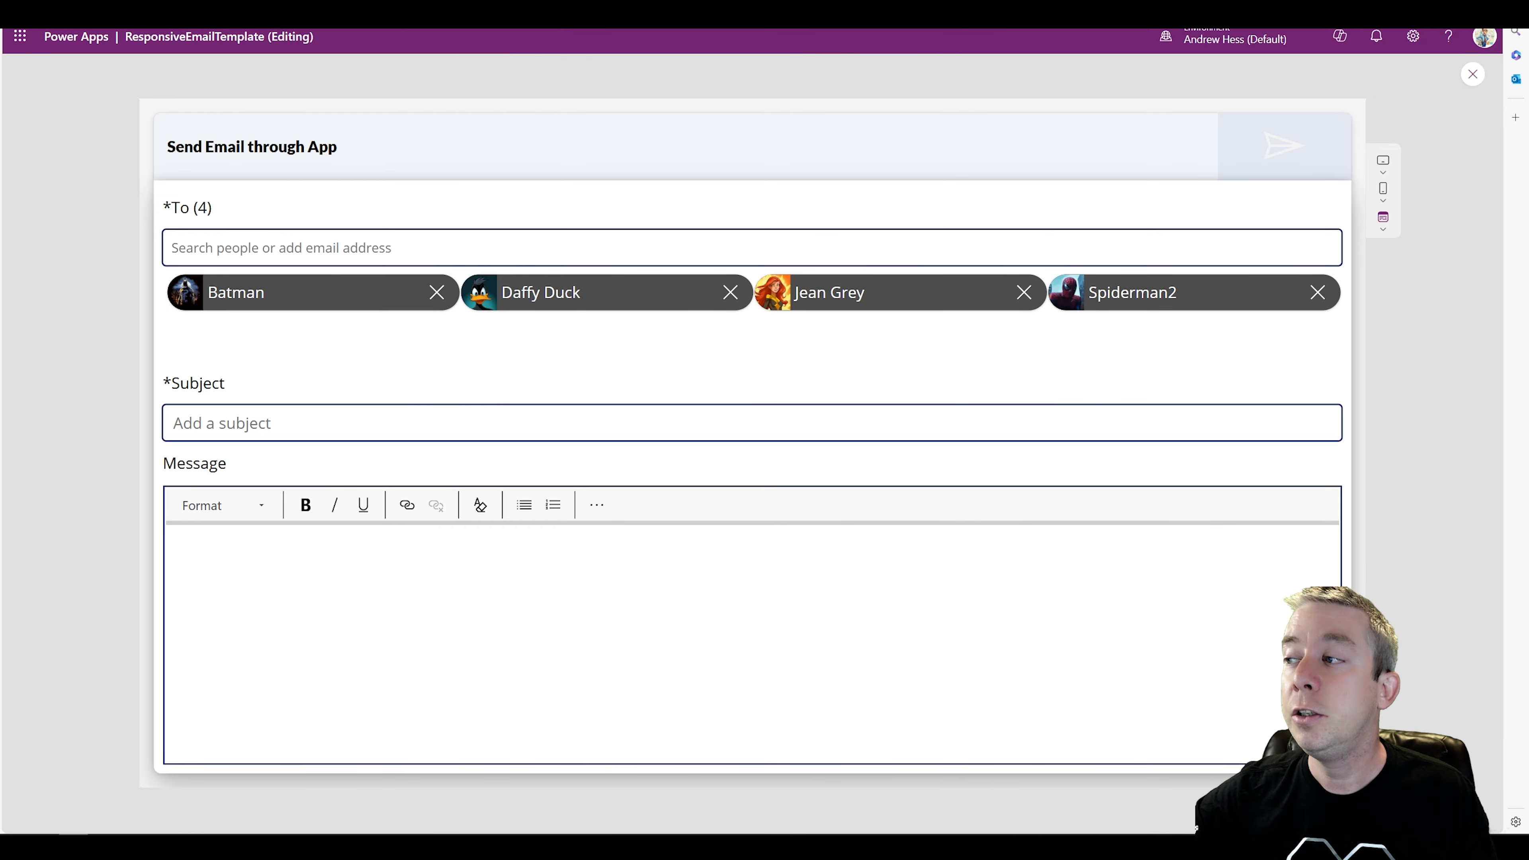
{"action": "left_click", "coordinate": [1472, 74]}
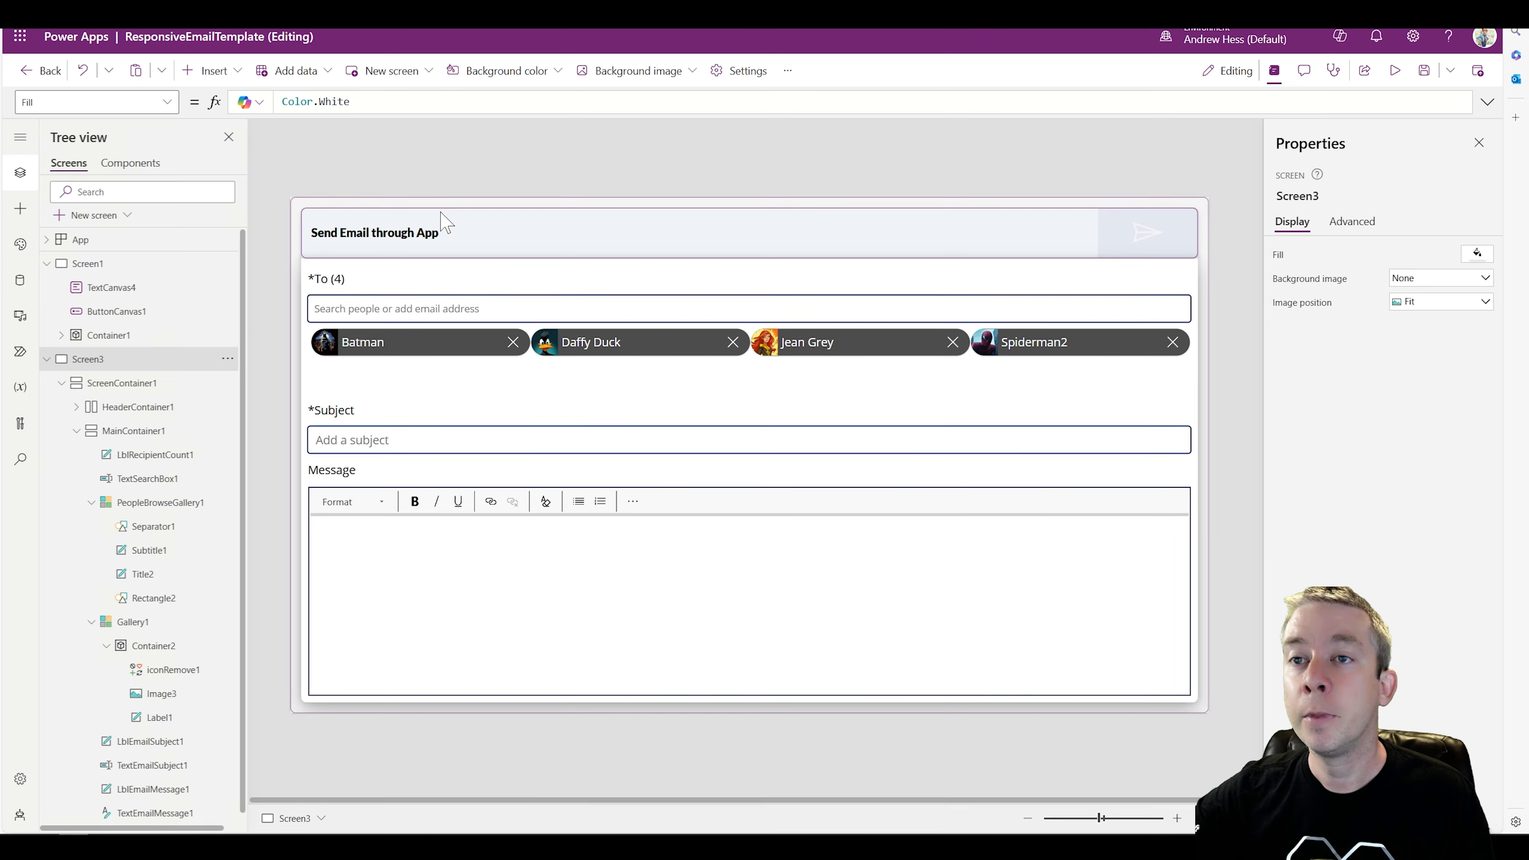
Step: In the New Email button's OnSelect on Screen1, add the line Clear(MyPeople); before the ForAll line
{"action": "left_click", "coordinate": [120, 268]}
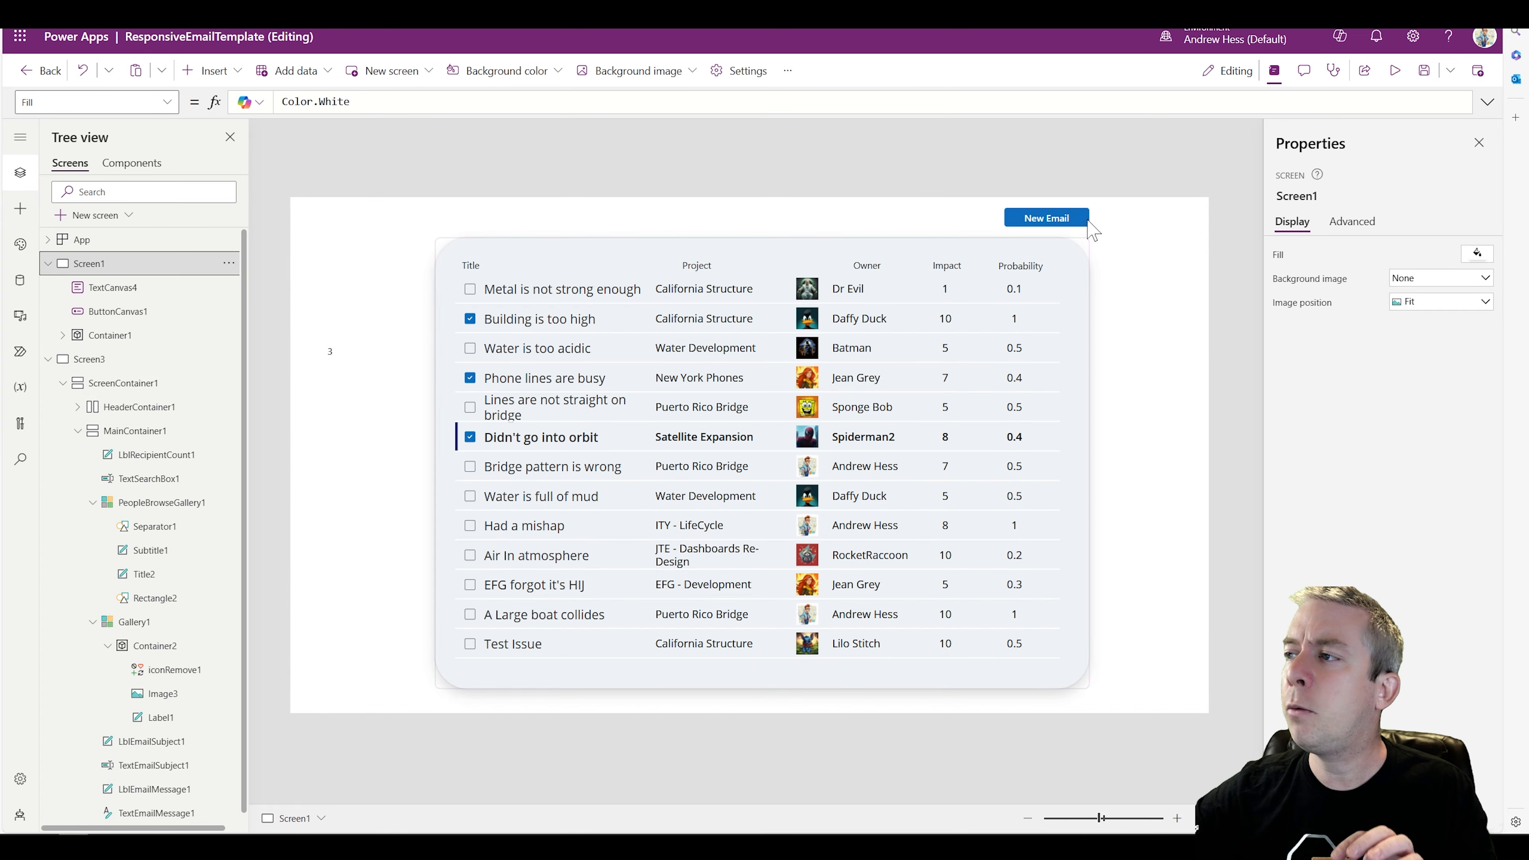
{"action": "left_click", "coordinate": [1045, 224]}
{"action": "left_click", "coordinate": [1486, 102]}
{"action": "left_click", "coordinate": [799, 112]}
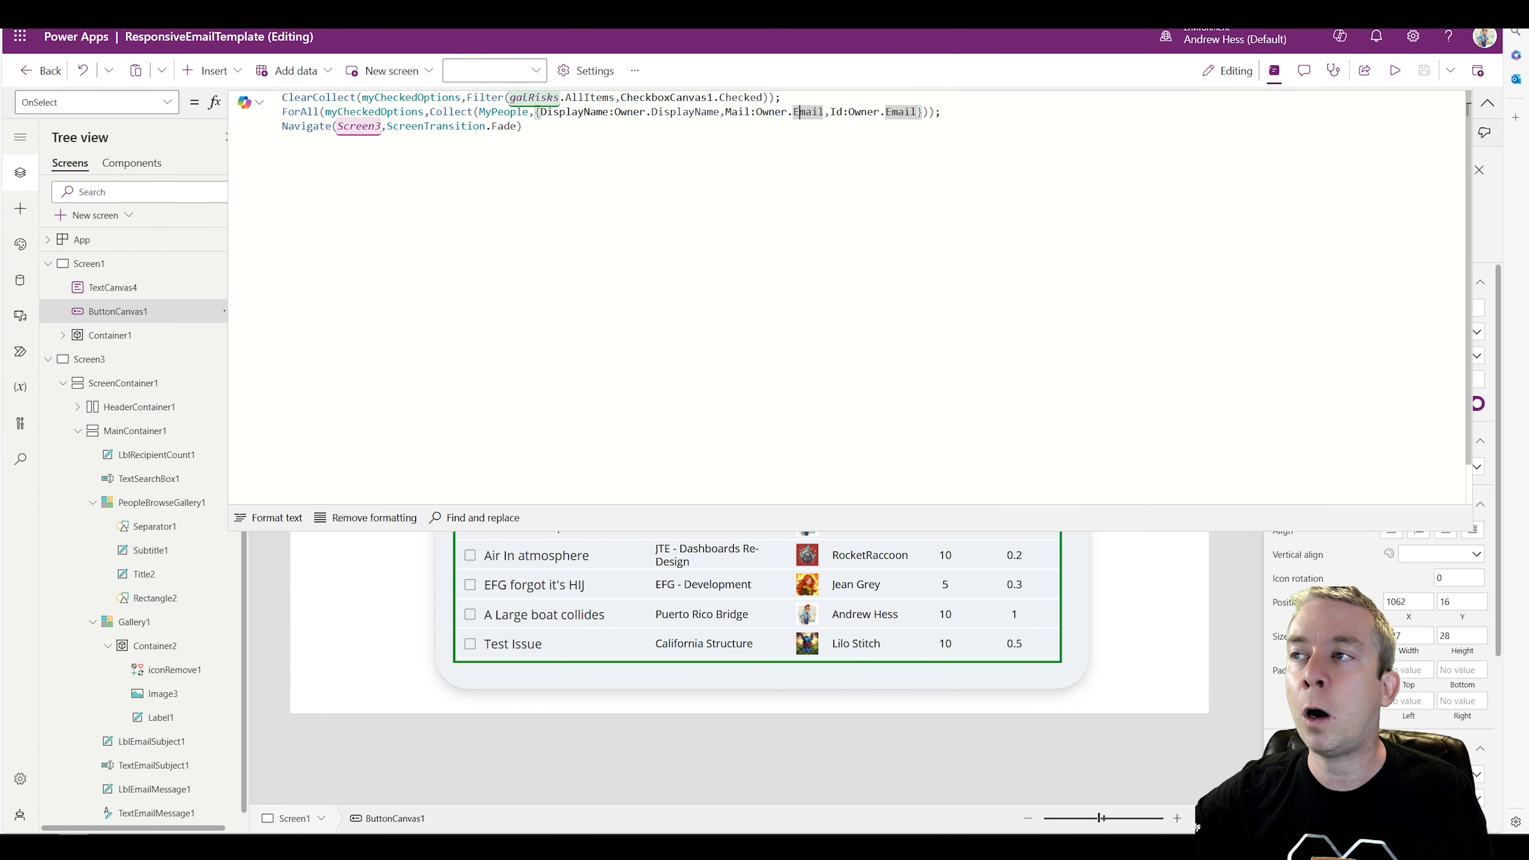
{"action": "left_click", "coordinate": [781, 97]}
{"action": "key", "text": "Return"}
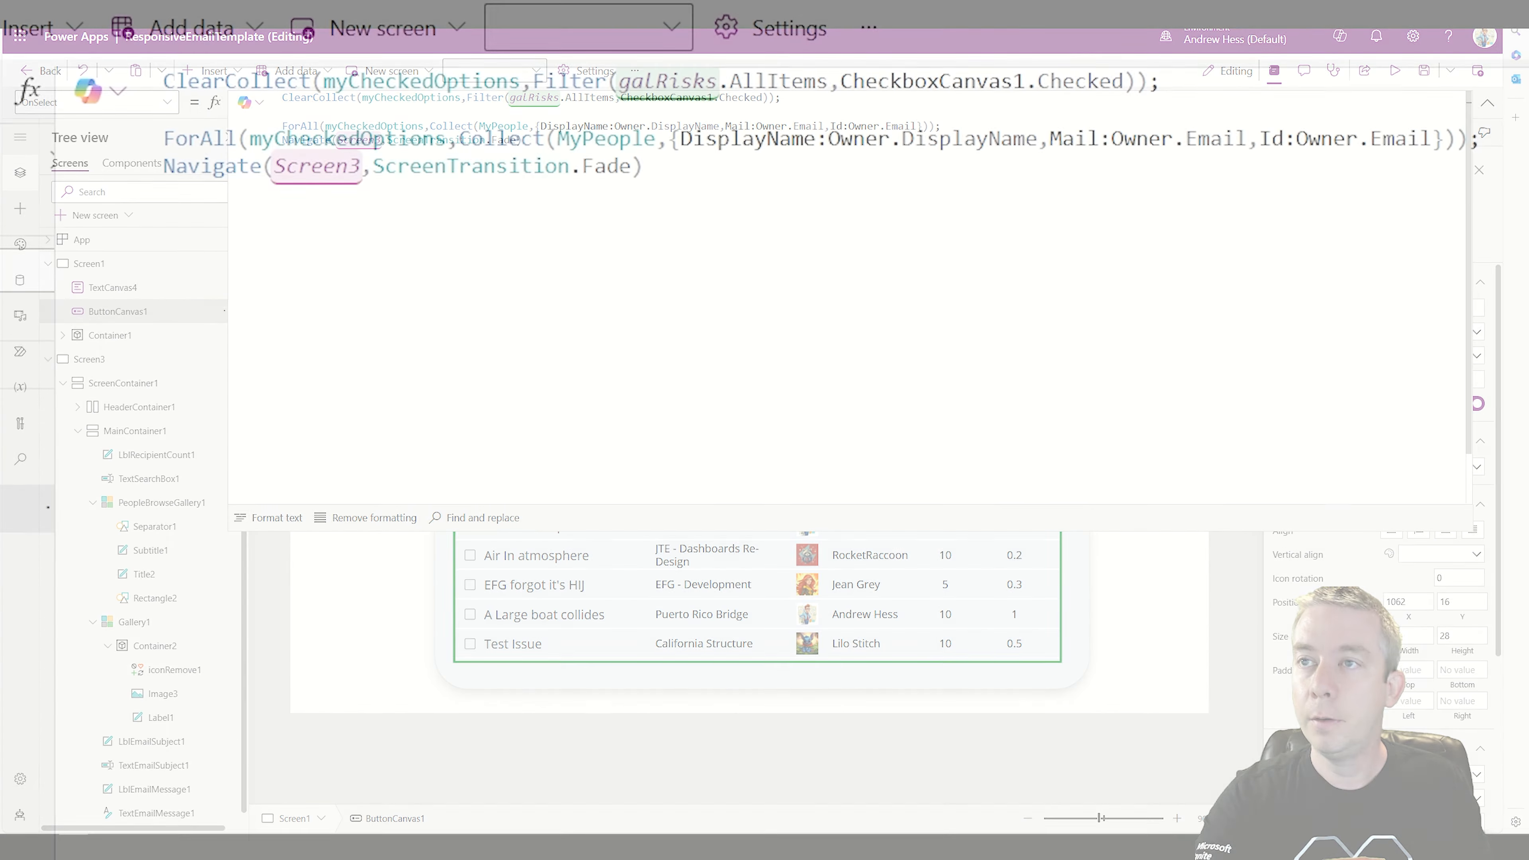
{"action": "type", "text": "Clear"}
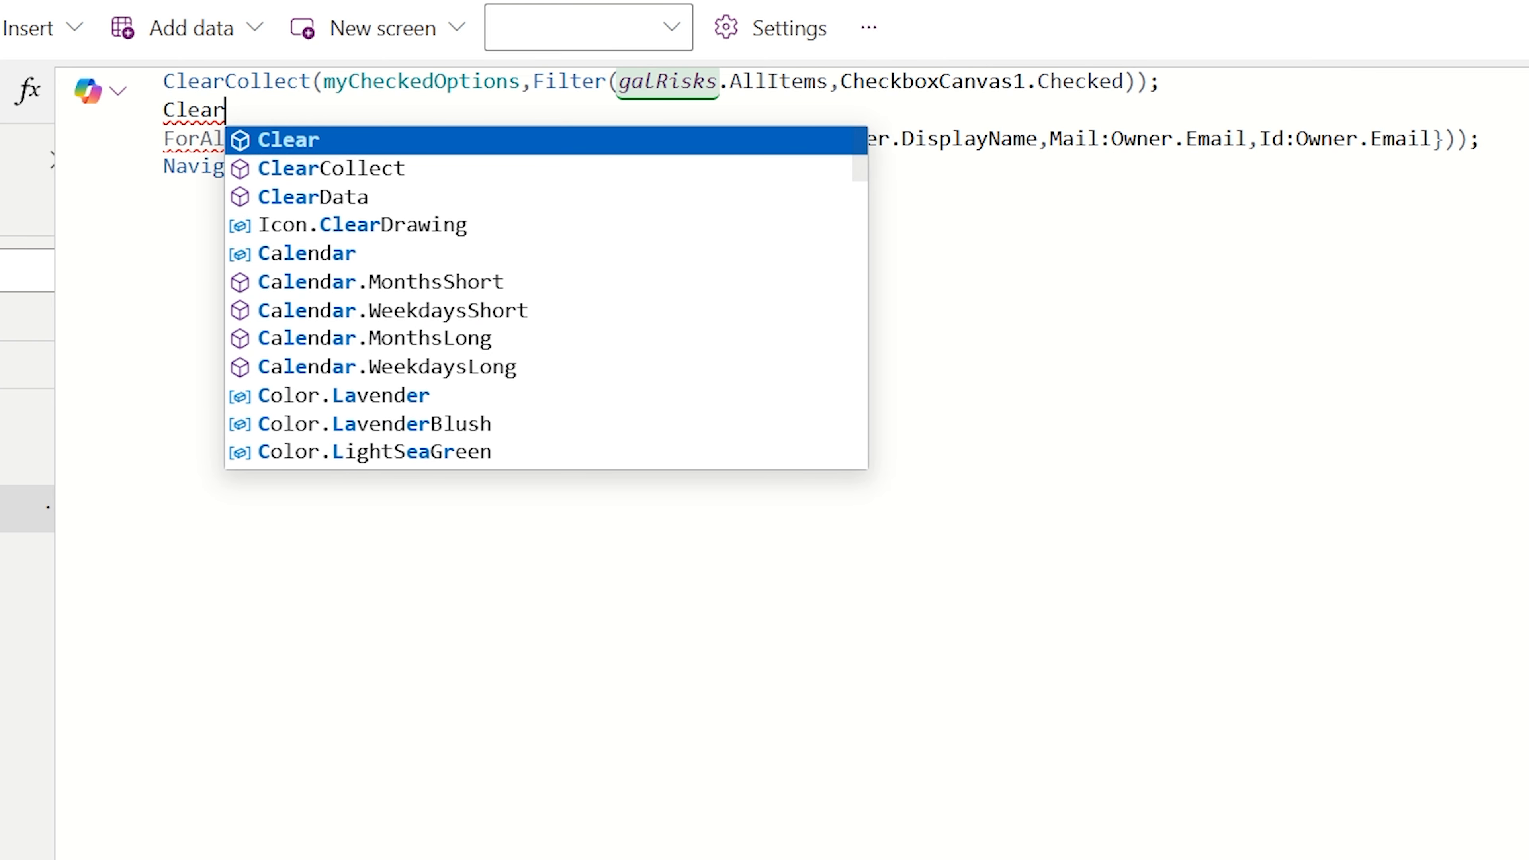
{"action": "type", "text": "("}
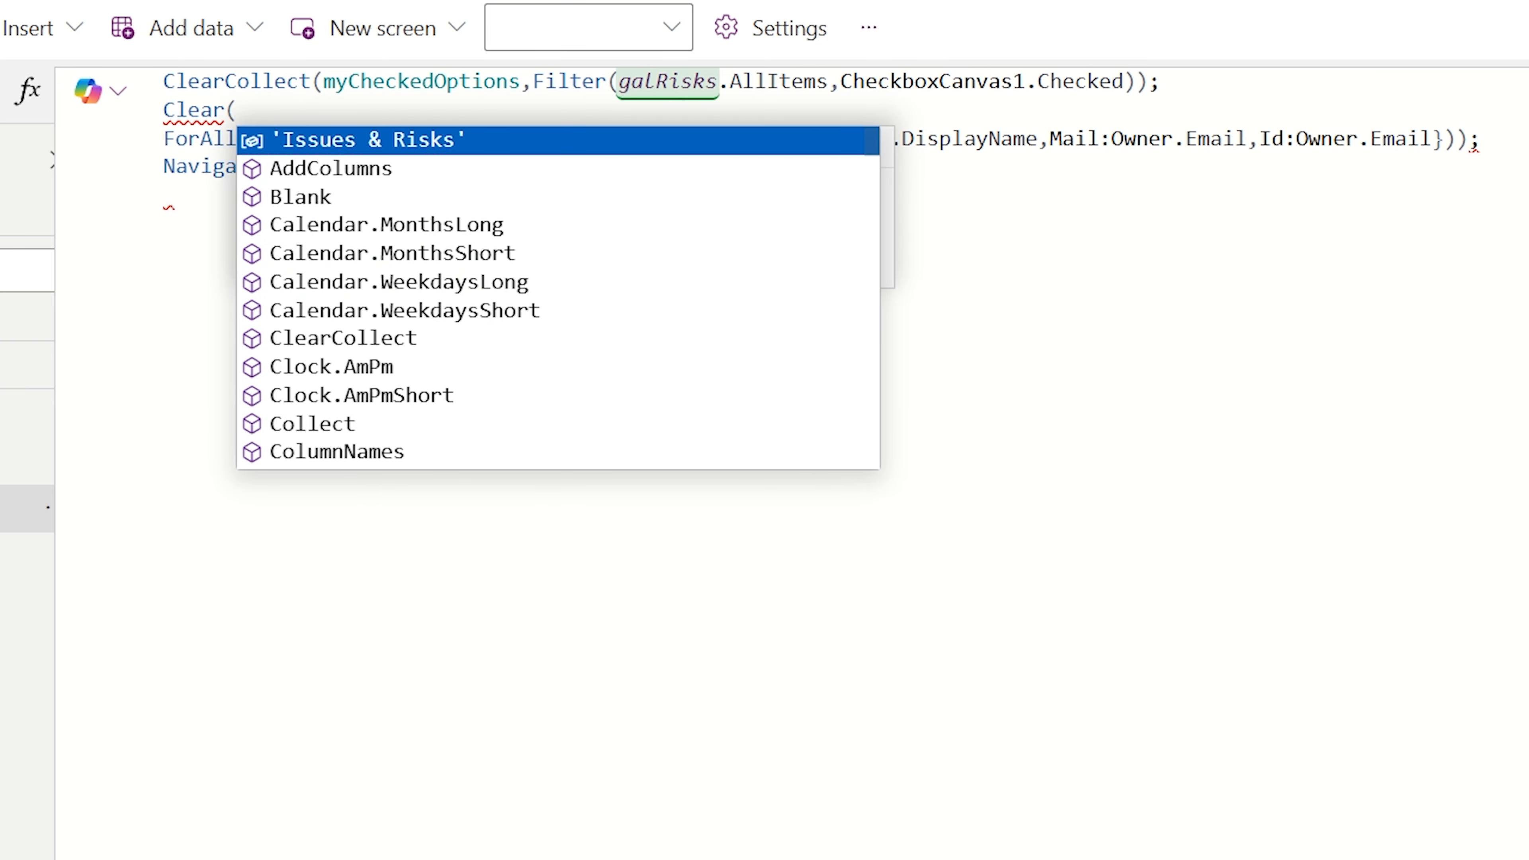
{"action": "type", "text": "MyPeople);"}
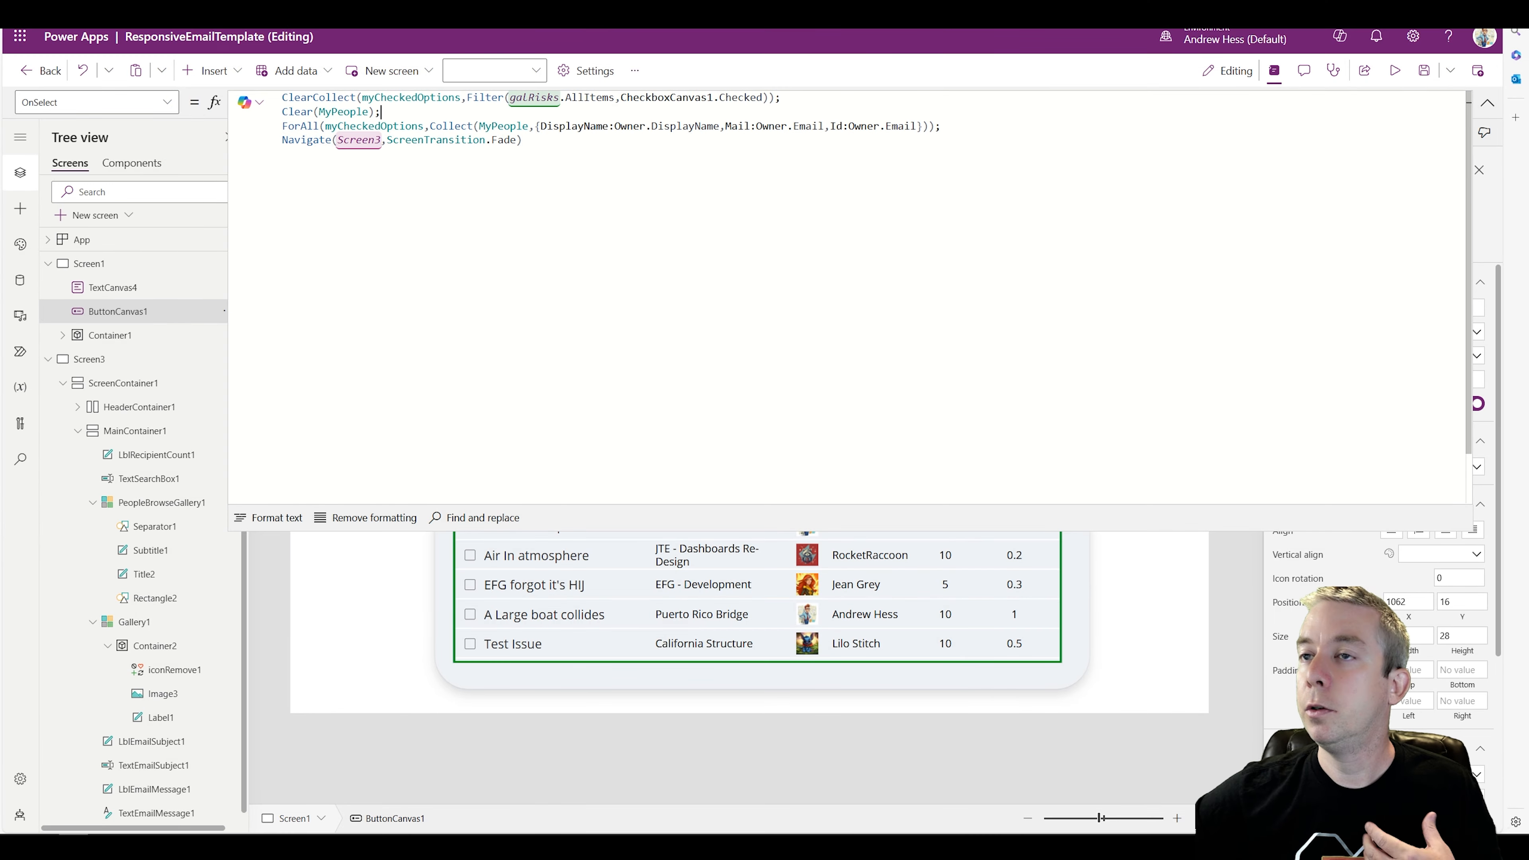
{"action": "left_click", "coordinate": [1487, 103]}
Step: In preview, start a new email from the ticked rows, search for batman and add Batman as a recipient, and end the preview
{"action": "left_click", "coordinate": [1394, 71]}
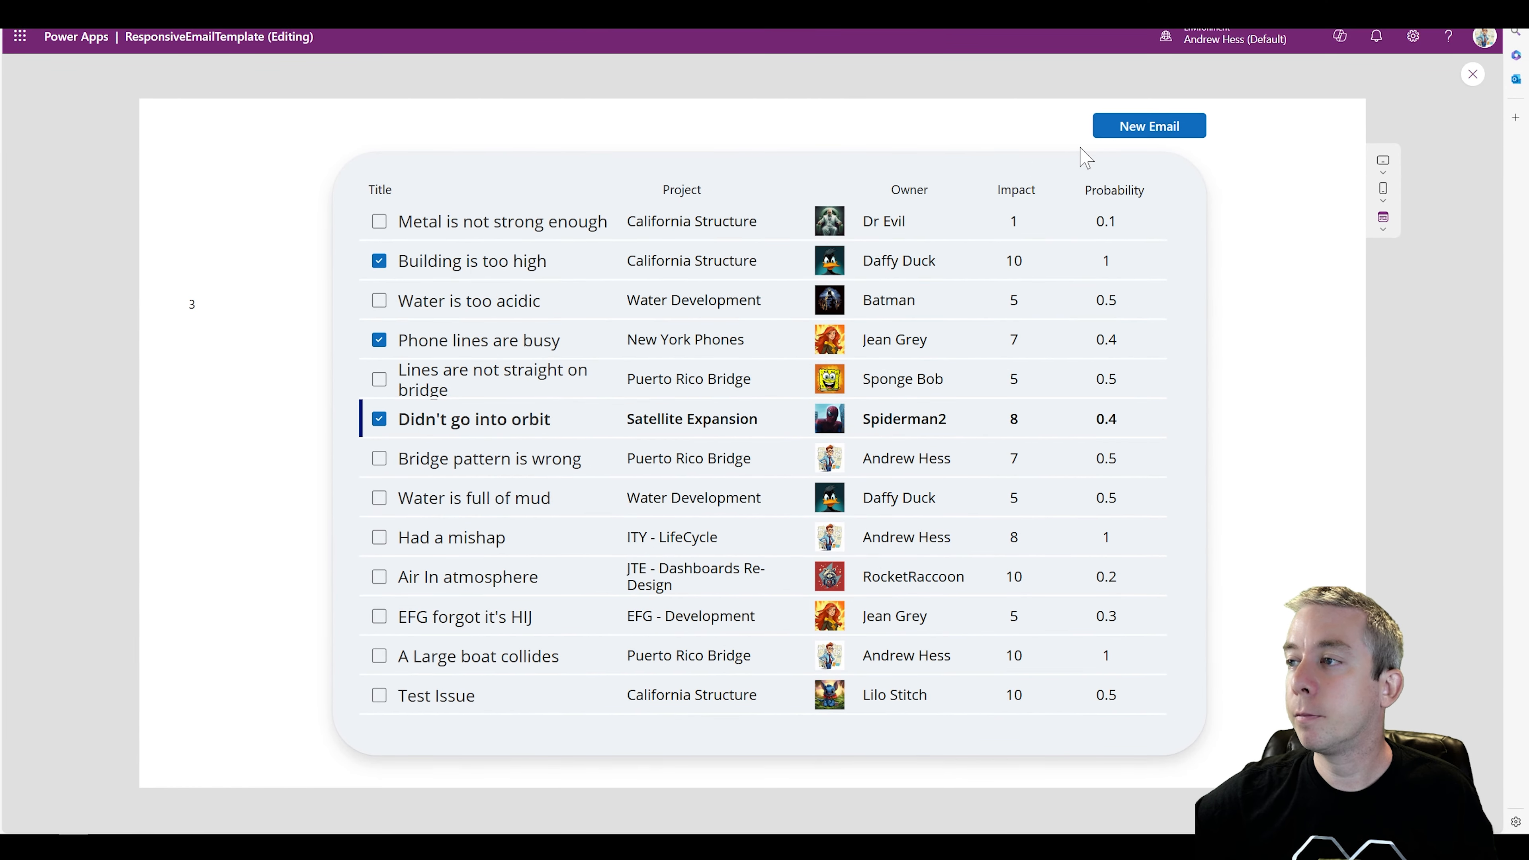
{"action": "left_click", "coordinate": [1102, 128]}
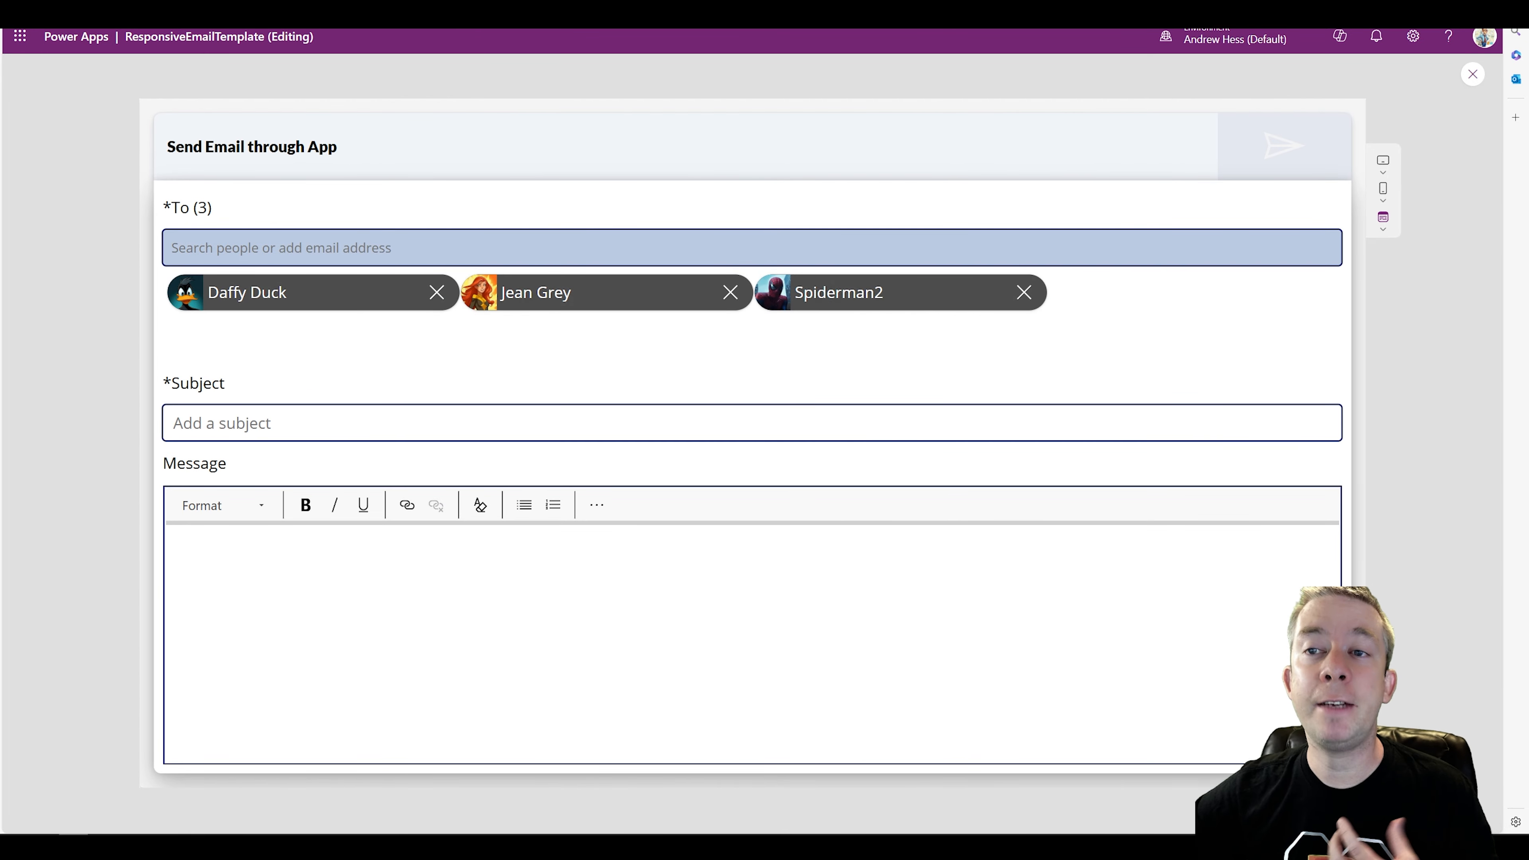
{"action": "left_click", "coordinate": [443, 257]}
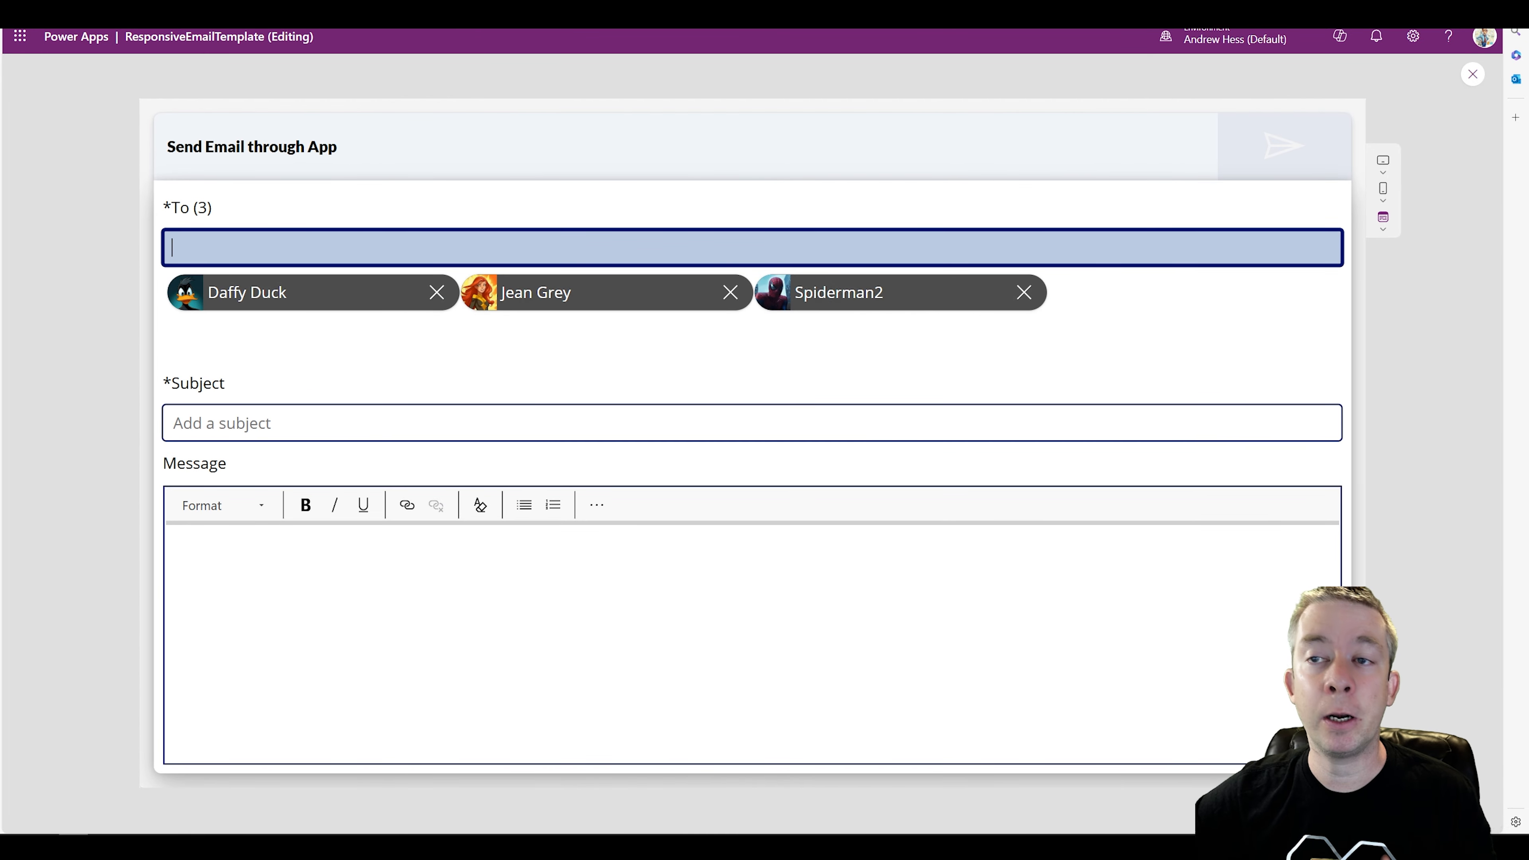
{"action": "type", "text": "batman"}
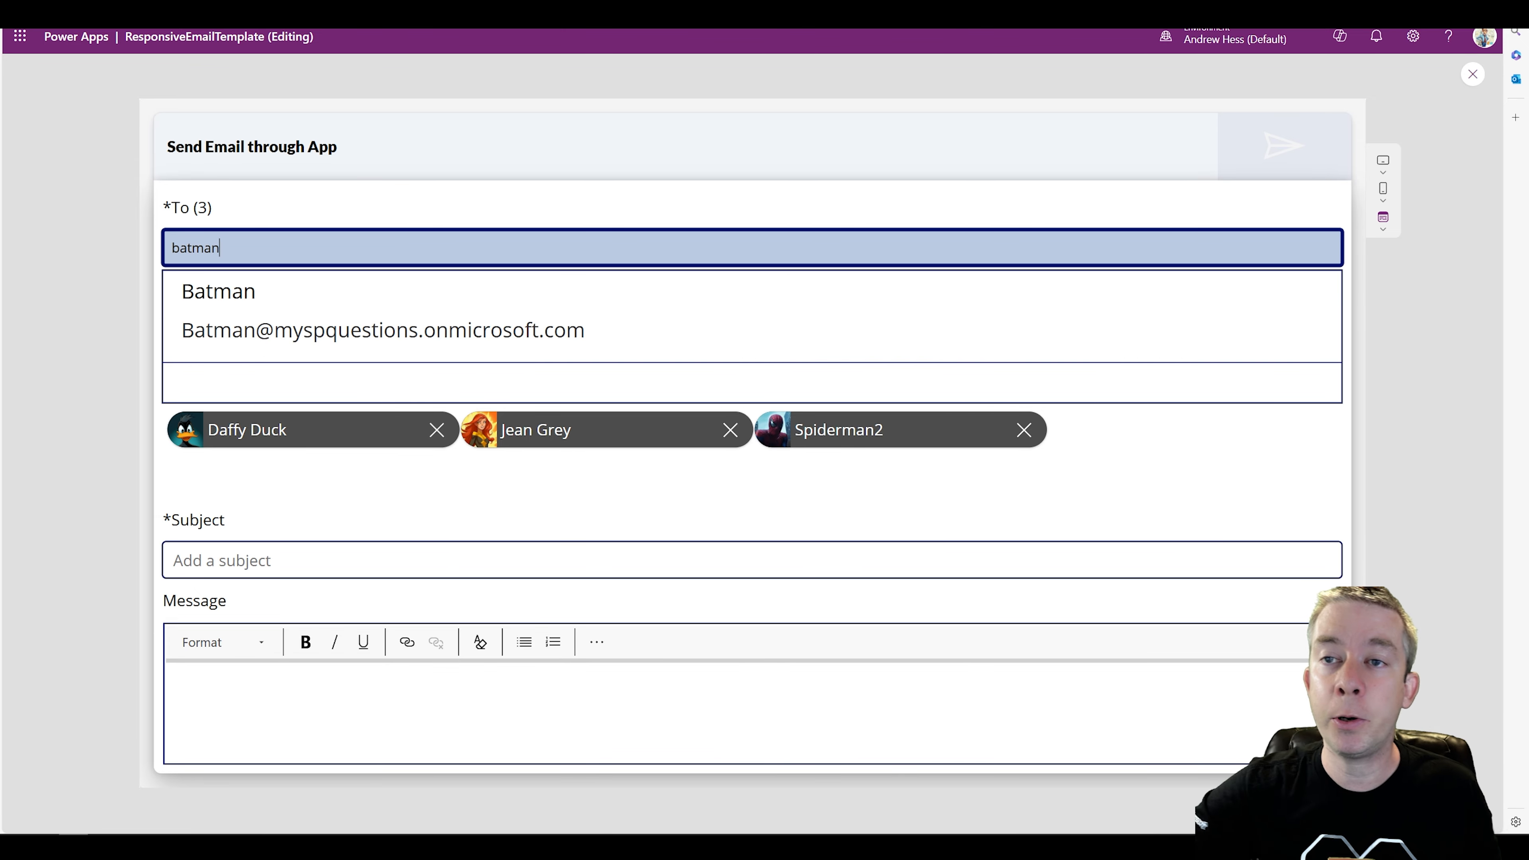
{"action": "left_click", "coordinate": [279, 300]}
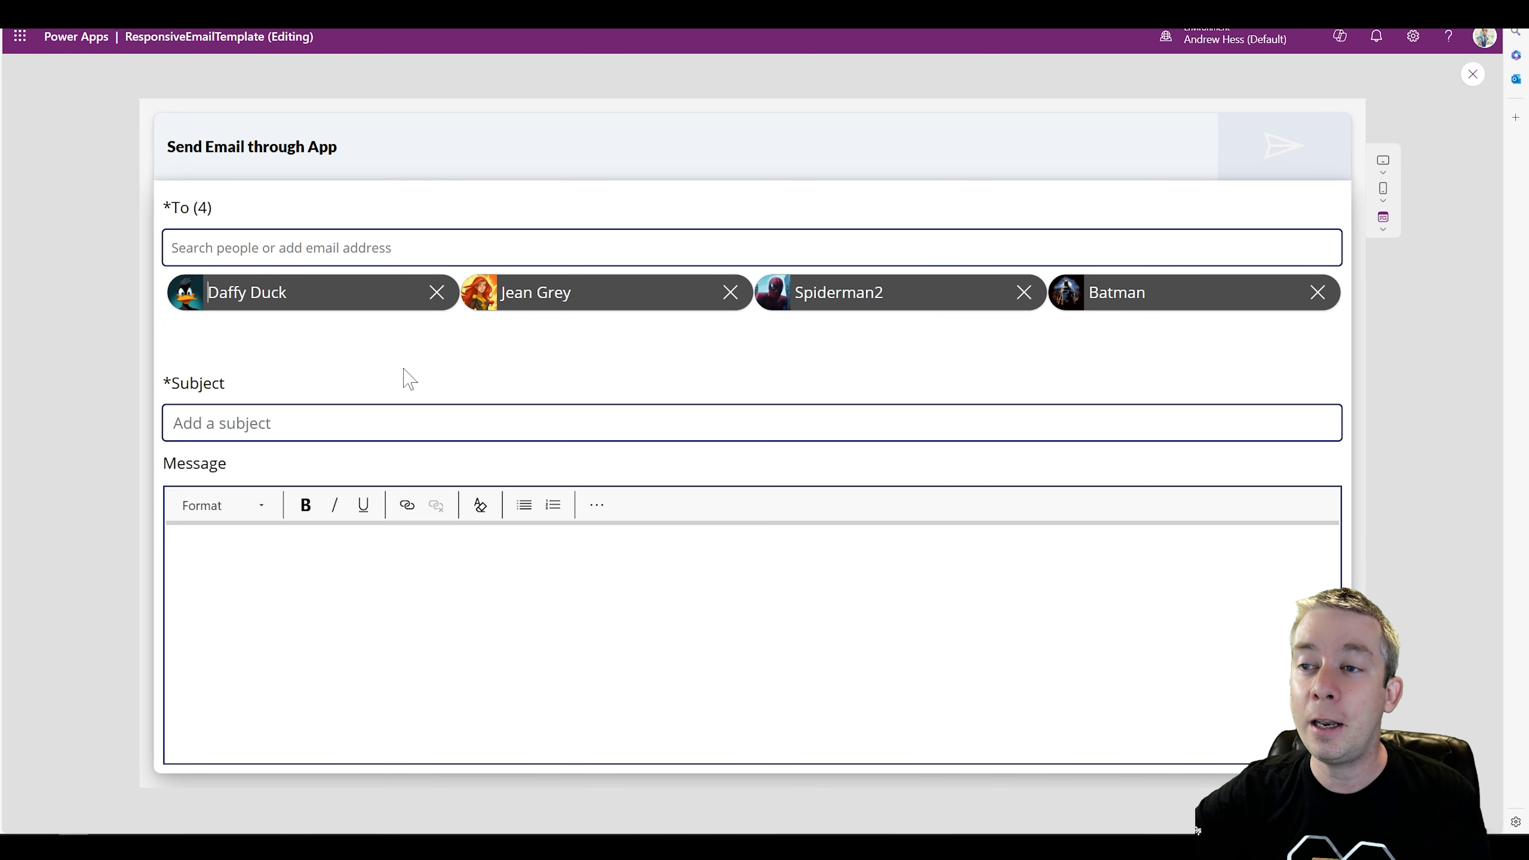
{"action": "left_click", "coordinate": [1473, 75]}
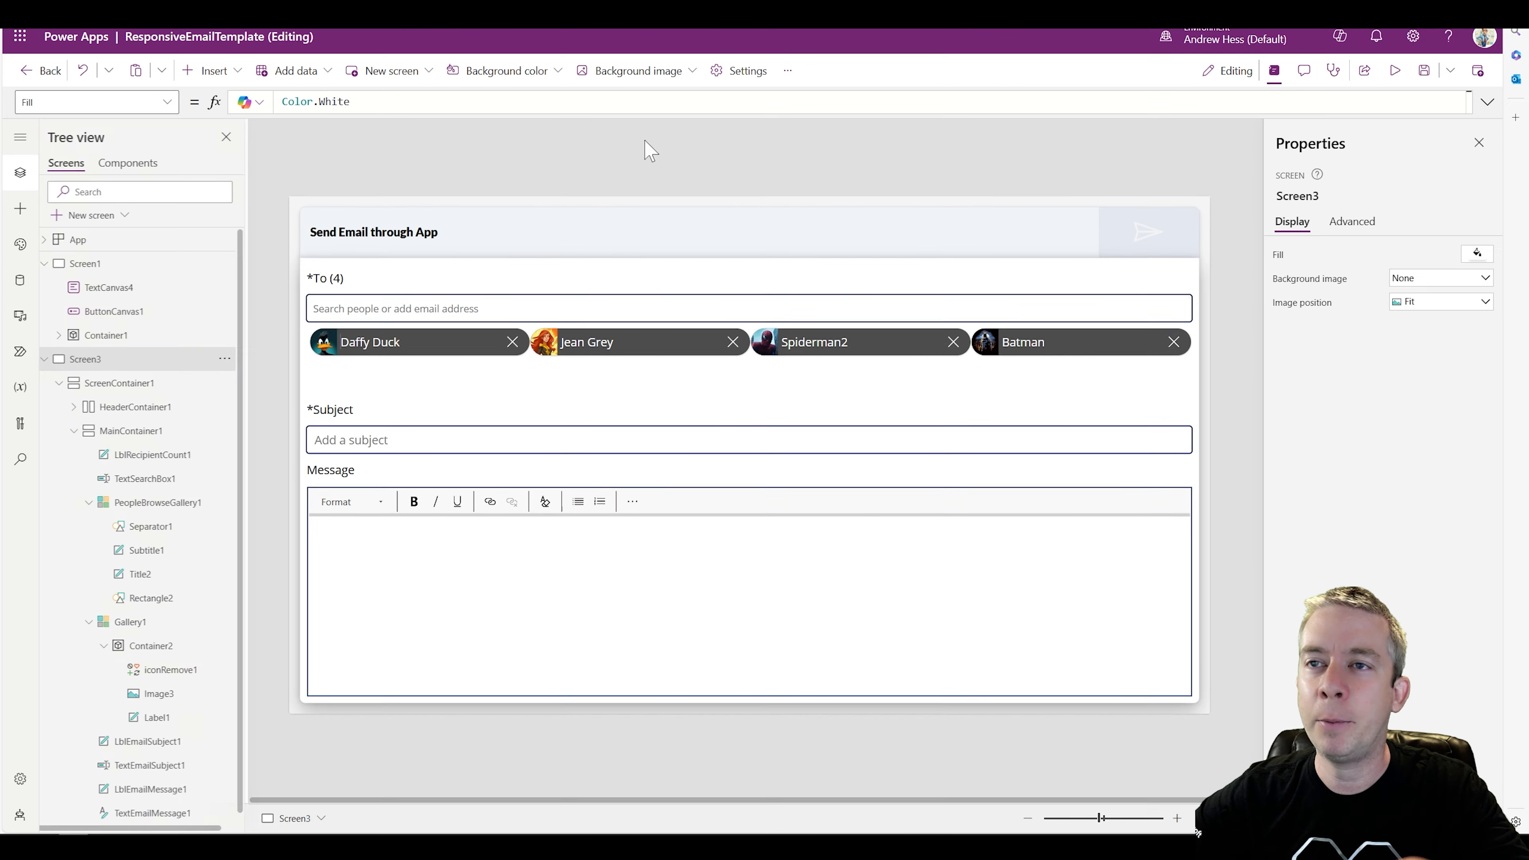
Step: Preview the app again, return to the gallery and untick Building is too high, Phone lines are busy and Didn't go into orbit
{"action": "left_click", "coordinate": [1395, 71]}
{"action": "left_click", "coordinate": [232, 166]}
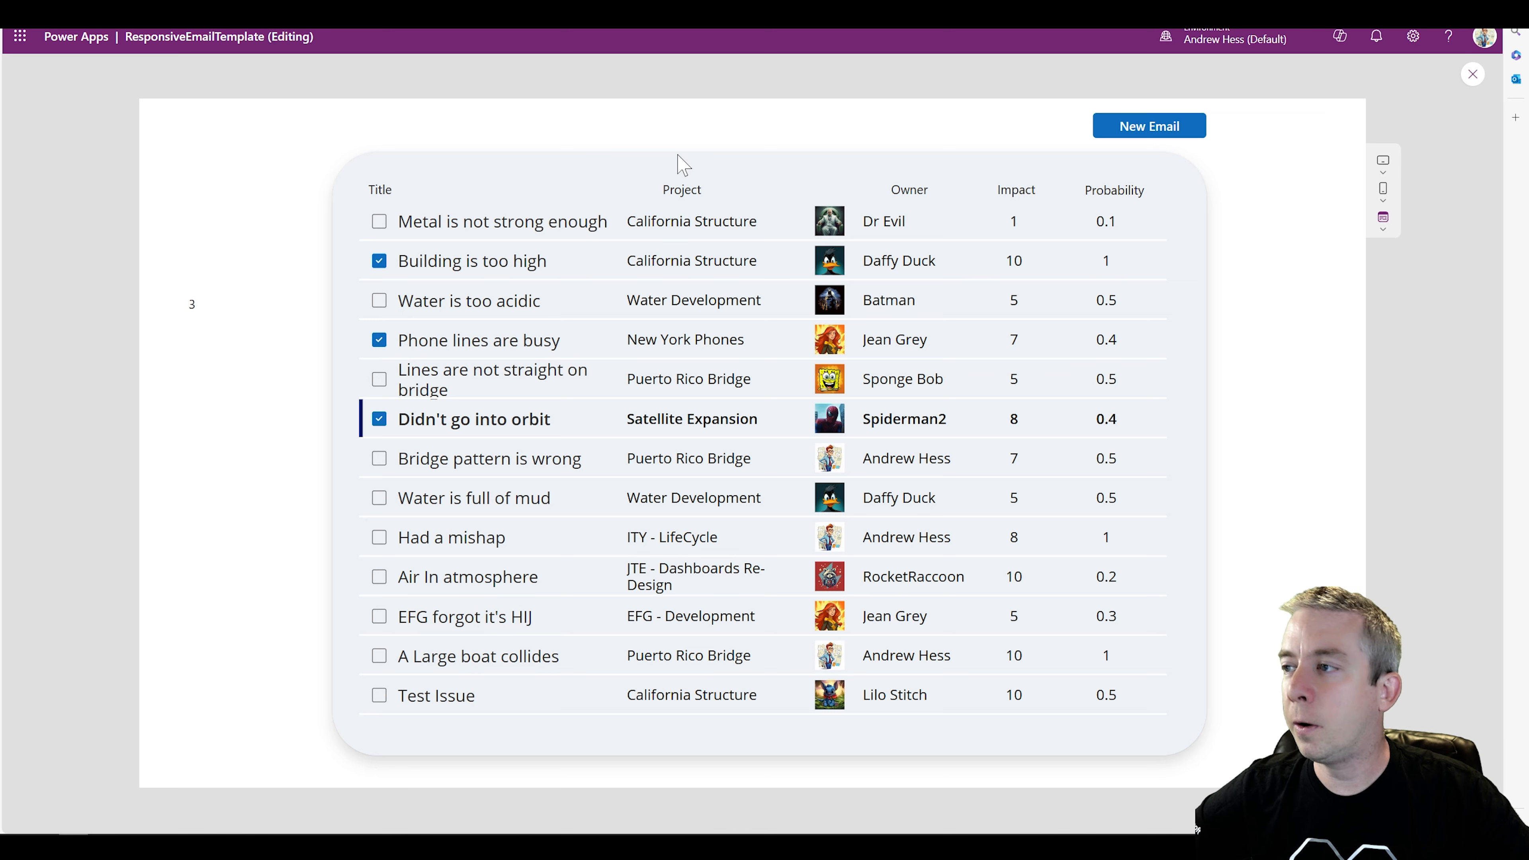
{"action": "left_click", "coordinate": [379, 261]}
{"action": "left_click", "coordinate": [379, 340]}
{"action": "left_click", "coordinate": [380, 418]}
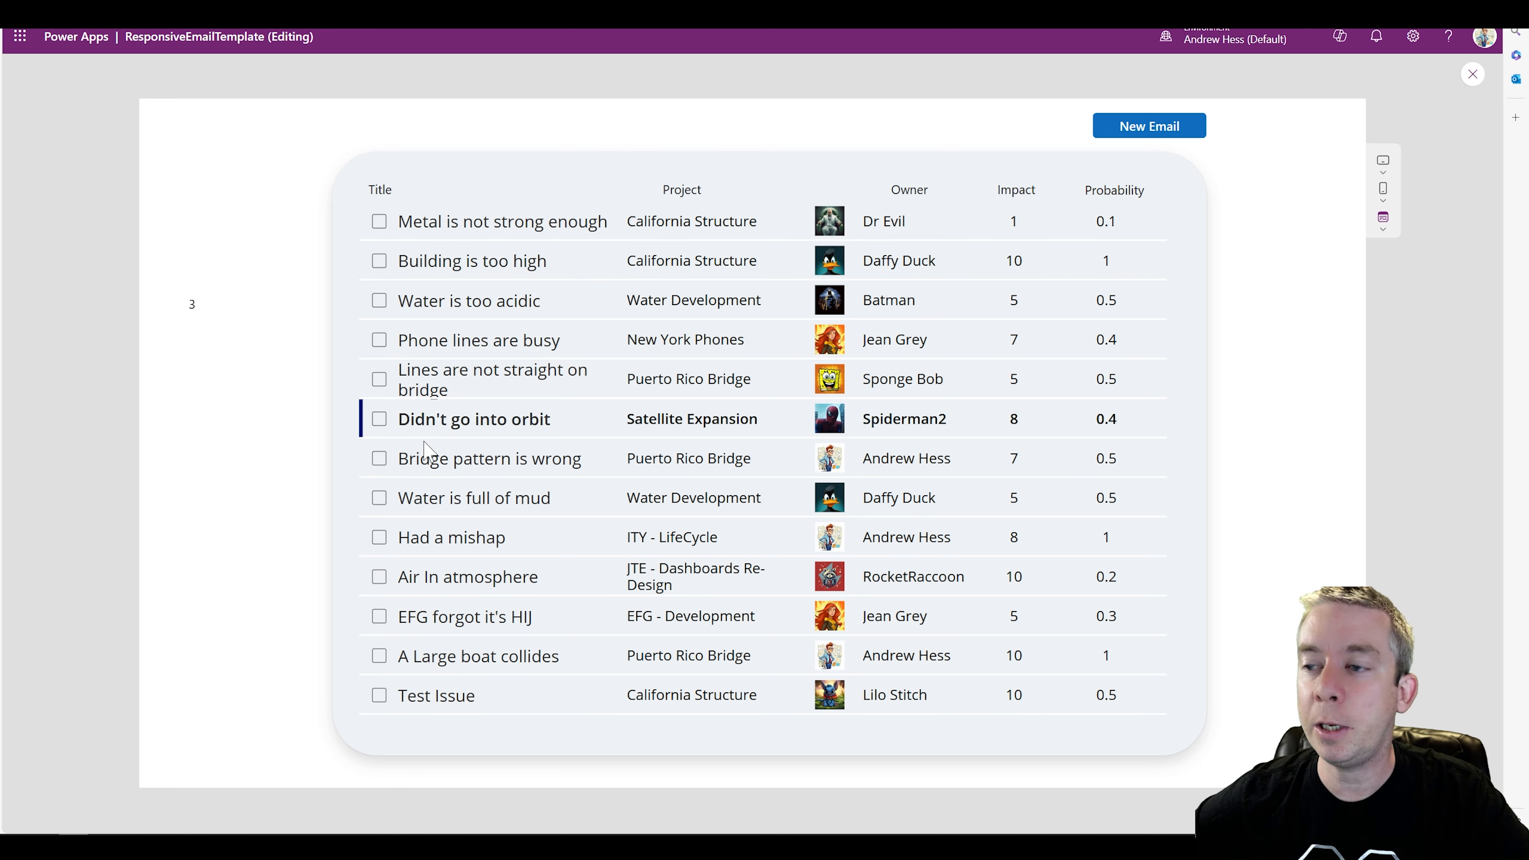
Step: Tick the rows Air In atmosphere, EFG forgot it's HIJ and Test Issue, and start a new email
{"action": "left_click", "coordinate": [379, 577]}
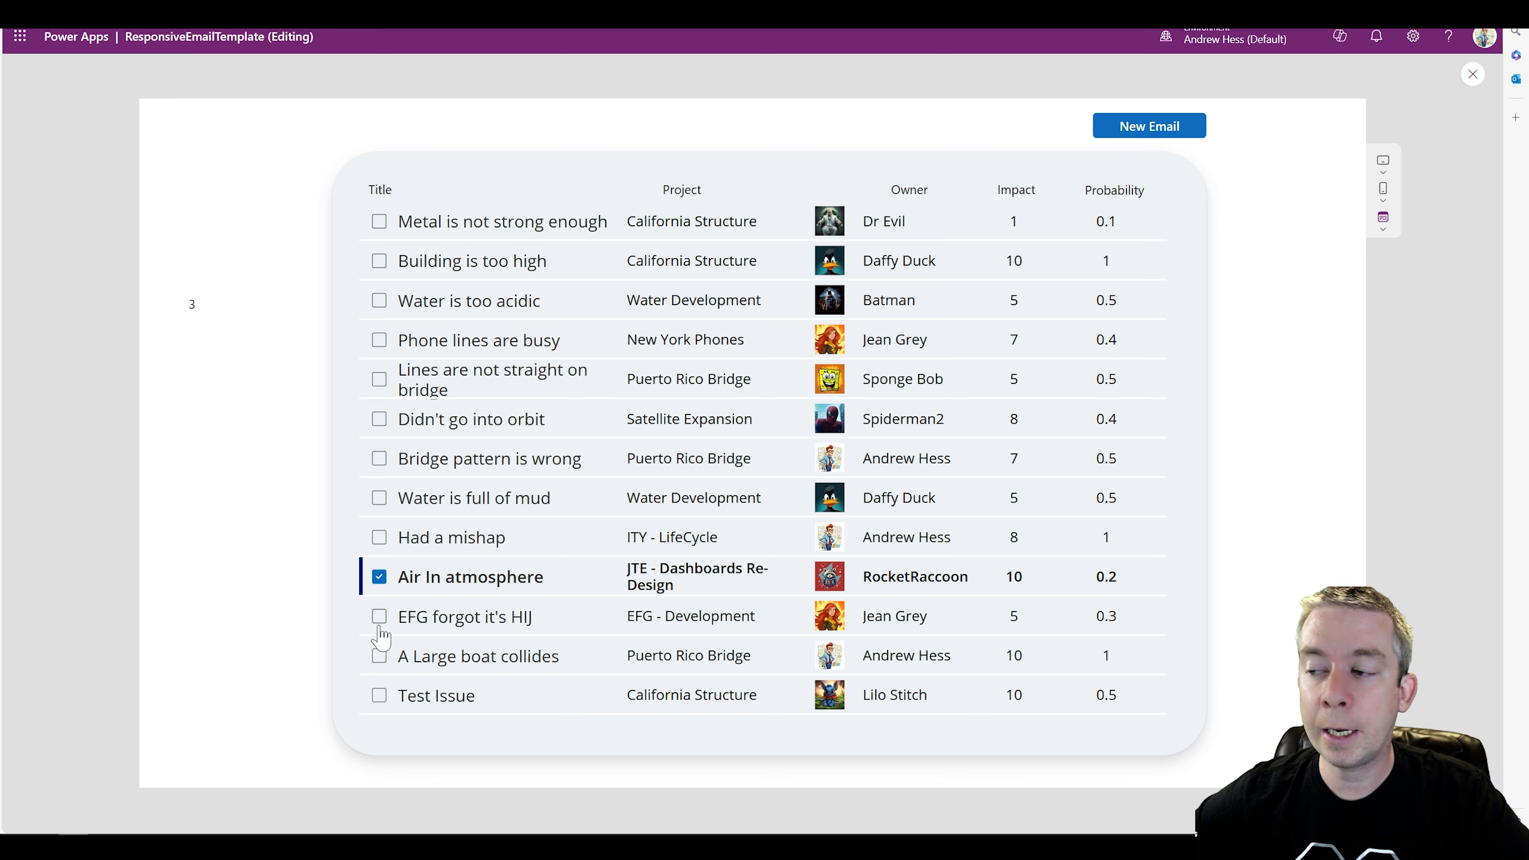
{"action": "left_click", "coordinate": [379, 616]}
{"action": "left_click", "coordinate": [379, 697]}
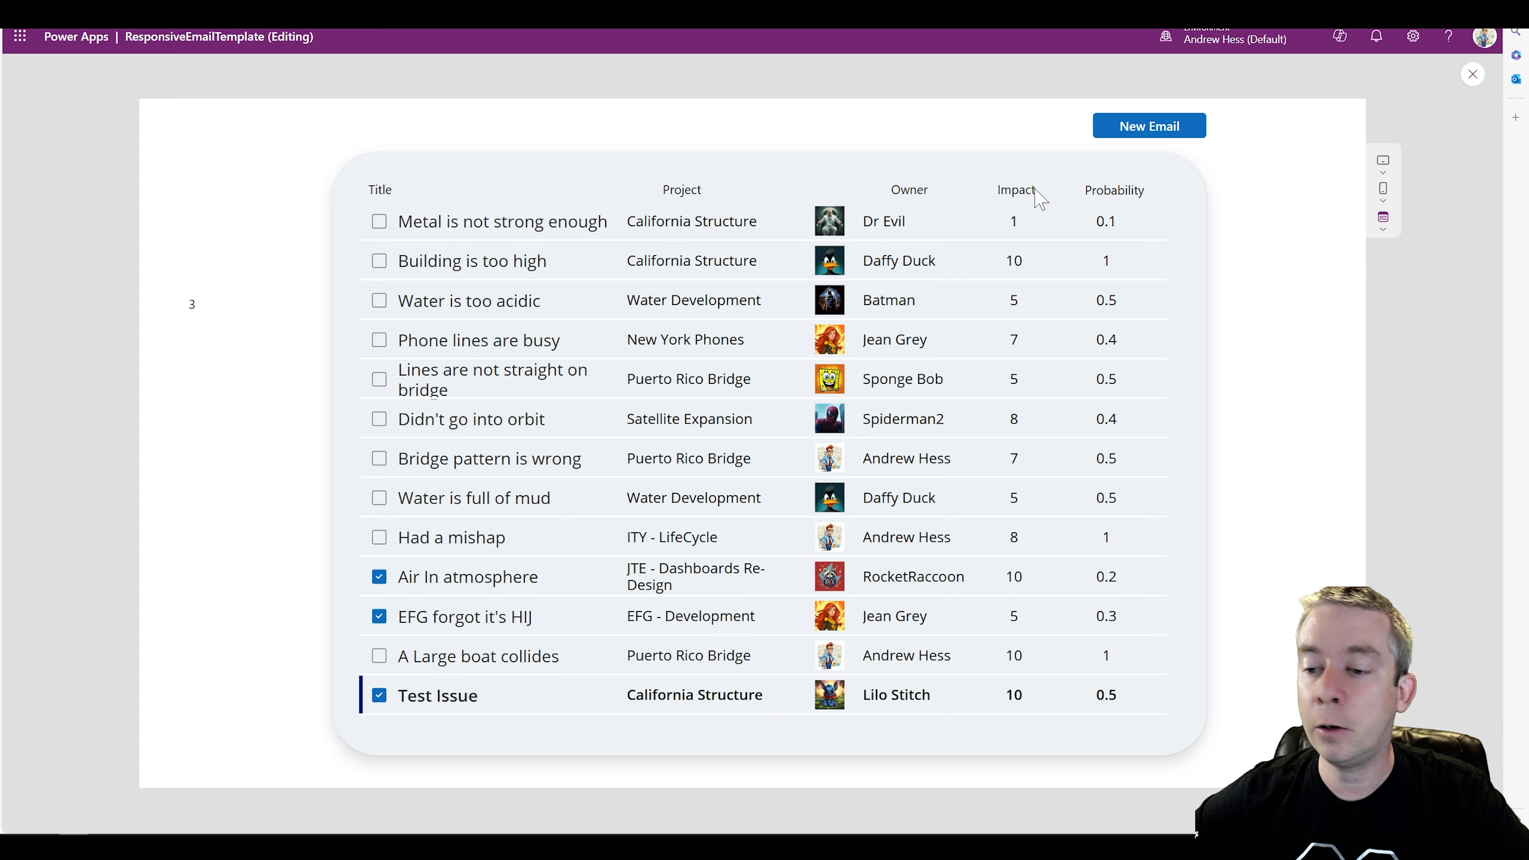
{"action": "left_click", "coordinate": [1149, 126]}
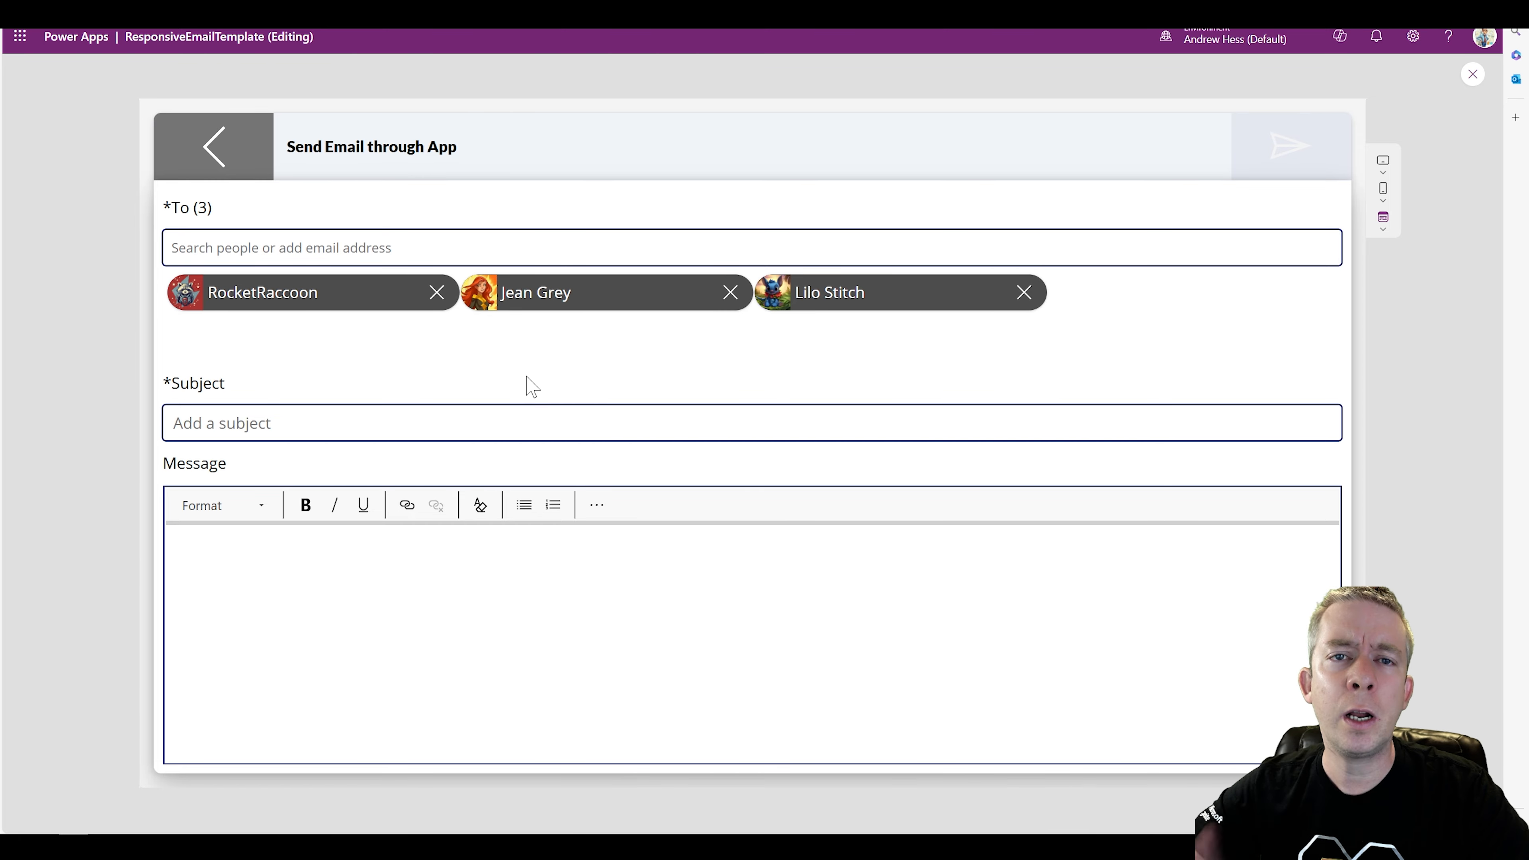
Step: Return to the gallery, additionally tick Phone lines are busy, and start another email to test a repeated owner
{"action": "left_click", "coordinate": [228, 145]}
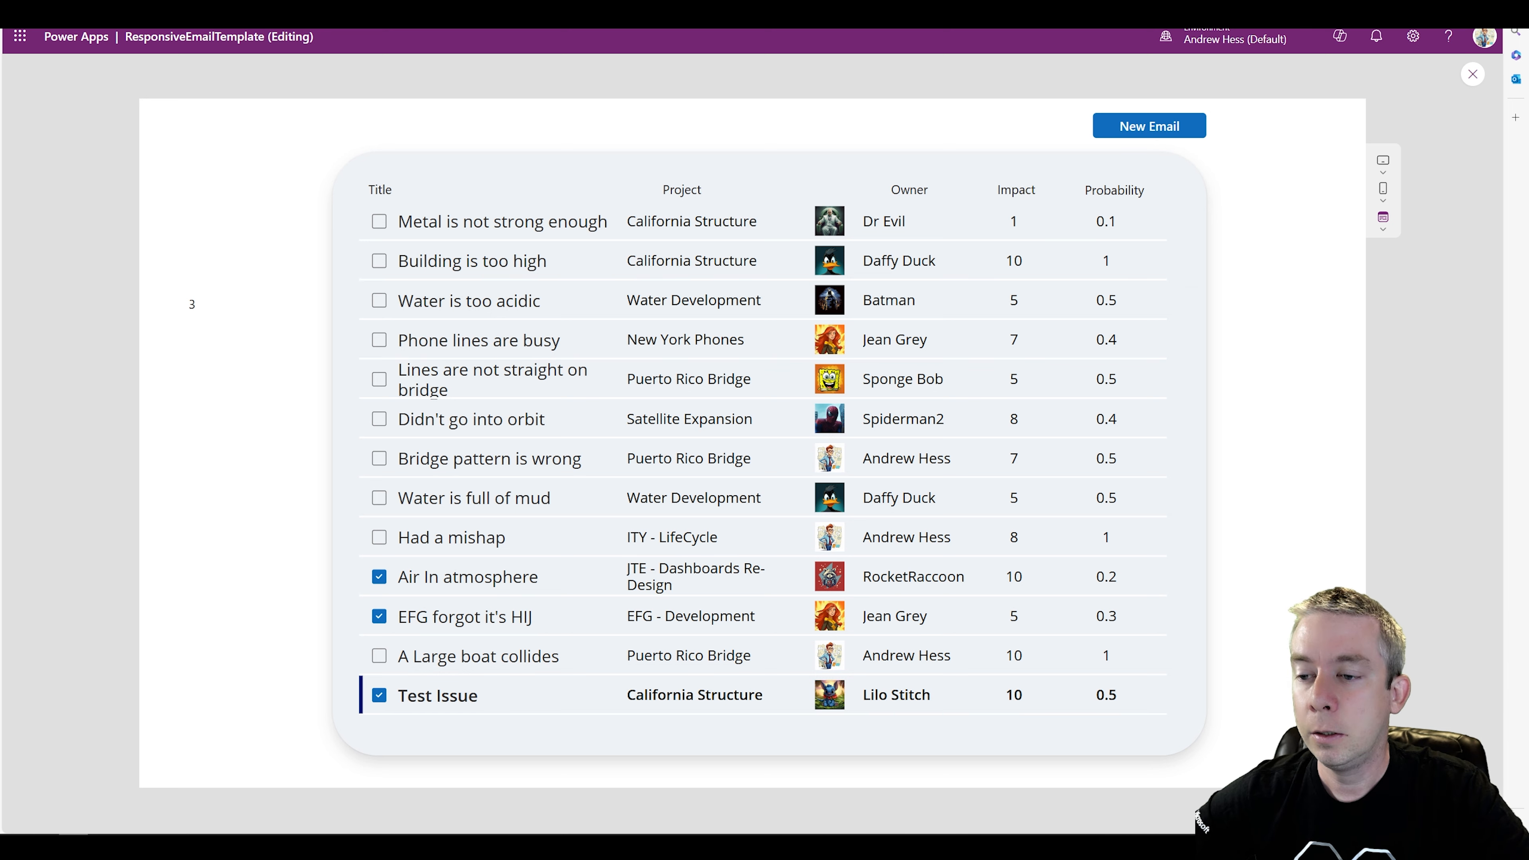
{"action": "left_click", "coordinate": [381, 342]}
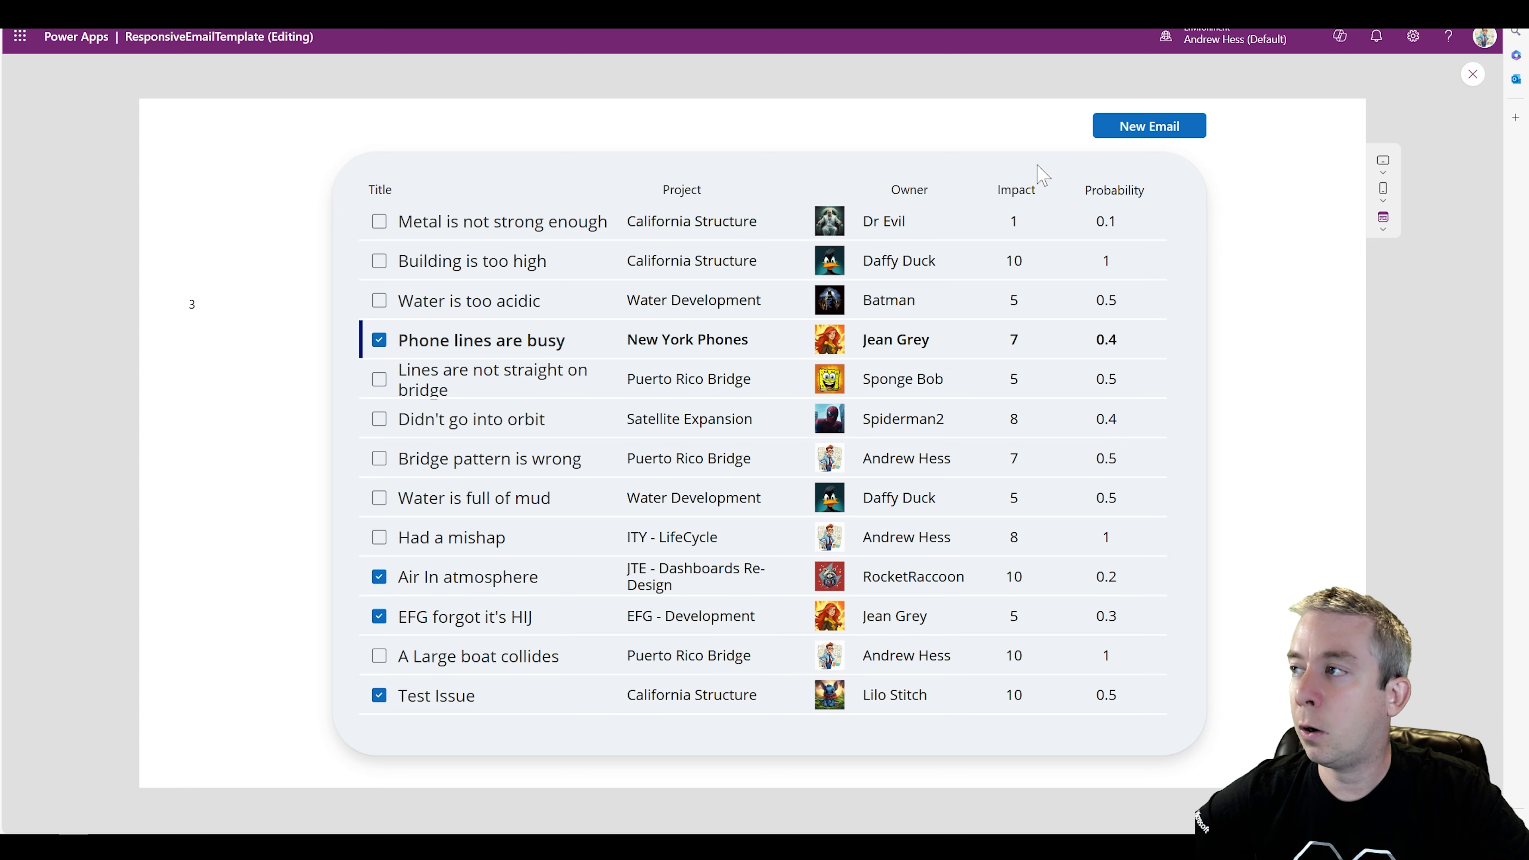
{"action": "left_click", "coordinate": [1123, 137]}
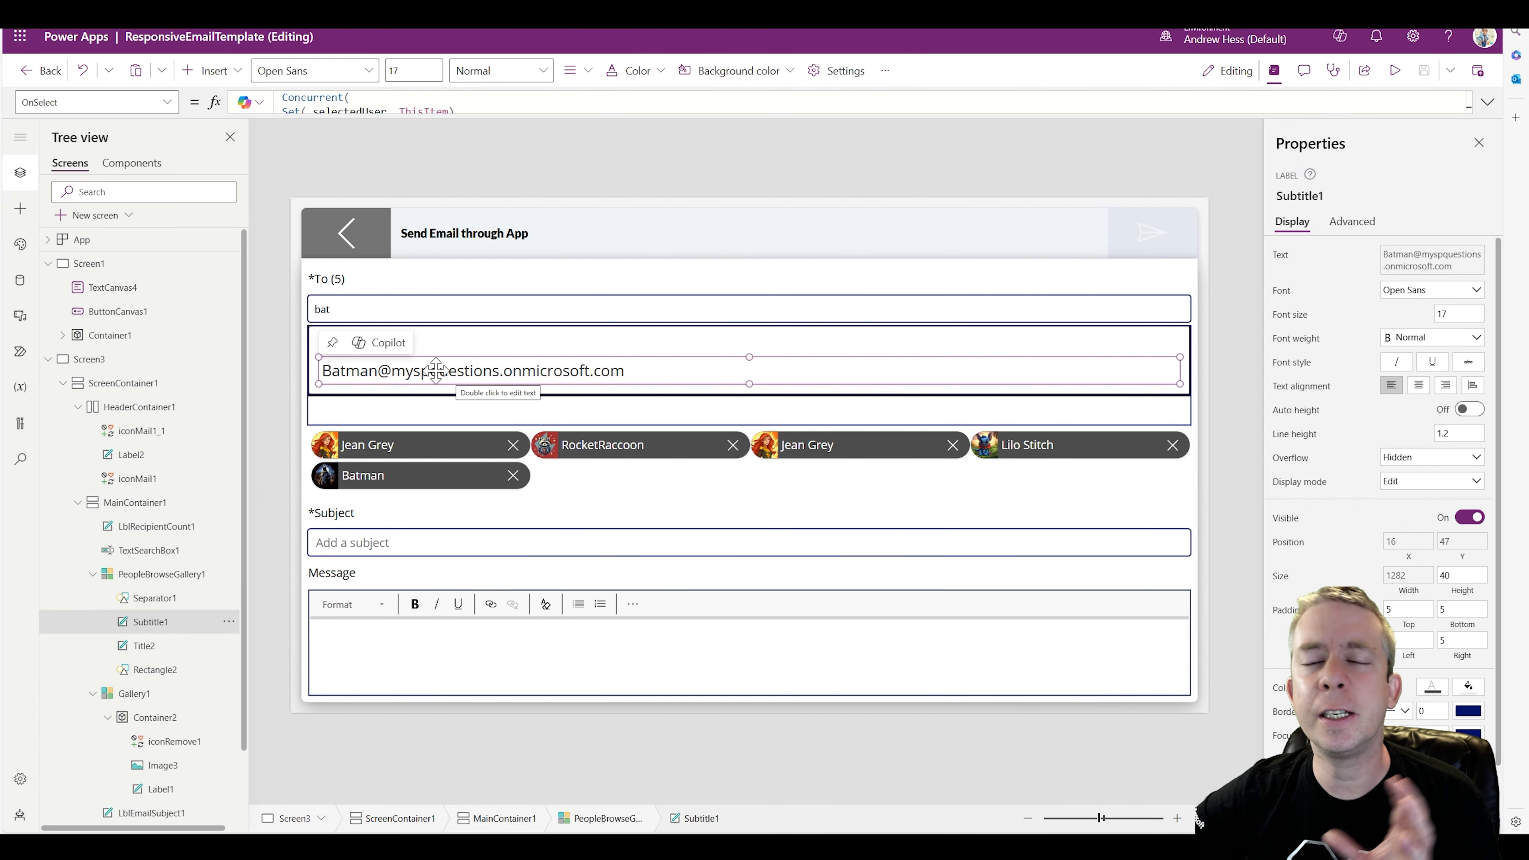
Step: Copy the condition If(Not(ThisItem.UserPrincipalName in MyPeople.UserPrincipalName), from the OnSelect formula of Subtitle1 in the people gallery
{"action": "left_click", "coordinate": [1487, 103]}
{"action": "left_click", "coordinate": [283, 151]}
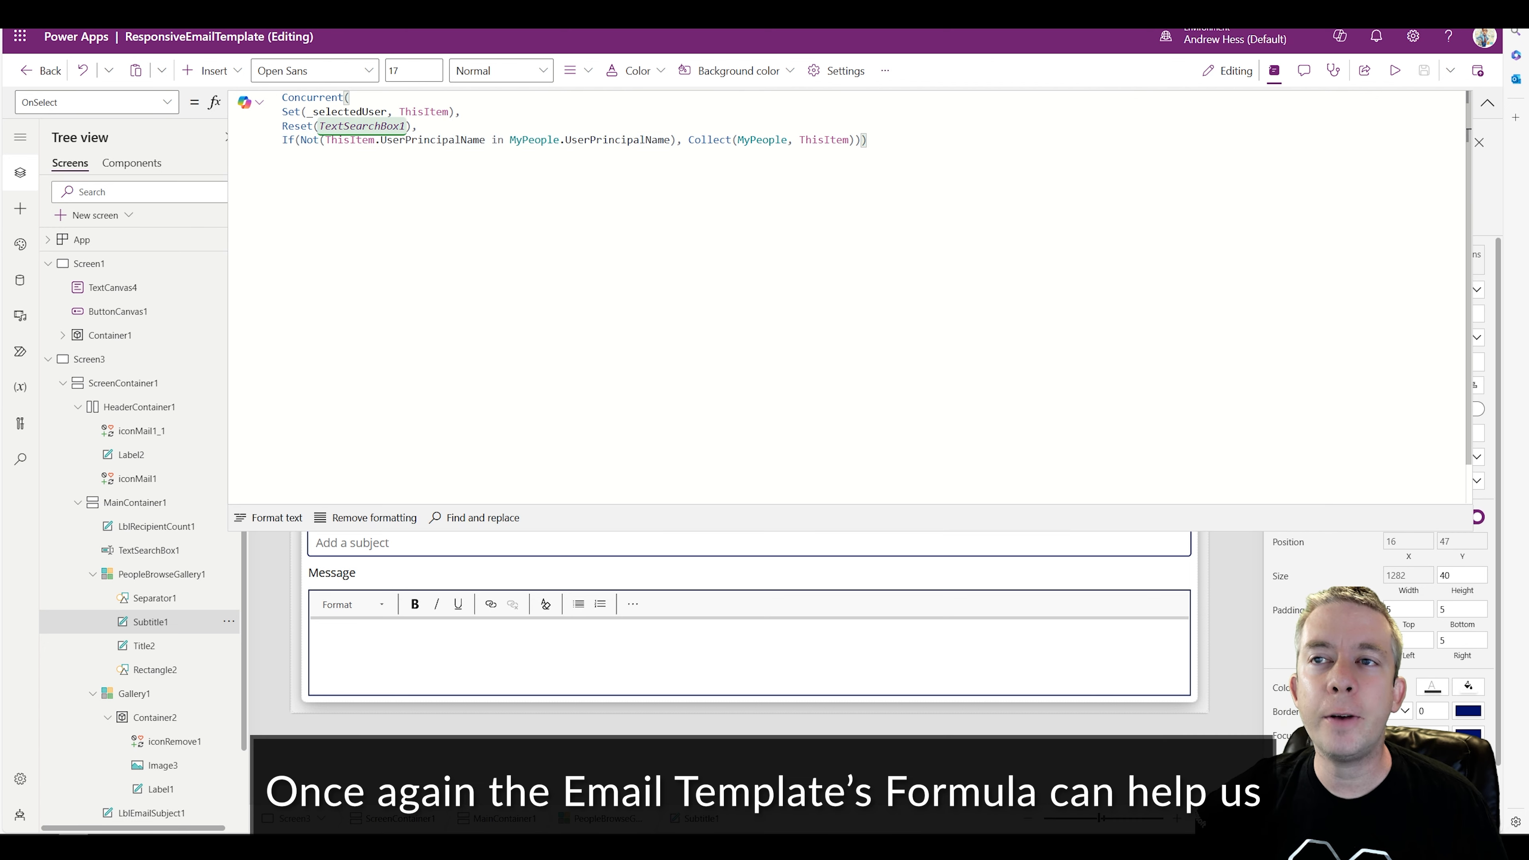
{"action": "left_click_drag", "start_coordinate": [283, 140], "coordinate": [677, 140]}
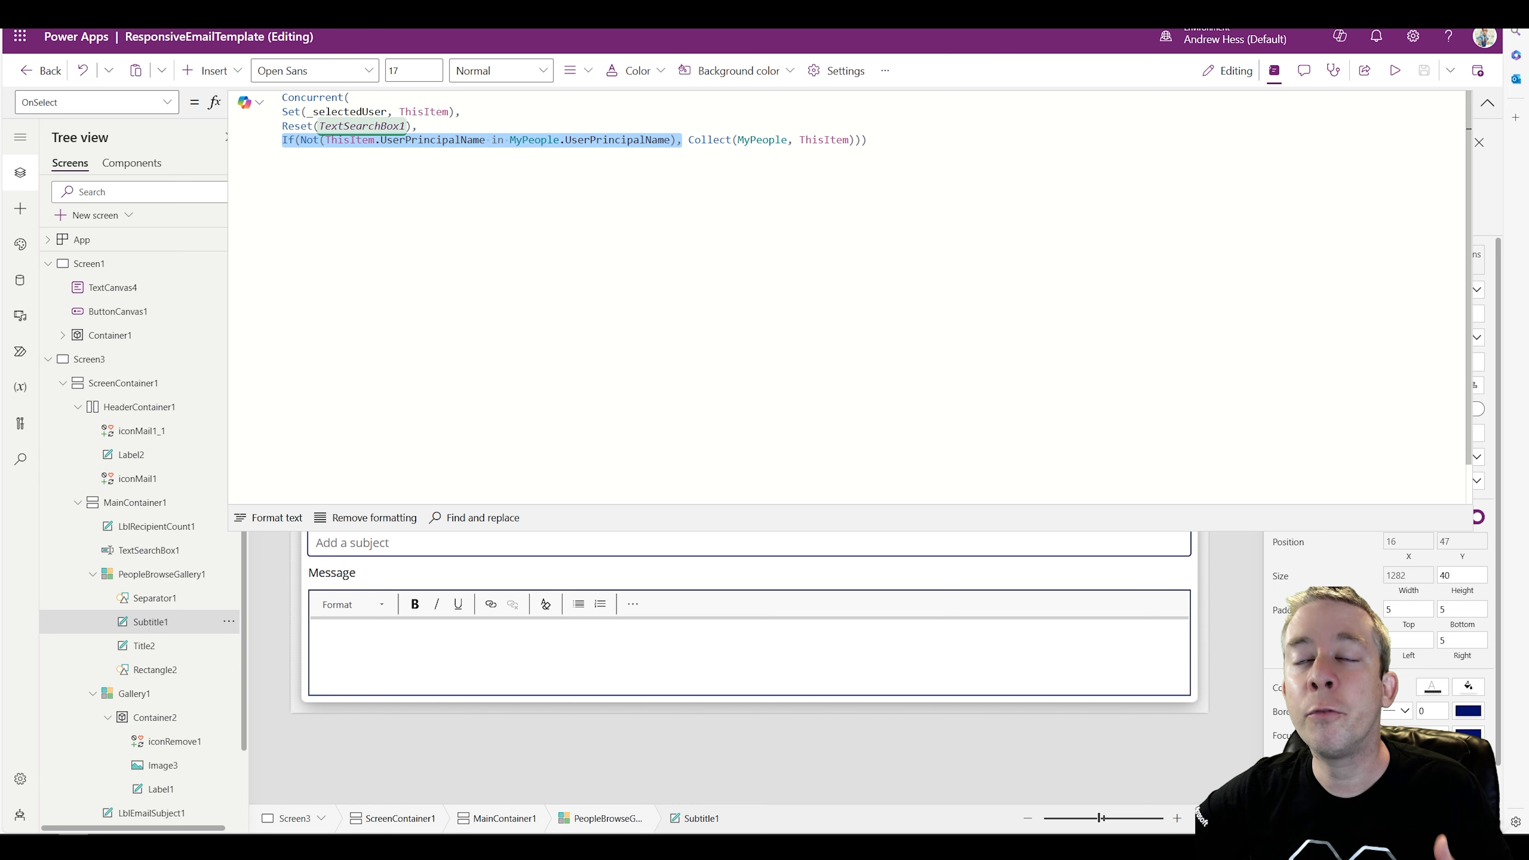
{"action": "left_click_drag", "start_coordinate": [682, 140], "coordinate": [283, 140]}
{"action": "key", "text": "ctrl+c"}
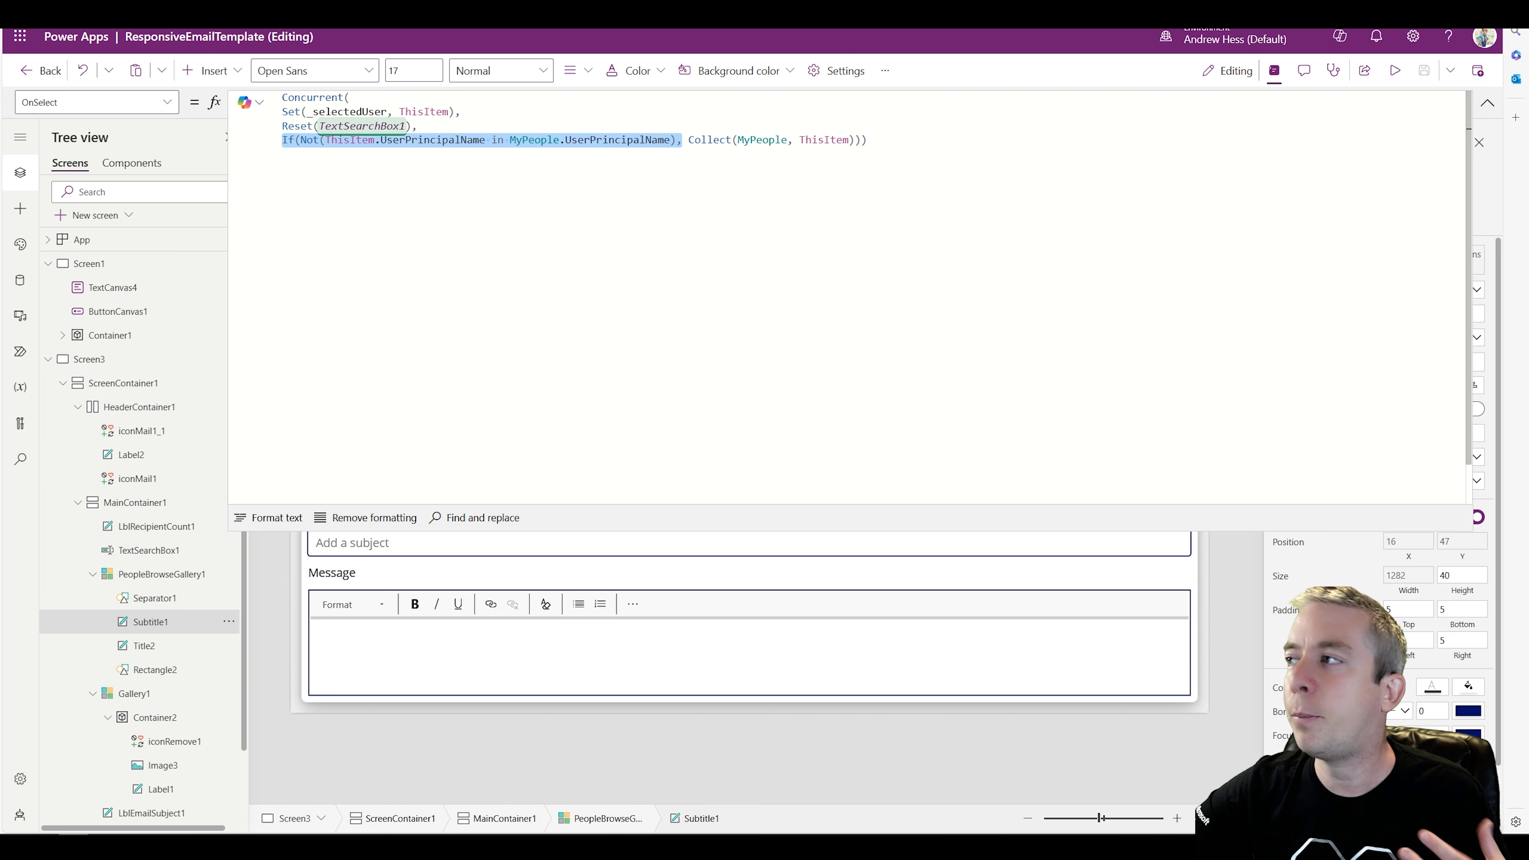
{"action": "left_click", "coordinate": [1487, 103]}
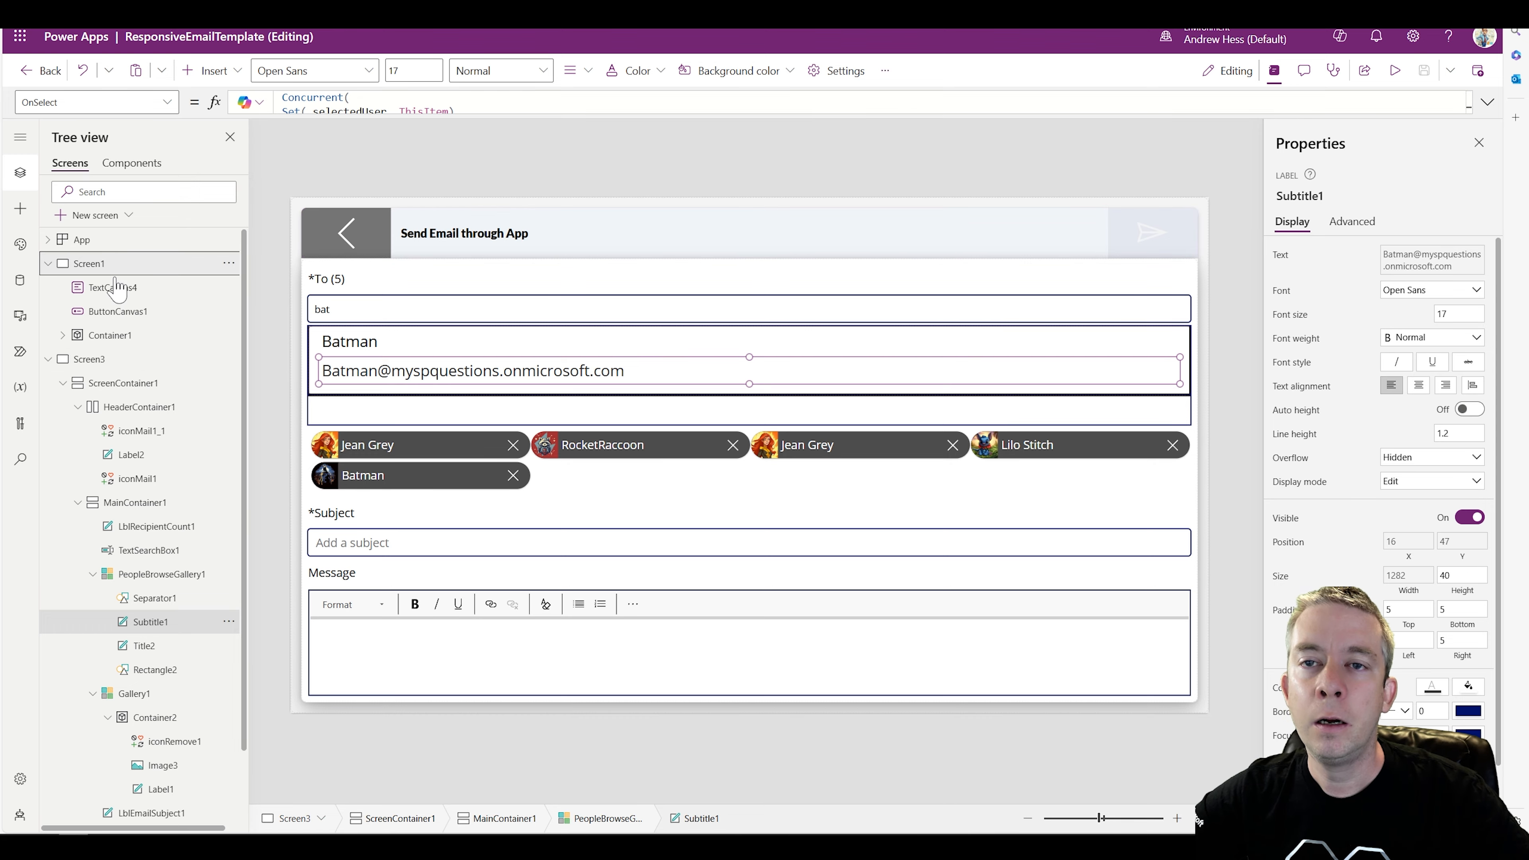
Step: Insert the copied If(Not( condition before Collect in the ForAll line of the New Email button's OnSelect
{"action": "left_click", "coordinate": [91, 264]}
{"action": "left_click", "coordinate": [1080, 222]}
{"action": "left_click", "coordinate": [1487, 102]}
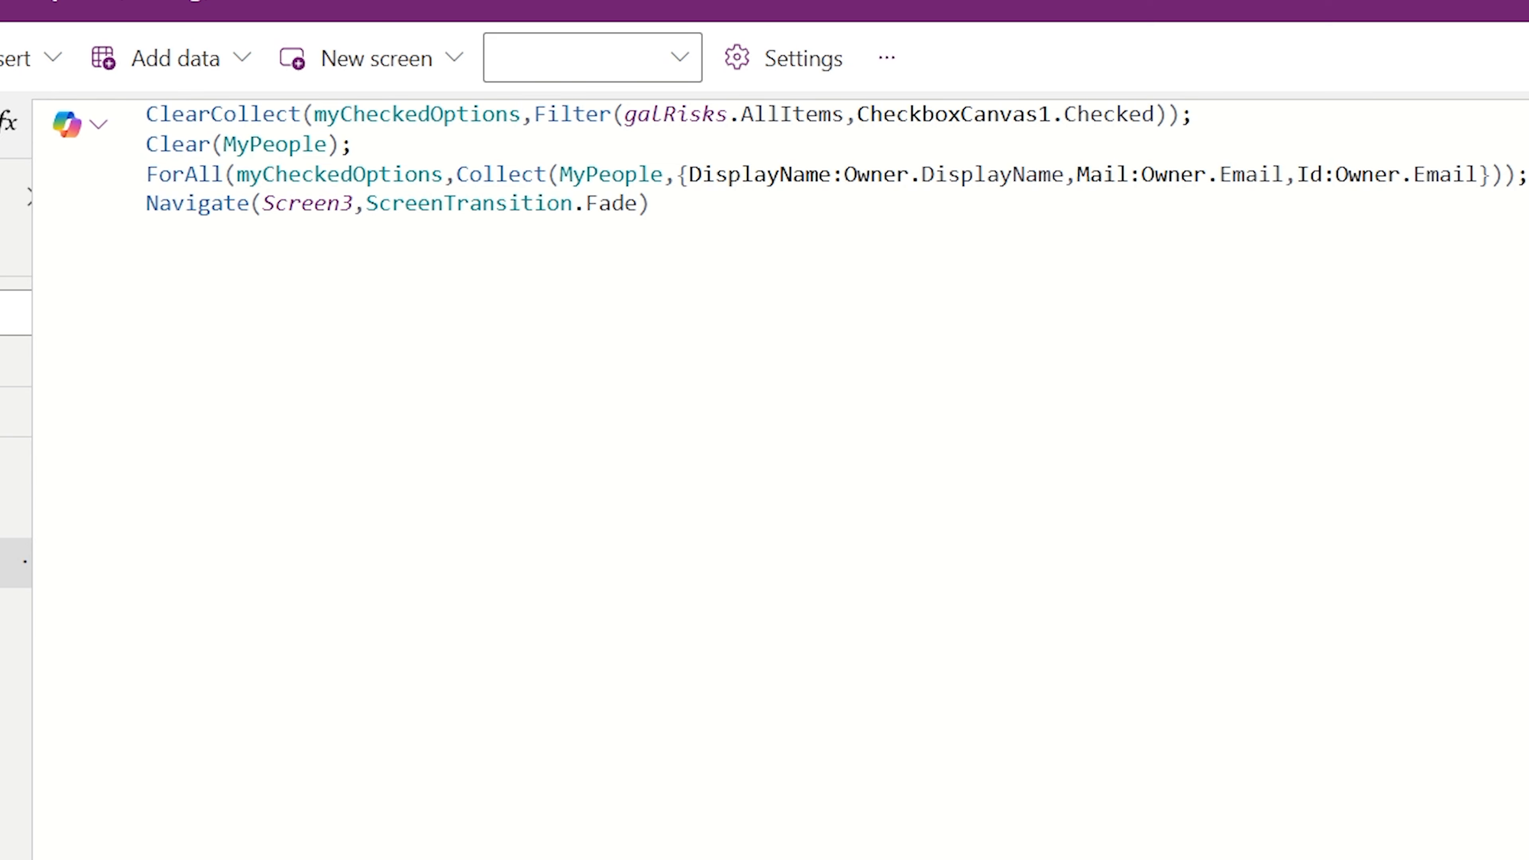
{"action": "key", "text": "ctrl+v"}
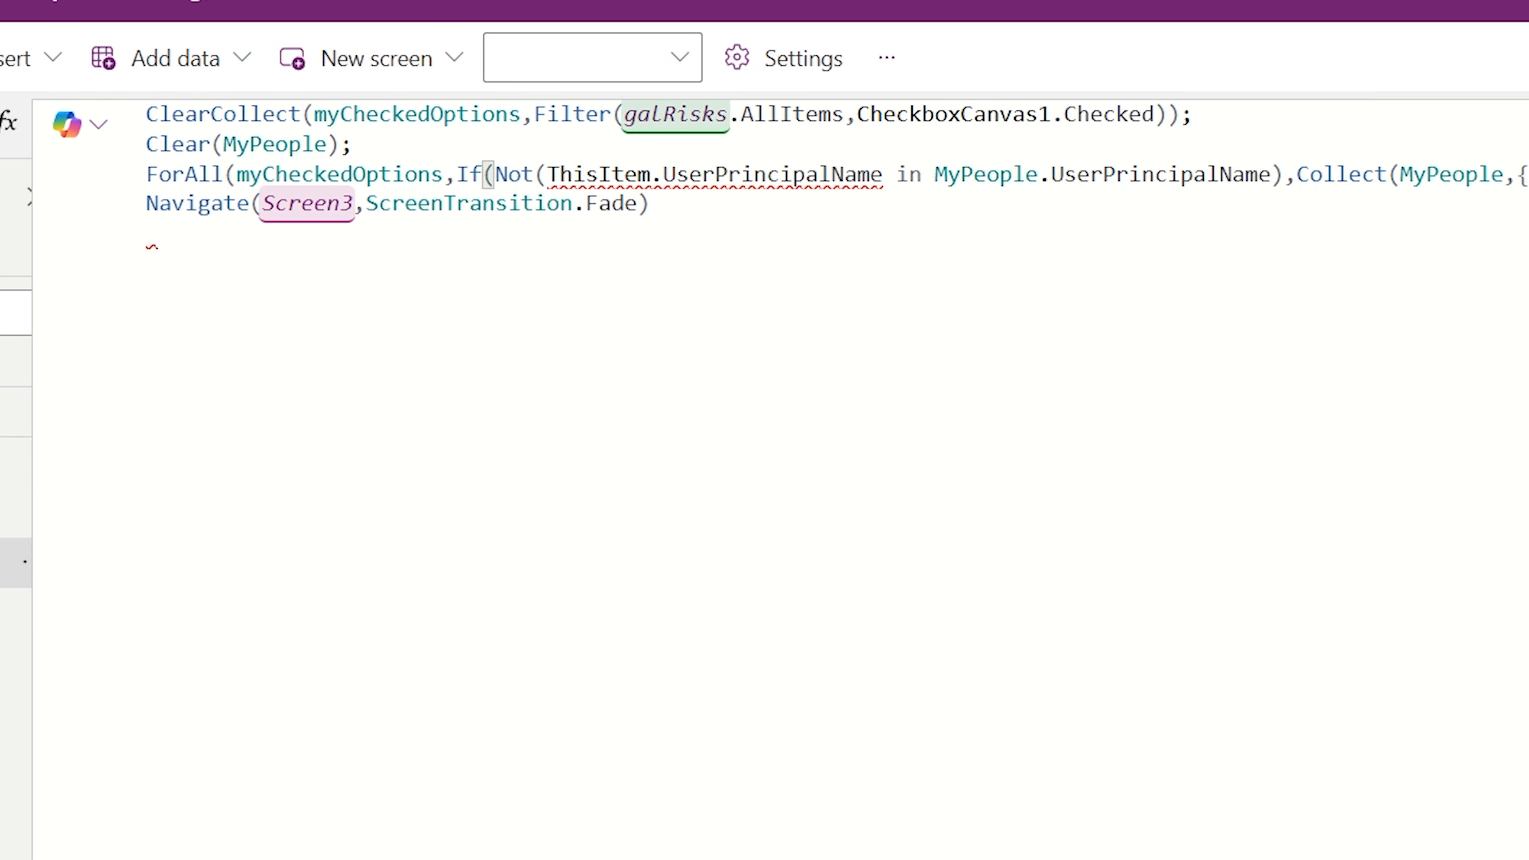
Step: Replace ThisItem.UserPrincipalName in the pasted condition with ThisRecord.Owner.Email
{"action": "left_click_drag", "start_coordinate": [883, 174], "coordinate": [600, 174]}
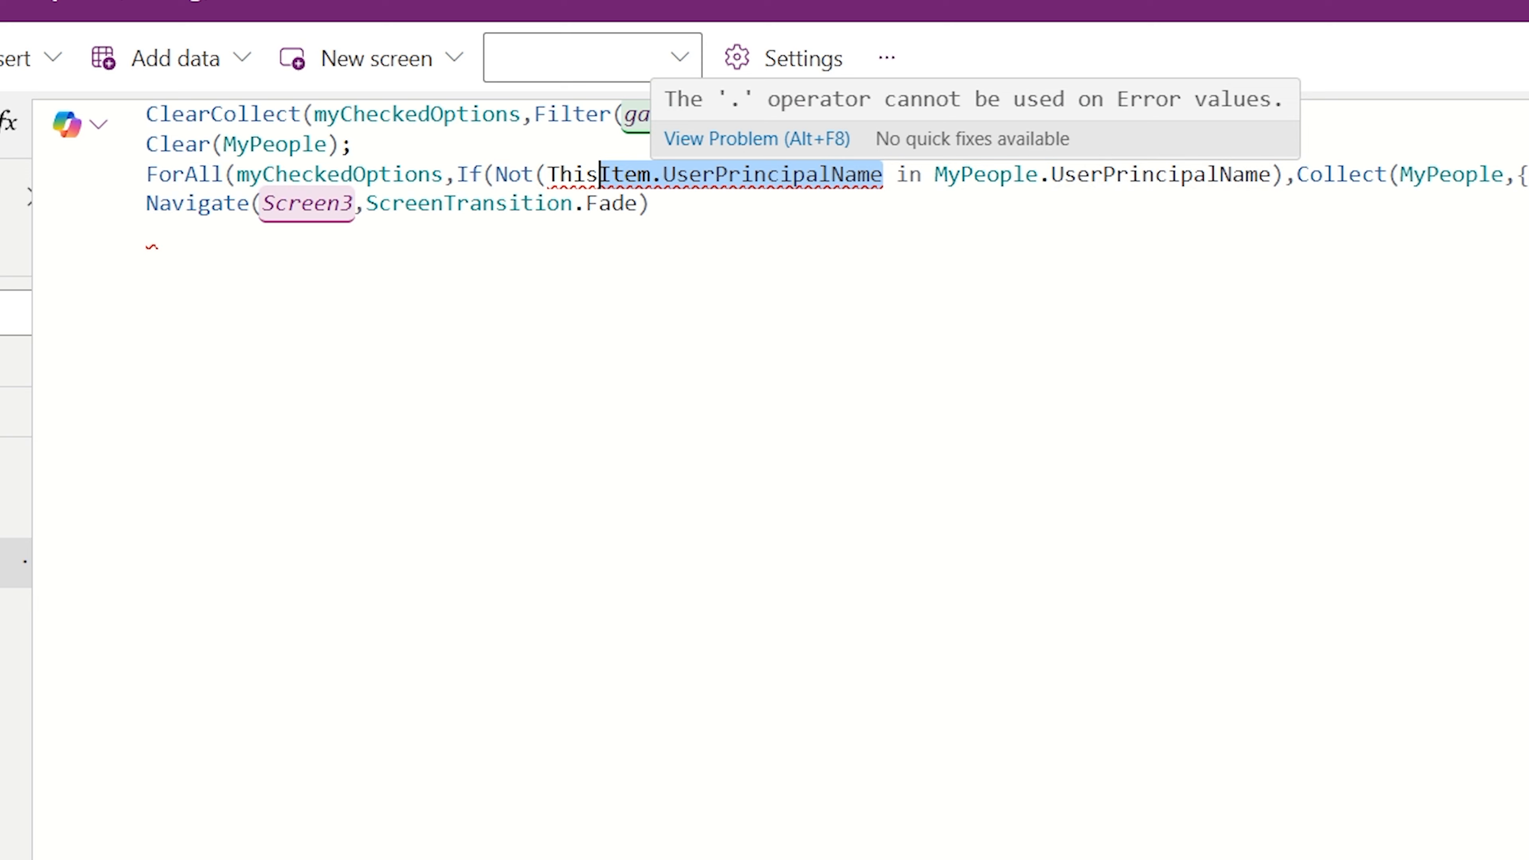
{"action": "type", "text": "Record."}
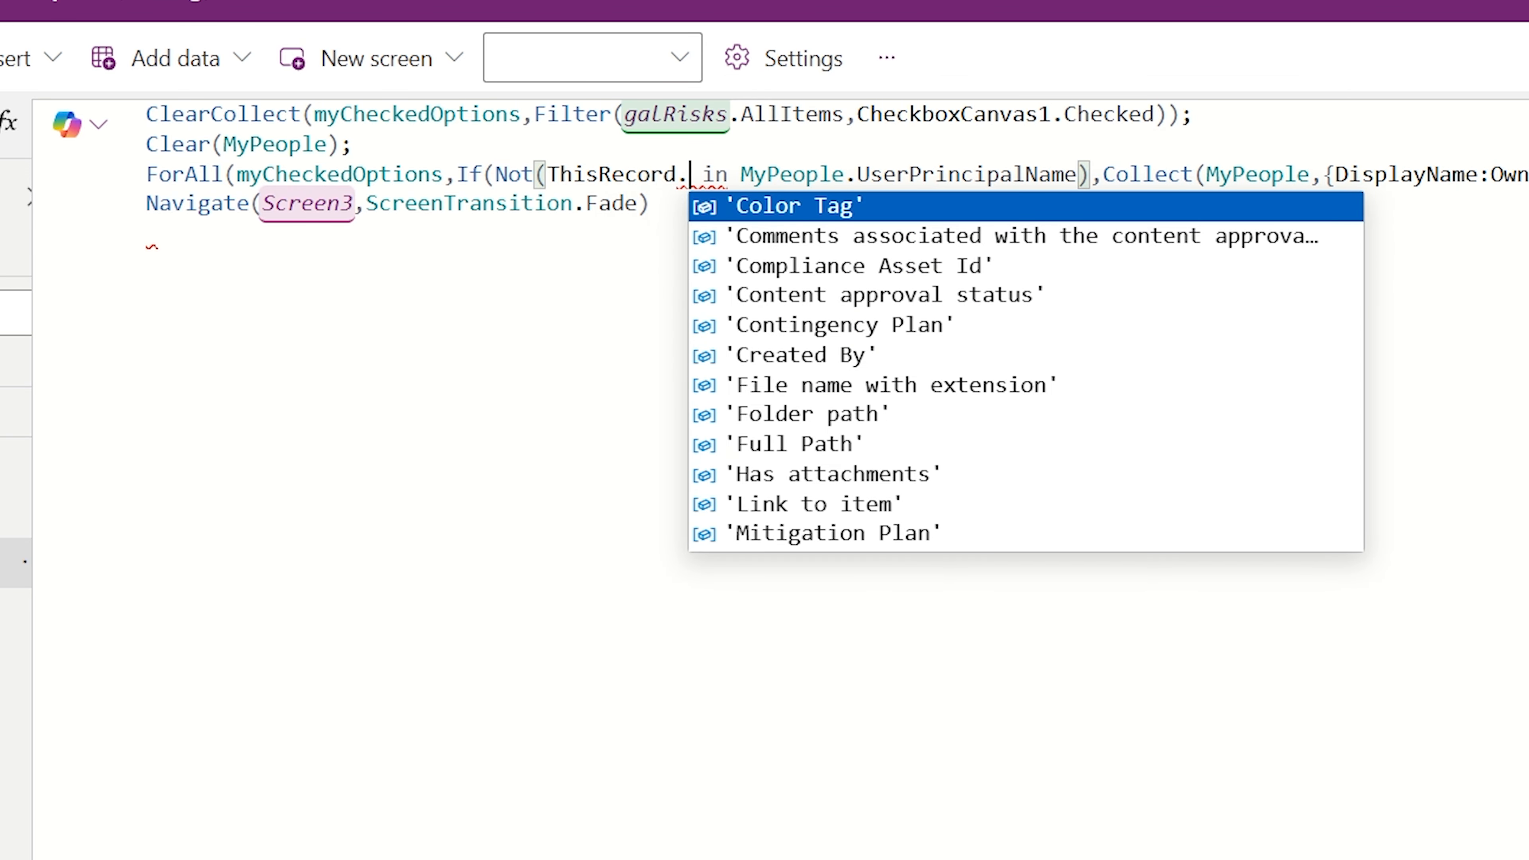
{"action": "type", "text": "Mi"}
{"action": "key", "text": "BackSpace"}
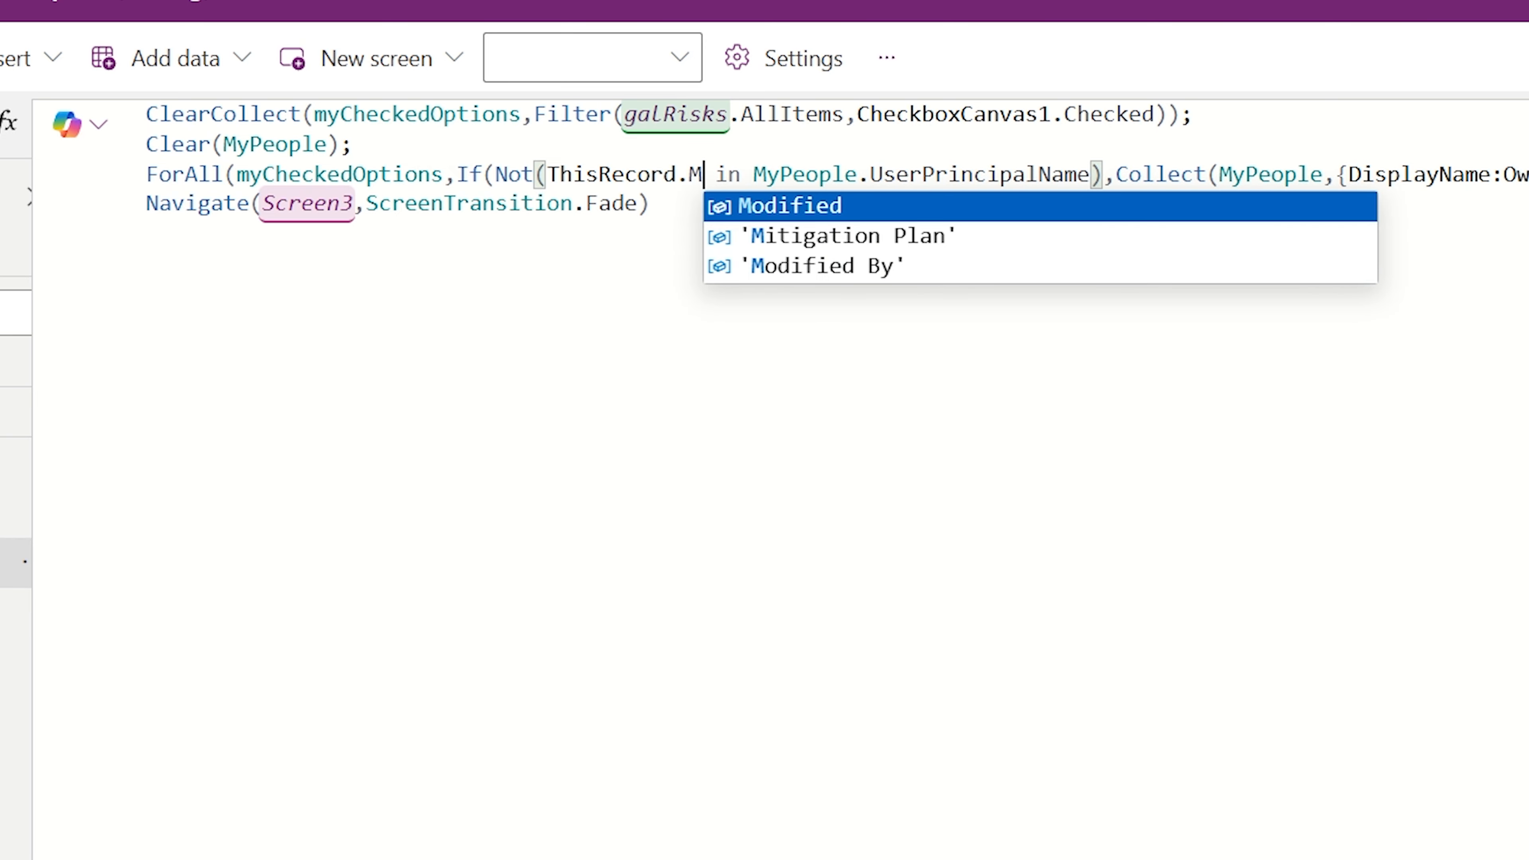
{"action": "key", "text": "BackSpace"}
{"action": "type", "text": "Id"}
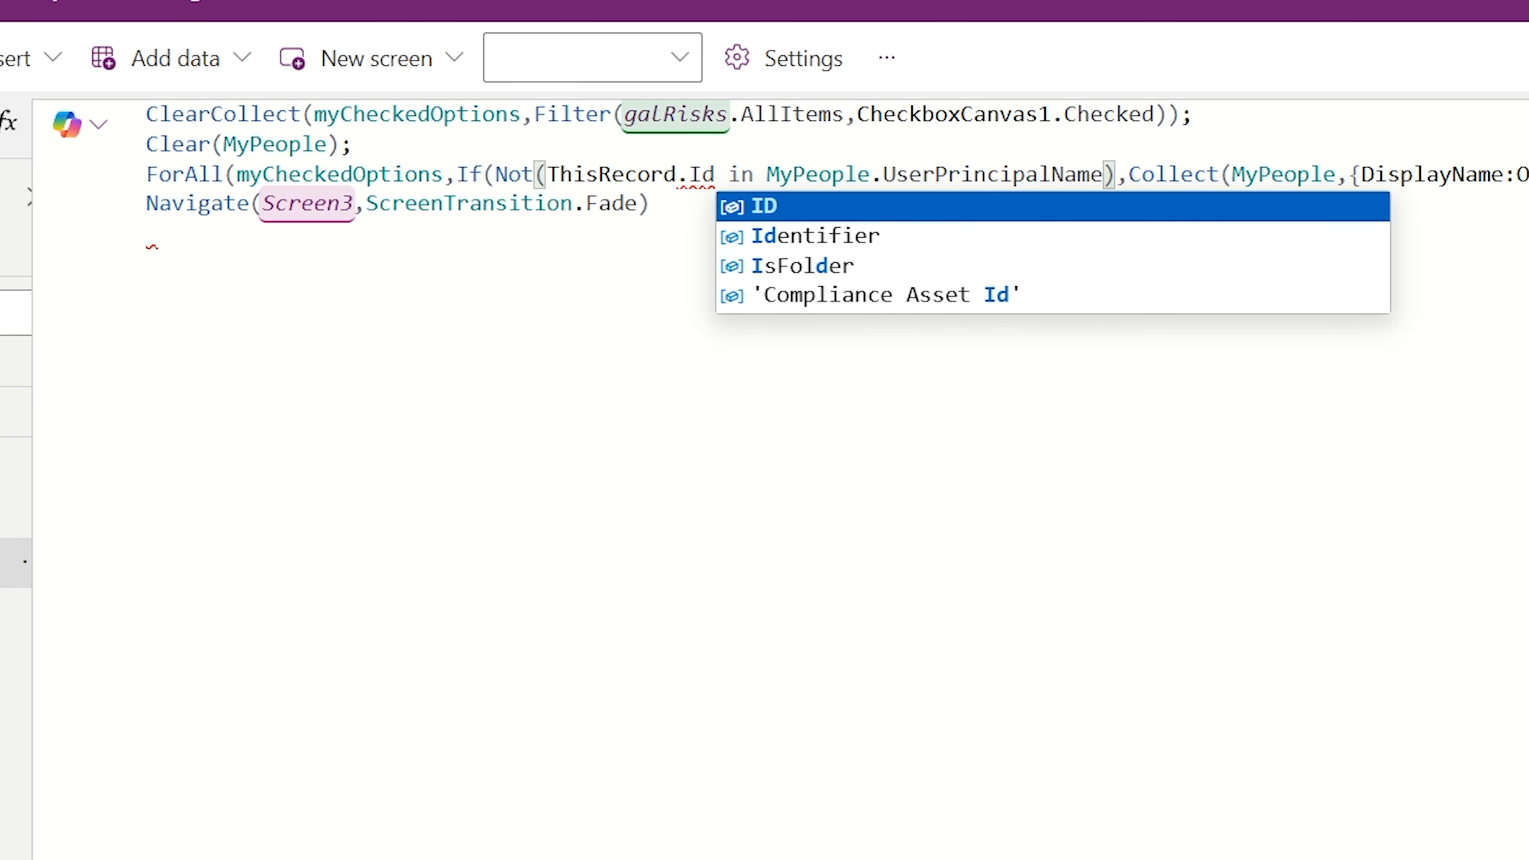
{"action": "key", "text": "BackSpace"}
{"action": "type", "text": "D"}
{"action": "key", "text": "BackSpace"}
{"action": "key", "text": "BackSpace"}
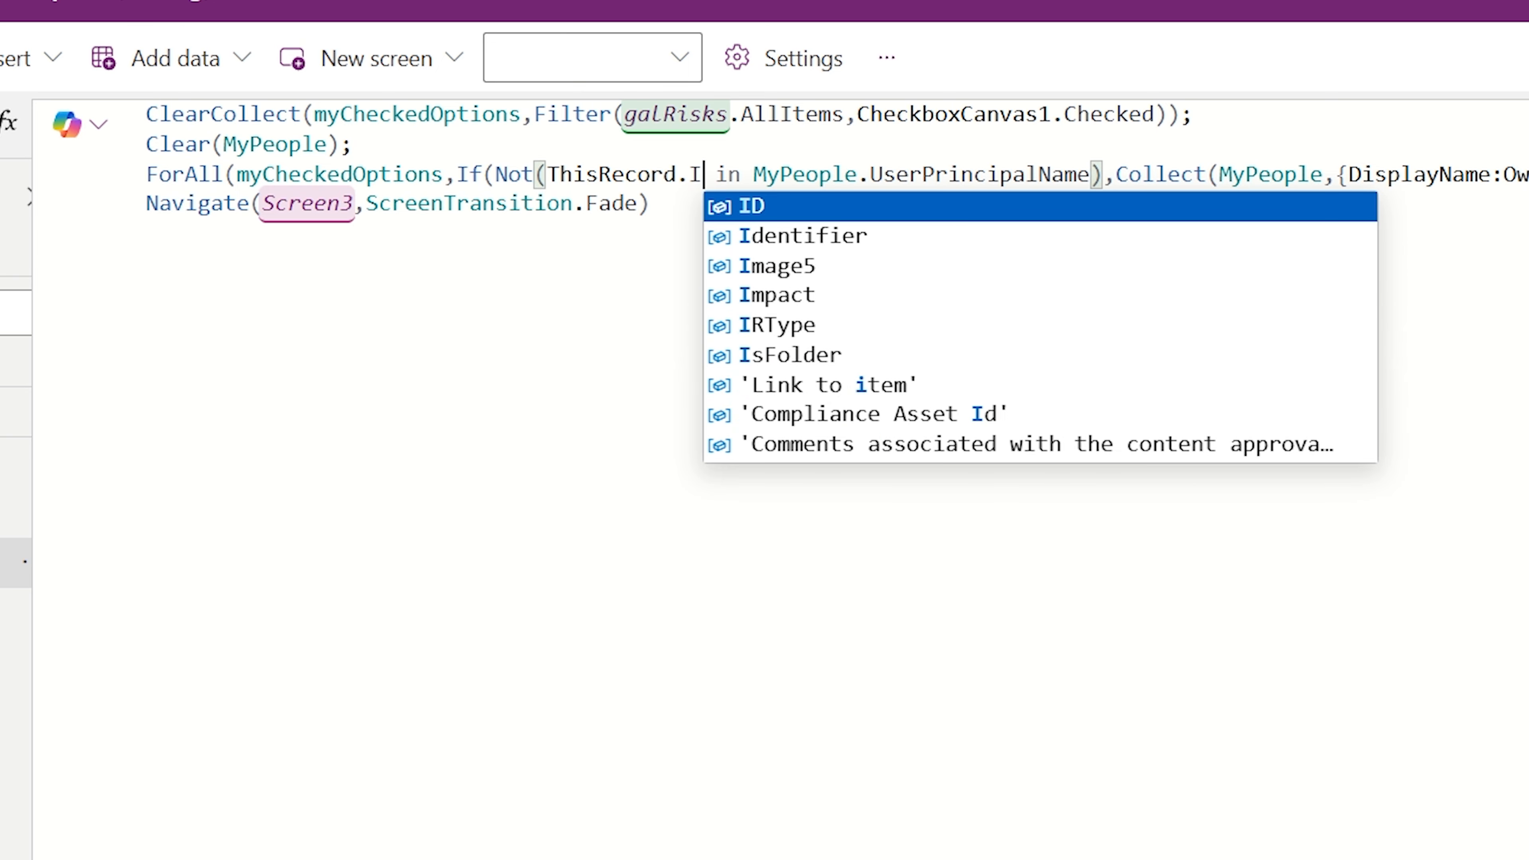
{"action": "type", "text": "Owner."}
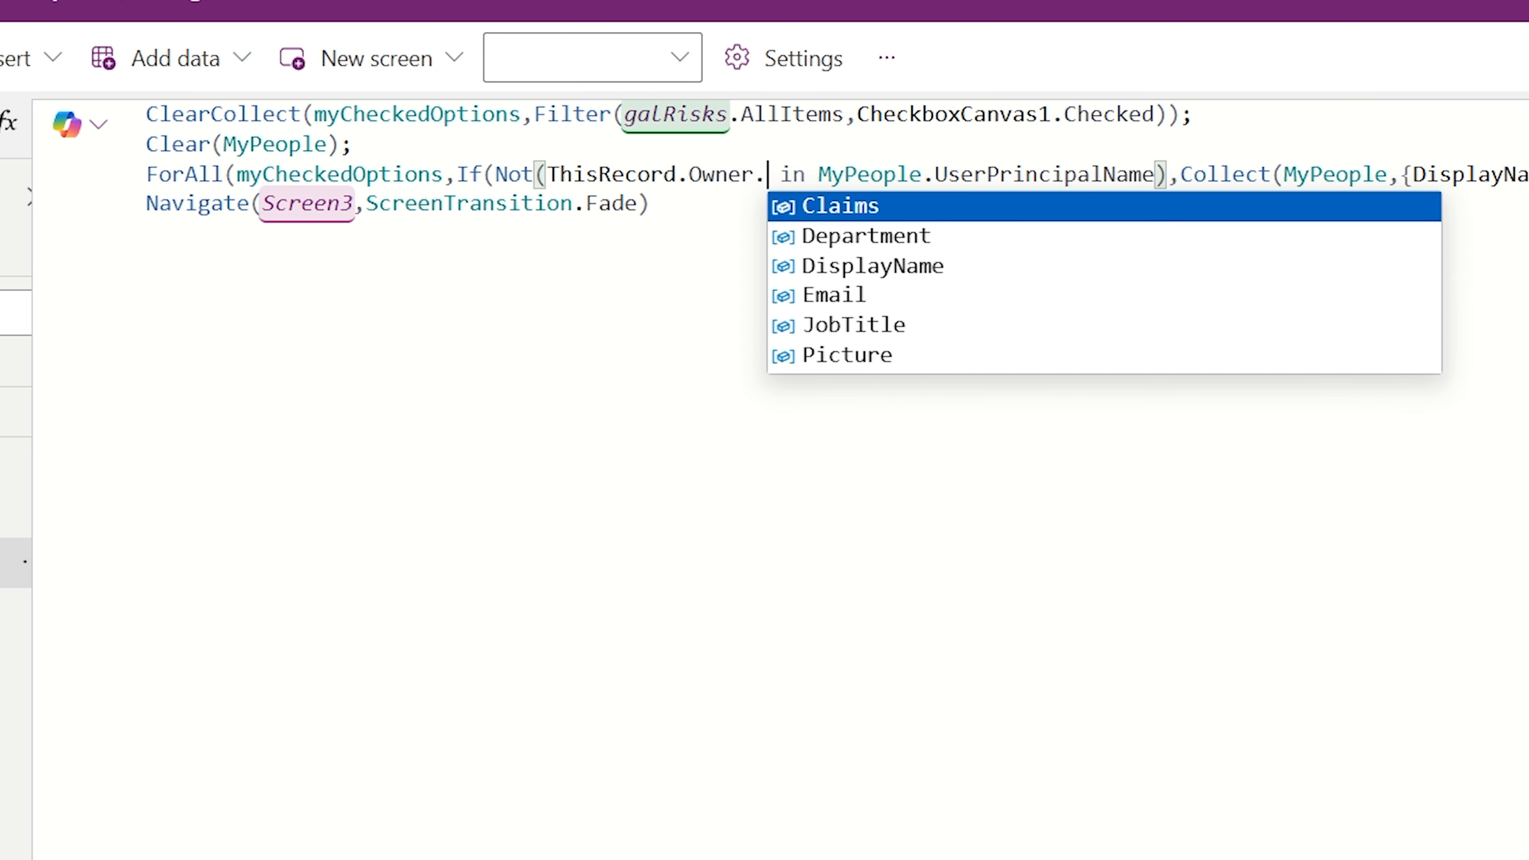
{"action": "type", "text": "Email"}
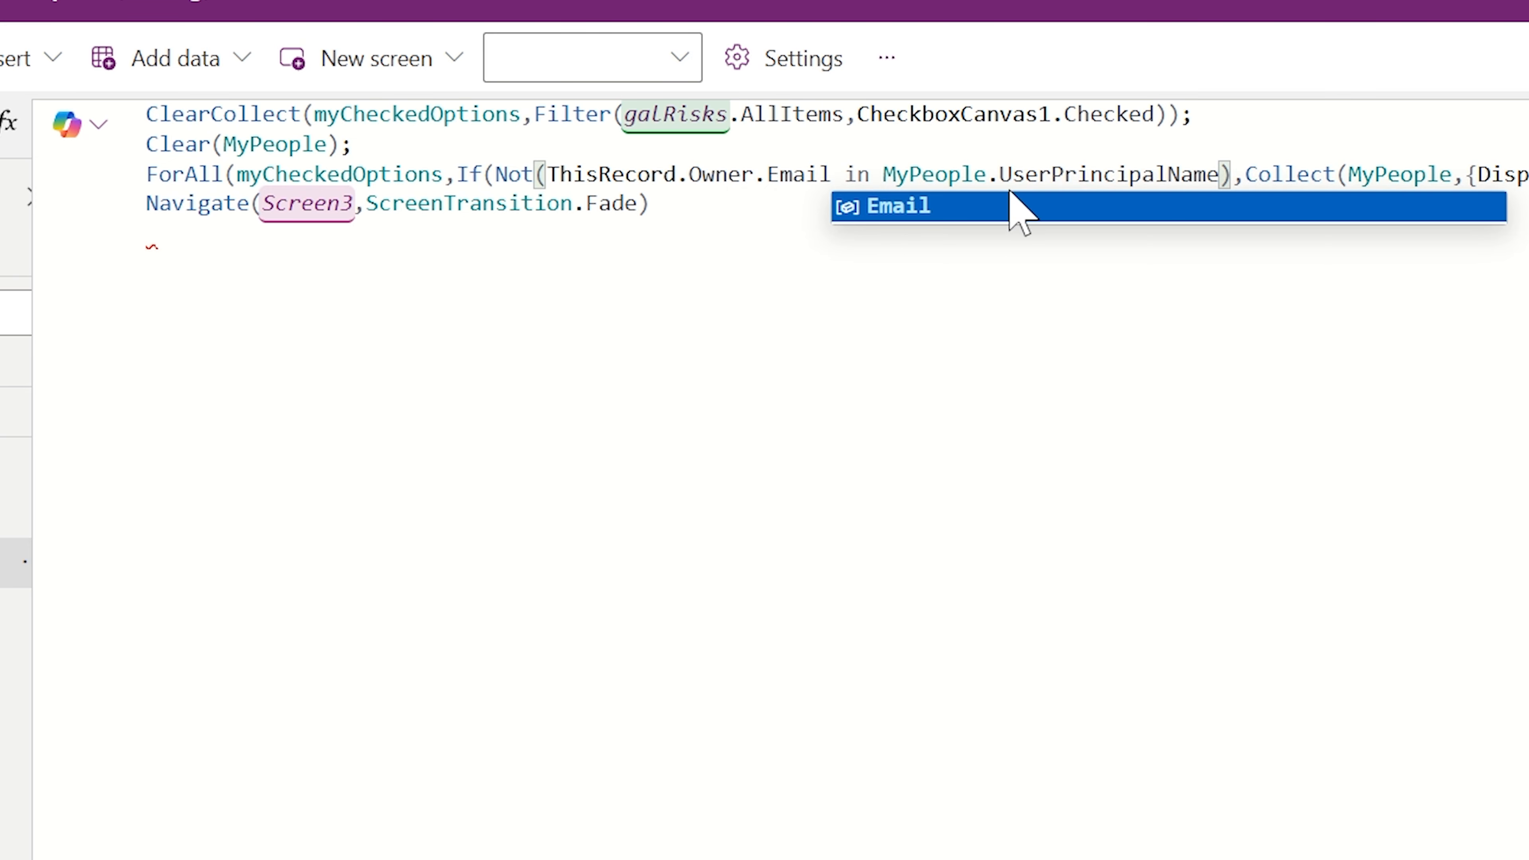
Step: Compare the owner's email against MyPeople.Mail instead of UserPrincipalName in the ForAll condition, and add the If function's missing closing parenthesis
{"action": "double_click", "coordinate": [1108, 175]}
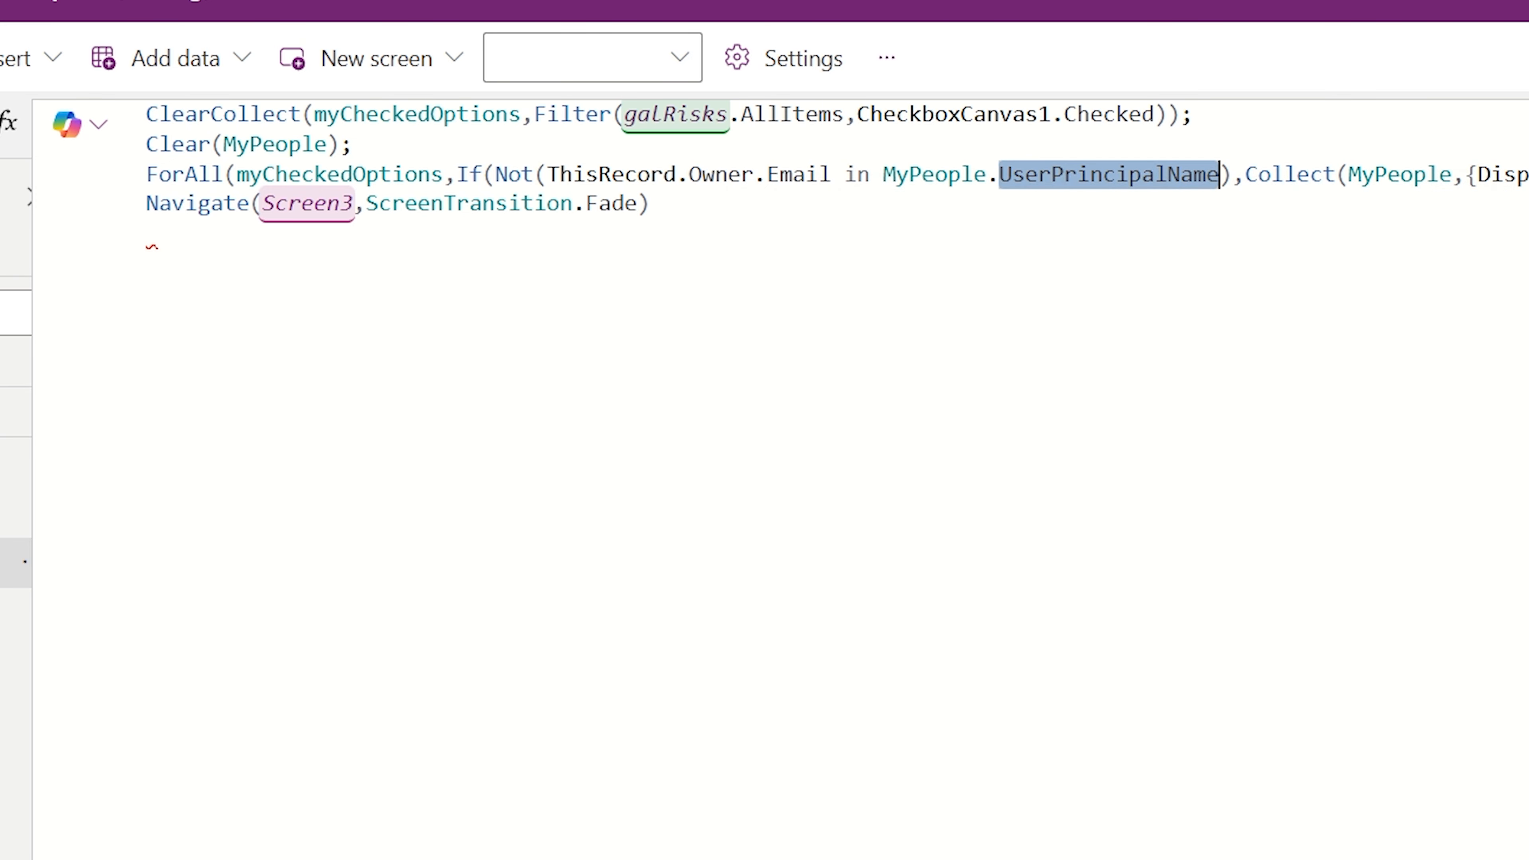
{"action": "key", "text": "BackSpace"}
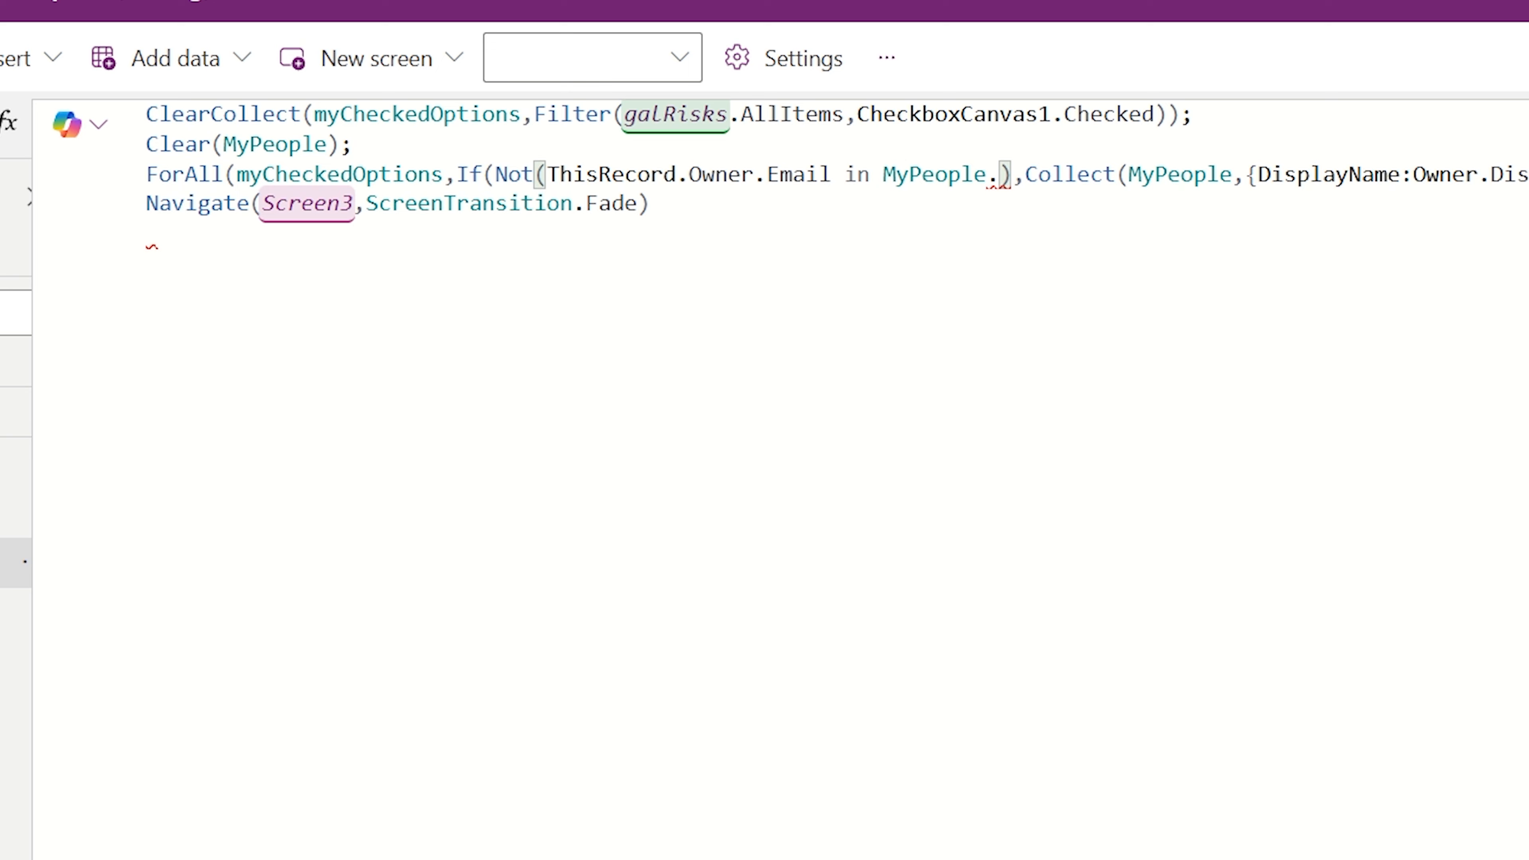
{"action": "type", "text": "Mail"}
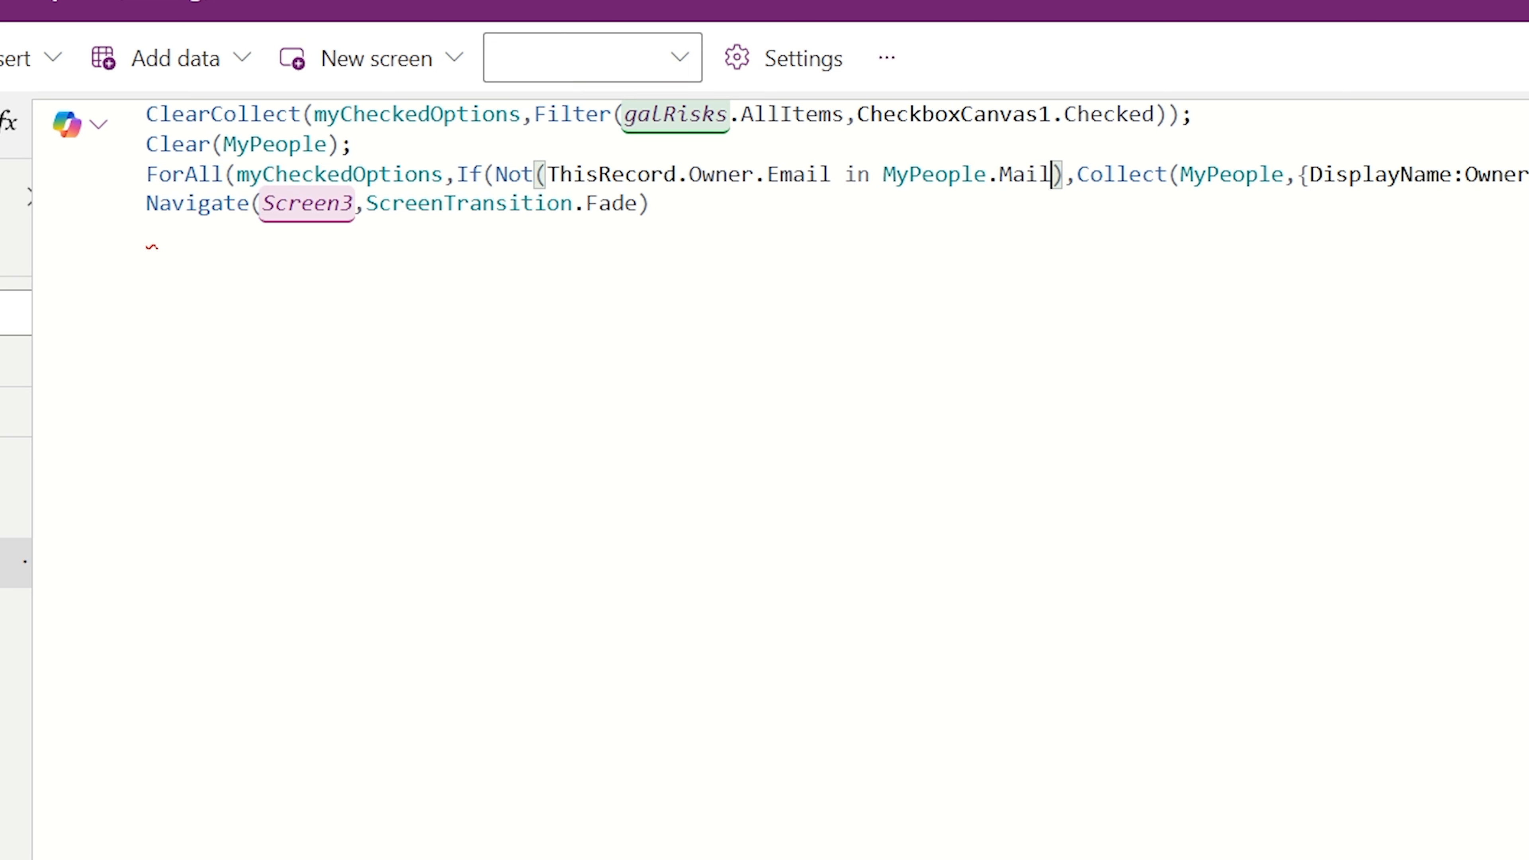
{"action": "key", "text": "End"}
{"action": "type", "text": ")"}
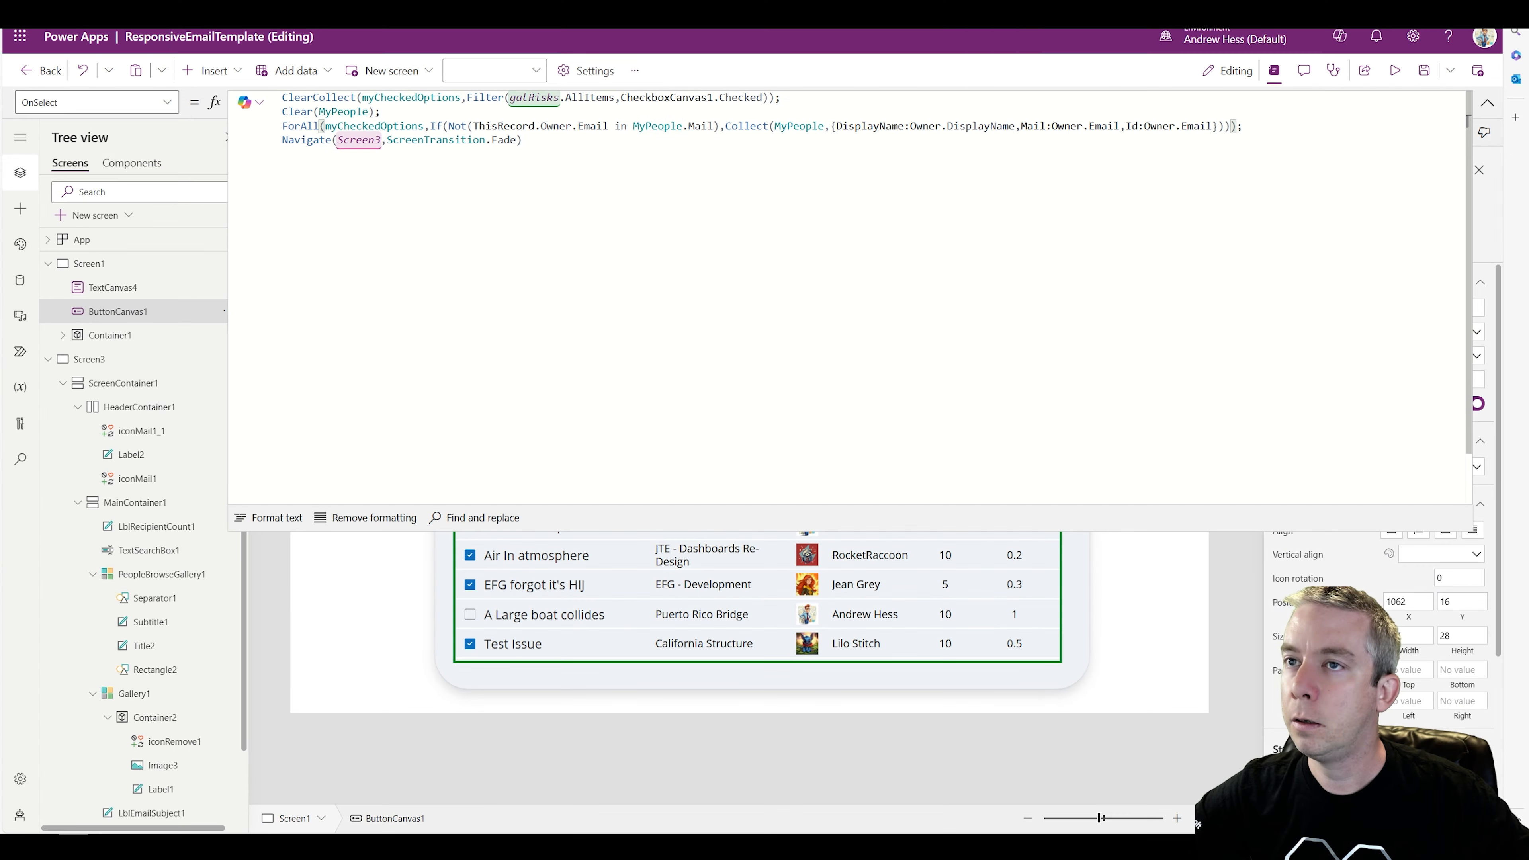
{"action": "left_click", "coordinate": [1487, 102]}
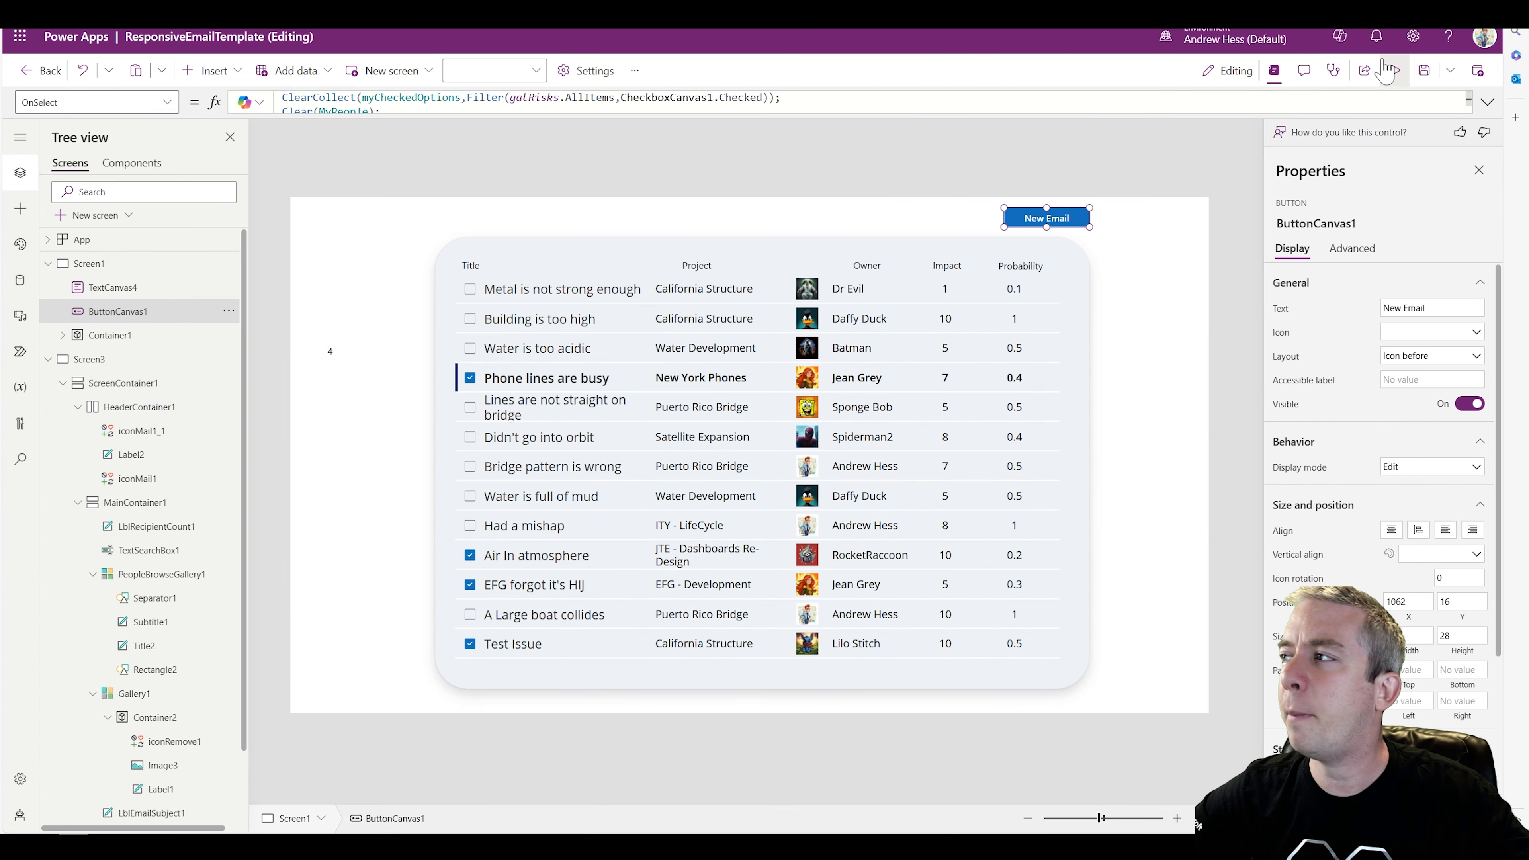
Step: Preview the app, start a new email for the ticked rows, and clear the leftover text from the recipient search
{"action": "left_click", "coordinate": [1385, 82]}
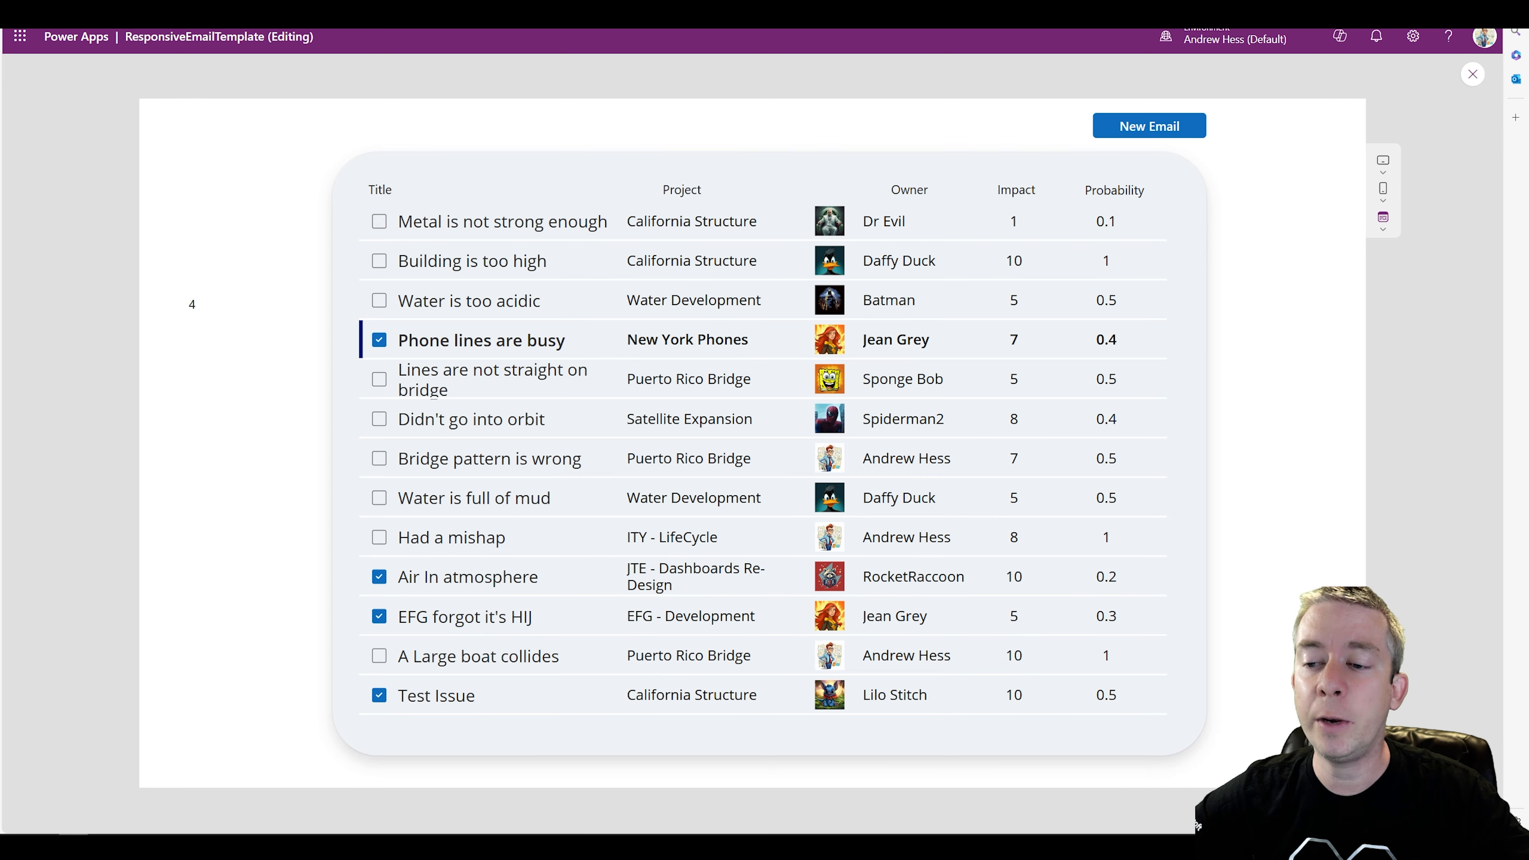
{"action": "left_click", "coordinate": [1131, 129]}
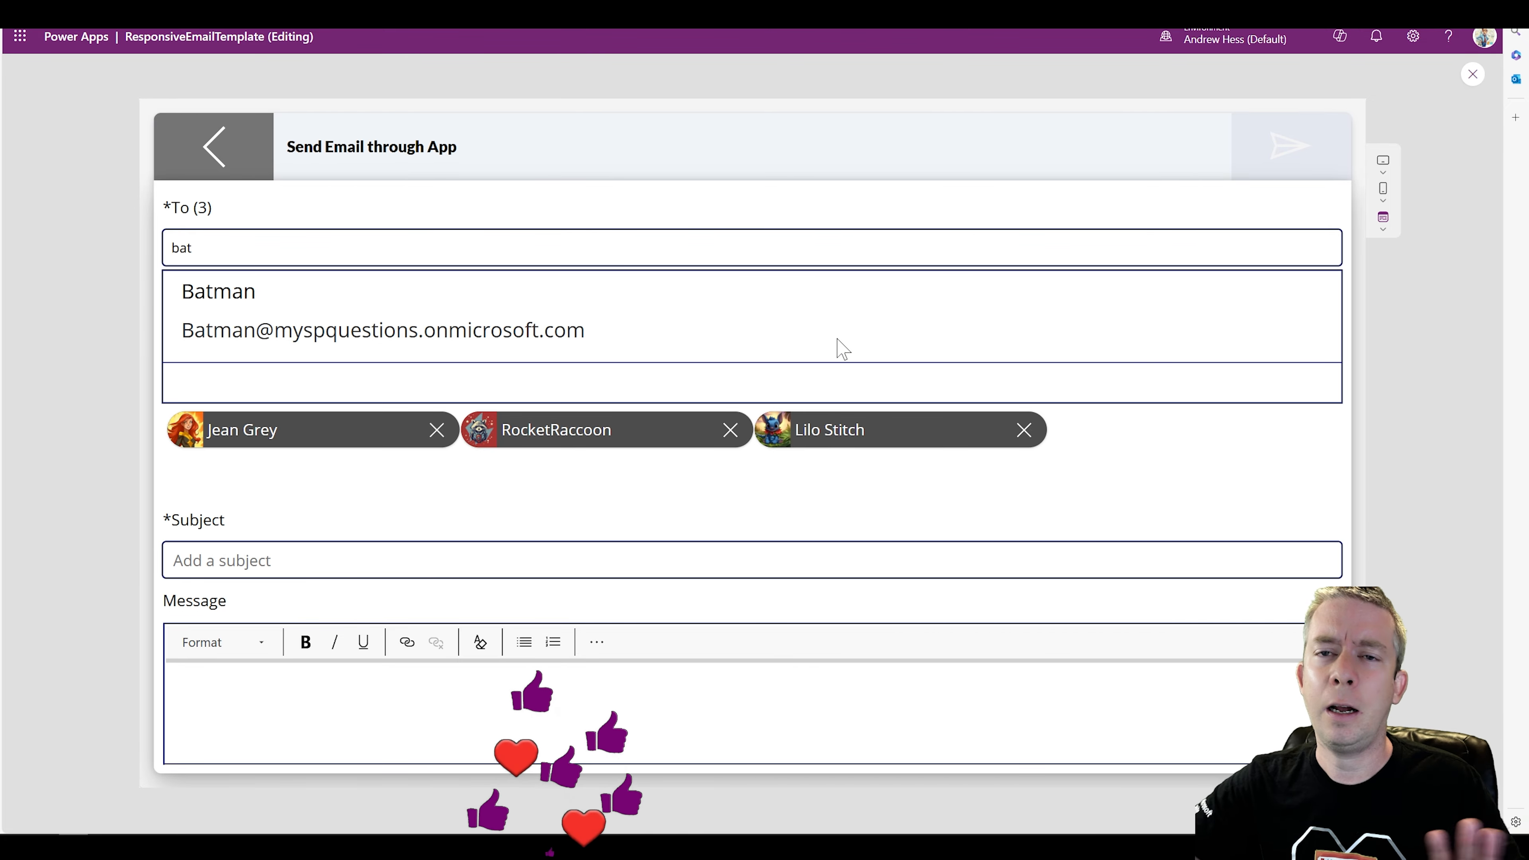
{"action": "left_click_drag", "start_coordinate": [198, 247], "coordinate": [129, 259]}
{"action": "key", "text": "BackSpace"}
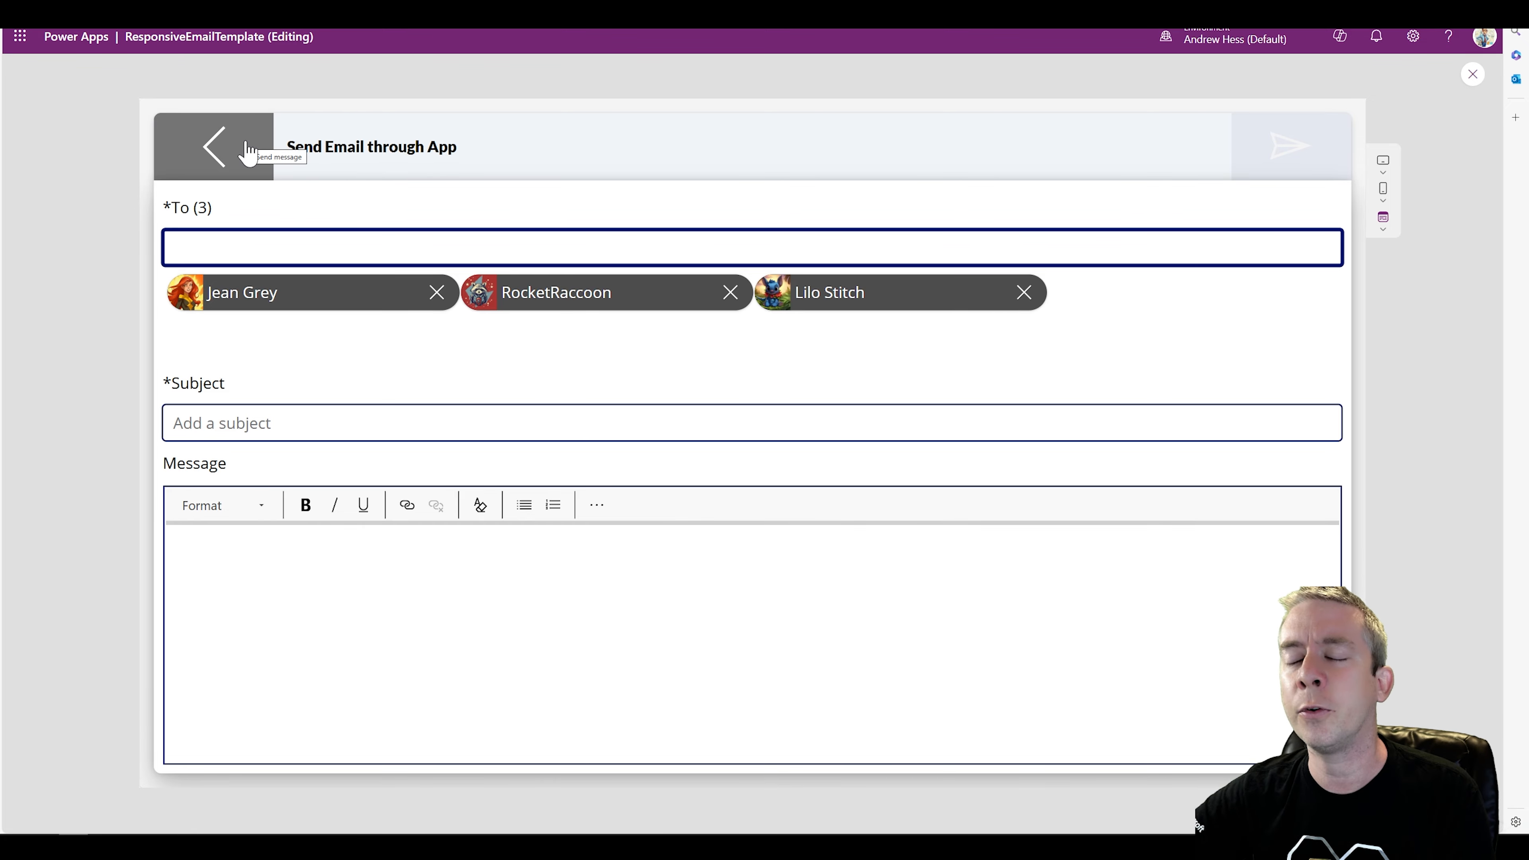
Step: Return to the gallery and untick Phone lines are busy, Air In atmosphere, EFG forgot it's HIJ and Test Issue
{"action": "left_click", "coordinate": [186, 149]}
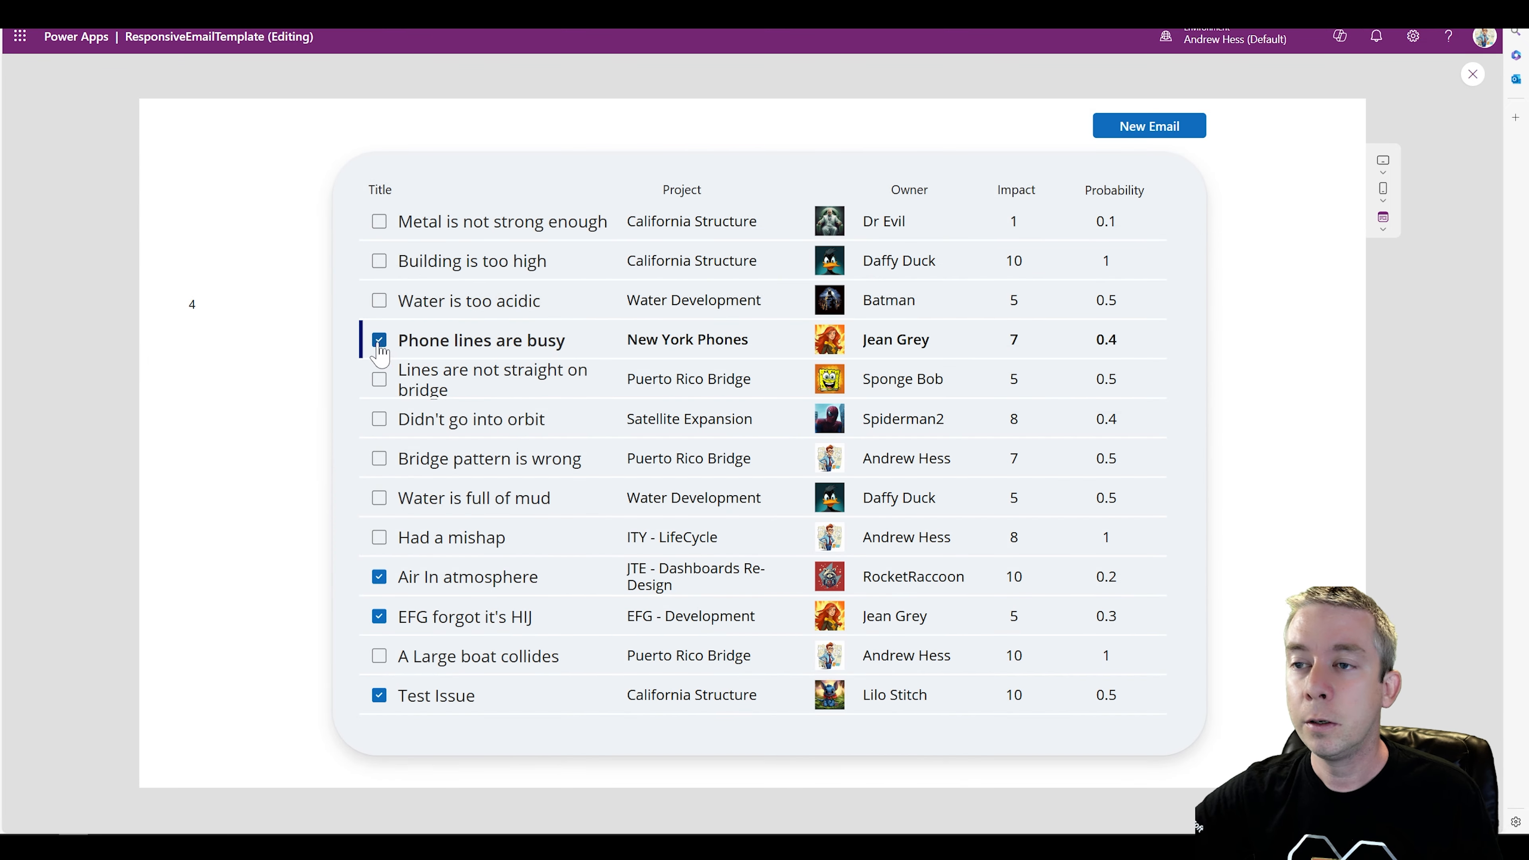
{"action": "left_click", "coordinate": [379, 340]}
{"action": "left_click", "coordinate": [379, 576]}
{"action": "left_click", "coordinate": [379, 616]}
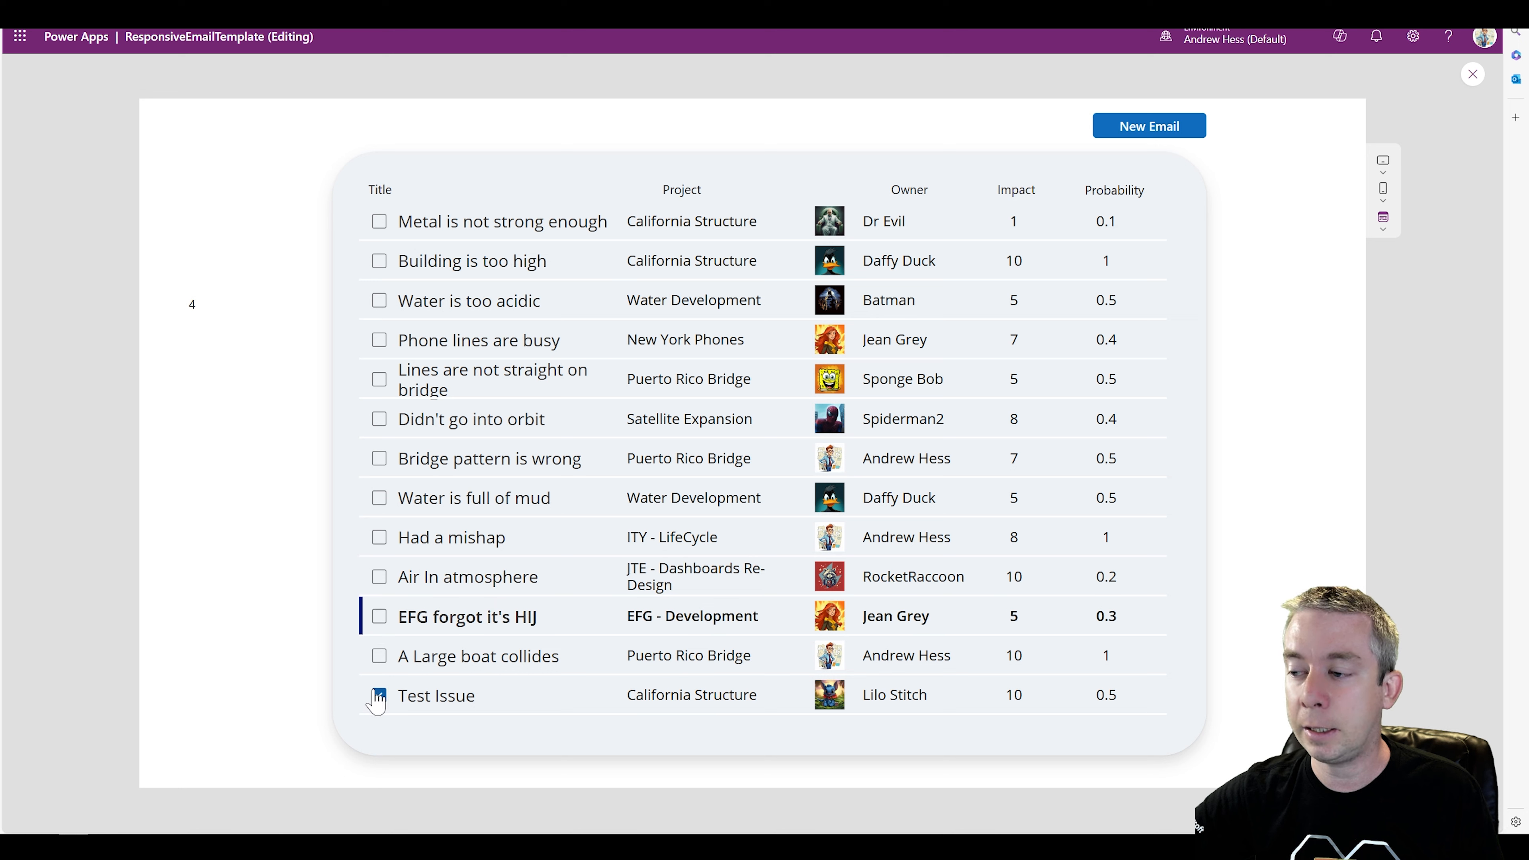
{"action": "left_click", "coordinate": [379, 695]}
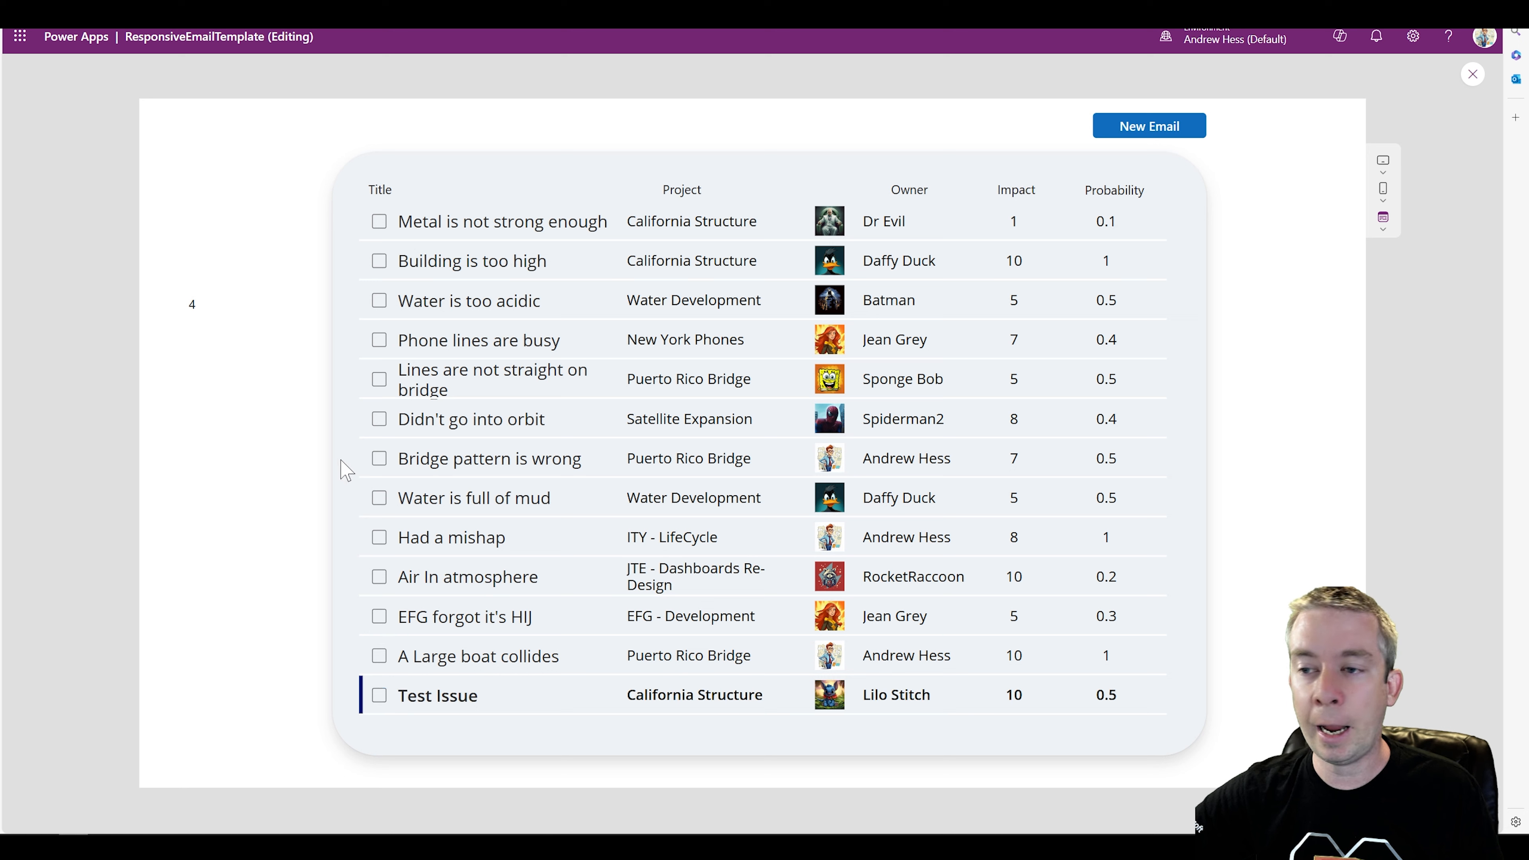
Step: Tick Bridge pattern is wrong, Had a mishap and A Large boat collides, and start a new email for their shared owner
{"action": "left_click", "coordinate": [379, 459]}
{"action": "left_click", "coordinate": [379, 538]}
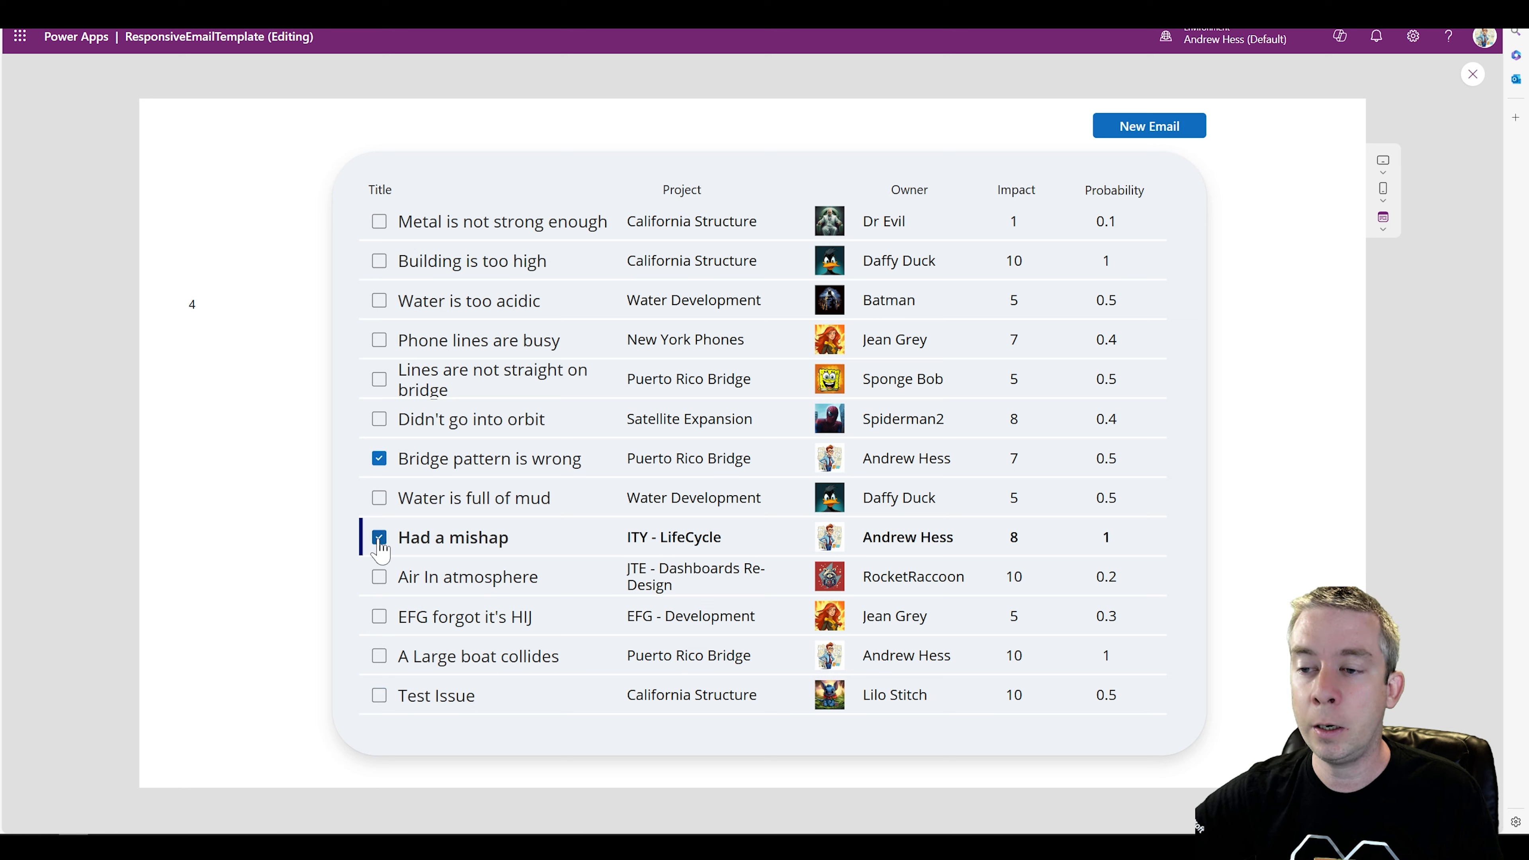
{"action": "left_click", "coordinate": [379, 656]}
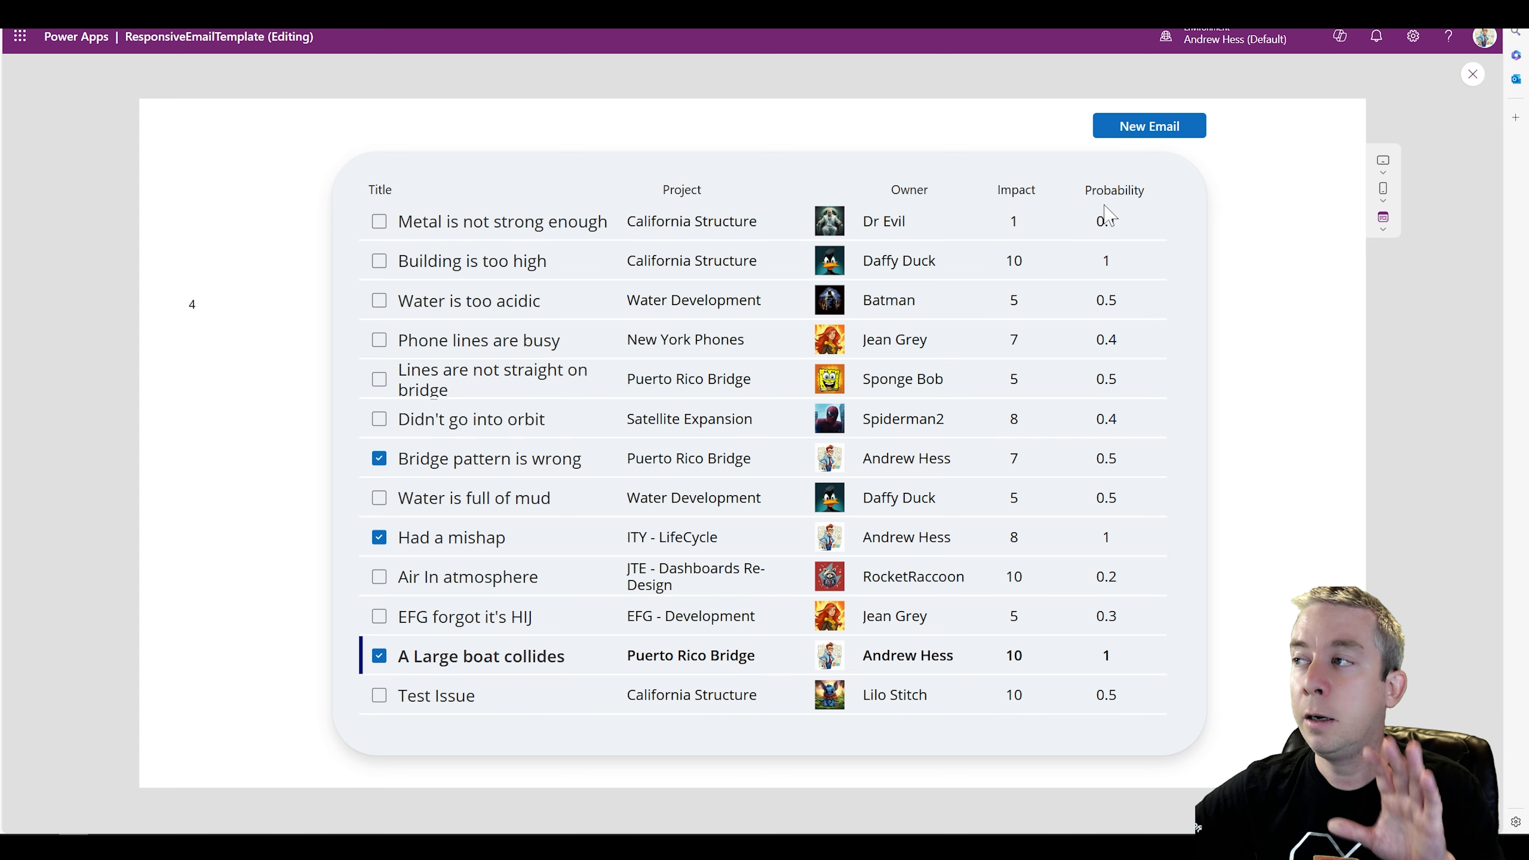
{"action": "left_click", "coordinate": [1136, 128]}
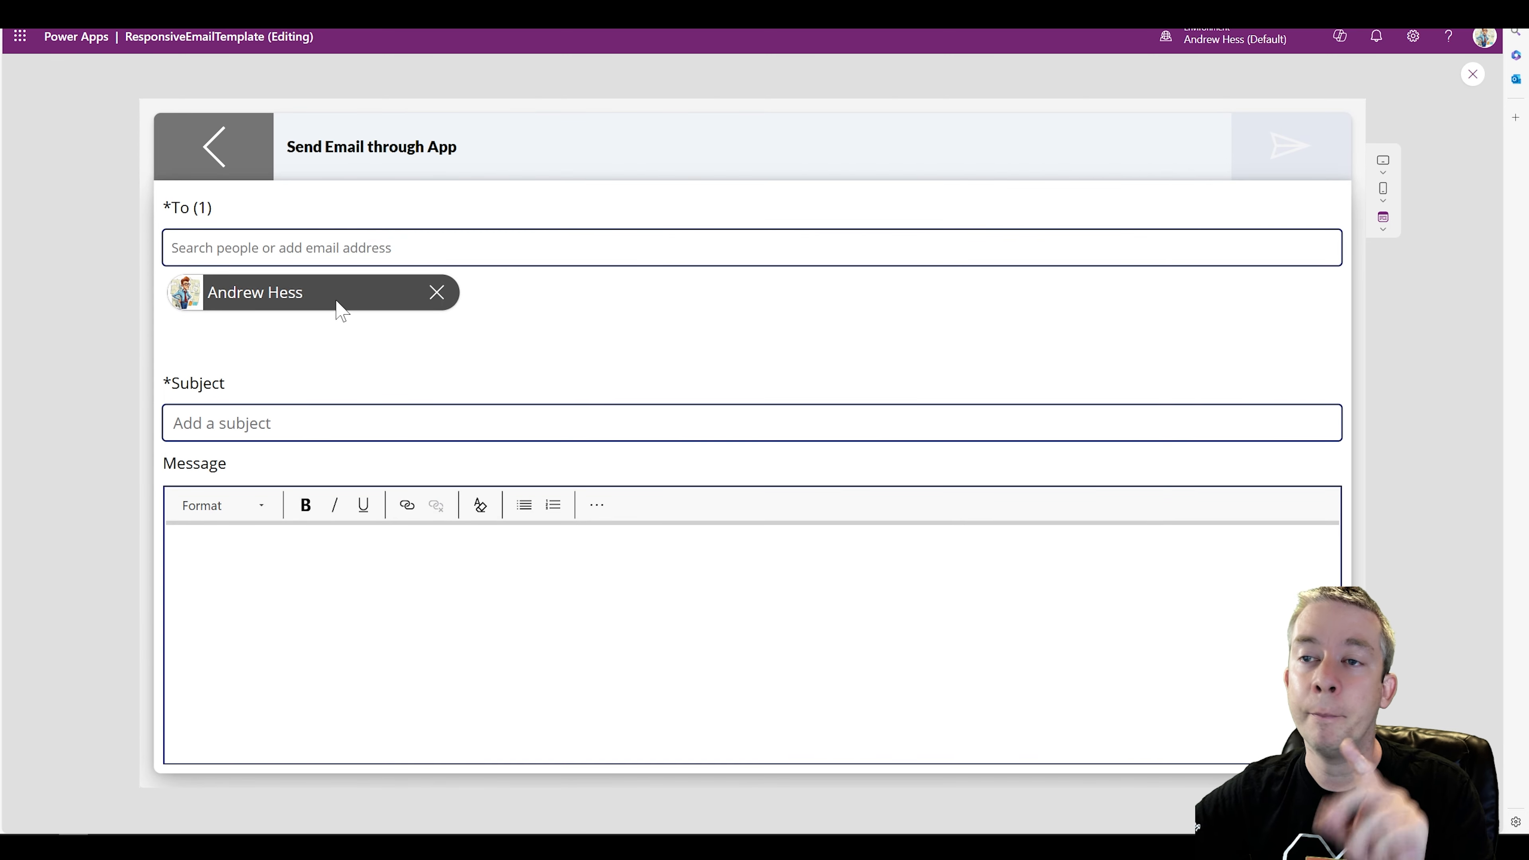
Step: Test the recipient search by adding Spider Man and Lilo Stitch, and remove both from the recipients again
{"action": "left_click", "coordinate": [421, 247]}
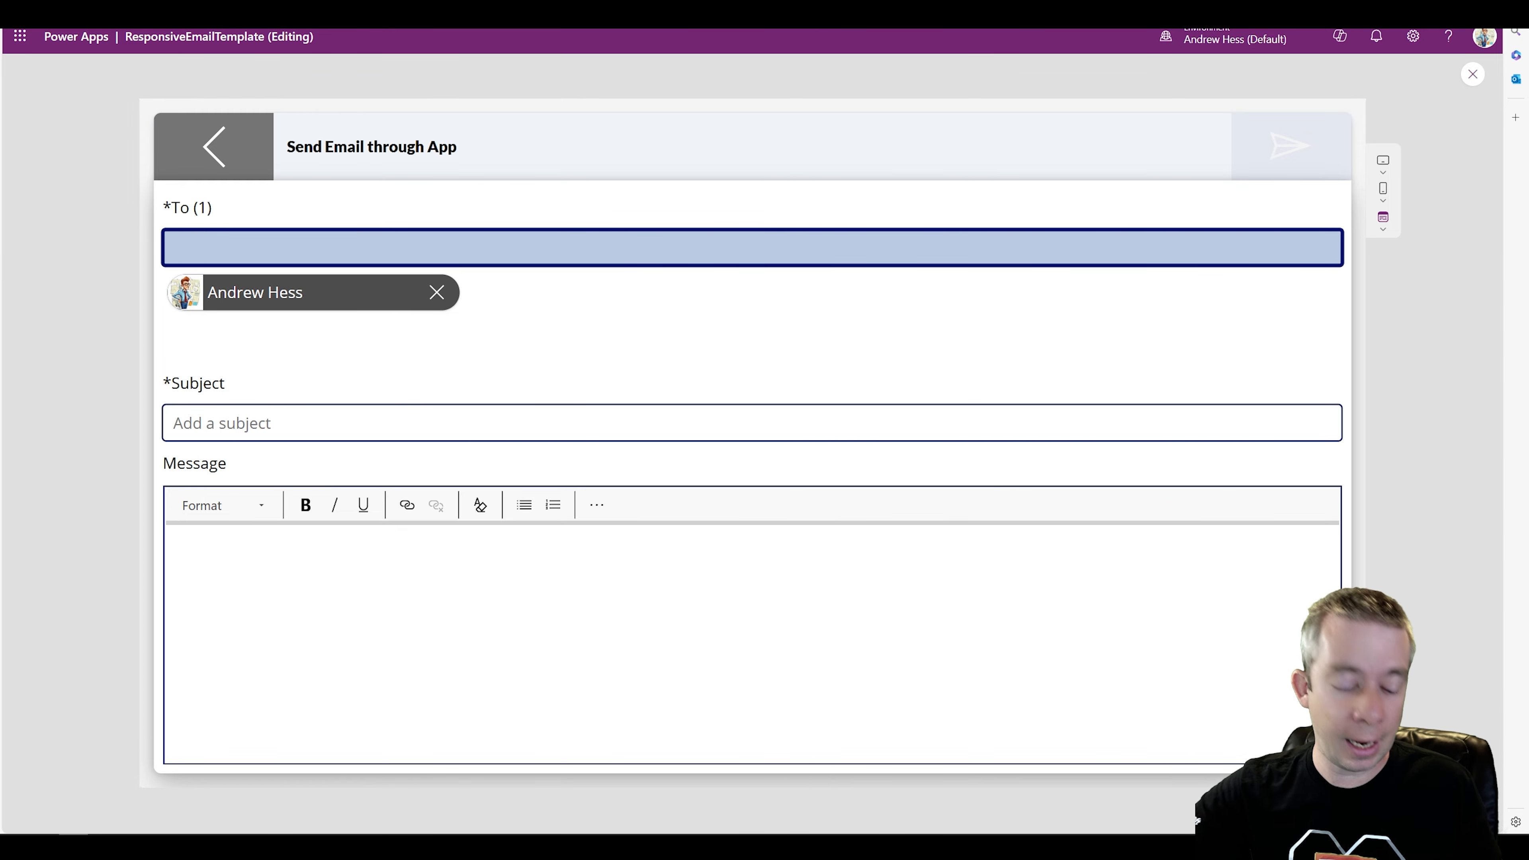
{"action": "type", "text": "spider"}
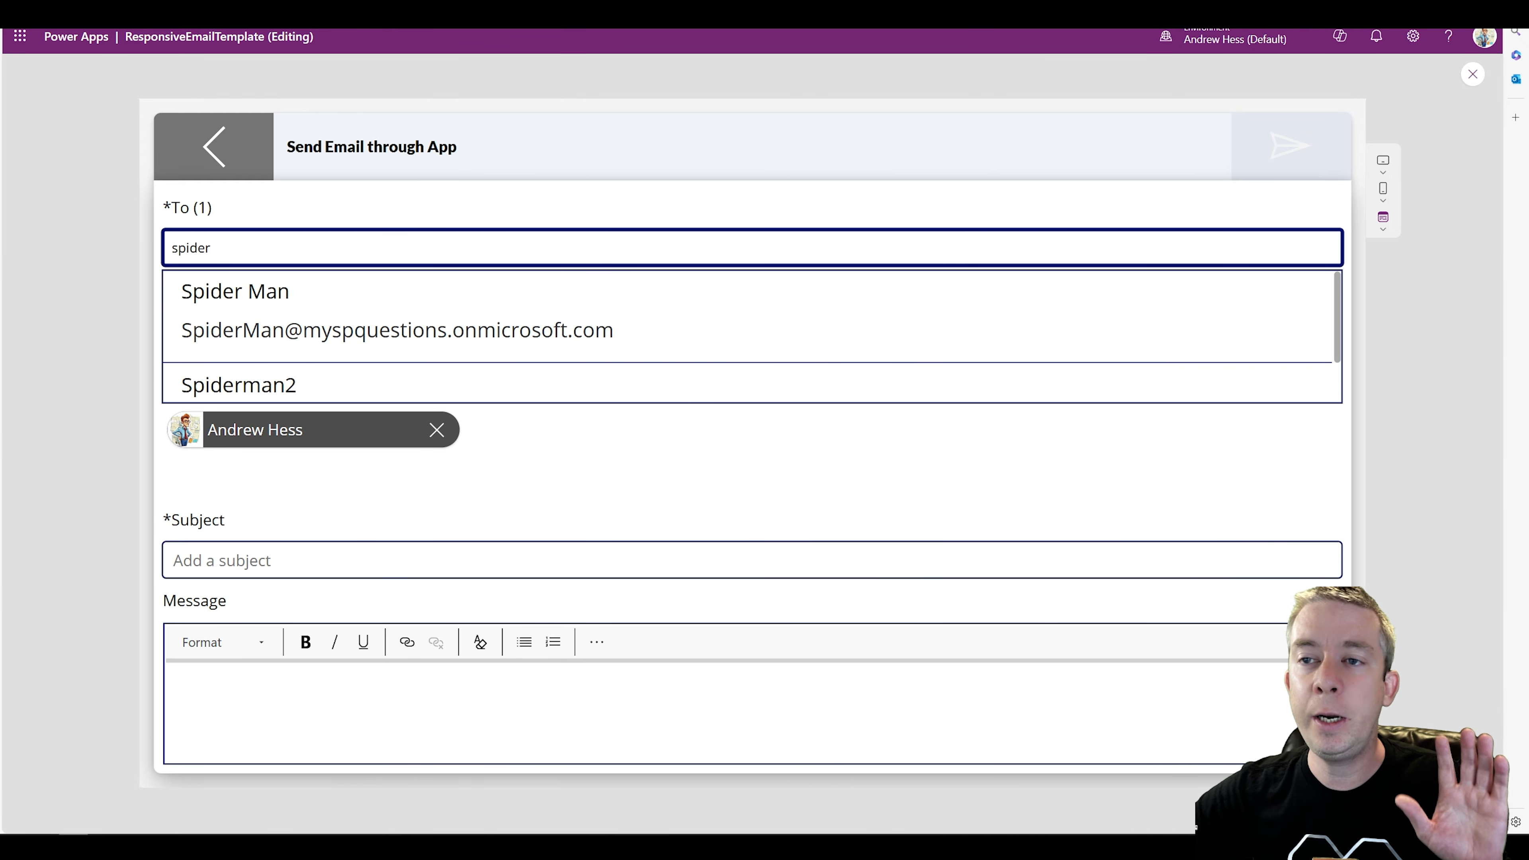
{"action": "left_click", "coordinate": [266, 312]}
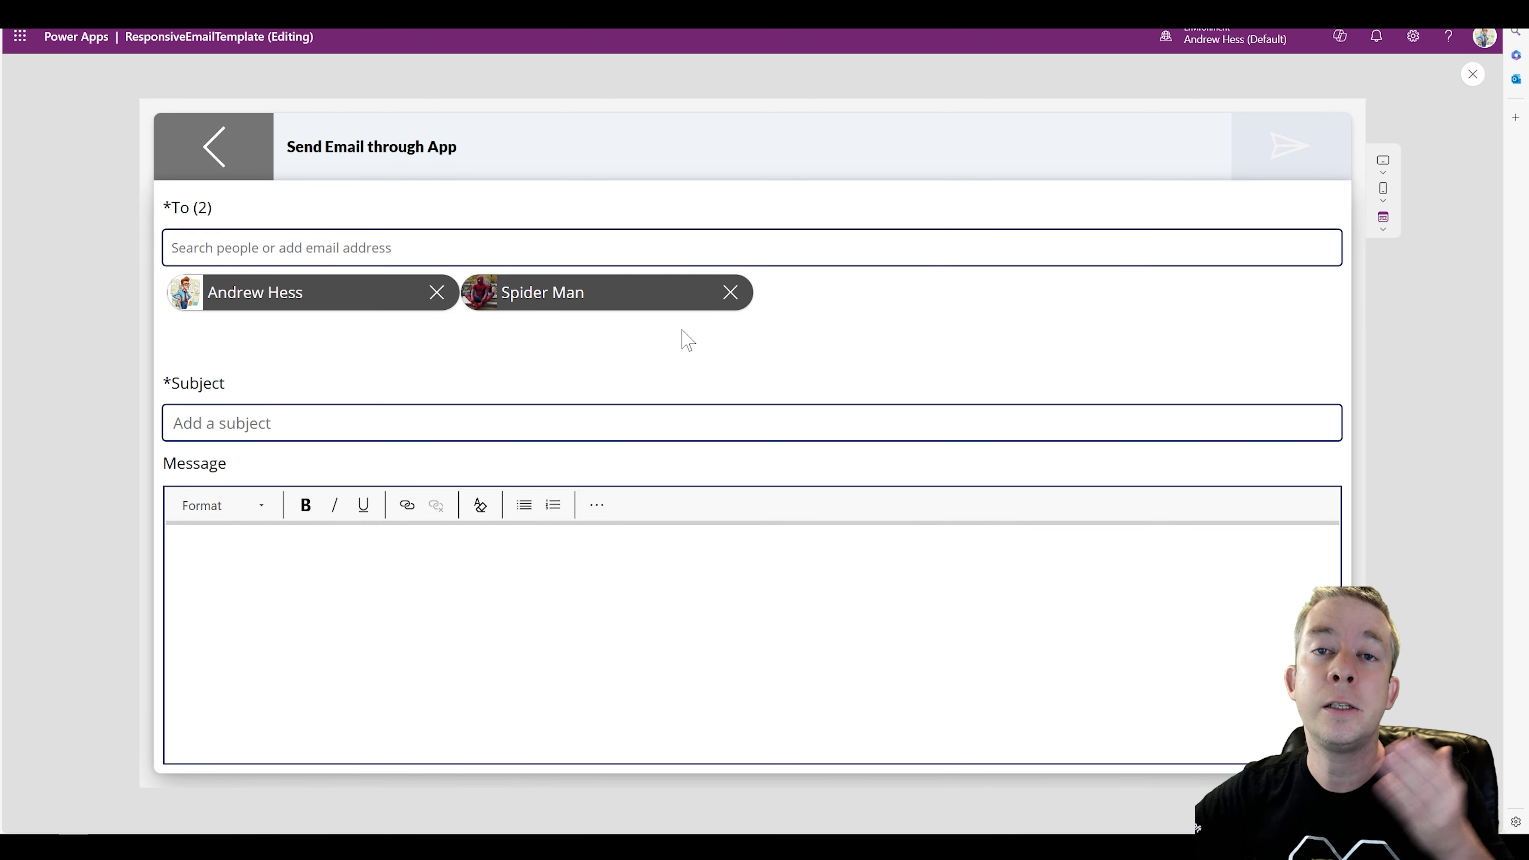
{"action": "left_click", "coordinate": [725, 252]}
{"action": "type", "text": "lil"}
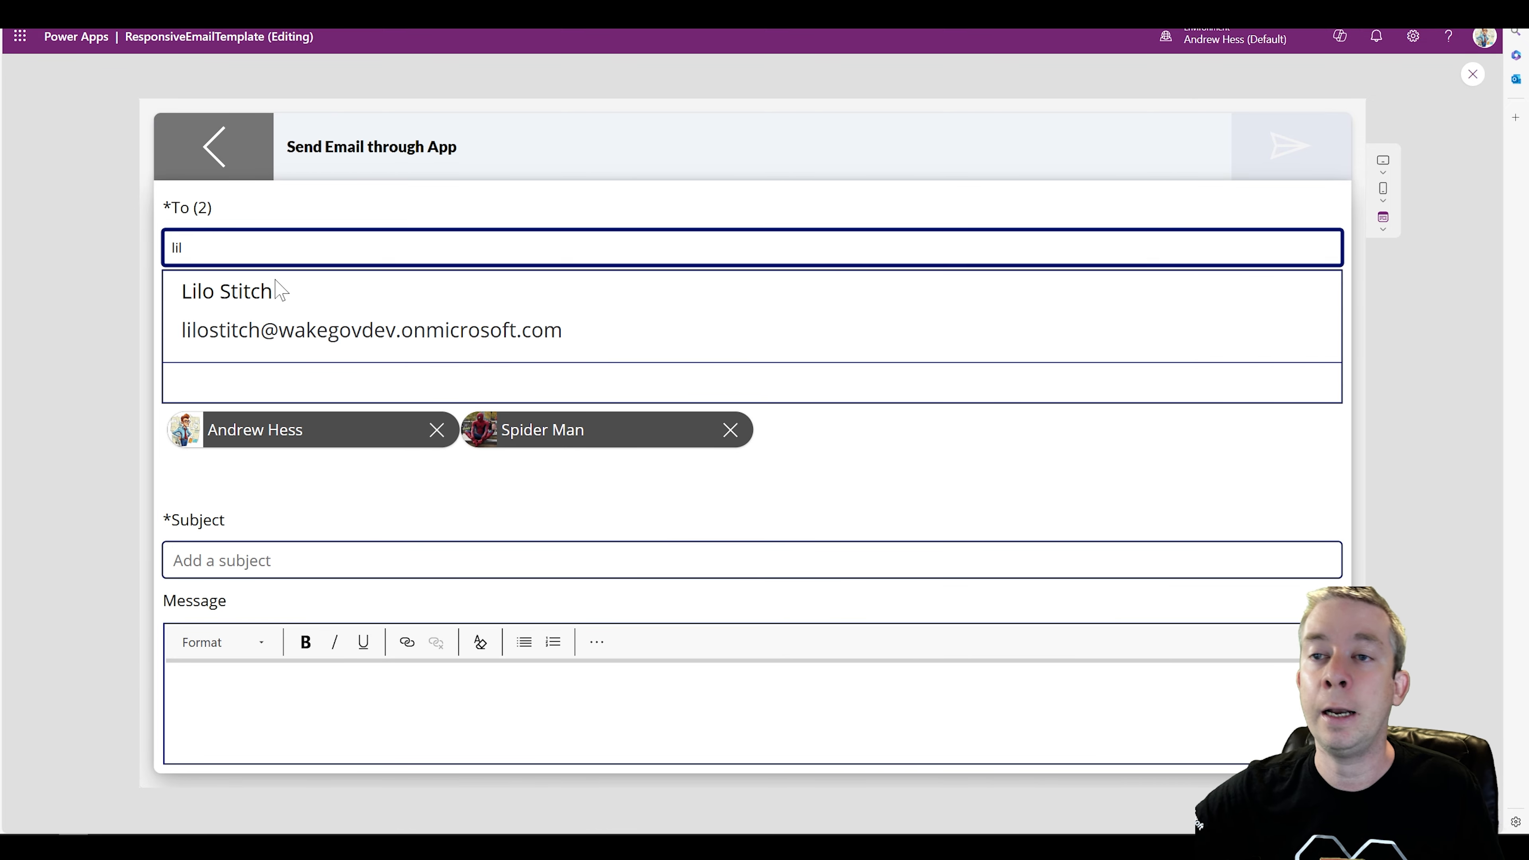
{"action": "left_click", "coordinate": [281, 290]}
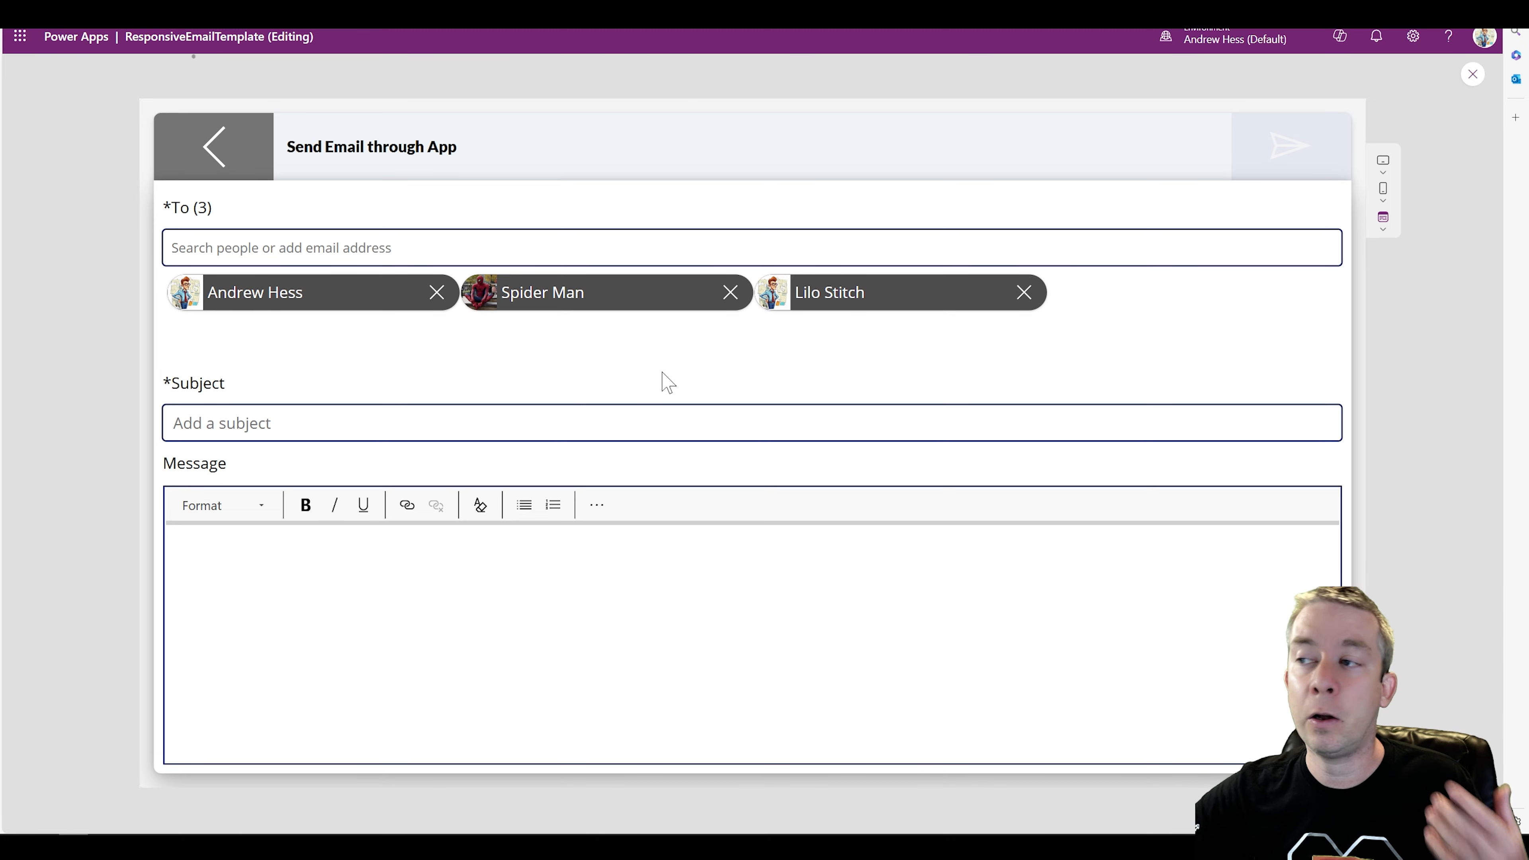
{"action": "left_click", "coordinate": [731, 293]}
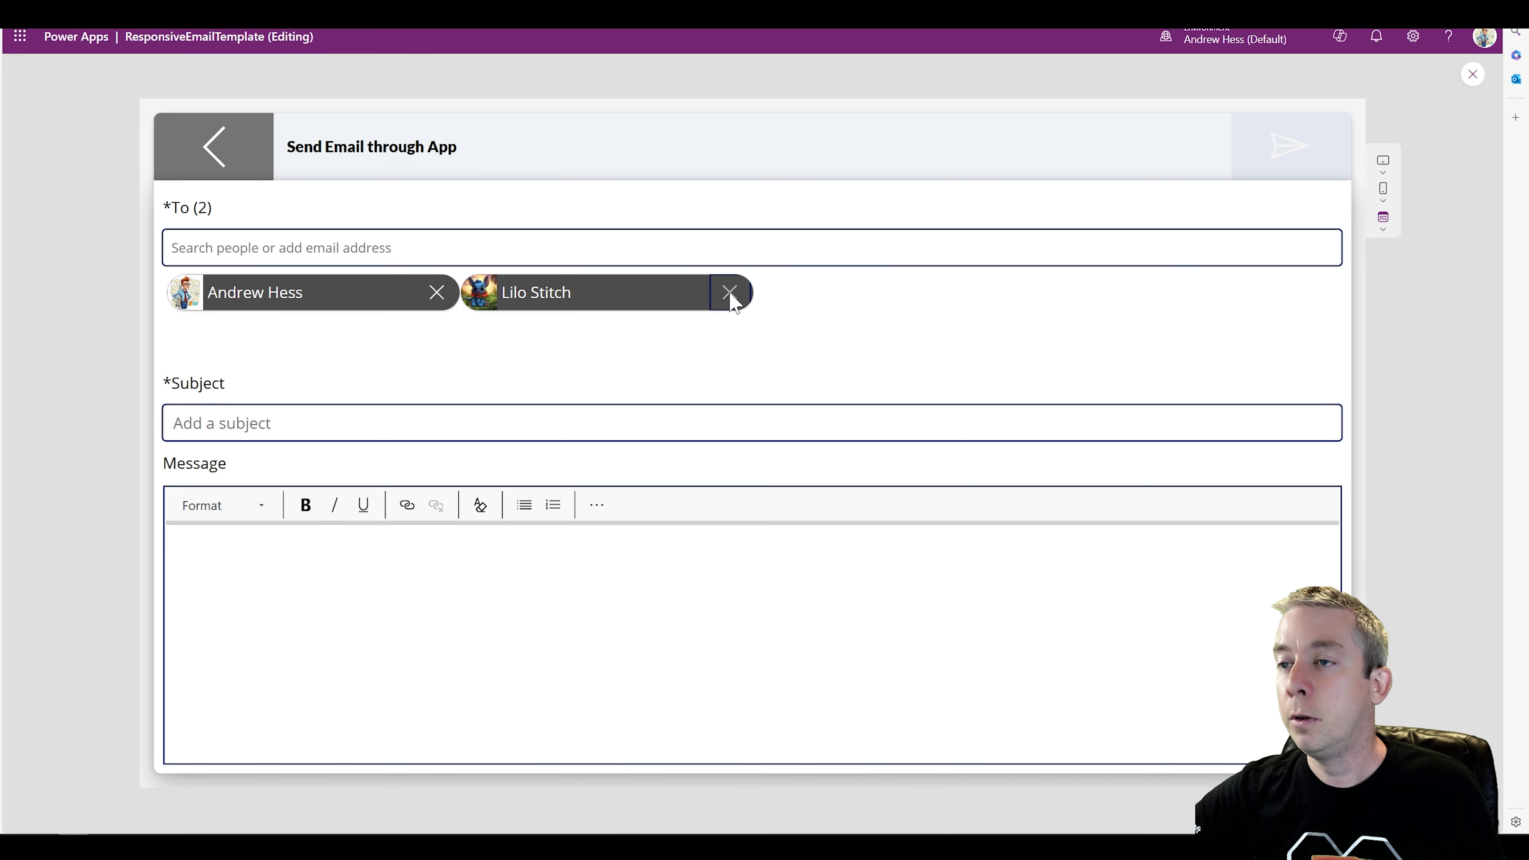
{"action": "left_click", "coordinate": [731, 293]}
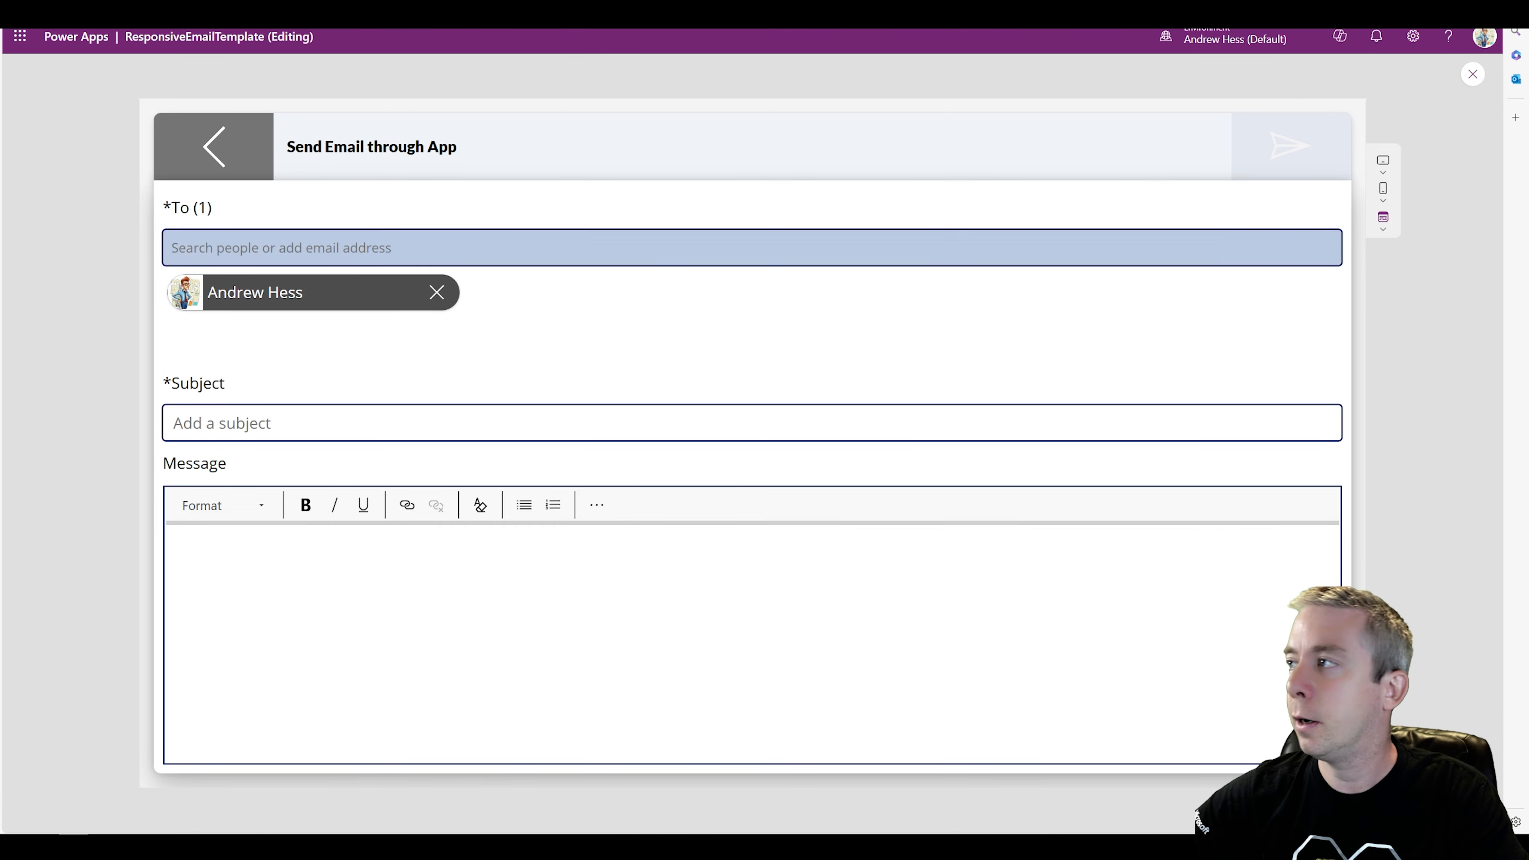
Step: Retest New Email with the same rows, and again with Water is too acidic and Building is too high ticked as well
{"action": "left_click", "coordinate": [253, 174]}
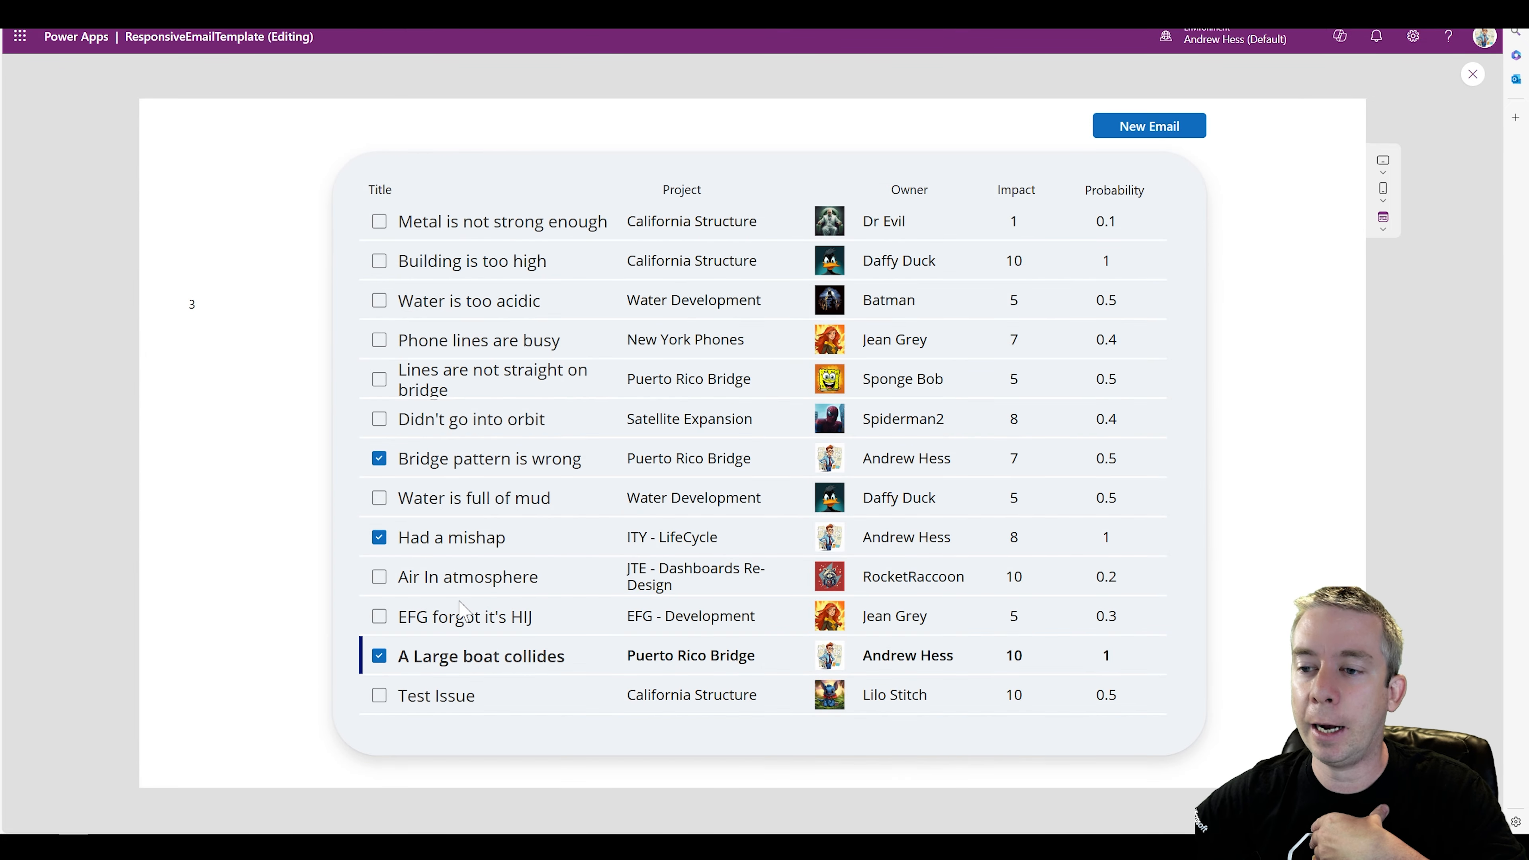
{"action": "left_click", "coordinate": [1141, 125]}
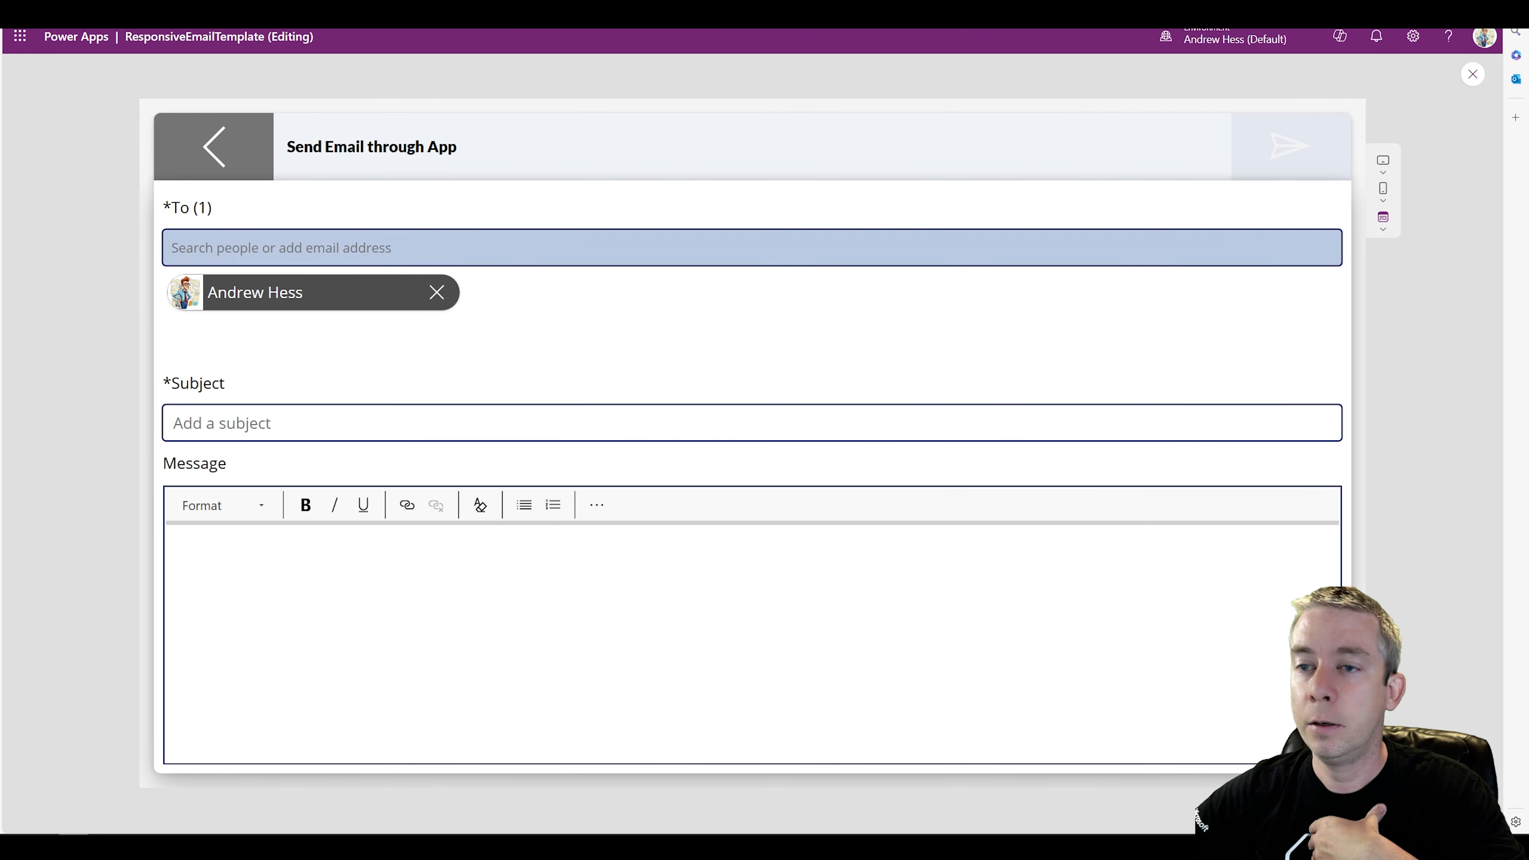
{"action": "left_click", "coordinate": [235, 149]}
{"action": "left_click", "coordinate": [379, 300]}
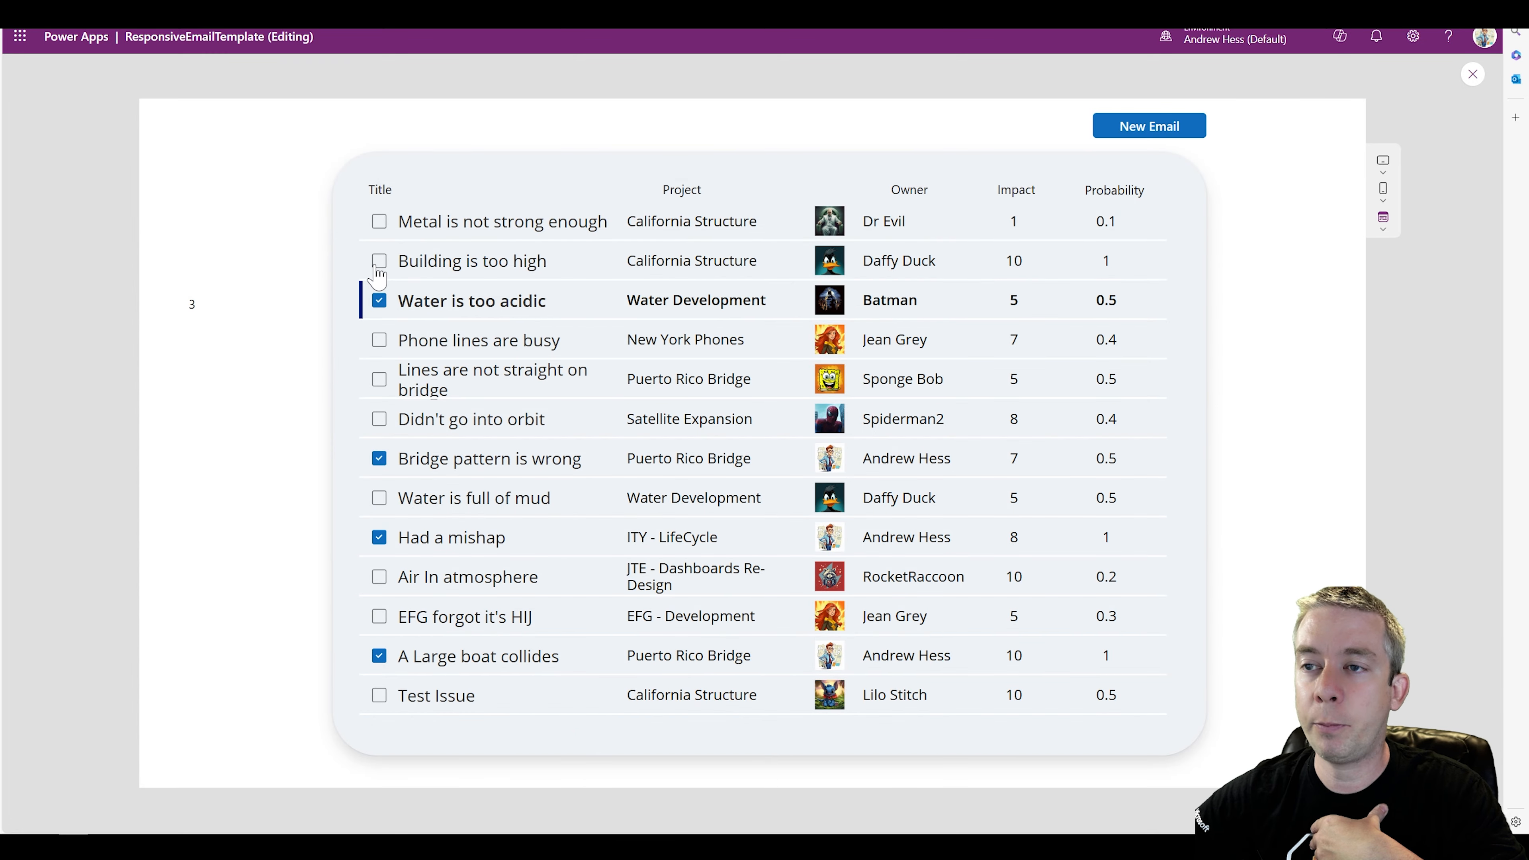
{"action": "left_click", "coordinate": [378, 260]}
{"action": "left_click", "coordinate": [1144, 127]}
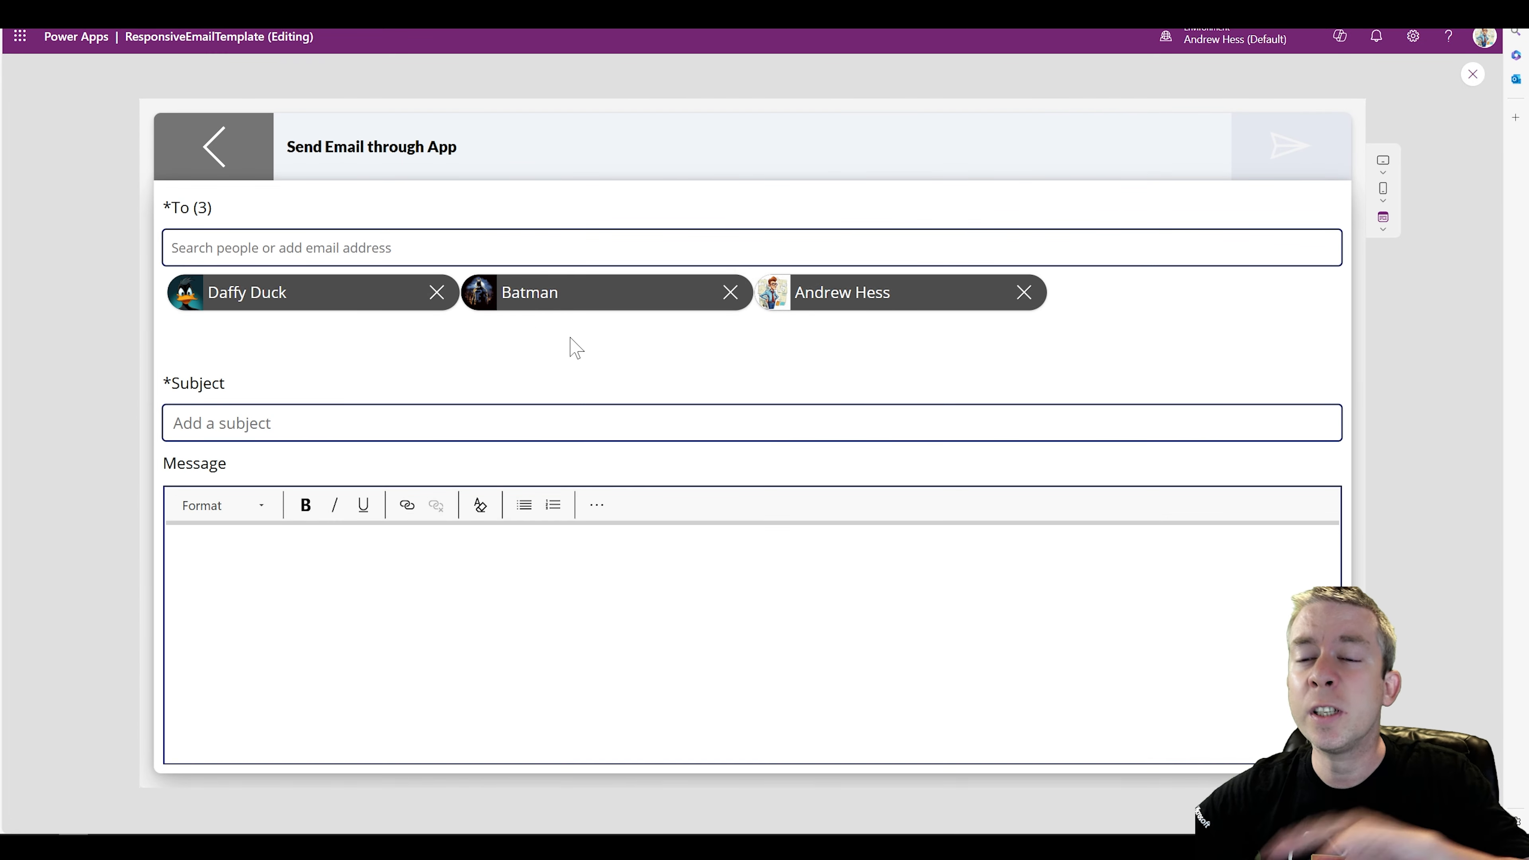
Step: Leave the preview and insert an HTML text control below the message editor on Screen3, stretched to its container's width
{"action": "left_click", "coordinate": [1473, 74]}
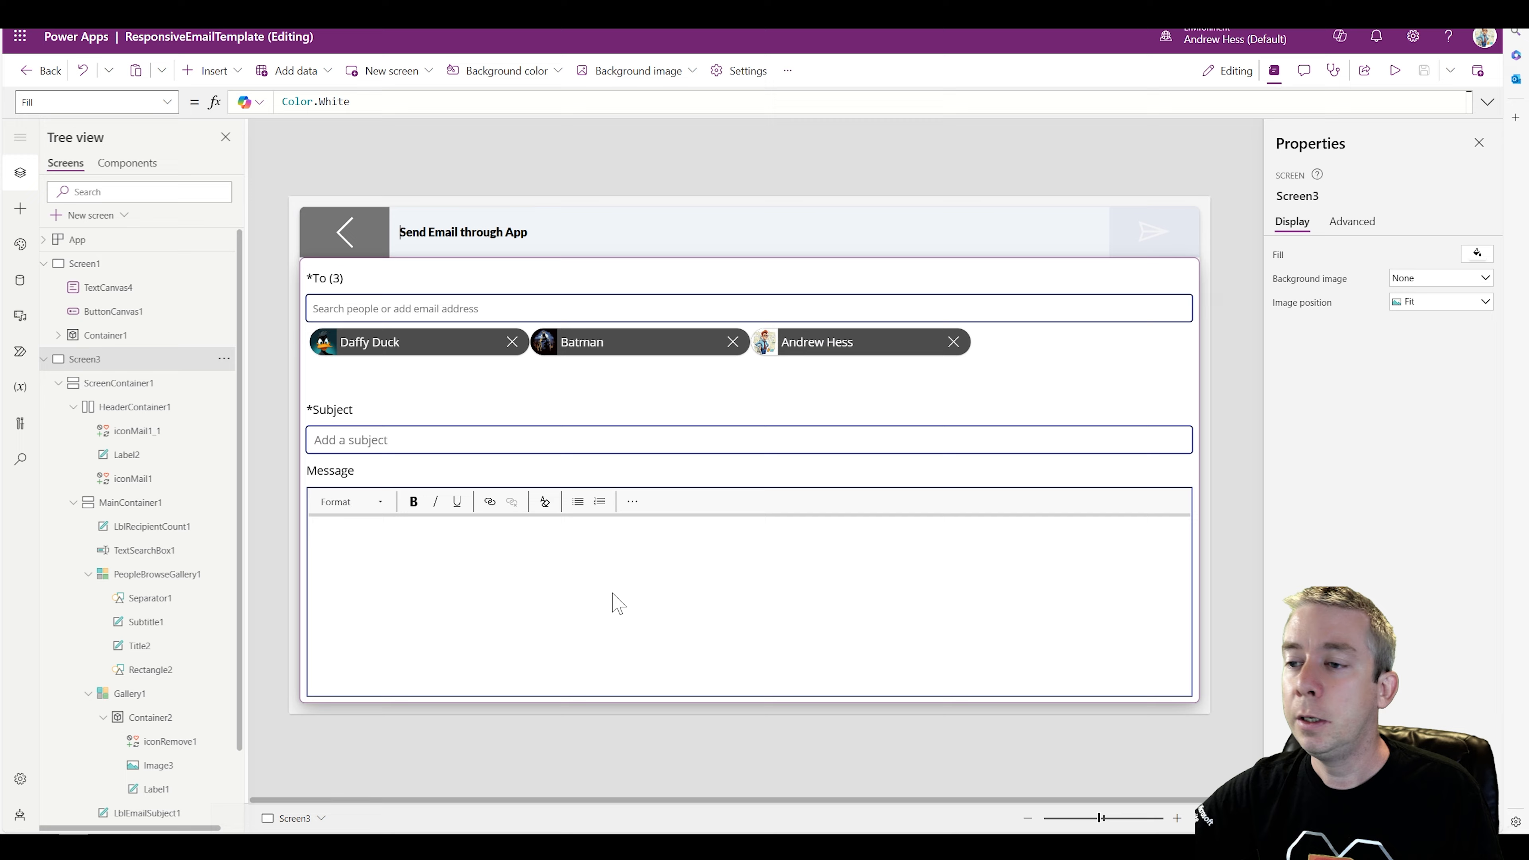
{"action": "left_click", "coordinate": [620, 603]}
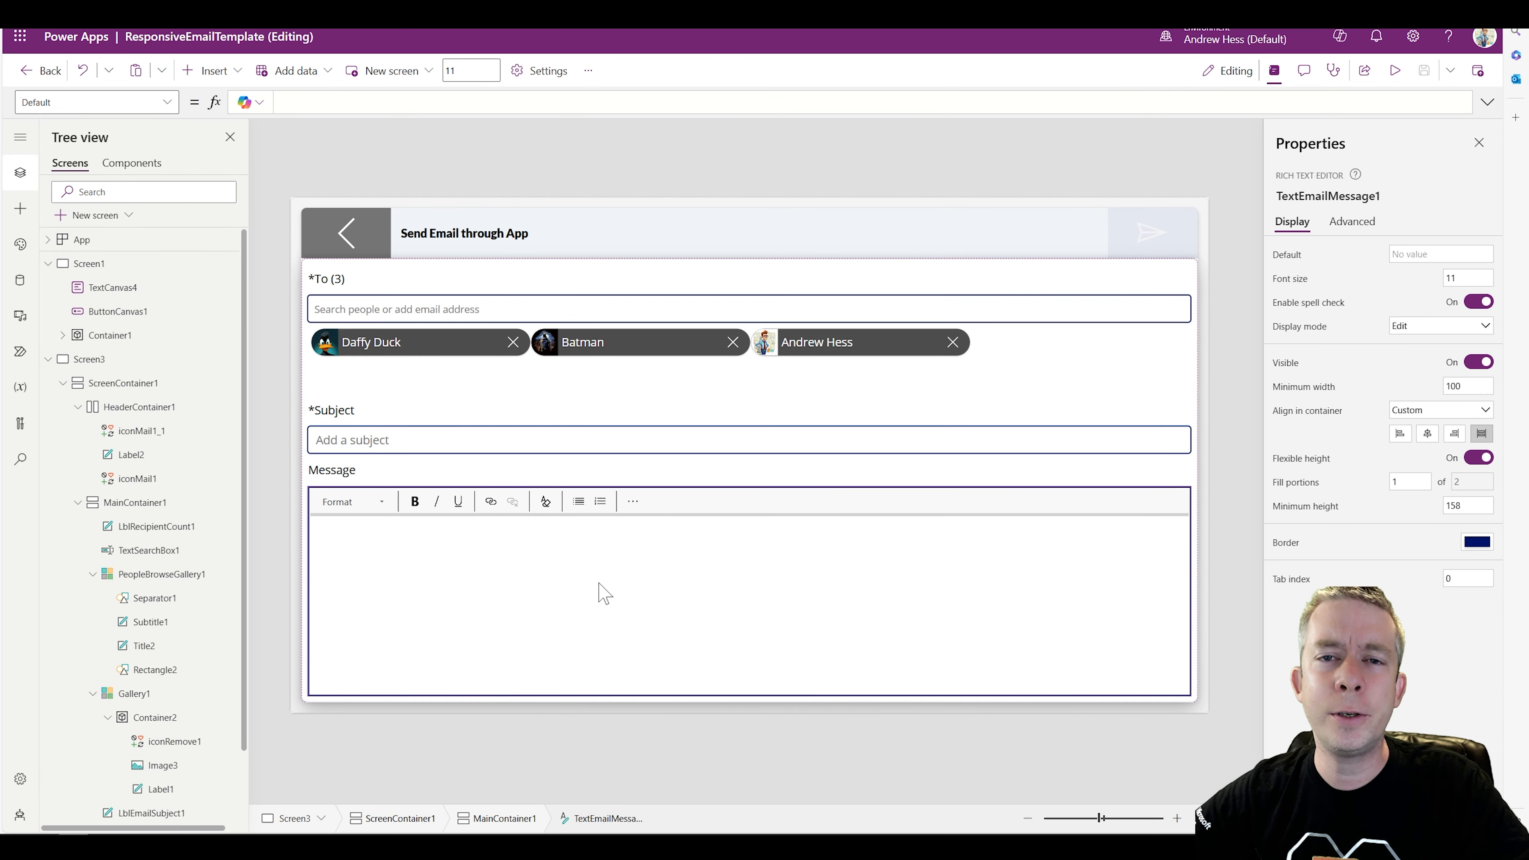
{"action": "left_click", "coordinate": [207, 70]}
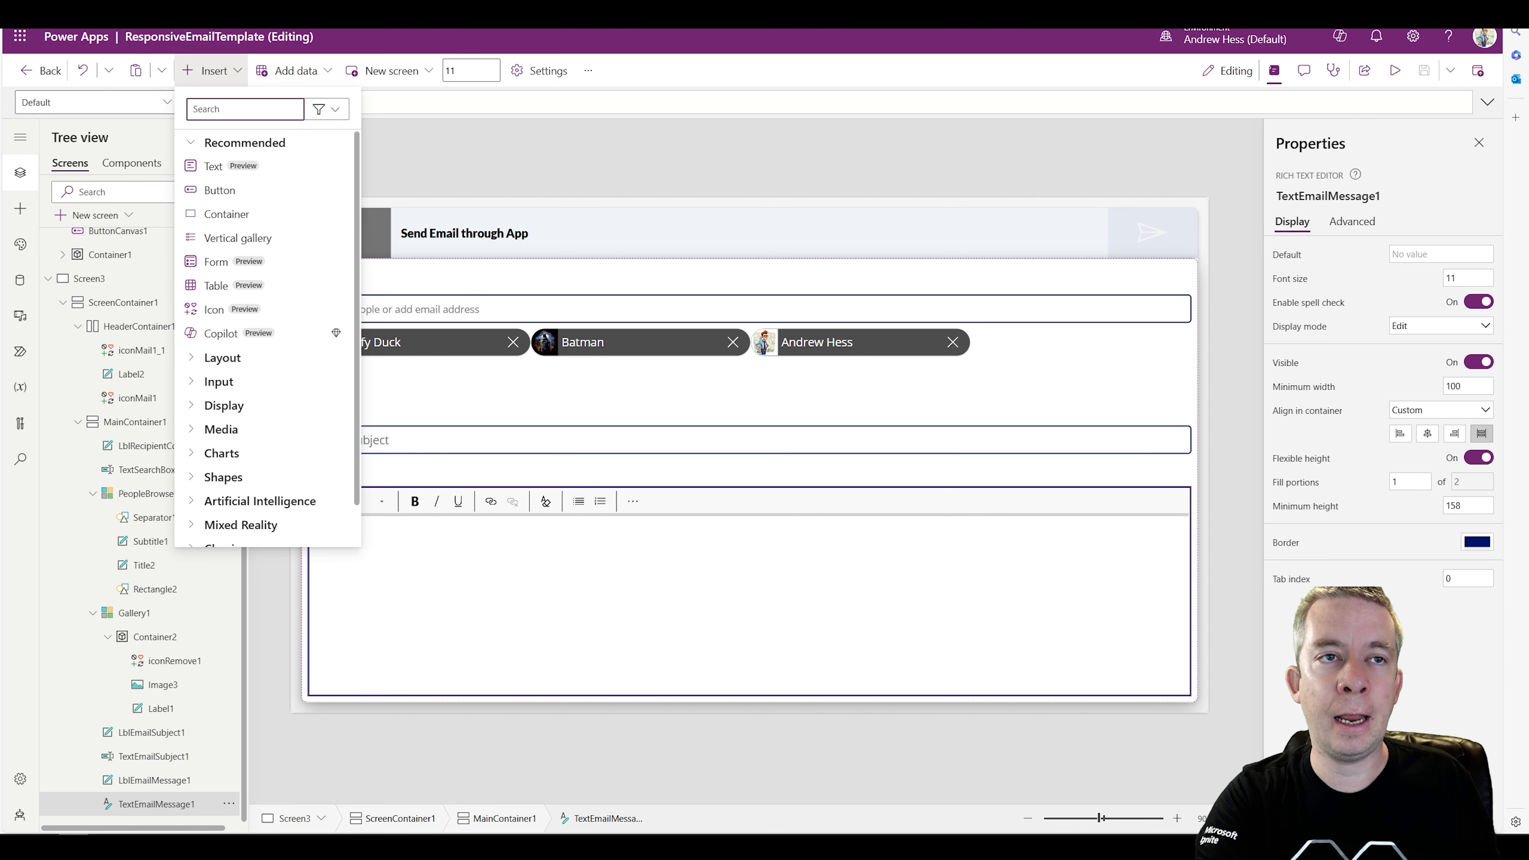
{"action": "type", "text": "html"}
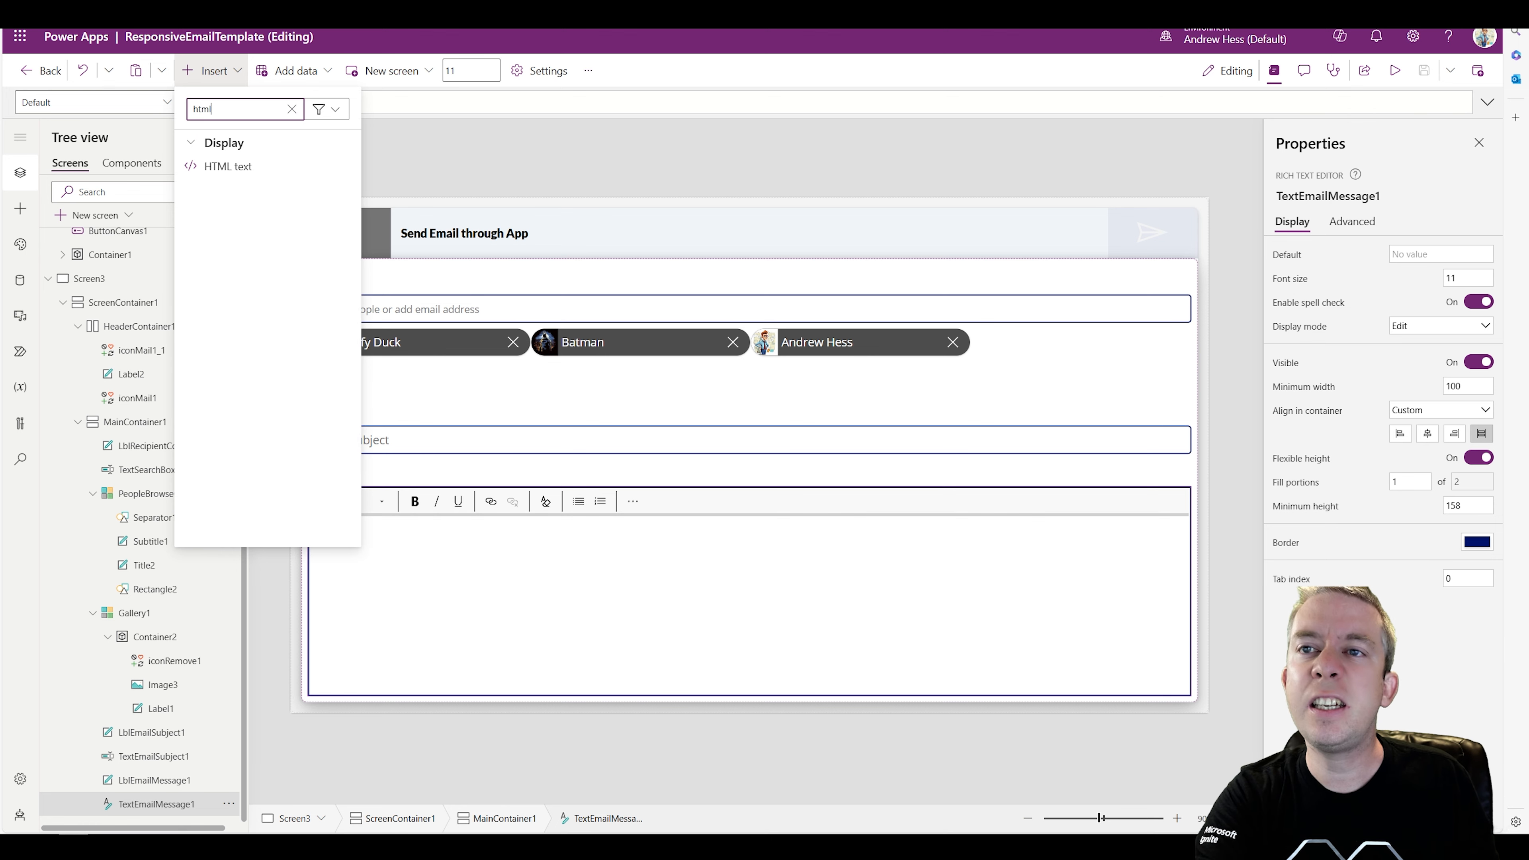
{"action": "left_click", "coordinate": [226, 168]}
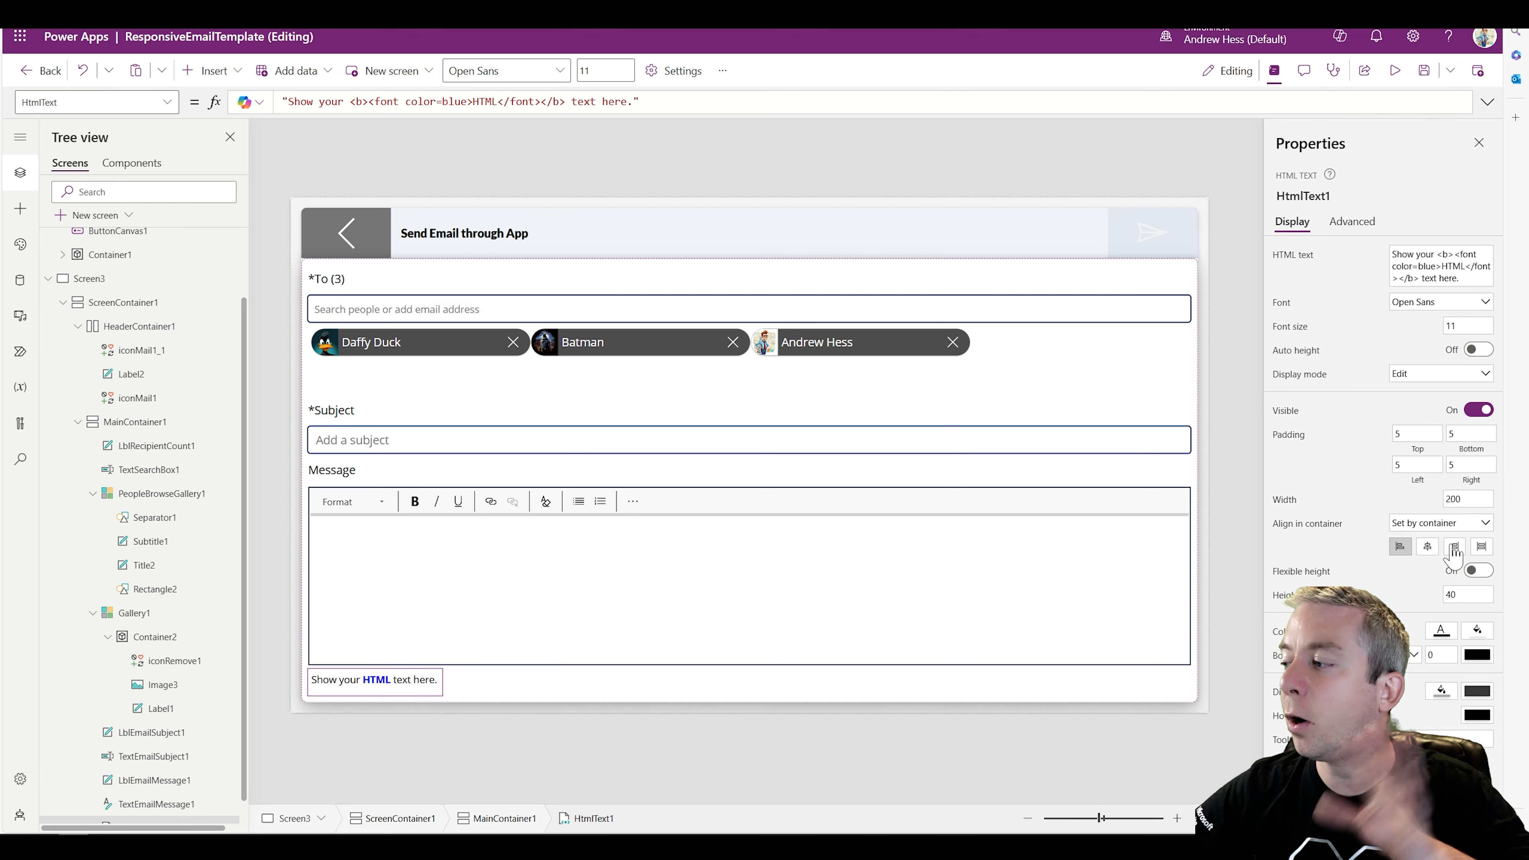
{"action": "left_click", "coordinate": [1482, 546]}
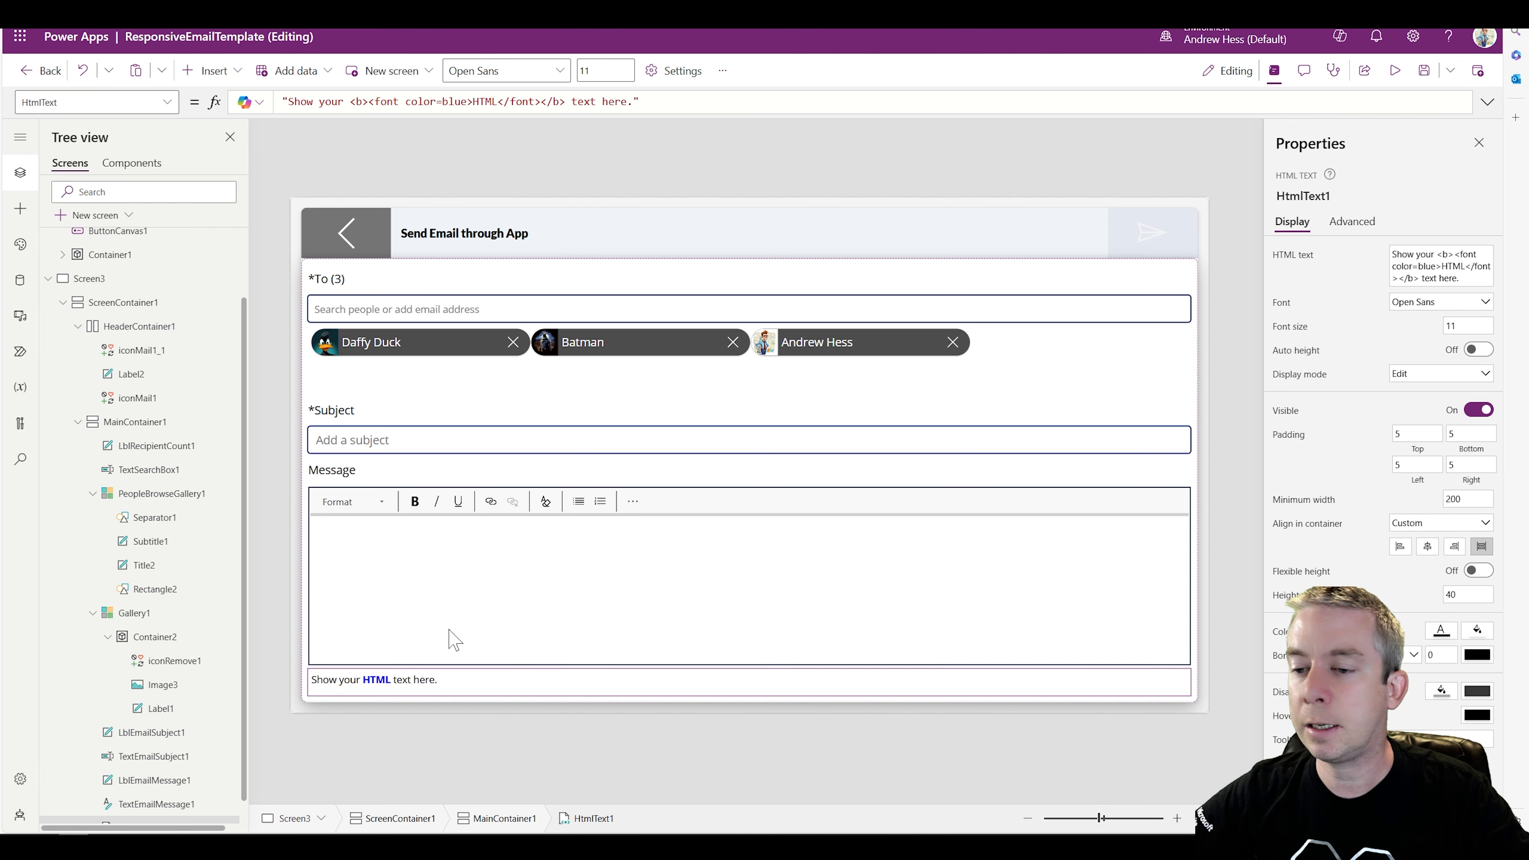
Step: Clear the default sample text from the HTML text control's formula, leaving an empty quoted string
{"action": "left_click", "coordinate": [1441, 268]}
{"action": "key", "text": "ctrl+a"}
{"action": "key", "text": "BackSpace"}
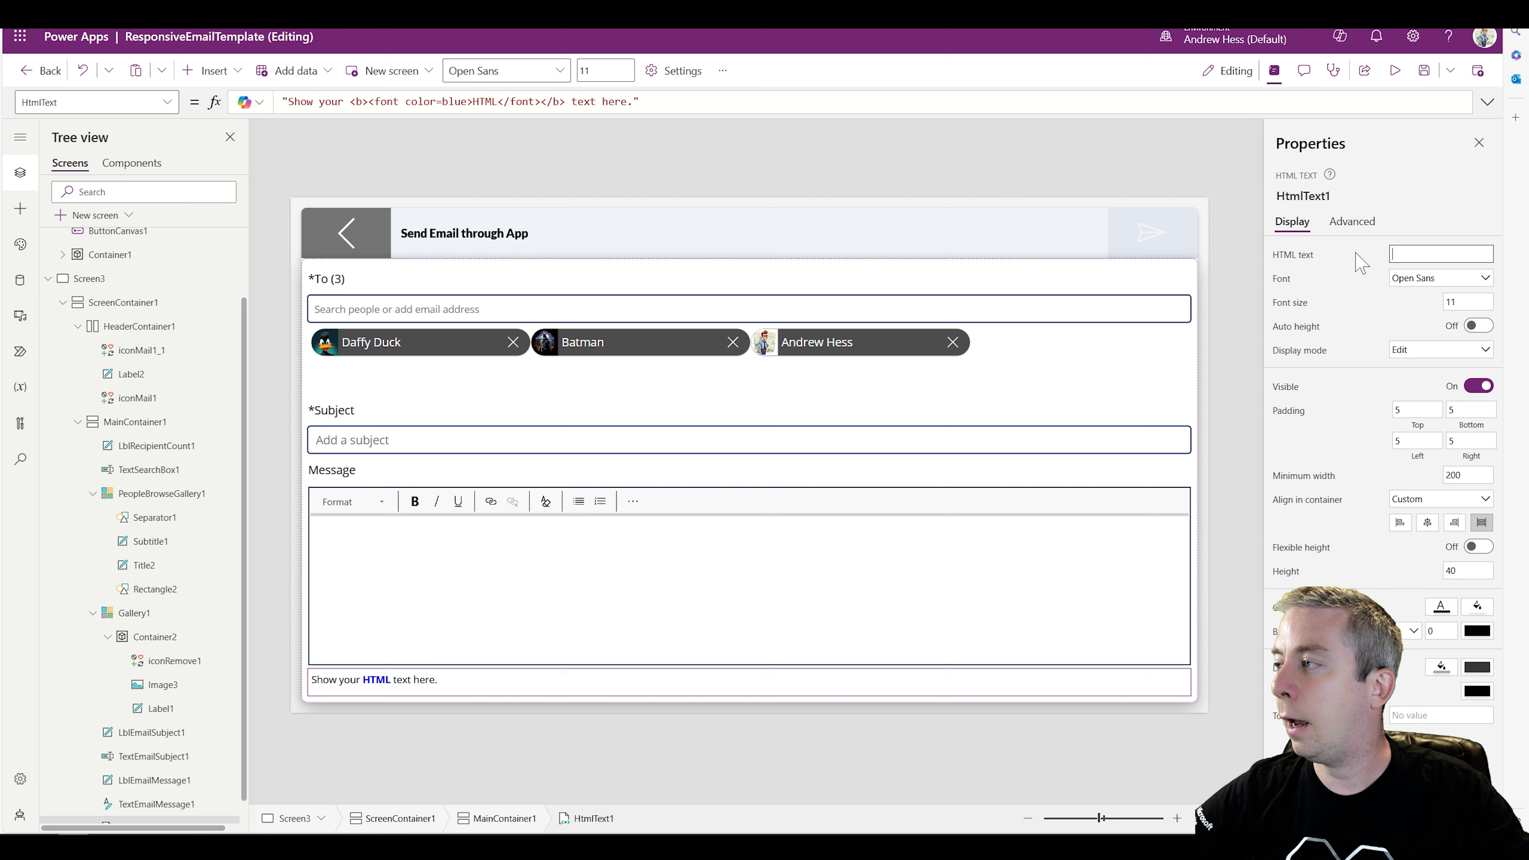
{"action": "left_click", "coordinate": [682, 104]}
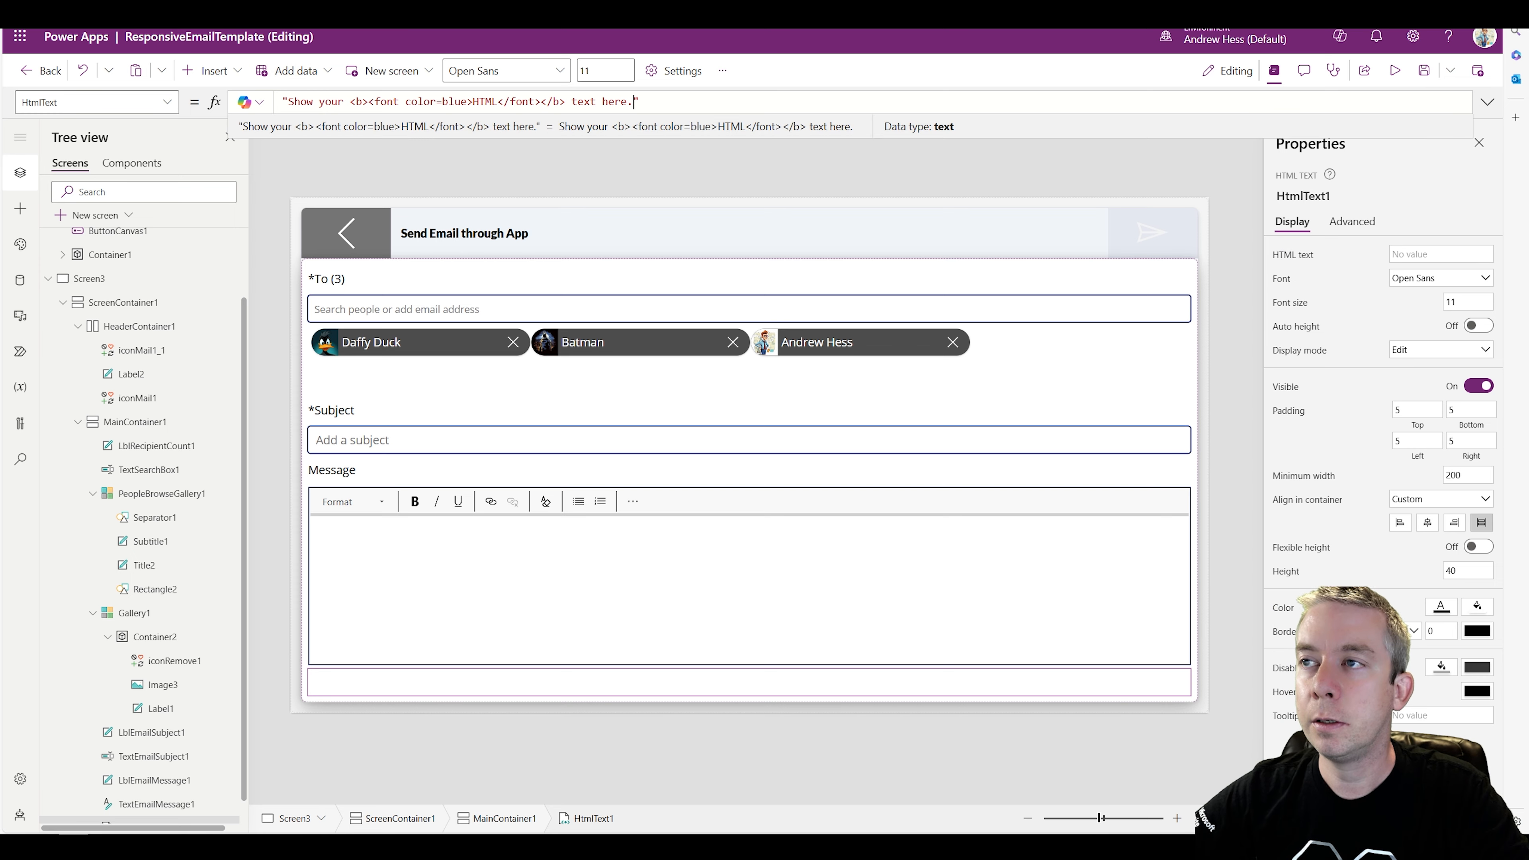
{"action": "left_click_drag", "start_coordinate": [633, 101], "coordinate": [288, 101]}
{"action": "key", "text": "BackSpace"}
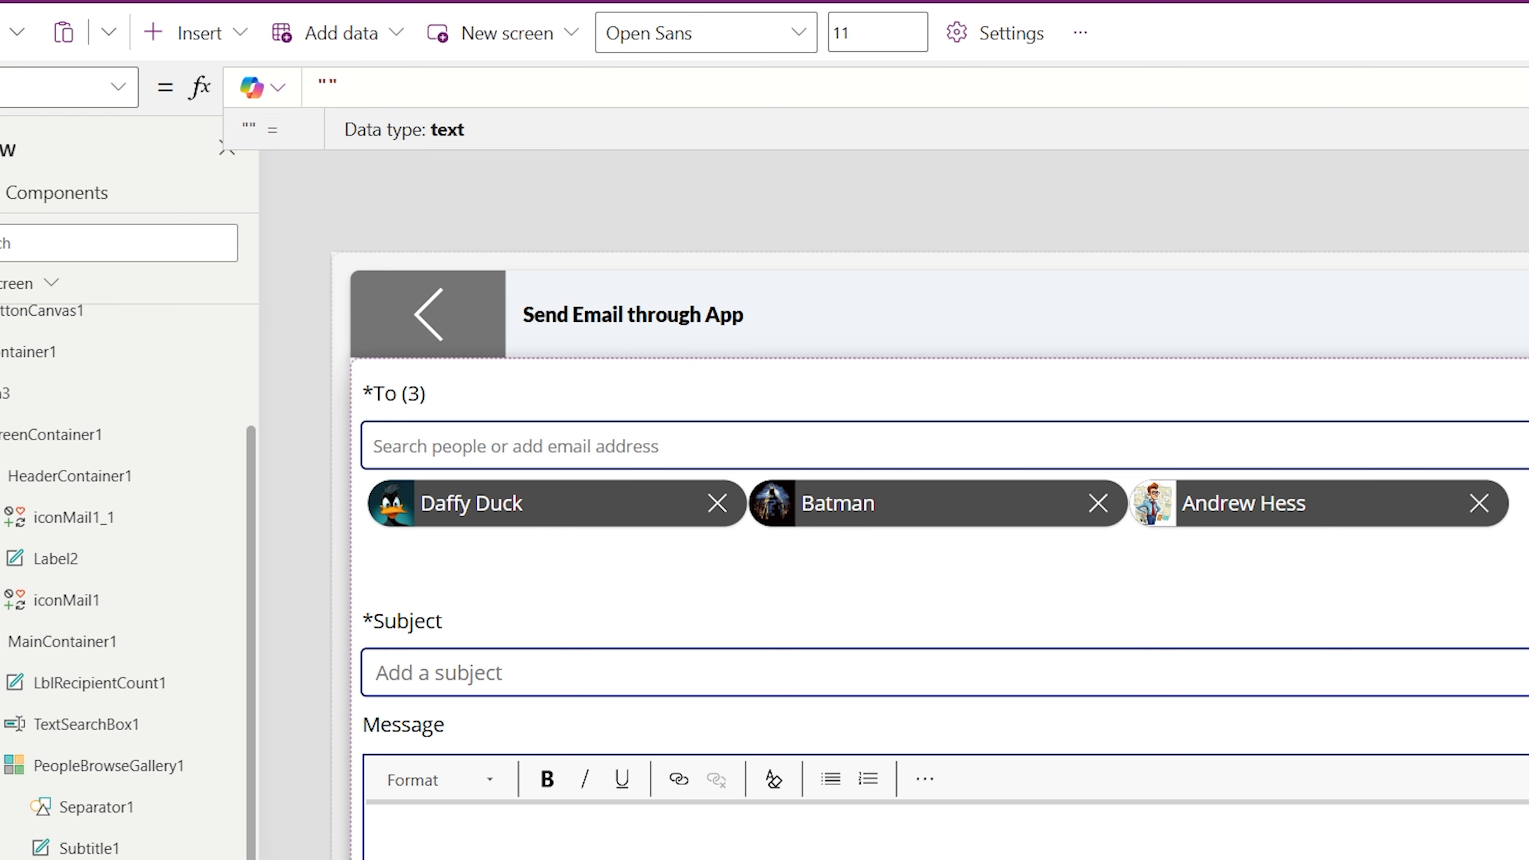
Step: Begin the HTML text formula with the table tag string "<table border='1' width='100%'" followed by the & operator
{"action": "type", "text": "<table"}
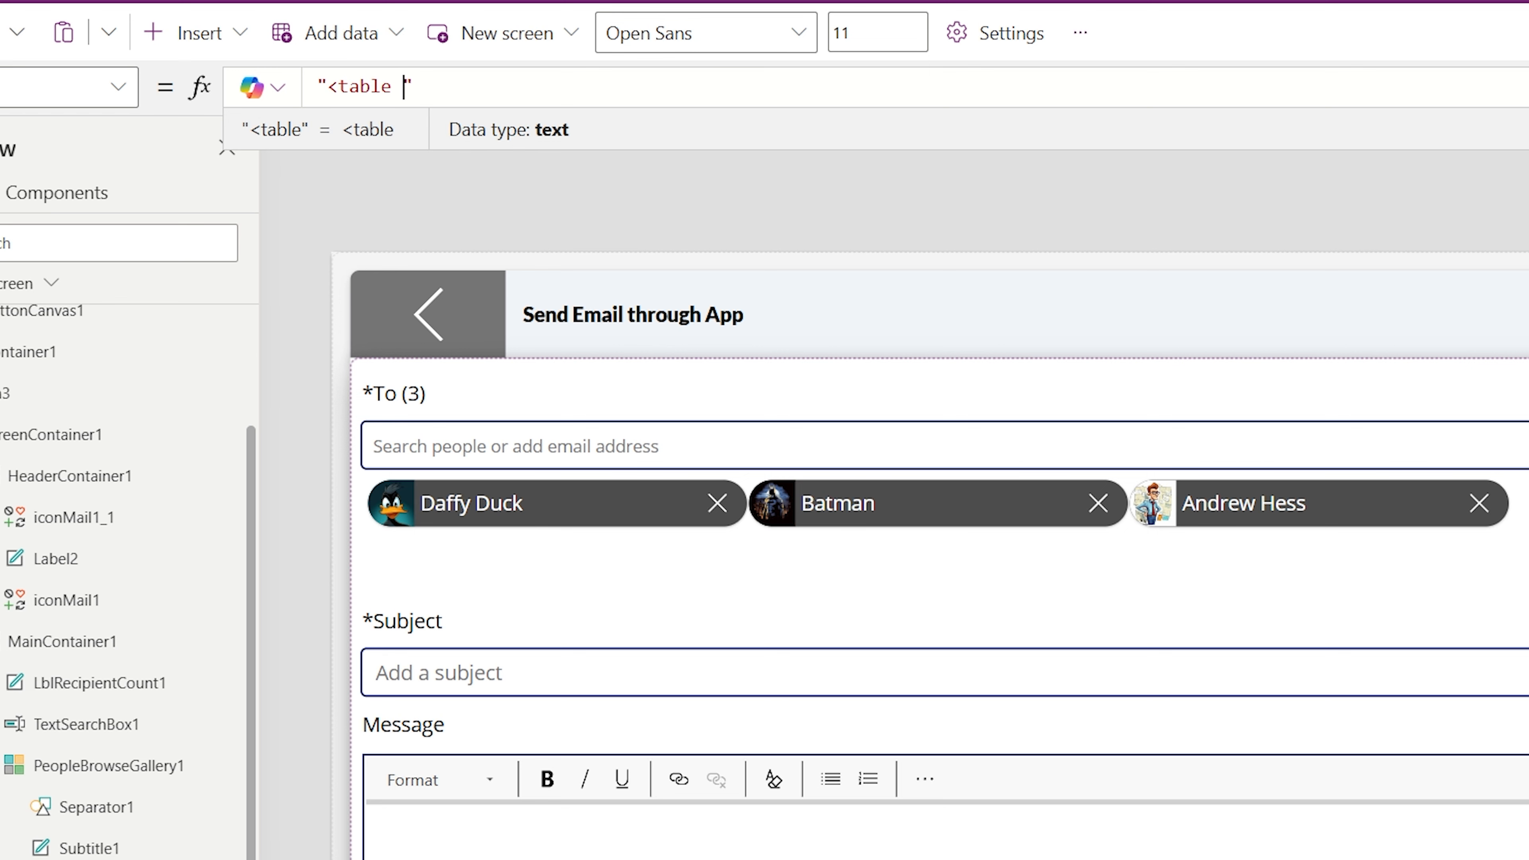
{"action": "type", "text": " border='1"}
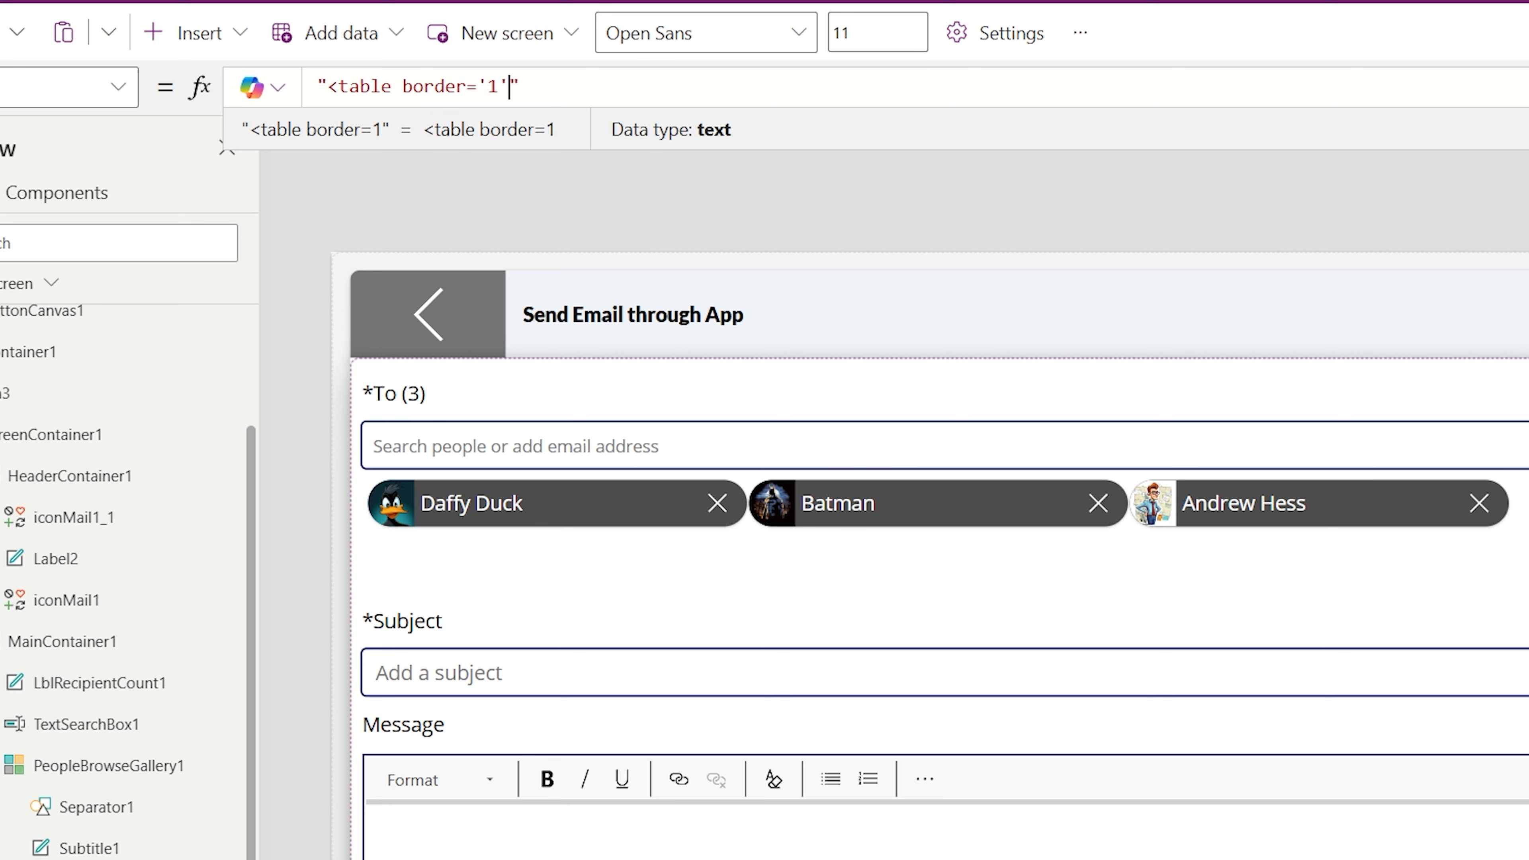
{"action": "type", "text": "' wi"}
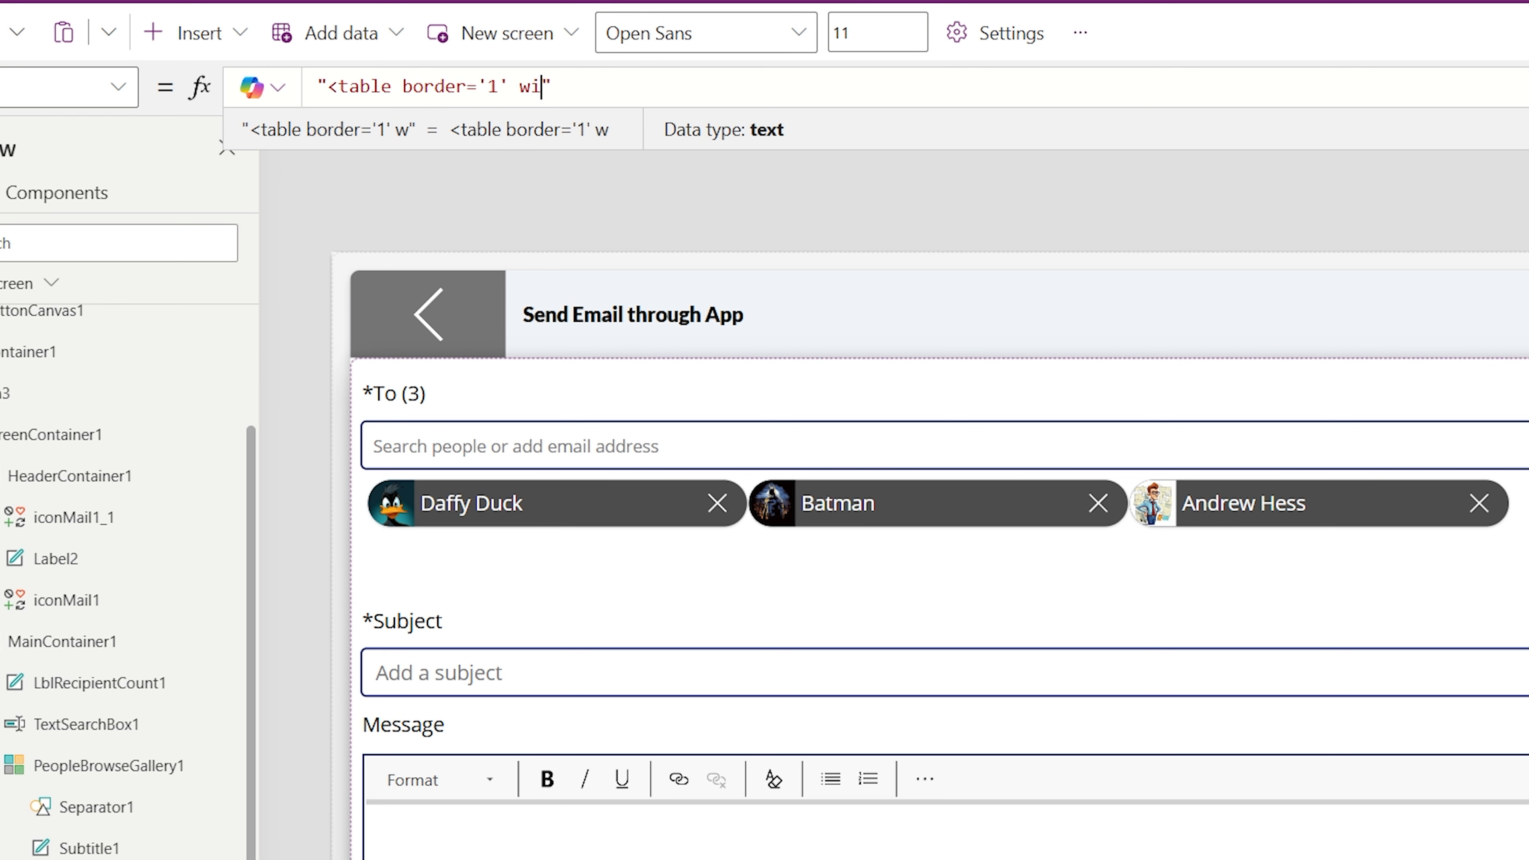
{"action": "type", "text": "dther"}
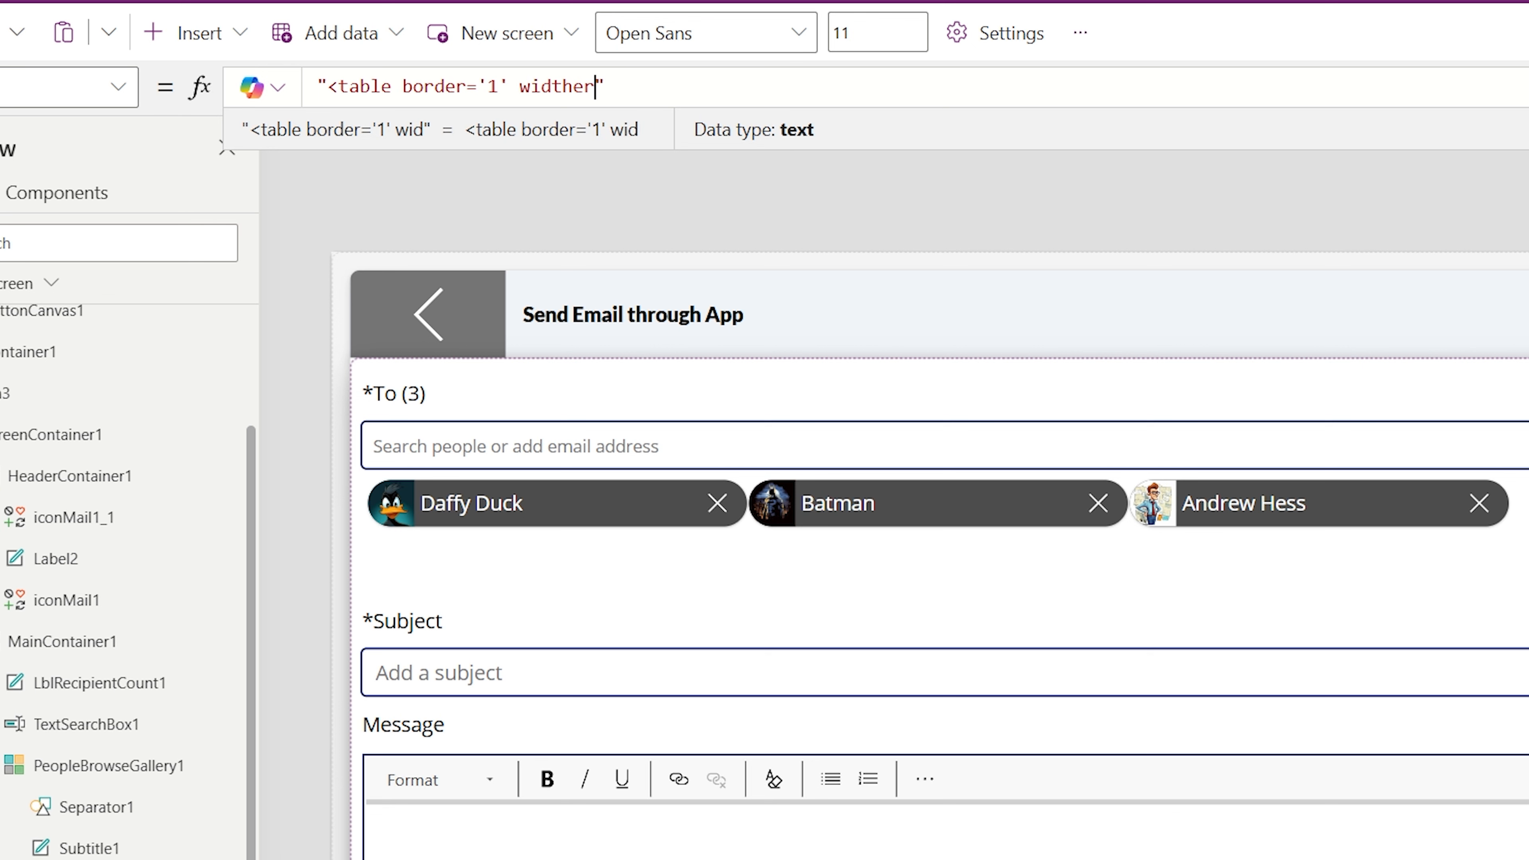
{"action": "key", "text": "BackSpace"}
{"action": "key", "text": "BackSpace"}
{"action": "key", "text": "BackSpace"}
{"action": "type", "text": "h"}
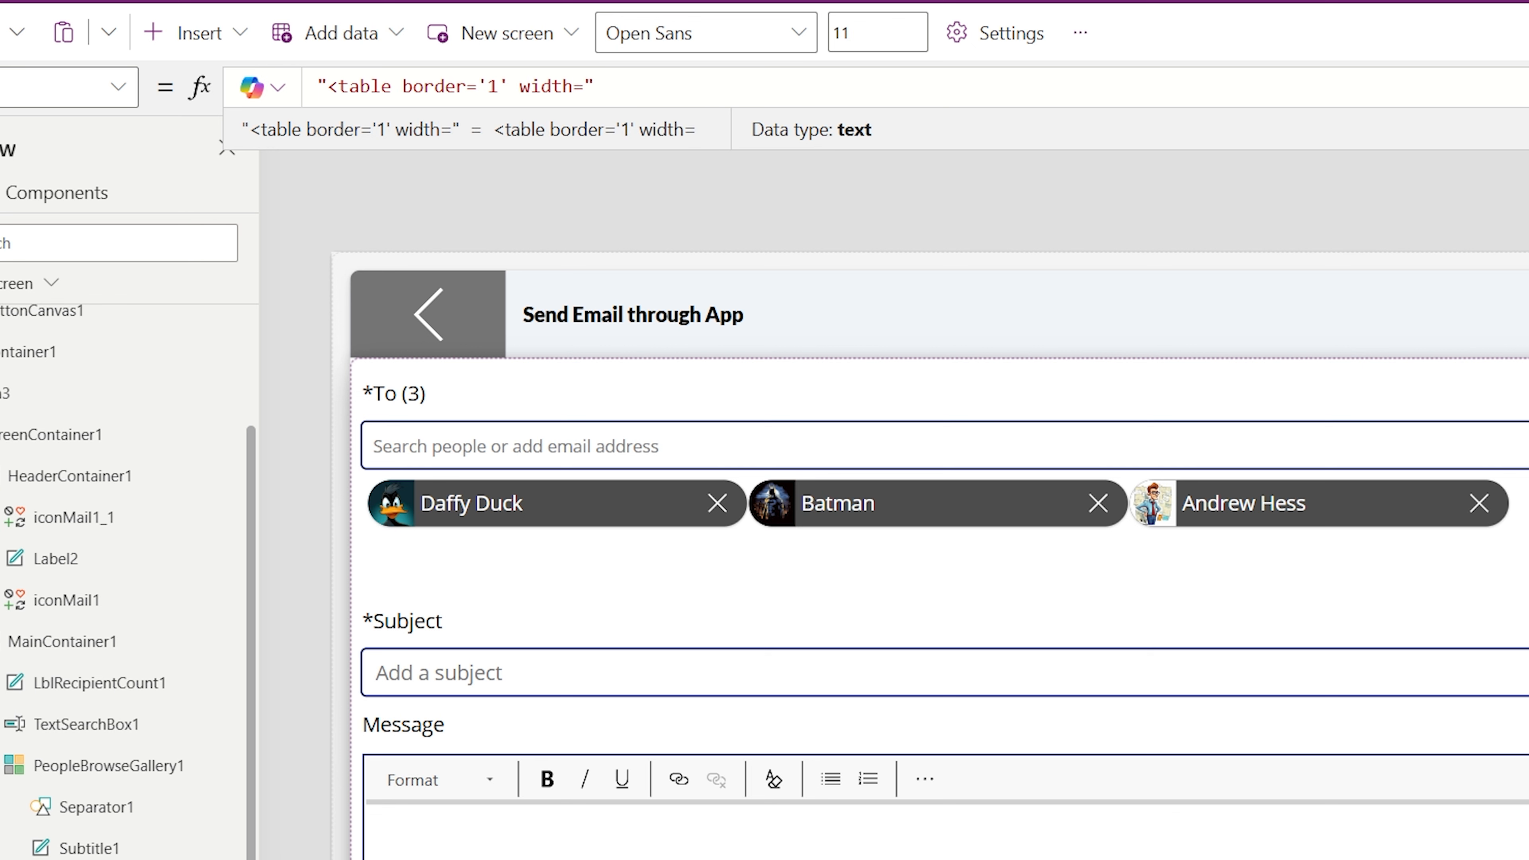
{"action": "type", "text": "='100%"}
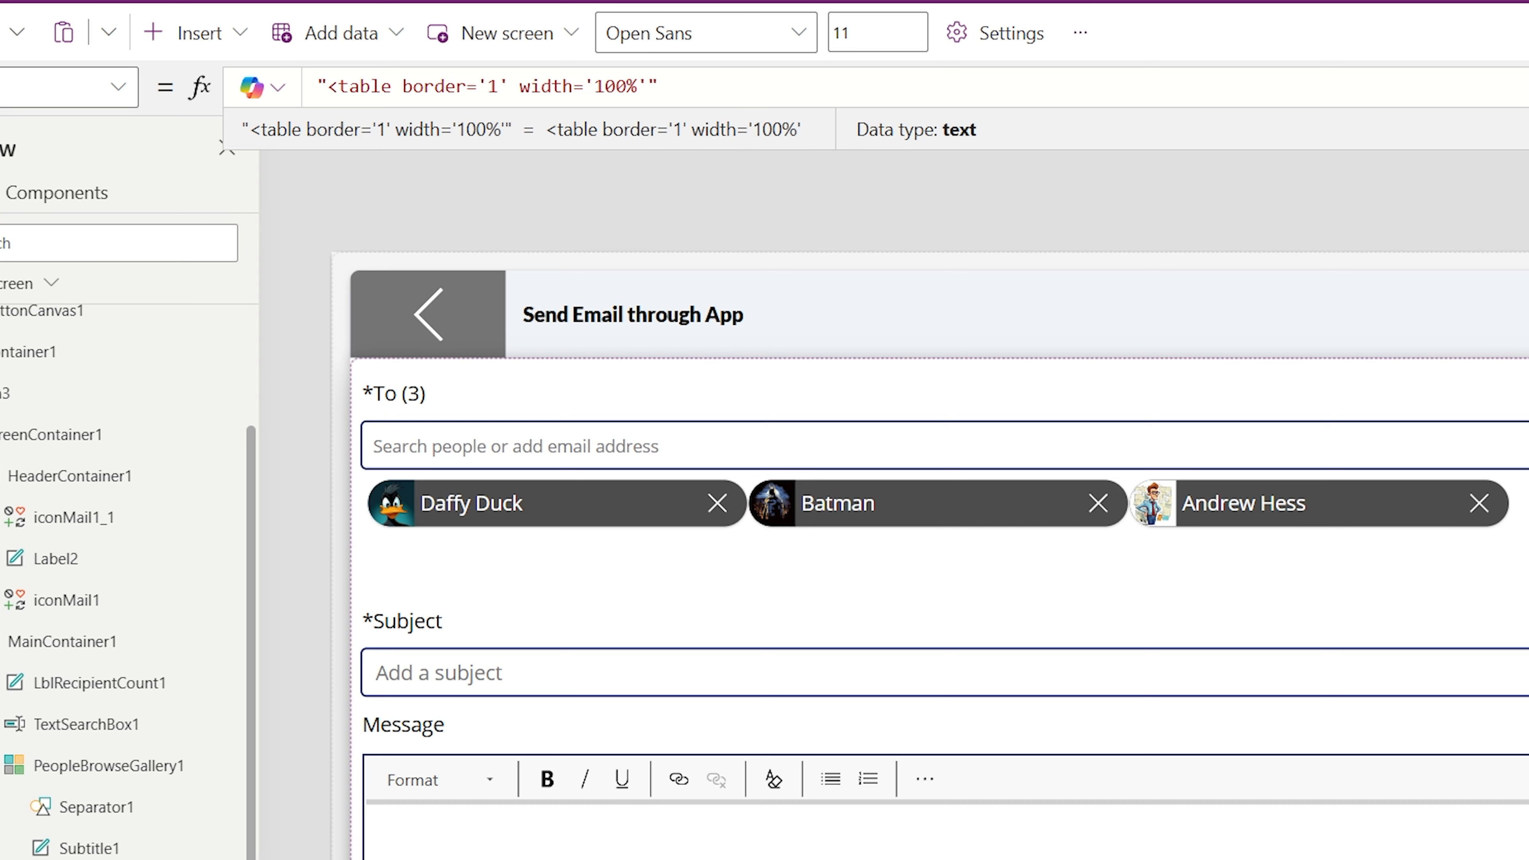
{"action": "type", "text": "&"}
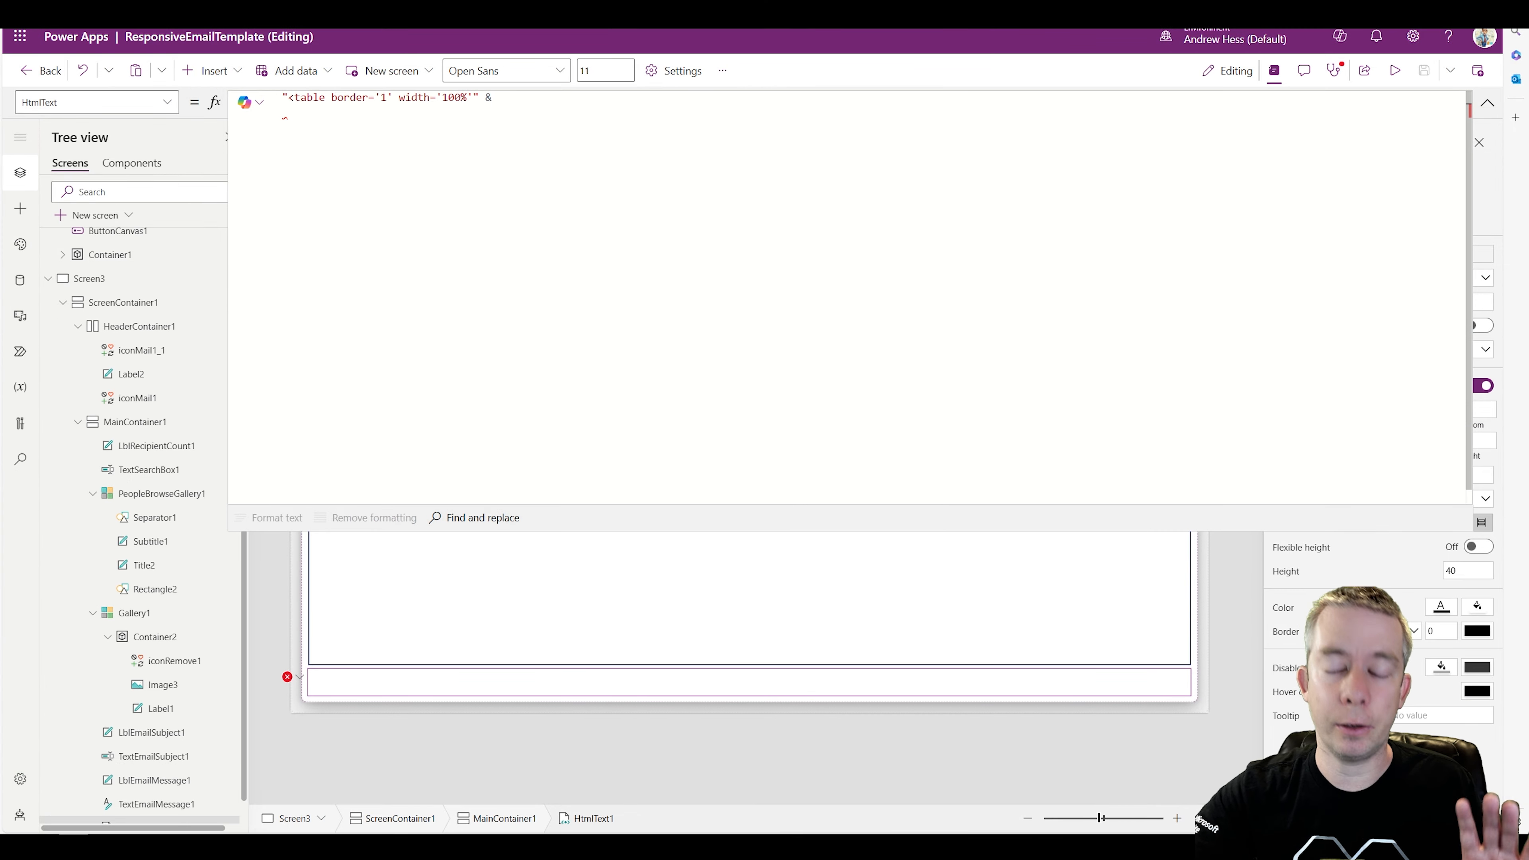
Step: On a new formula line, start a string with the th header cells Title and Project
{"action": "type", "text": "\""}
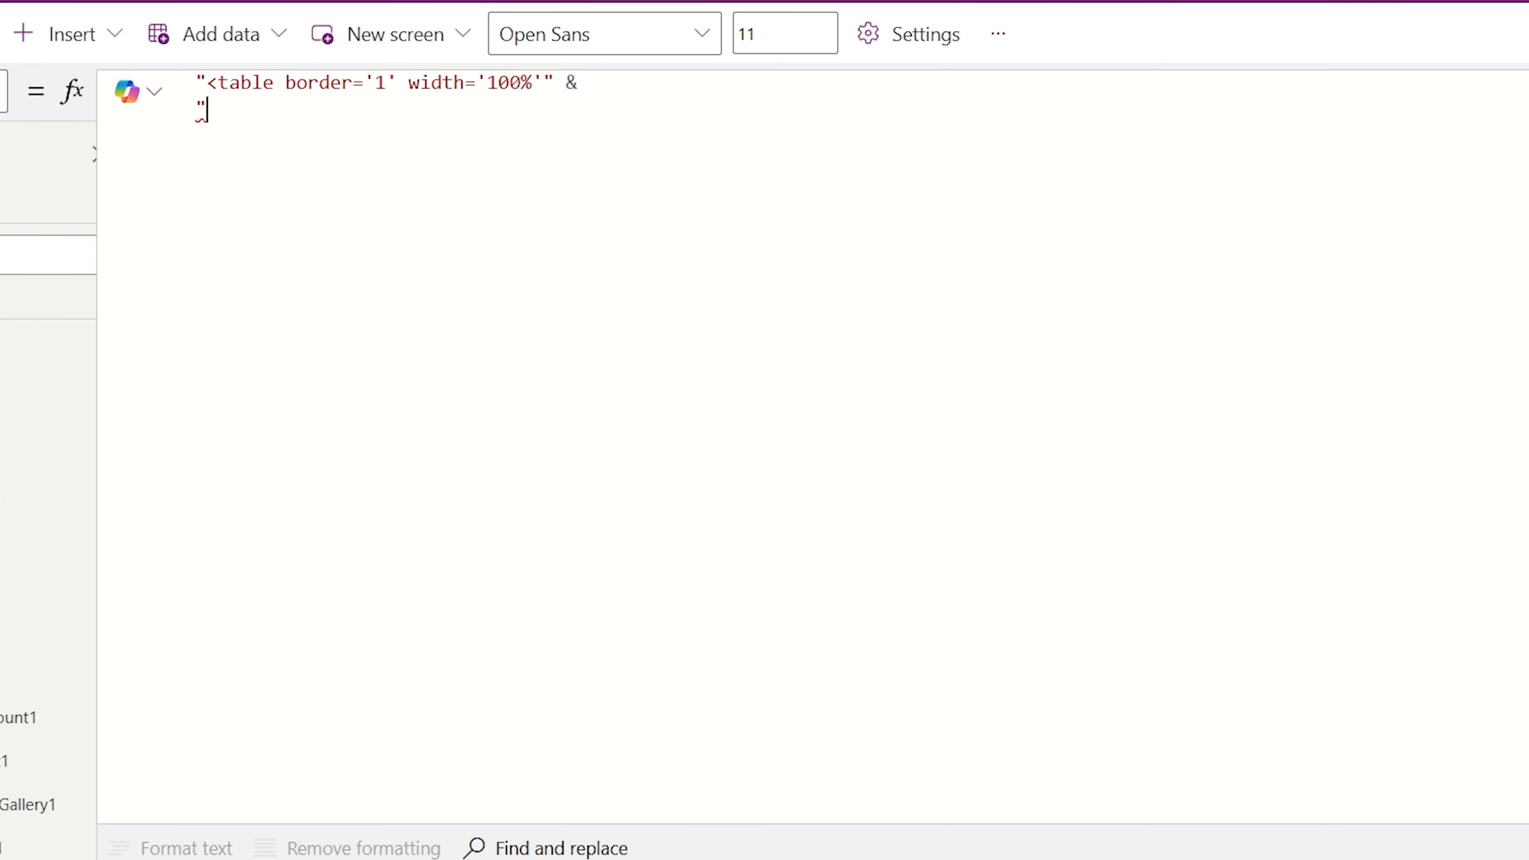
{"action": "type", "text": "<th>Title"}
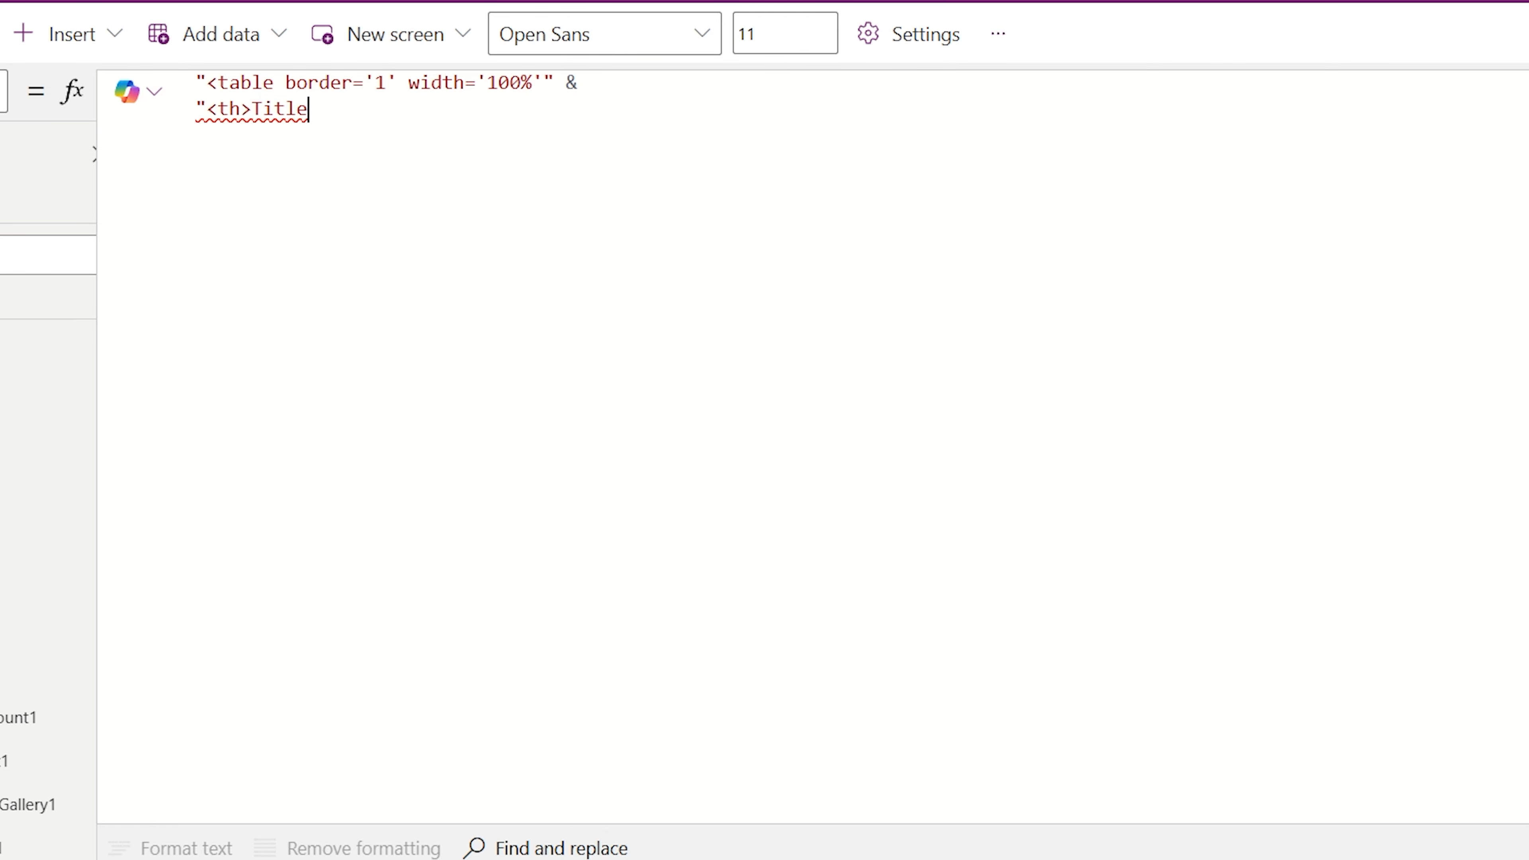
{"action": "type", "text": "</th><"}
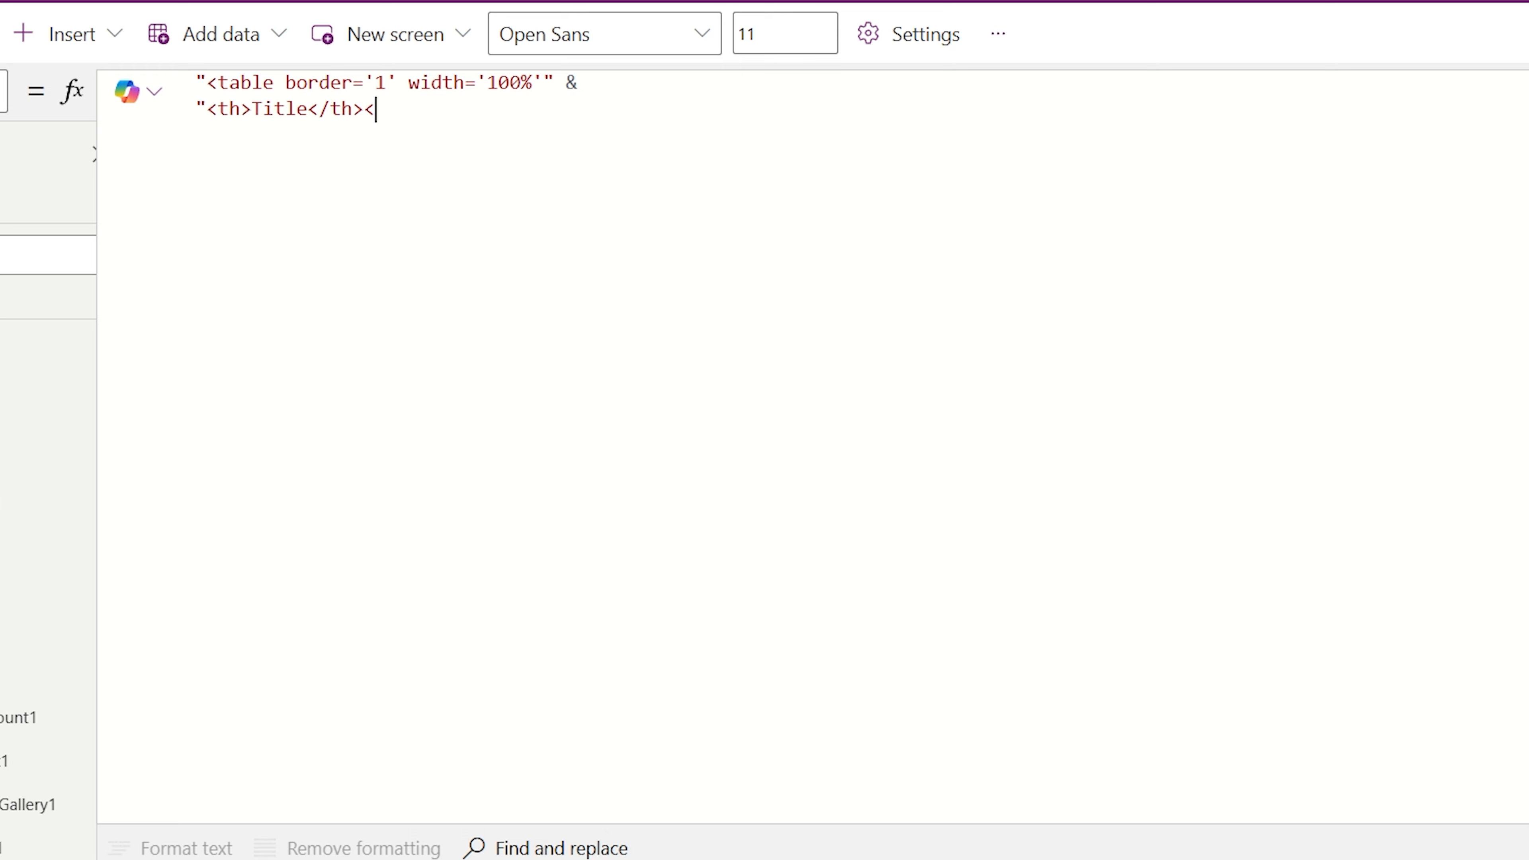
{"action": "key", "text": "BackSpace"}
{"action": "key", "text": "shift+Left"}
{"action": "key", "text": "shift+Left"}
{"action": "key", "text": "shift+Left"}
{"action": "key", "text": "shift+Left"}
{"action": "key", "text": "shift+Left"}
{"action": "key", "text": "shift+Left"}
{"action": "key", "text": "shift+Left"}
{"action": "key", "text": "shift+Left"}
{"action": "key", "text": "shift+Left"}
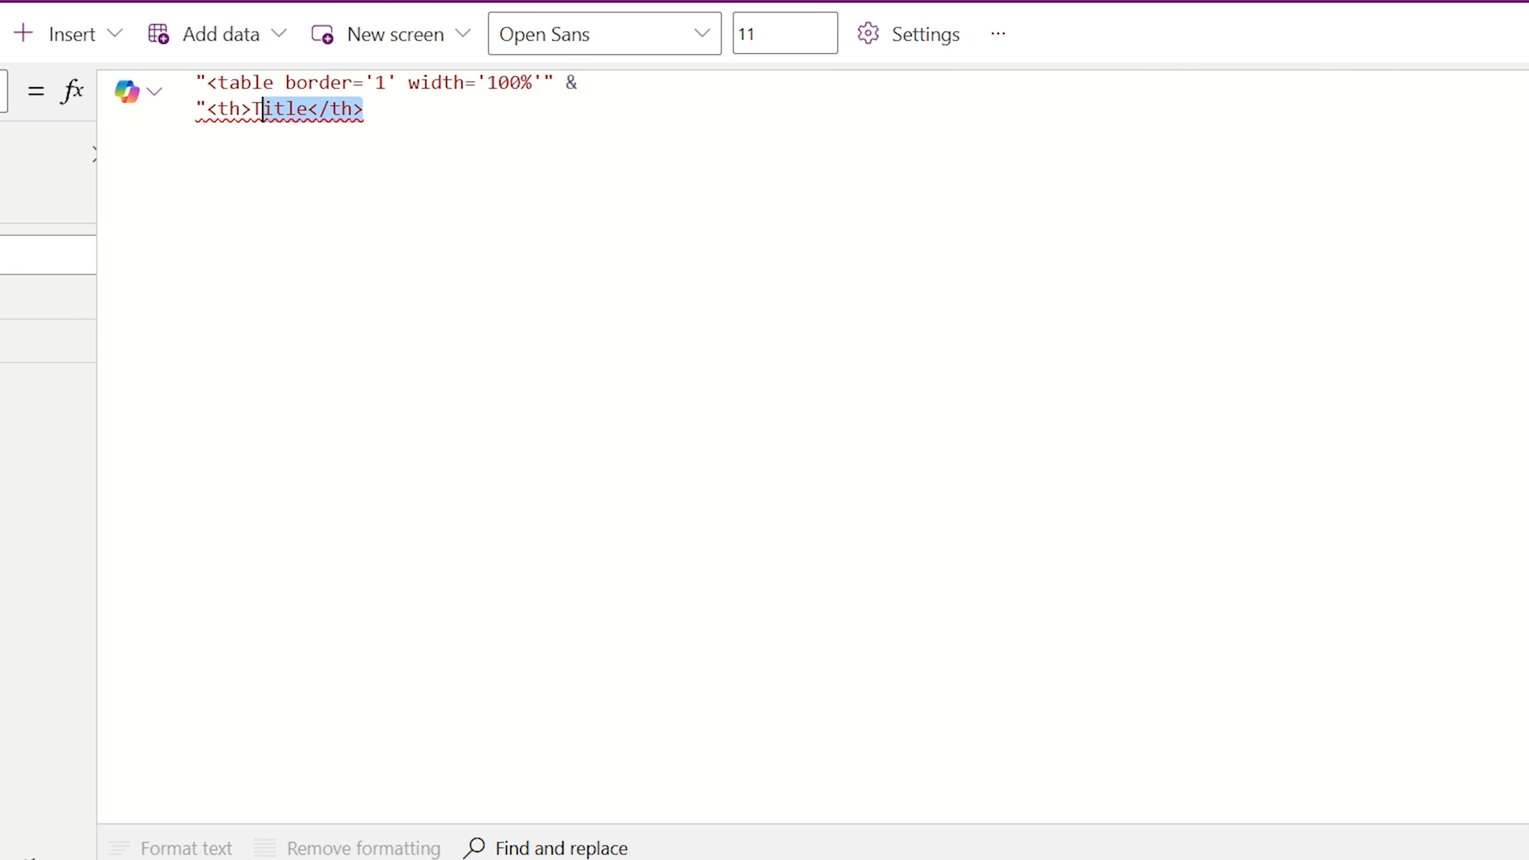
{"action": "key", "text": "shift+Left"}
{"action": "key", "text": "shift+Left"}
{"action": "key", "text": "shift+Left"}
{"action": "key", "text": "shift+Left"}
{"action": "key", "text": "shift+Left"}
{"action": "key", "text": "ctrl+c"}
{"action": "key", "text": "Right"}
{"action": "key", "text": "ctrl+v"}
{"action": "double_click", "coordinate": [436, 108]}
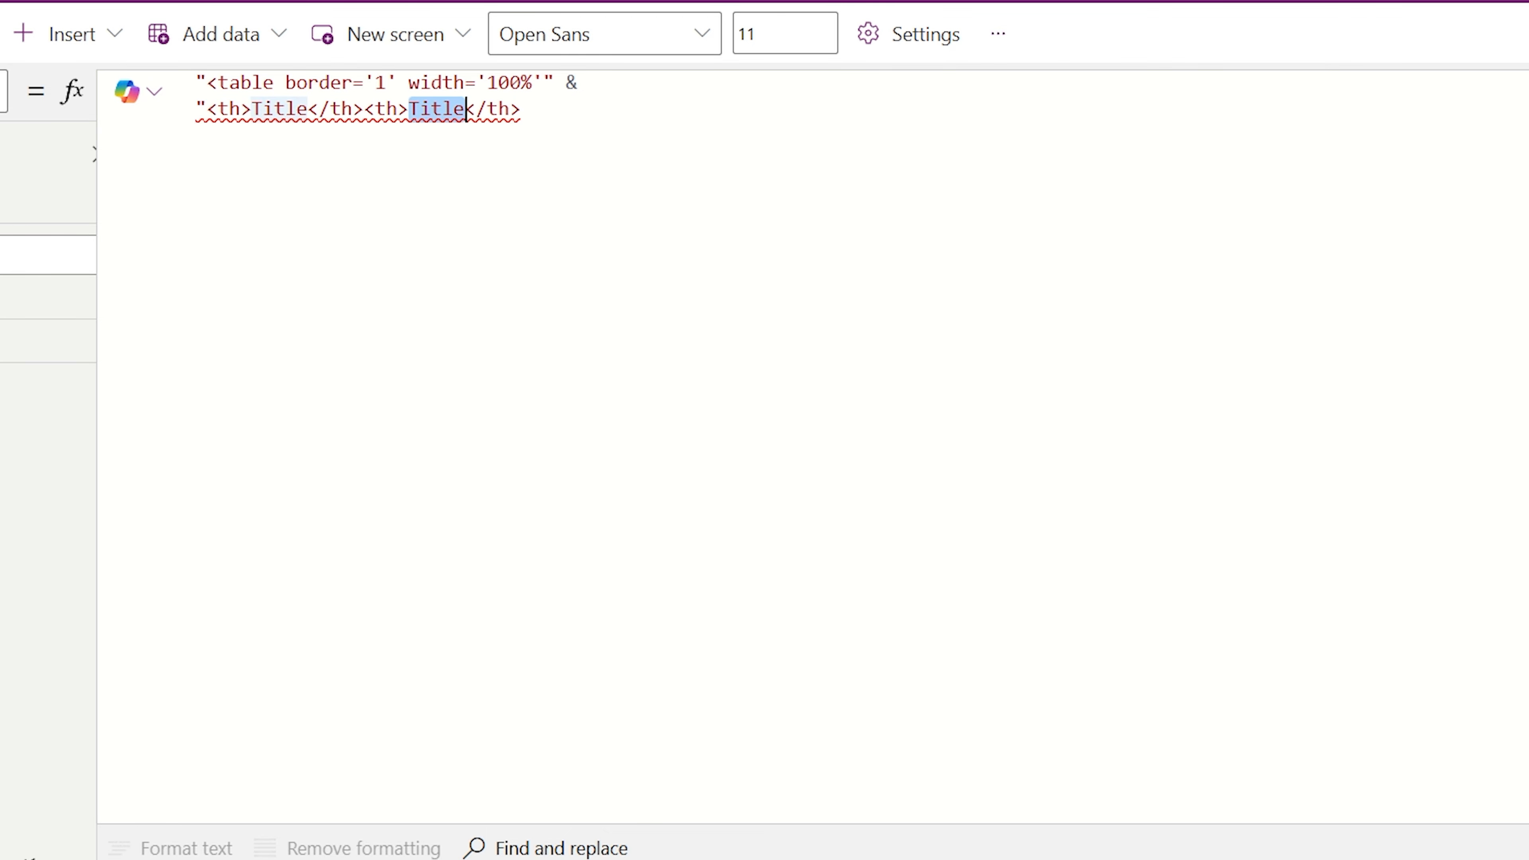
{"action": "type", "text": "Project"}
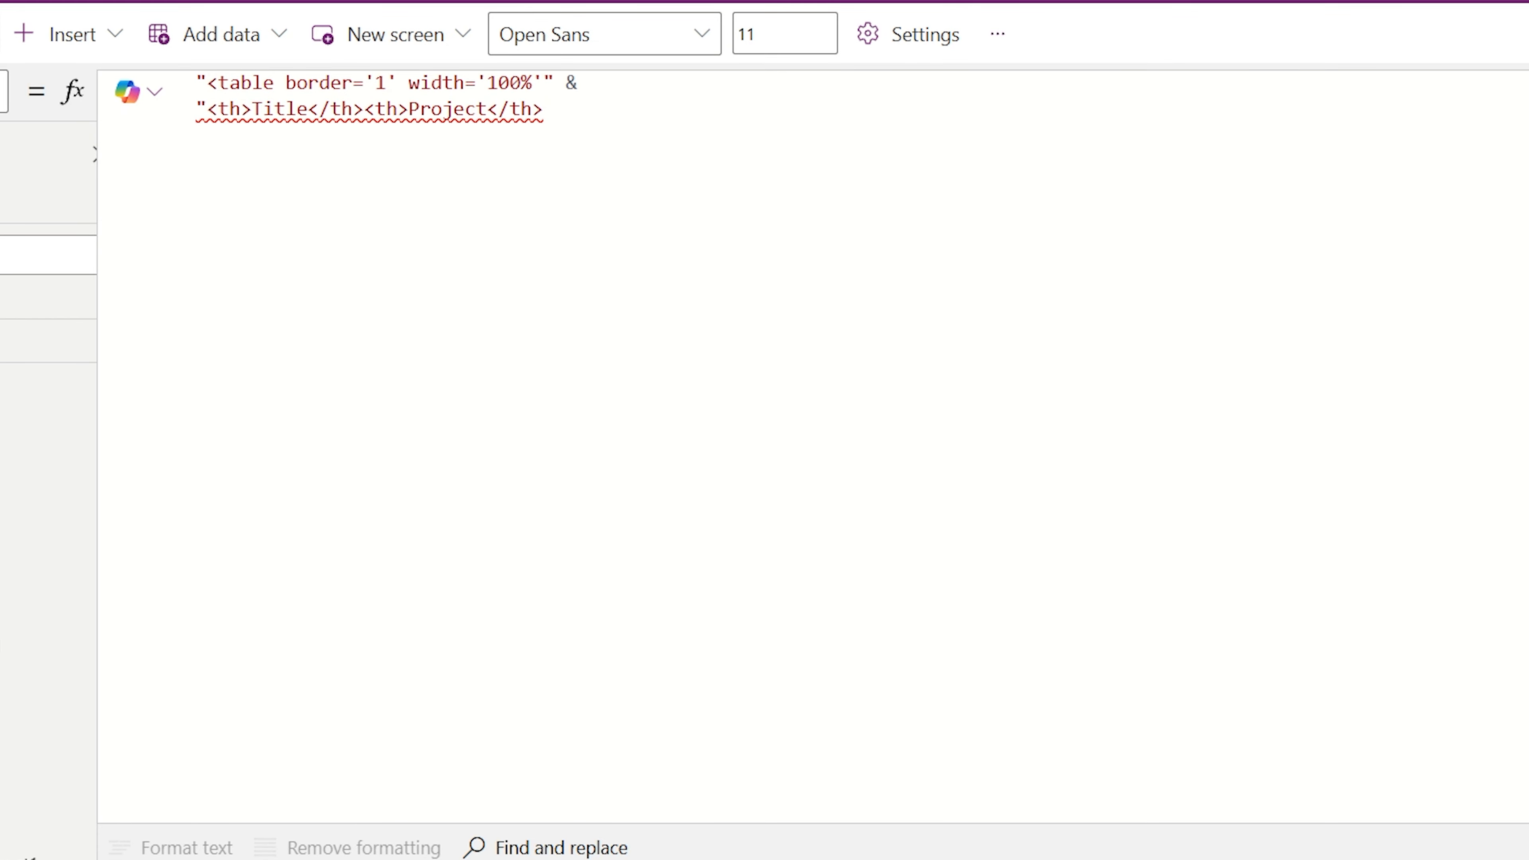
Step: Add th header cells Owner, Impact and Probability after Project, and end the string with a closing quote
{"action": "key", "text": "ctrl+v"}
{"action": "double_click", "coordinate": [635, 109]}
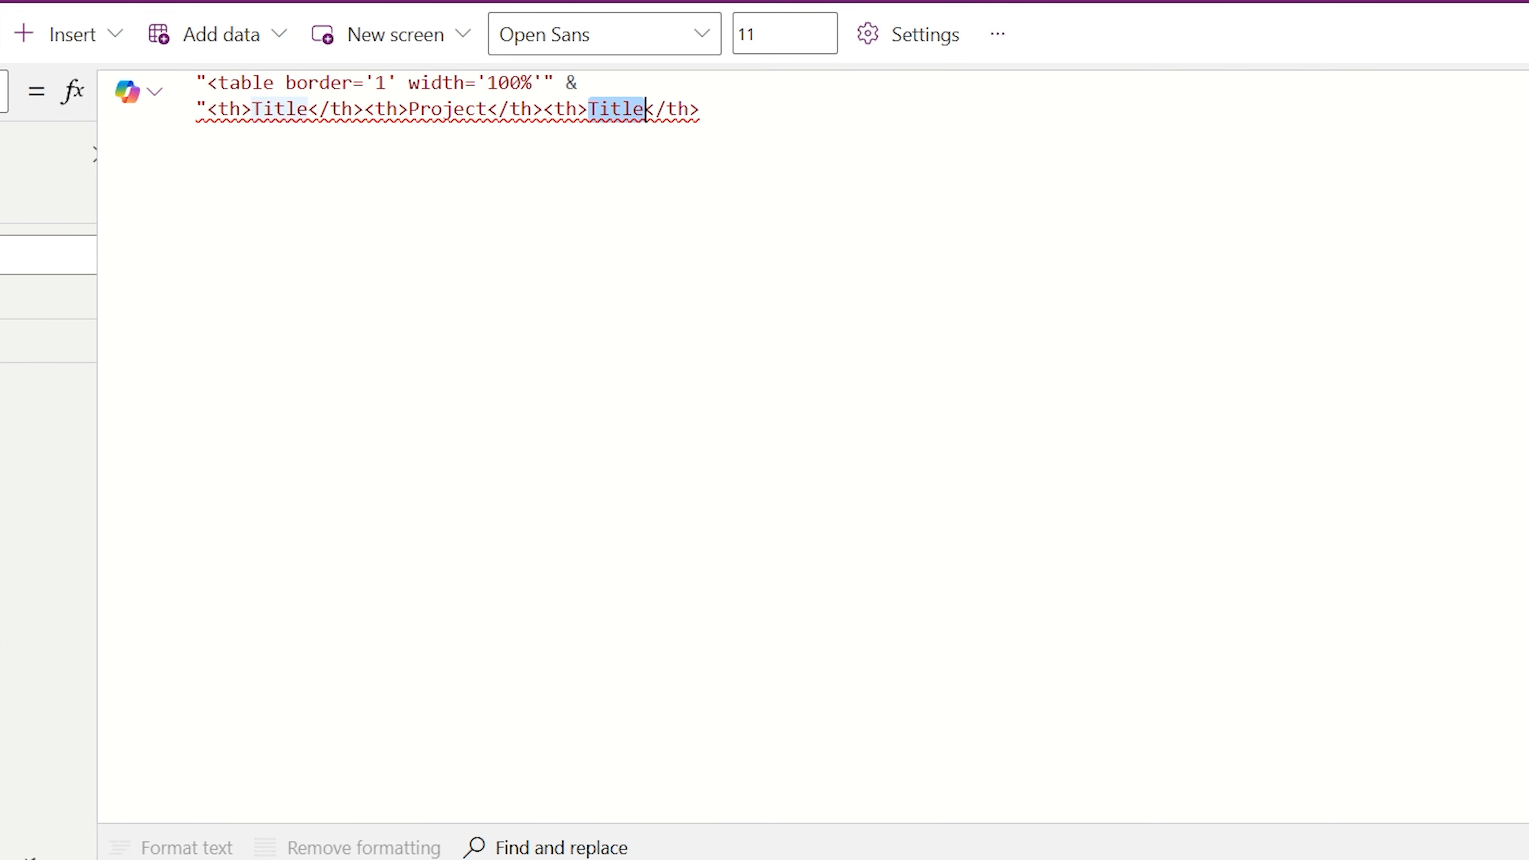
{"action": "type", "text": "Owner"}
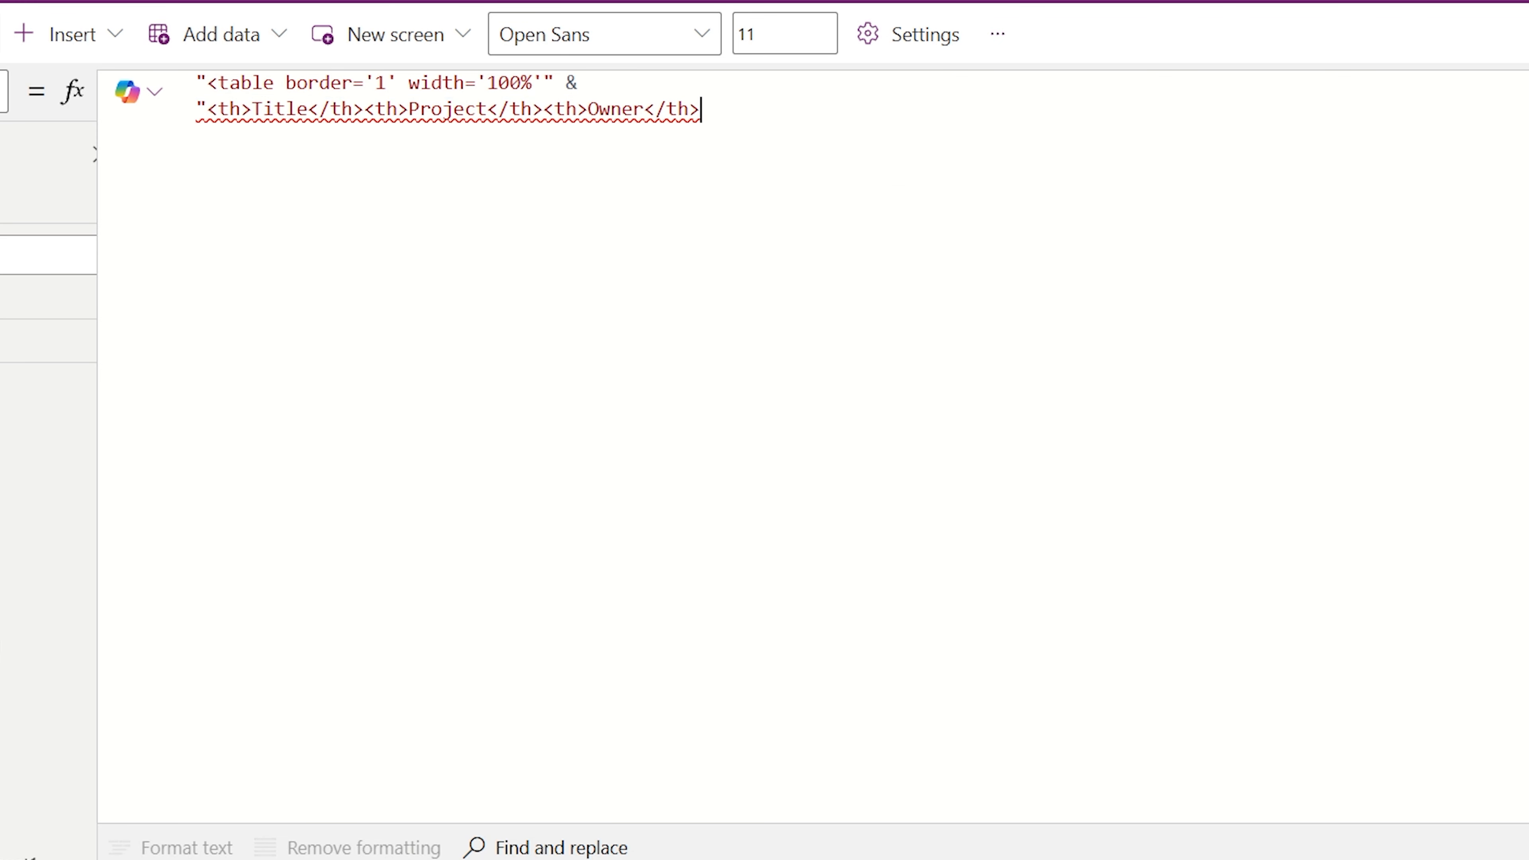
{"action": "key", "text": "ctrl+v"}
{"action": "double_click", "coordinate": [772, 109]}
{"action": "type", "text": "Impa"}
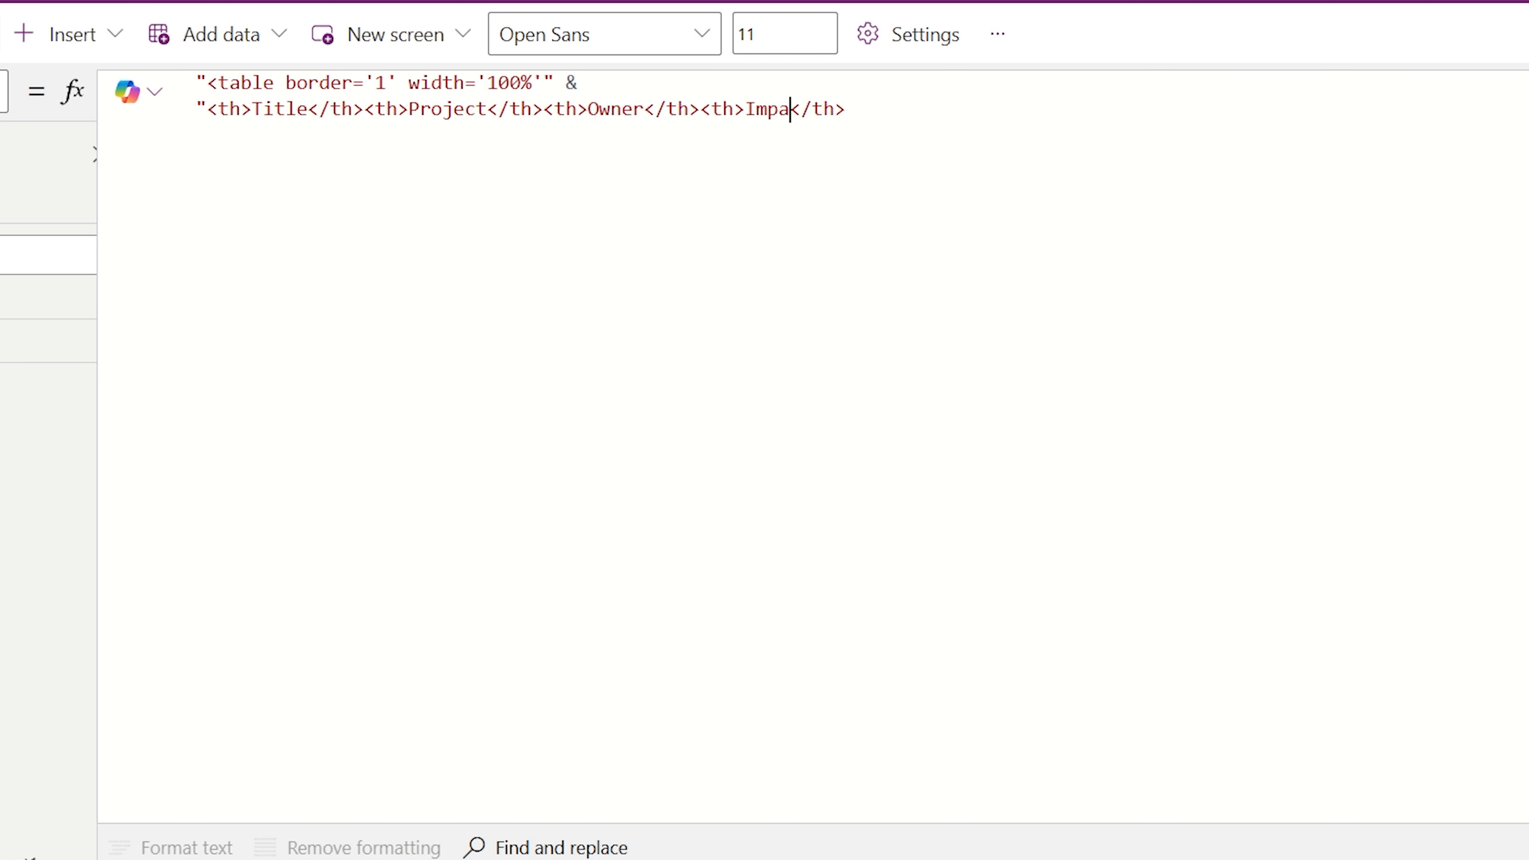
{"action": "type", "text": "ct"}
{"action": "key", "text": "ctrl+v"}
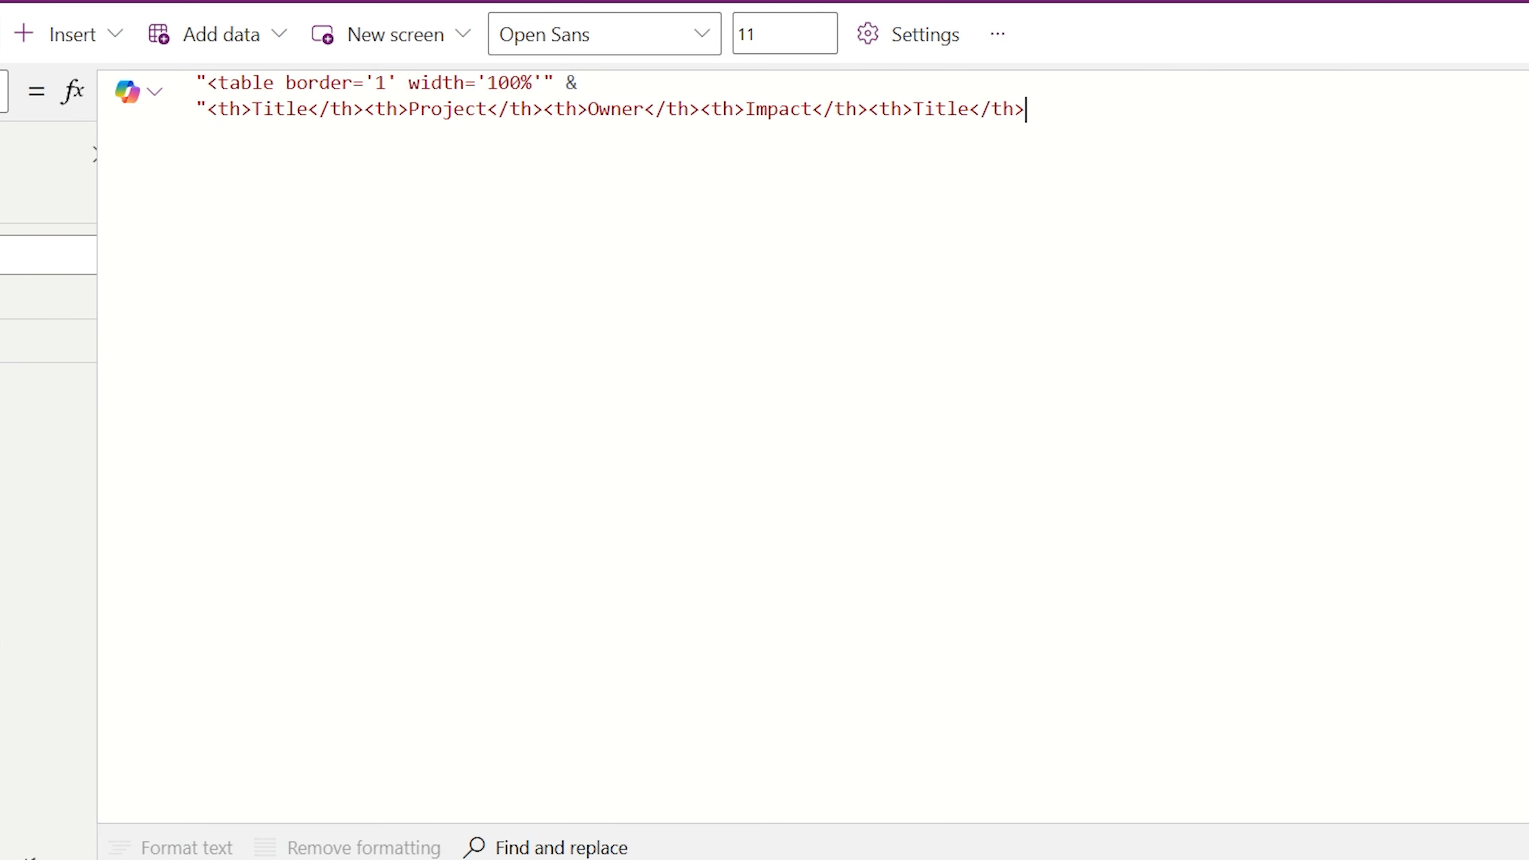
{"action": "double_click", "coordinate": [964, 109]}
{"action": "type", "text": "Probability</th>"}
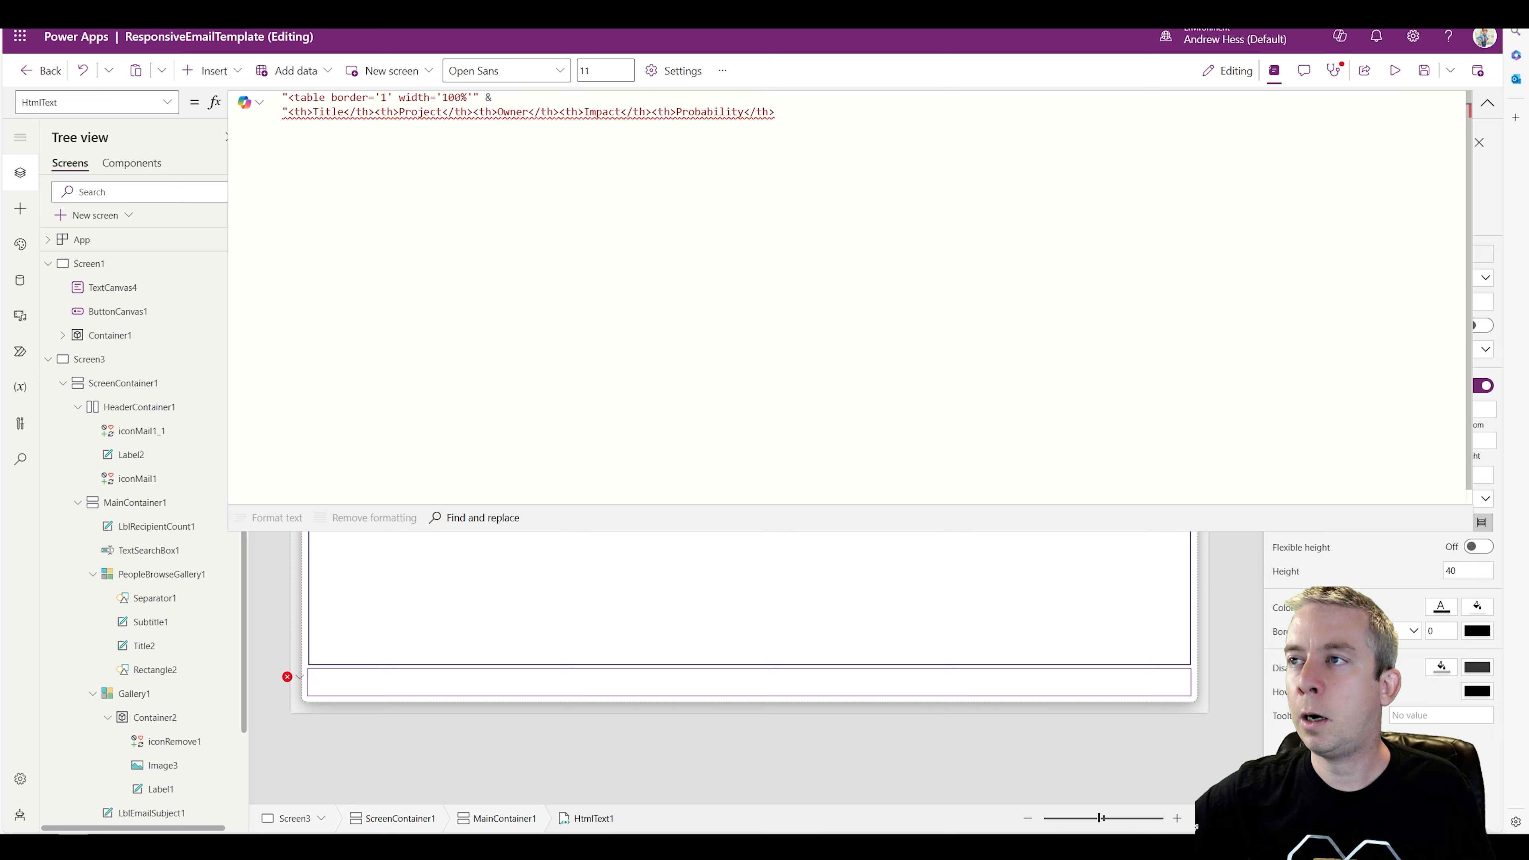
{"action": "type", "text": "\""}
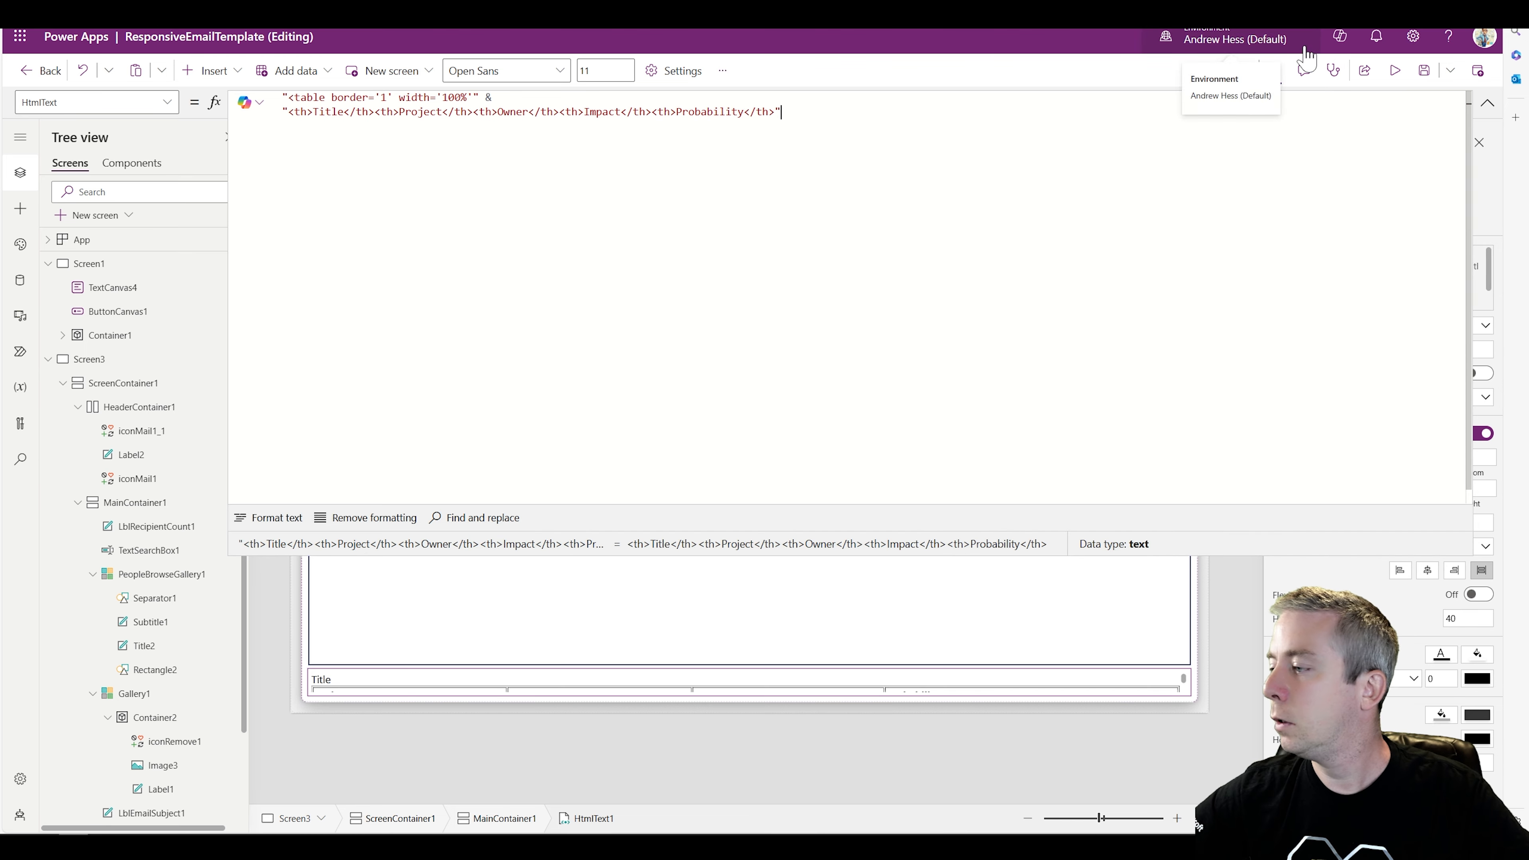
Step: Preview the email screen briefly, and turn on flexible height for the HTML text control
{"action": "left_click", "coordinate": [1488, 102]}
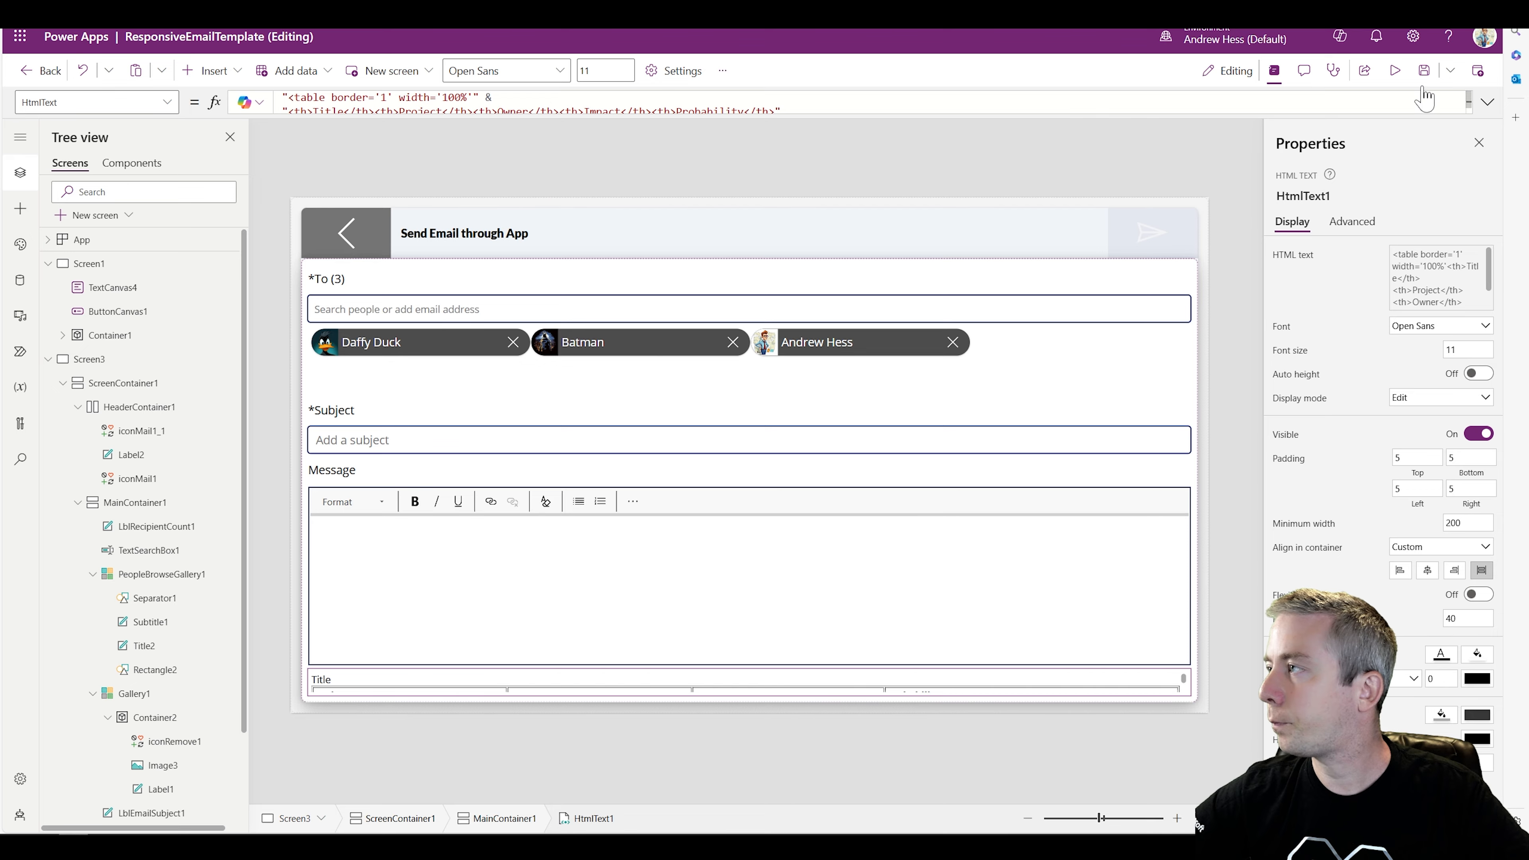
{"action": "left_click", "coordinate": [1395, 70]}
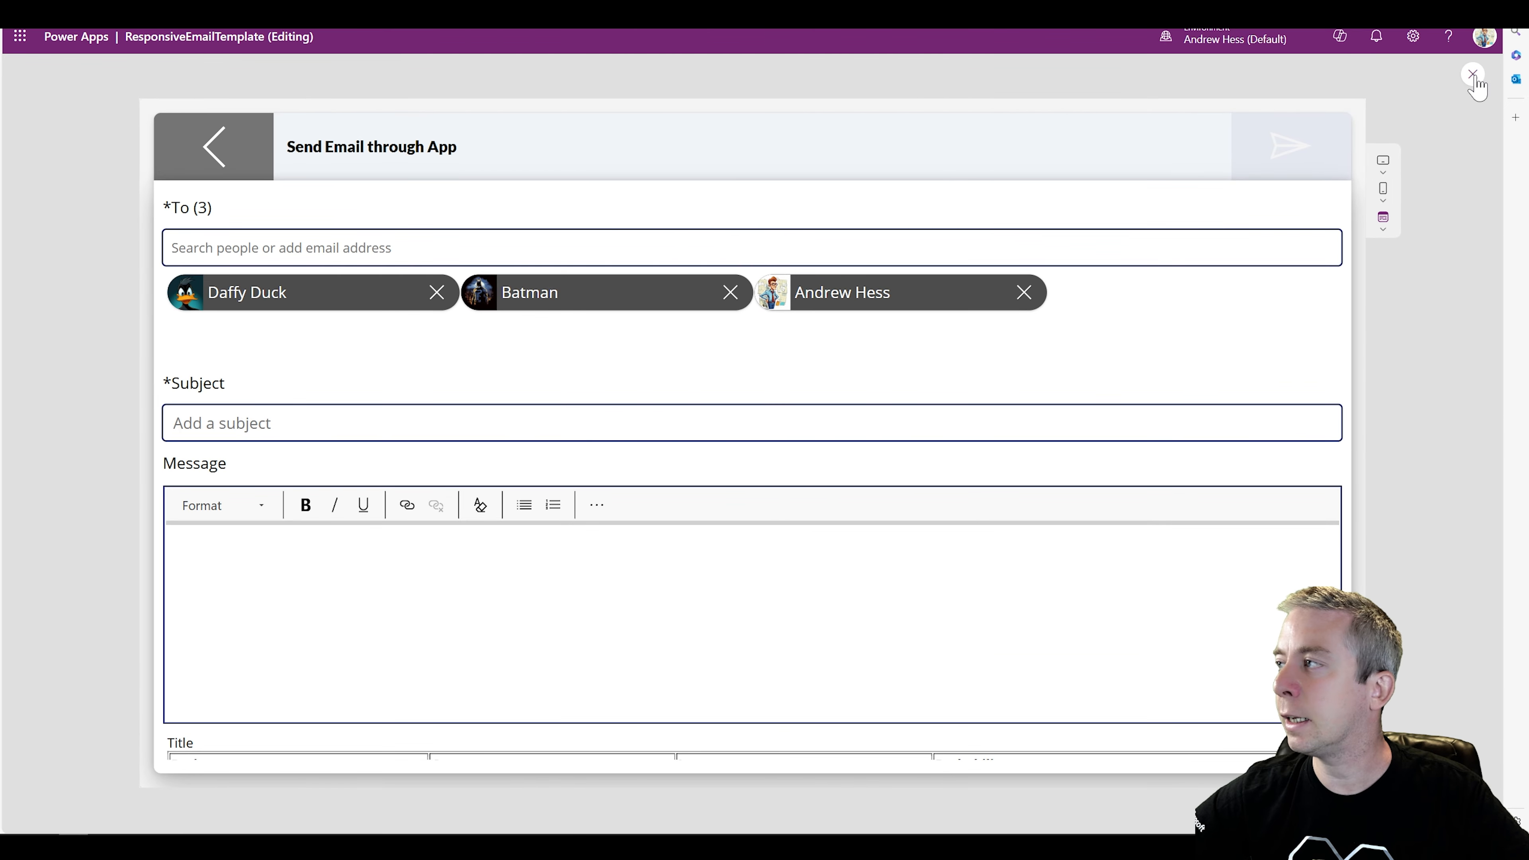
{"action": "left_click", "coordinate": [1473, 75]}
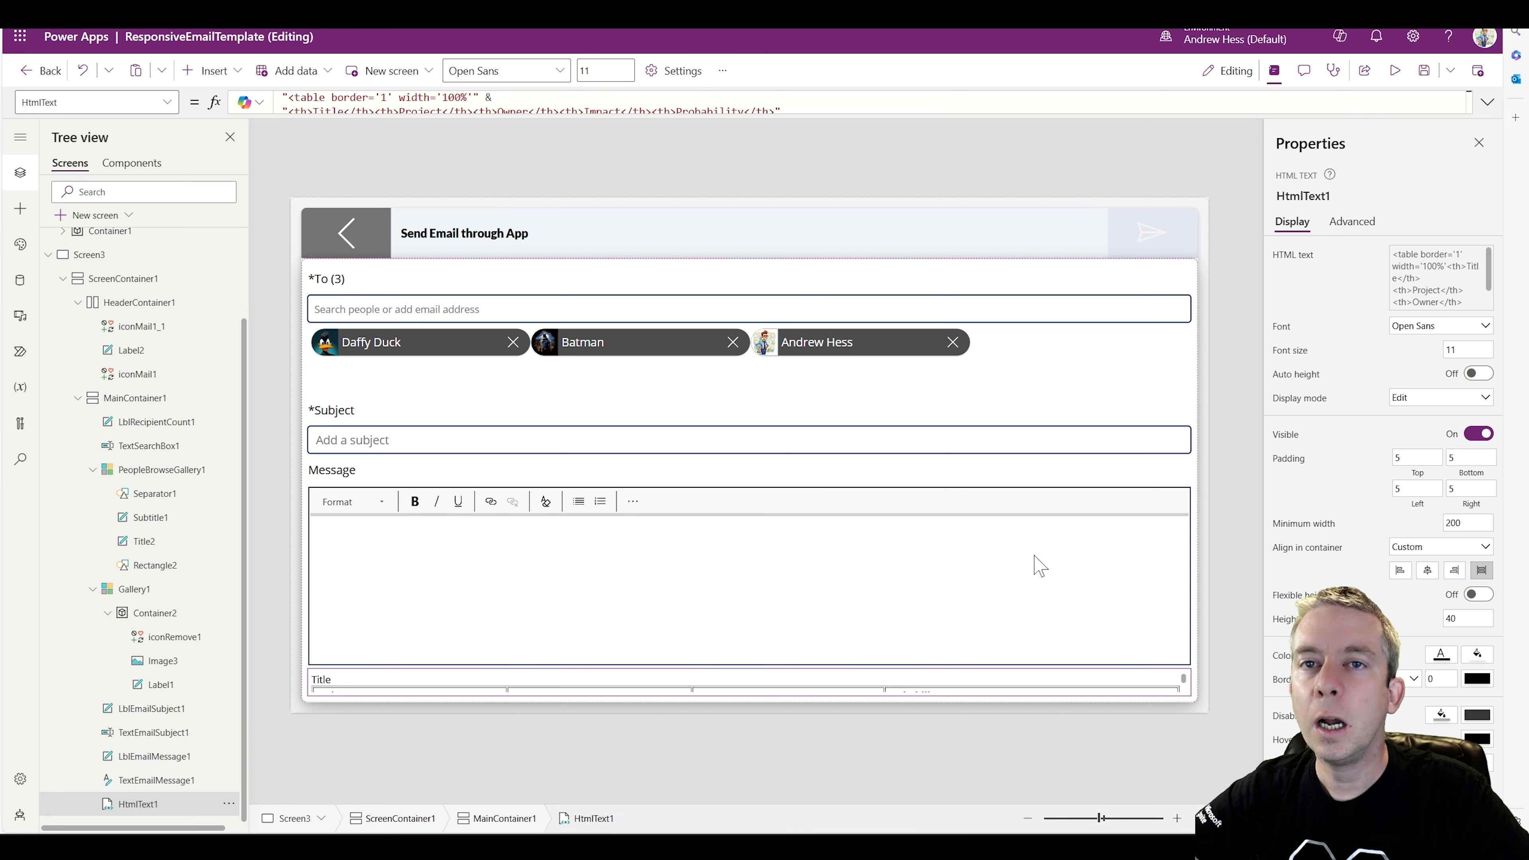
{"action": "left_click", "coordinate": [1478, 594]}
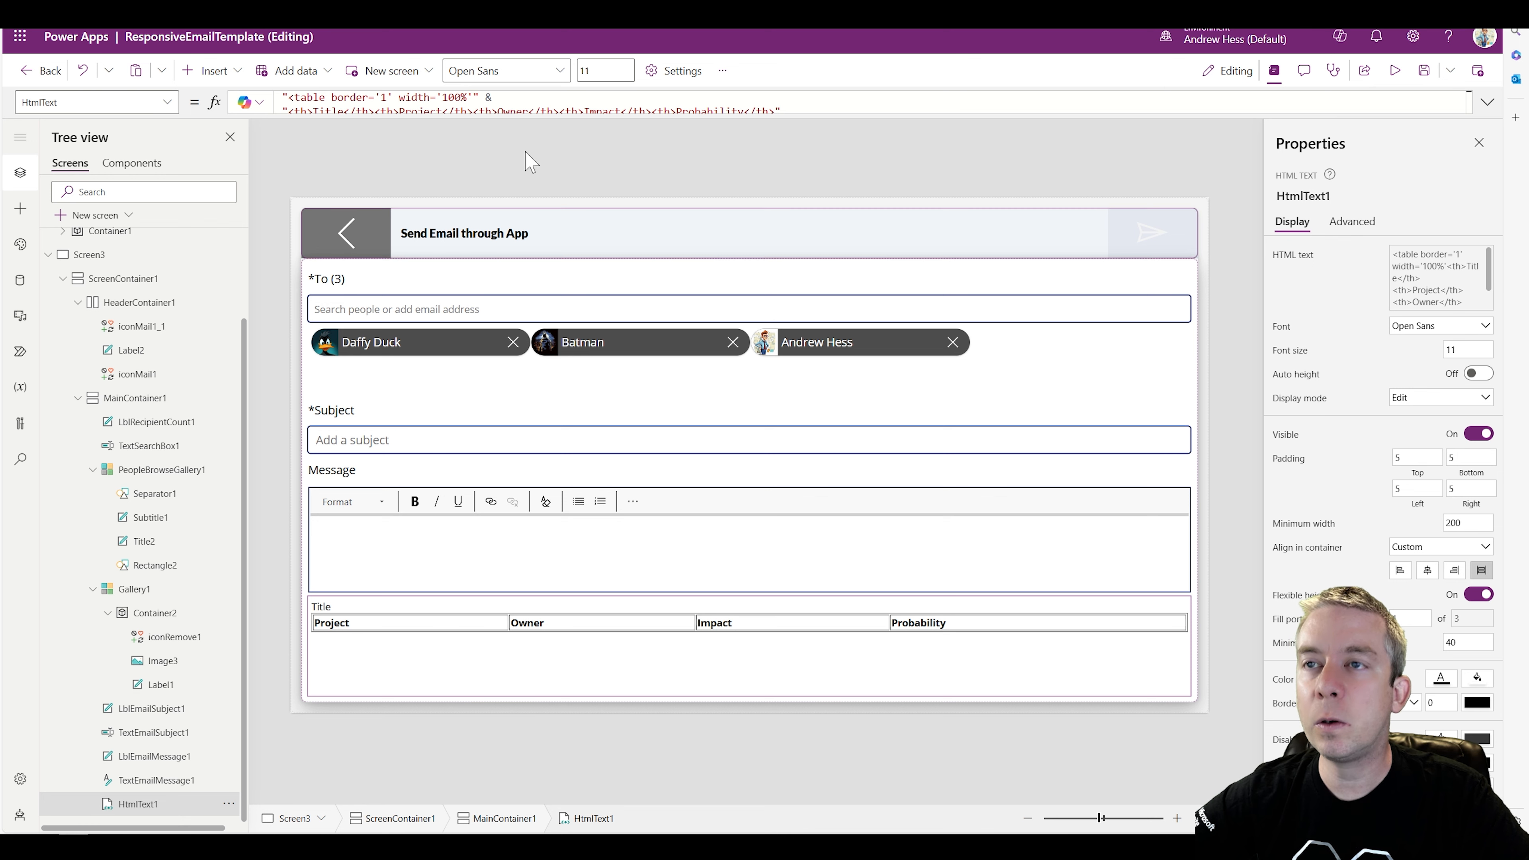
Step: Complete the opening table tag in the HTML formula with the missing > after width='100%'
{"action": "left_click", "coordinate": [1480, 95]}
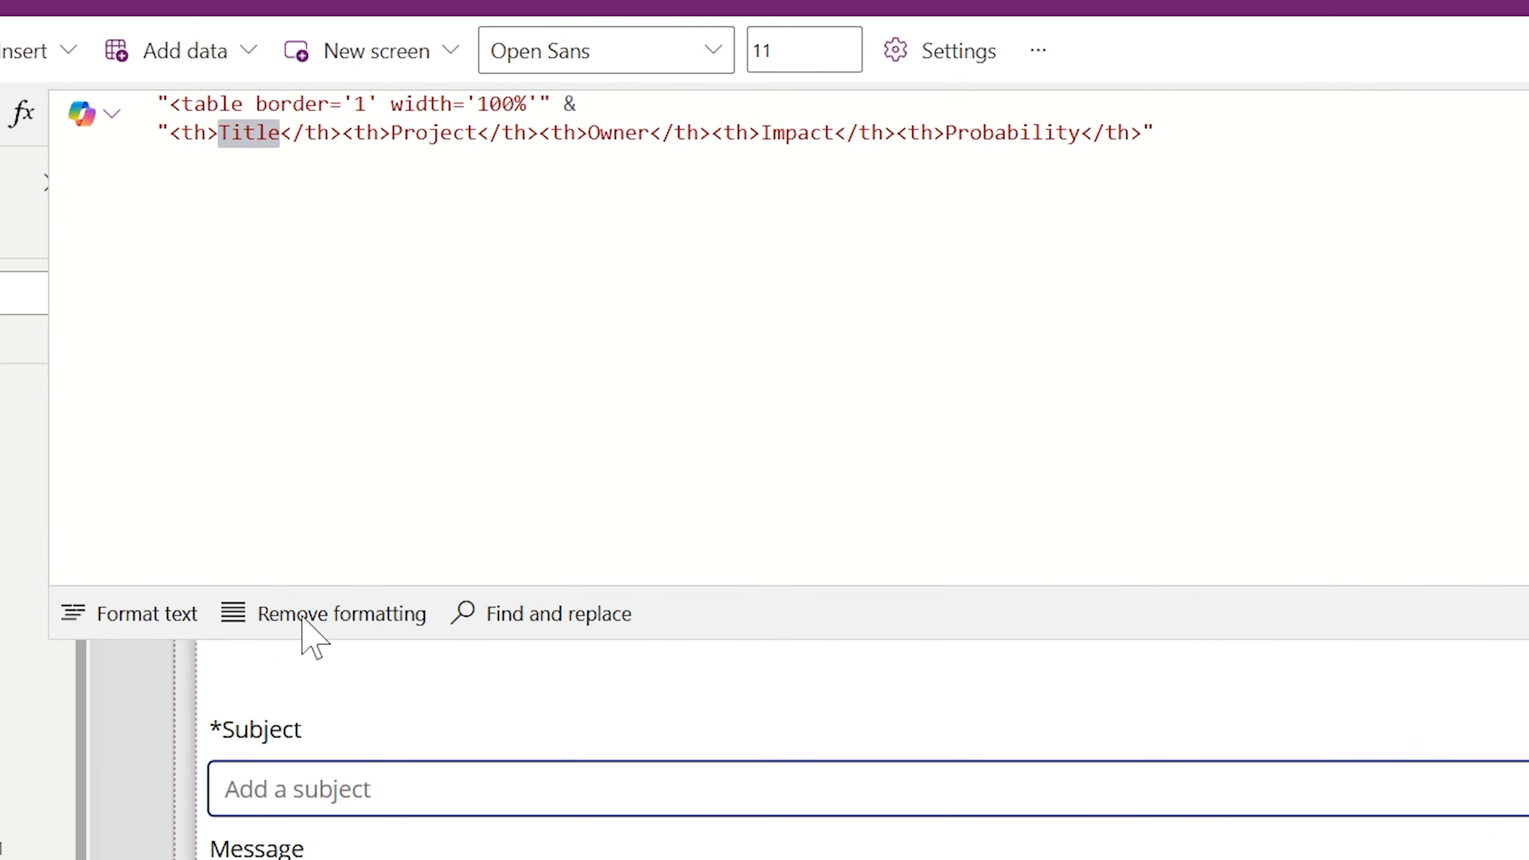
{"action": "left_click", "coordinate": [539, 103]}
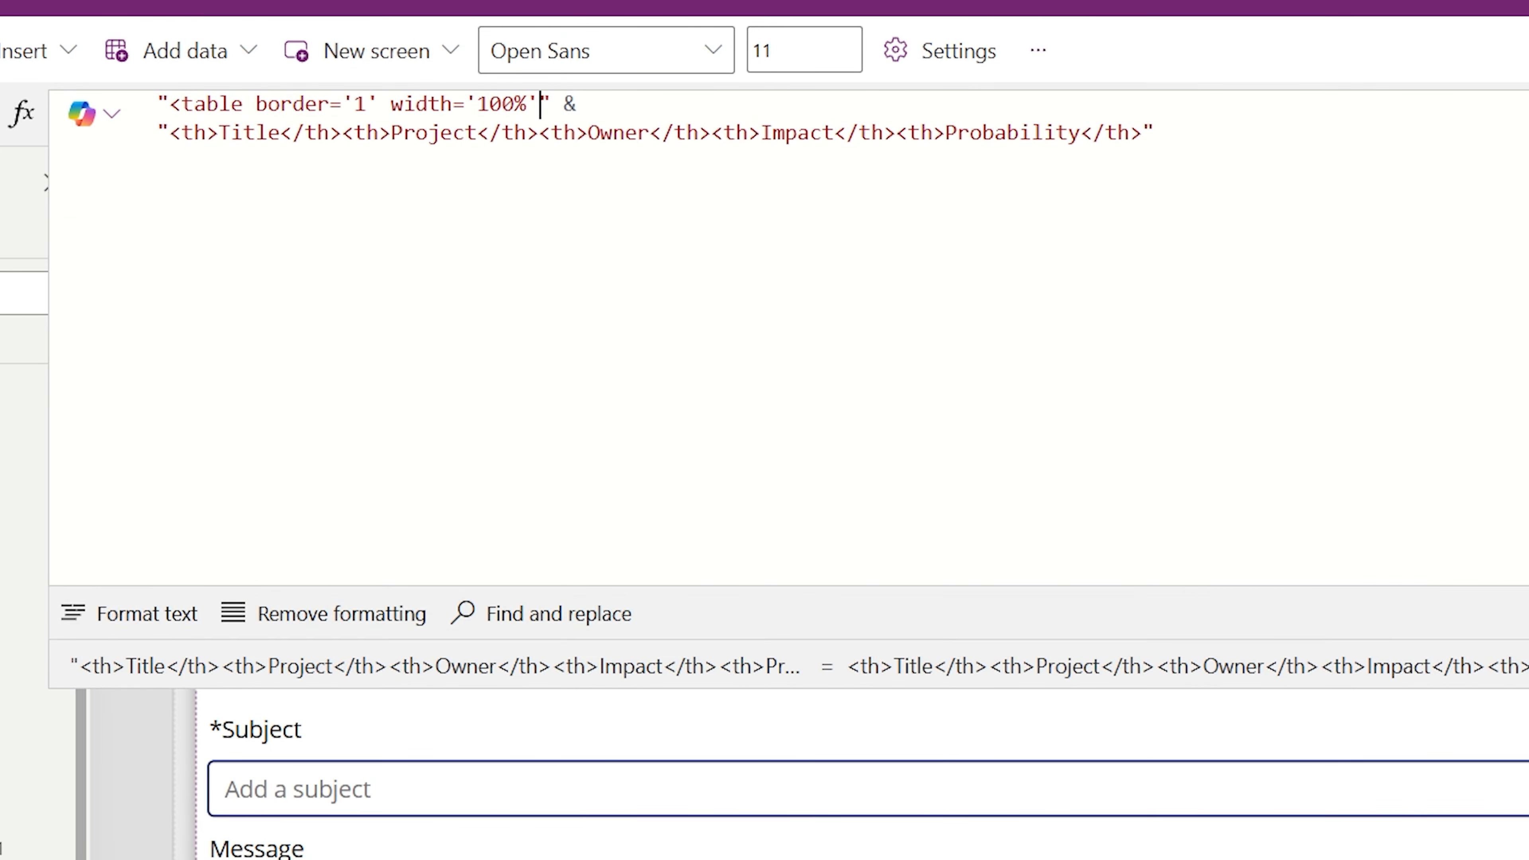
{"action": "type", "text": ">"}
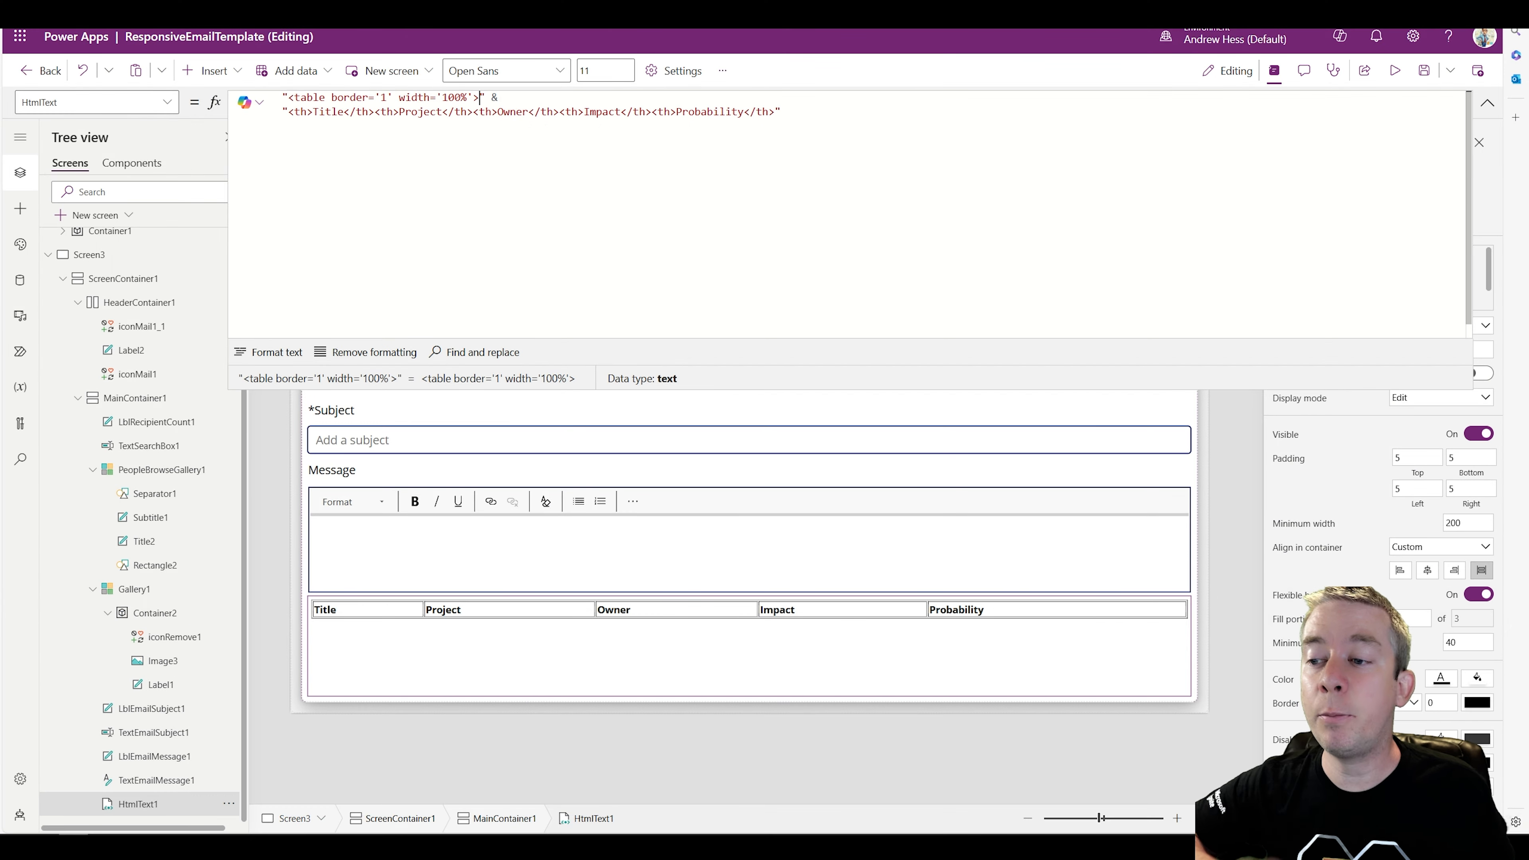
{"action": "left_click", "coordinate": [1487, 104]}
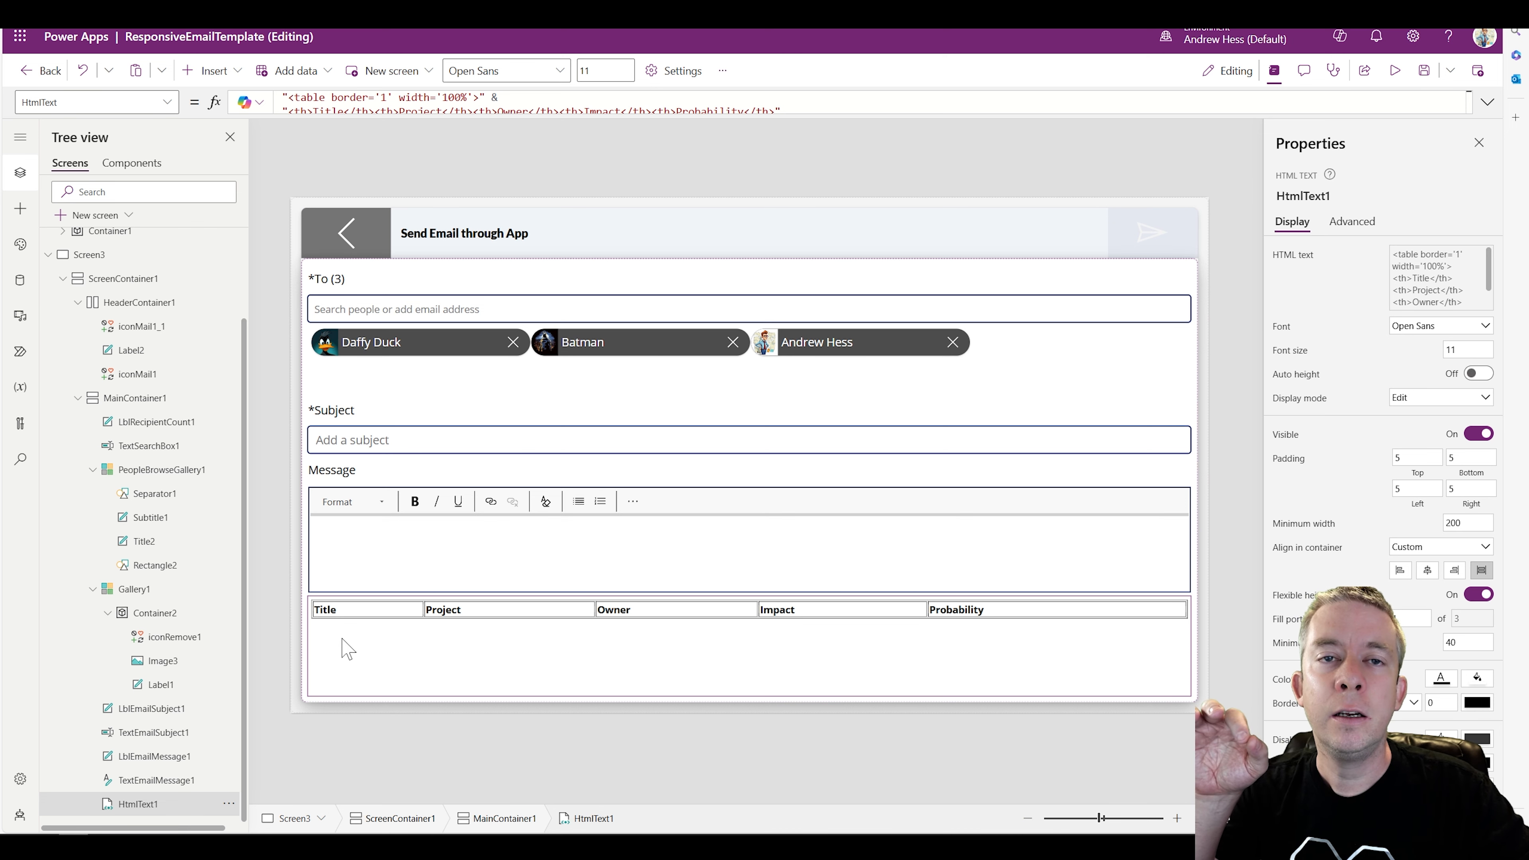
Step: Join a Concat function over myCheckedOptions to the header string with &, on a new line of the HTML formula
{"action": "left_click", "coordinate": [1487, 102]}
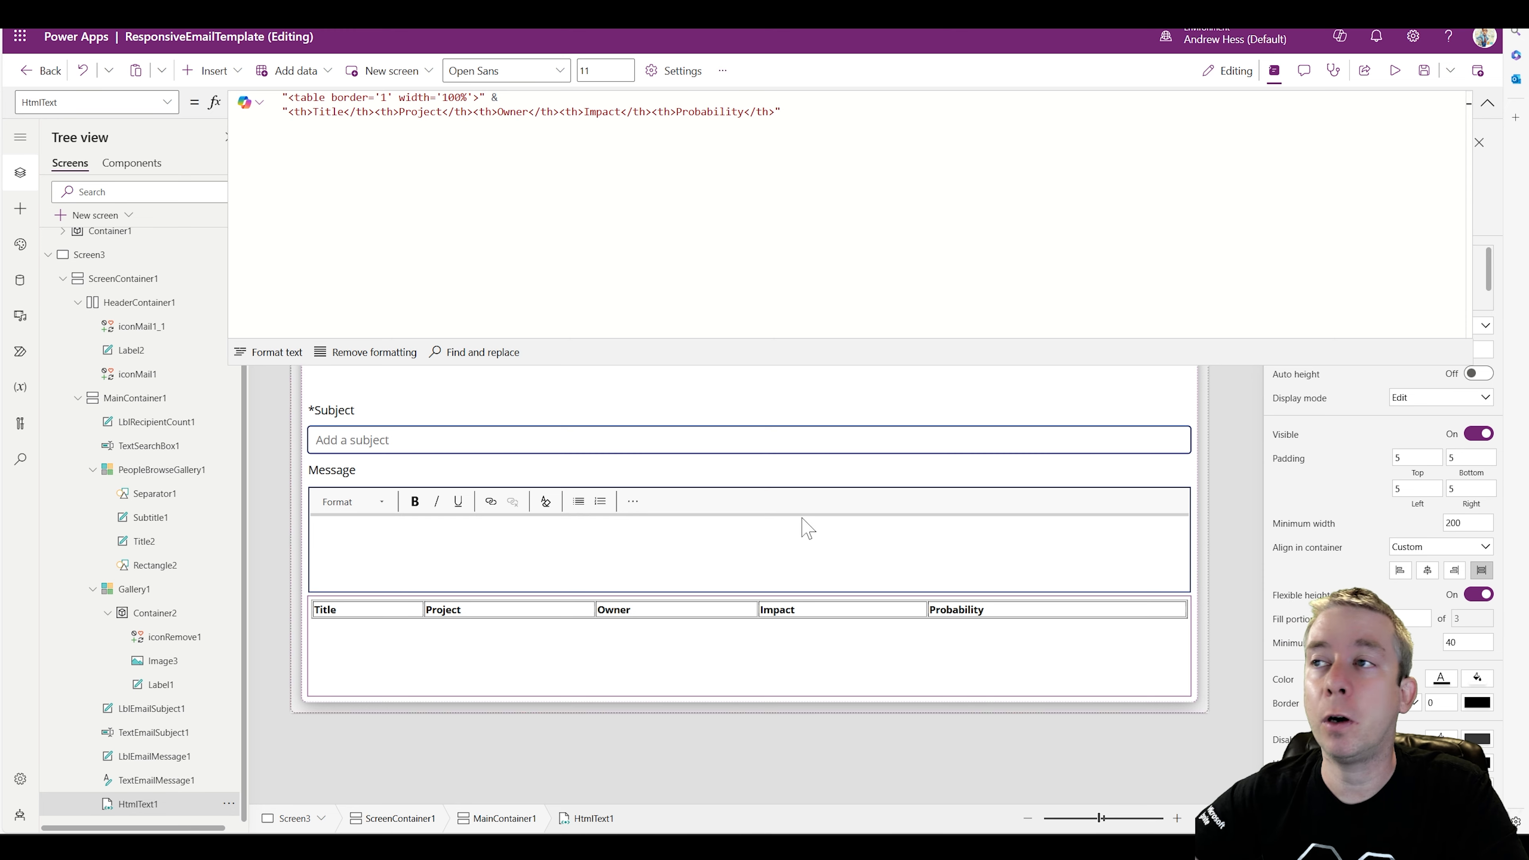
{"action": "left_click", "coordinate": [781, 112]}
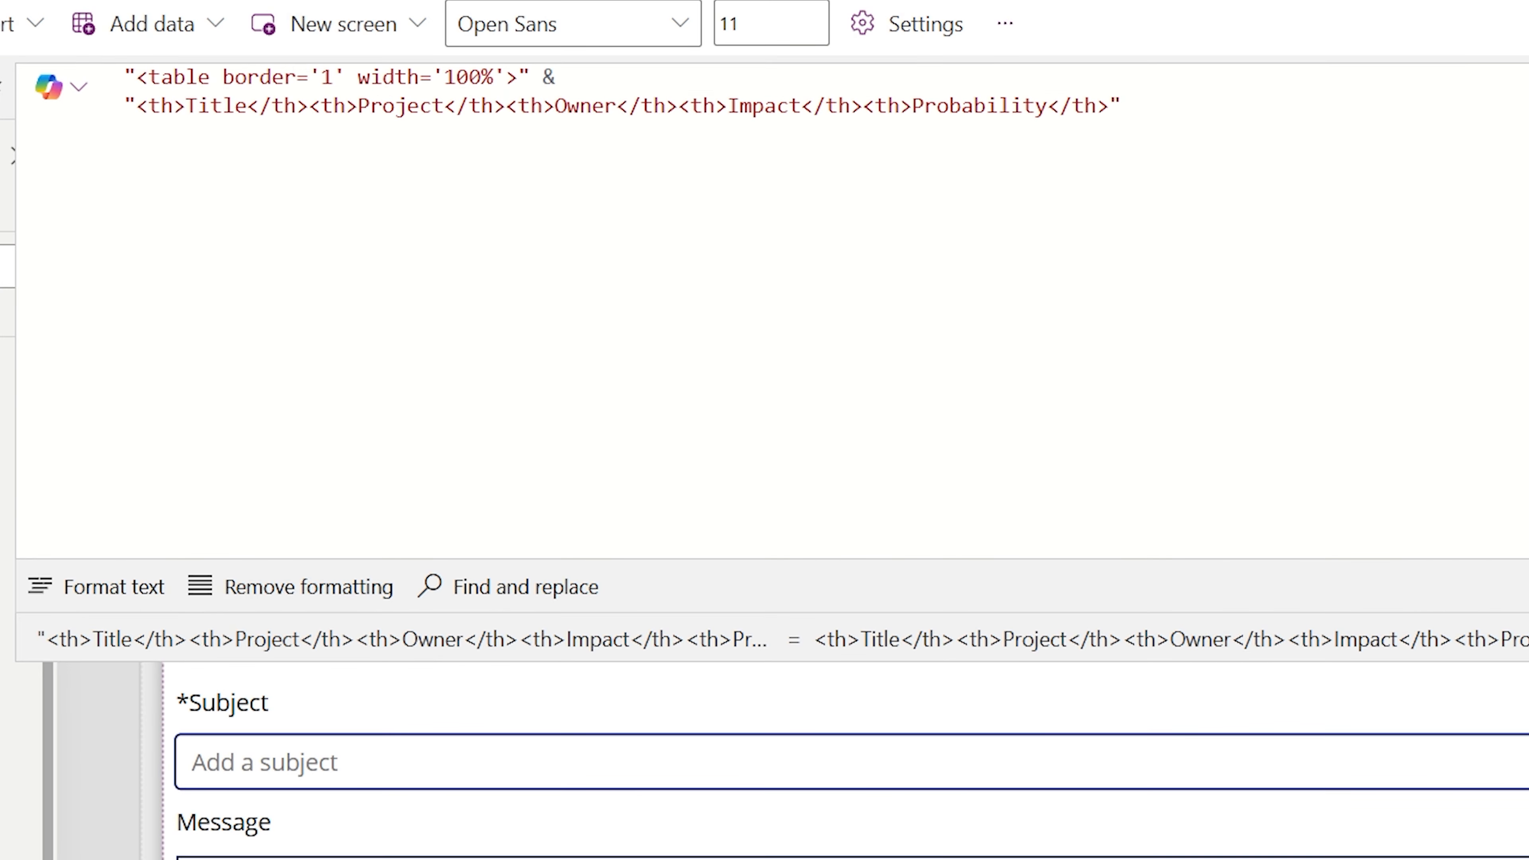
{"action": "key", "text": "shift+Return"}
{"action": "type", "text": "Concat("}
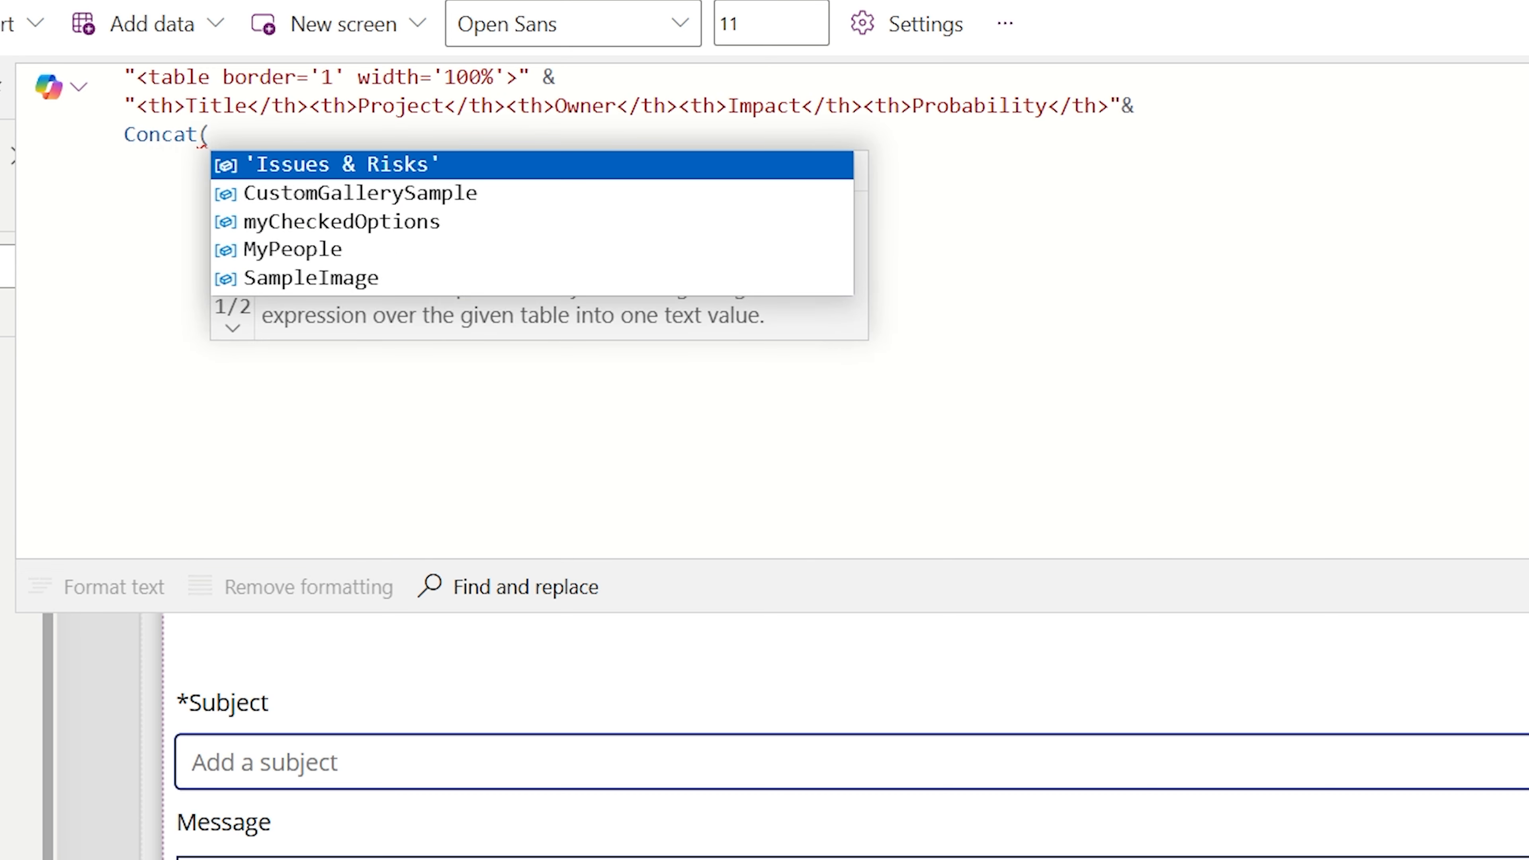
{"action": "key", "text": "Down"}
{"action": "key", "text": "Down"}
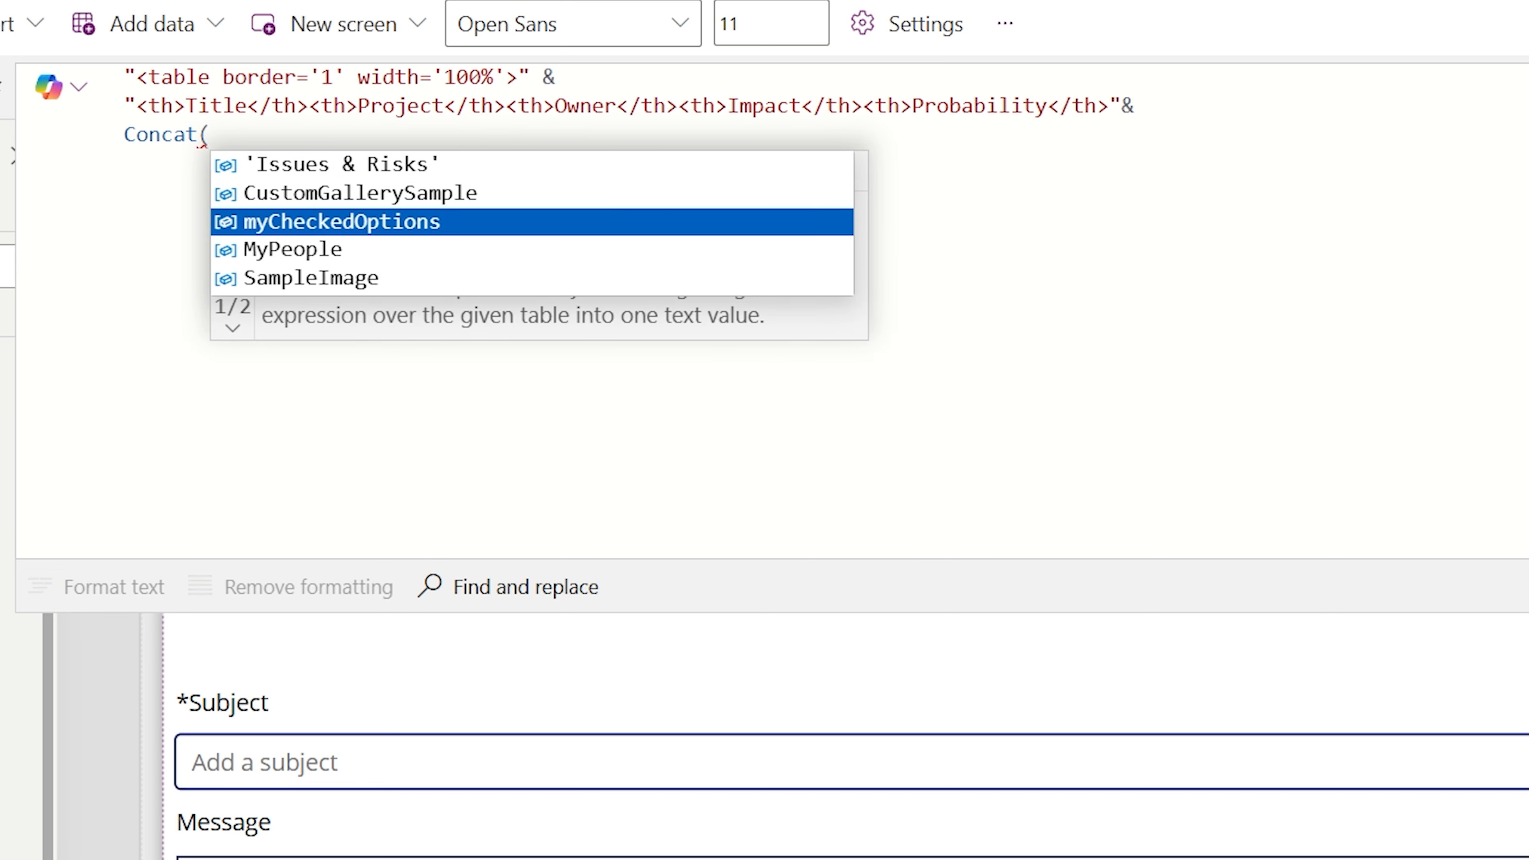
{"action": "key", "text": "Tab"}
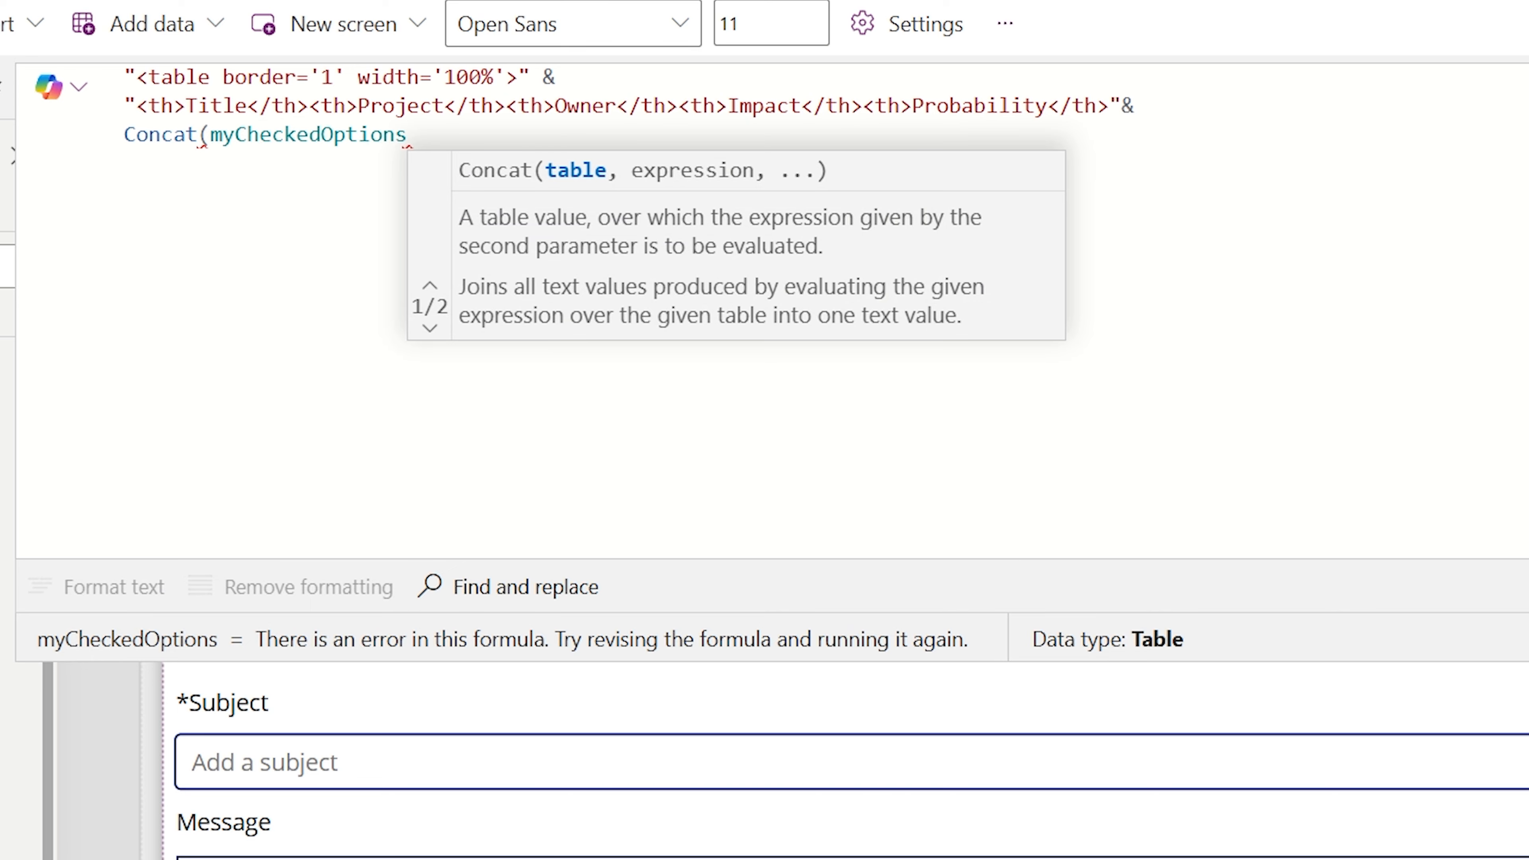
{"action": "type", "text": ",)"}
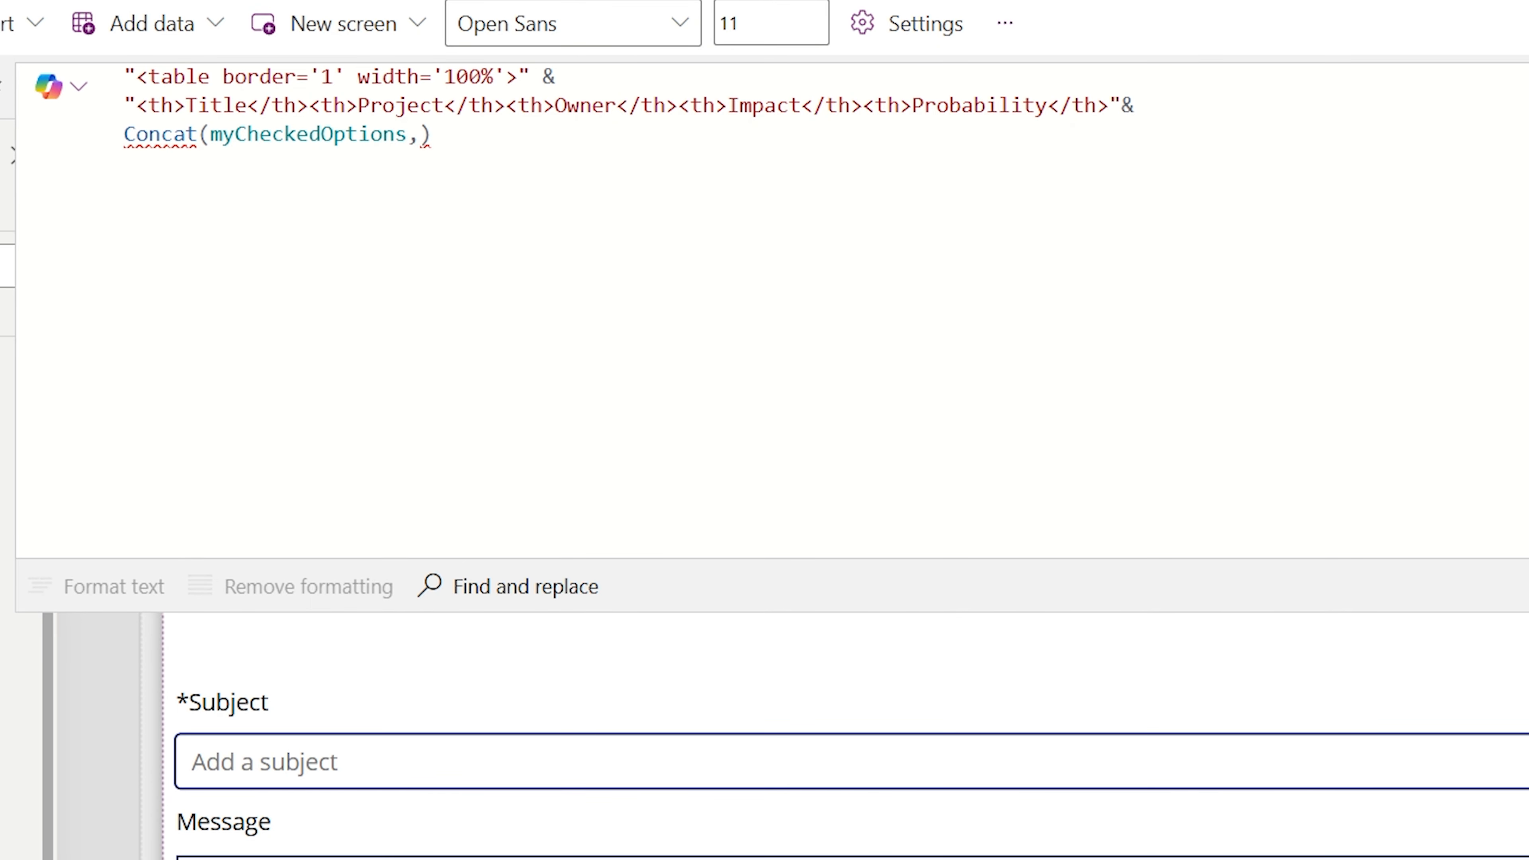
Step: As Concat's expression, open a row and first cell with "<tr><td>" and join the Title field
{"action": "left_click", "coordinate": [420, 134]}
{"action": "type", "text": "\"<t"}
{"action": "type", "text": "r><td"}
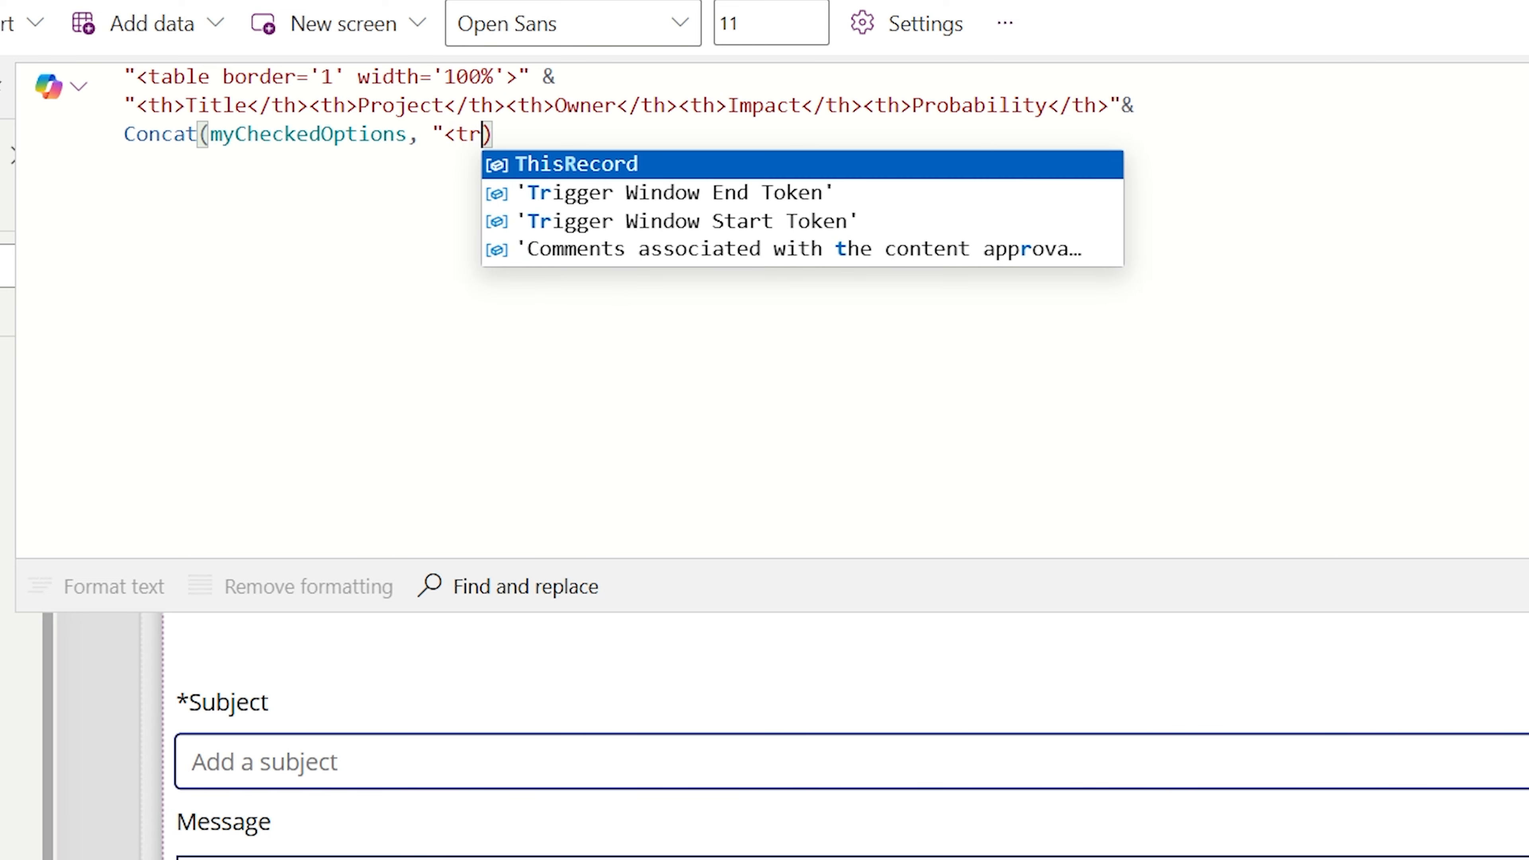
{"action": "type", "text": ">\" & "}
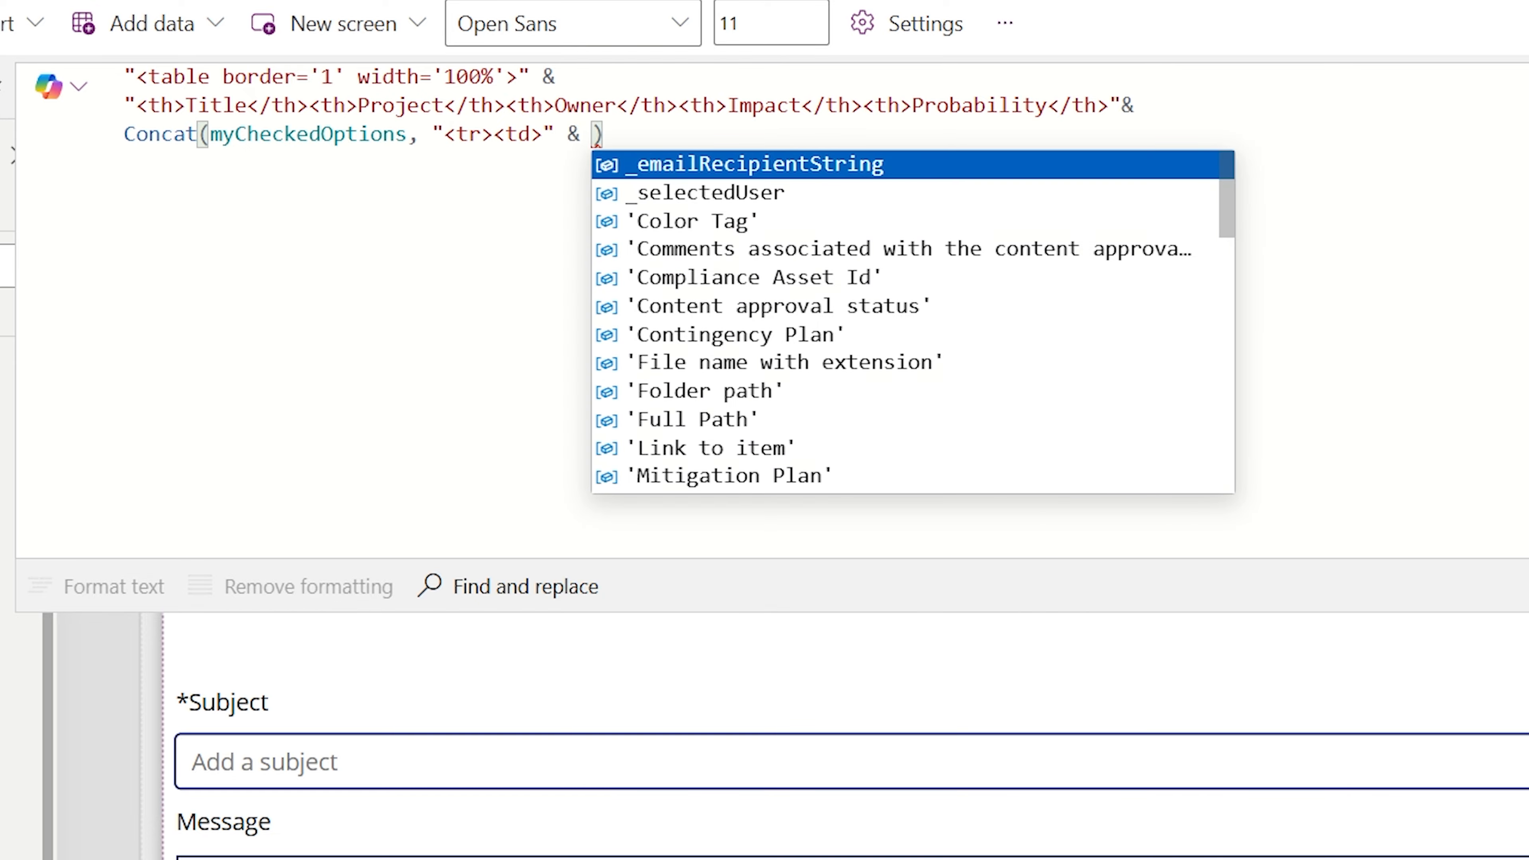
{"action": "type", "text": "Title"}
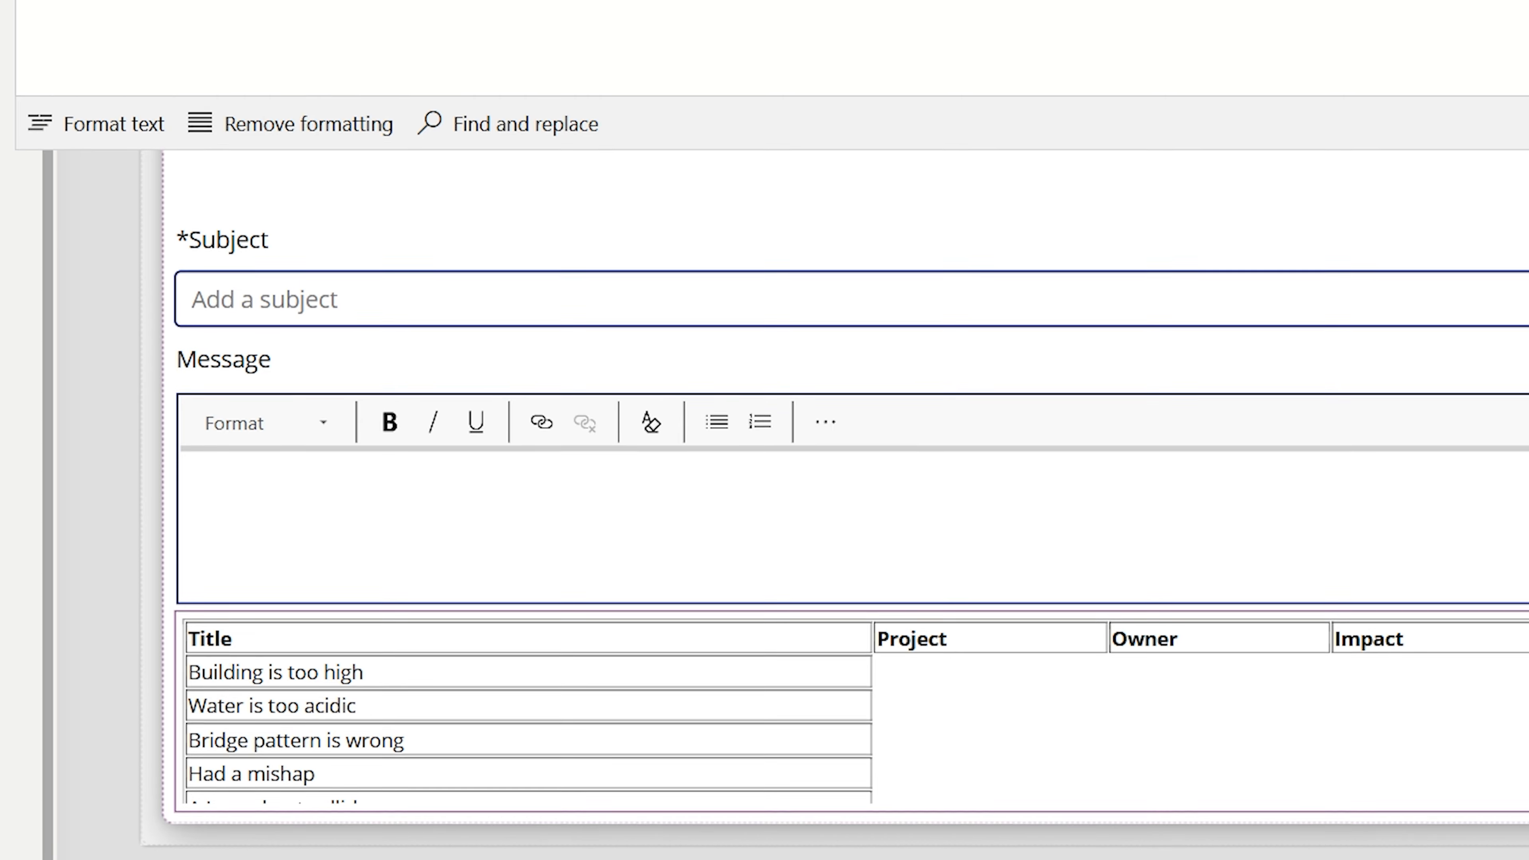
Step: Join "</td><td>" and the 'Project Name' field after Title in the Concat expression
{"action": "type", "text": "&"}
{"action": "type", "text": " \""}
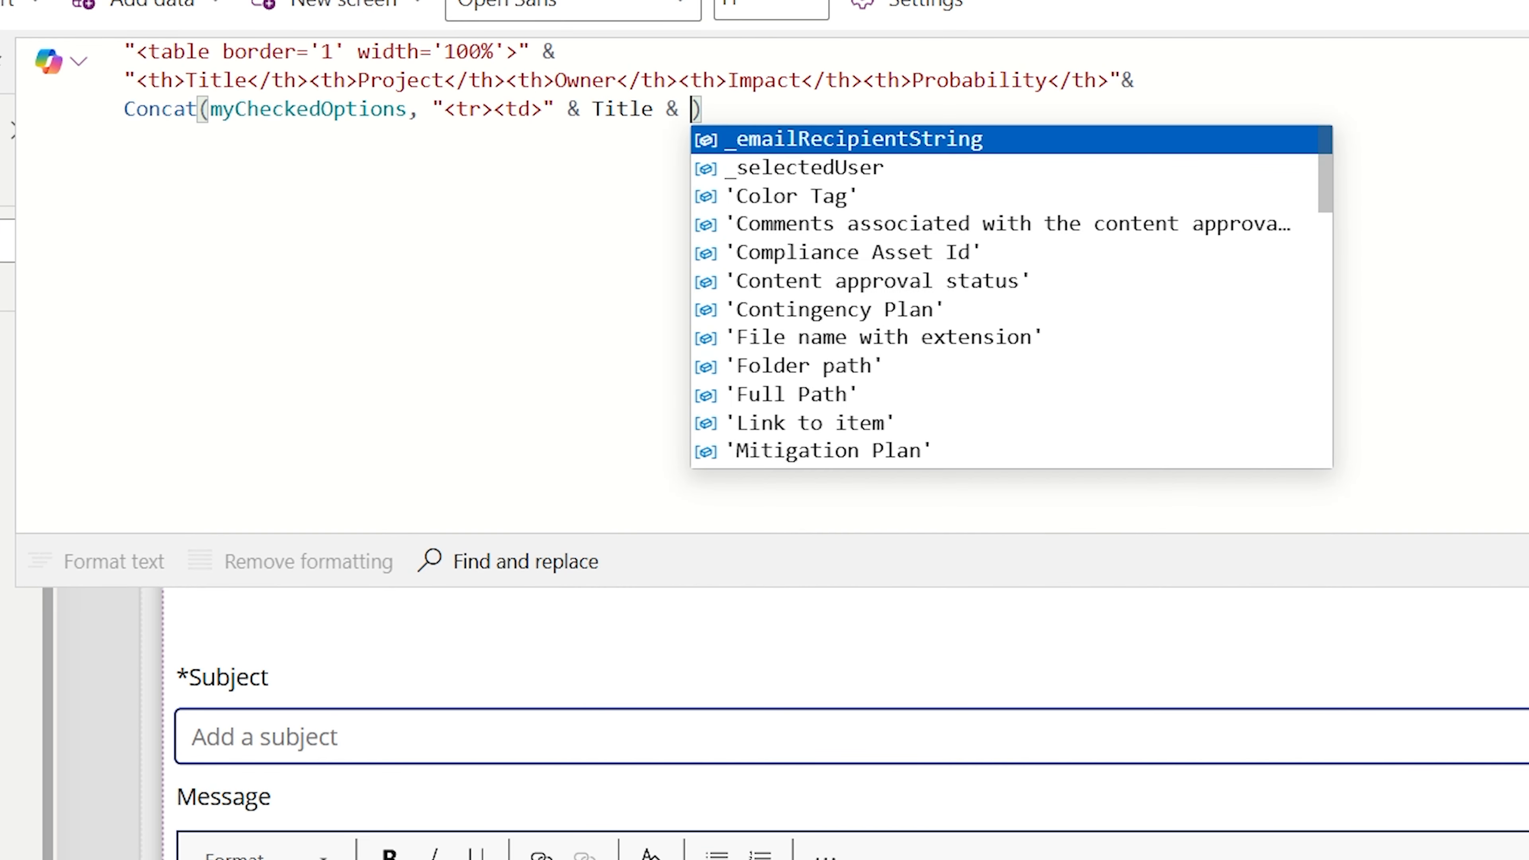
{"action": "type", "text": "><"}
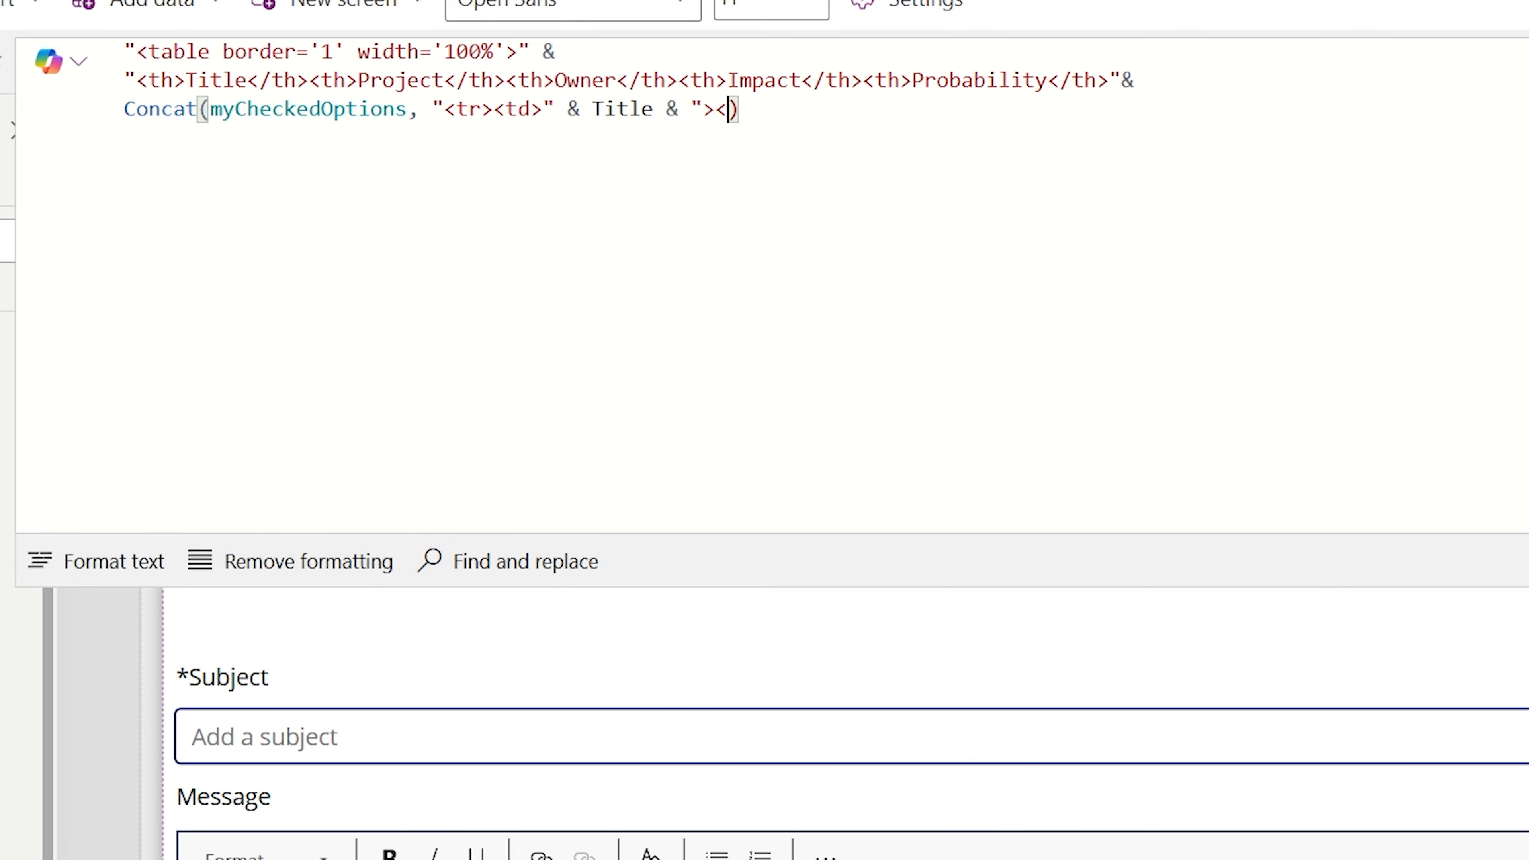
{"action": "key", "text": "BackSpace"}
{"action": "key", "text": "BackSpace"}
{"action": "type", "text": "</"}
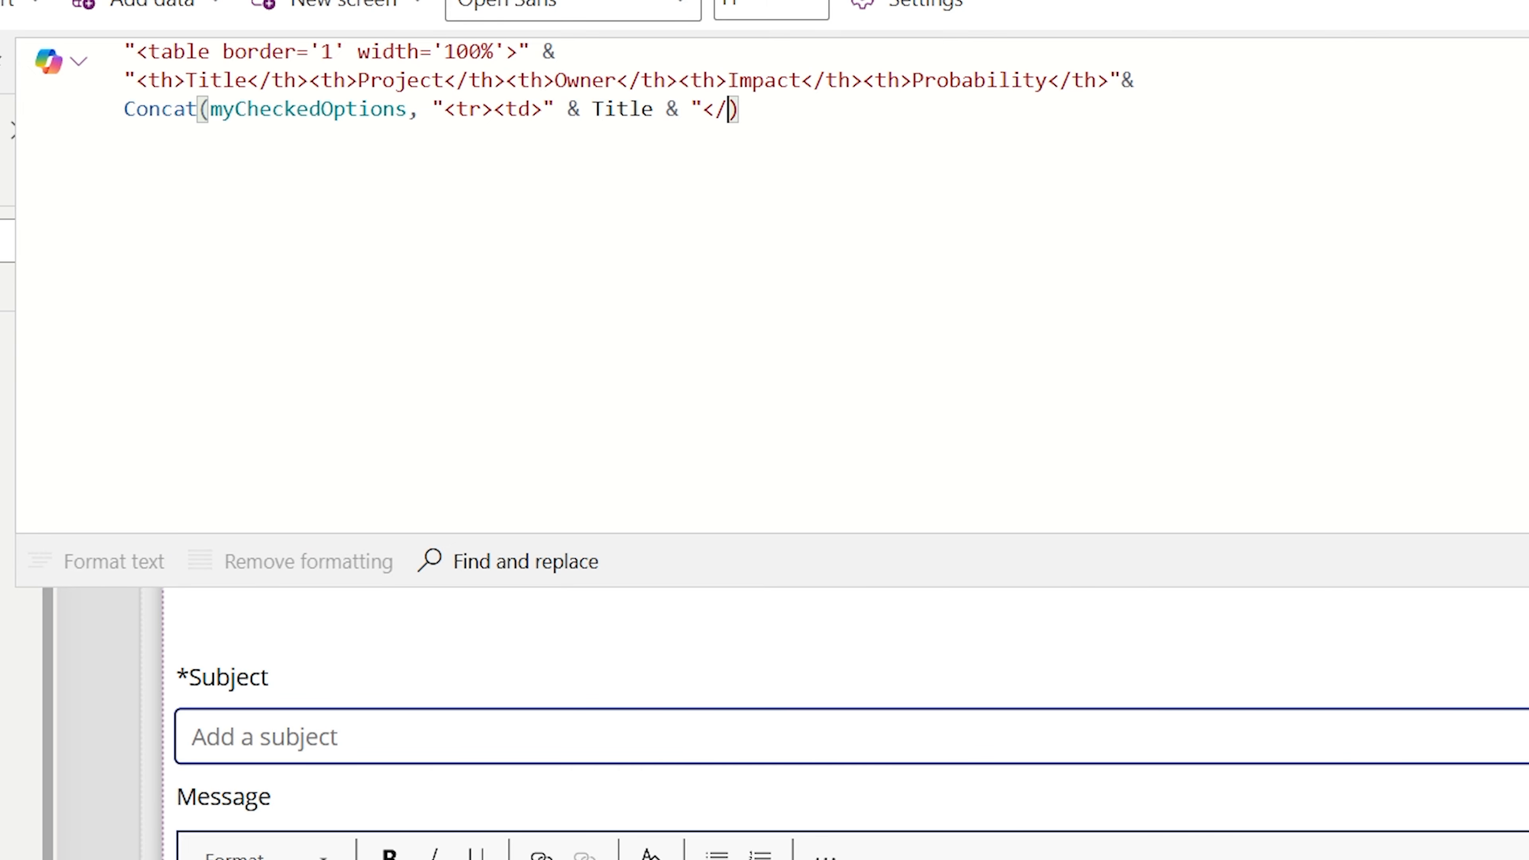
{"action": "type", "text": "td><td>\""}
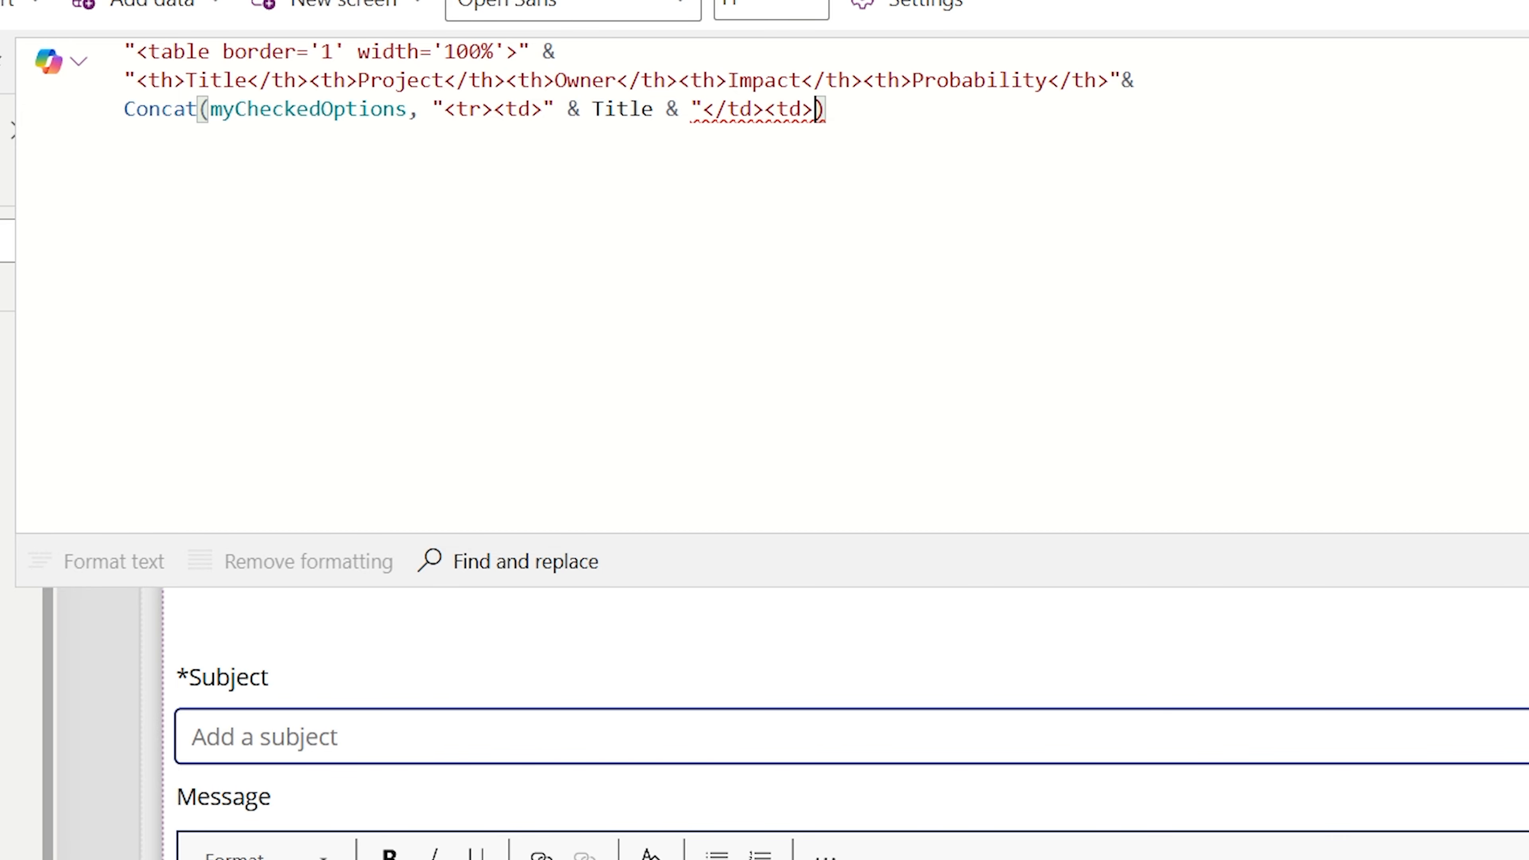
{"action": "type", "text": " & '"}
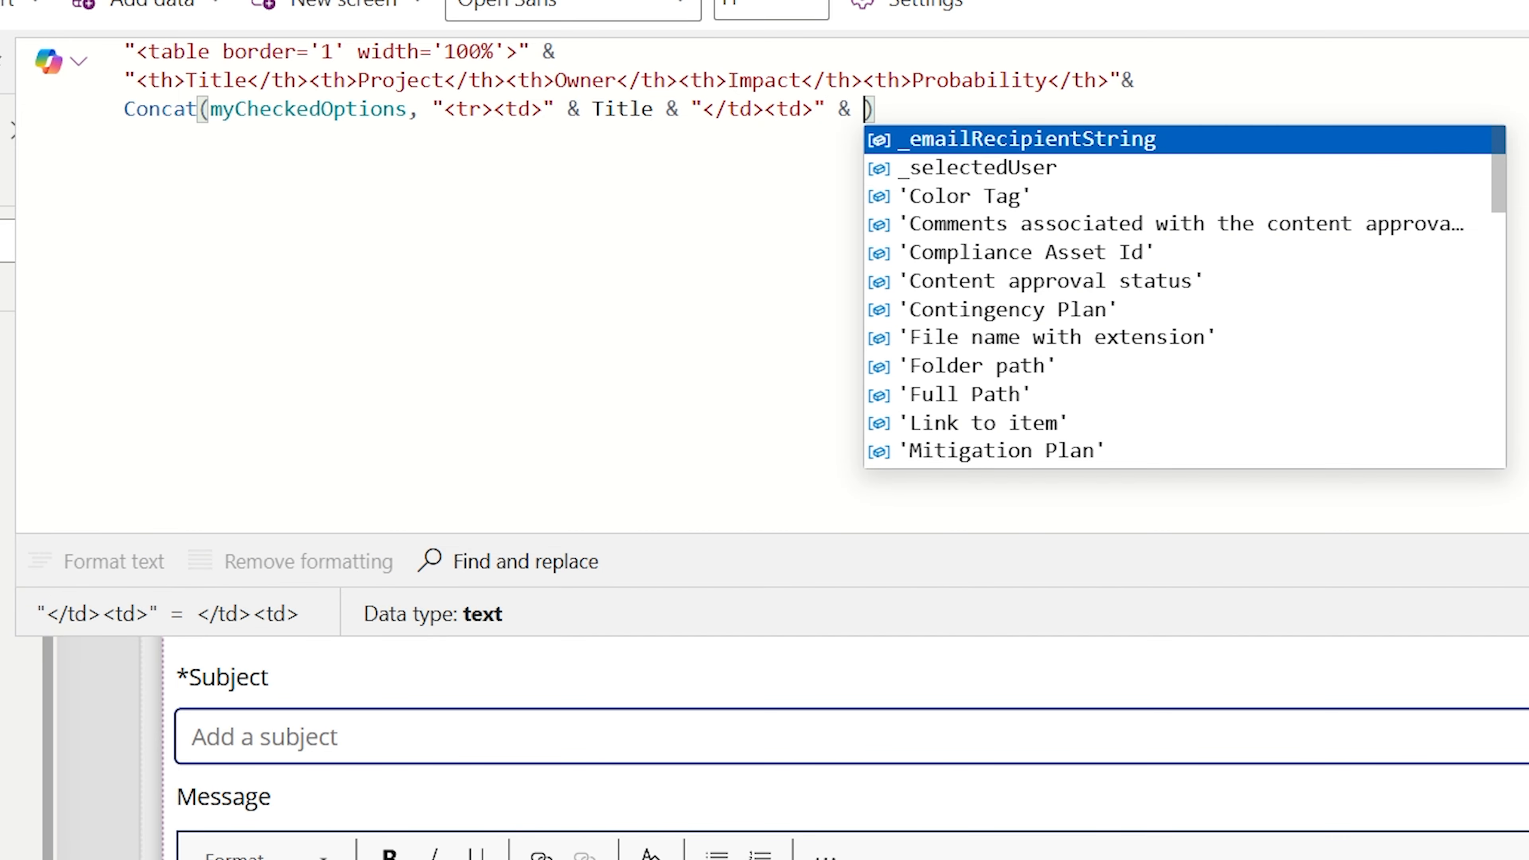
{"action": "type", "text": "Project"}
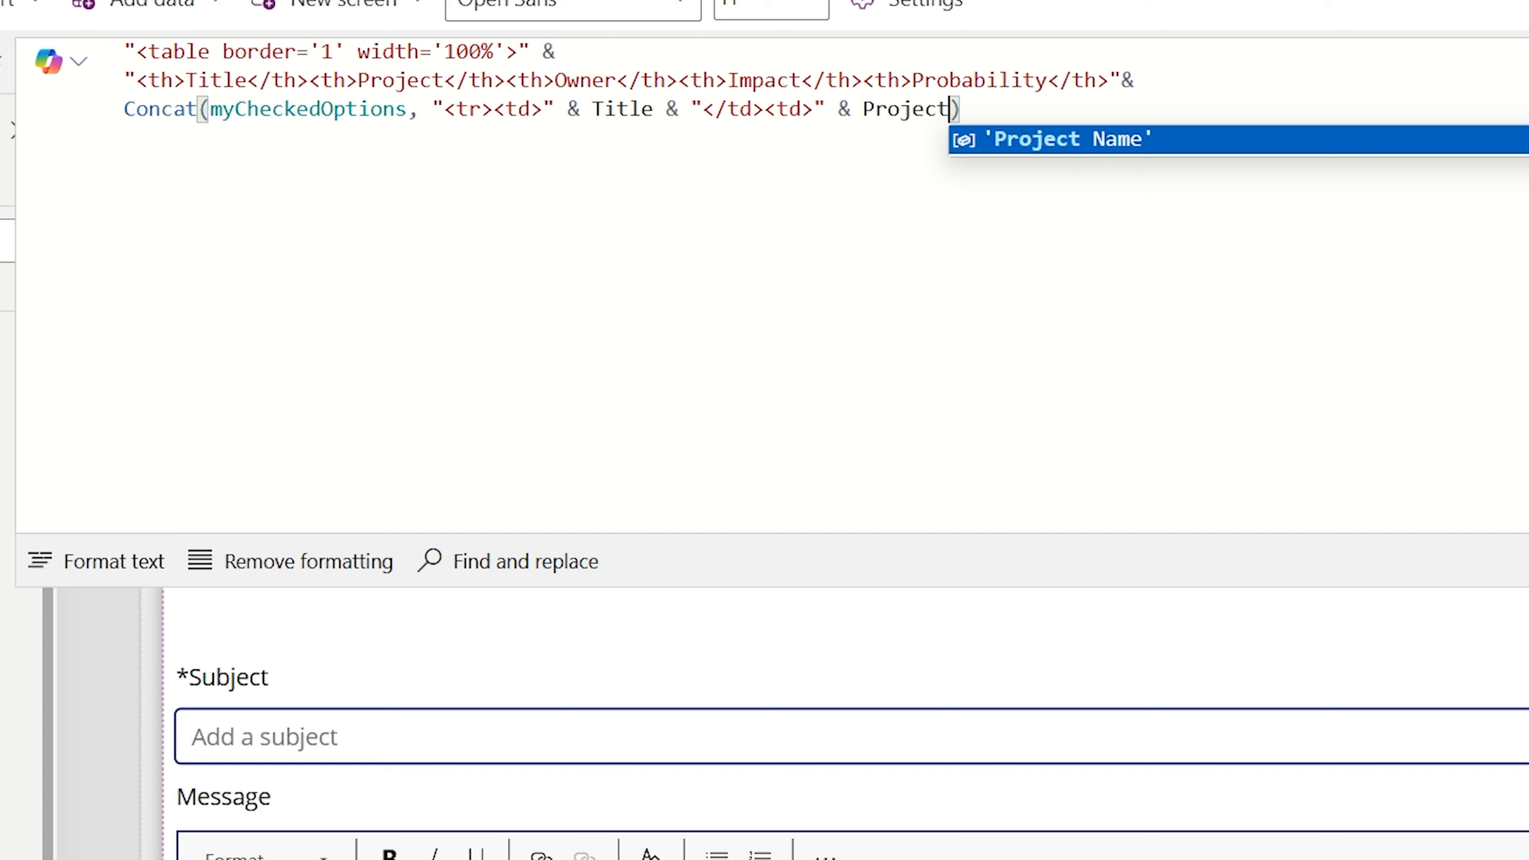
{"action": "key", "text": "Tab"}
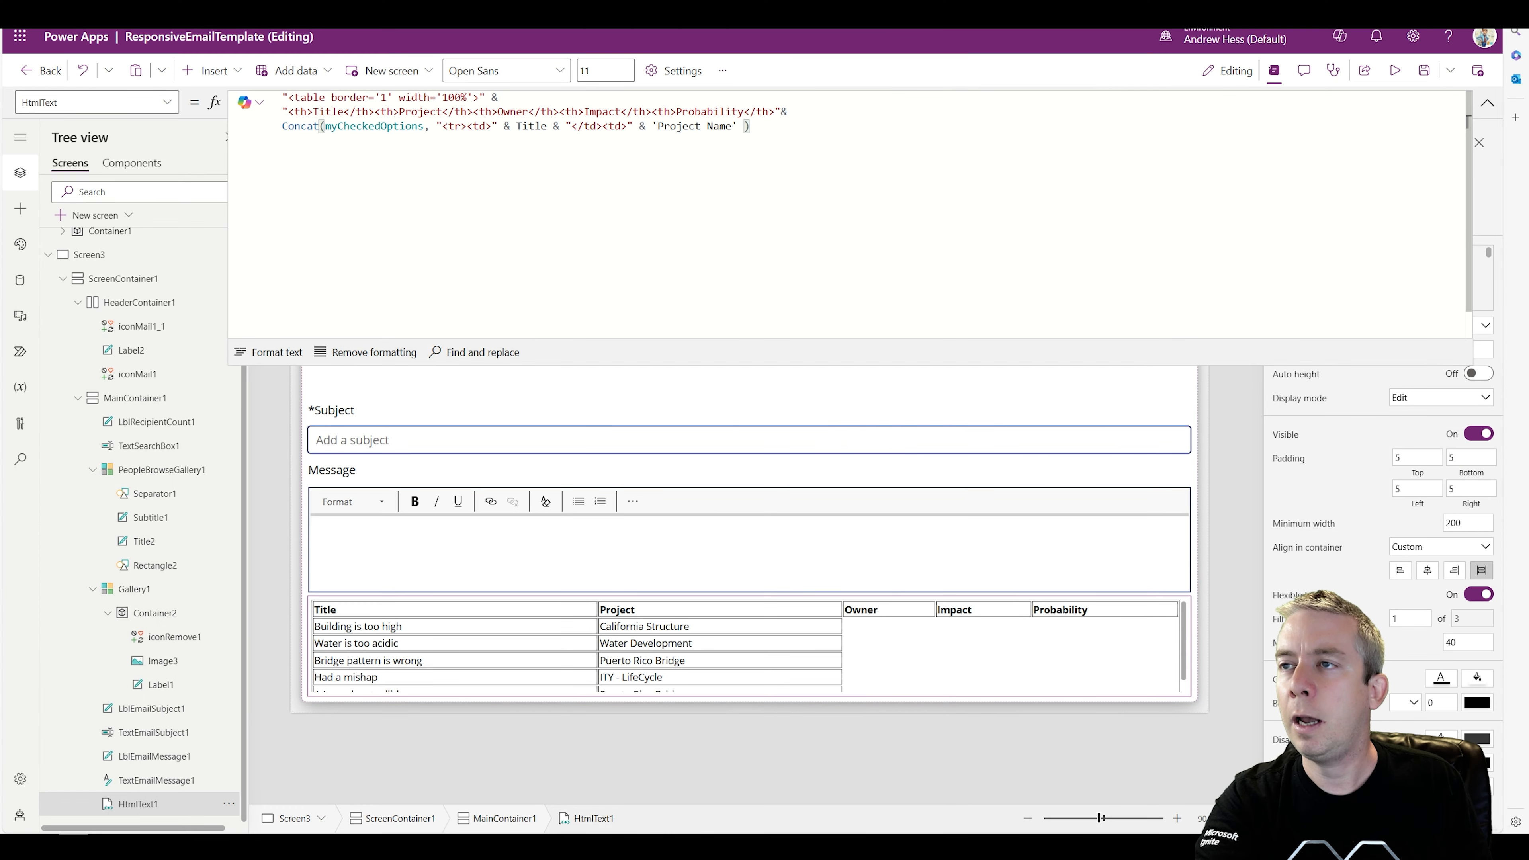
Step: Reuse the "</td><td>" separator after 'Project Name' and join Owner.DisplayName as the third cell
{"action": "left_click_drag", "start_coordinate": [632, 125], "coordinate": [554, 126]}
{"action": "key", "text": "ctrl+c"}
{"action": "left_click", "coordinate": [741, 126]}
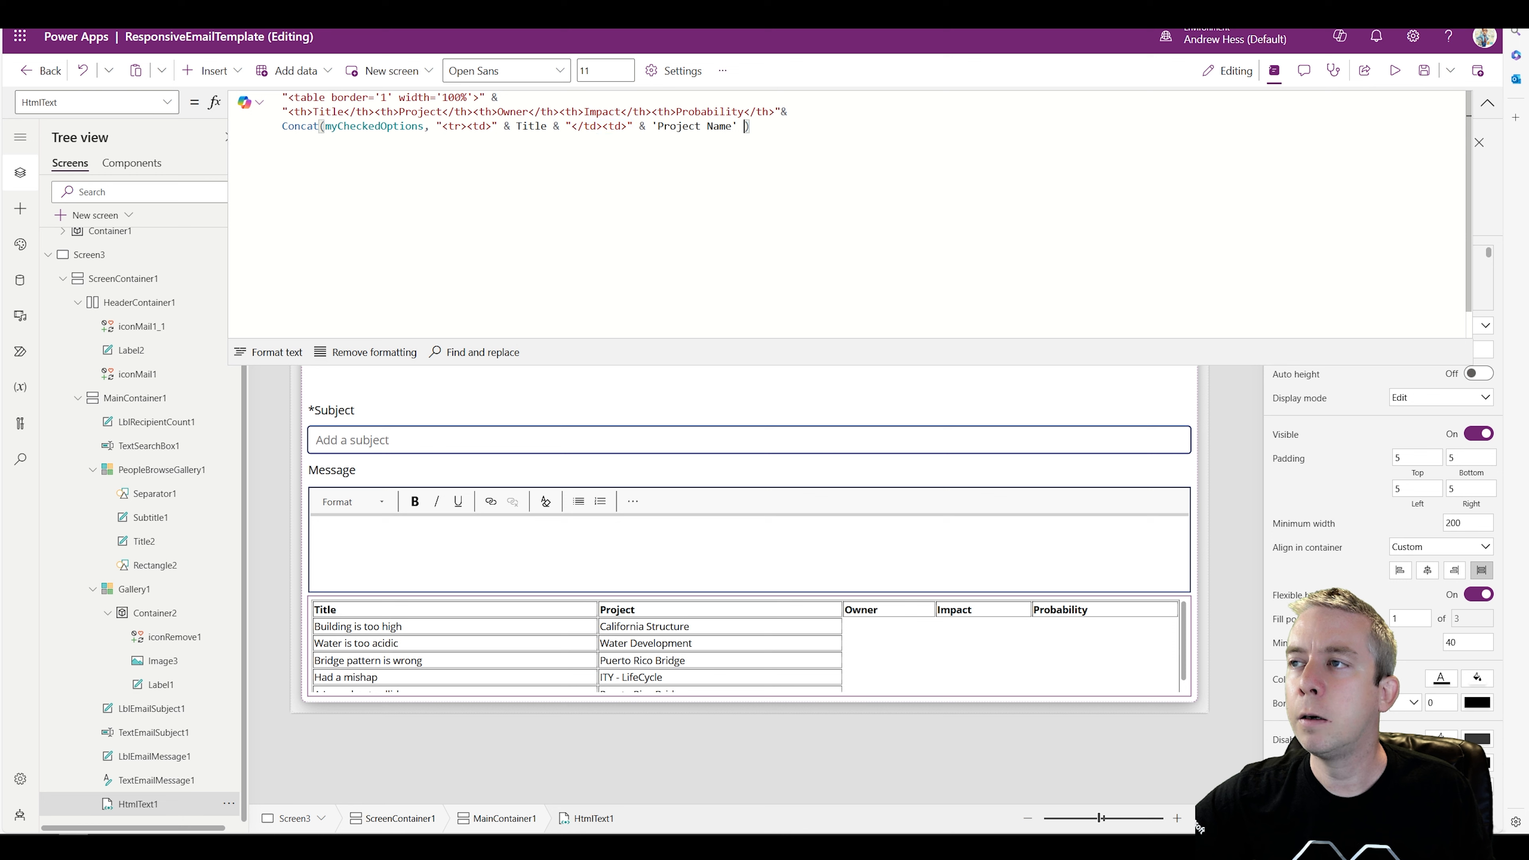
{"action": "key", "text": "ctrl+v"}
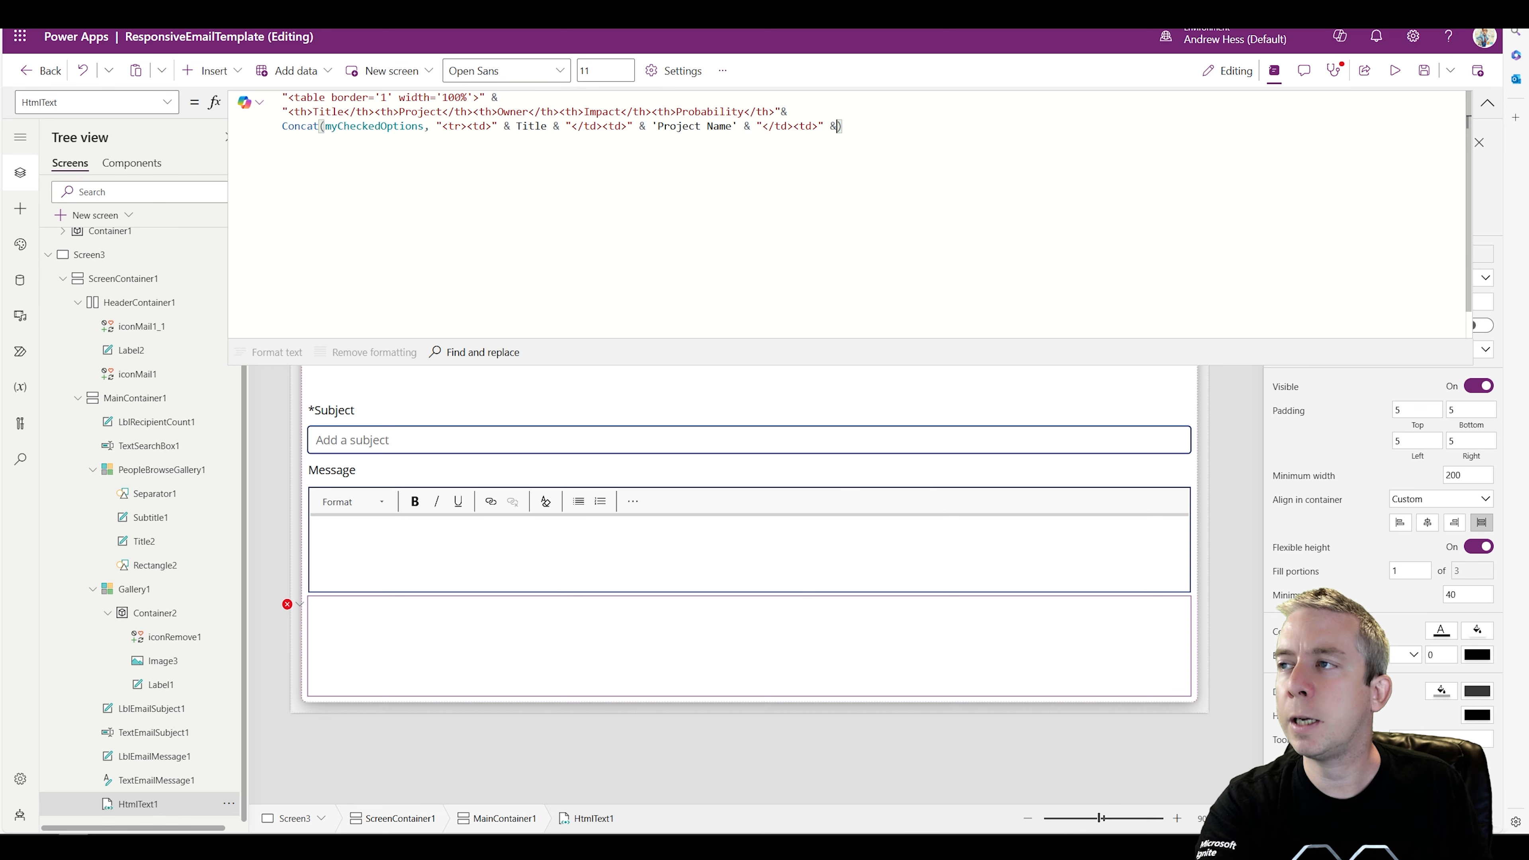
{"action": "type", "text": "Owner."}
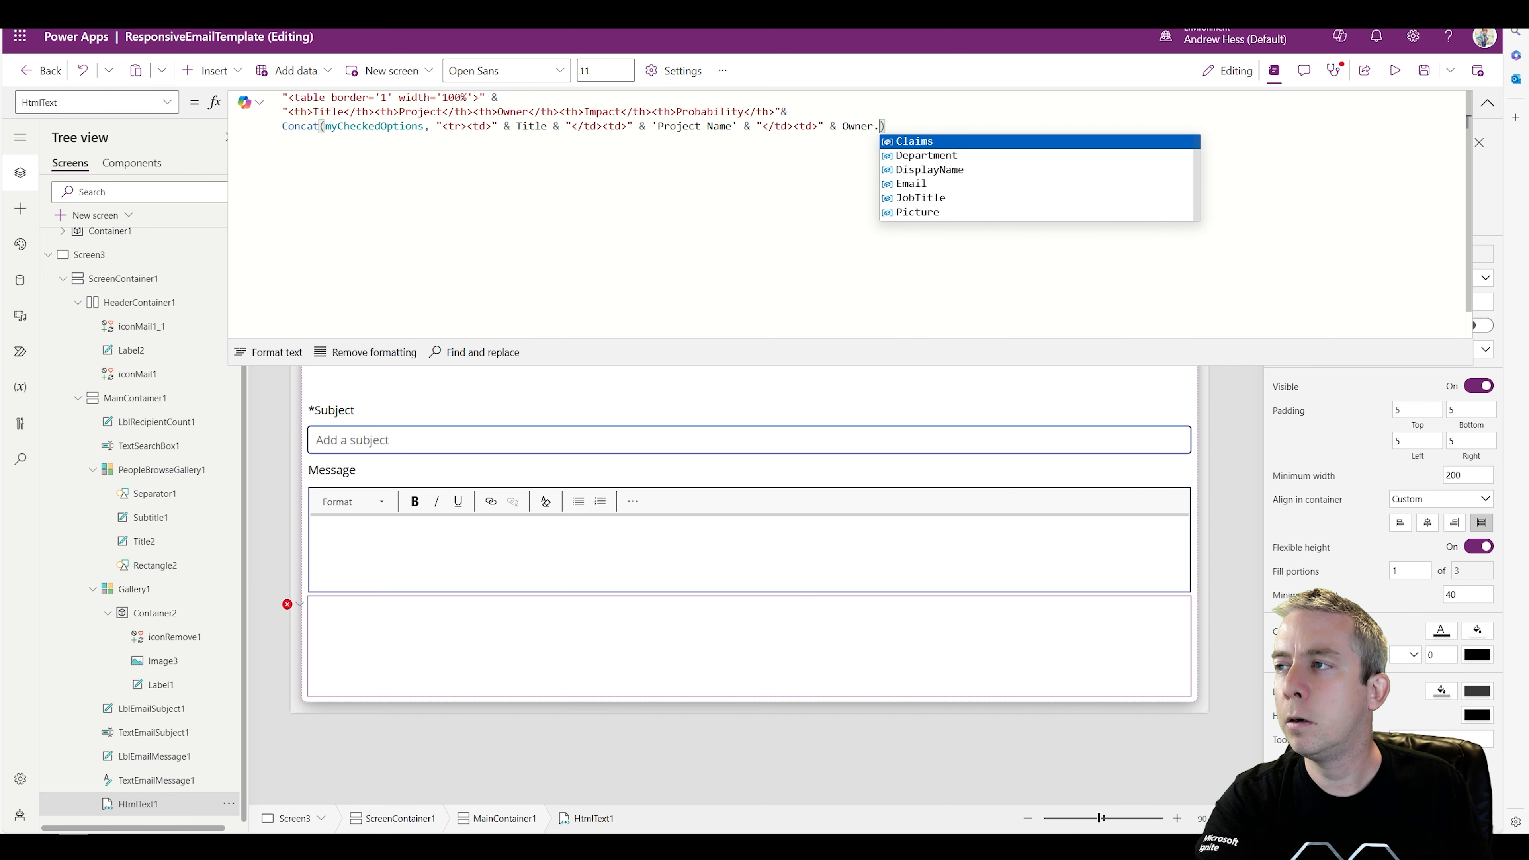
{"action": "key", "text": "Down"}
{"action": "key", "text": "Down"}
{"action": "key", "text": "Tab"}
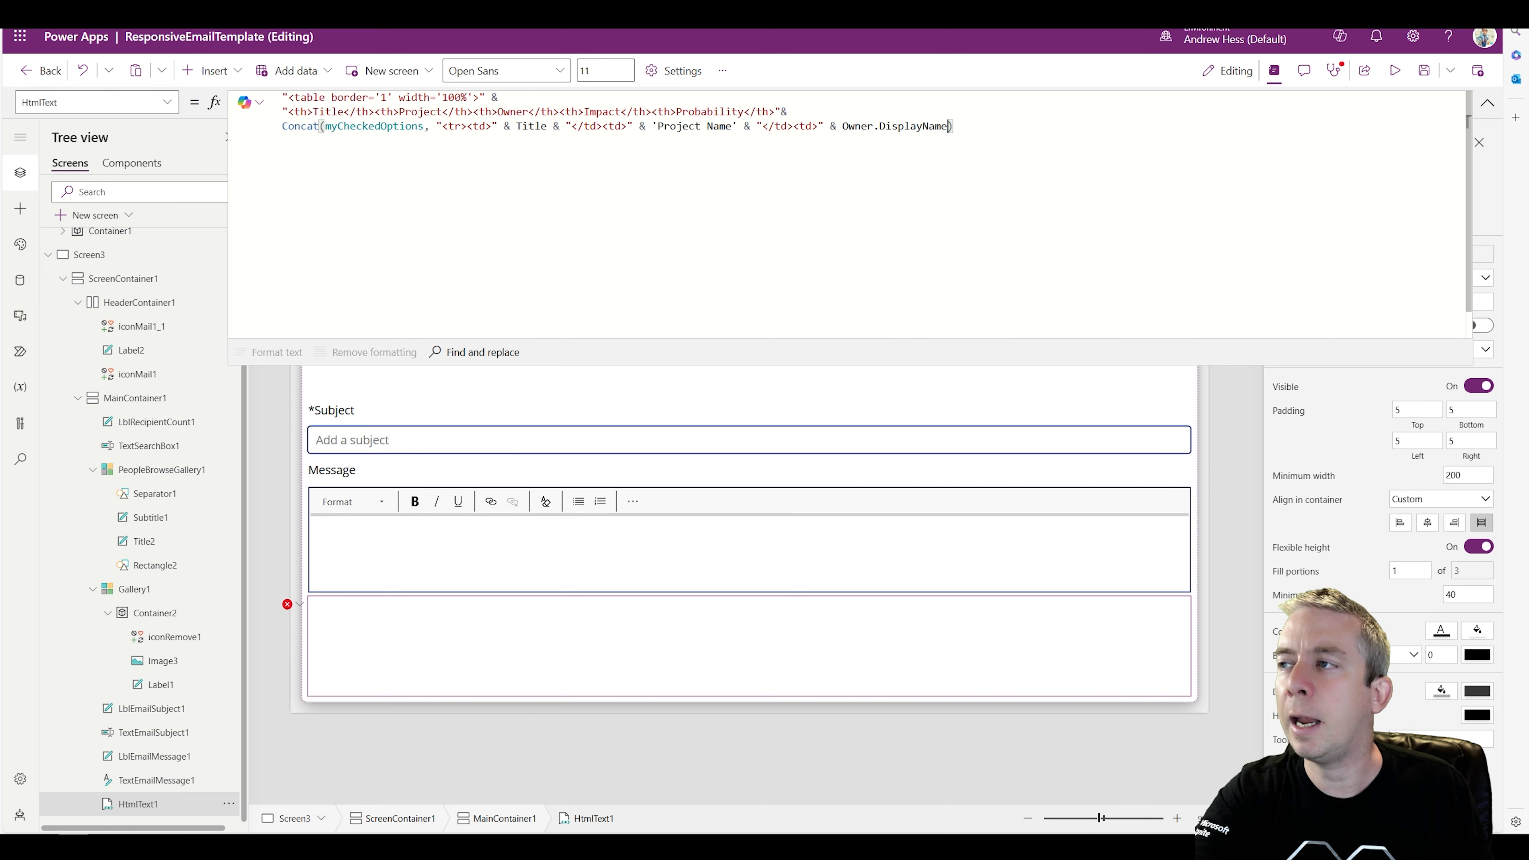
Step: Join another "</td><td>" separator and the Impact field after Owner.DisplayName
{"action": "type", "text": "&"}
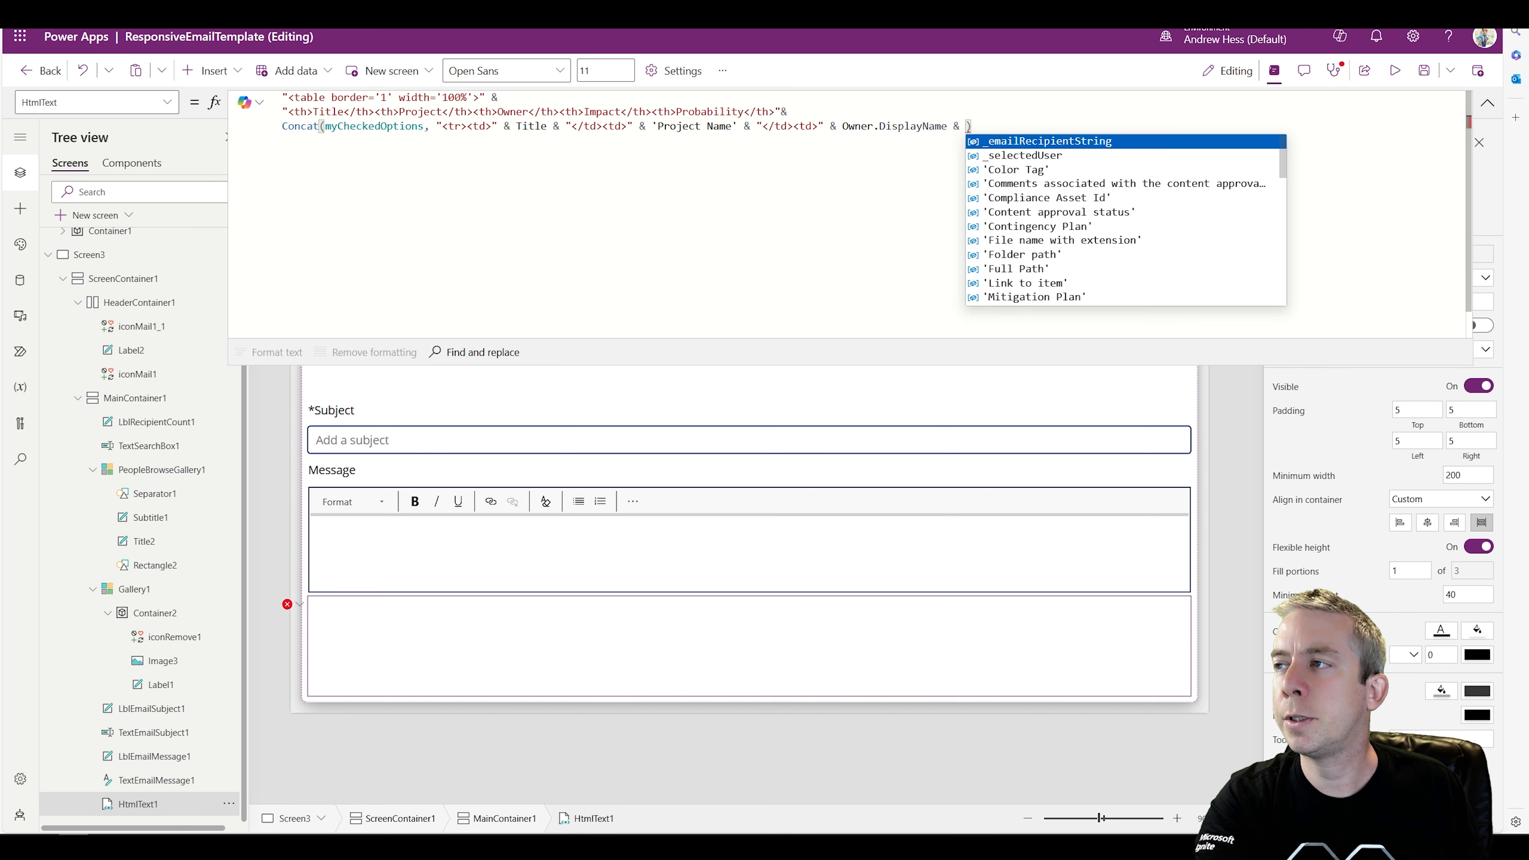
{"action": "key", "text": "Escape"}
{"action": "key", "text": "BackSpace"}
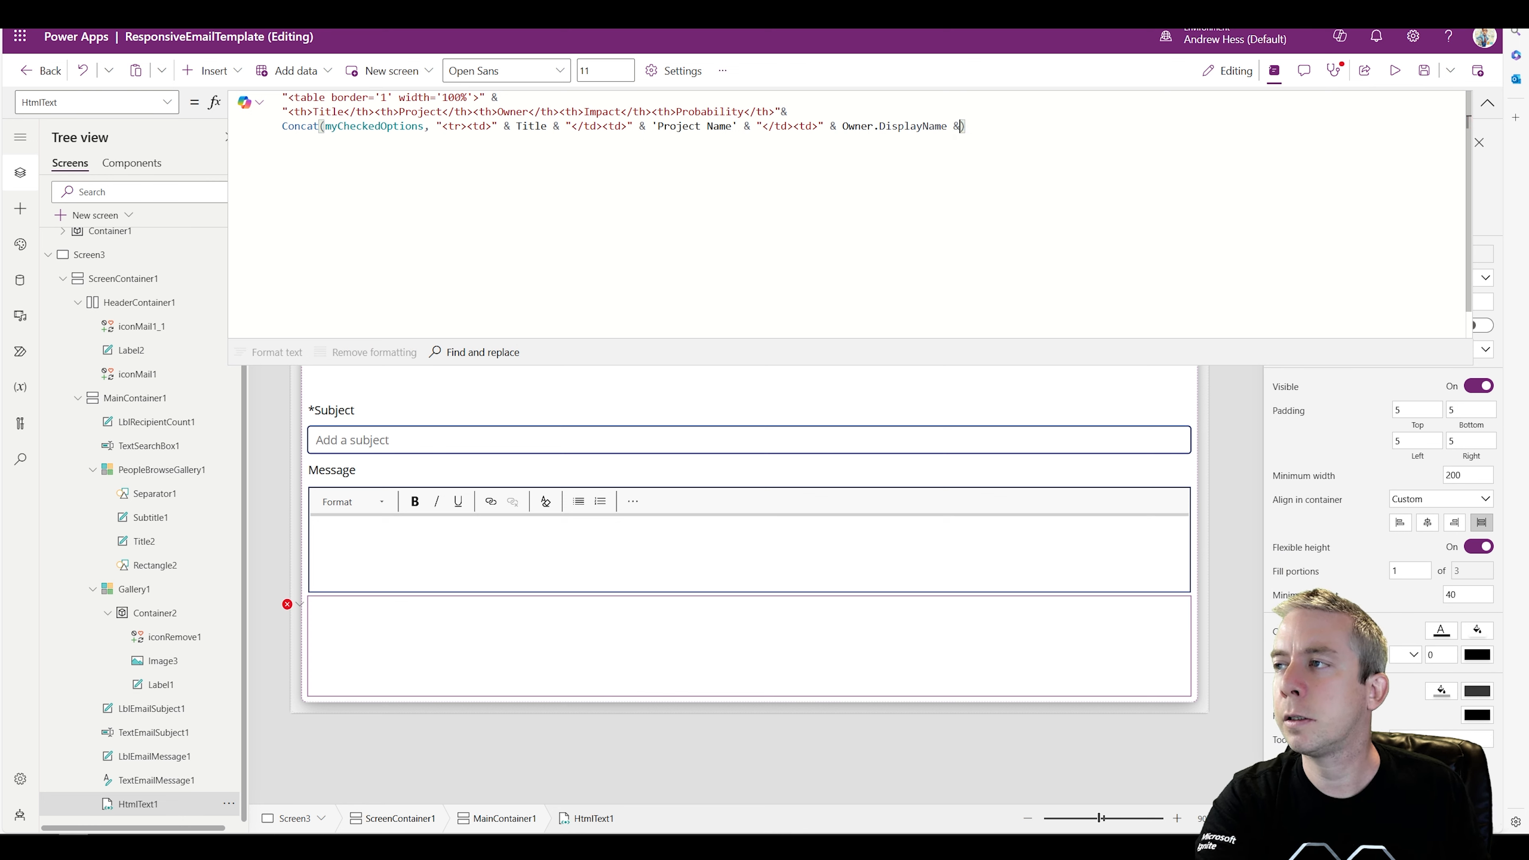
{"action": "key", "text": "ctrl+v"}
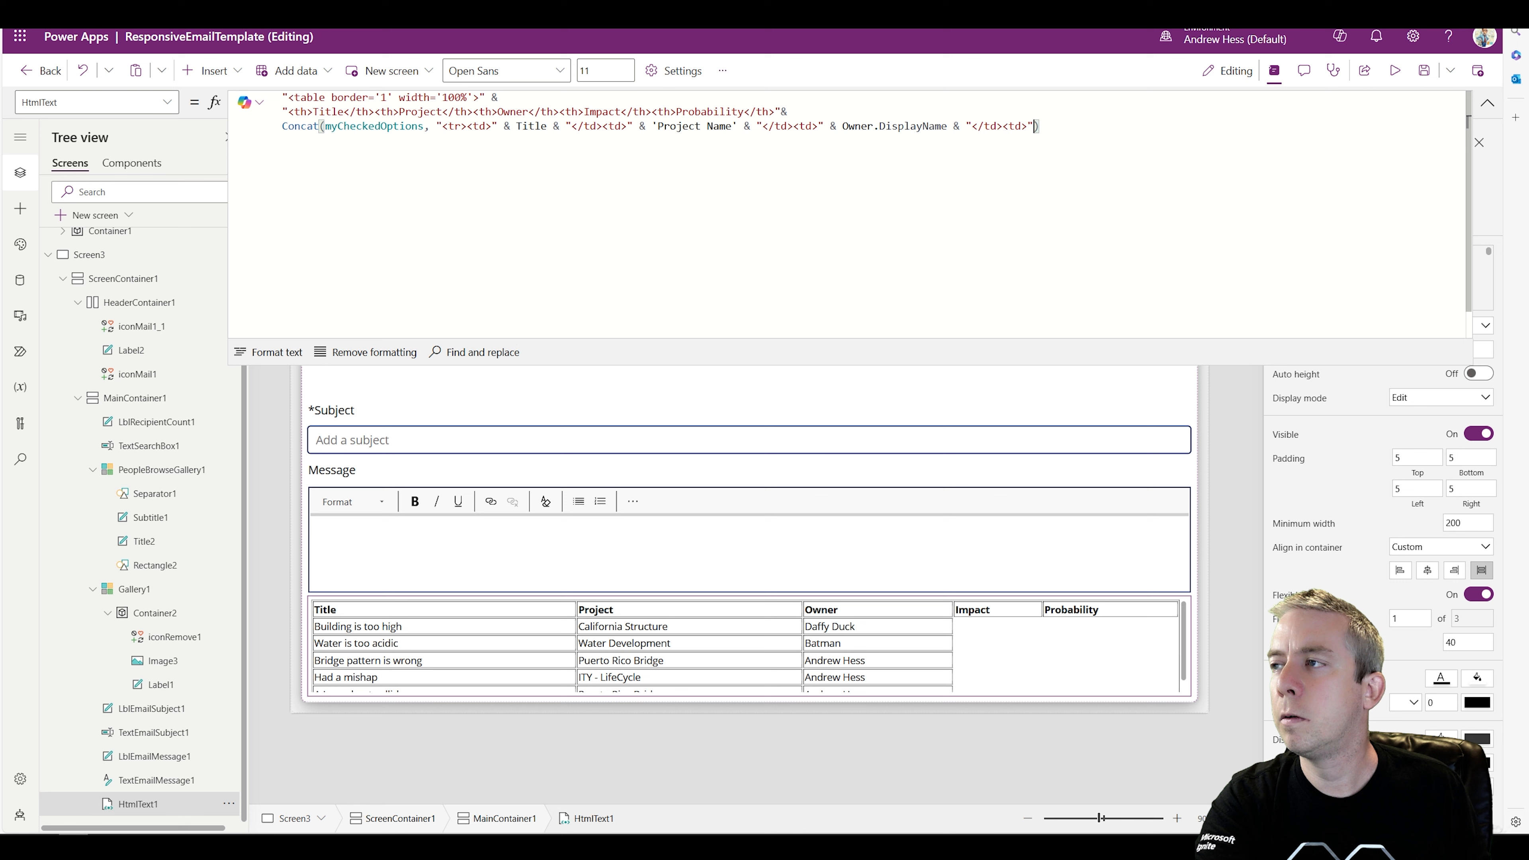
{"action": "type", "text": "& "}
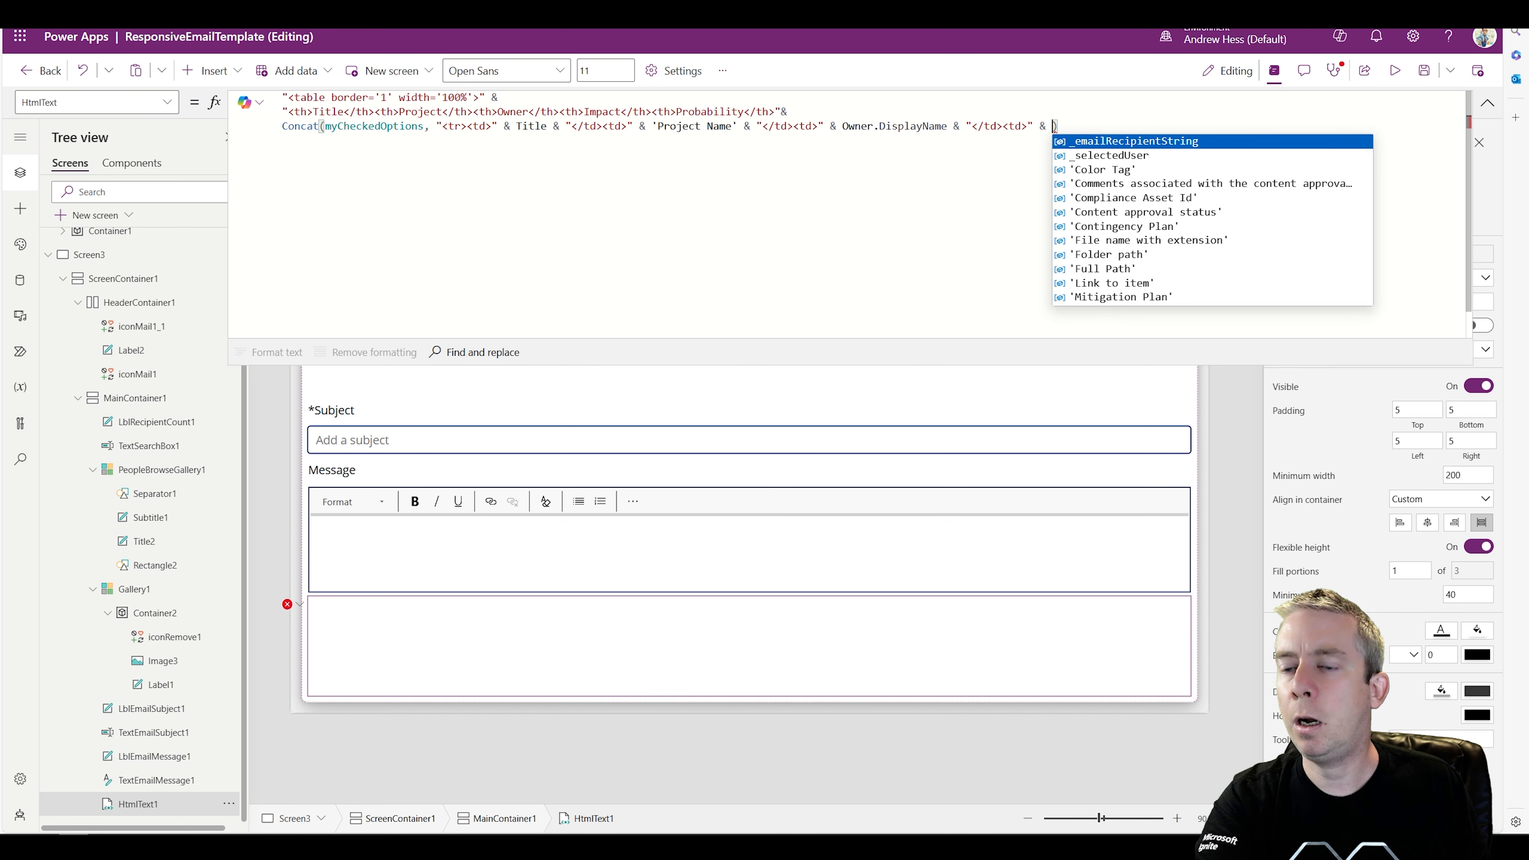
{"action": "type", "text": "Im"}
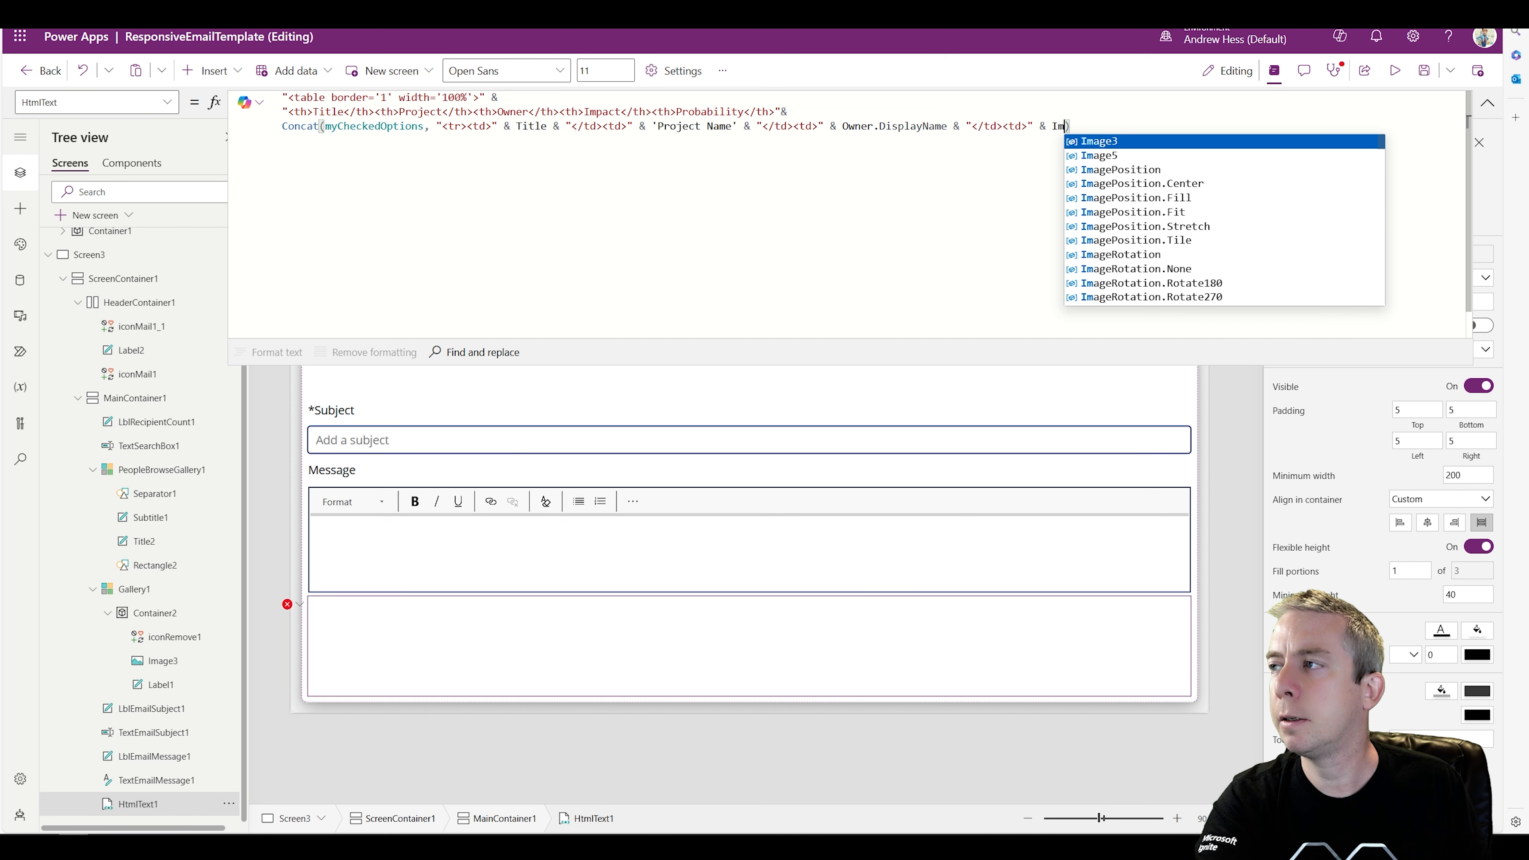
{"action": "type", "text": "patc"}
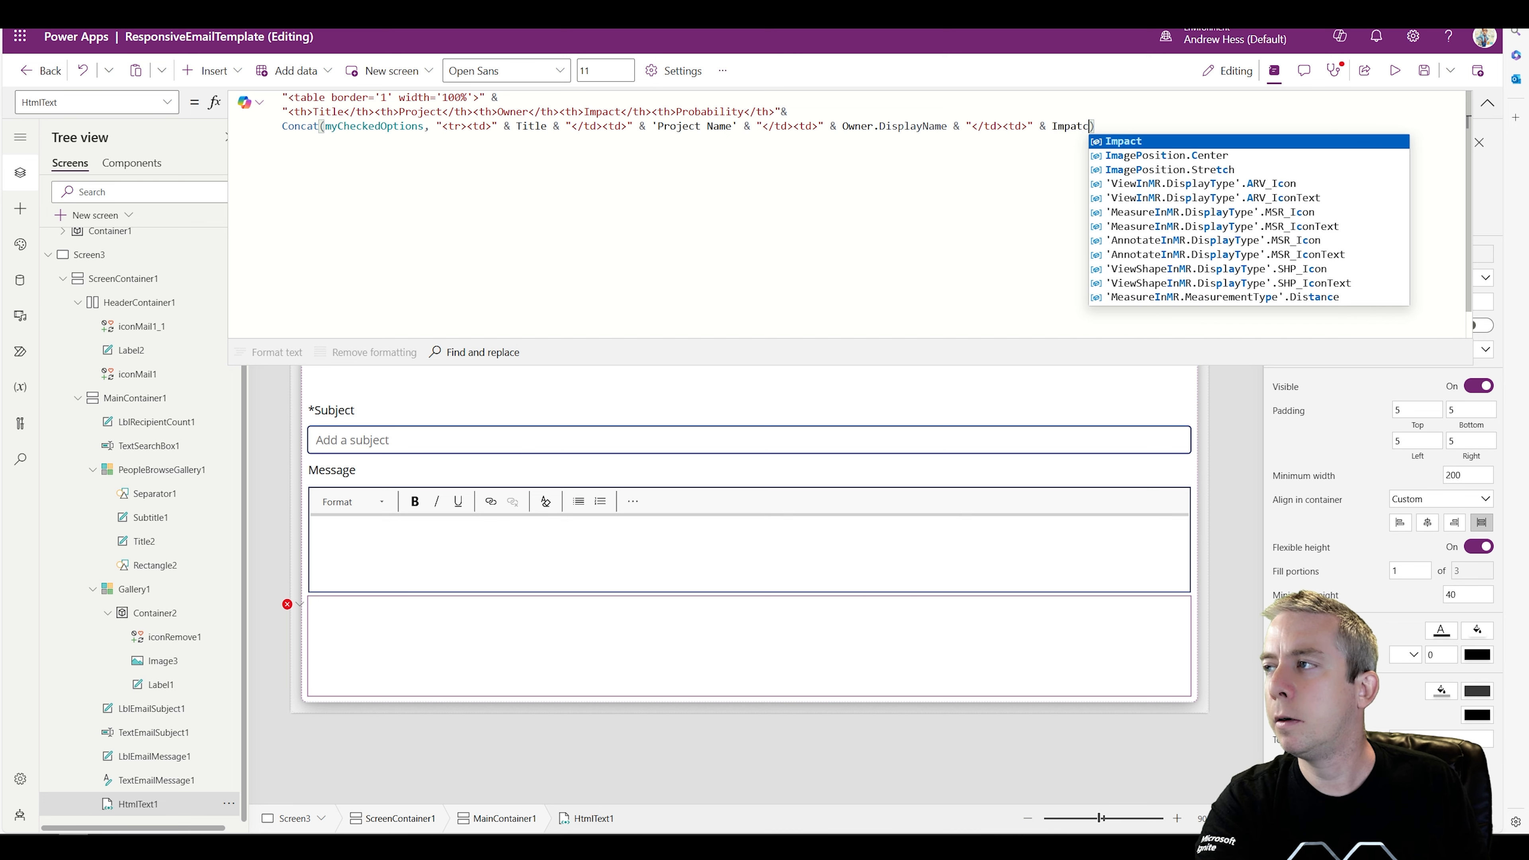
{"action": "key", "text": "Tab"}
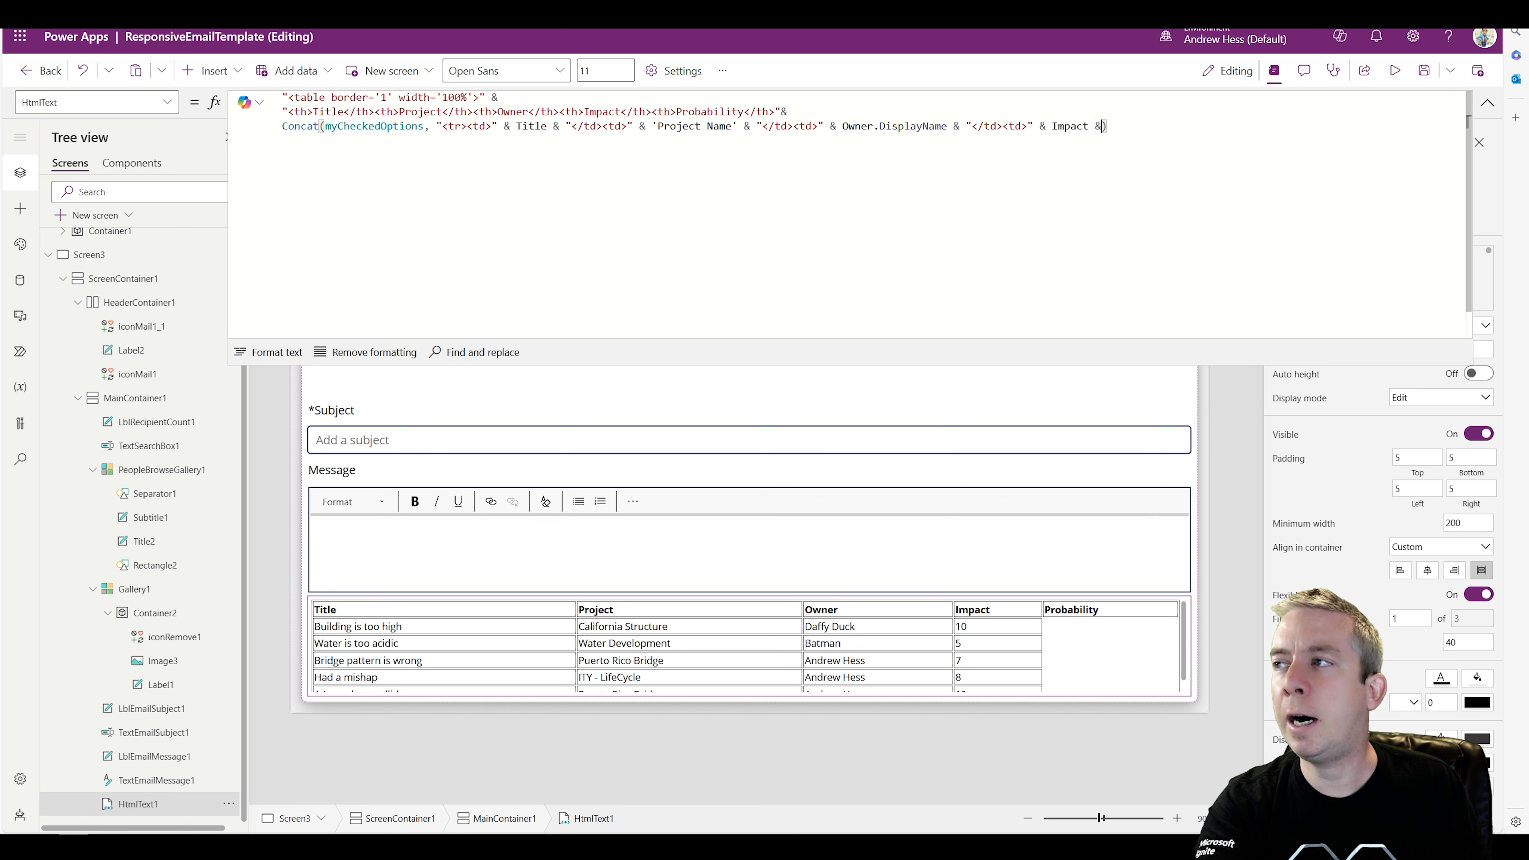
Step: Join "</td><td>" and the Probability field after Impact as the last cell of the row
{"action": "type", "text": "&"}
{"action": "key", "text": "BackSpace"}
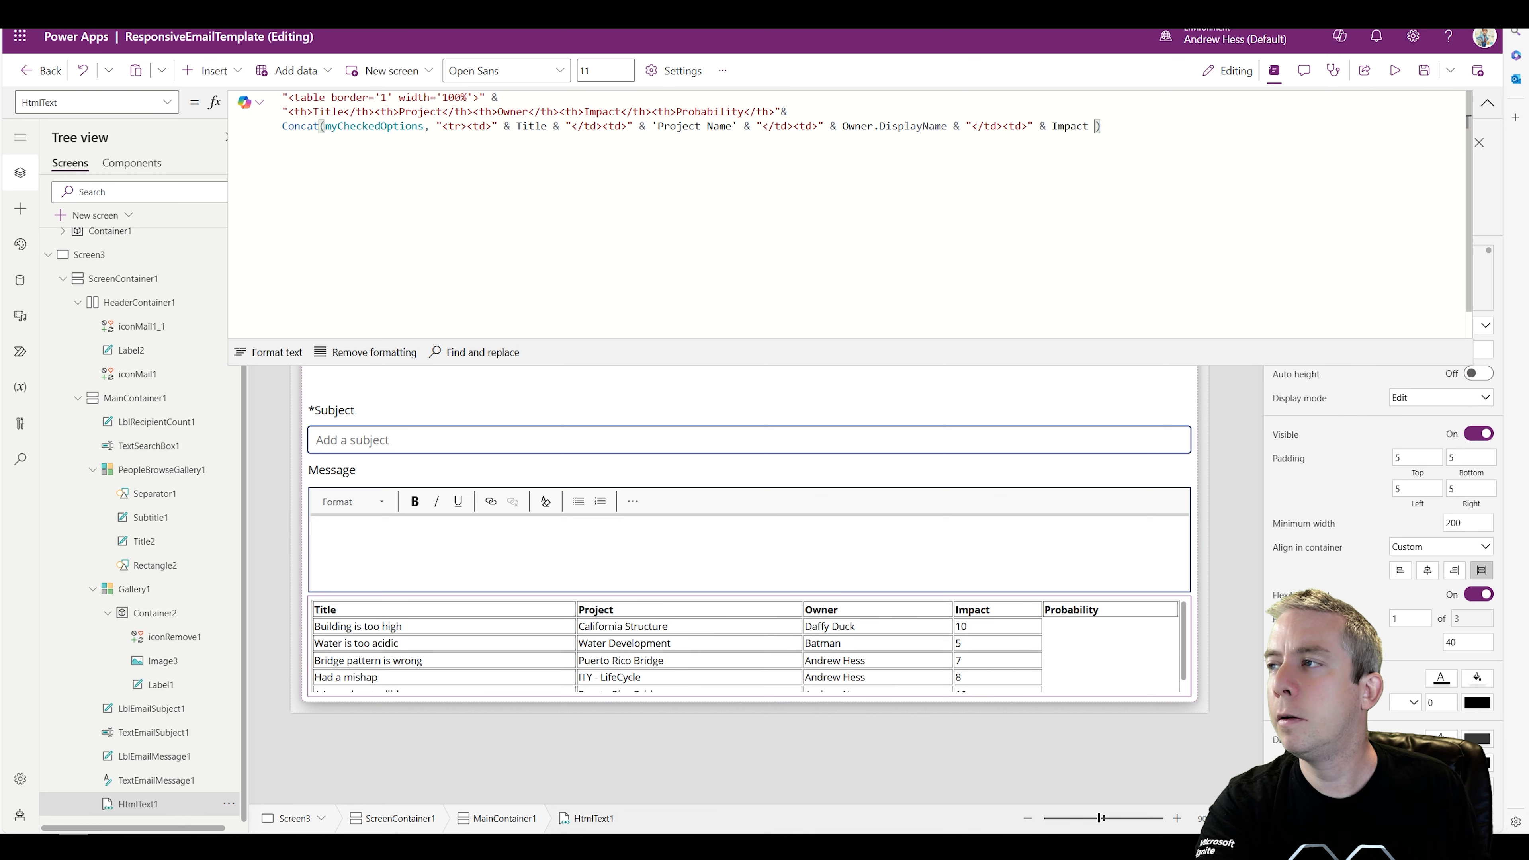
{"action": "type", "text": "& \"</td><td>\" & P"}
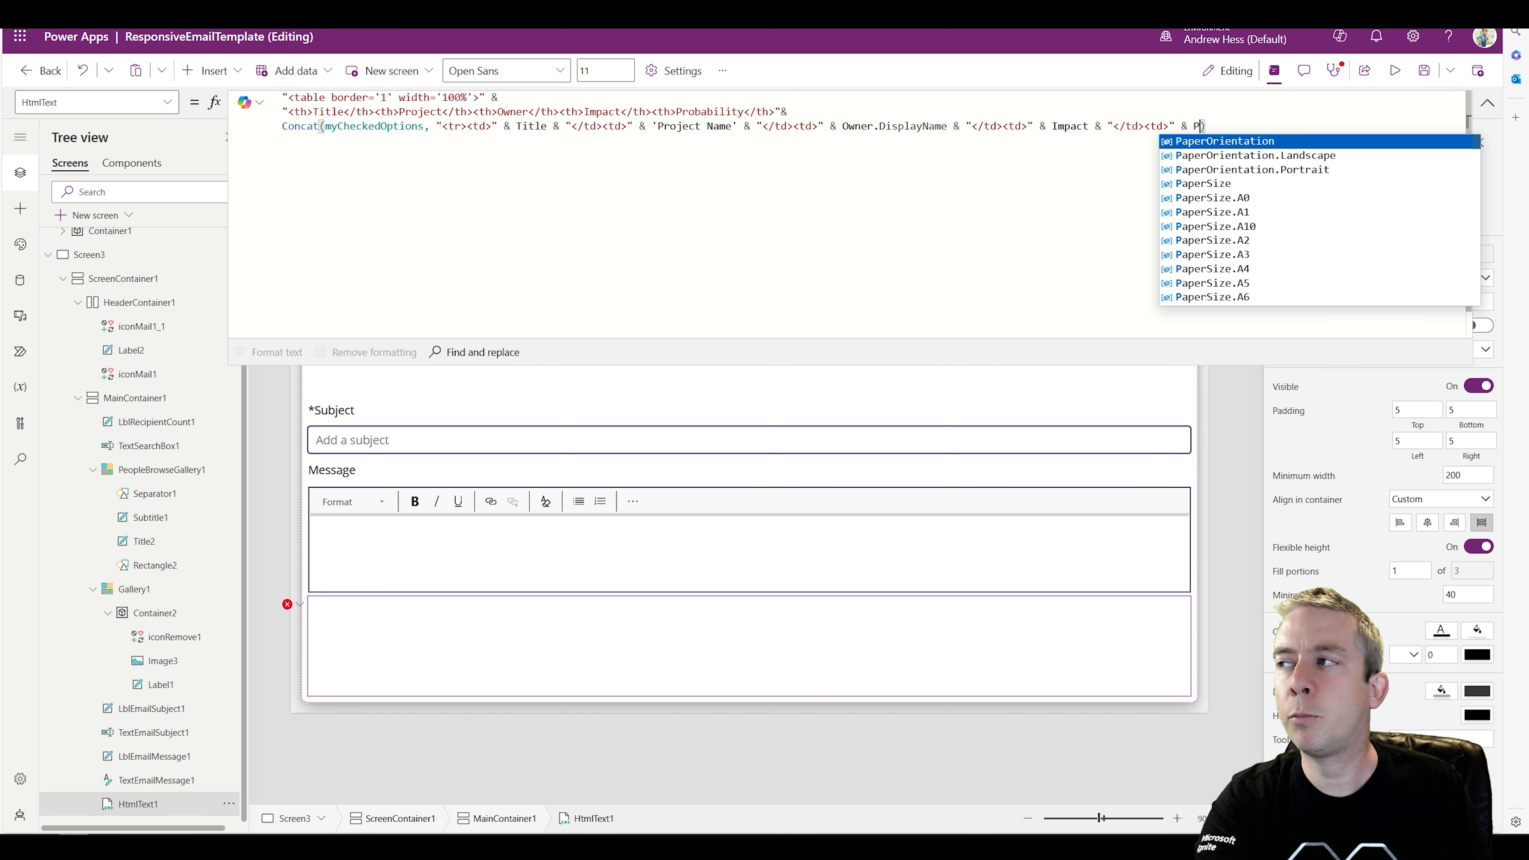
{"action": "type", "text": "robability"}
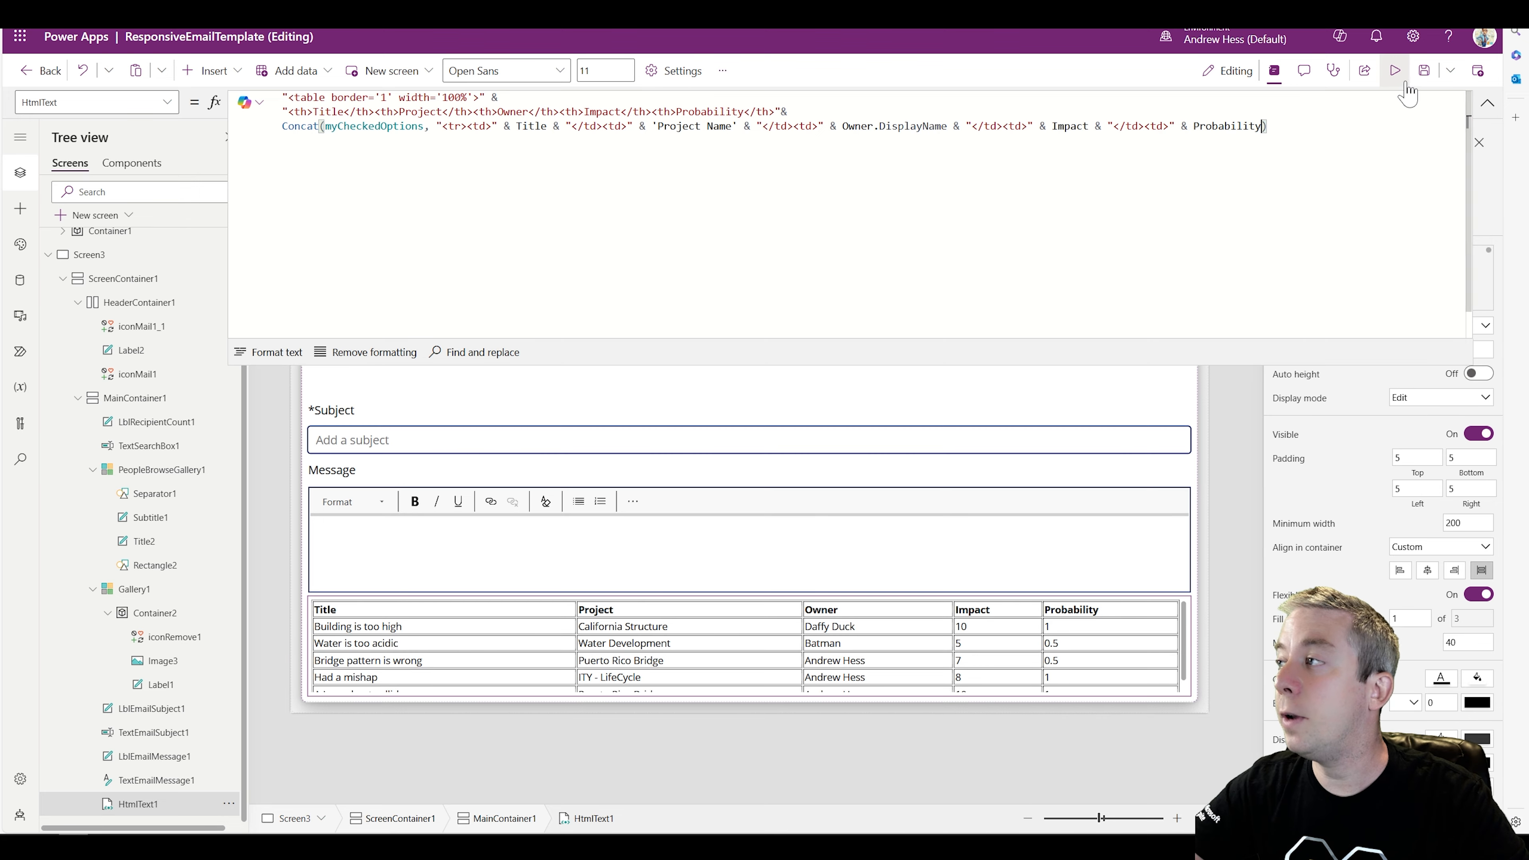
Step: Preview the email screen, look through the table rows, and enter the subject "This is our subject of our email"
{"action": "left_click", "coordinate": [1395, 71]}
{"action": "scroll", "coordinate": [446, 702], "scroll_direction": "down", "scroll_amount": 1}
{"action": "scroll", "coordinate": [469, 705], "scroll_direction": "up", "scroll_amount": 1}
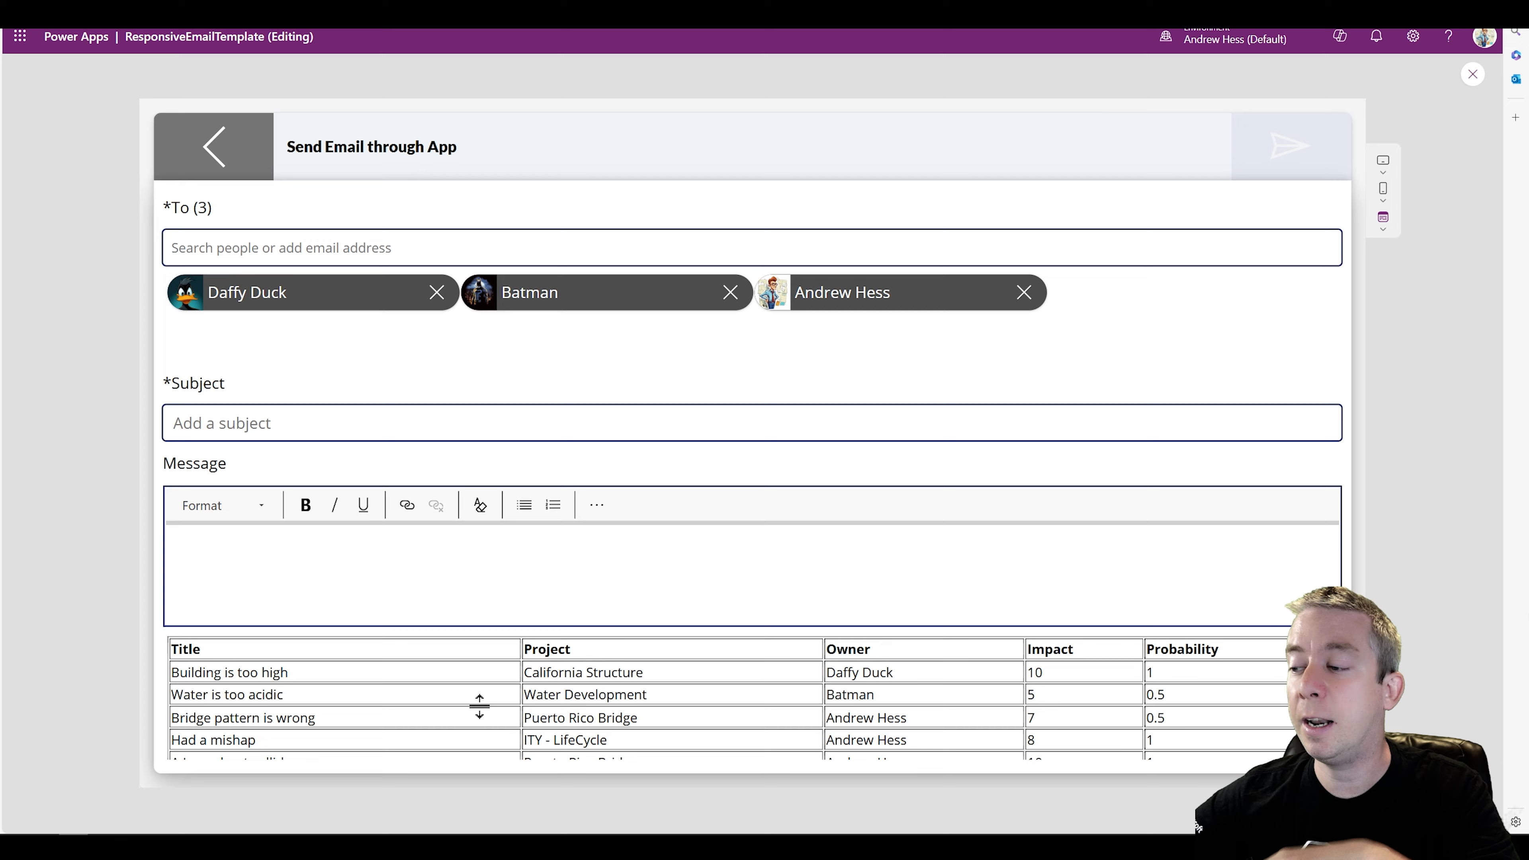
{"action": "scroll", "coordinate": [433, 690], "scroll_direction": "down", "scroll_amount": 1}
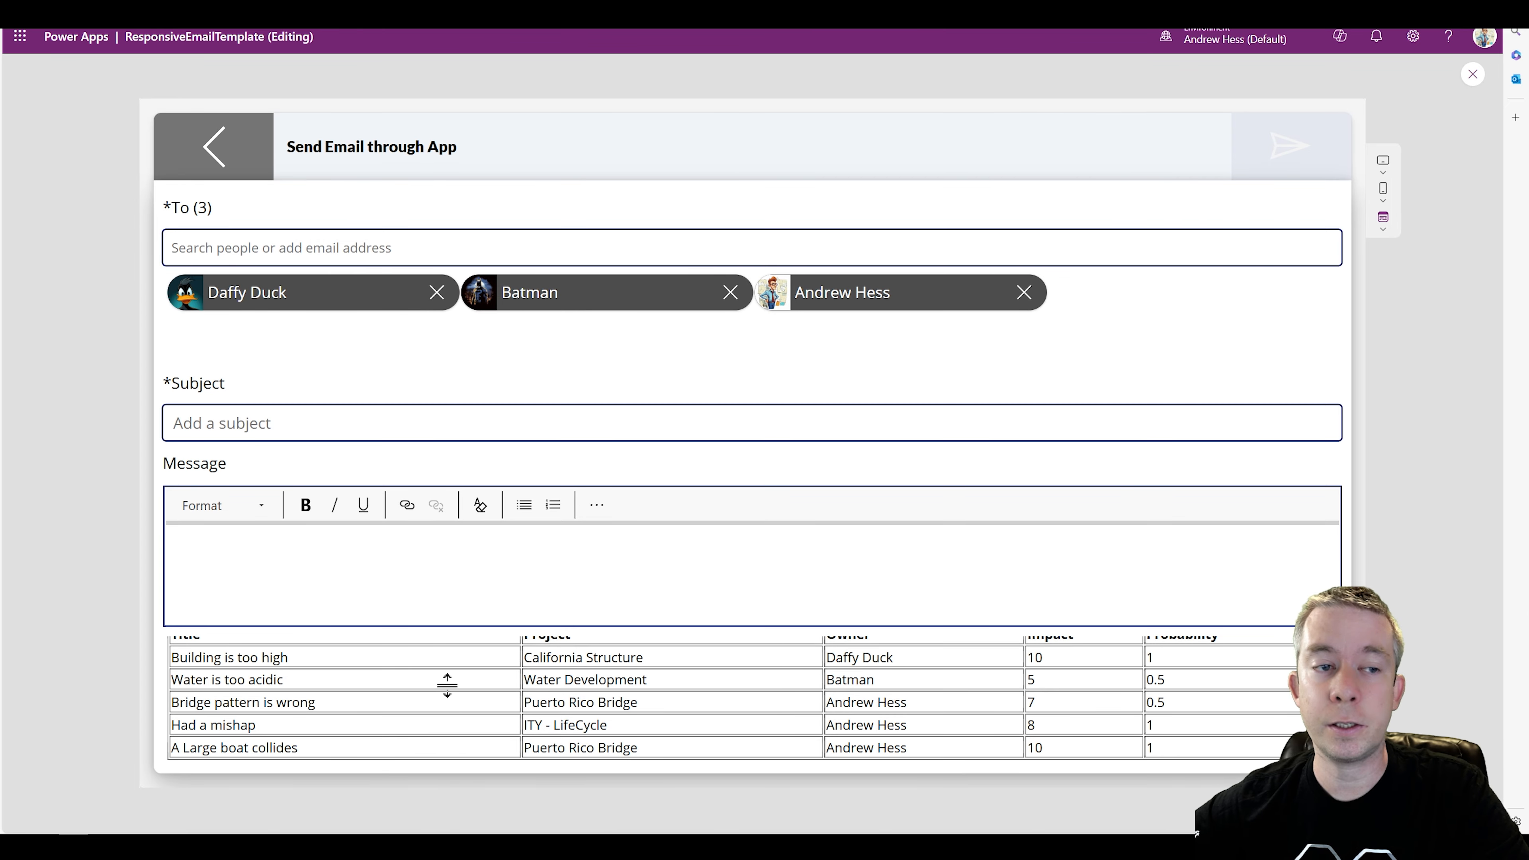
{"action": "scroll", "coordinate": [469, 698], "scroll_direction": "up", "scroll_amount": 1}
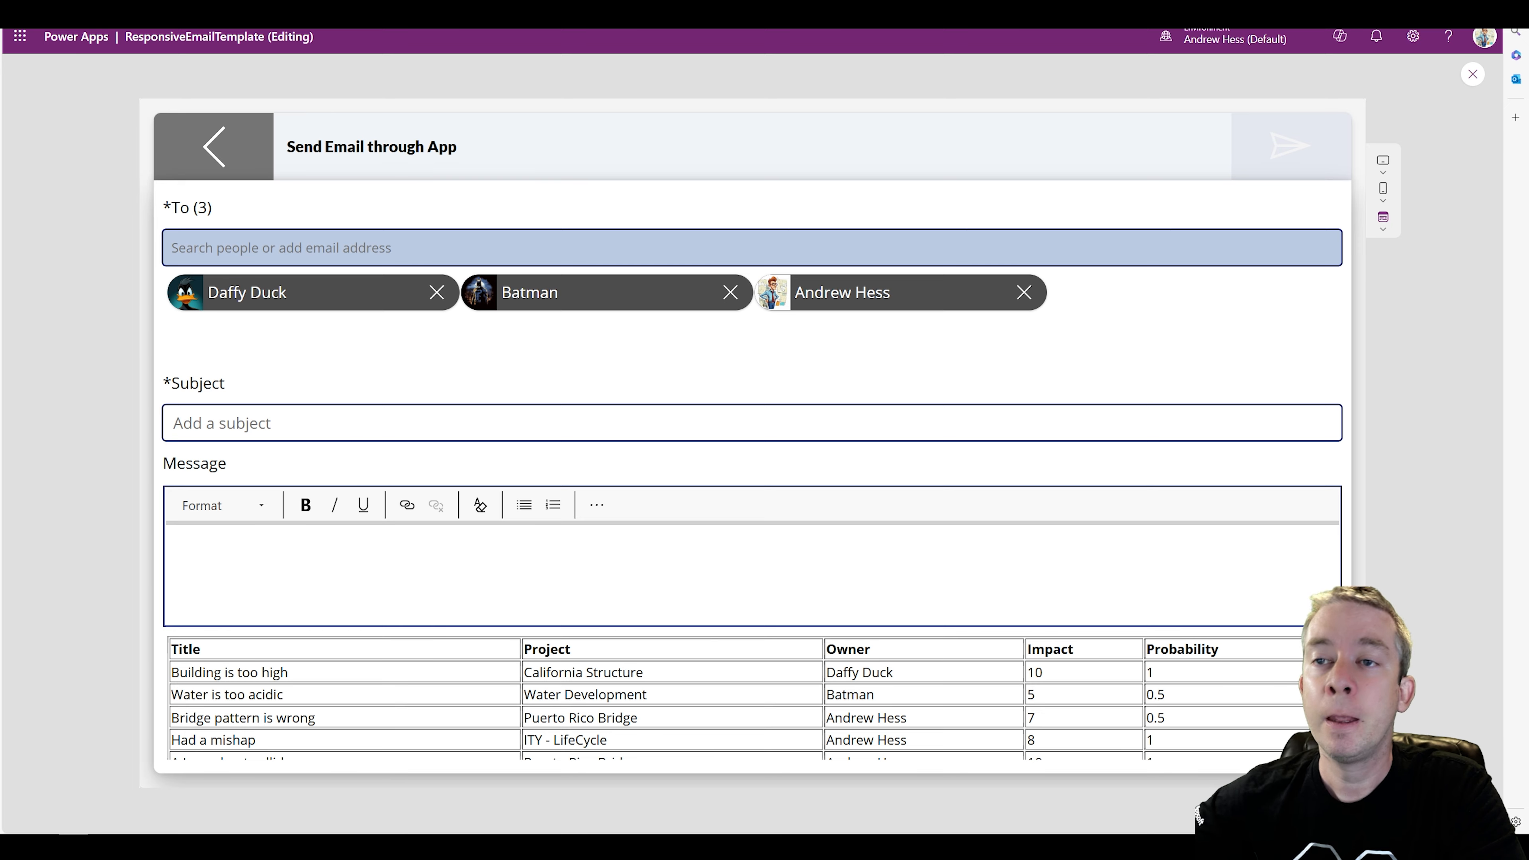
{"action": "left_click", "coordinate": [213, 423]}
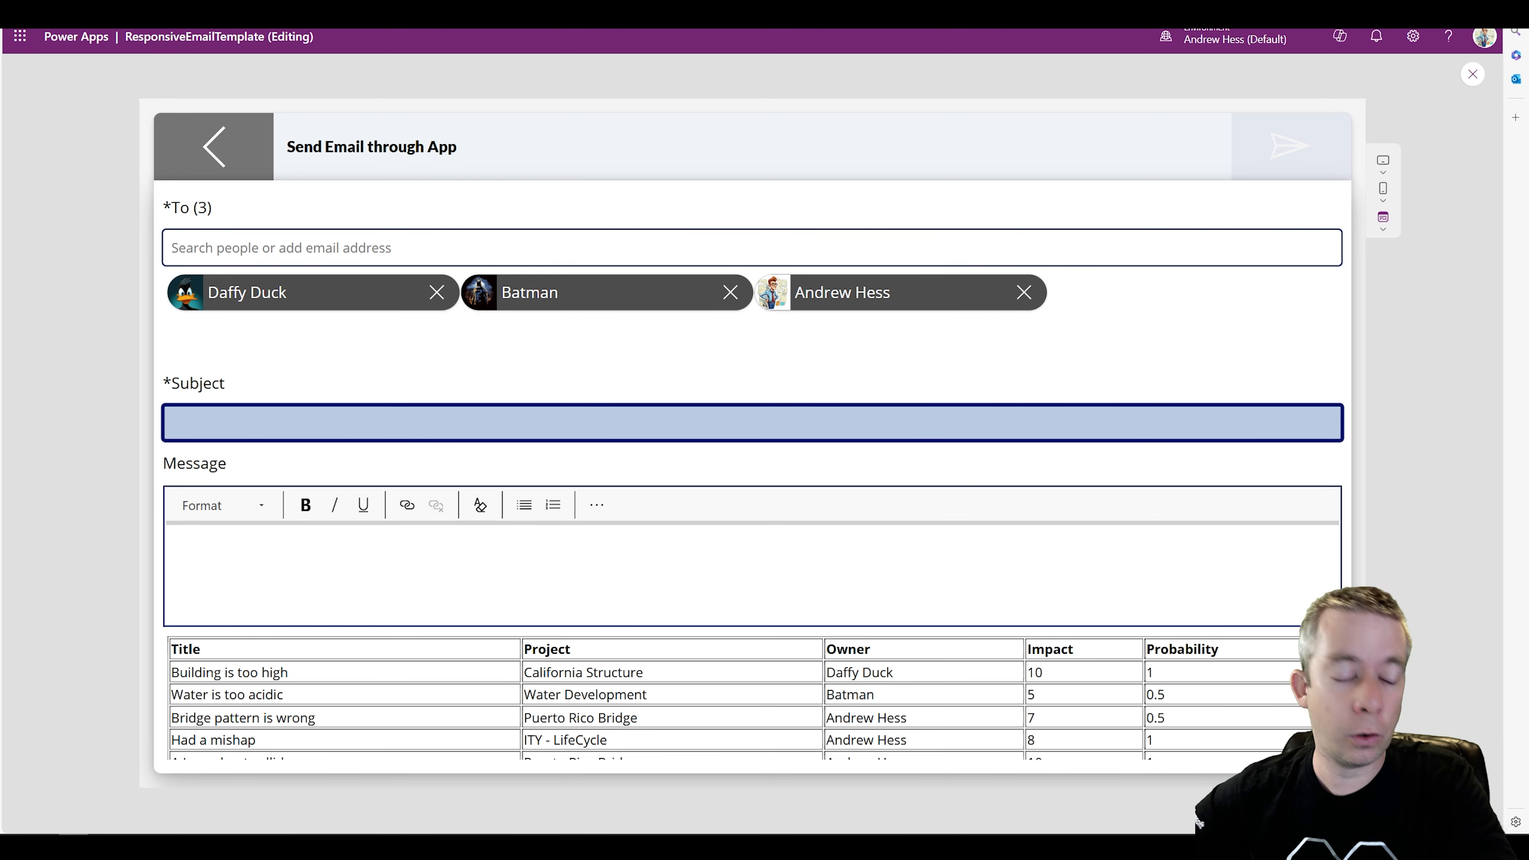
{"action": "type", "text": "This is our subject of our email"}
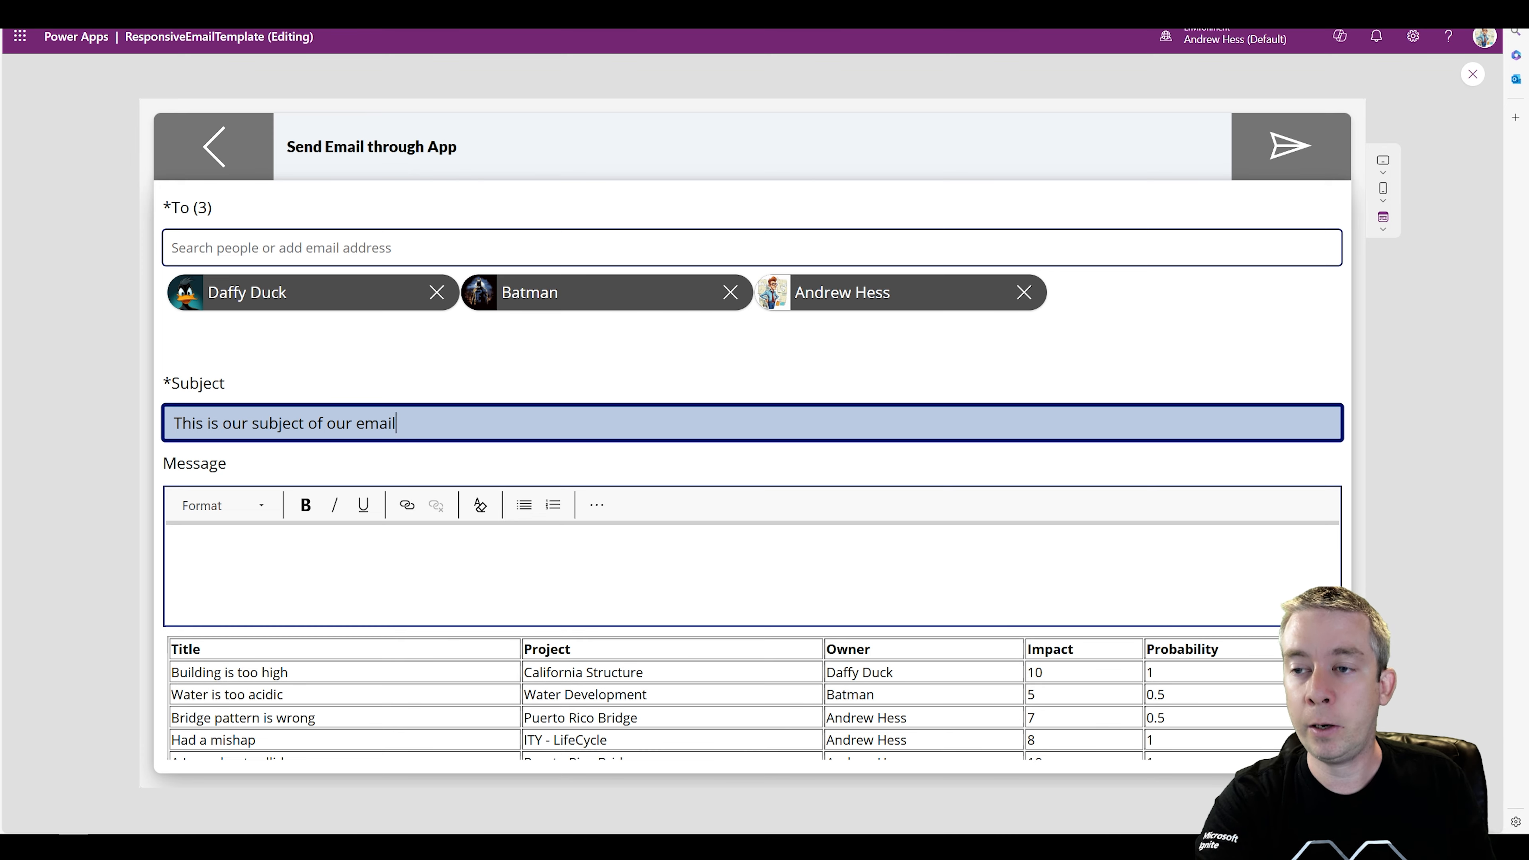
Step: Enter the message "We all have risks here at this location! Please Take a look at the table below!"
{"action": "left_click", "coordinate": [371, 545]}
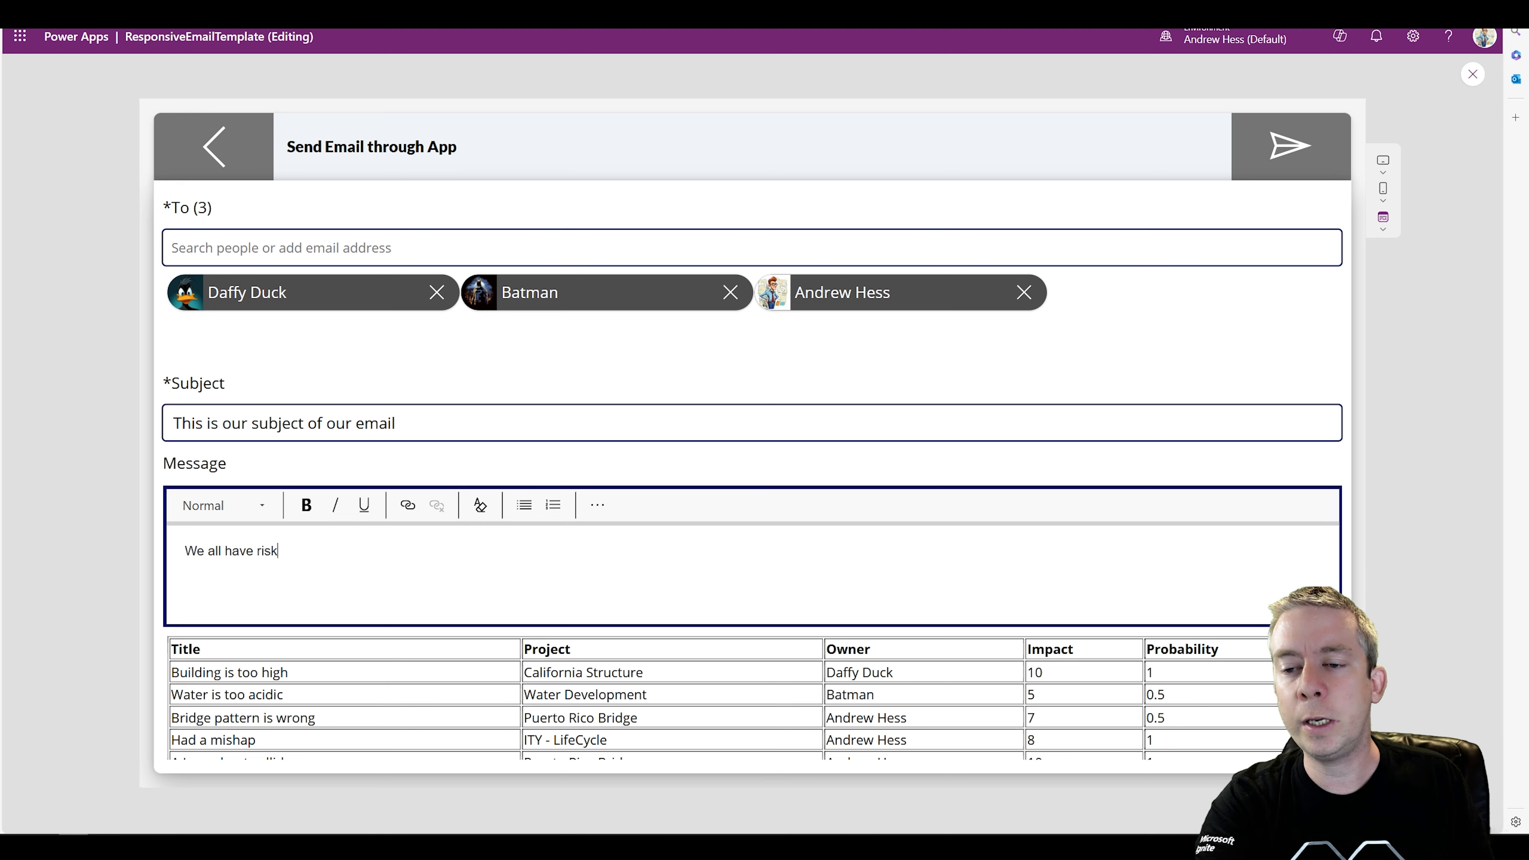
{"action": "type", "text": "We all have risks here at this location! Please Ta"}
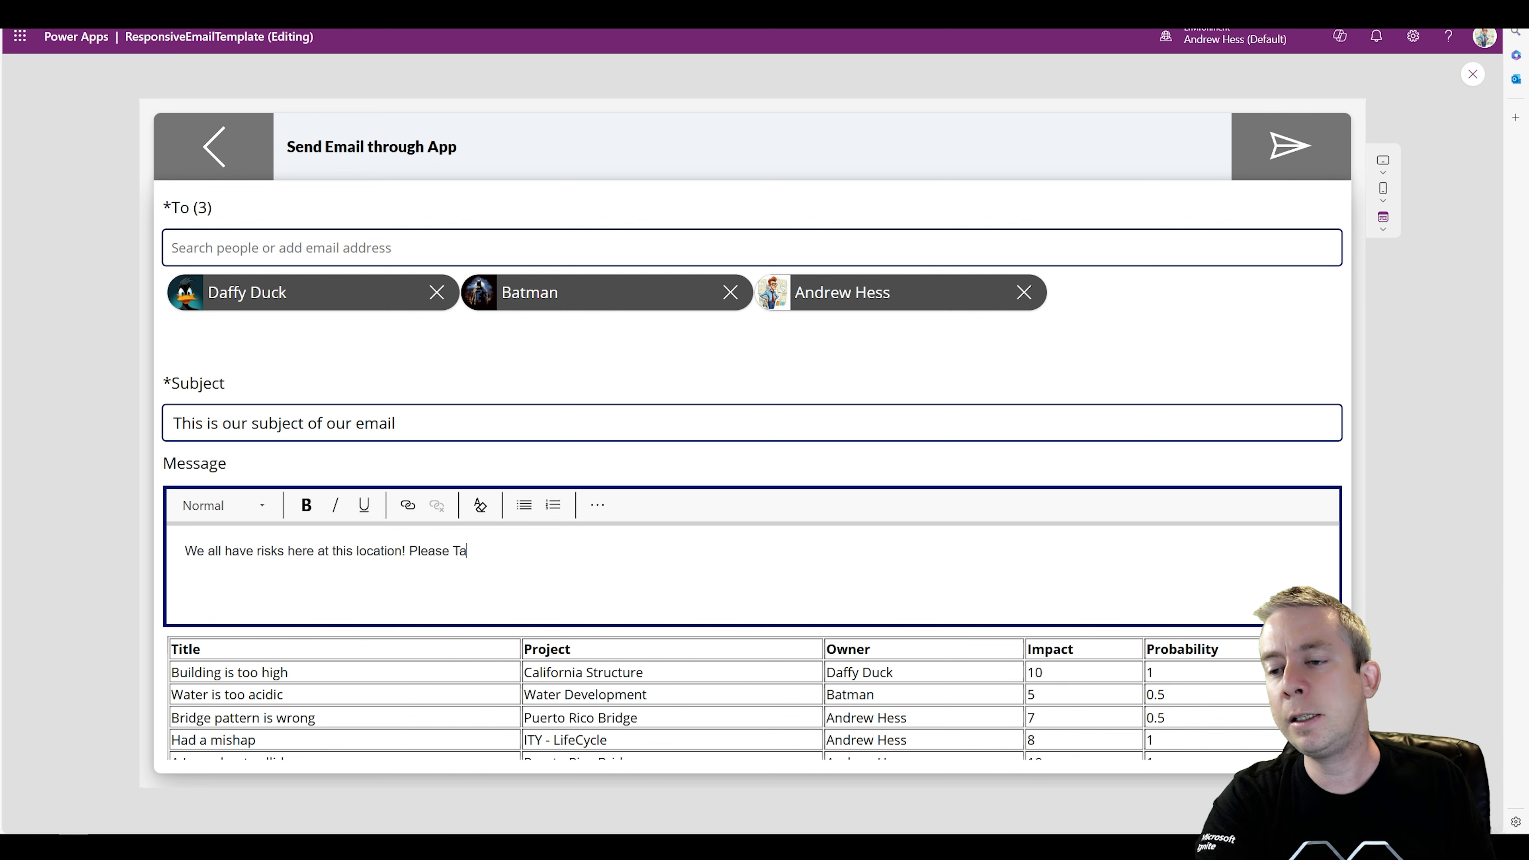
{"action": "type", "text": "ke a look at the "}
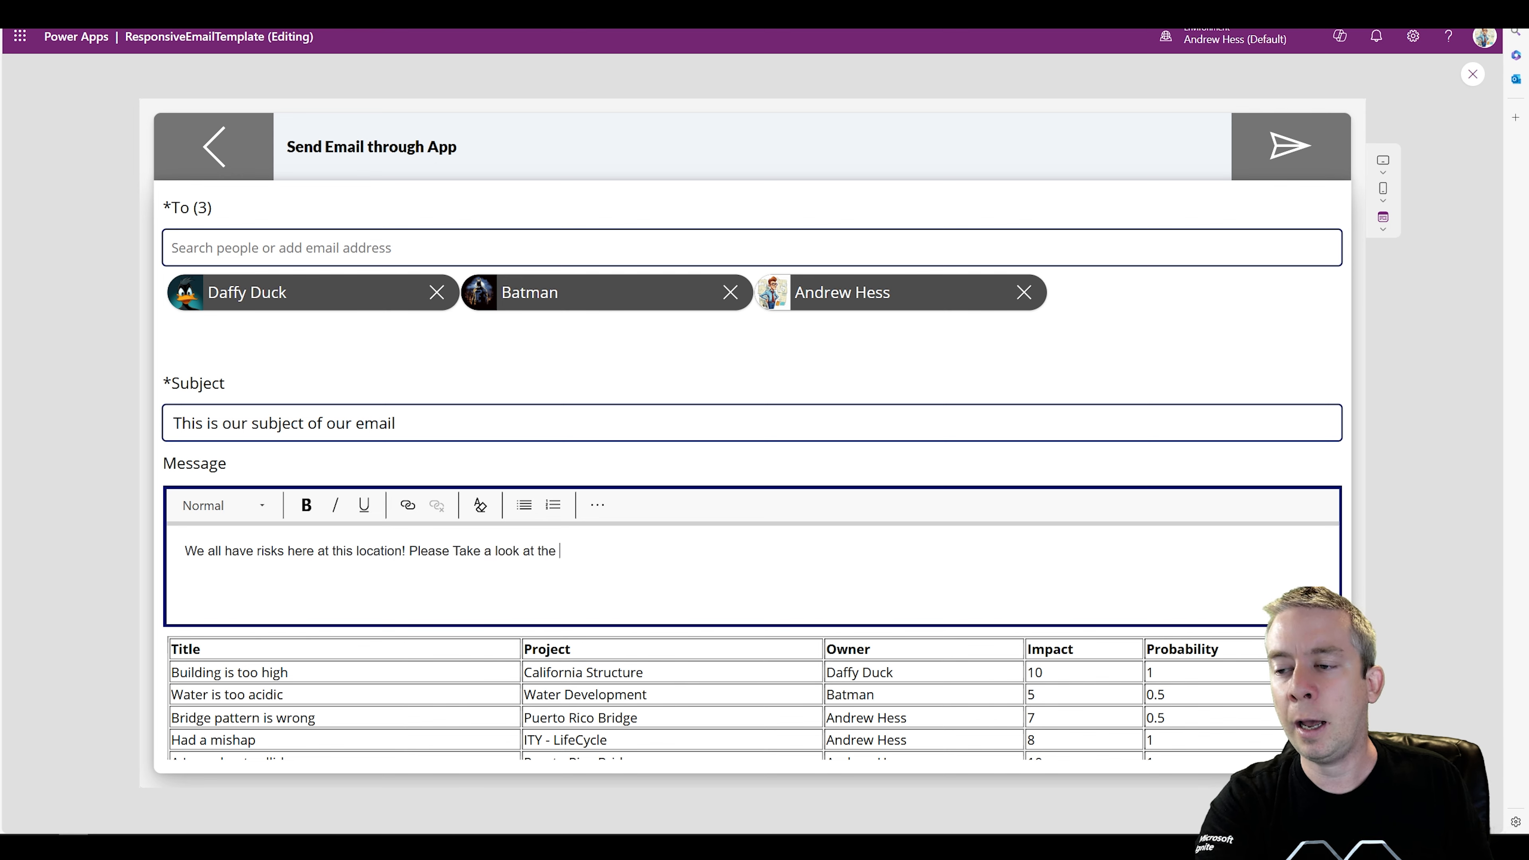
{"action": "type", "text": "table below!"}
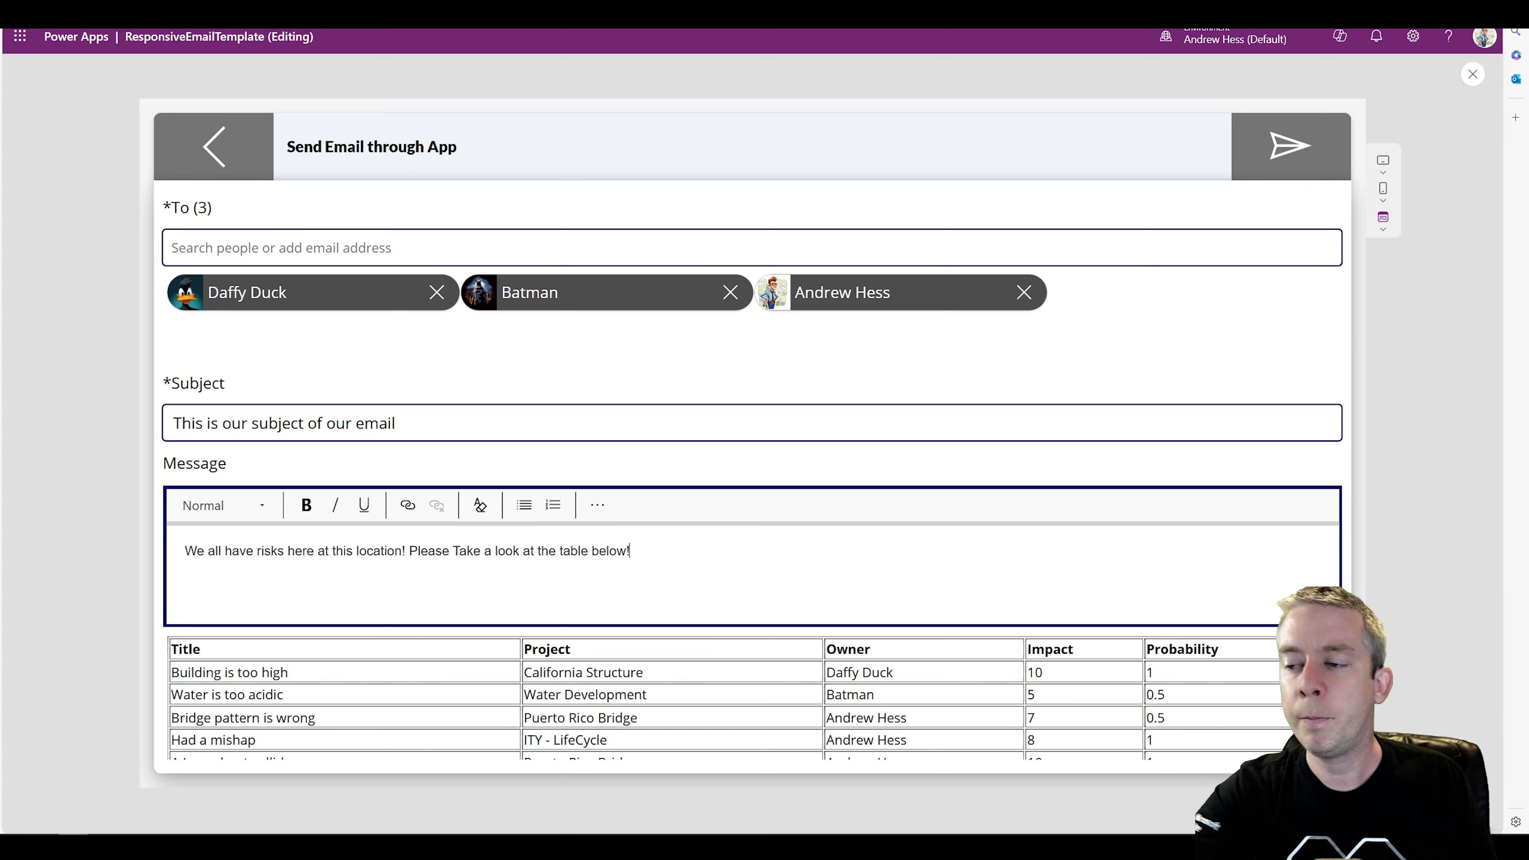
Step: Bold the message's second sentence and format the message line as Heading 1
{"action": "left_click_drag", "start_coordinate": [631, 551], "coordinate": [184, 551]}
{"action": "left_click", "coordinate": [305, 505]}
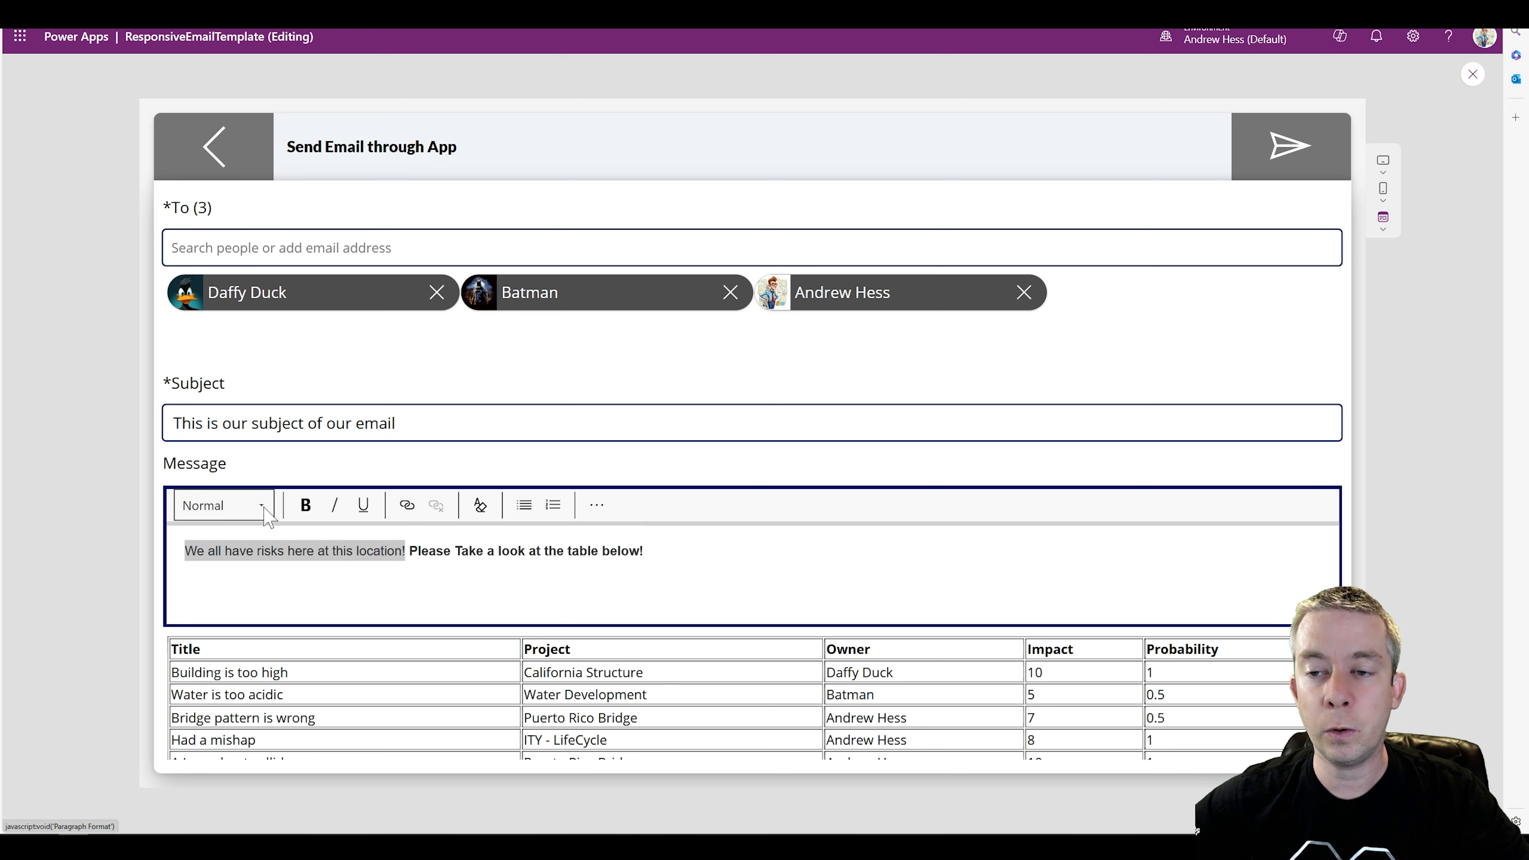
{"action": "left_click", "coordinate": [241, 506]}
{"action": "left_click", "coordinate": [214, 545]}
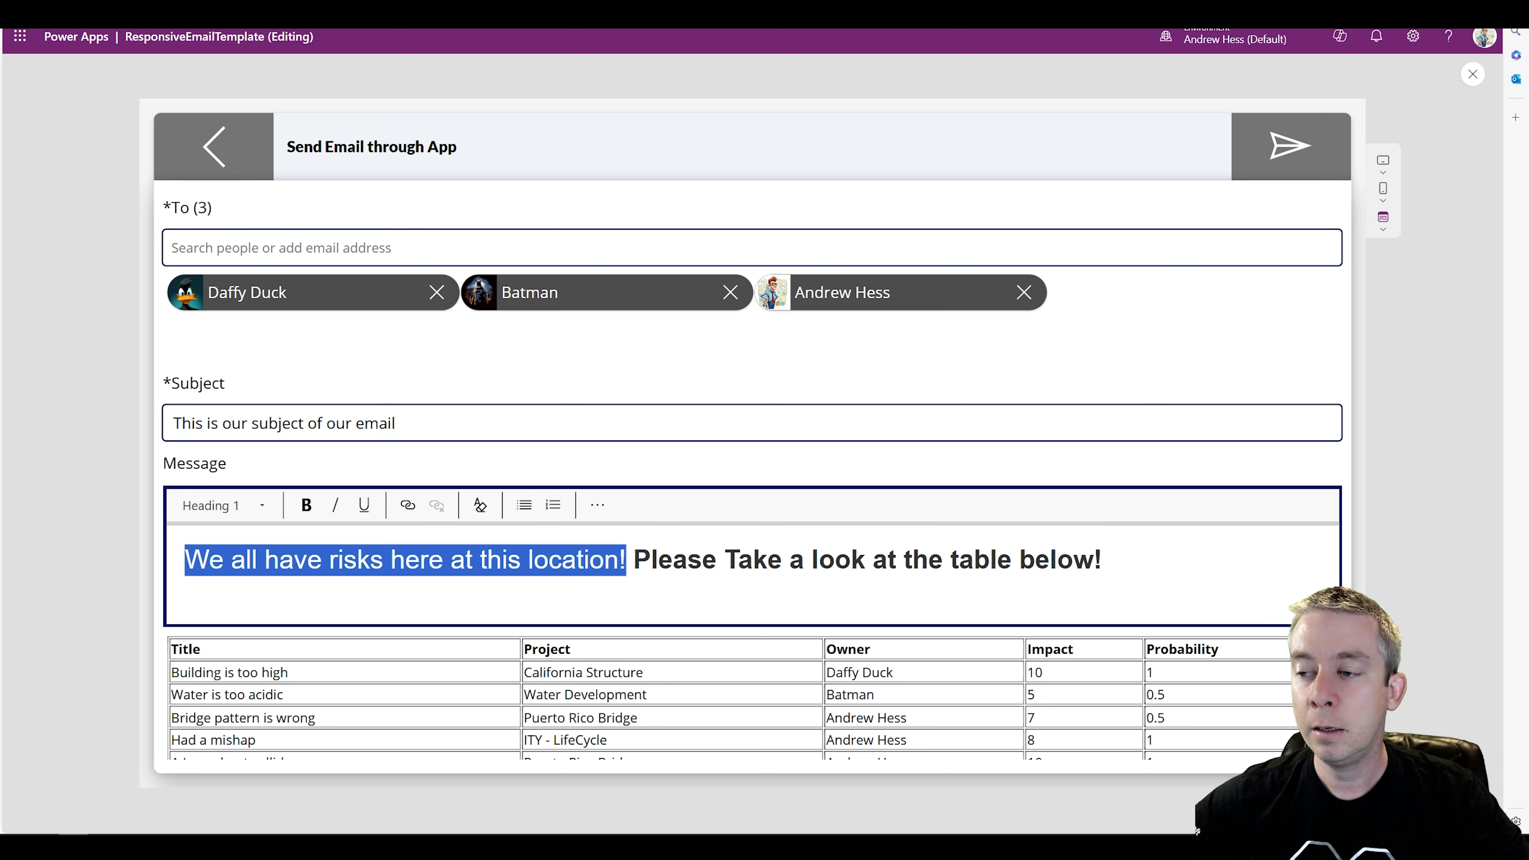
Step: Move "Please Take a look at the table below!" to its own line in Normal format, check the table rows, and close the preview
{"action": "left_click", "coordinate": [650, 560]}
{"action": "left_click_drag", "start_coordinate": [633, 560], "coordinate": [140, 573]}
{"action": "key", "text": "Return"}
{"action": "left_click", "coordinate": [223, 505]}
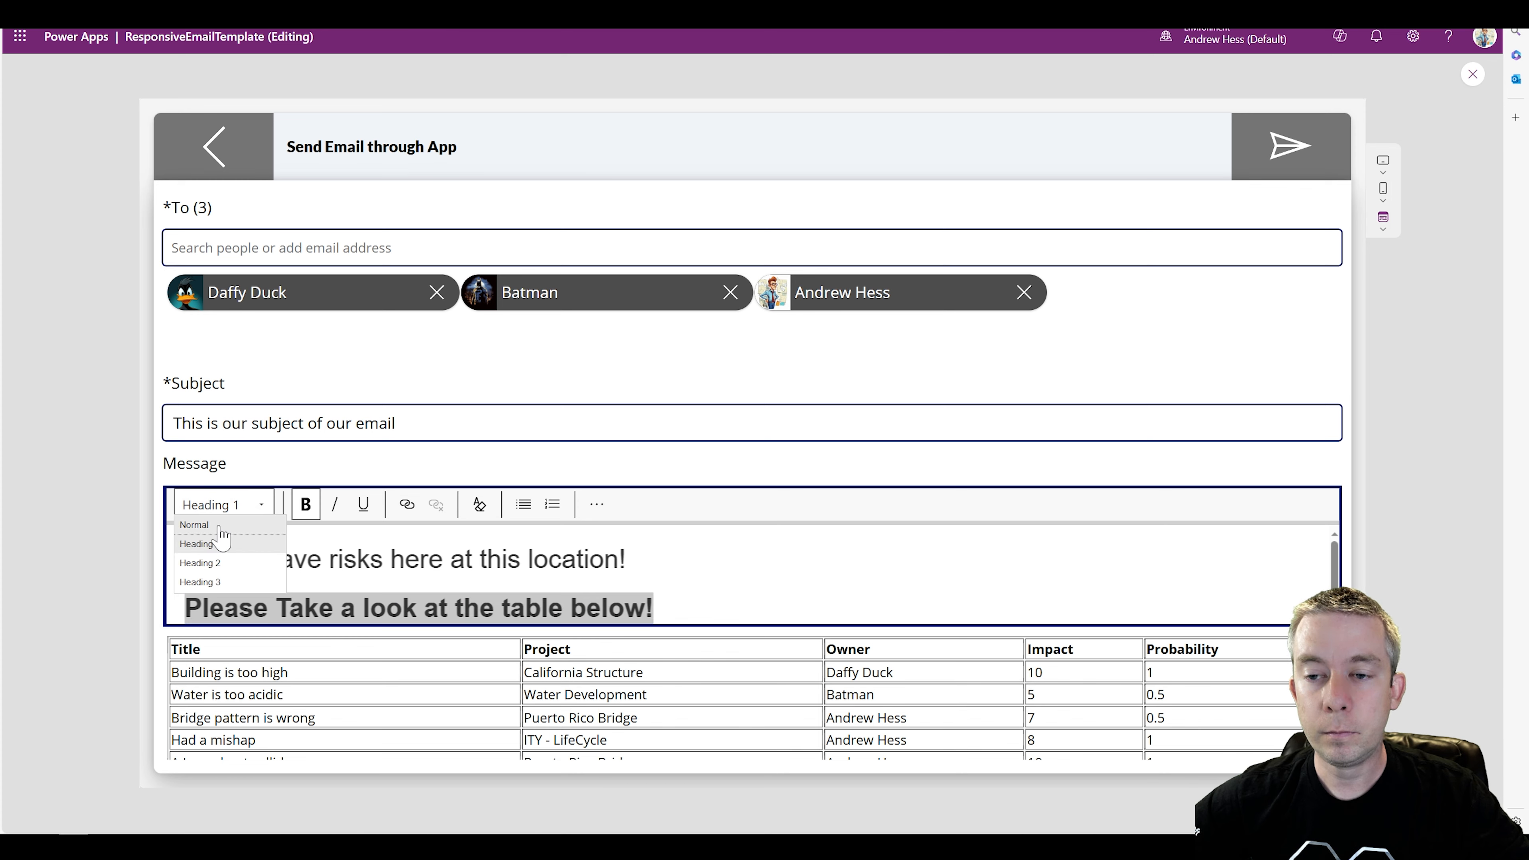
{"action": "left_click", "coordinate": [205, 525]}
{"action": "left_click", "coordinate": [561, 559]}
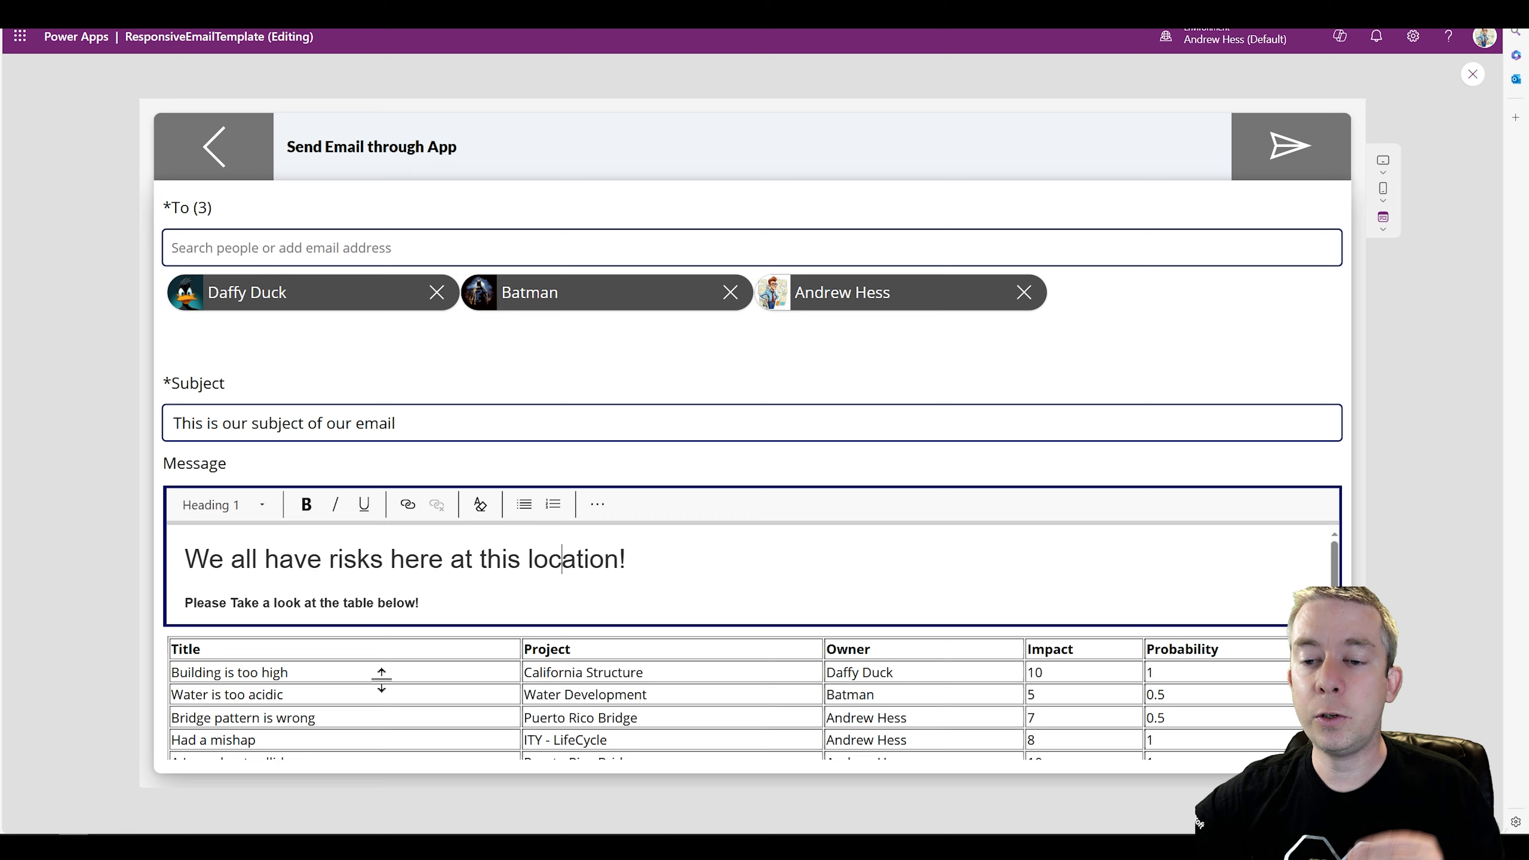
{"action": "scroll", "coordinate": [404, 680], "scroll_direction": "down", "scroll_amount": 1}
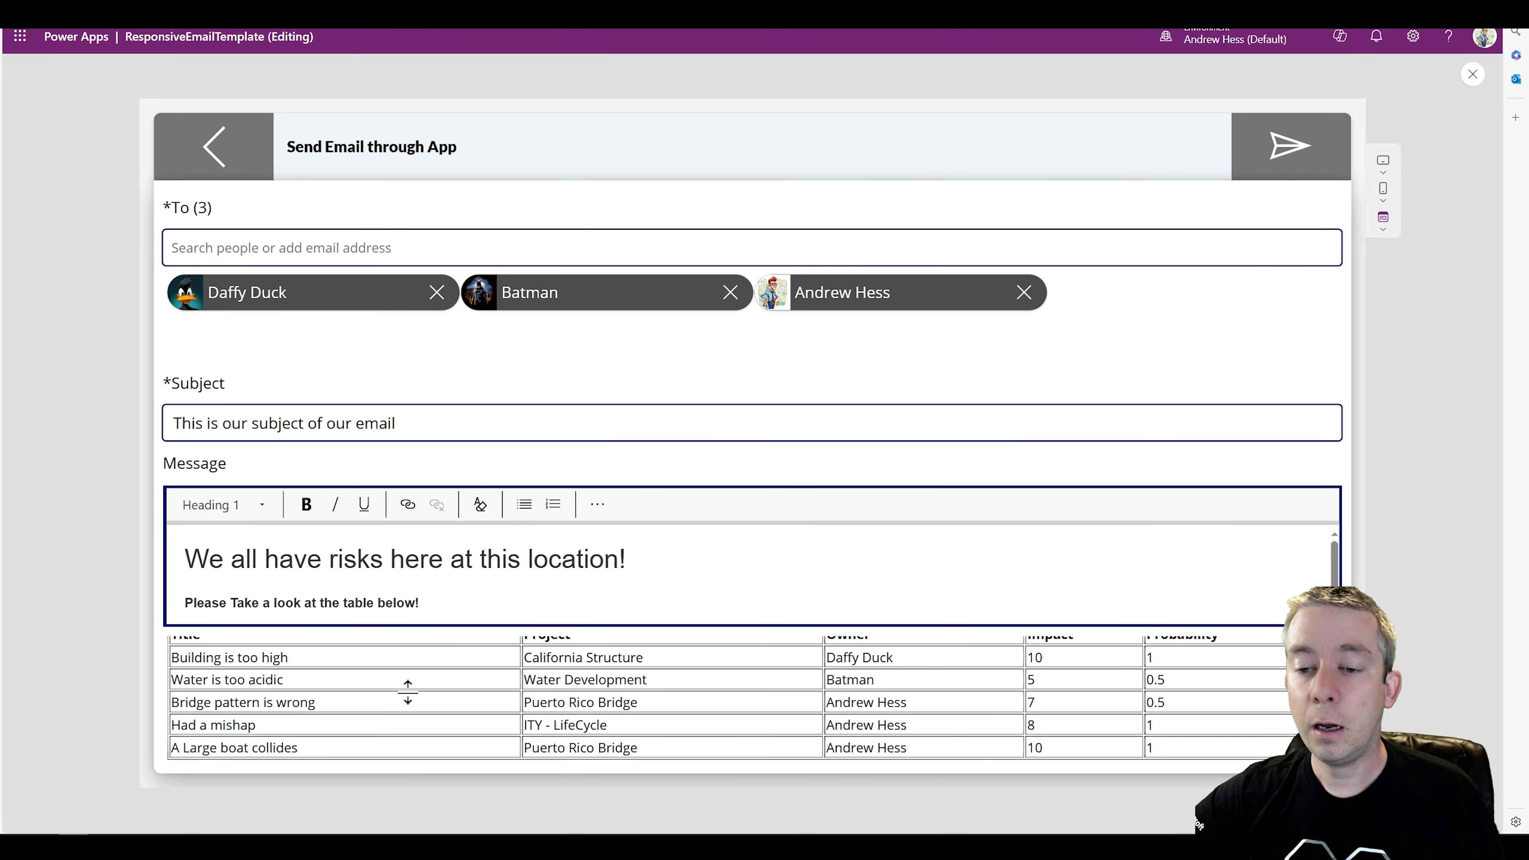
{"action": "scroll", "coordinate": [406, 689], "scroll_direction": "up", "scroll_amount": 1}
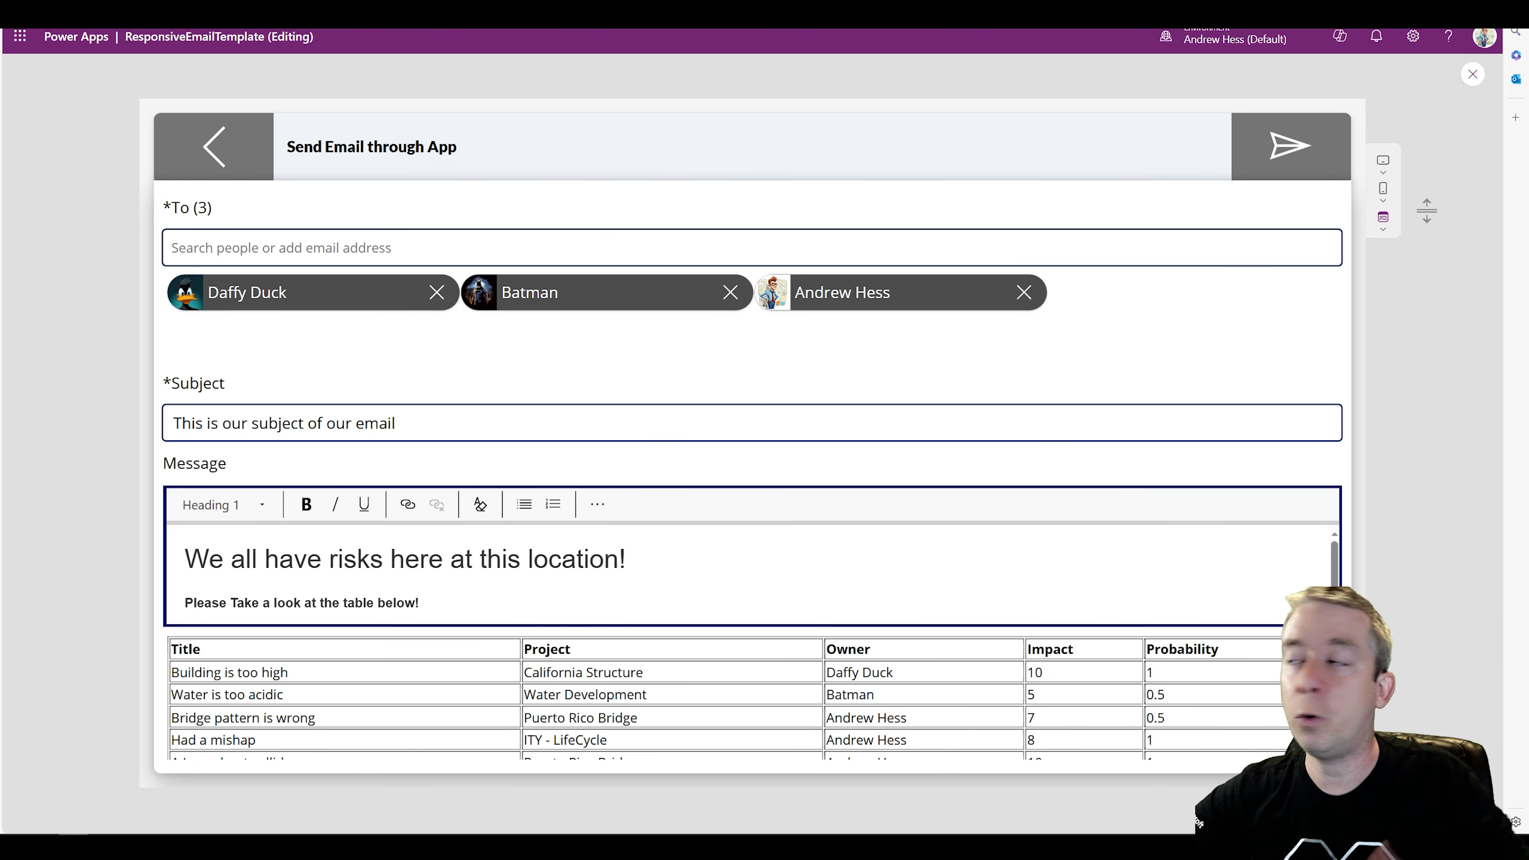
{"action": "key", "text": "Escape"}
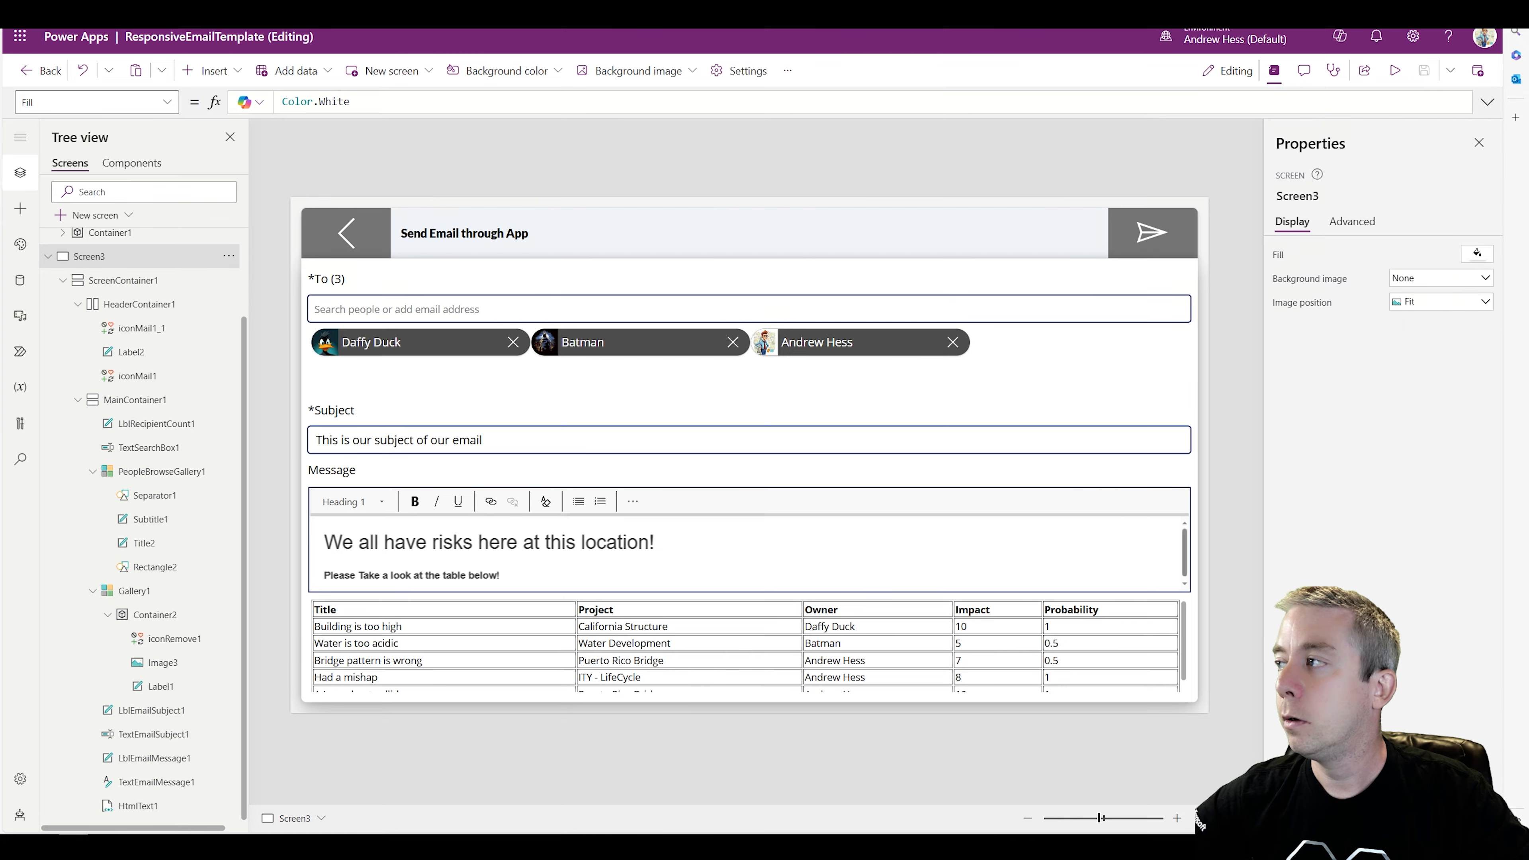
Step: Append "& HtmlText1.HtmlText" after TextEmailMessage1.HtmlText in the SendEmail call of the send icon's OnSelect formula
{"action": "left_click", "coordinate": [1140, 249]}
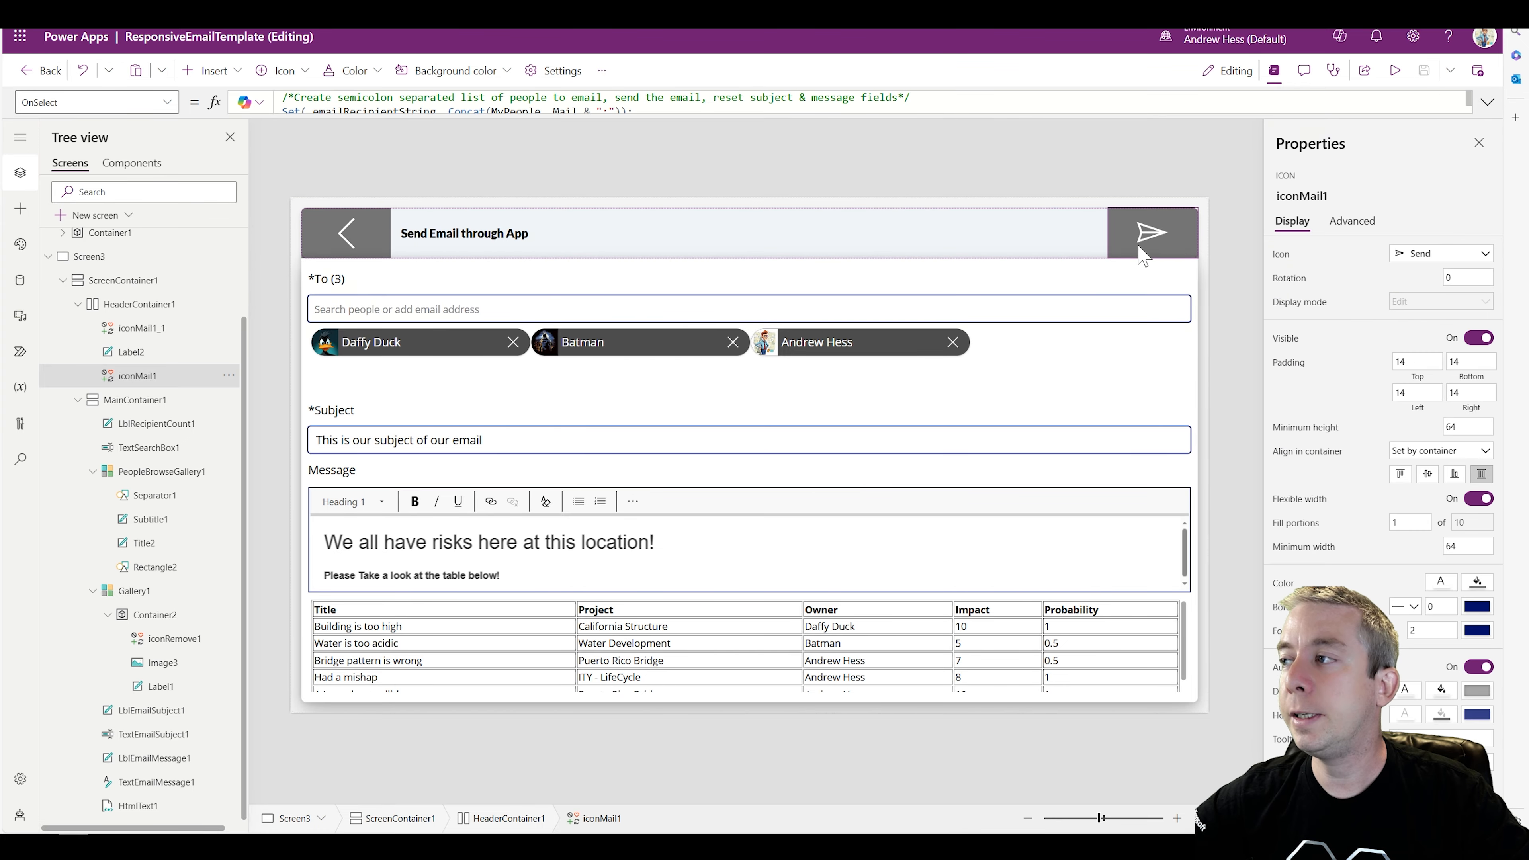
{"action": "left_click", "coordinate": [1488, 102]}
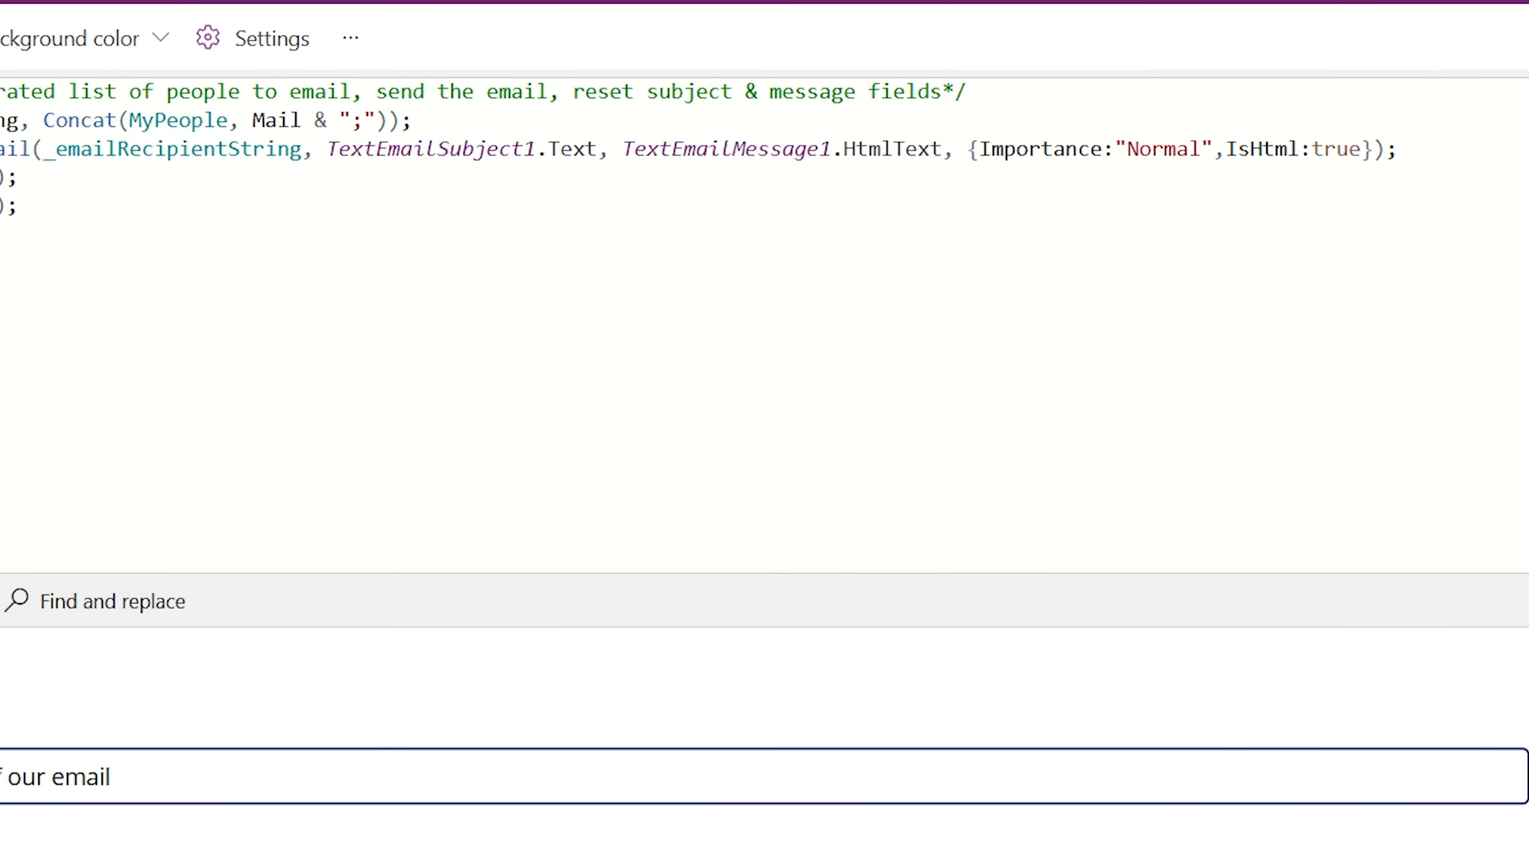
{"action": "left_click", "coordinate": [941, 149]}
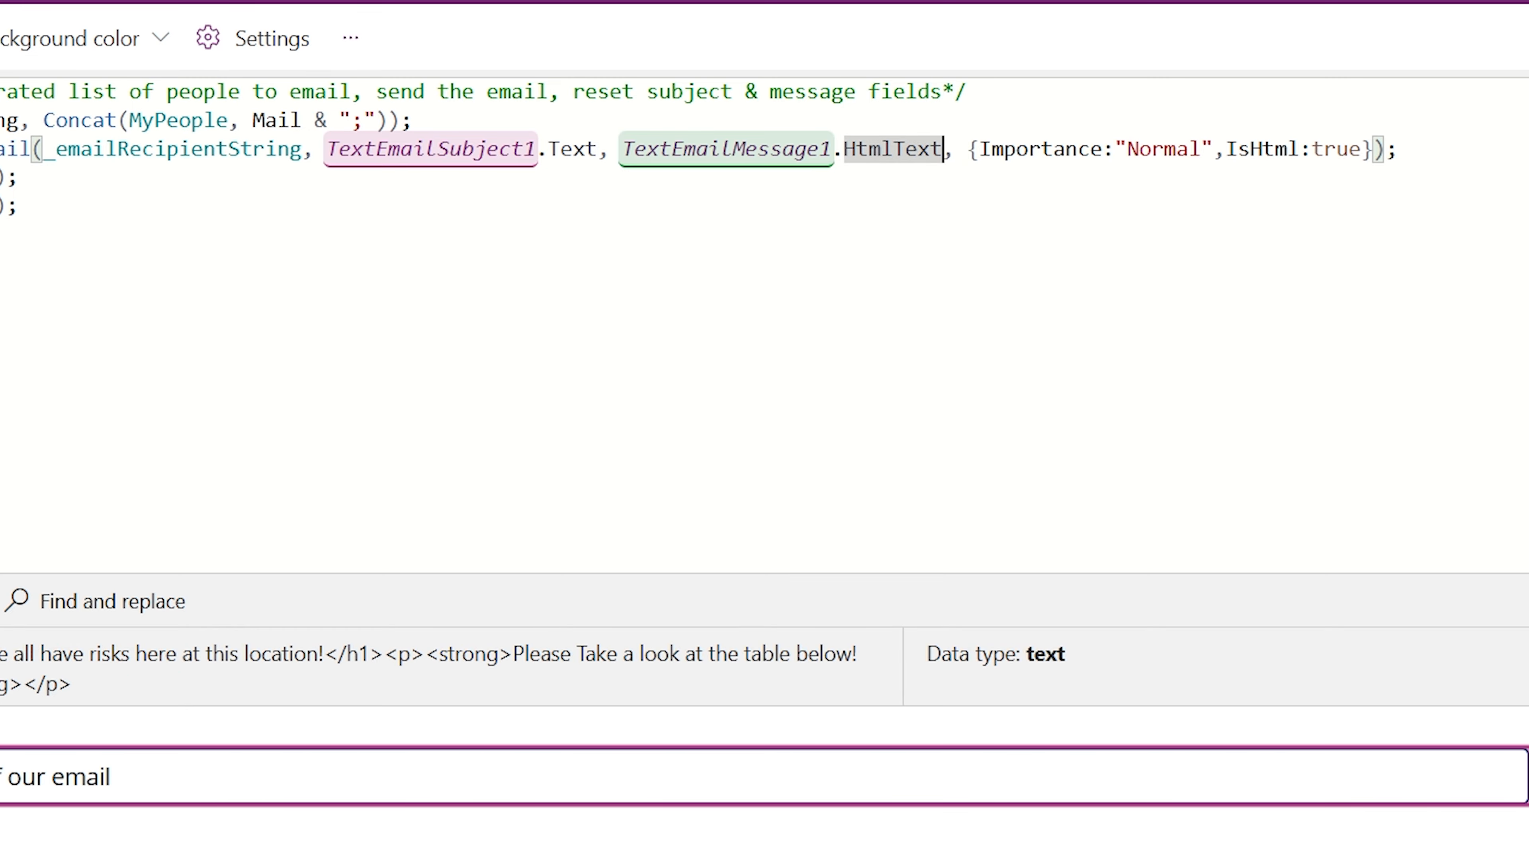
{"action": "type", "text": "& "}
{"action": "type", "text": "HtmlText1"}
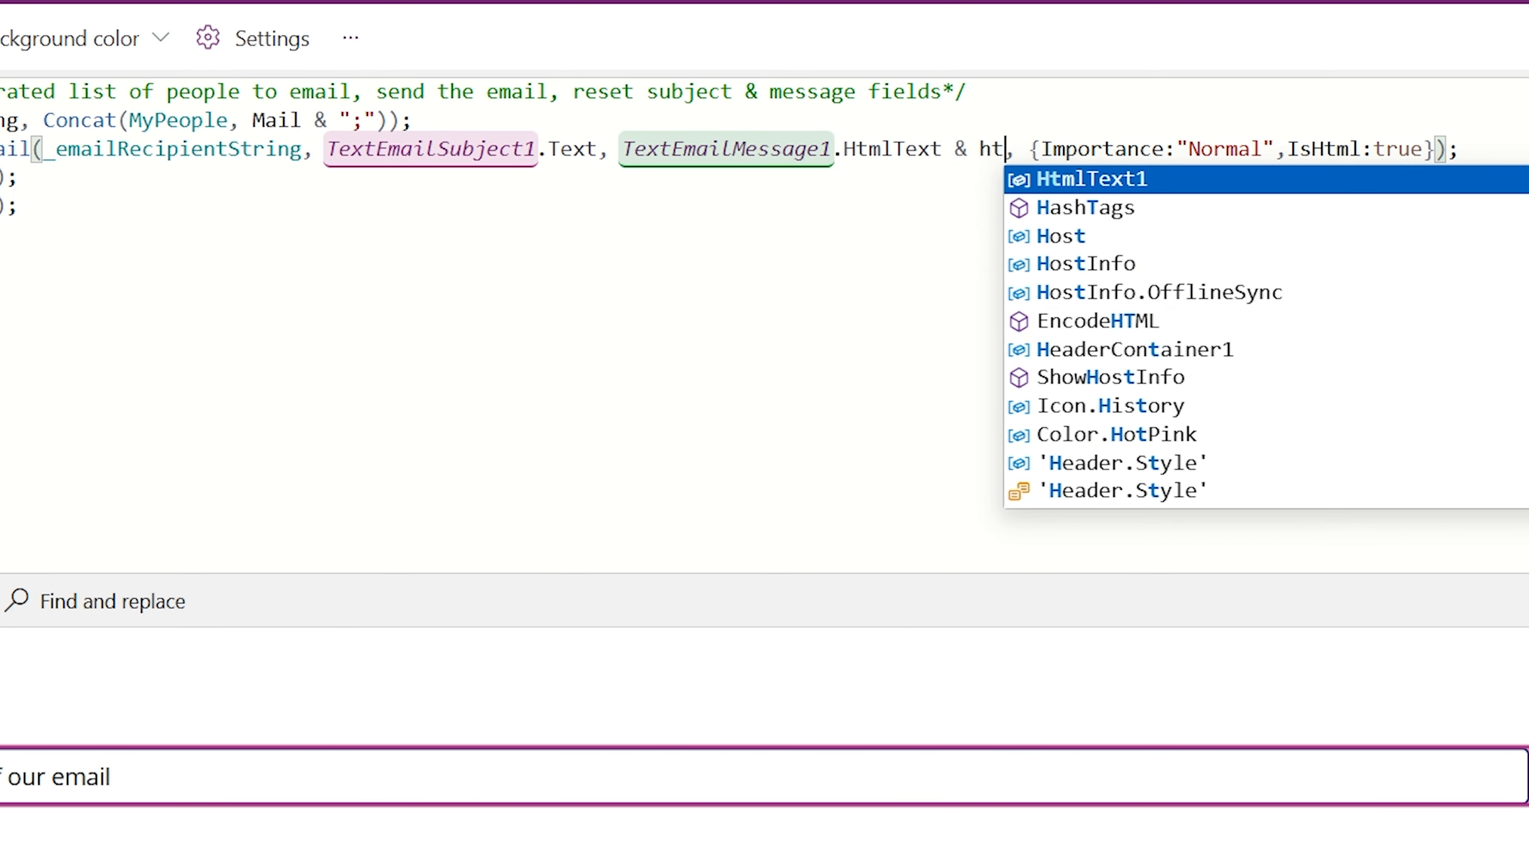
{"action": "type", "text": ".Te"}
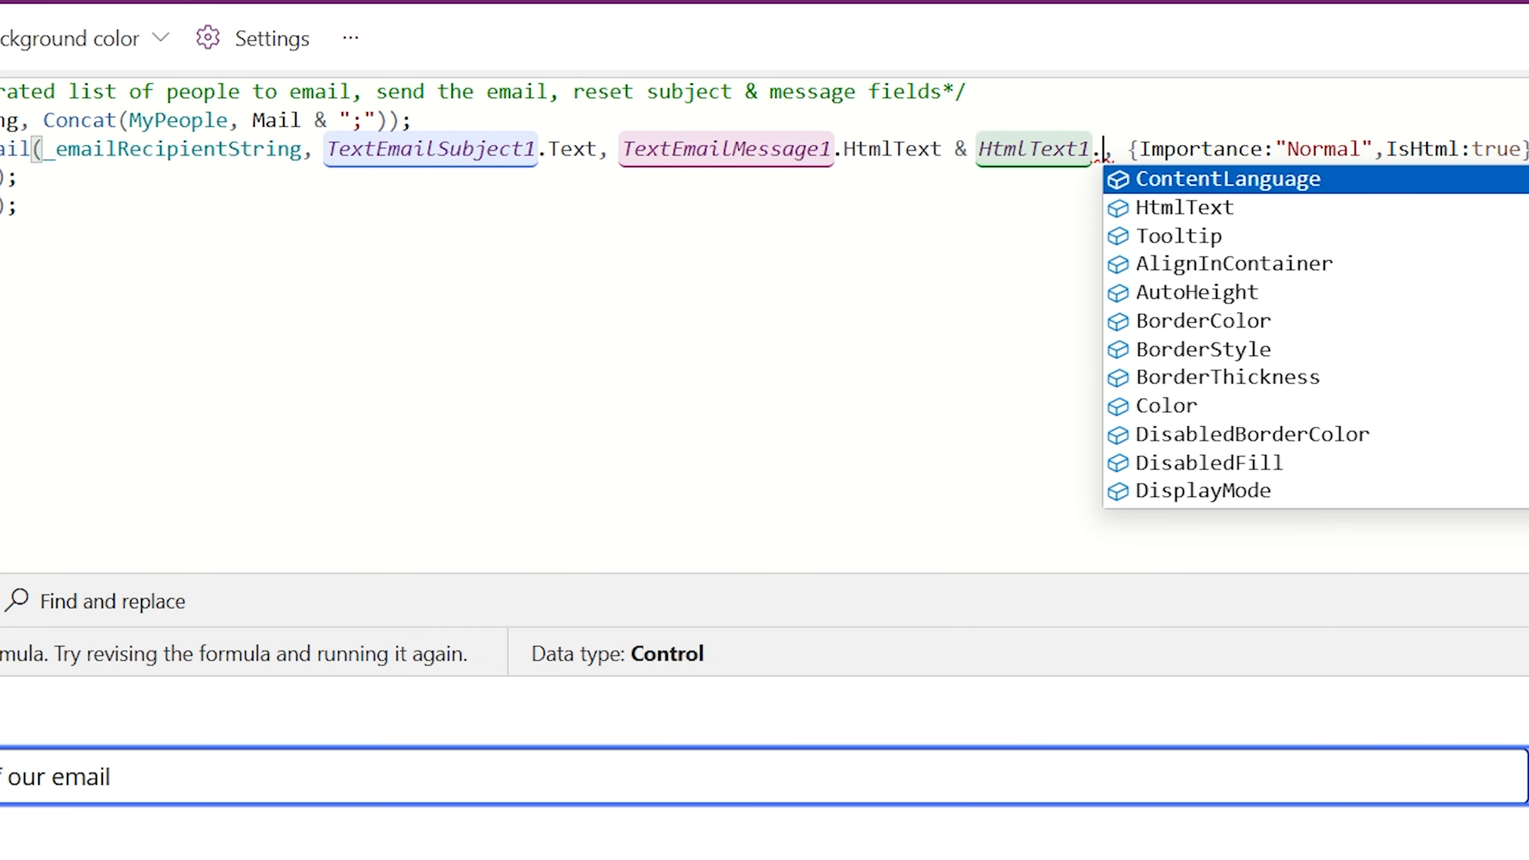
{"action": "key", "text": "BackSpace"}
{"action": "key", "text": "BackSpace"}
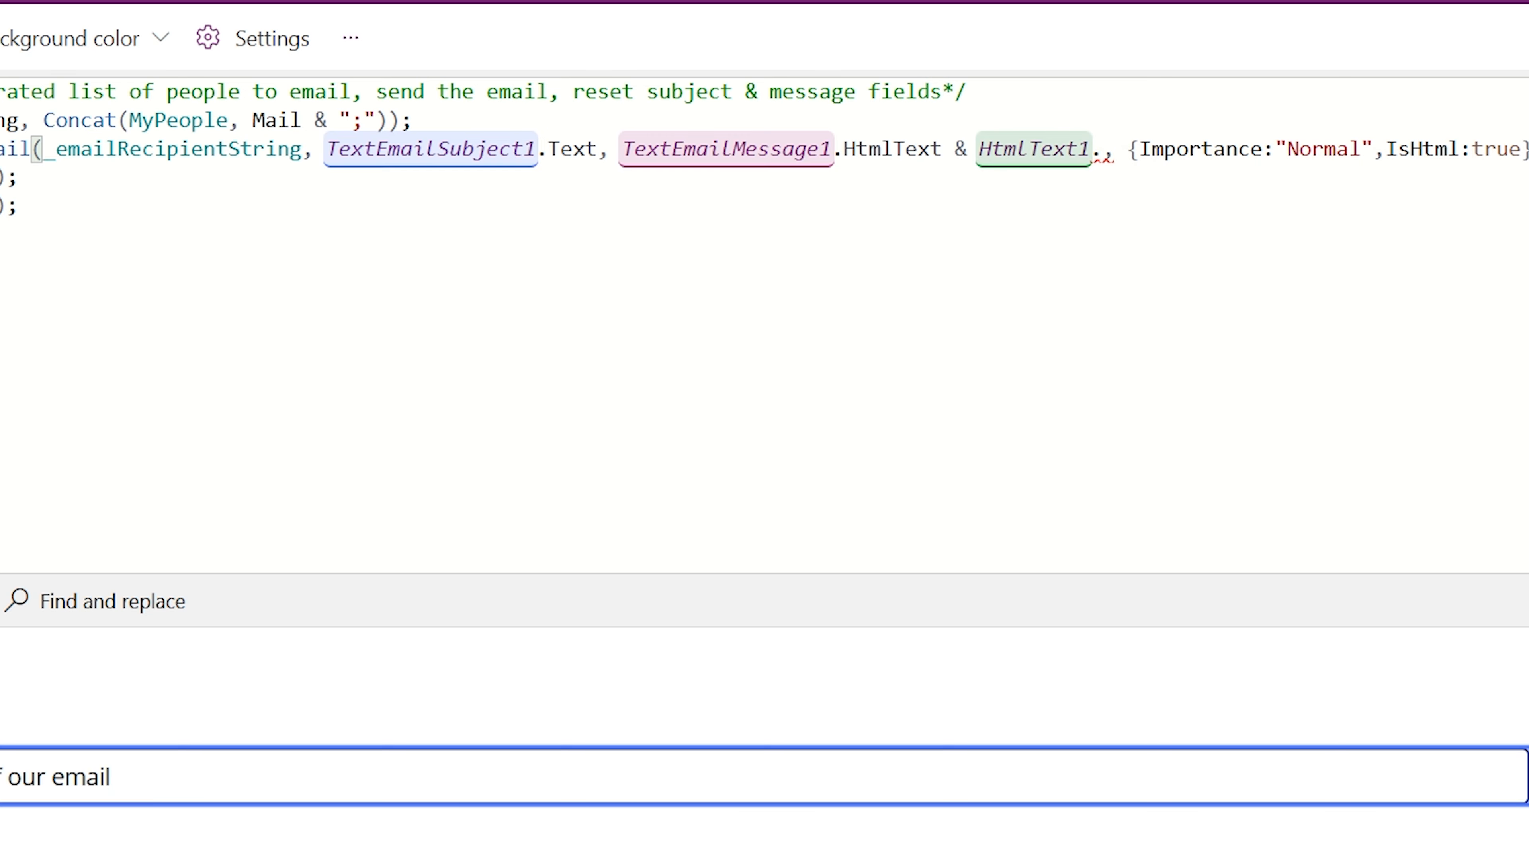
{"action": "type", "text": "Ht"}
{"action": "key", "text": "Tab"}
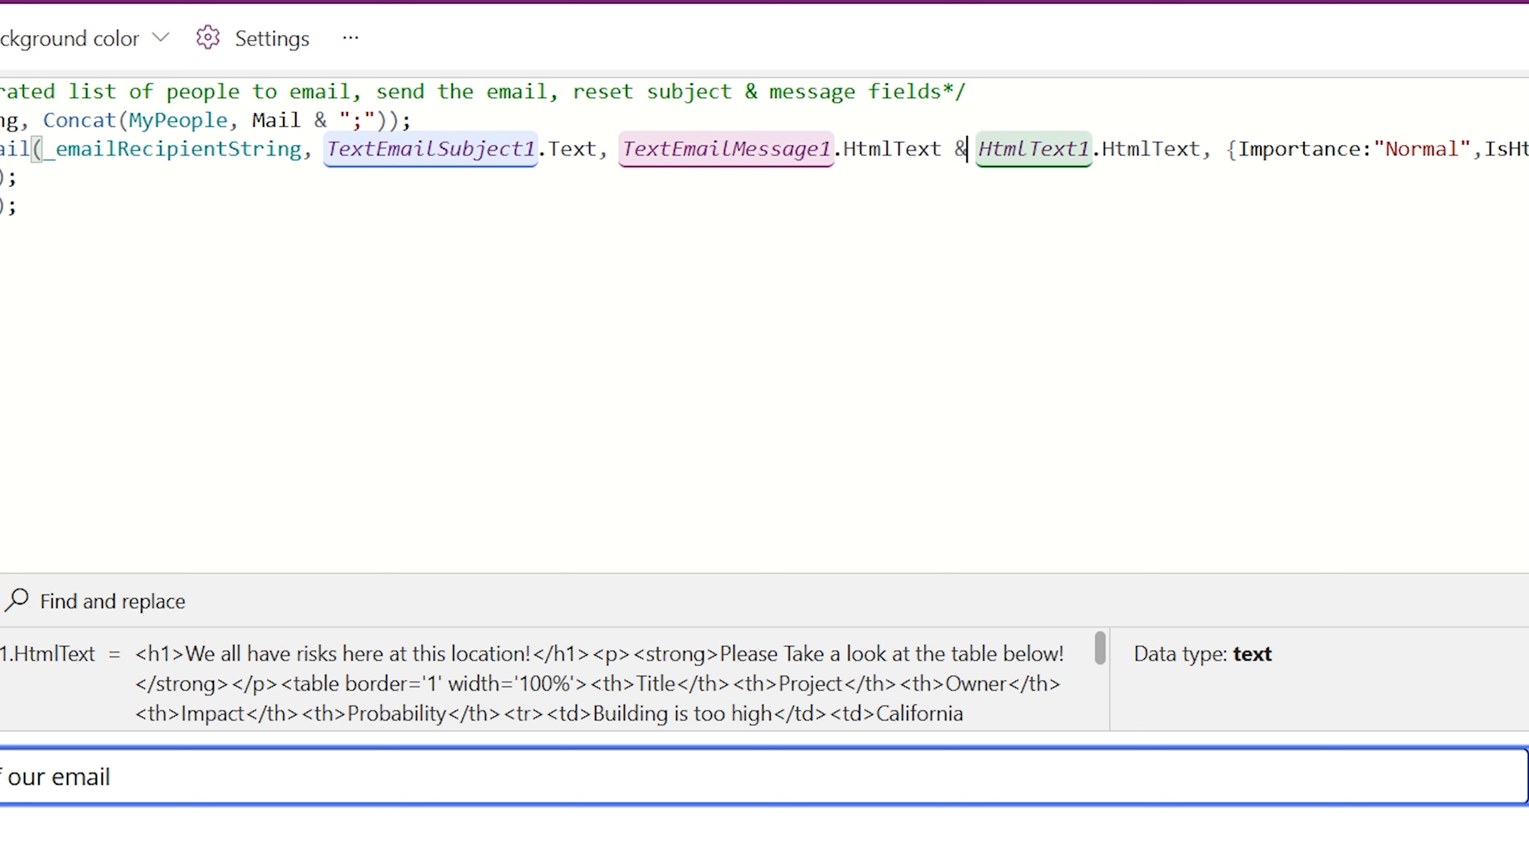
Step: Join "<br><br>" between TextEmailMessage1.HtmlText and HtmlText1.HtmlText, and check both parts of the email body against the screen
{"action": "type", "text": "\"b"}
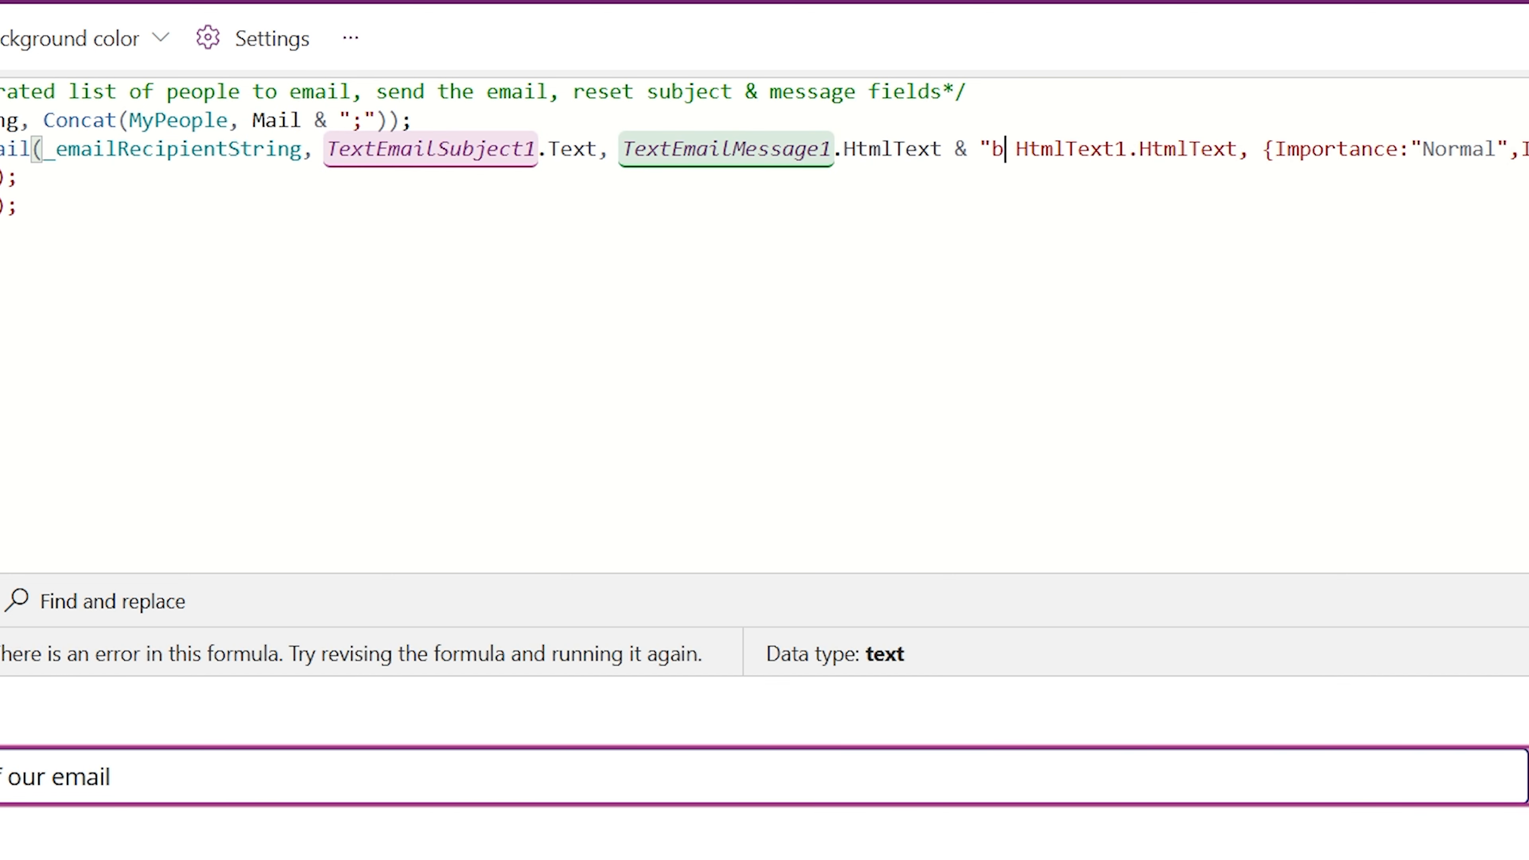
{"action": "key", "text": "BackSpace"}
{"action": "type", "text": "<br><"}
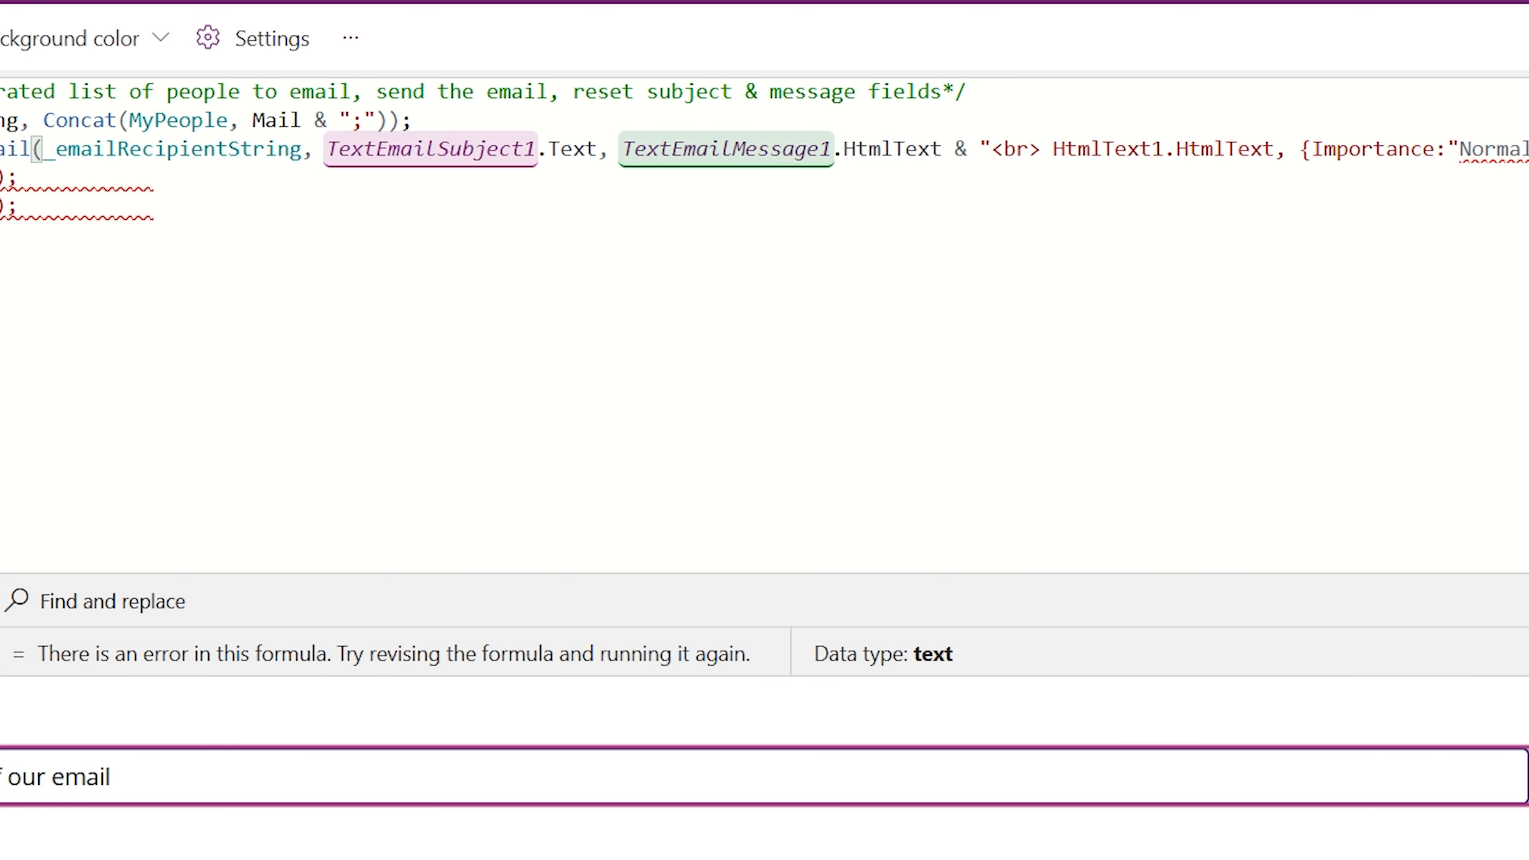
{"action": "type", "text": "br>\" &"}
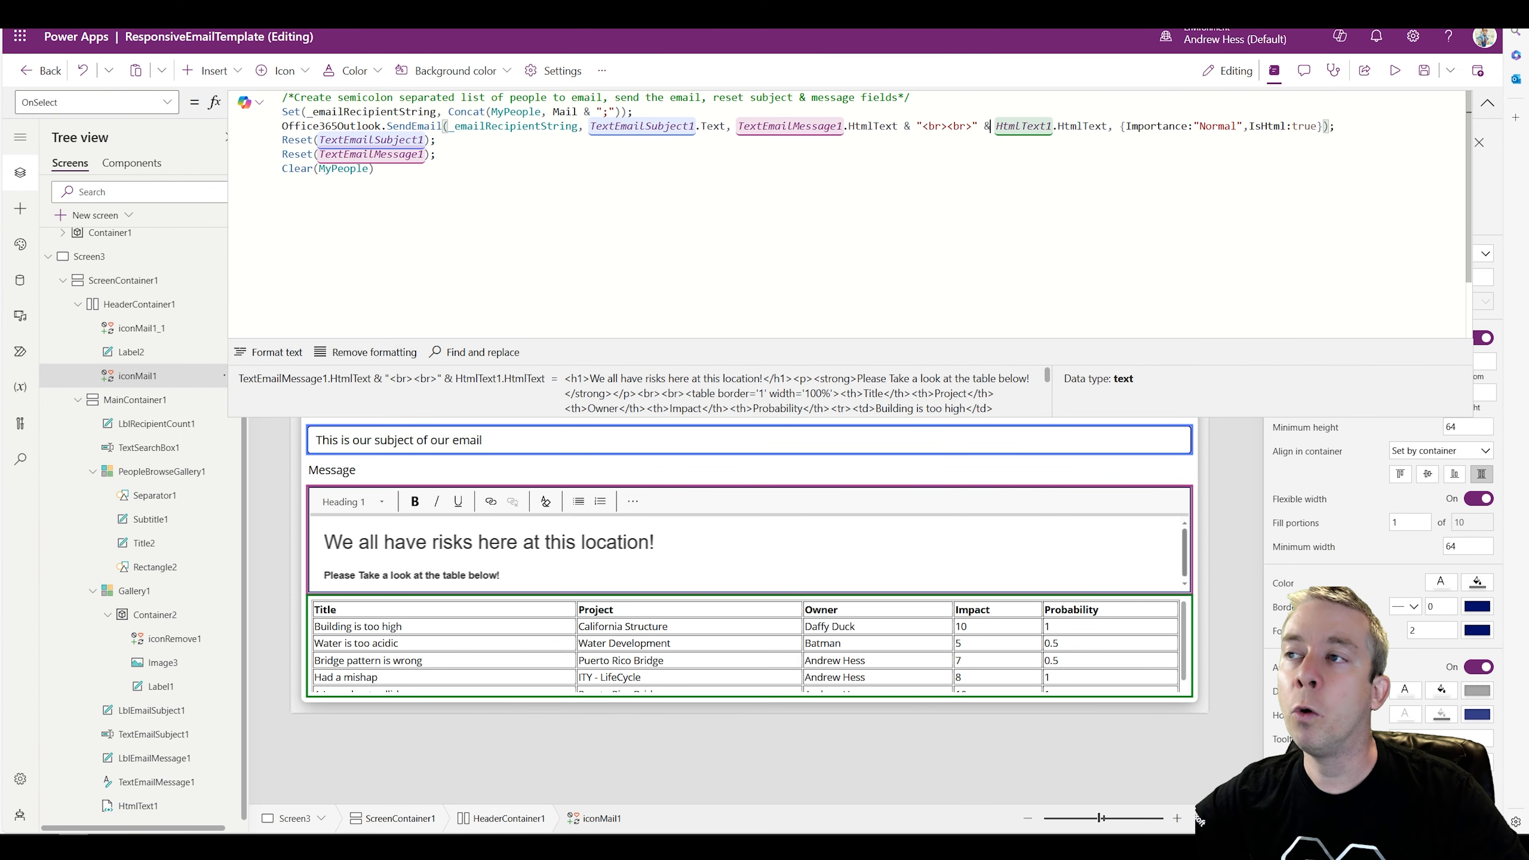
{"action": "left_click_drag", "start_coordinate": [731, 126], "coordinate": [894, 126]}
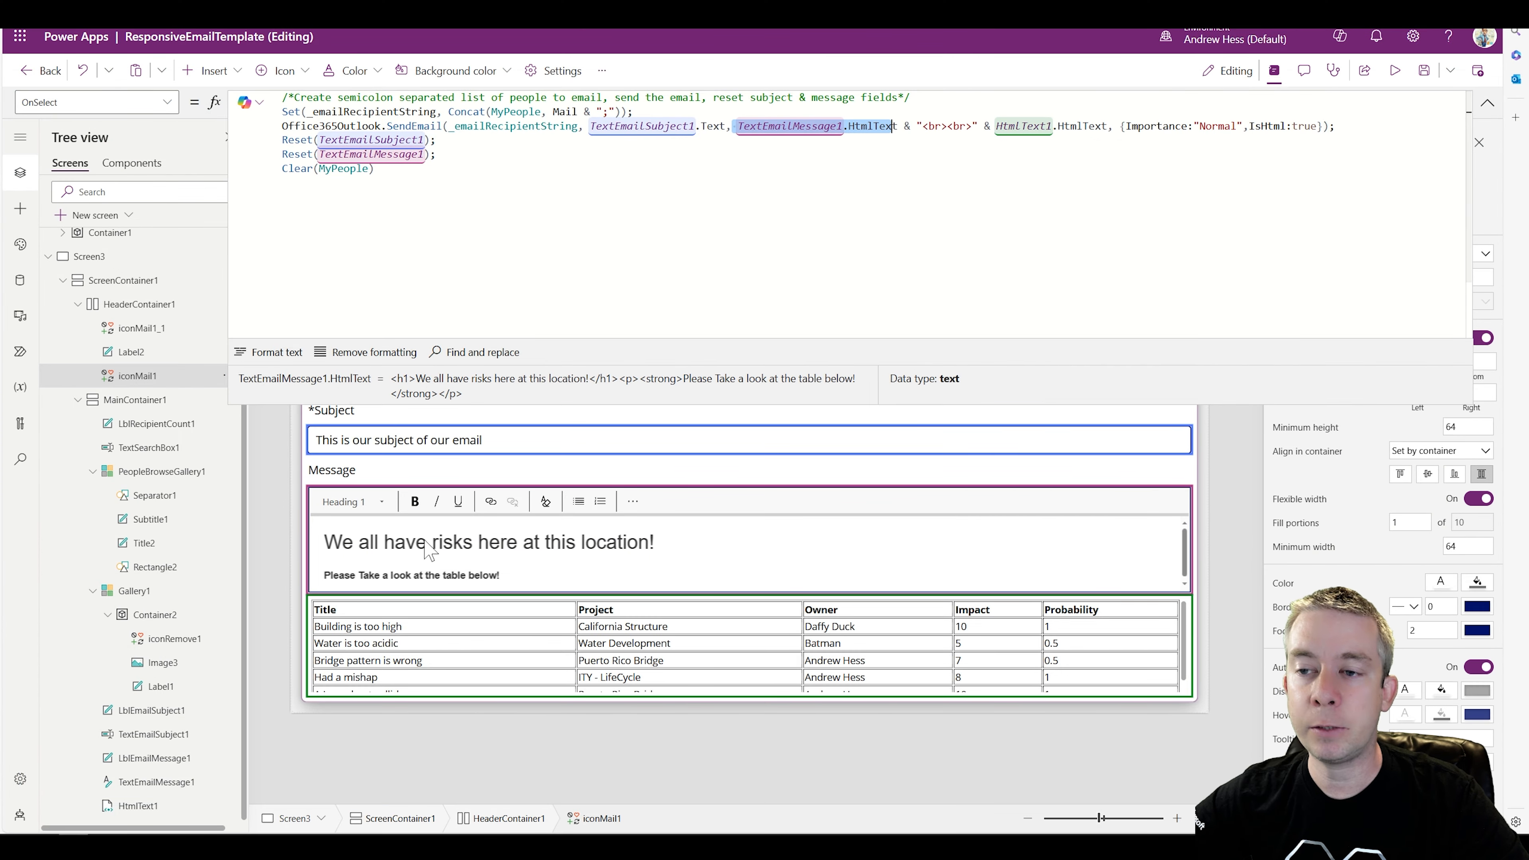
{"action": "left_click", "coordinate": [504, 140]}
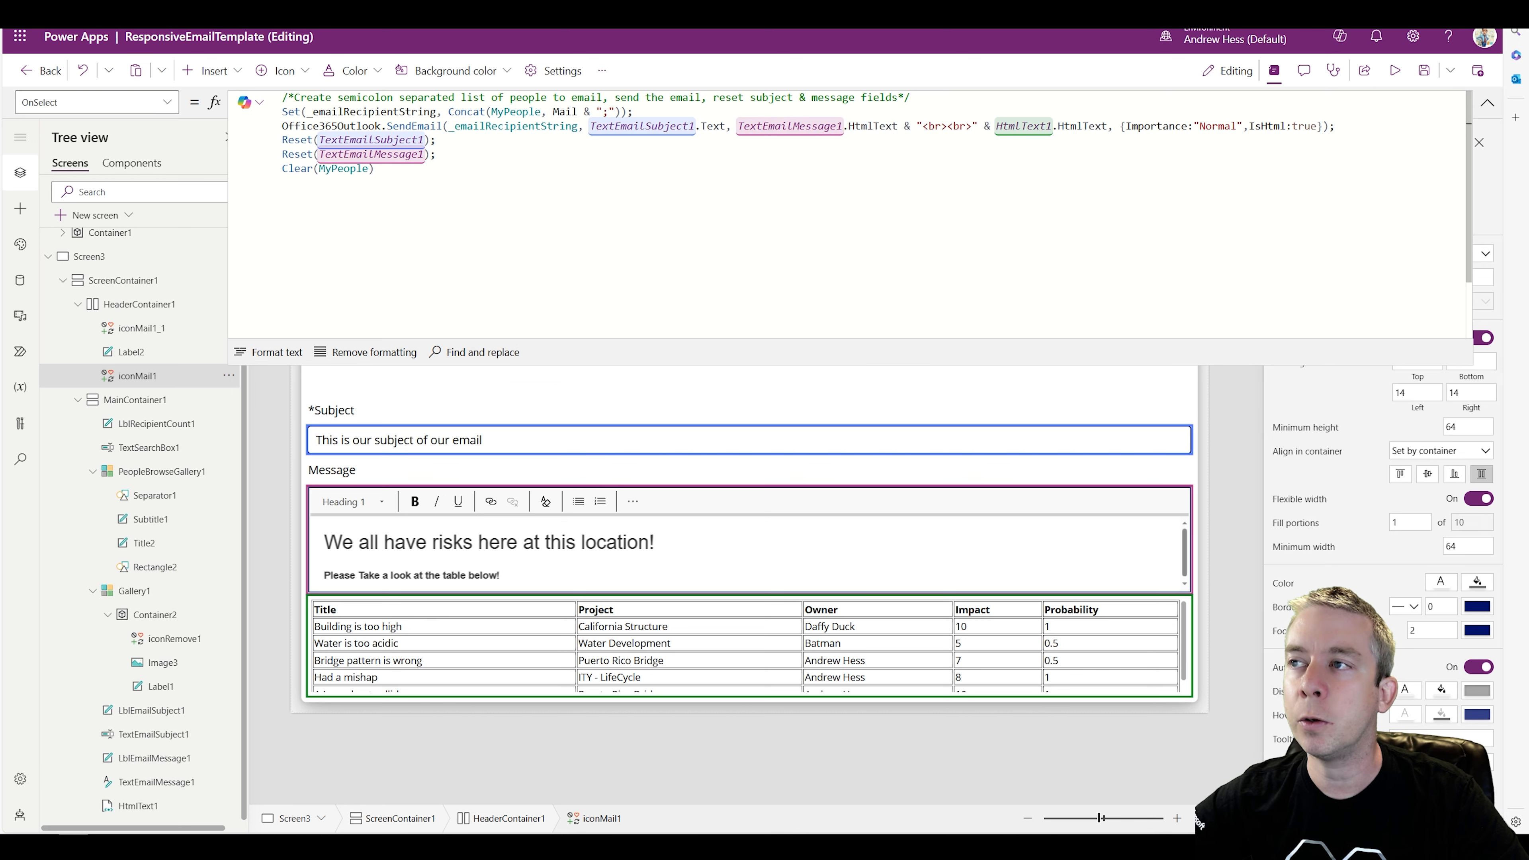
{"action": "left_click_drag", "start_coordinate": [737, 126], "coordinate": [1071, 126]}
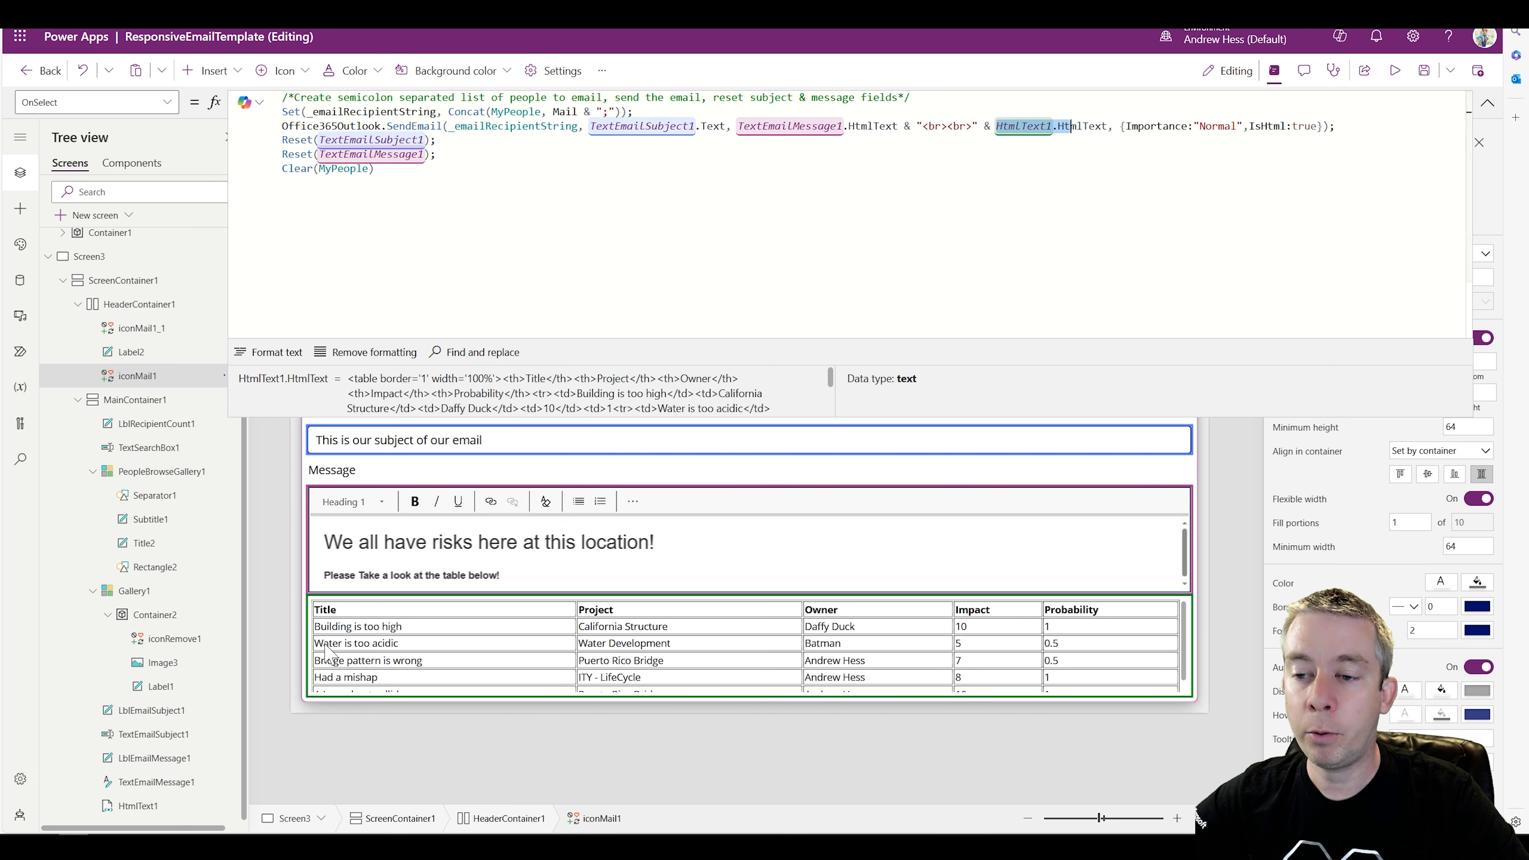
{"action": "left_click", "coordinate": [1058, 126]}
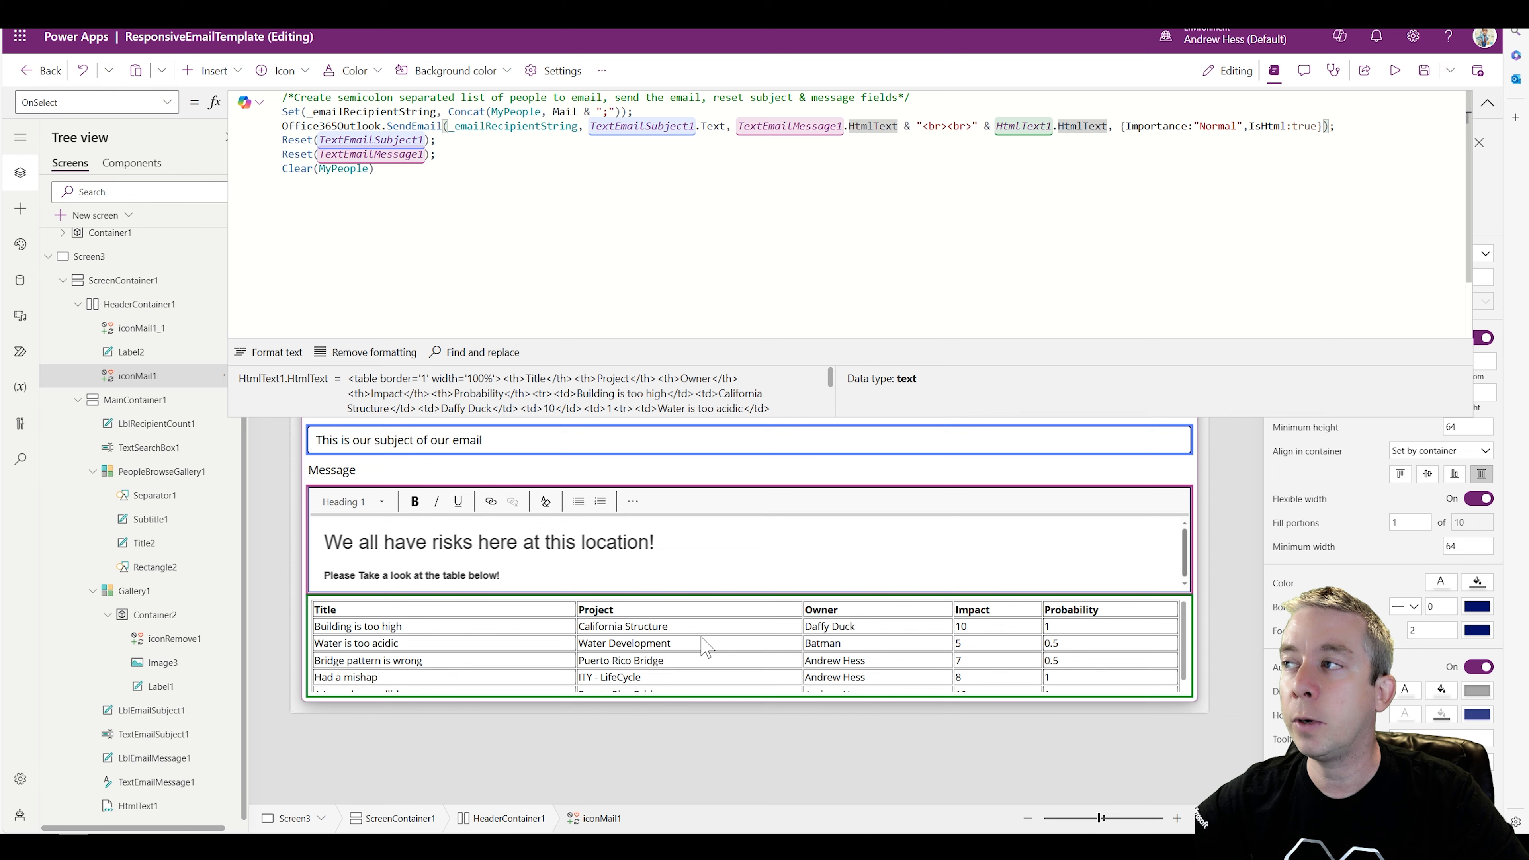
{"action": "left_click", "coordinate": [1487, 102]}
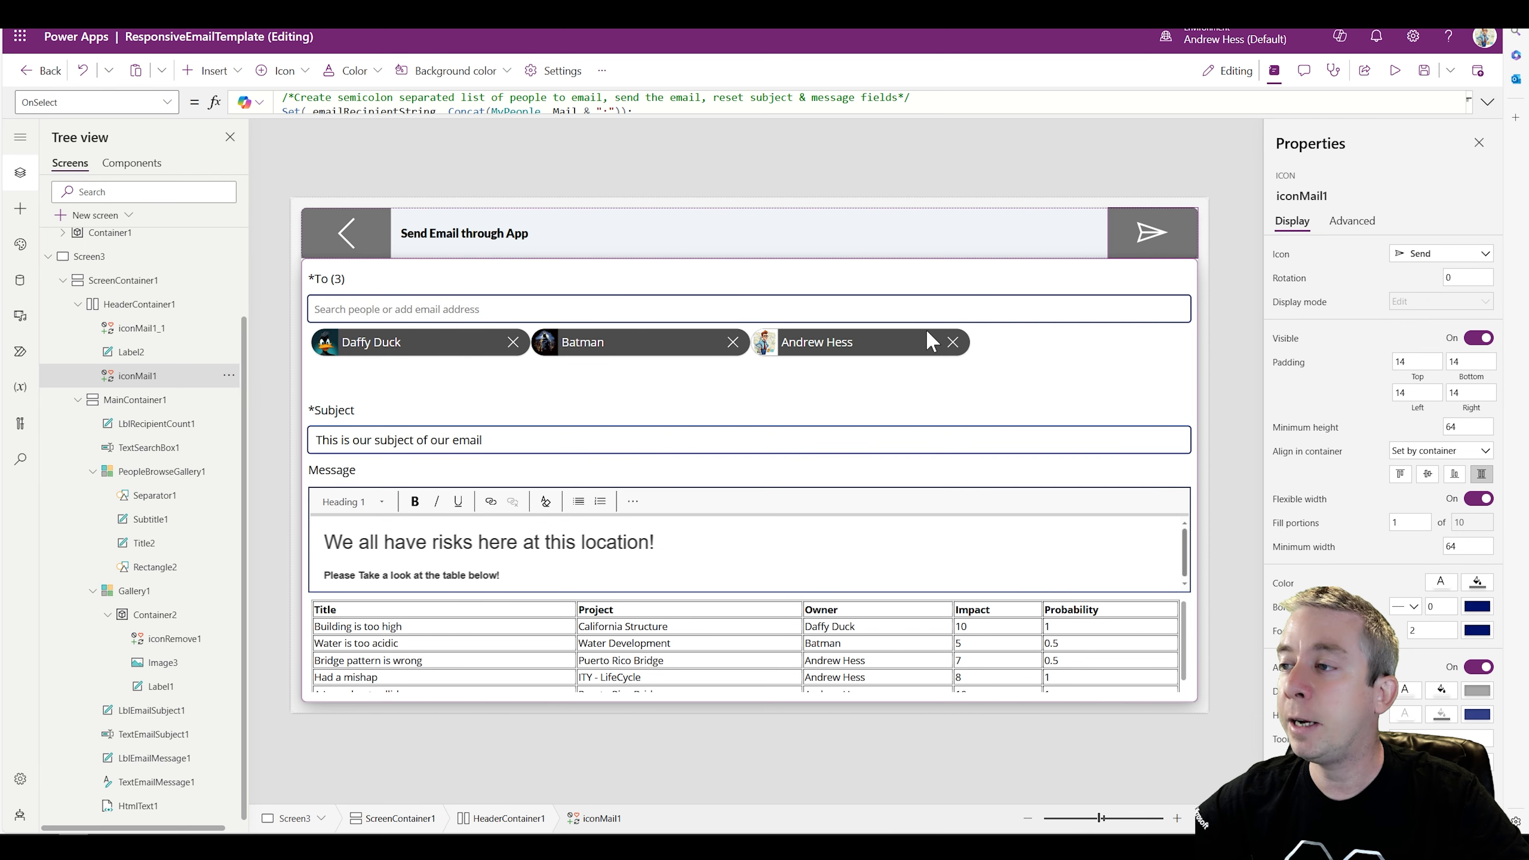
Step: Preview the email screen, replace the subject with "We are sending this now! COMPLETE", and send the email
{"action": "left_click", "coordinate": [1395, 71]}
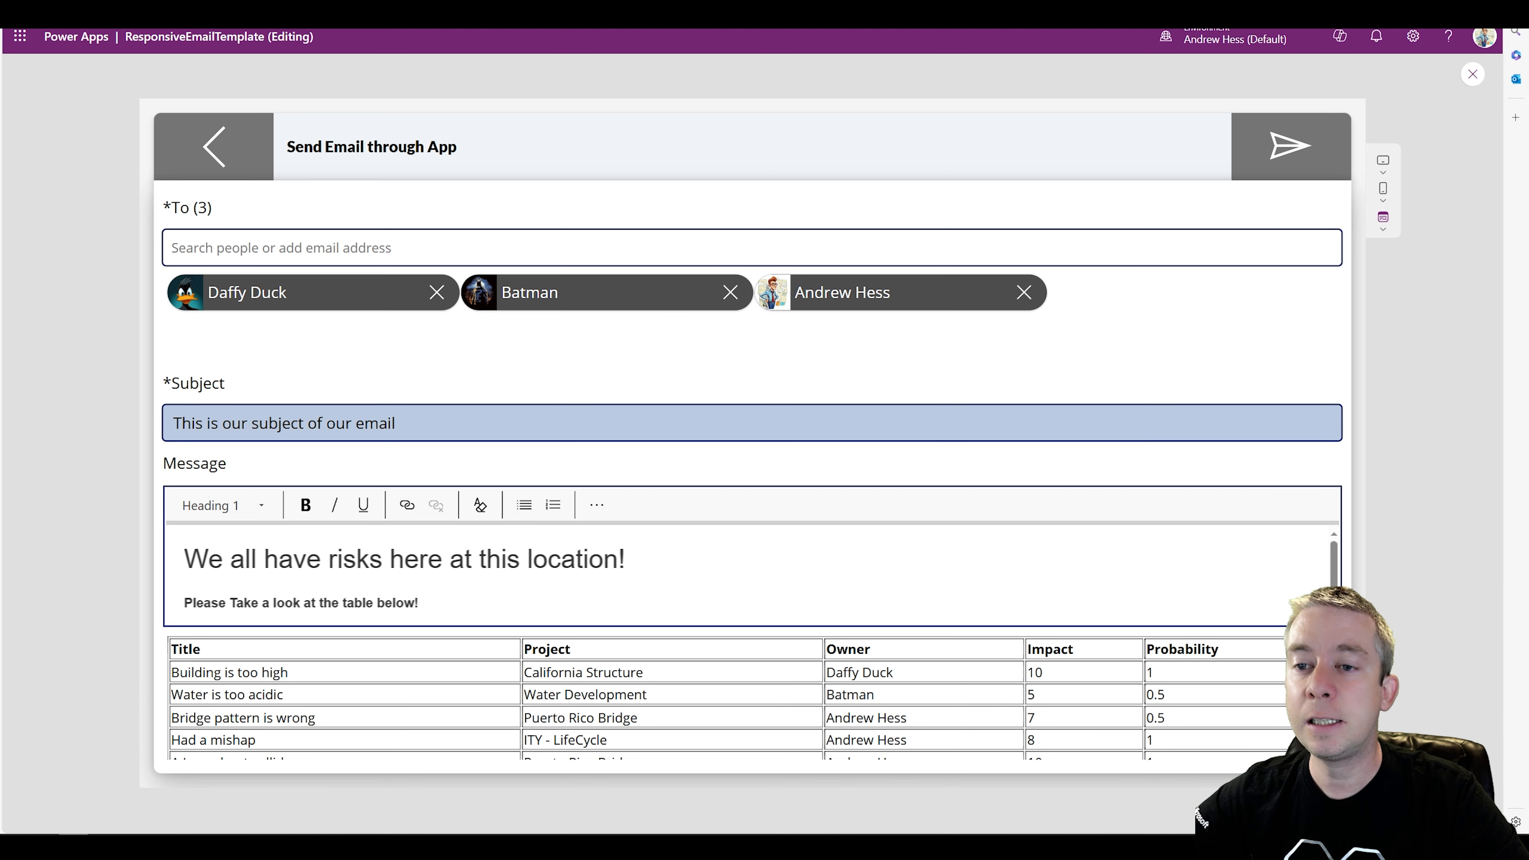
{"action": "left_click_drag", "start_coordinate": [398, 423], "coordinate": [172, 423]}
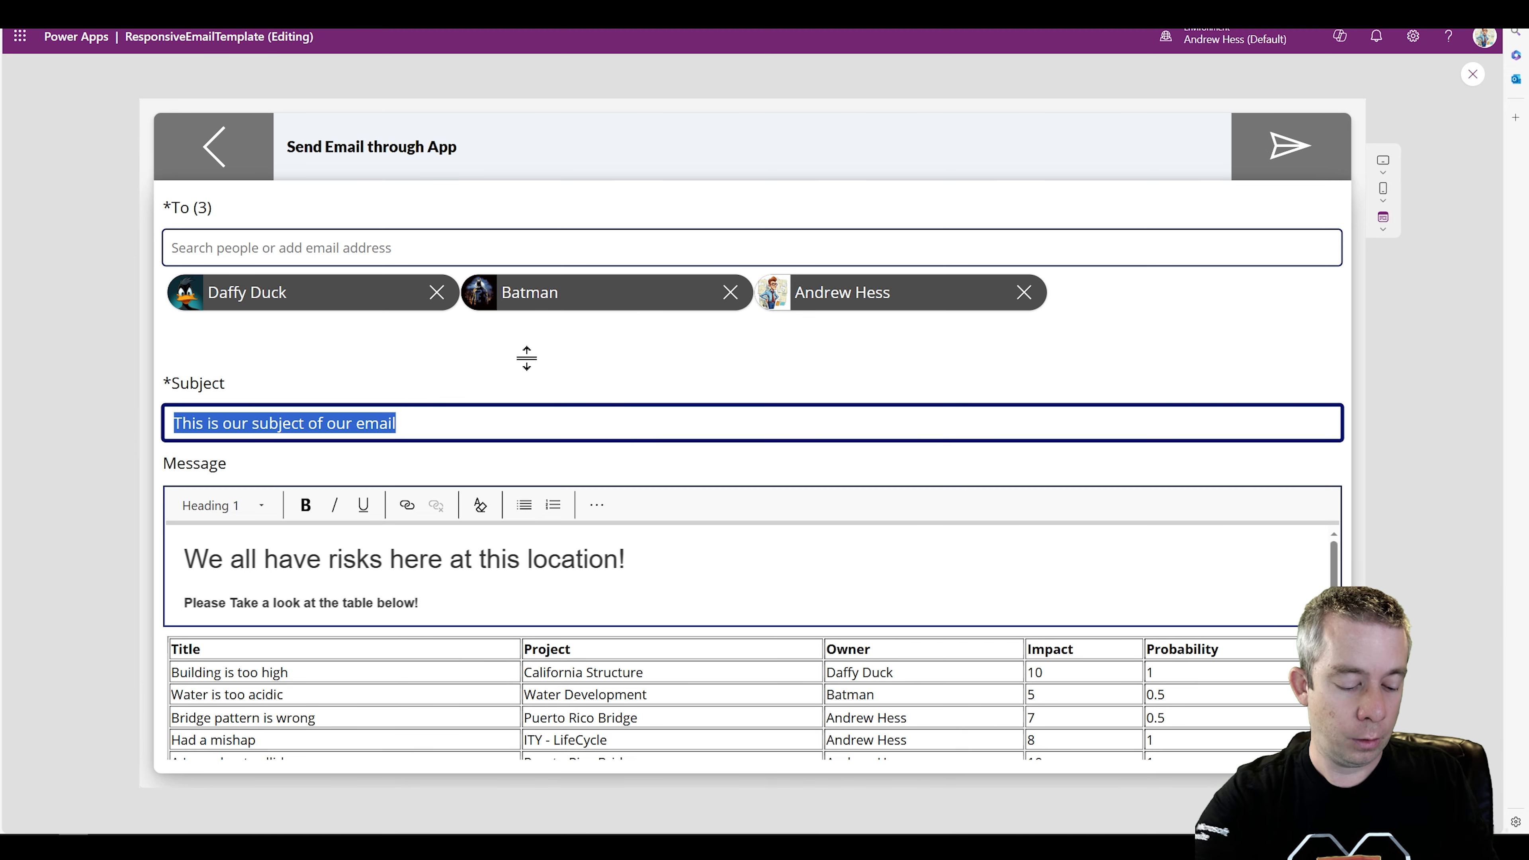
{"action": "type", "text": "We are sending "}
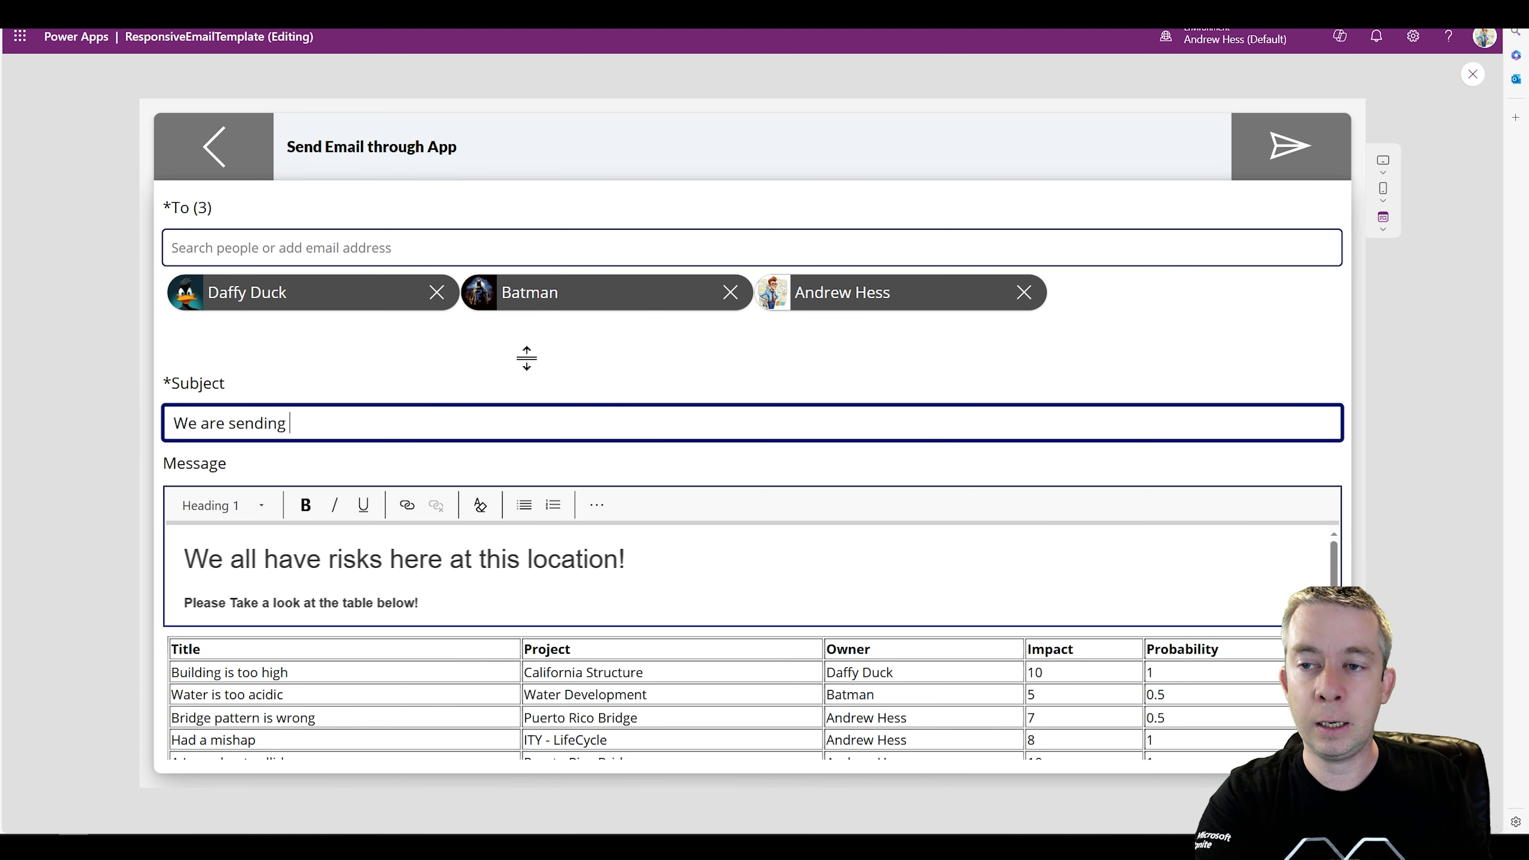
{"action": "type", "text": "this now! COMPLETE"}
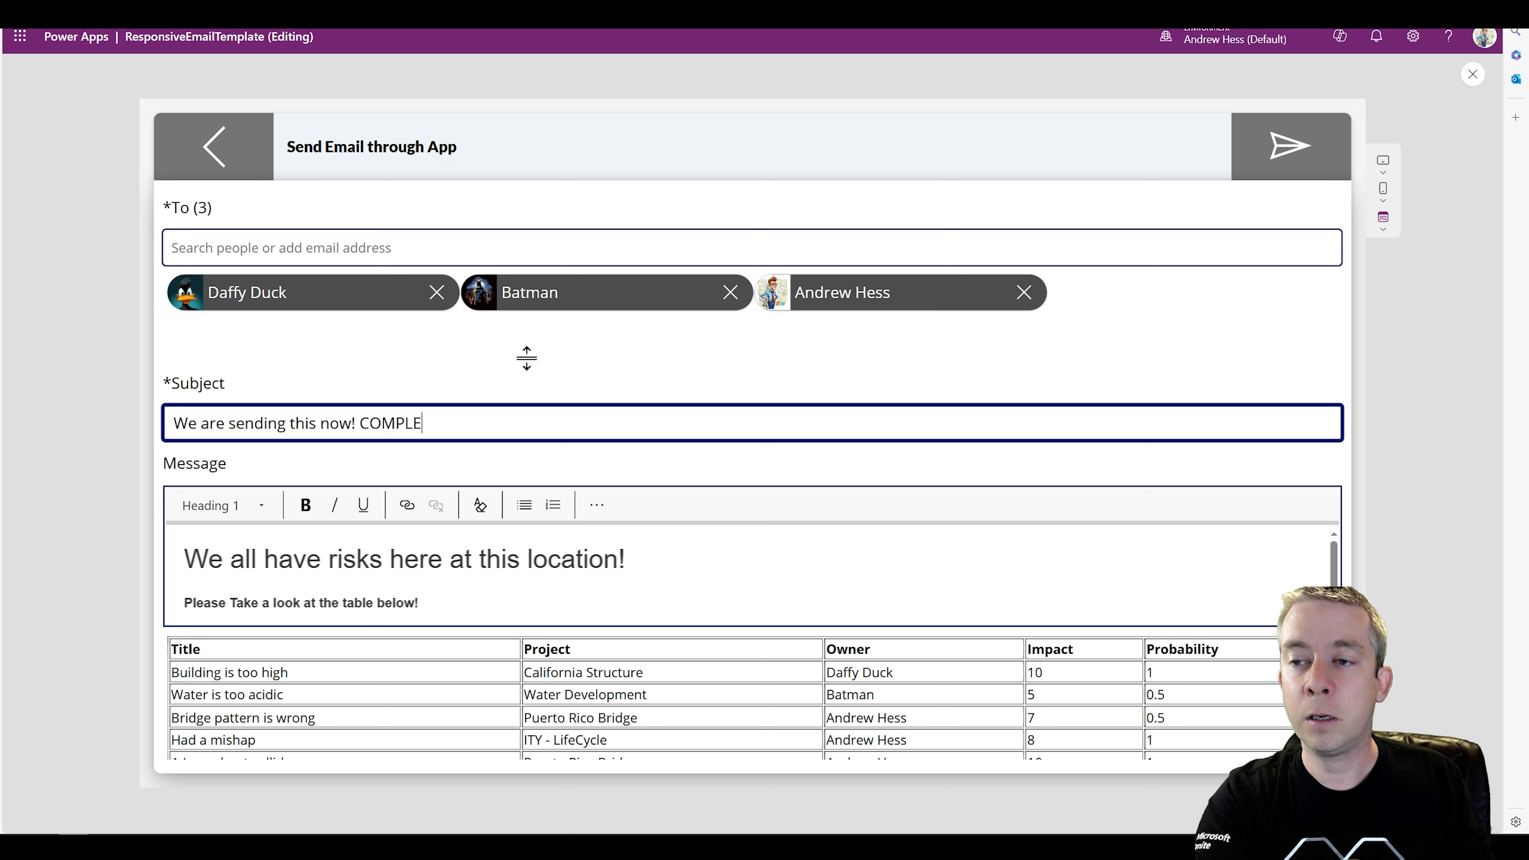
{"action": "left_click", "coordinate": [1260, 147]}
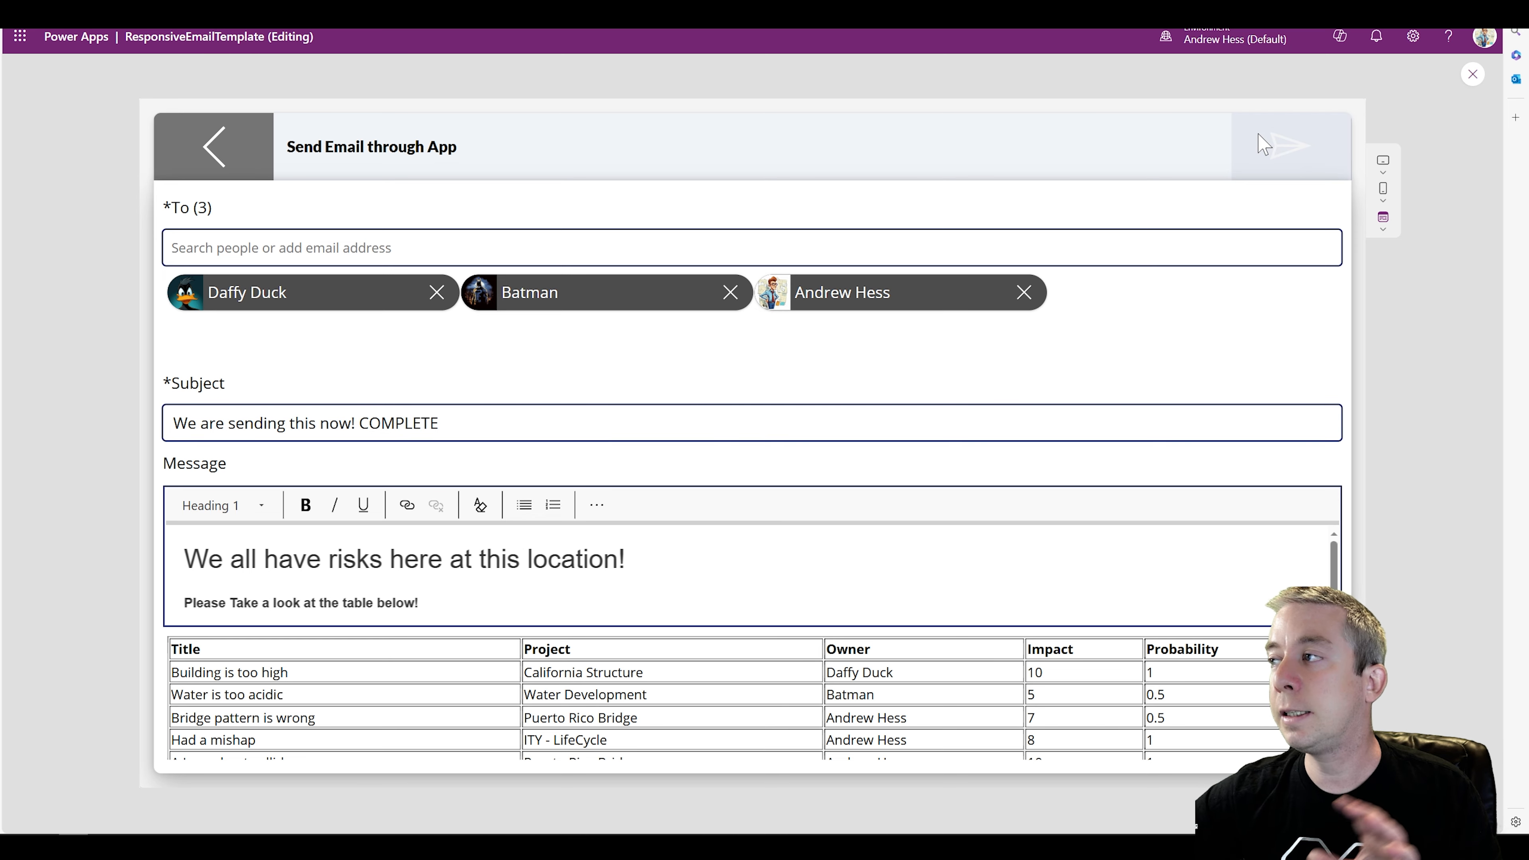
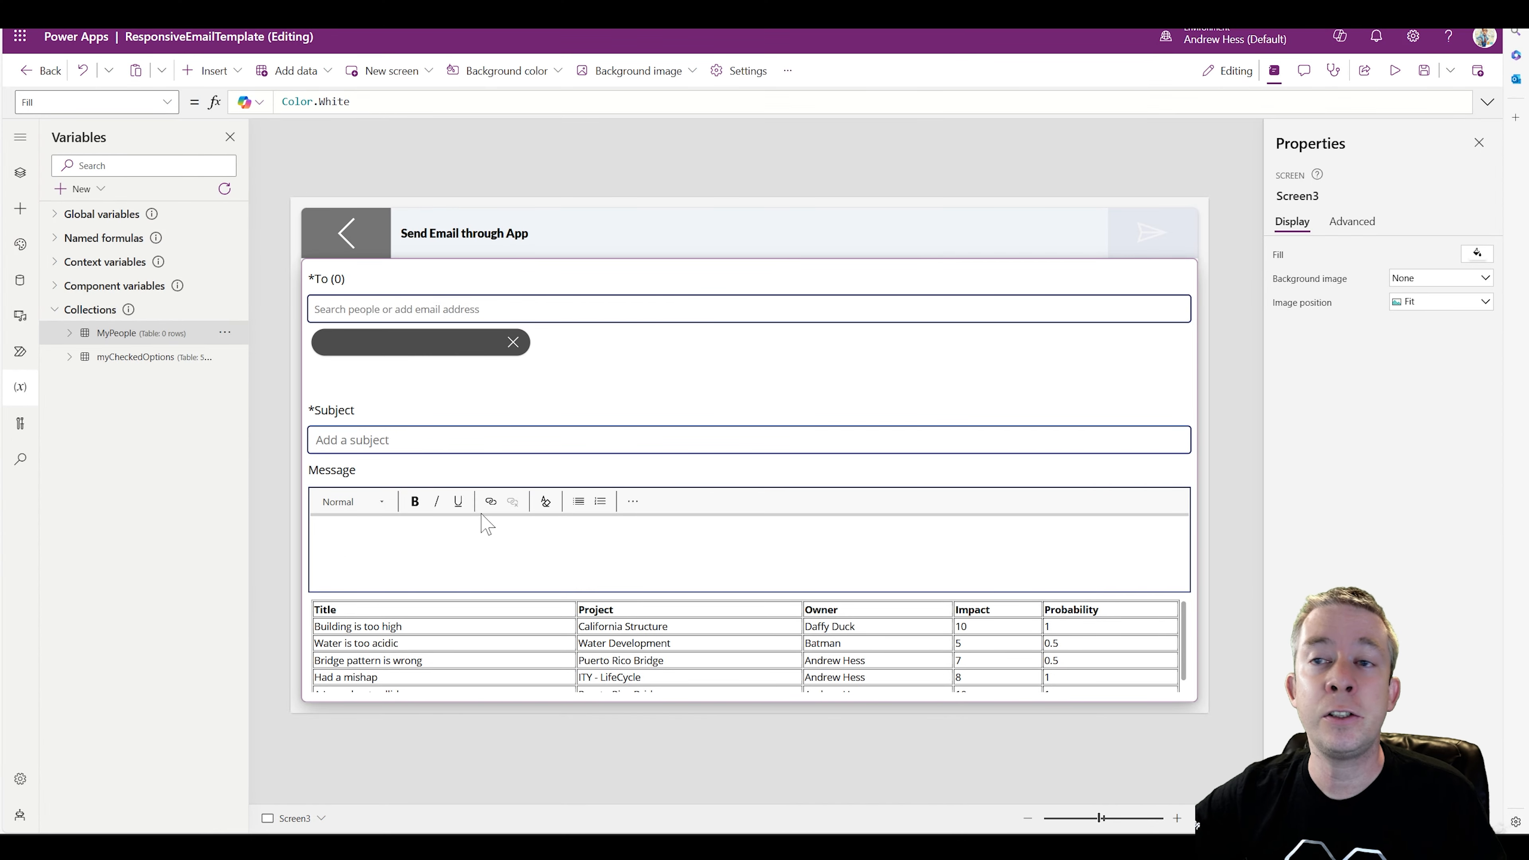
Step: Preview the app again, return to the item list, and toggle the checkboxes for "Building is too high" and "Water is too acidic"
{"action": "left_click", "coordinate": [1394, 70]}
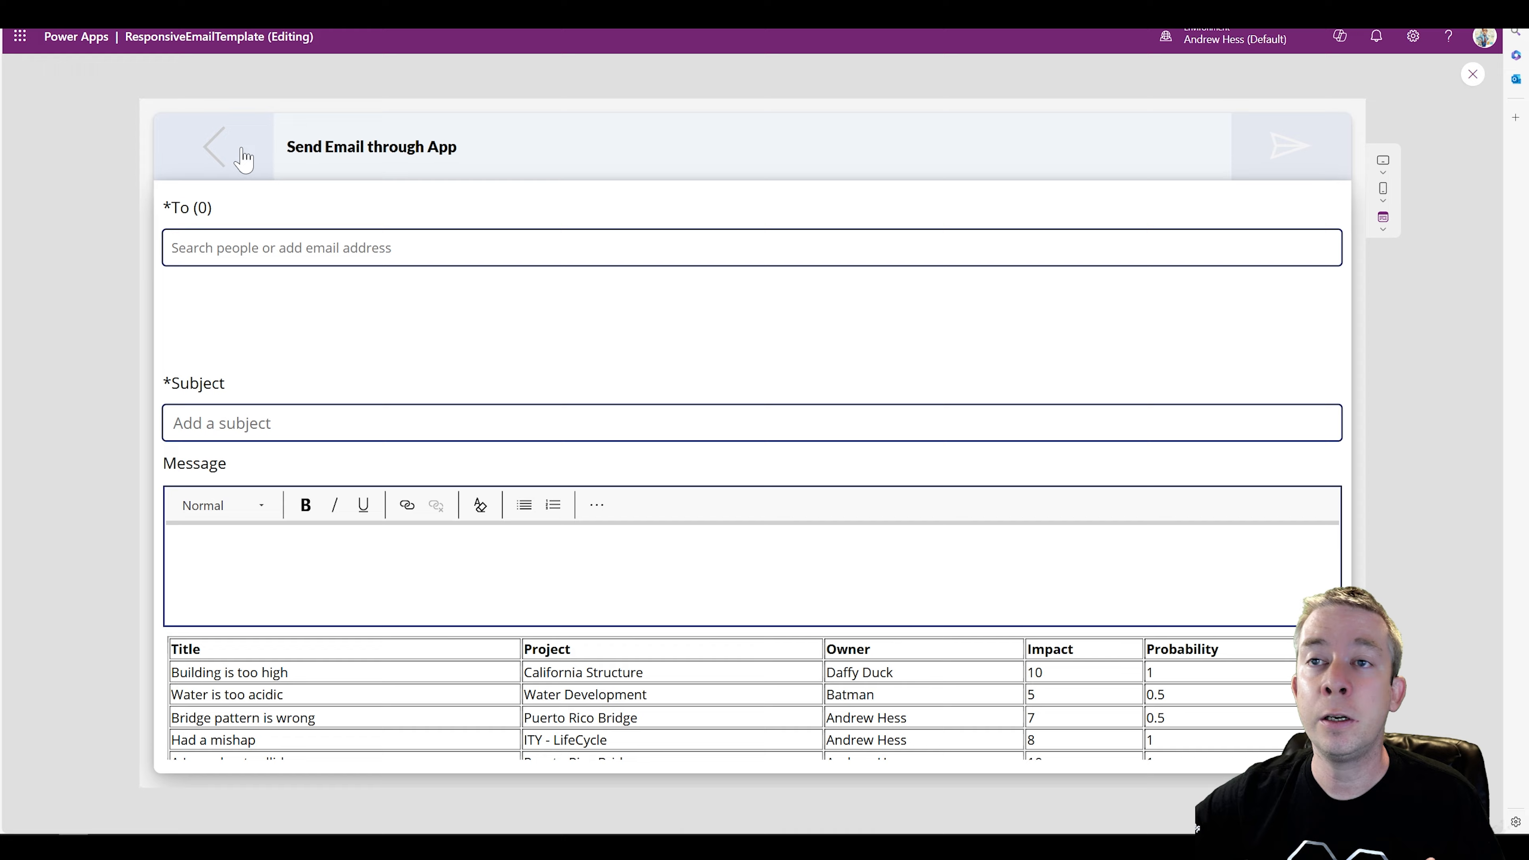
{"action": "left_click", "coordinate": [219, 147]}
{"action": "left_click", "coordinate": [379, 538]}
{"action": "left_click", "coordinate": [379, 656]}
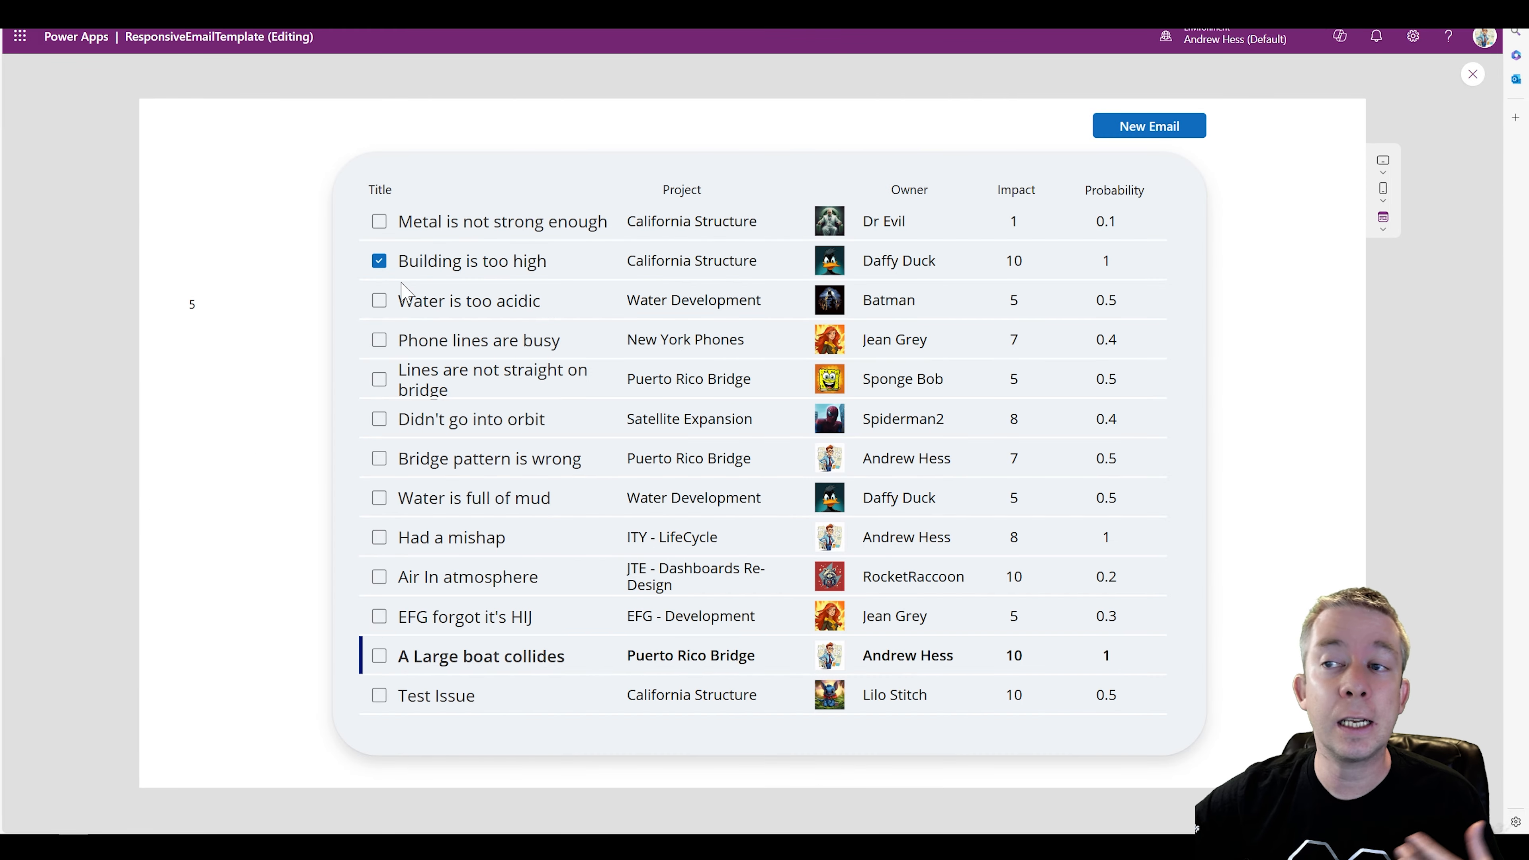
{"action": "left_click", "coordinate": [379, 261]}
{"action": "left_click", "coordinate": [379, 300]}
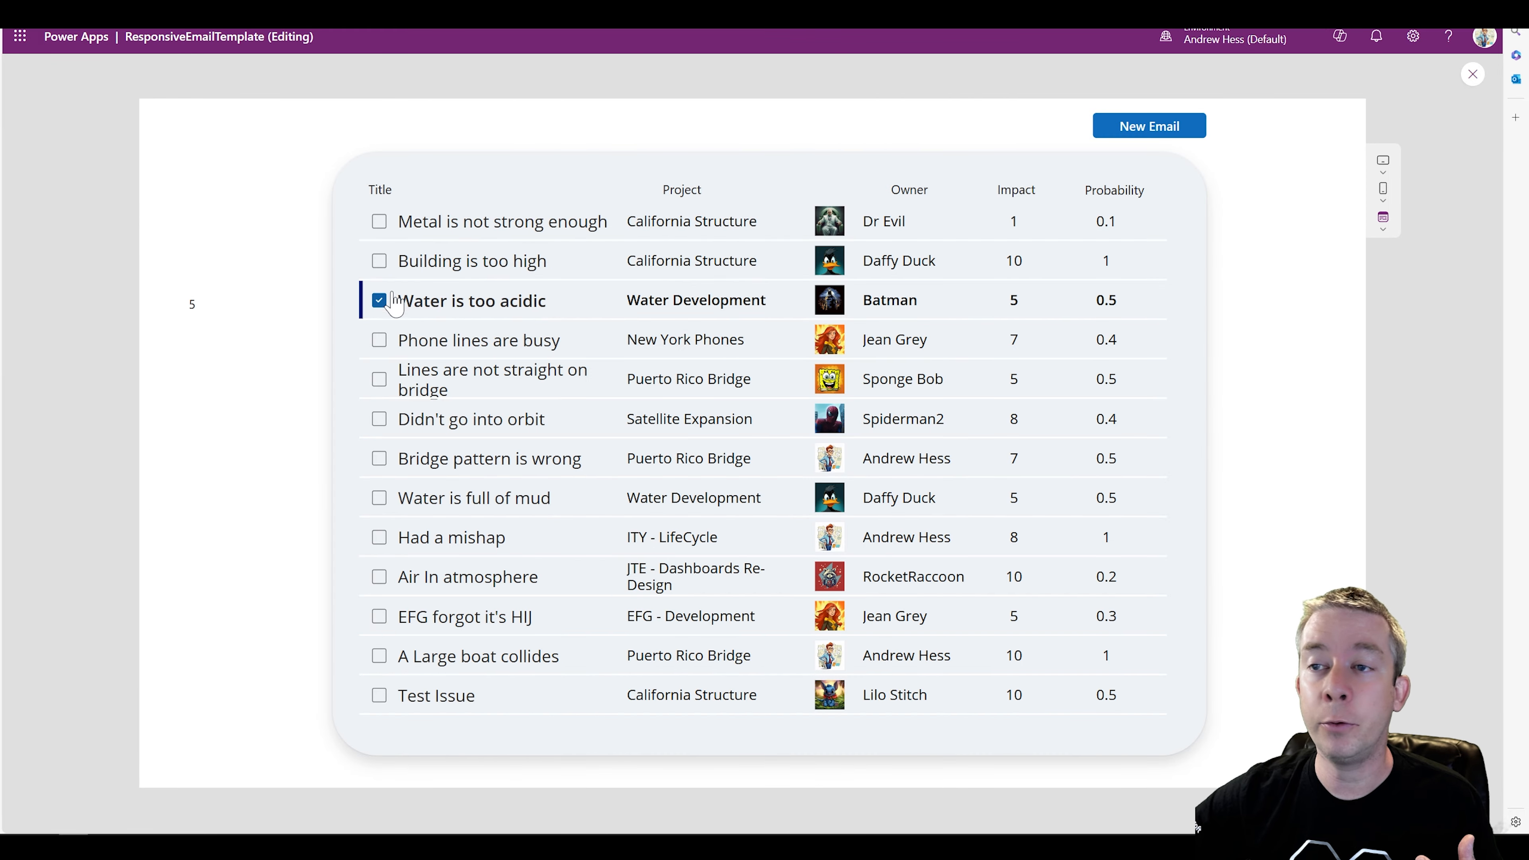
Step: Open a new email to check its recipient and table against the single ticked item, and return to the item list
{"action": "left_click", "coordinate": [1135, 141]}
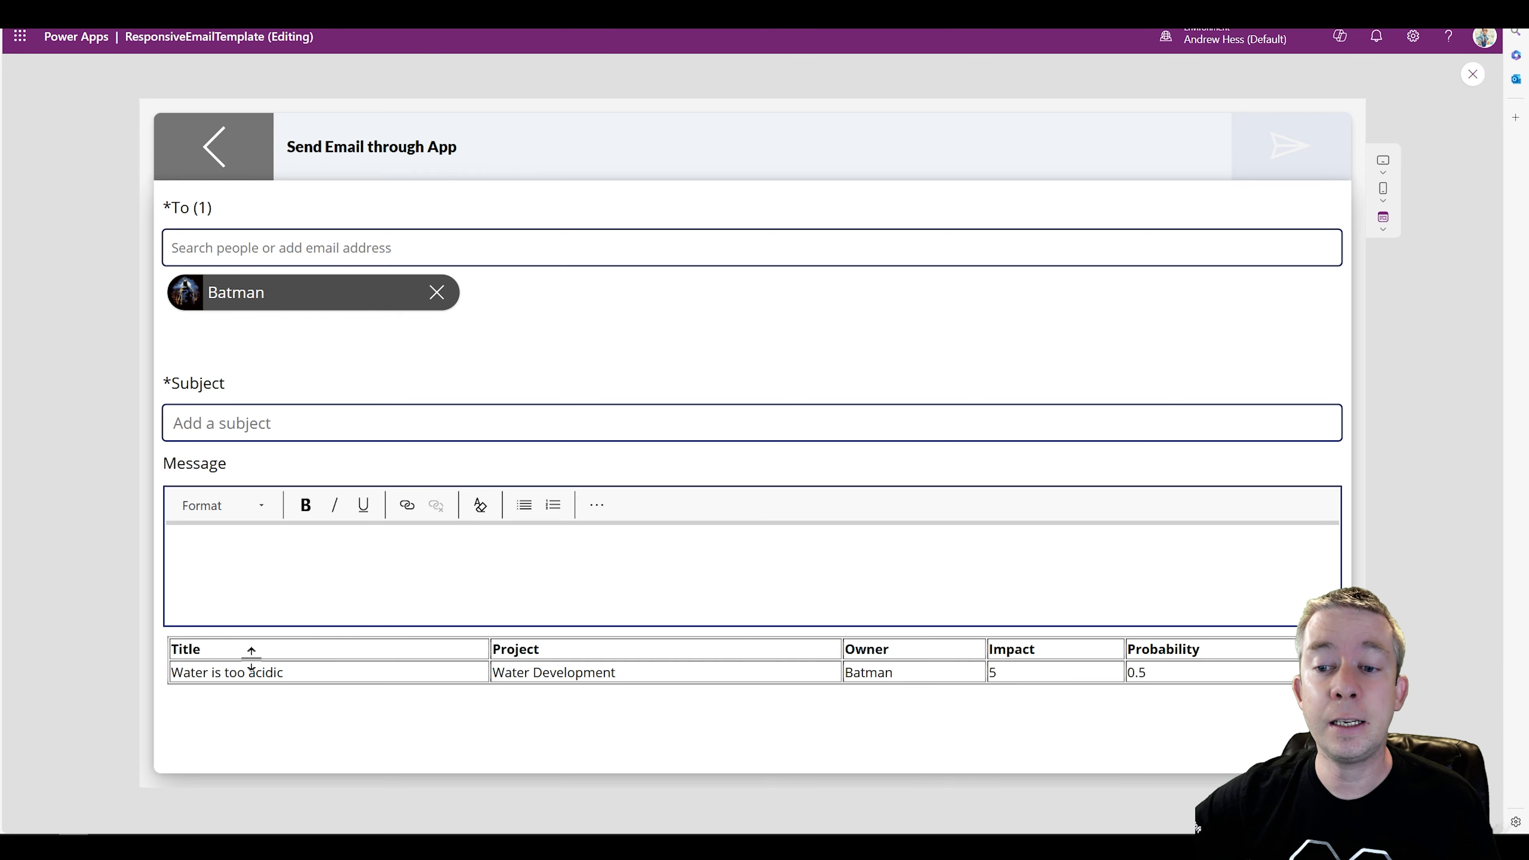
{"action": "left_click", "coordinate": [249, 144]}
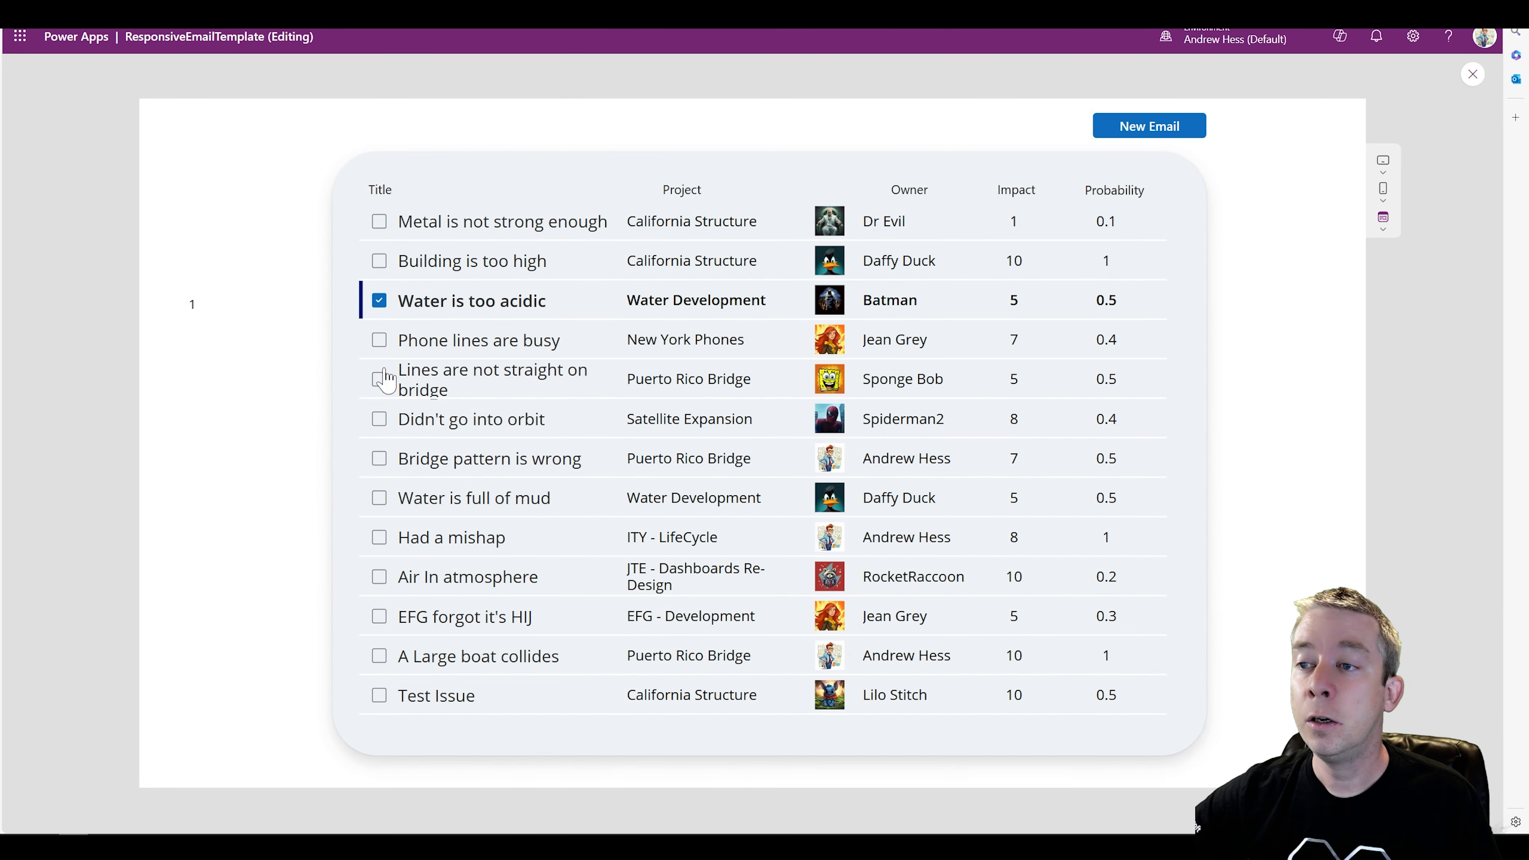
Step: Untick "Water is too acidic" and tick the five consecutive items from "Lines are not straight on bridge" through "Had a mishap"
{"action": "left_click", "coordinate": [379, 299]}
{"action": "left_click", "coordinate": [379, 378]}
{"action": "left_click", "coordinate": [379, 418]}
{"action": "left_click", "coordinate": [379, 472]}
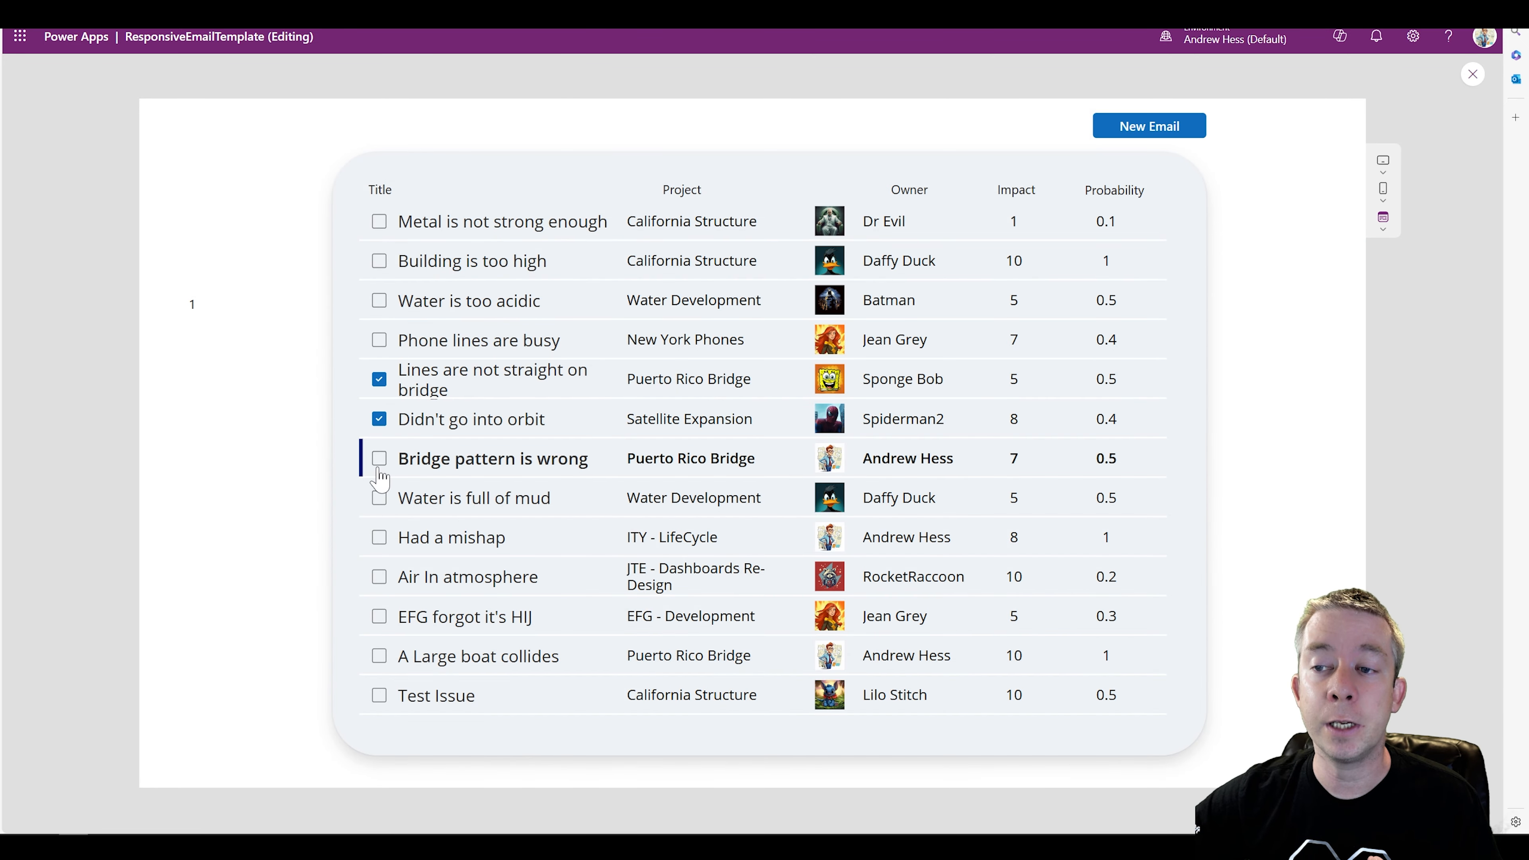
{"action": "left_click", "coordinate": [379, 461]}
{"action": "left_click", "coordinate": [379, 499]}
{"action": "left_click", "coordinate": [380, 538]}
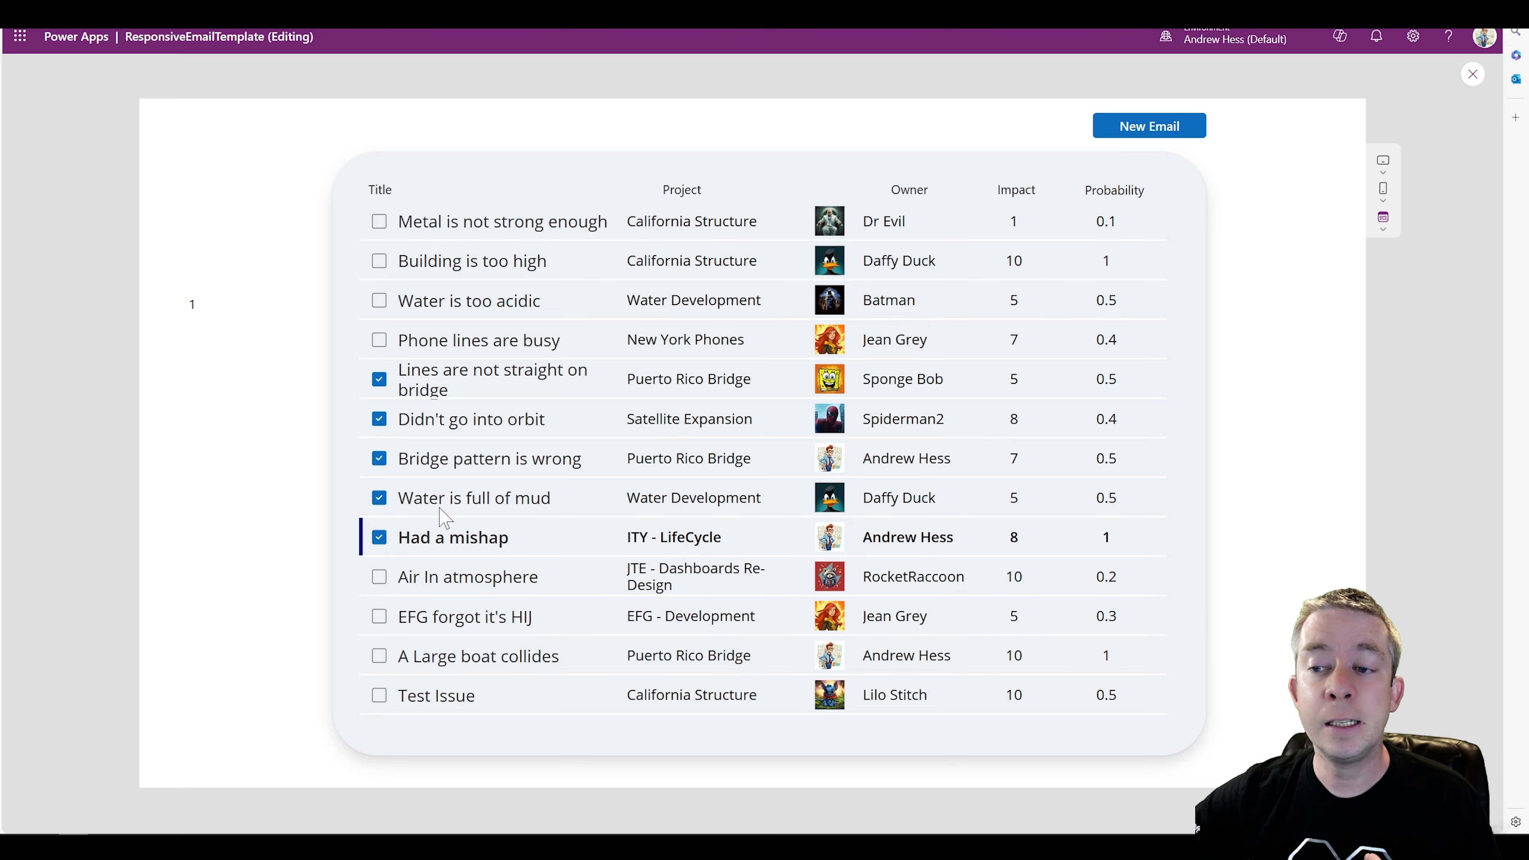
Step: Open a new email for the ticked items and examine the recipients and all rows of the table below the message
{"action": "left_click", "coordinate": [1113, 132]}
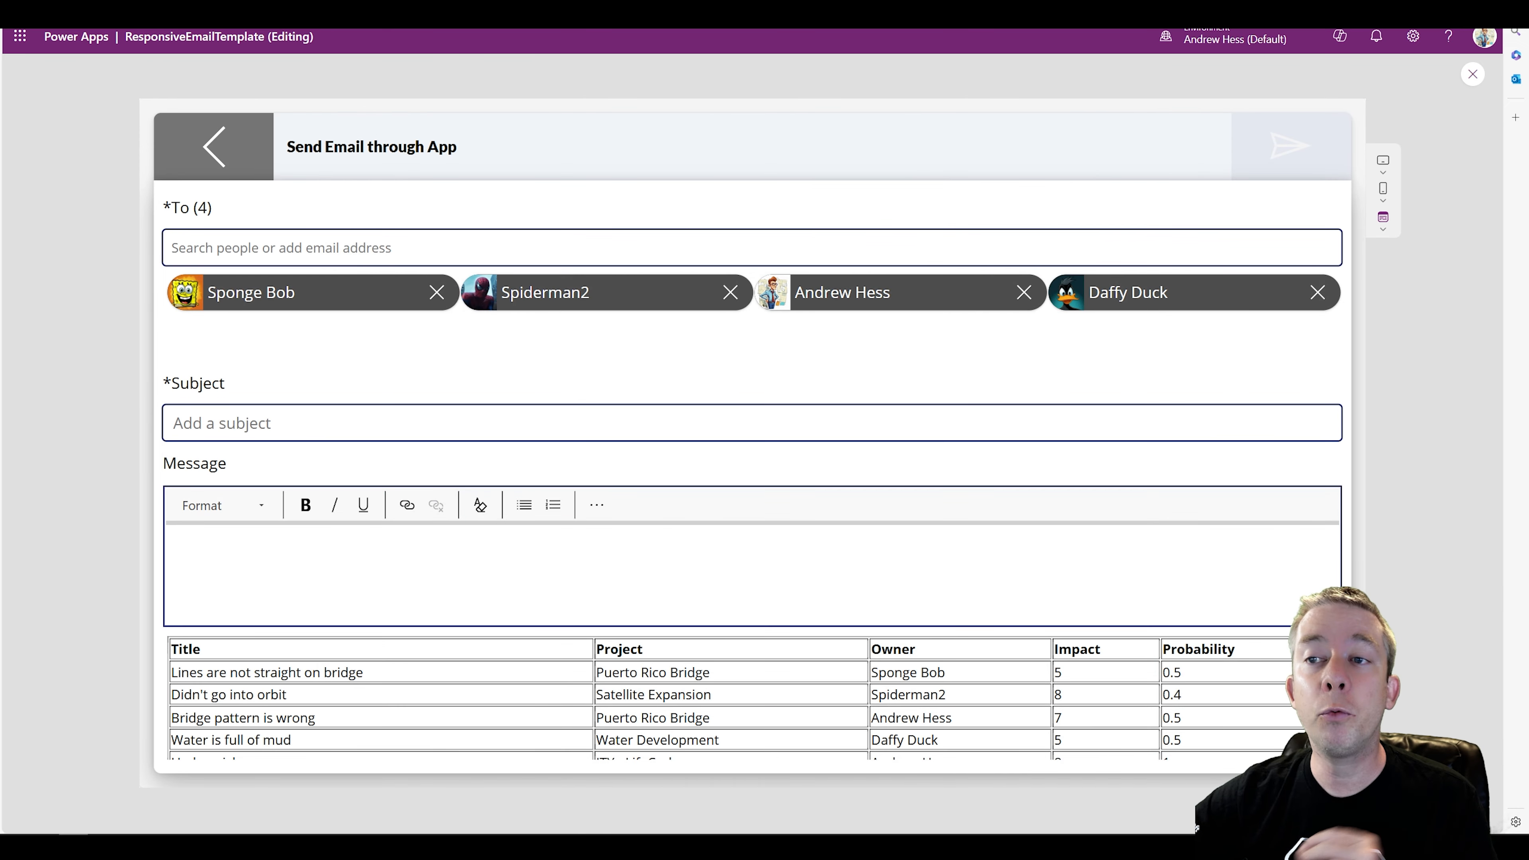
{"action": "scroll", "coordinate": [430, 678], "scroll_direction": "down", "scroll_amount": 1}
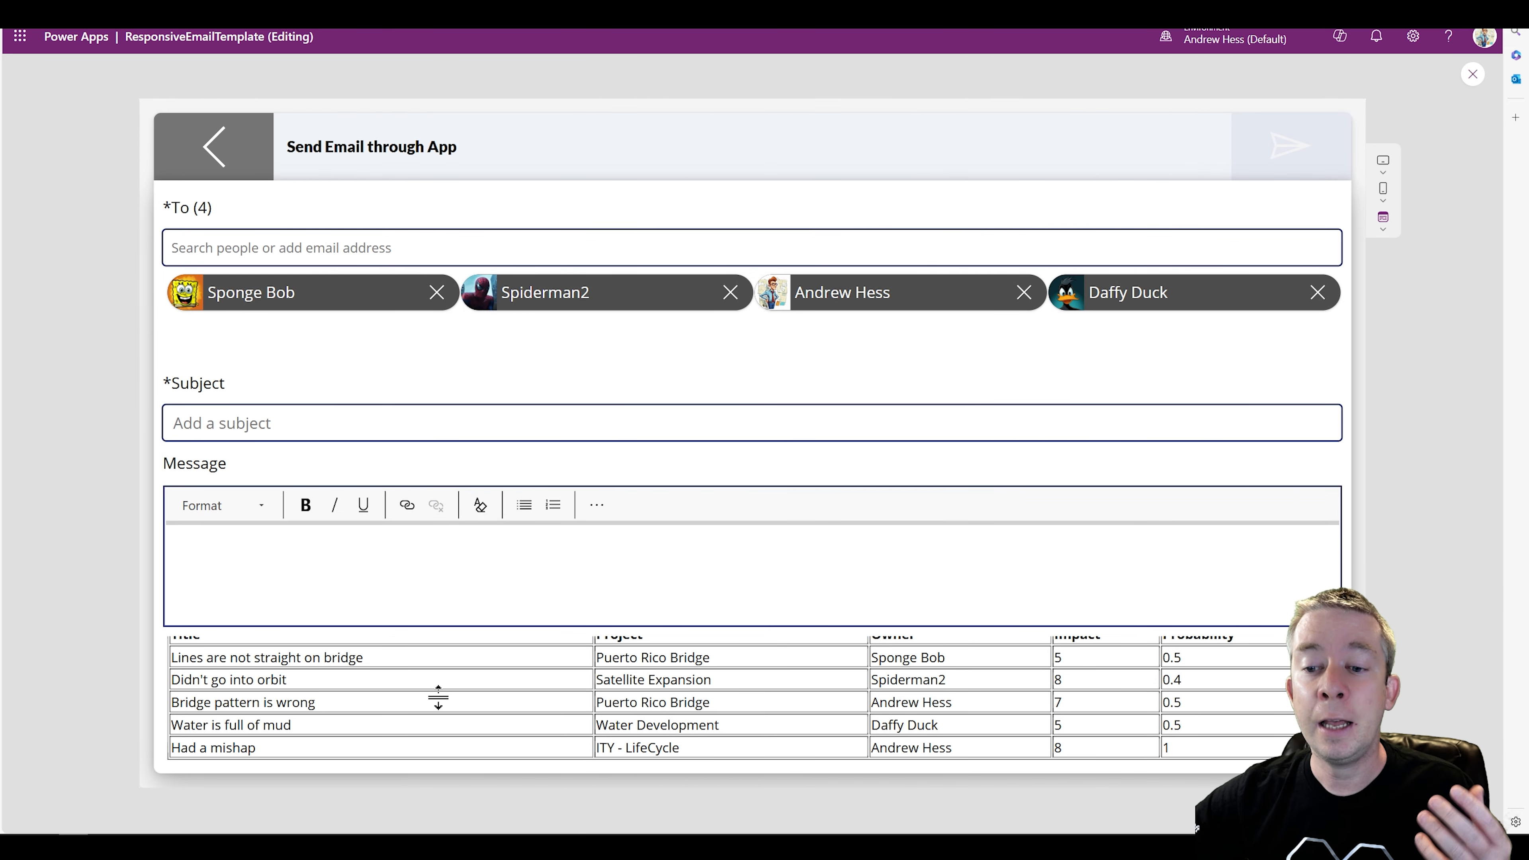
{"action": "scroll", "coordinate": [438, 698], "scroll_direction": "up", "scroll_amount": 1}
{"action": "left_click", "coordinate": [355, 572]}
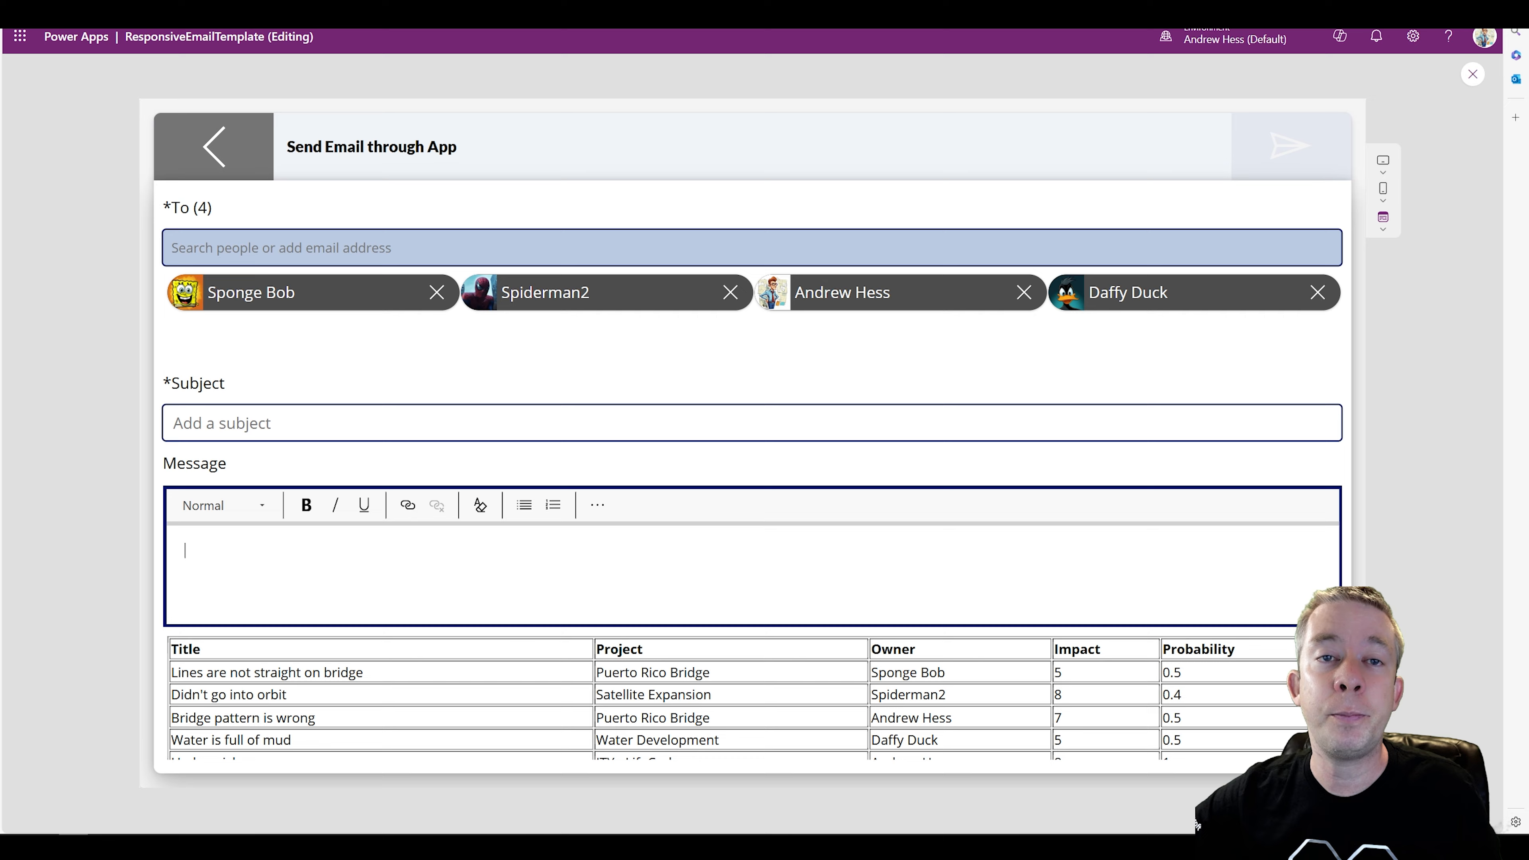
Step: Search the recipients for "jean", add Jean Grey to the email, and review the item table below the message
{"action": "left_click", "coordinate": [172, 247]}
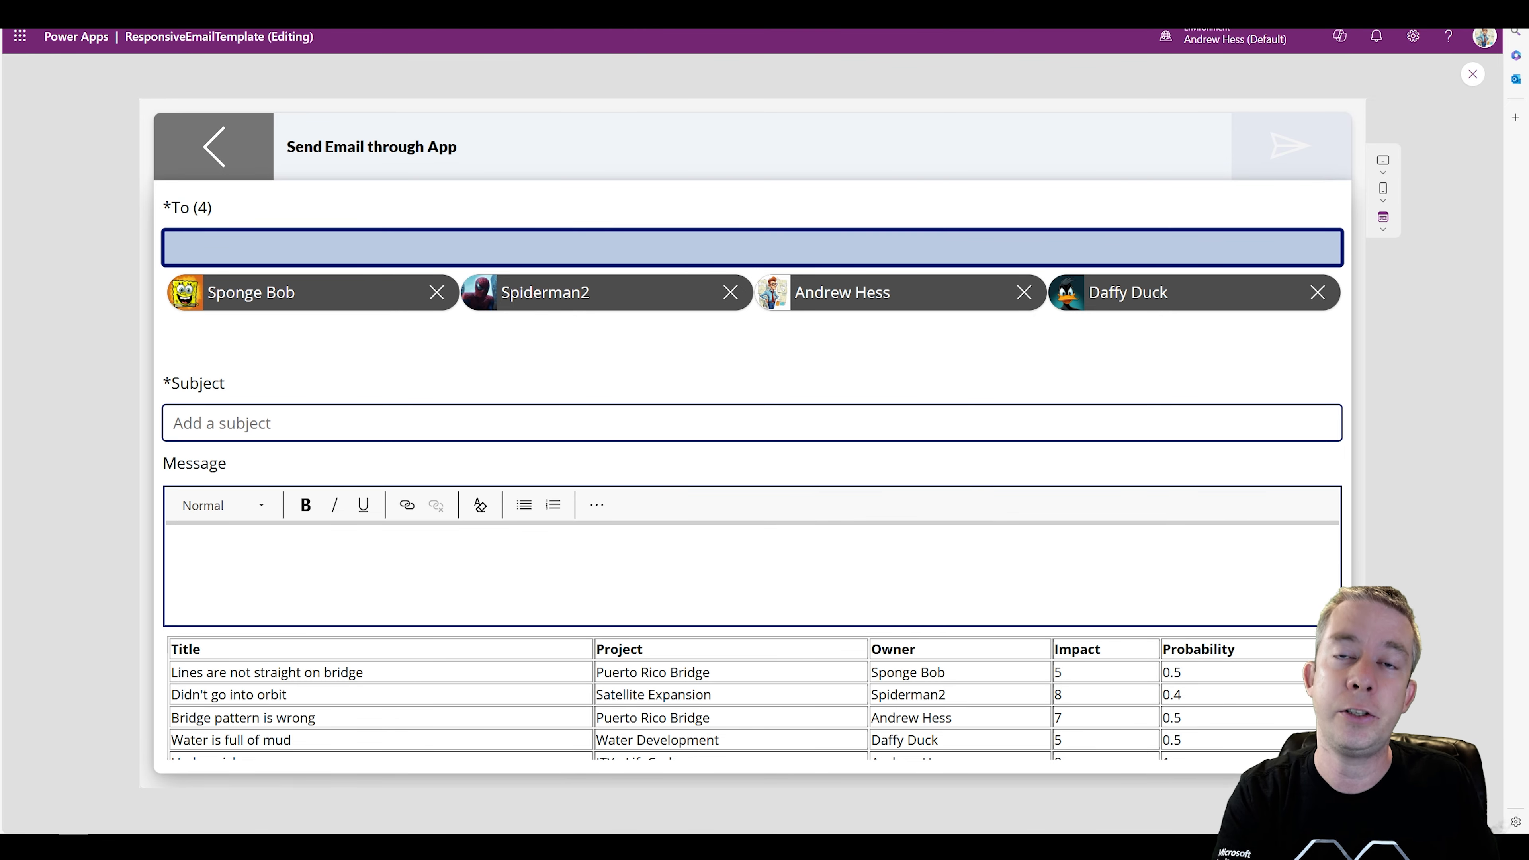
{"action": "type", "text": "jean"}
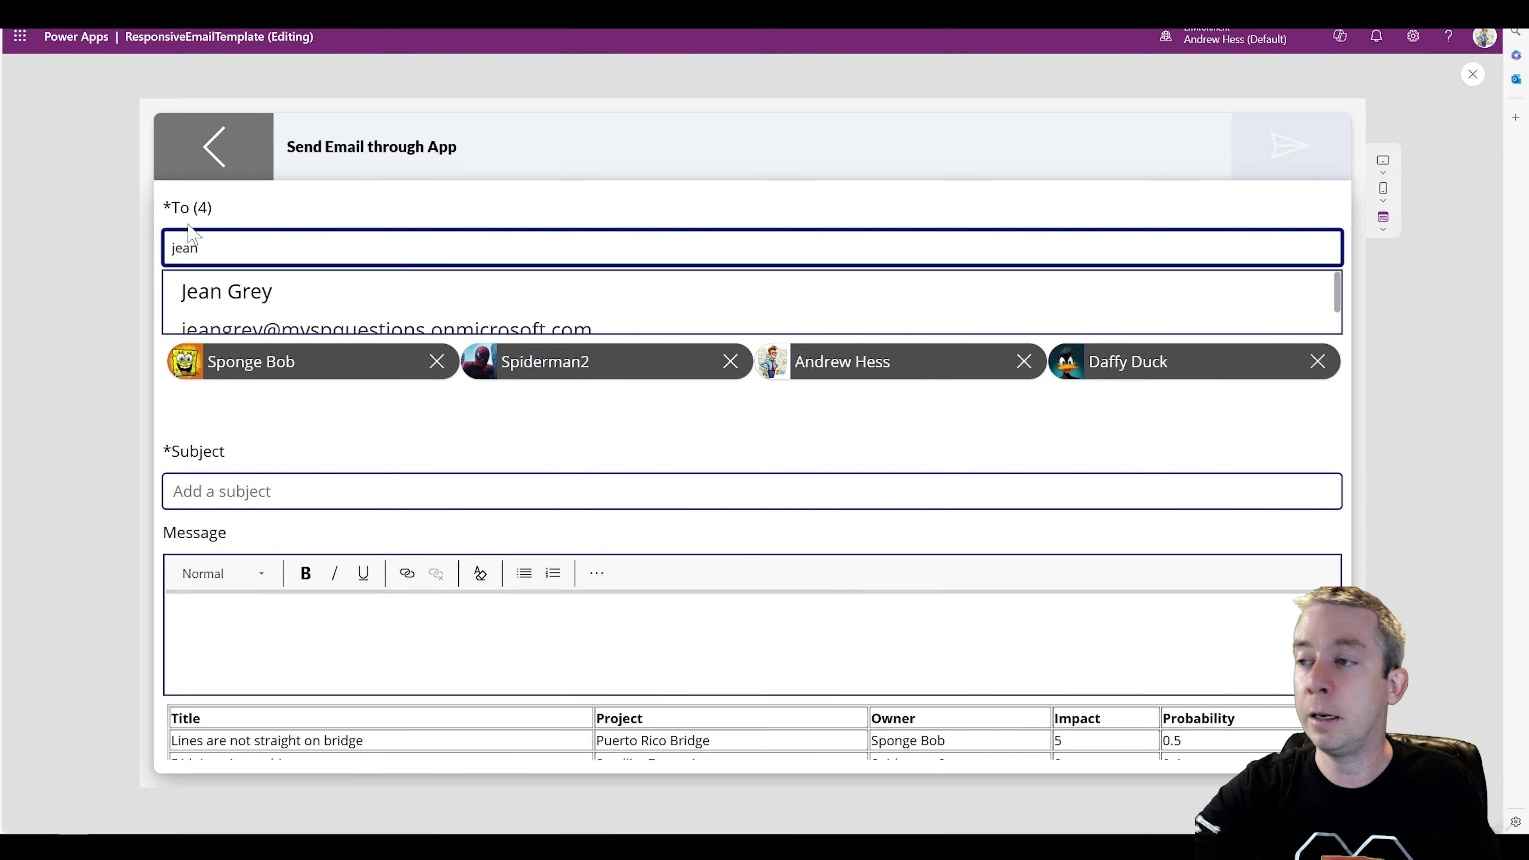
{"action": "left_click", "coordinate": [292, 299]}
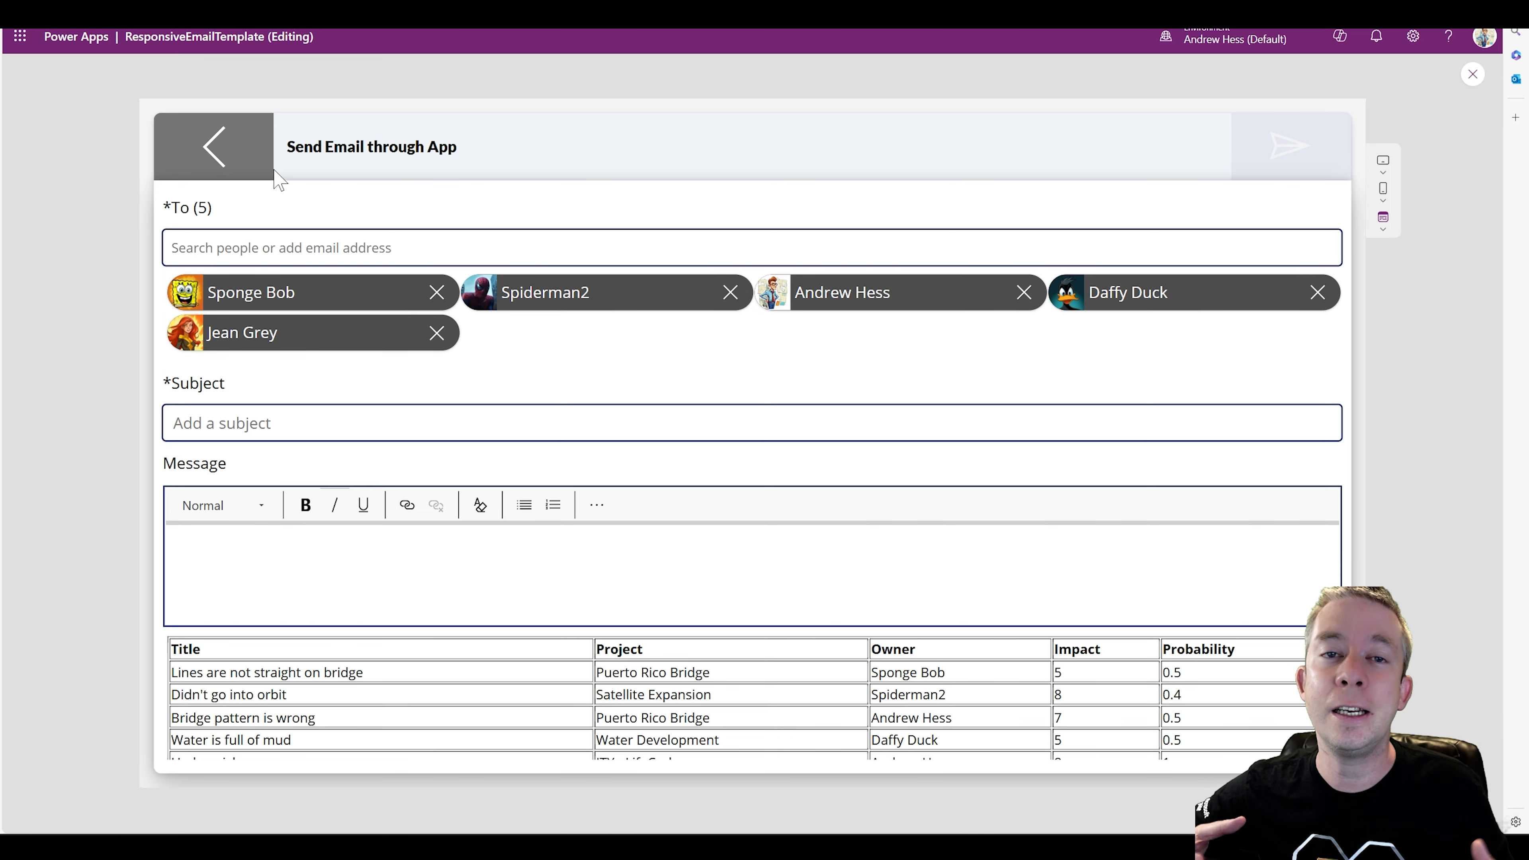
{"action": "scroll", "coordinate": [355, 741], "scroll_direction": "down", "scroll_amount": 2}
{"action": "scroll", "coordinate": [341, 683], "scroll_direction": "up", "scroll_amount": 2}
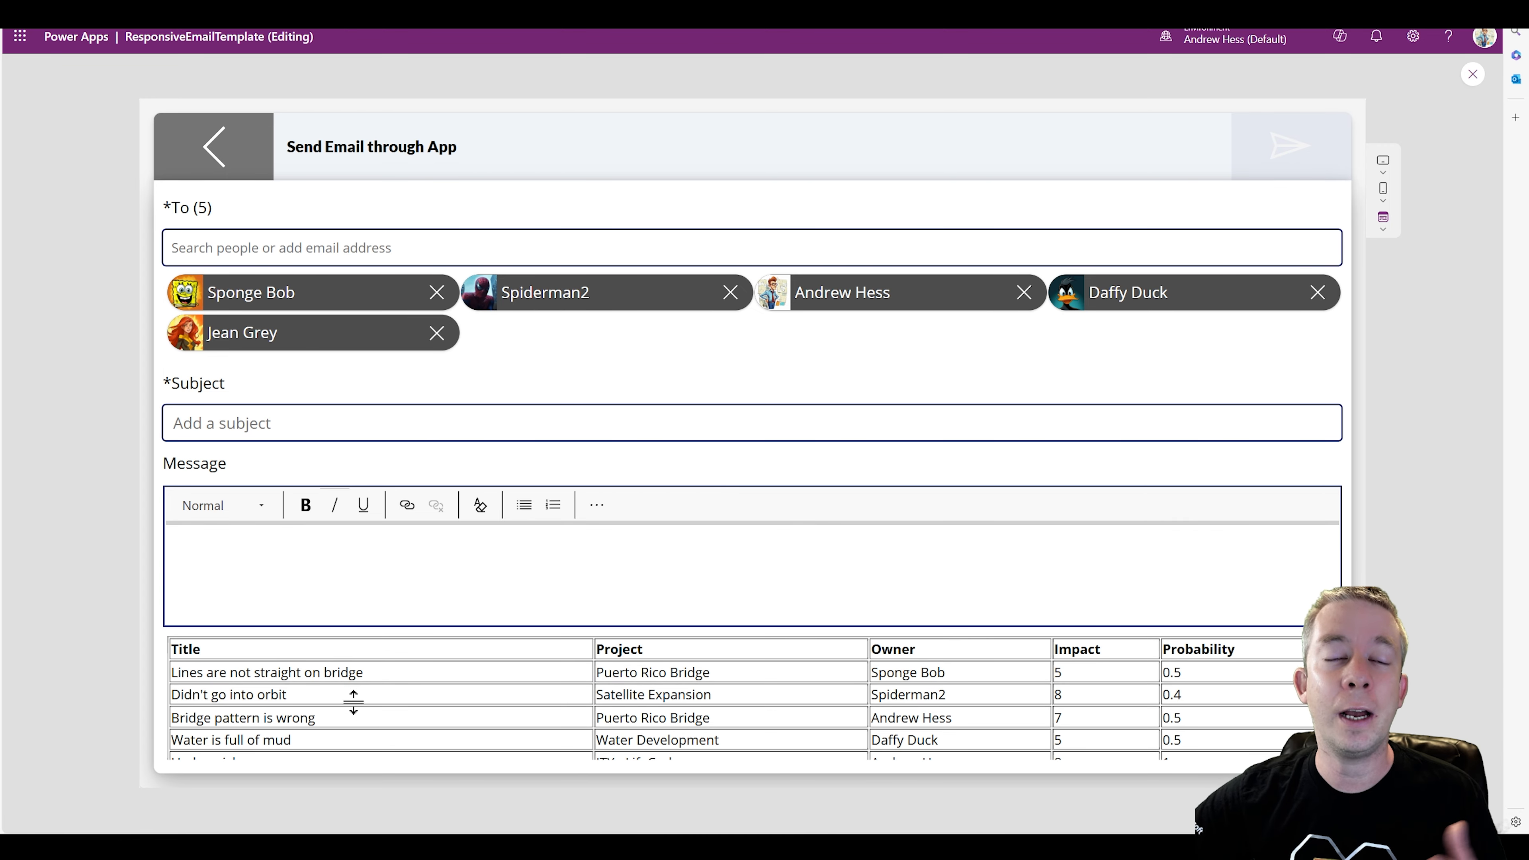